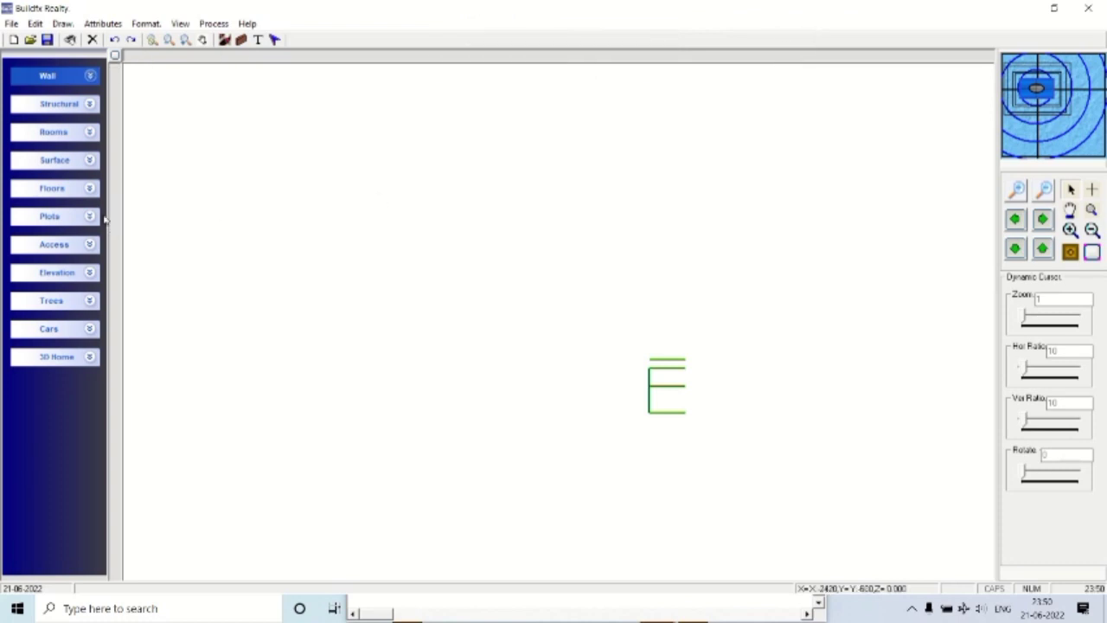
Insert a Hall room from the Rooms list and resize it to 325 x 307.
click(90, 135)
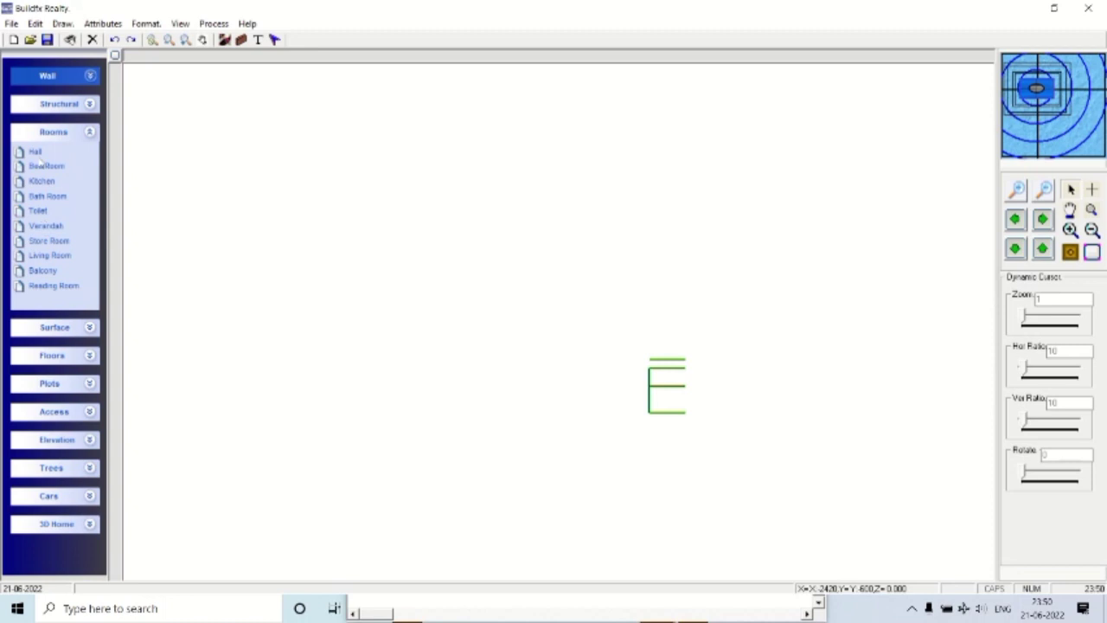
click(35, 152)
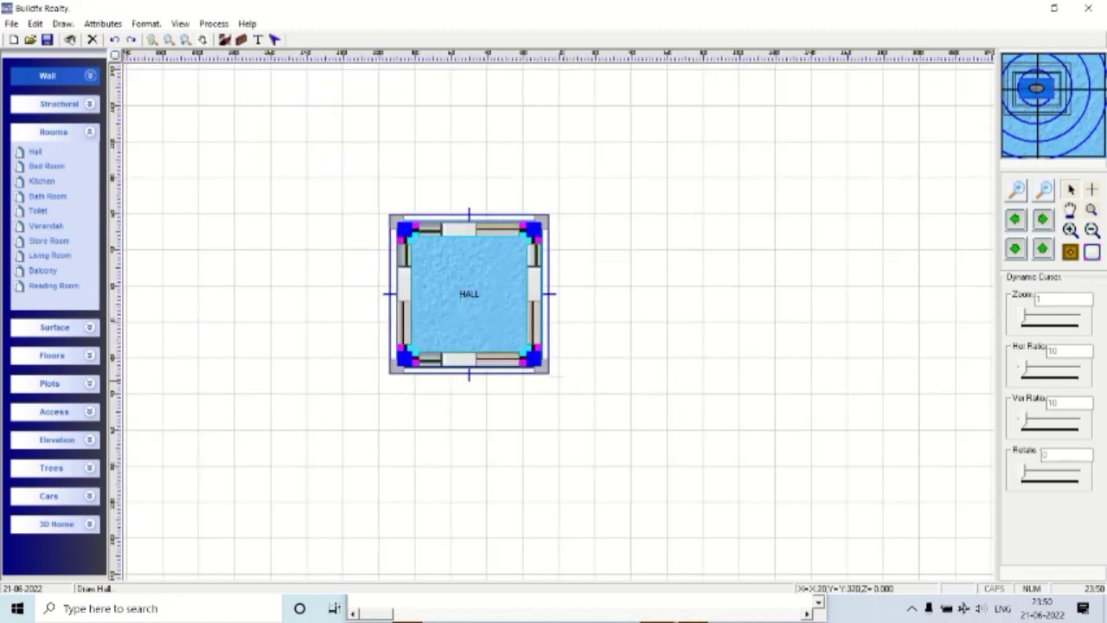
drag(547, 374, 601, 372)
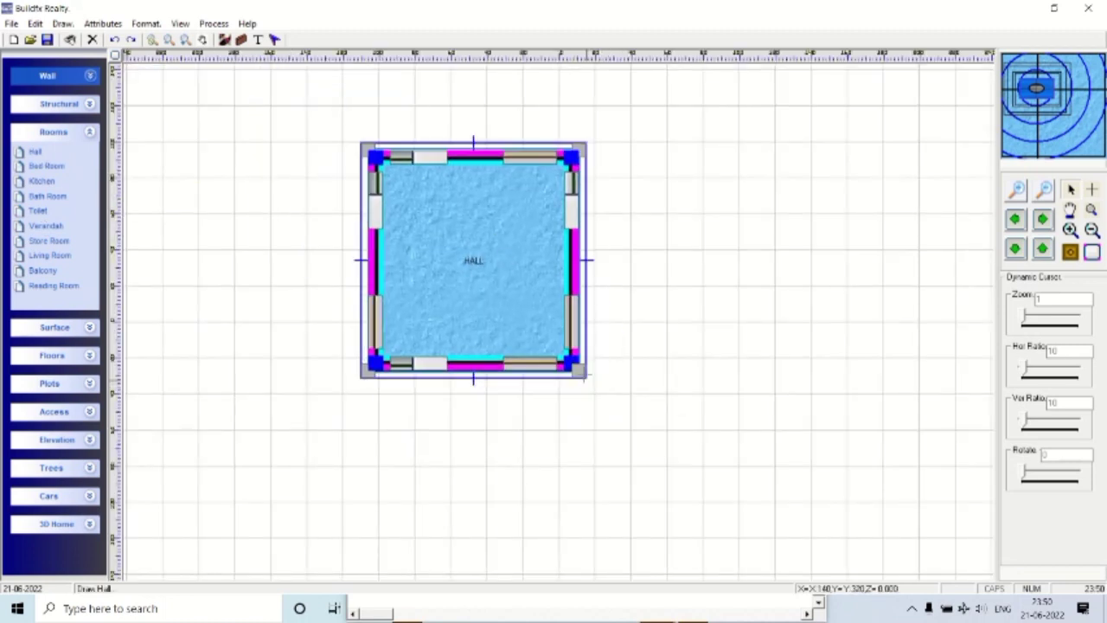
Give the Hall parapet walls on its top, left, bottom and right edges.
double_click(534, 294)
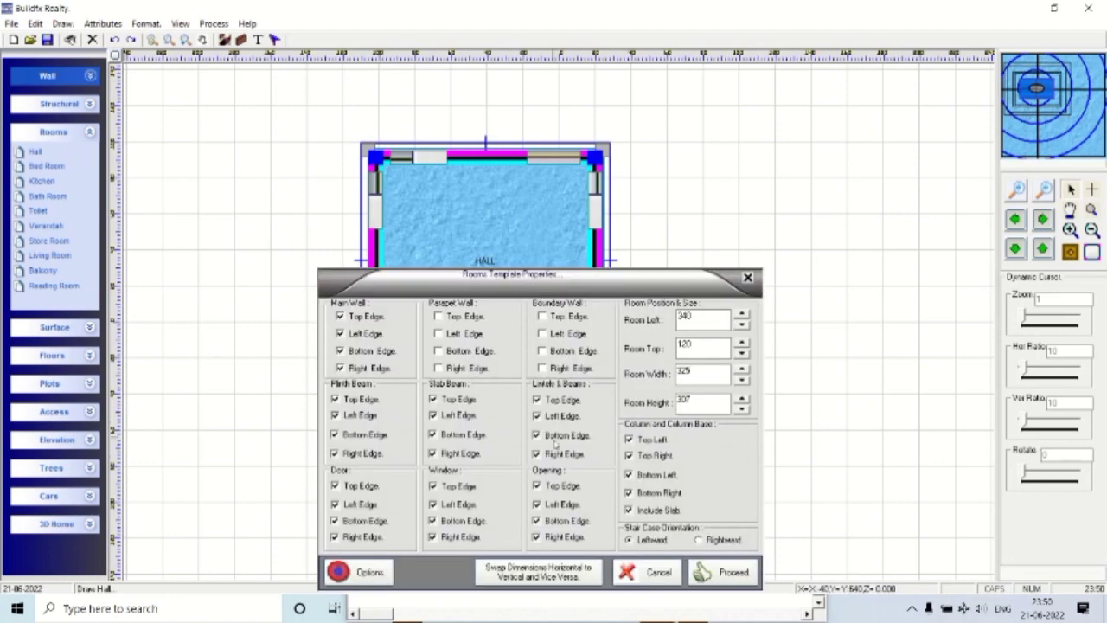
click(460, 317)
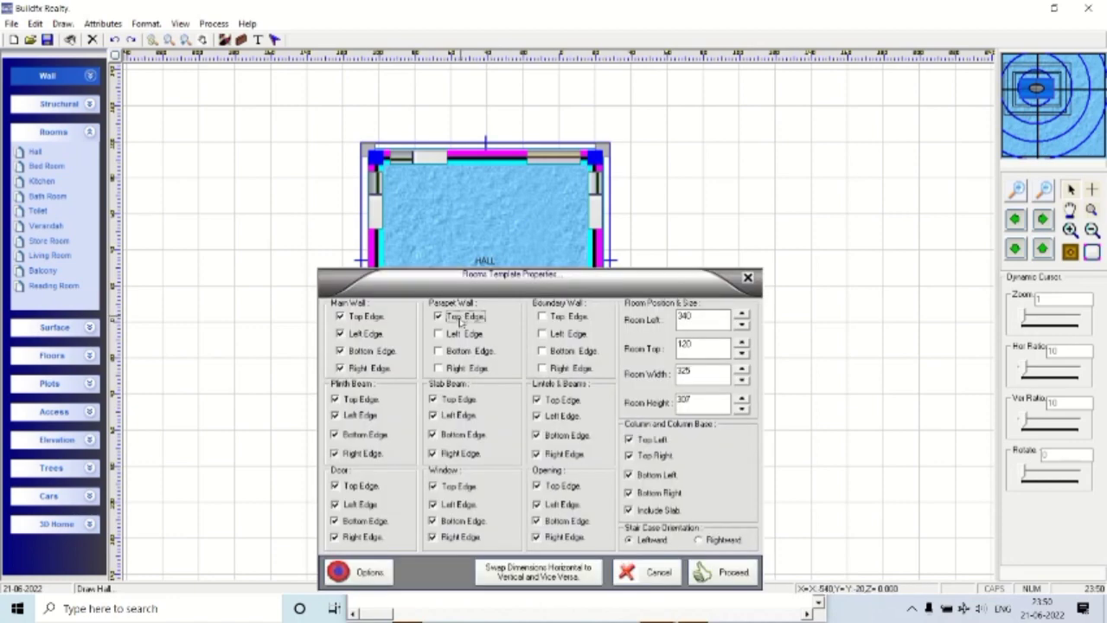
click(458, 333)
click(456, 352)
click(456, 369)
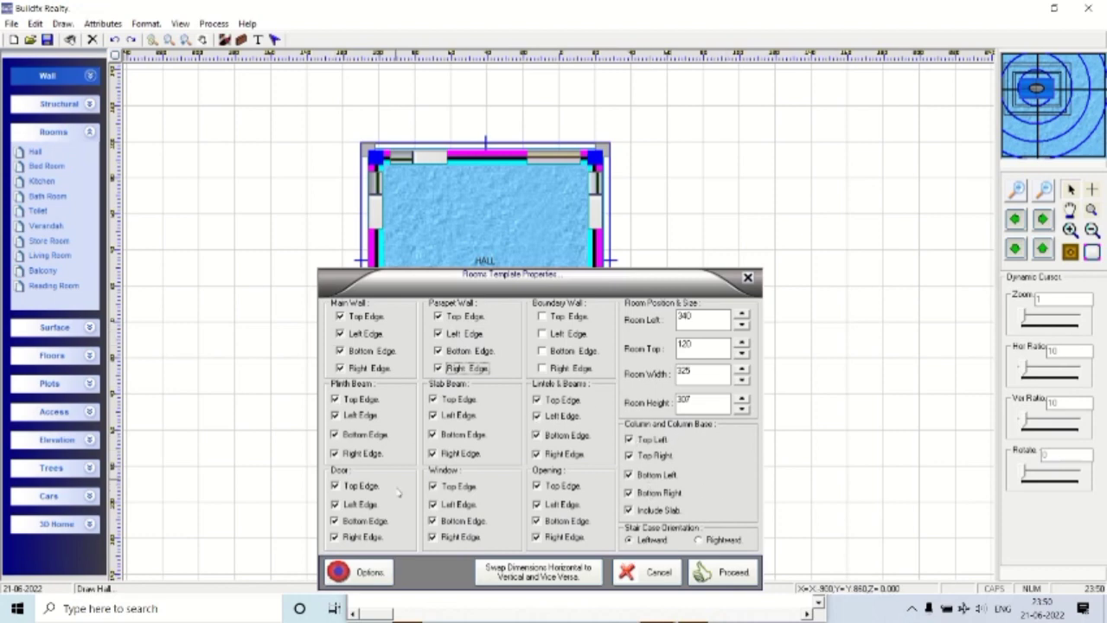
click(710, 571)
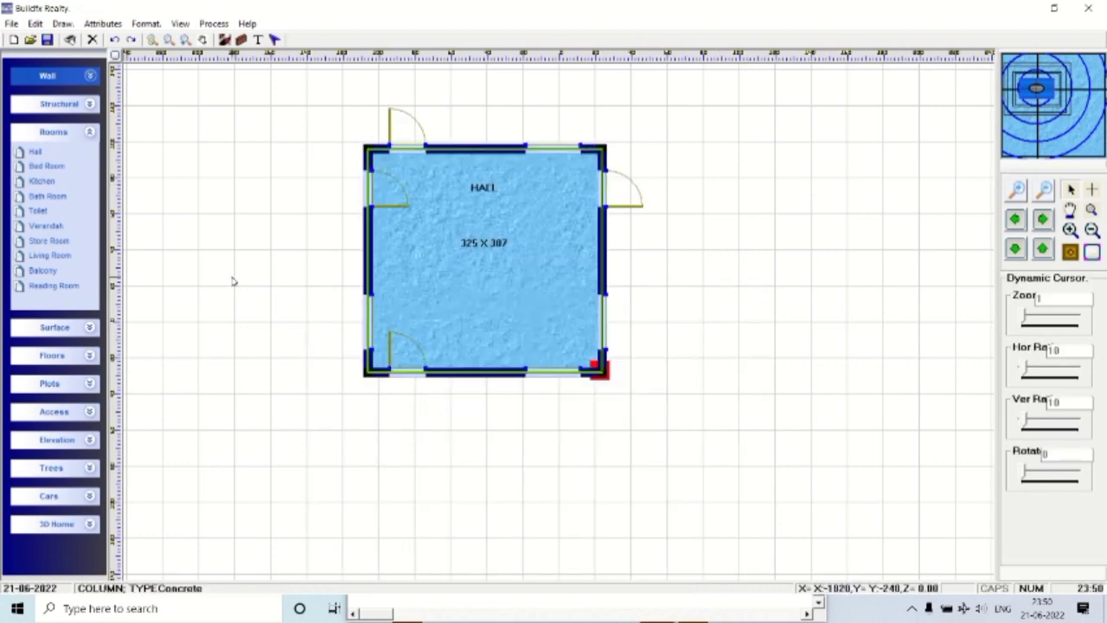
Place a 326 X 323 Bed Room flush against the Hall, with its left main wall removed.
click(40, 170)
mouse_move(329, 156)
mouse_down()
mouse_move(755, 301)
mouse_move(707, 229)
mouse_up()
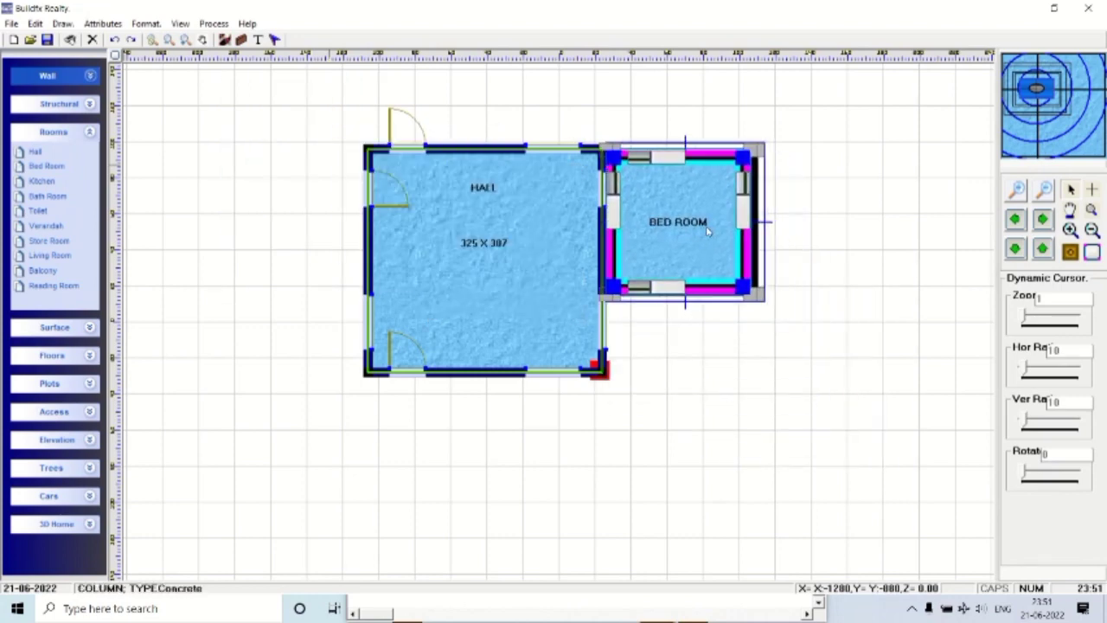
mouse_move(757, 299)
mouse_down()
mouse_move(831, 391)
mouse_move(837, 375)
mouse_up()
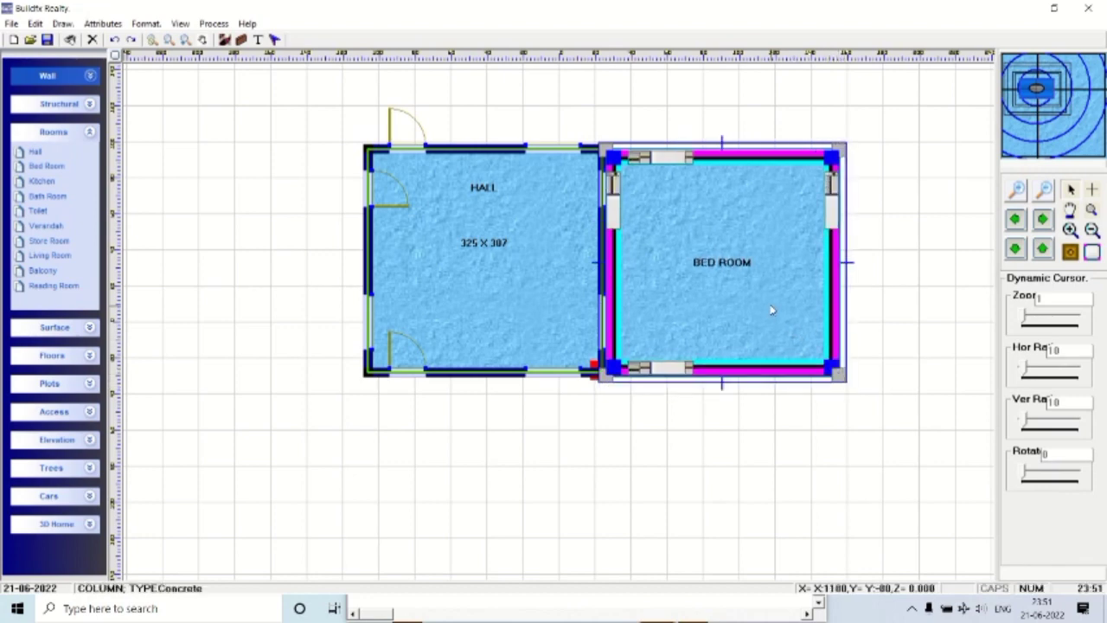
drag(746, 310, 739, 308)
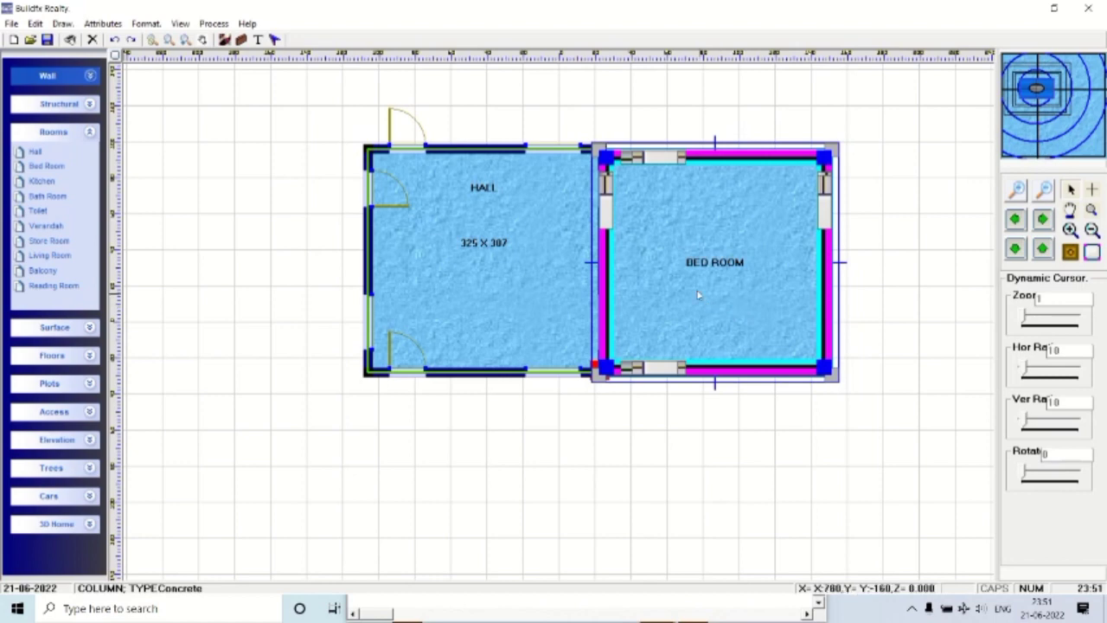
drag(689, 287, 690, 281)
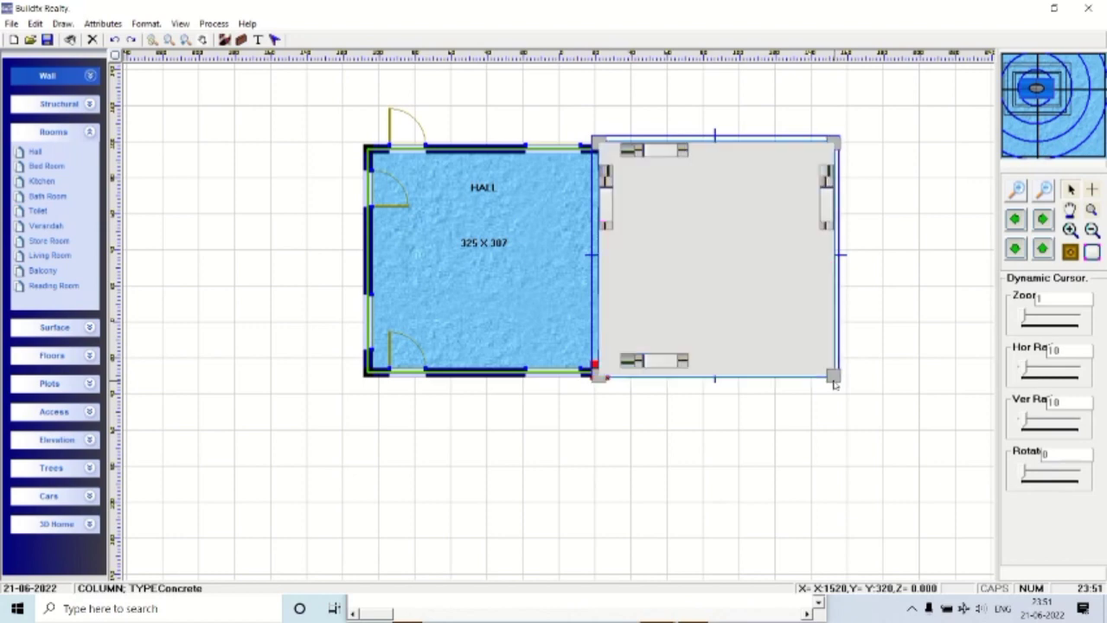
double_click(739, 302)
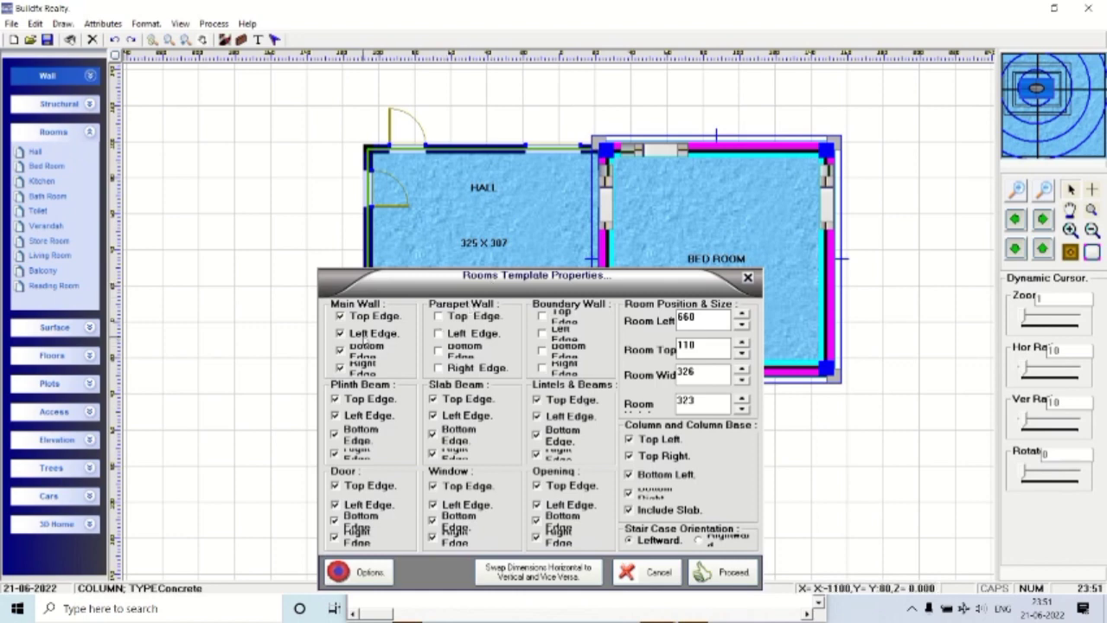
click(370, 334)
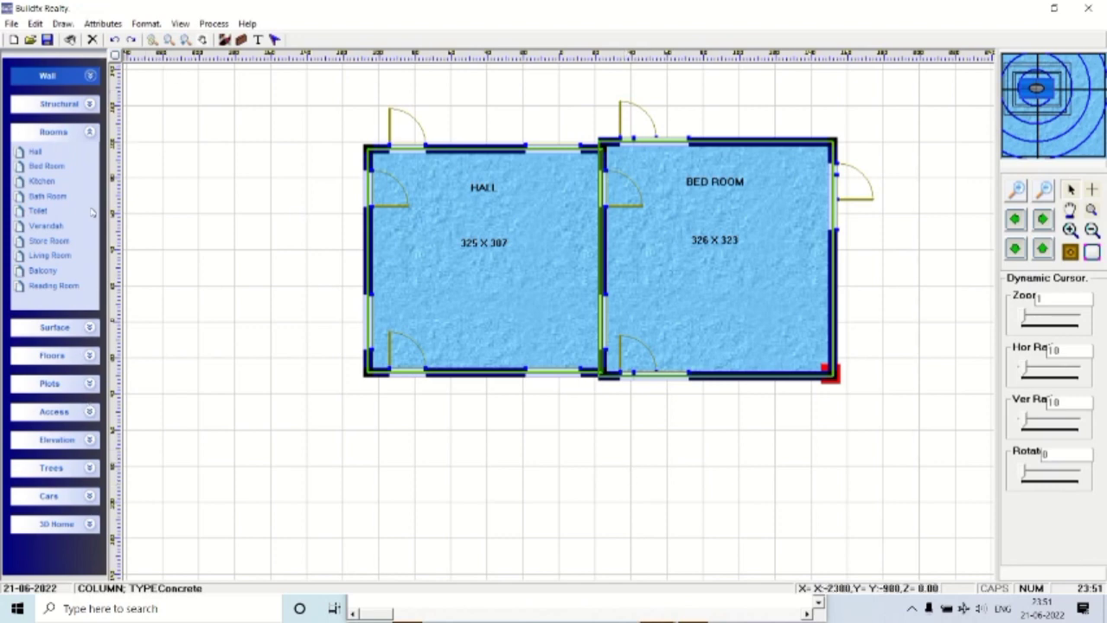
Insert Trees Types 001, 002 and 003 and stack them left of the Hall.
click(90, 133)
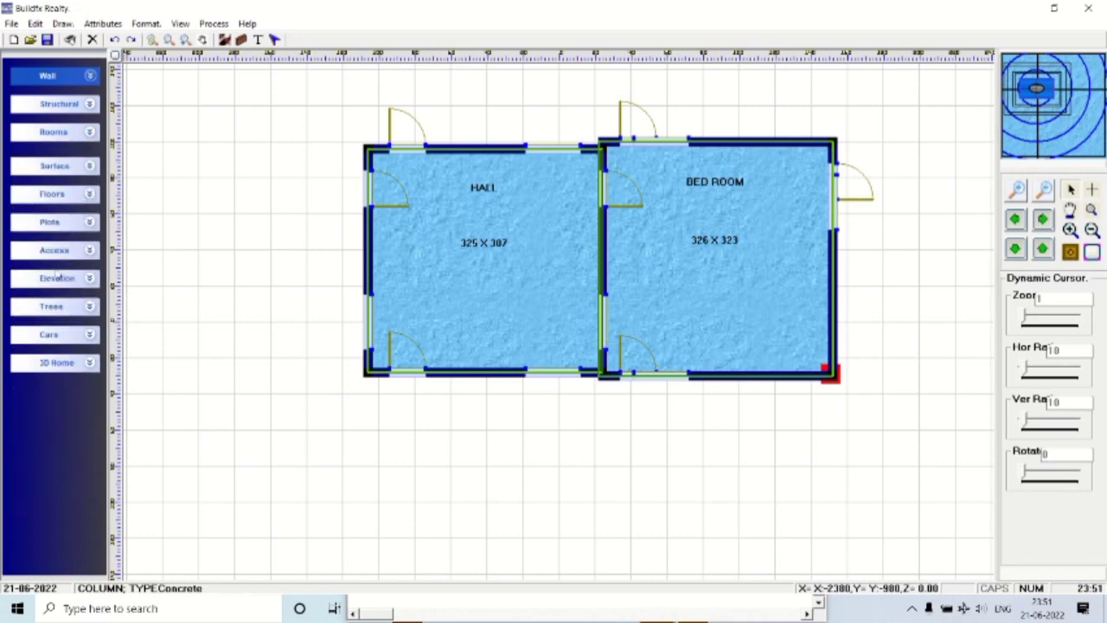
click(90, 308)
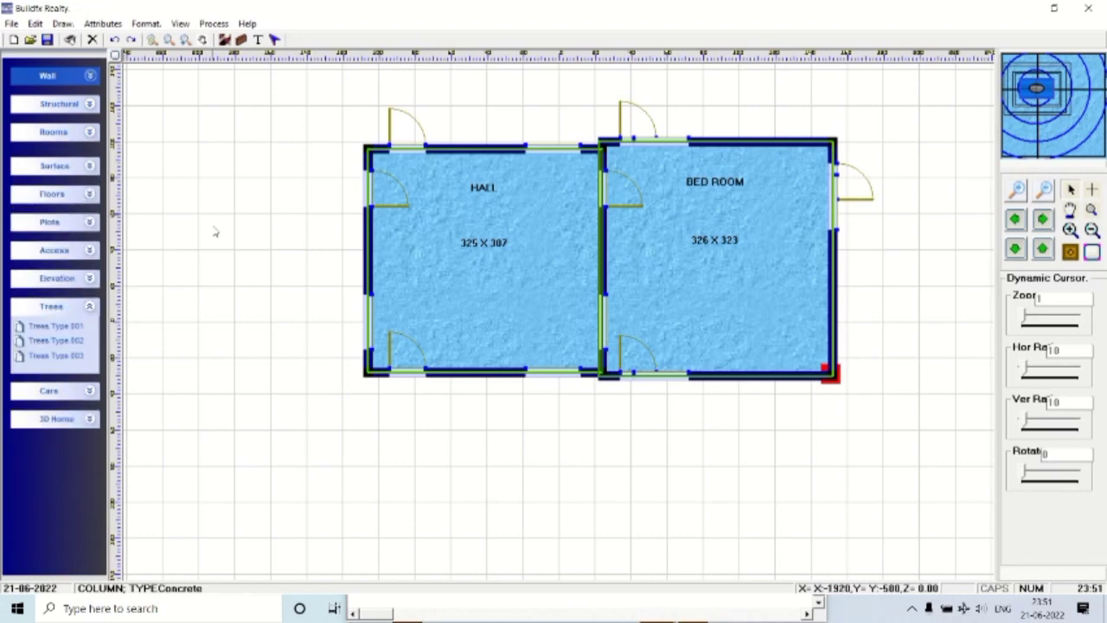
click(55, 326)
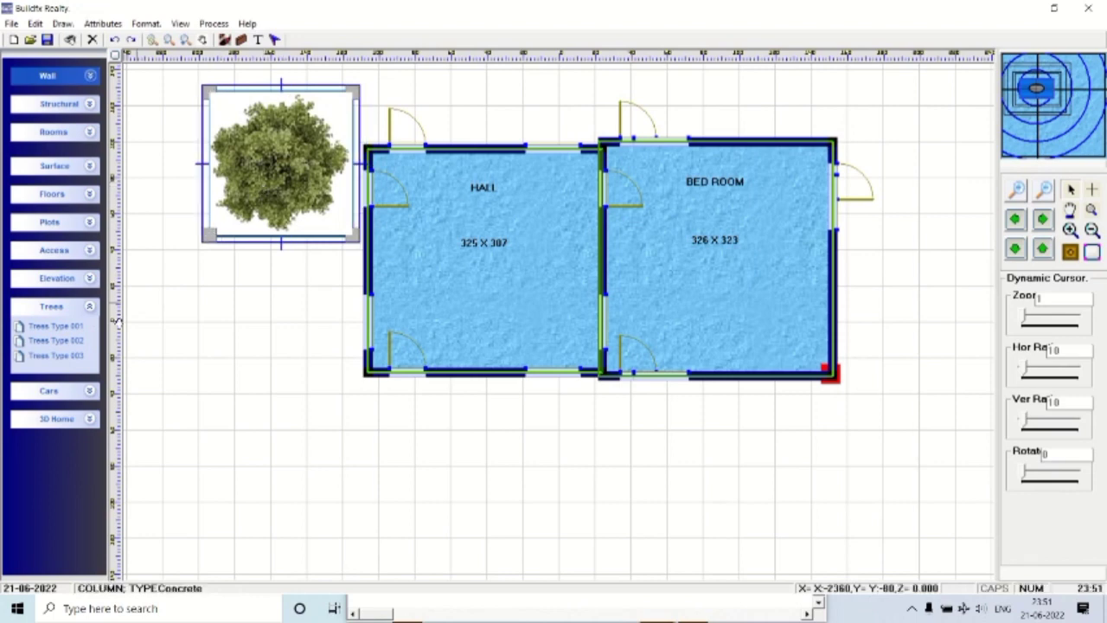
click(55, 340)
drag(301, 158, 244, 308)
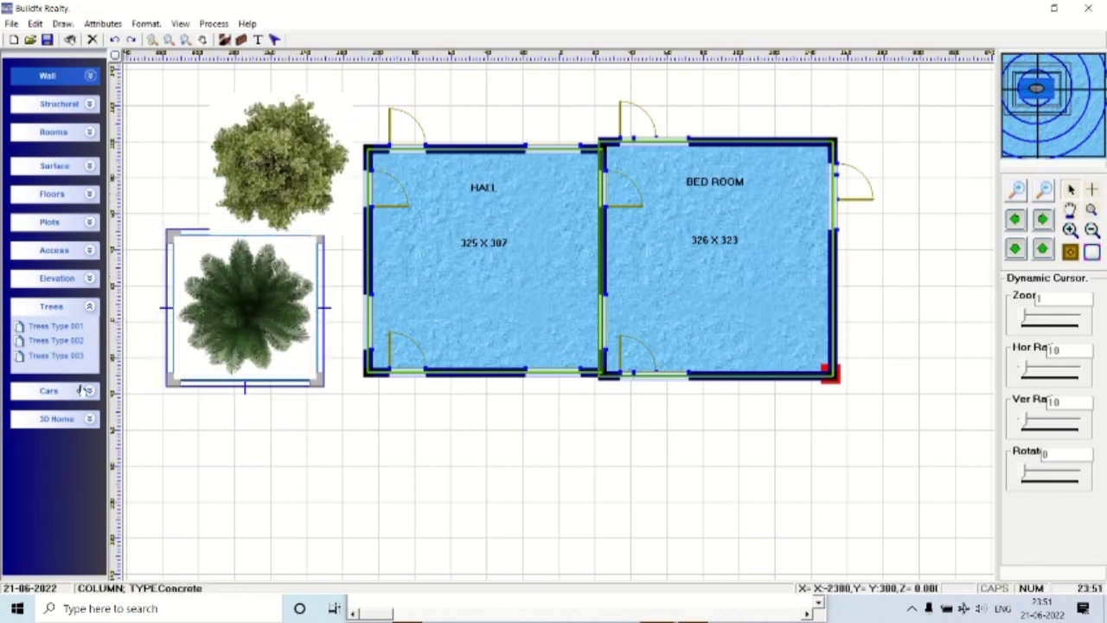
click(55, 356)
drag(286, 165, 255, 491)
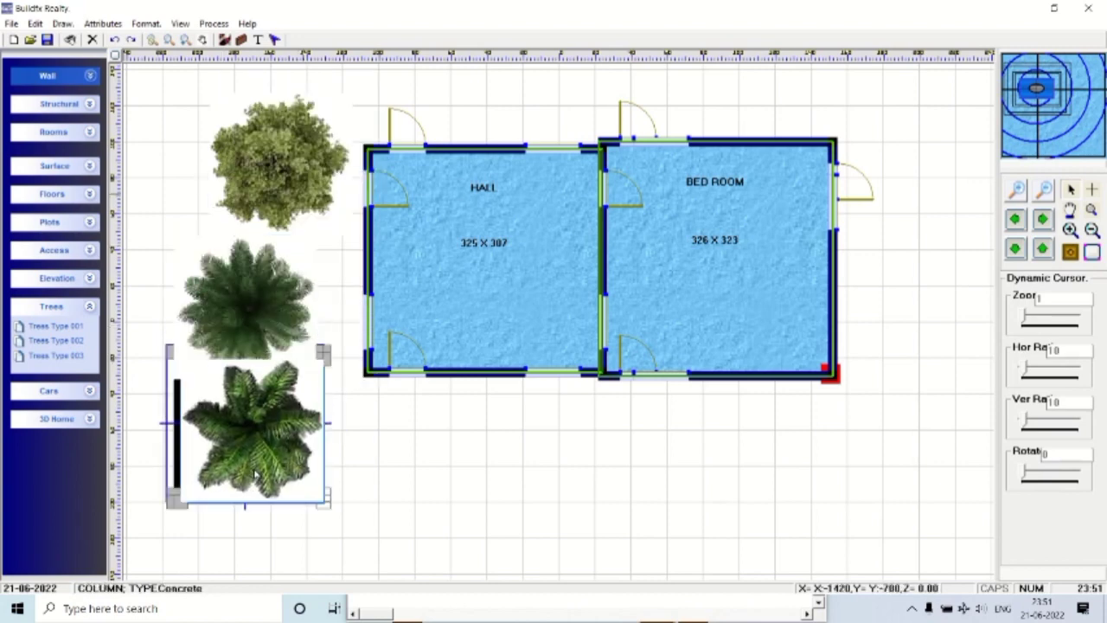
Park a red Car Type 001 below the Hall and move a palm beside the Bed Room.
click(88, 392)
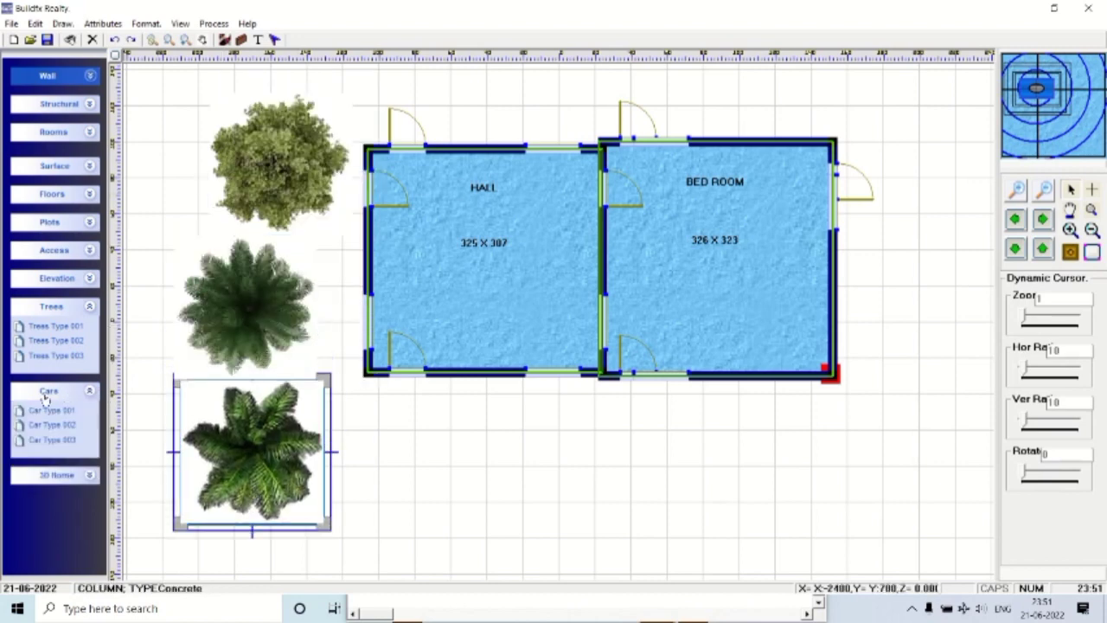
click(41, 412)
drag(345, 126, 534, 456)
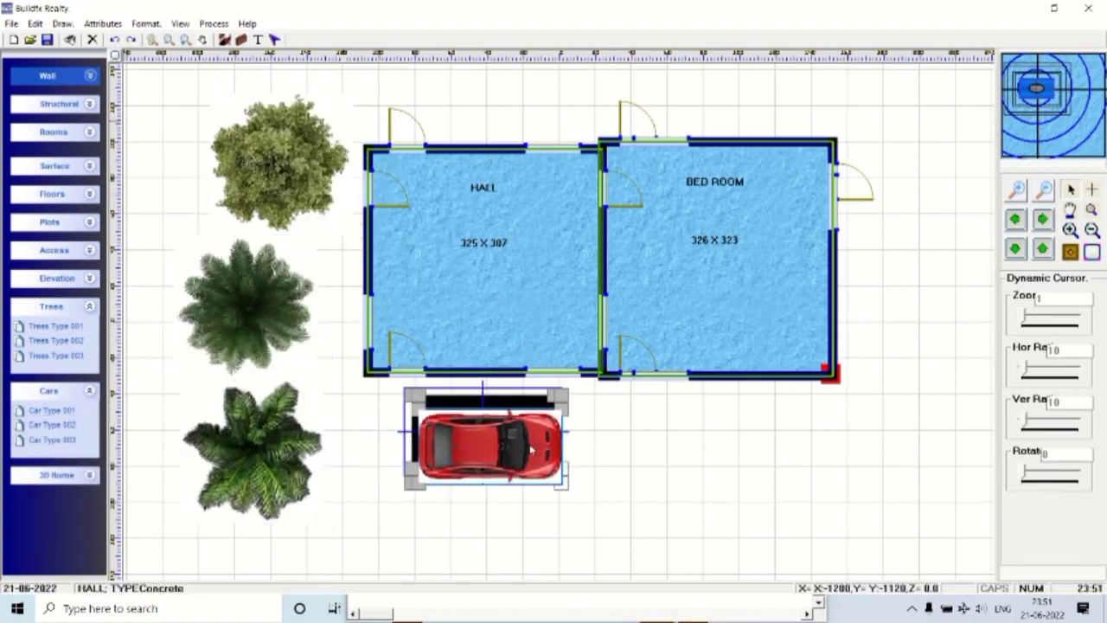
drag(253, 450, 925, 138)
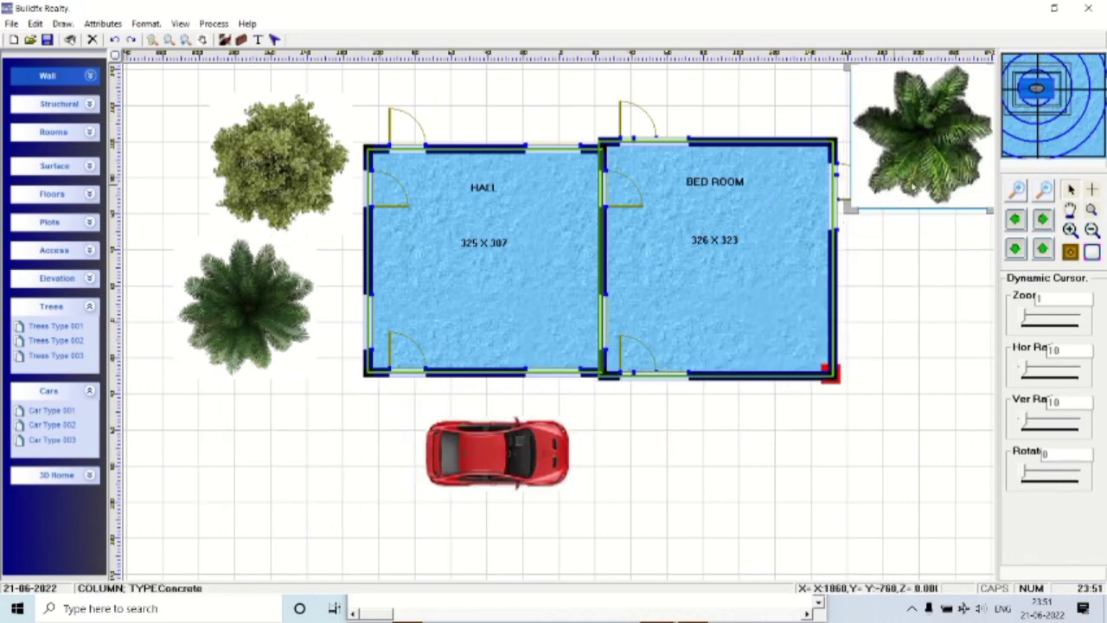
drag(913, 185, 925, 352)
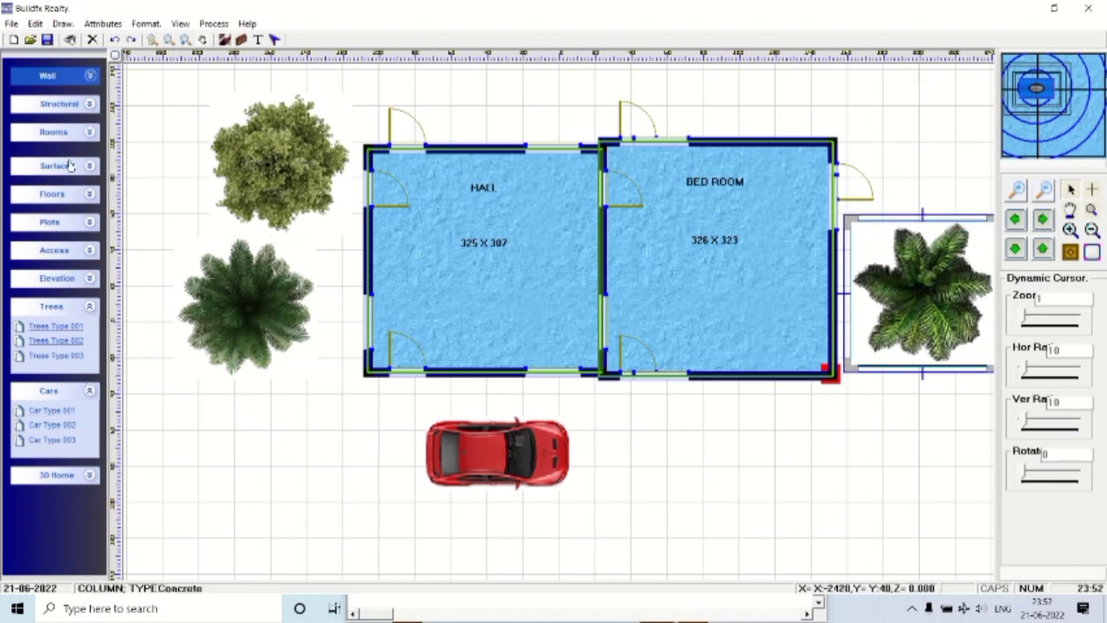
Insert a horizontal road surface and move it to the plan's lower left.
click(90, 196)
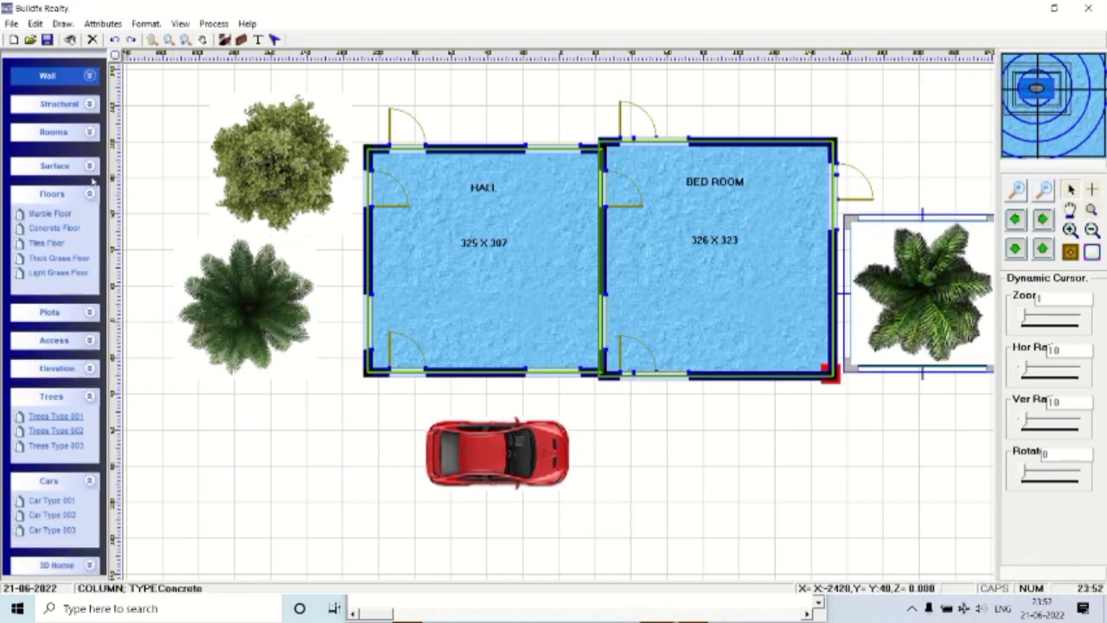
click(90, 165)
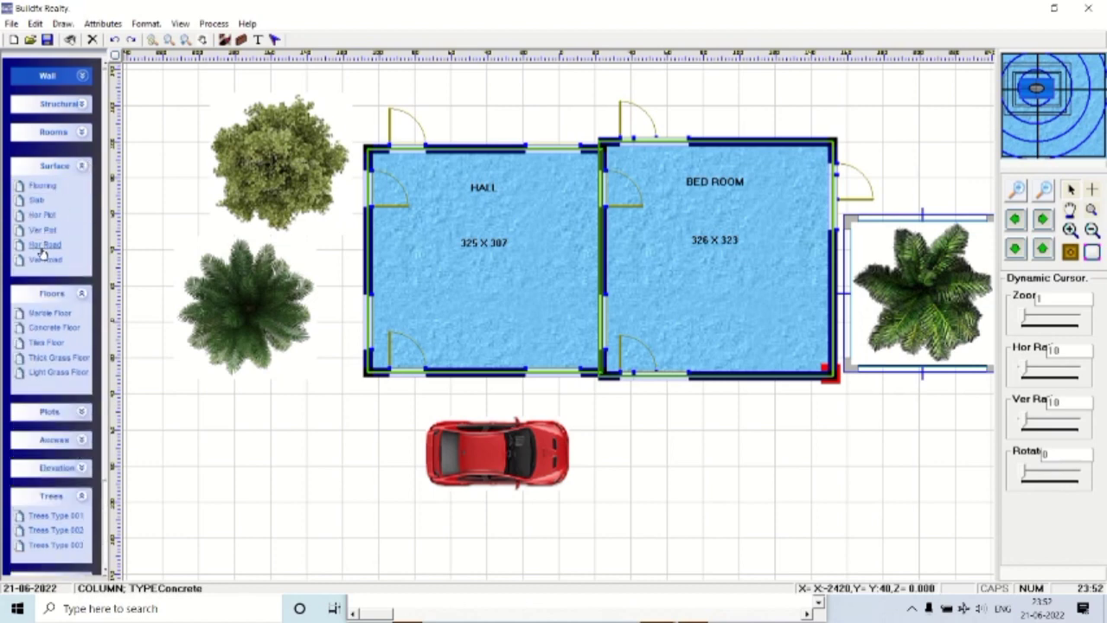
click(42, 246)
click(346, 217)
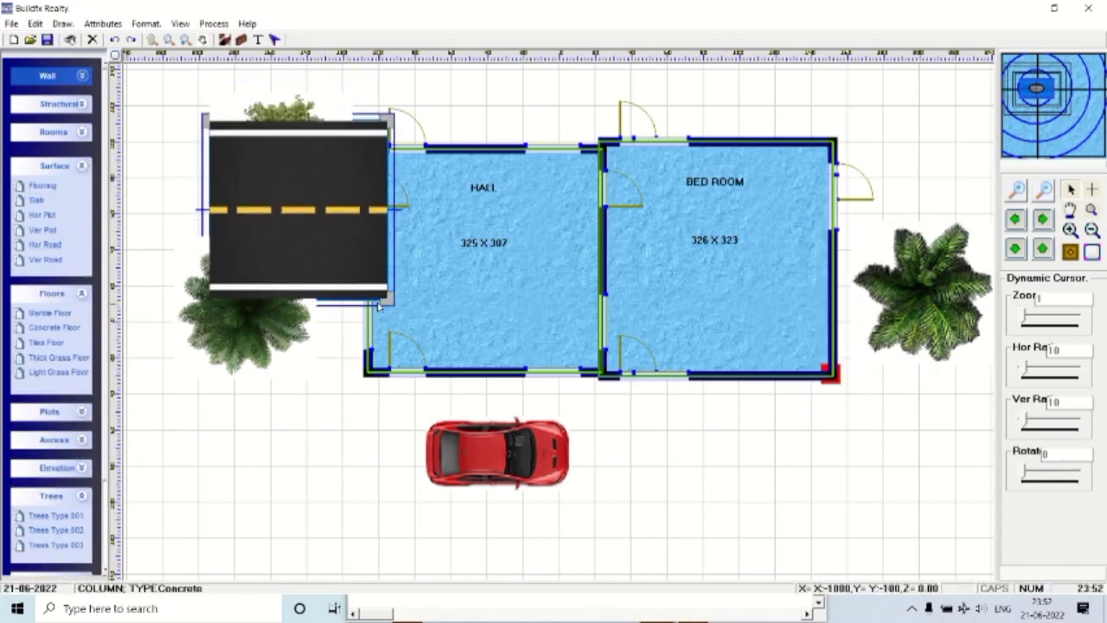
drag(391, 297, 453, 235)
mouse_move(366, 195)
mouse_down()
mouse_move(340, 508)
mouse_move(341, 494)
mouse_up()
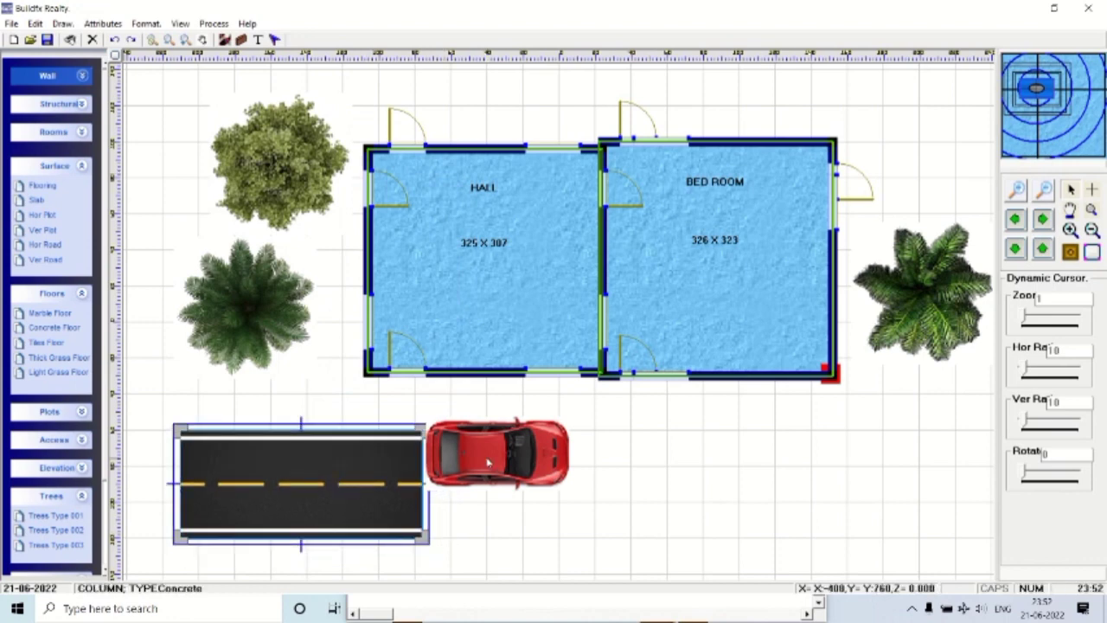
Stretch the road along the bottom across the full width of the plan.
mouse_move(475, 434)
mouse_down()
mouse_move(654, 344)
mouse_move(421, 324)
mouse_up()
drag(259, 484, 443, 326)
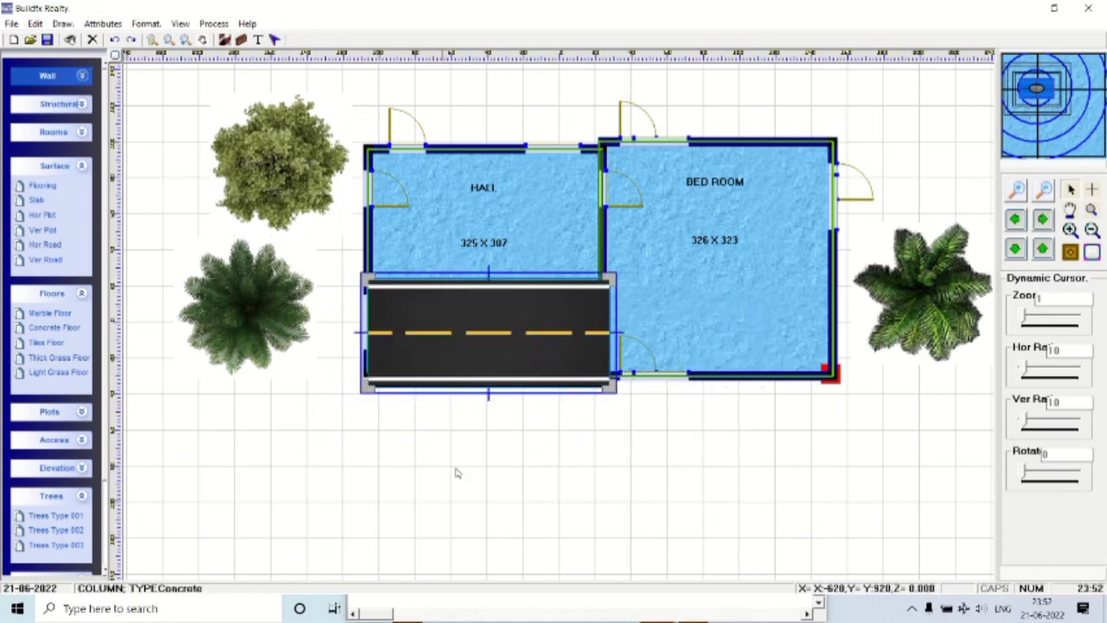
mouse_move(467, 388)
mouse_down()
mouse_move(474, 413)
mouse_move(284, 481)
mouse_move(286, 522)
mouse_up()
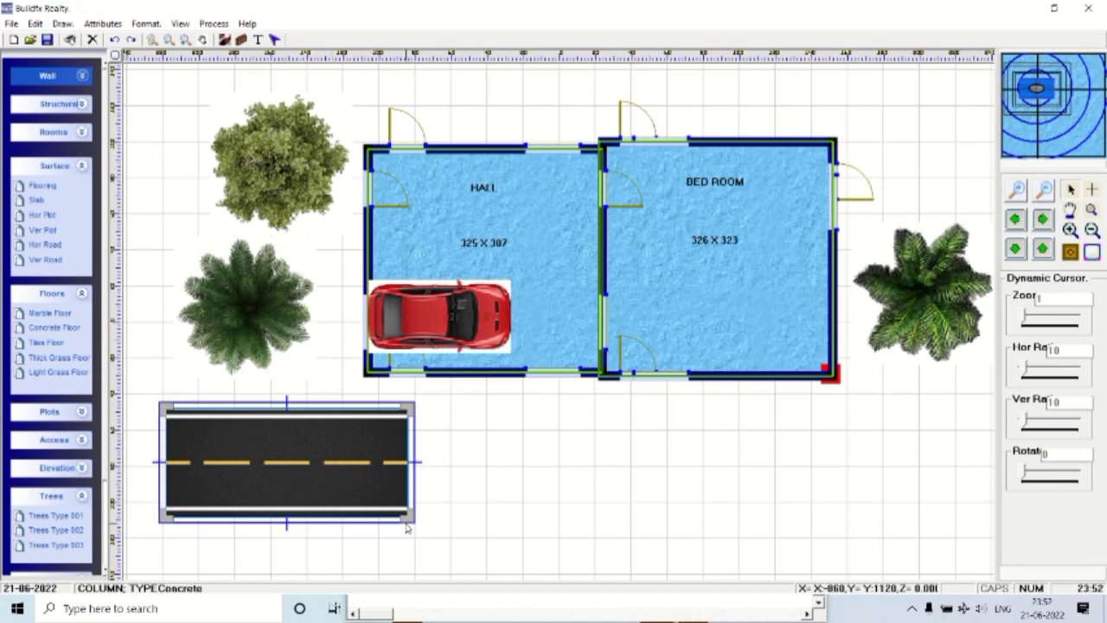
drag(427, 513, 1001, 529)
mouse_move(815, 484)
mouse_down()
mouse_move(796, 499)
mouse_move(749, 494)
mouse_up()
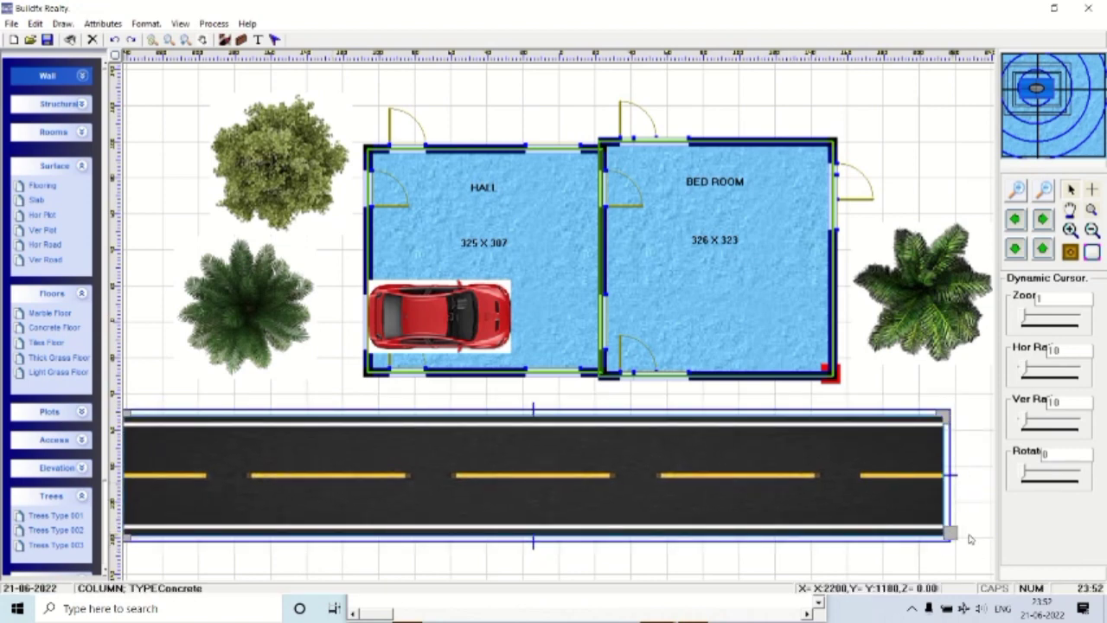
drag(951, 537, 993, 541)
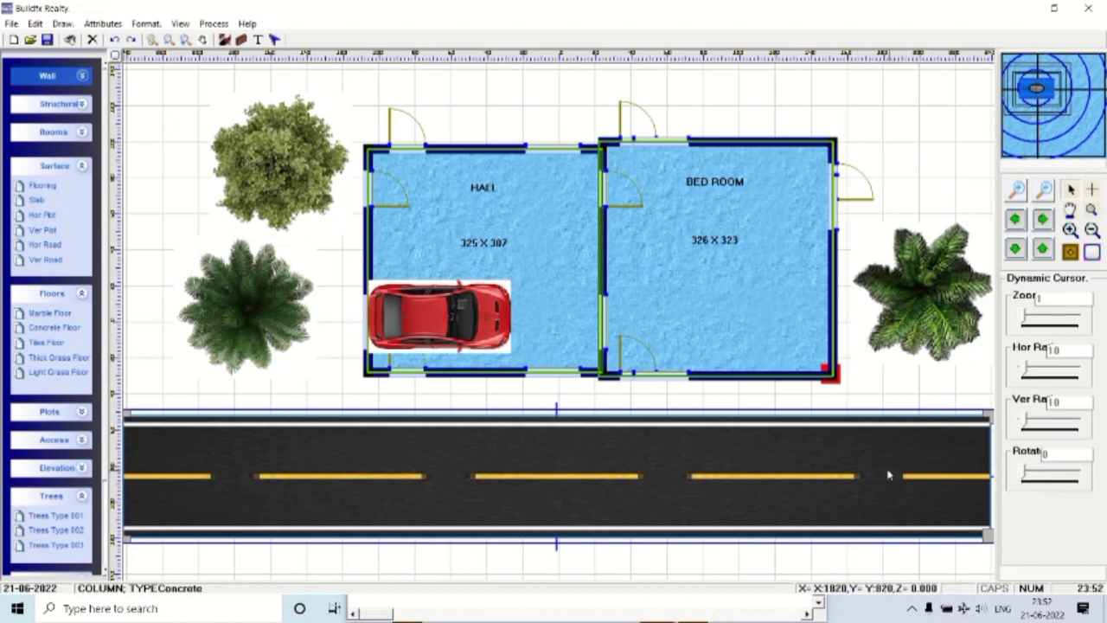
Confirm the road's template properties and move the red car onto the road.
double_click(815, 455)
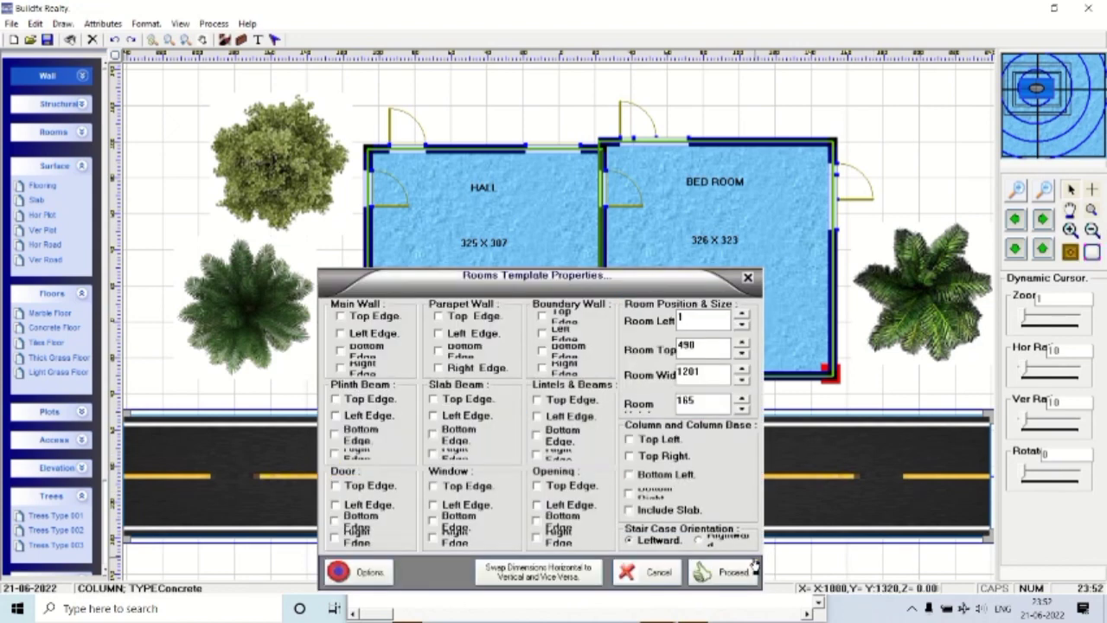
click(754, 567)
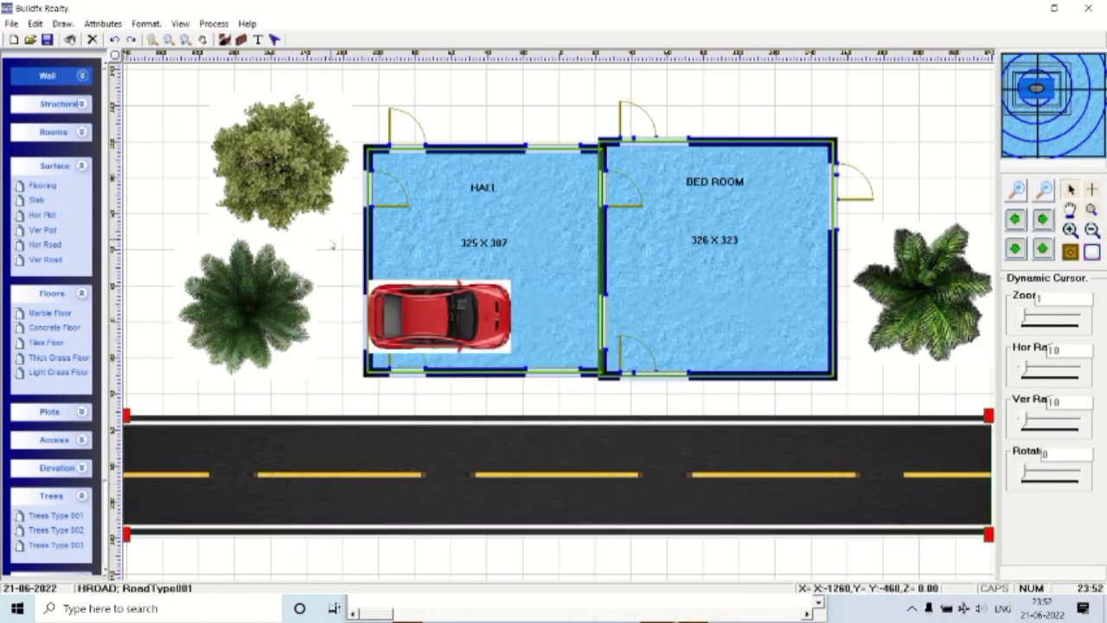
drag(420, 316, 390, 415)
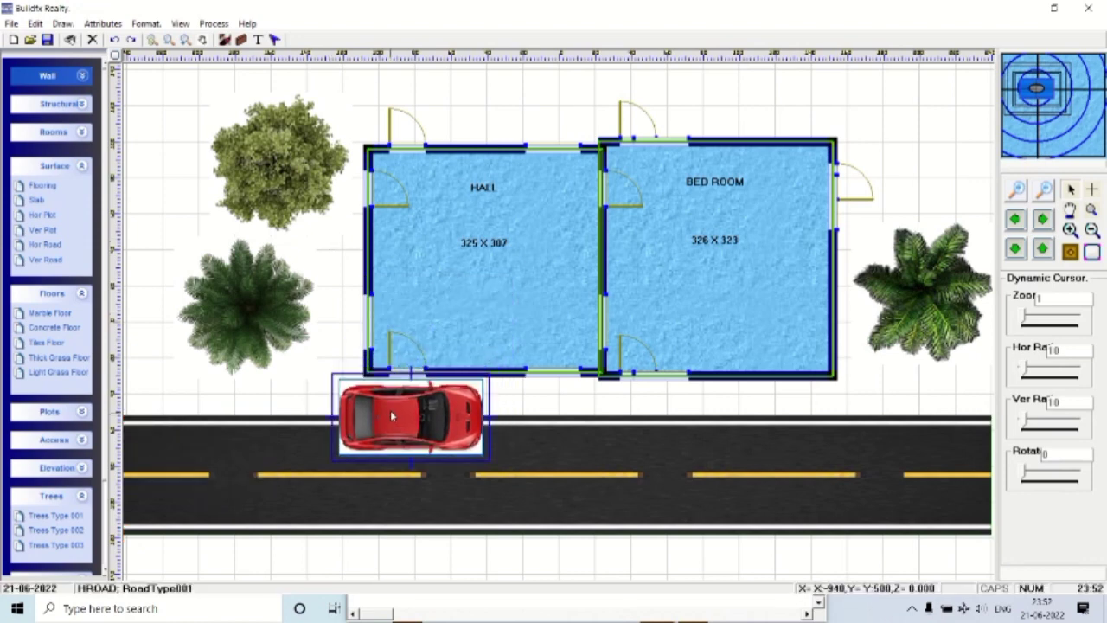
Refresh the view and shift the red car left beneath the Hall's bottom-left corner.
click(180, 24)
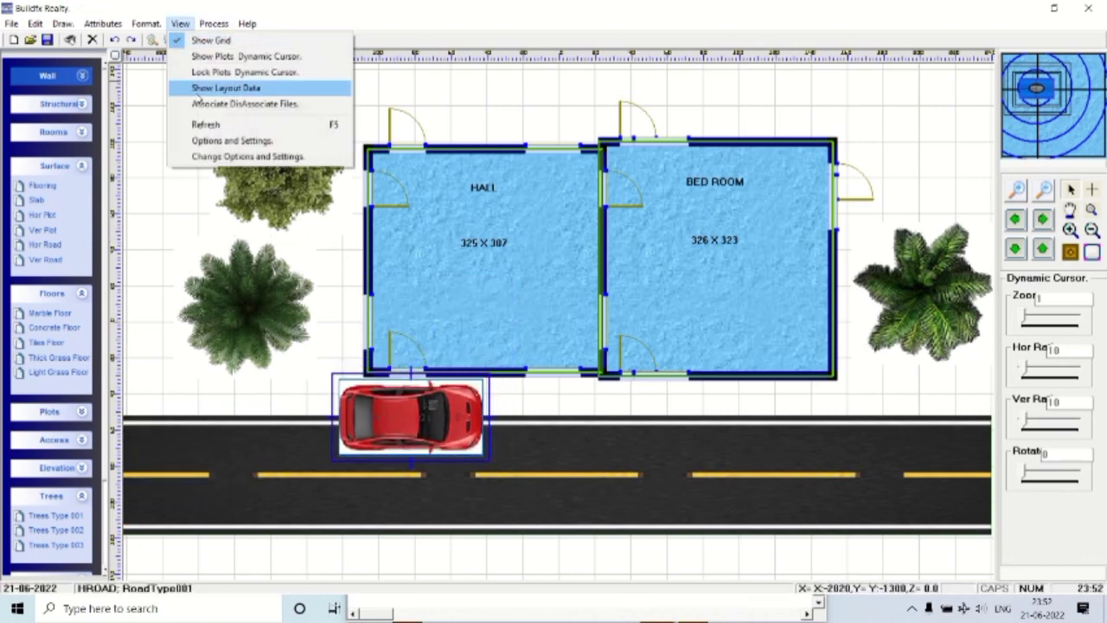
click(196, 126)
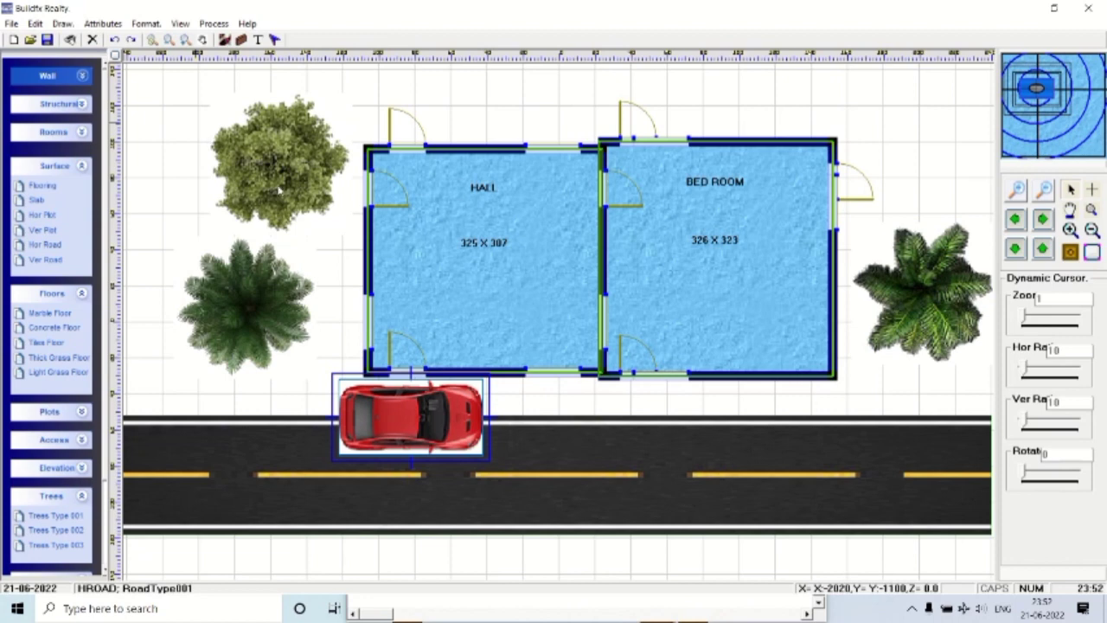
click(502, 130)
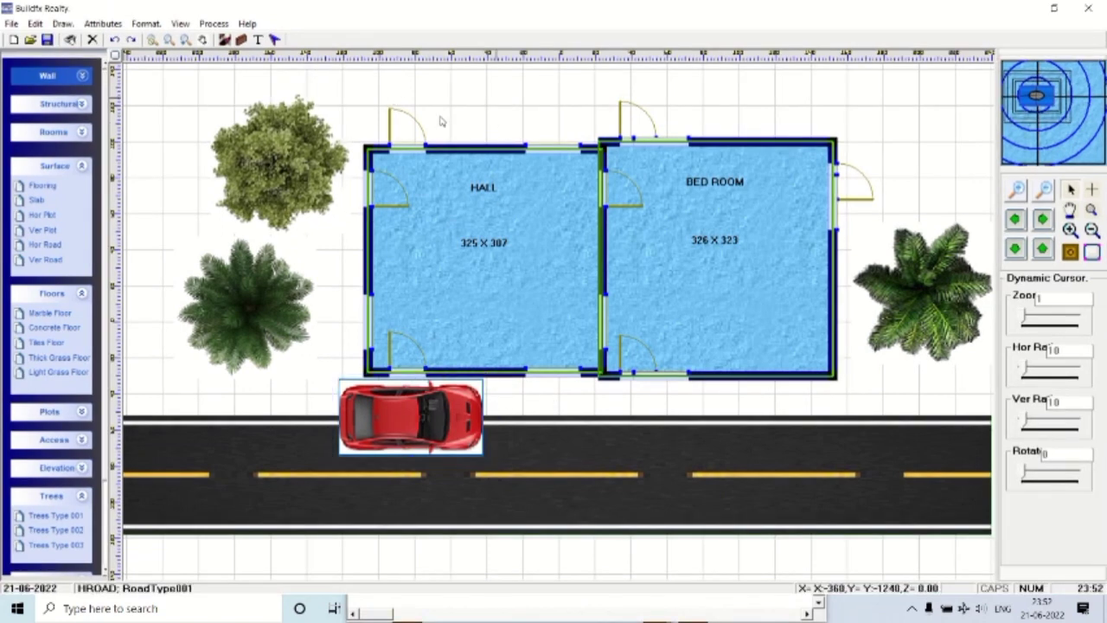
click(588, 403)
mouse_move(454, 404)
mouse_down()
mouse_move(330, 370)
mouse_move(408, 419)
mouse_move(379, 420)
mouse_up()
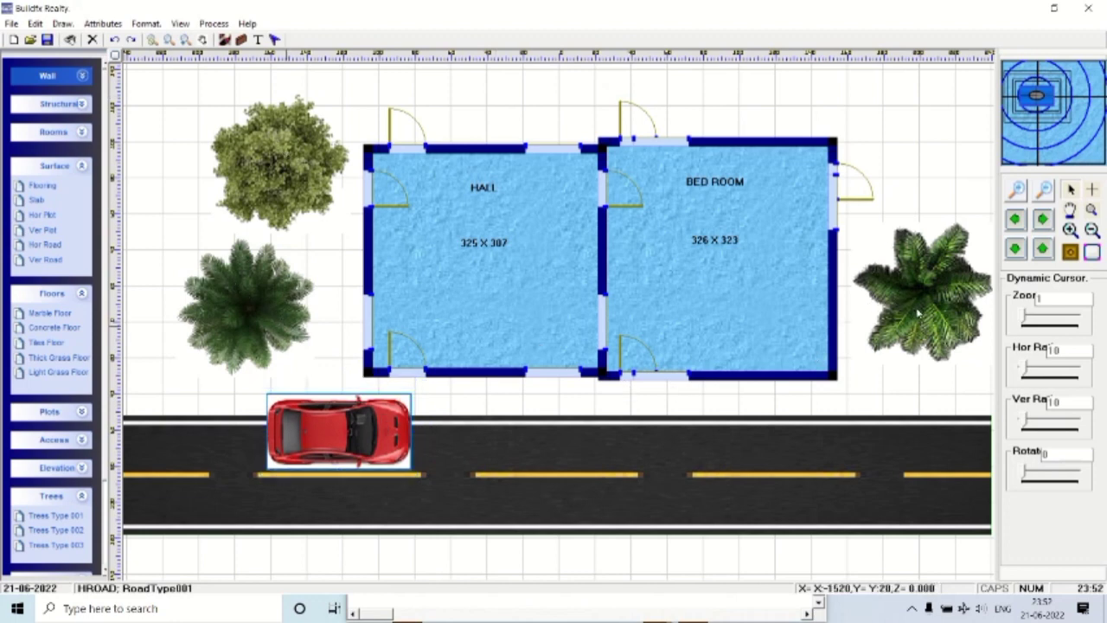
Group the round tree and a palm left of the Hall; put the other palm right of the Bed Room.
drag(250, 294, 301, 418)
drag(303, 166, 284, 377)
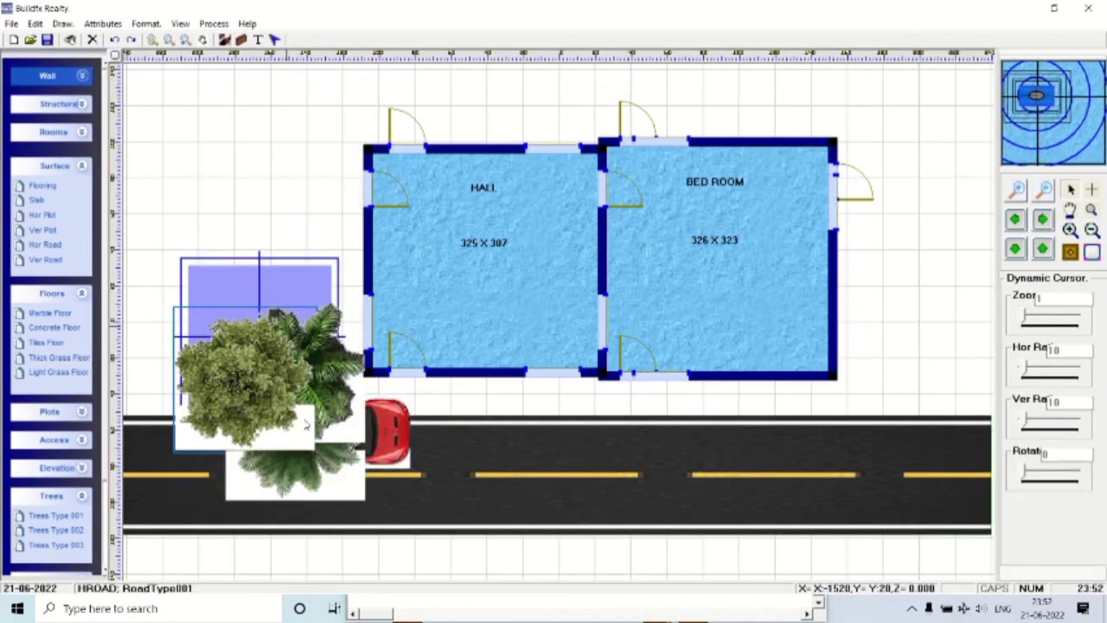
key(ctrl+z)
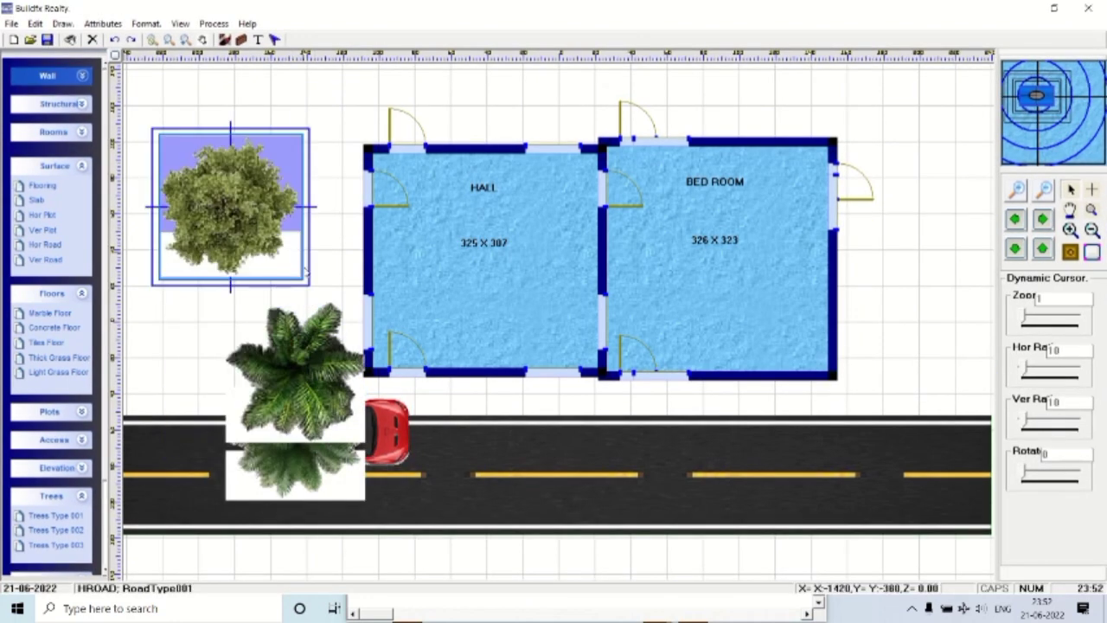
drag(283, 243, 283, 170)
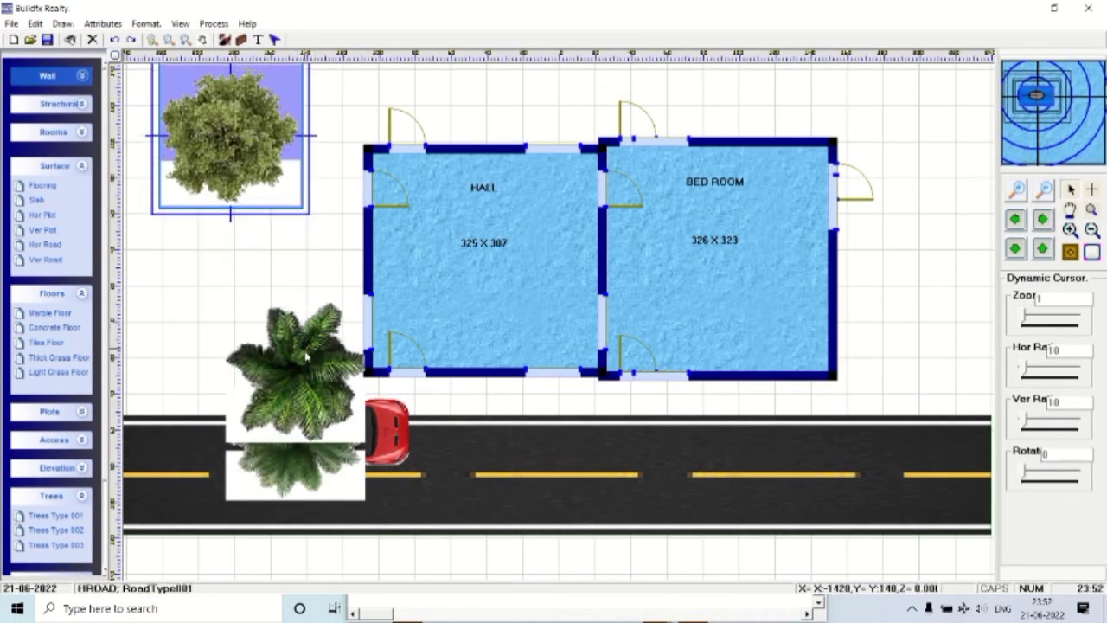
drag(304, 363, 226, 258)
drag(294, 428, 938, 288)
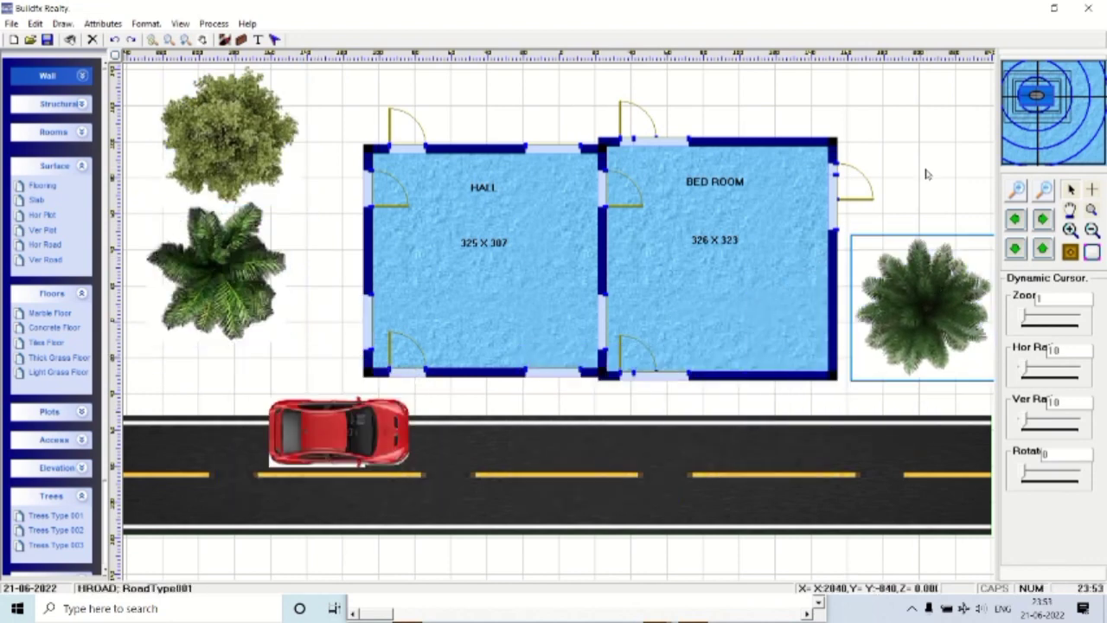
Set the red car on the road's left end and add a Car Type 003 car.
drag(369, 436, 299, 399)
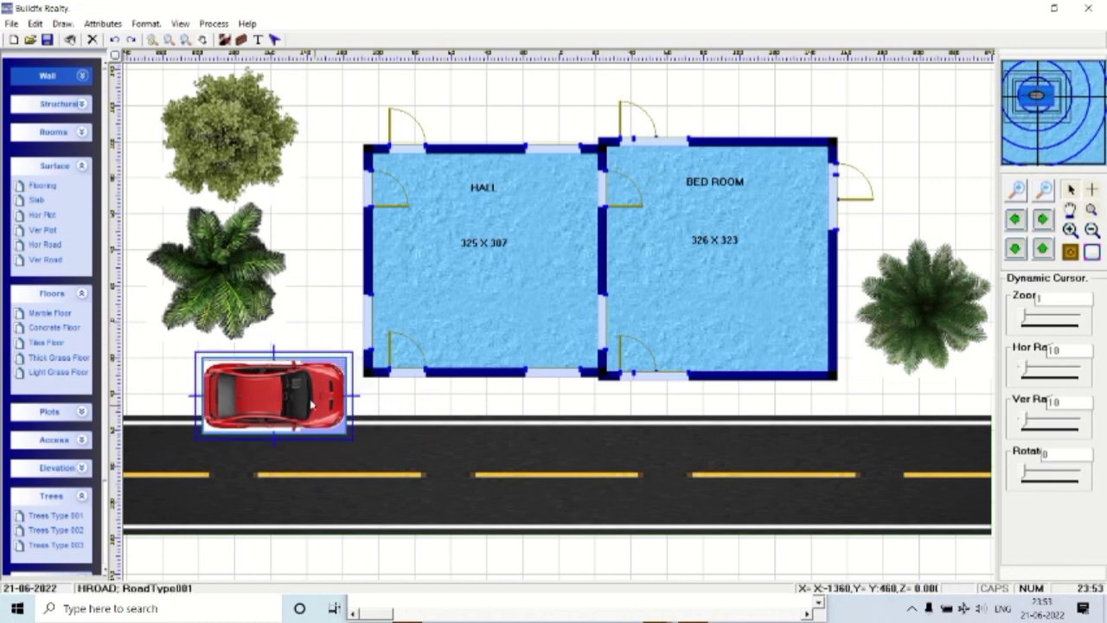
click(285, 389)
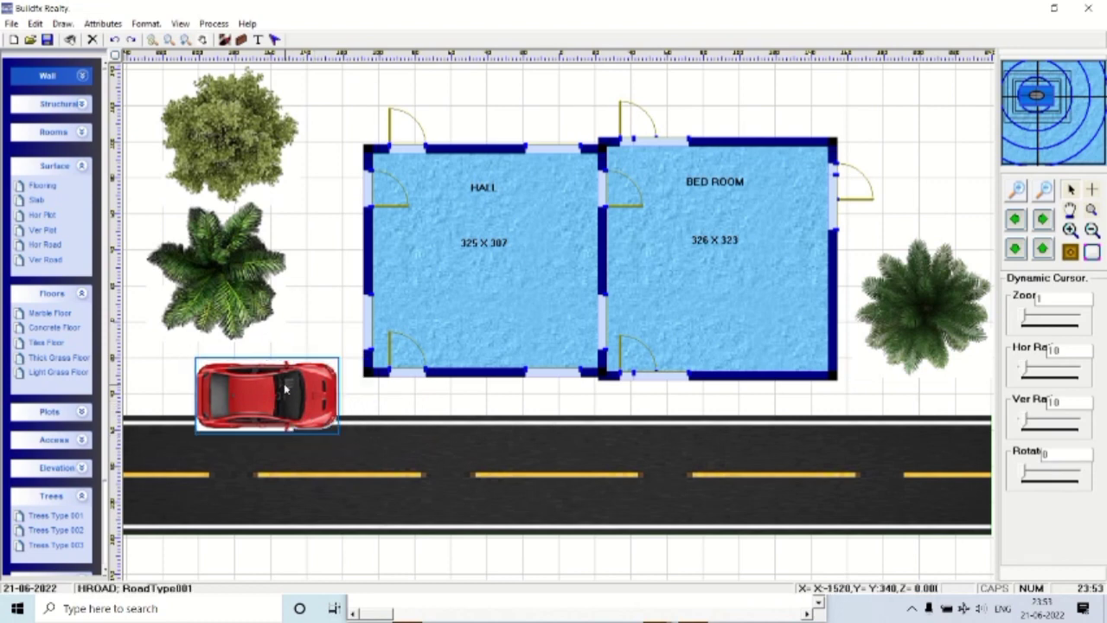
drag(286, 389, 285, 419)
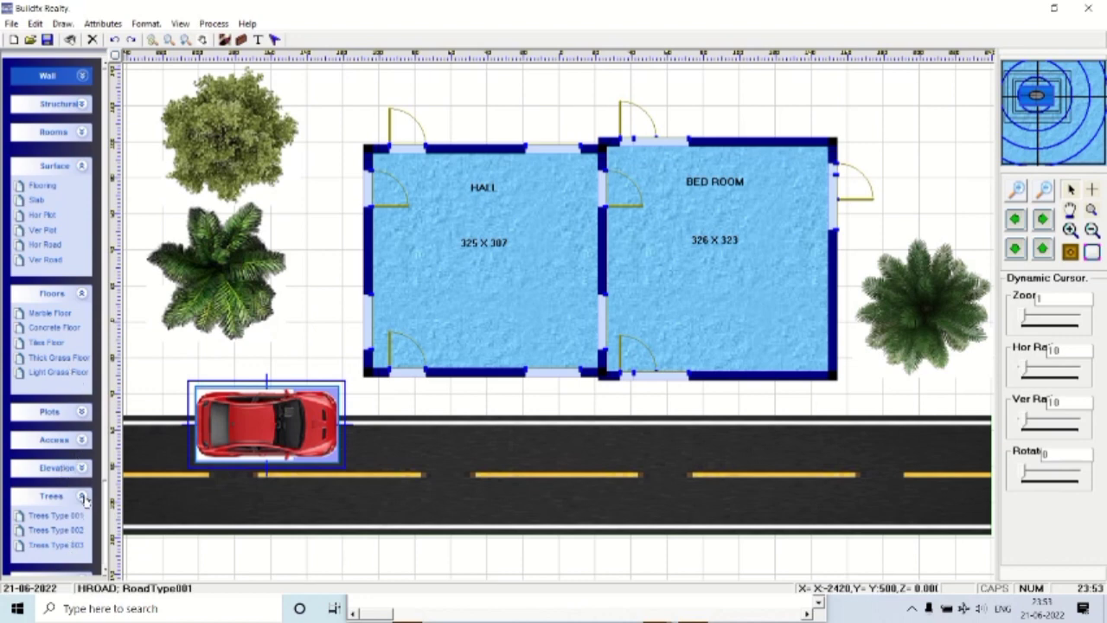
click(85, 500)
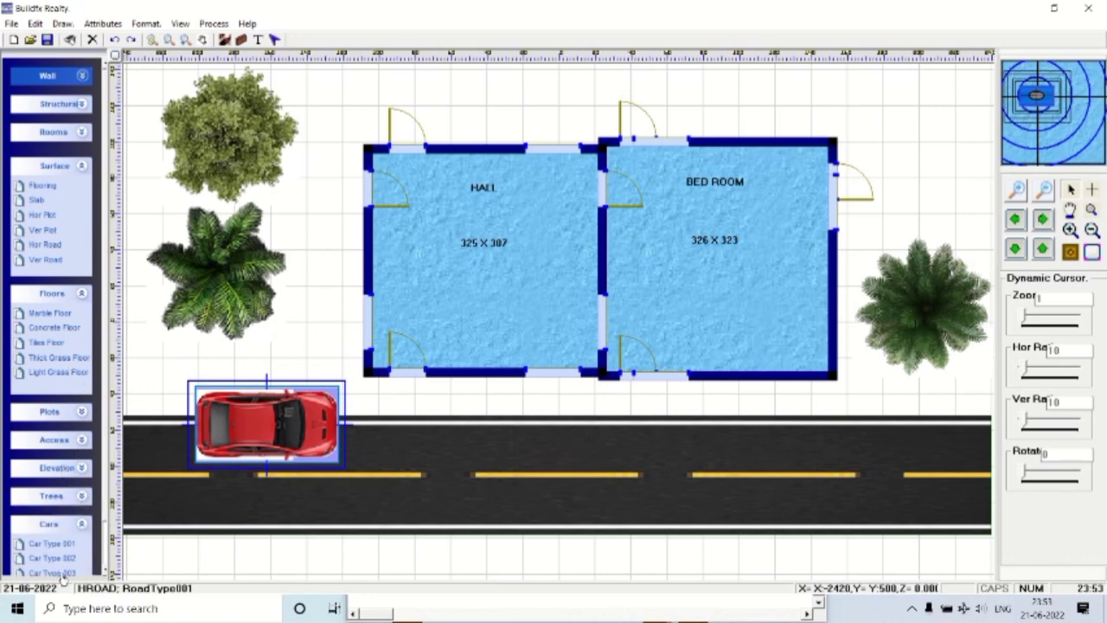
click(54, 572)
Move the new car onto the road below the Hall–Bed Room junction and refresh.
mouse_move(294, 138)
mouse_down()
mouse_move(527, 433)
mouse_move(556, 438)
mouse_up()
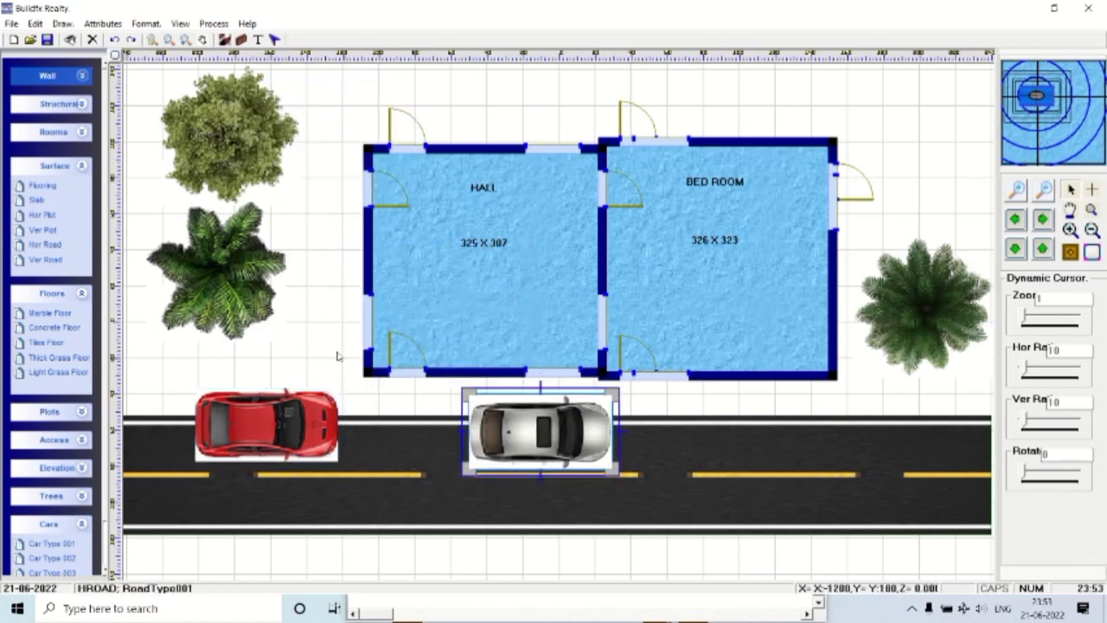
click(180, 23)
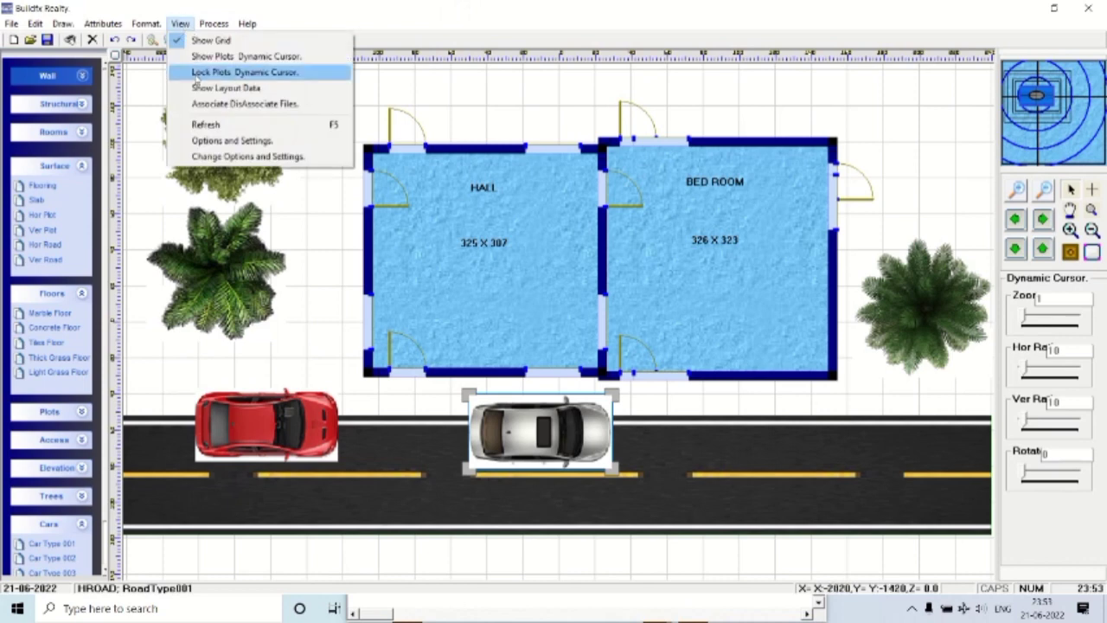
click(199, 126)
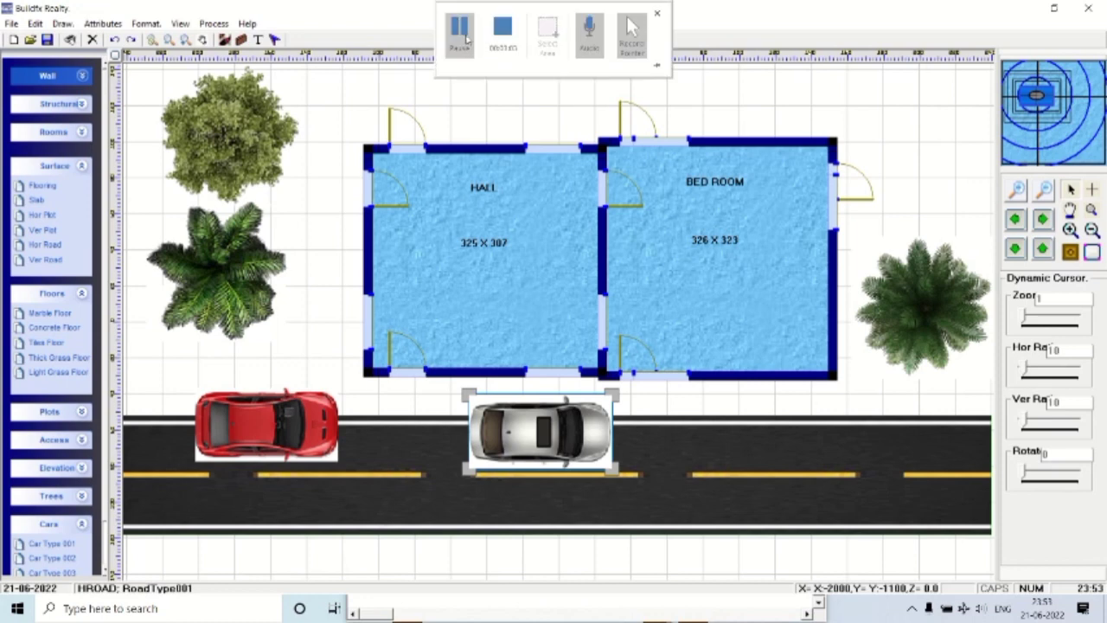
Select and deselect the bedroom walls, then select the palm tree right of the Bed Room.
click(464, 35)
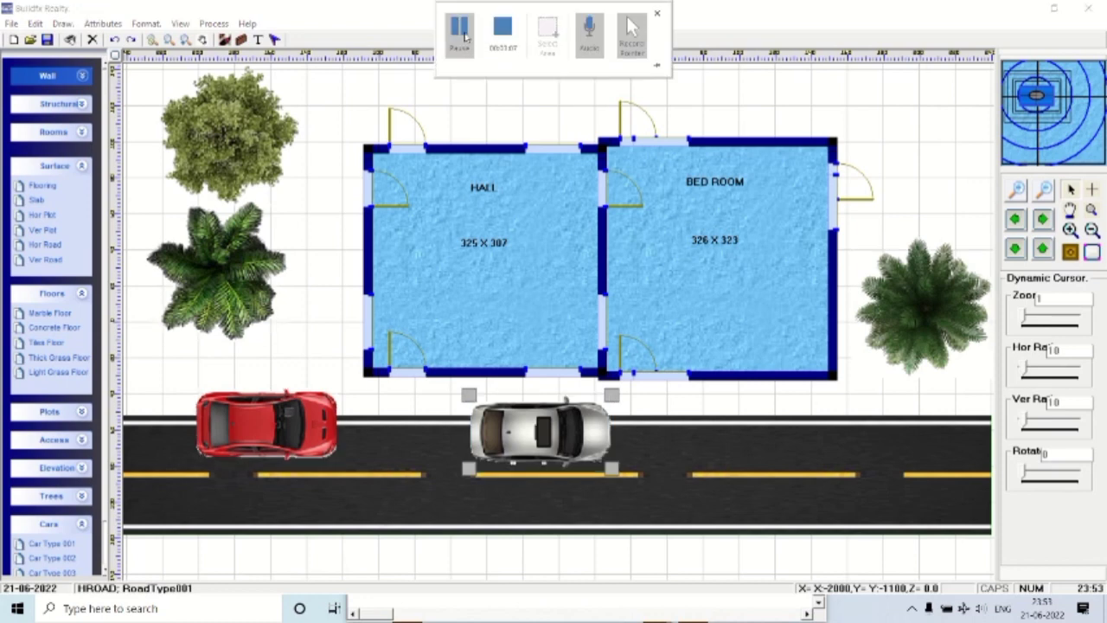
click(724, 307)
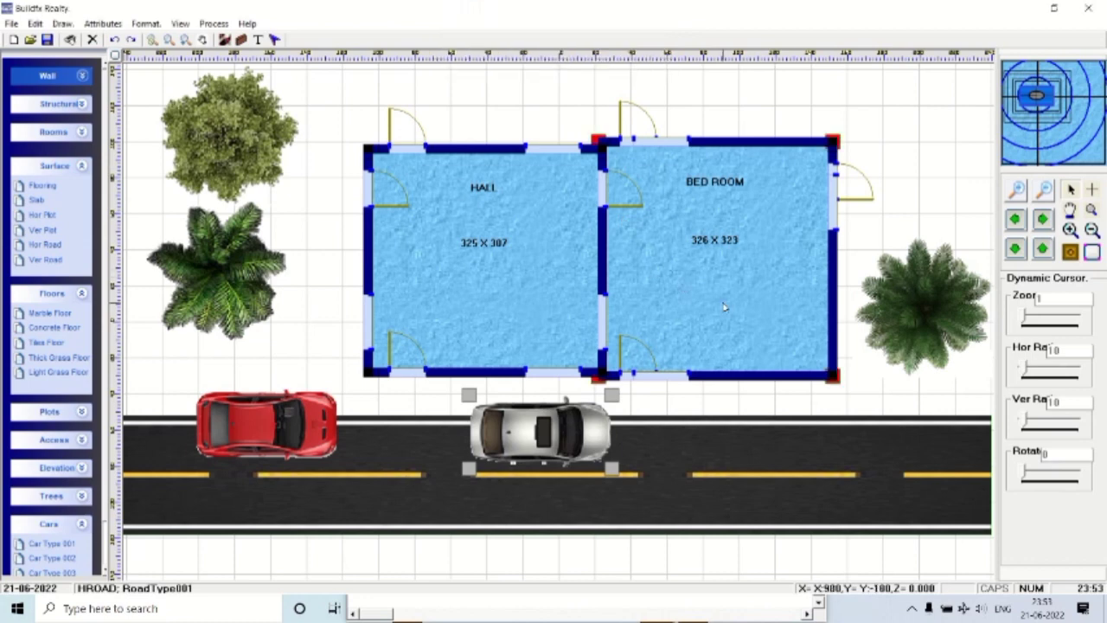
click(512, 194)
click(534, 84)
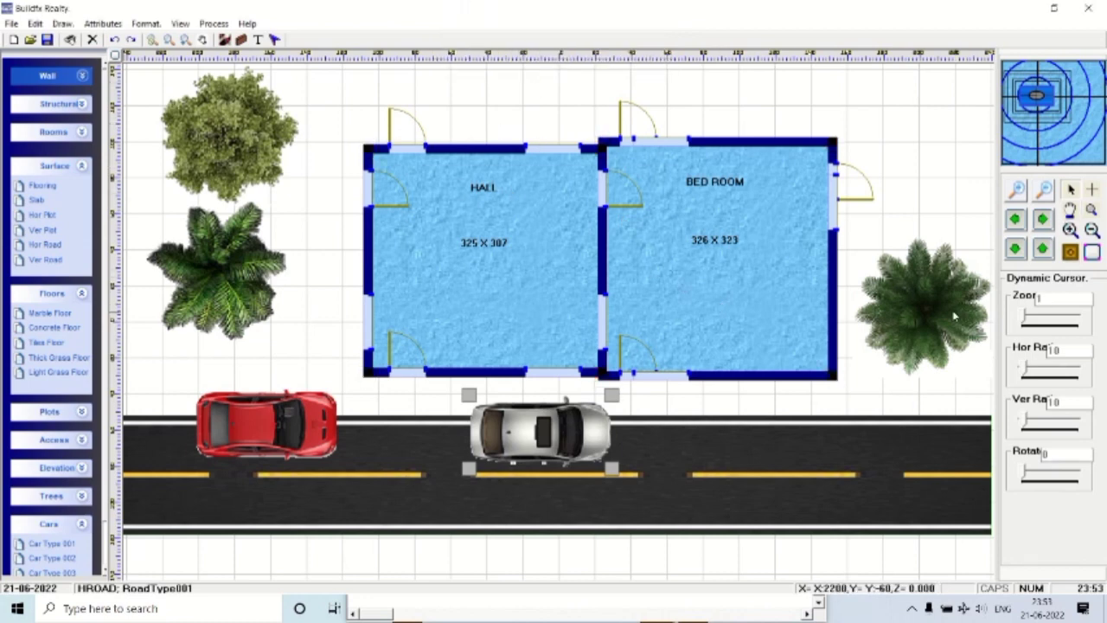
click(951, 317)
click(939, 144)
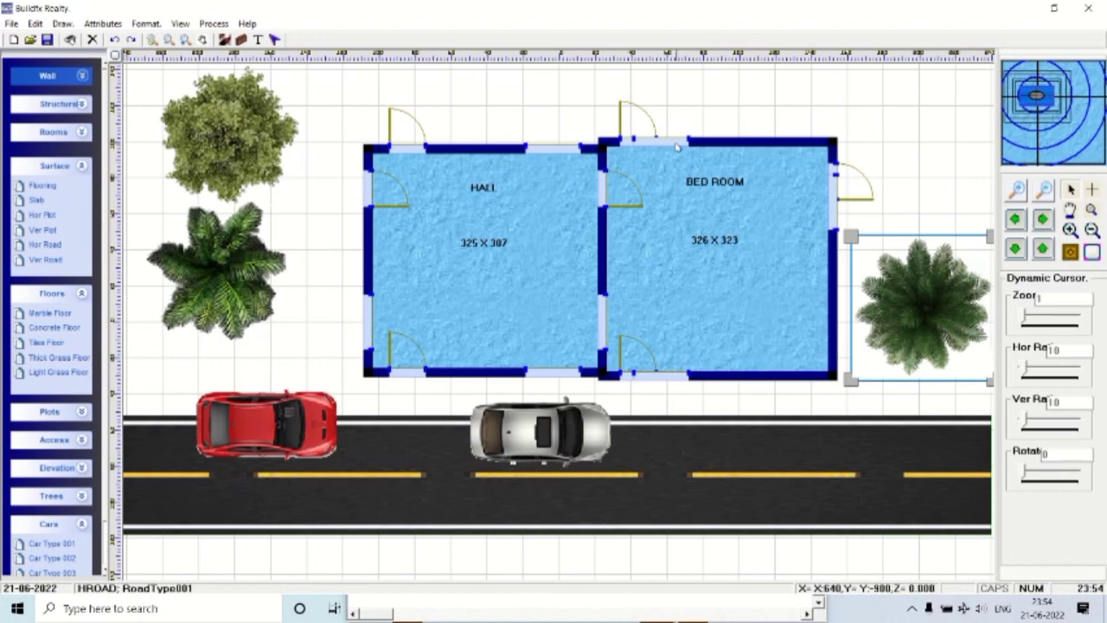
Open Change Properties and browse the floor slab settings through to the Bed Room slab.
right_click(786, 99)
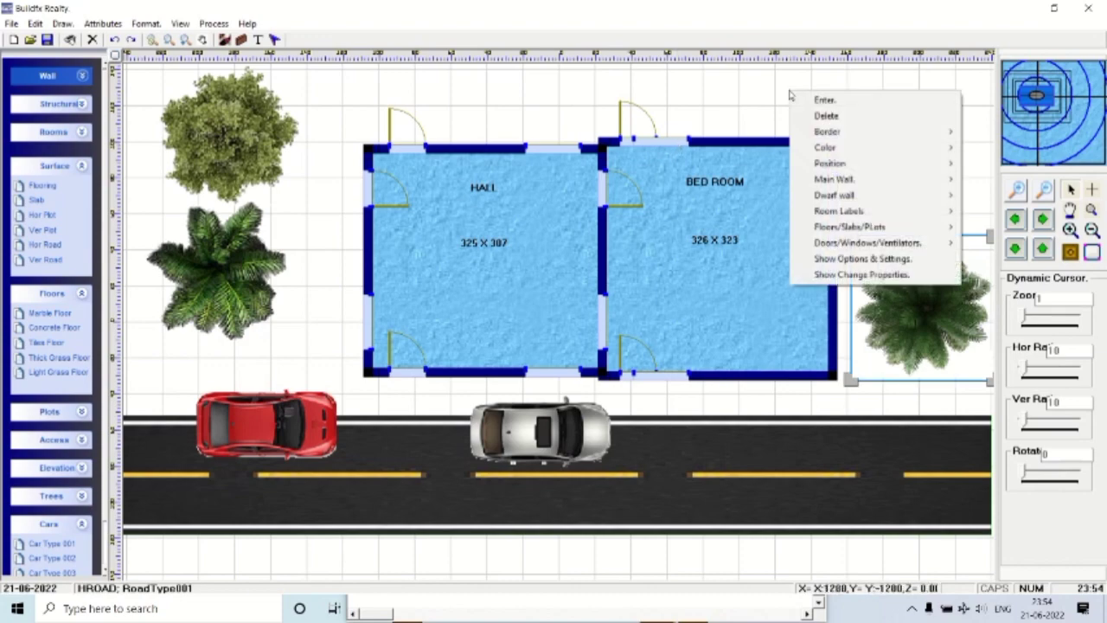
click(856, 274)
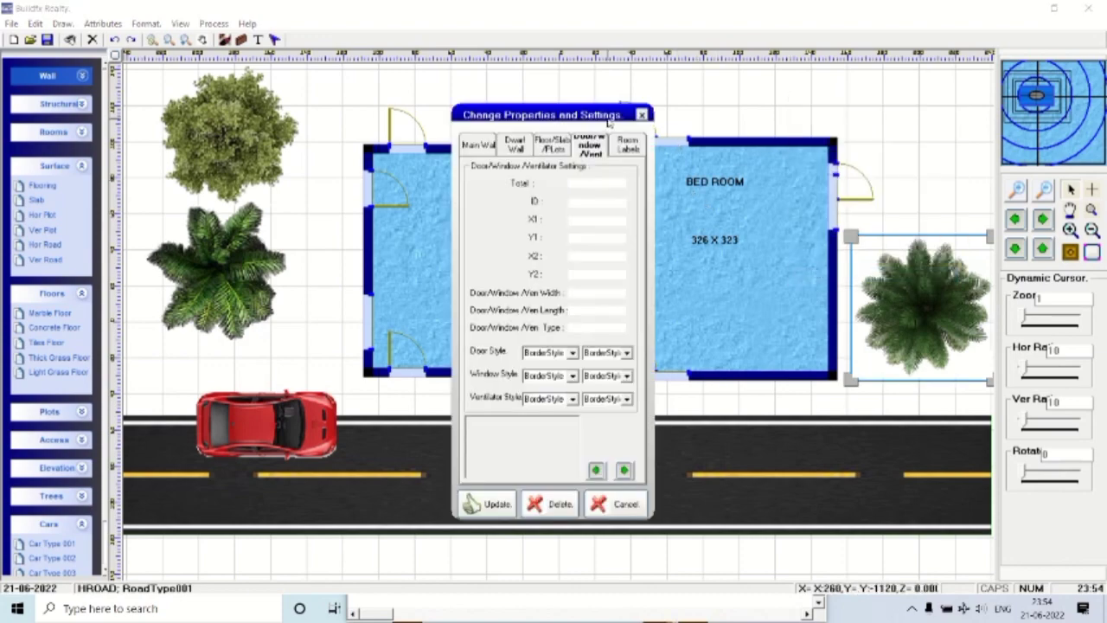
drag(579, 107, 273, 44)
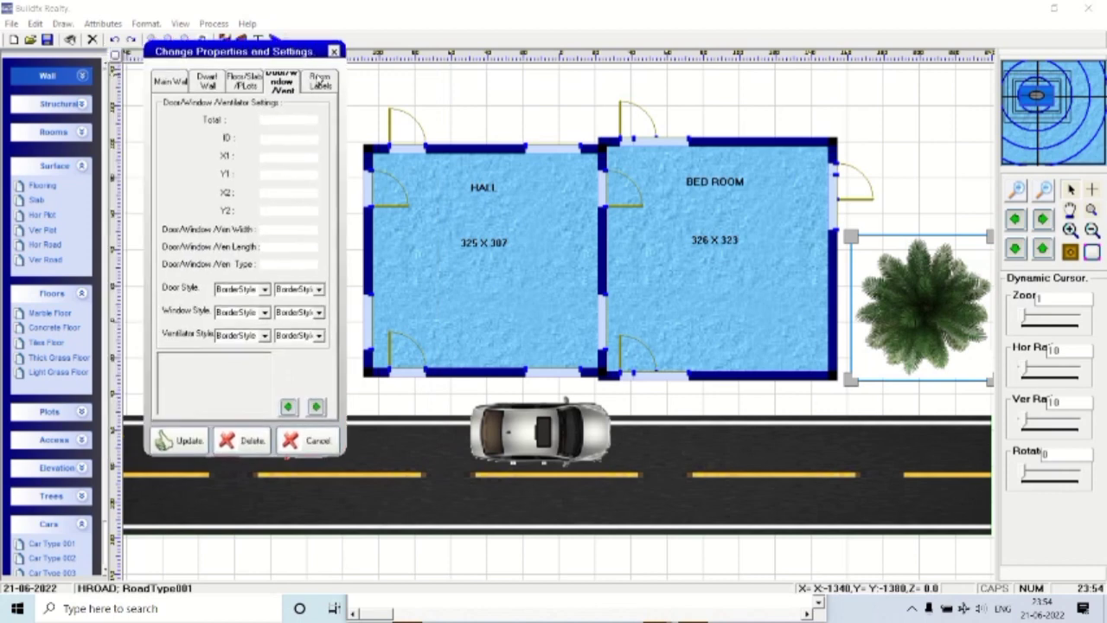
click(249, 84)
click(317, 406)
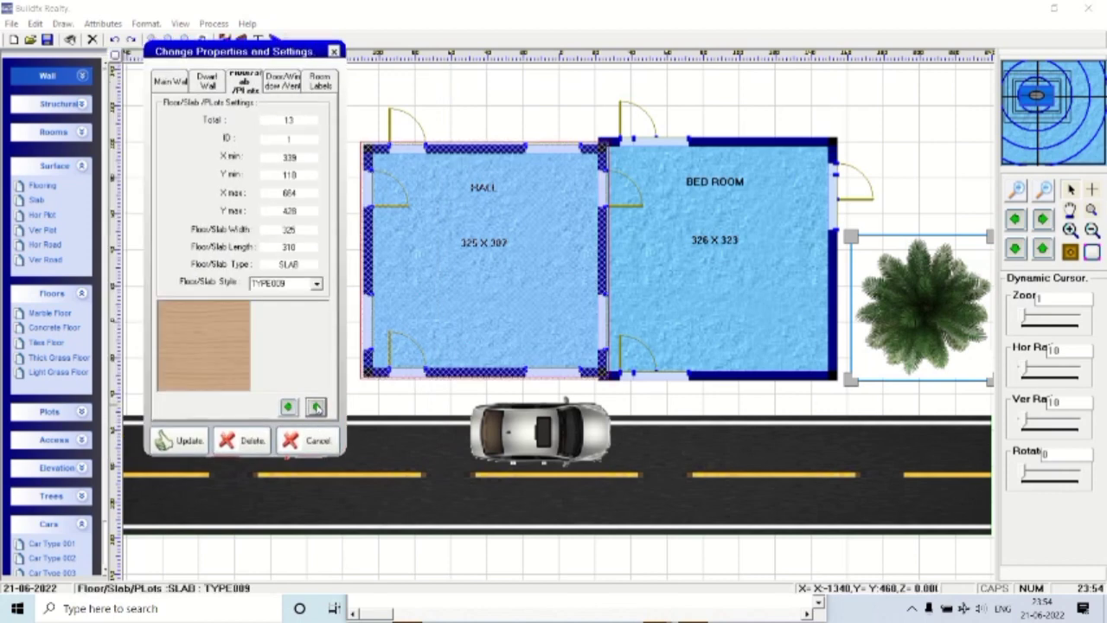
click(316, 406)
click(317, 406)
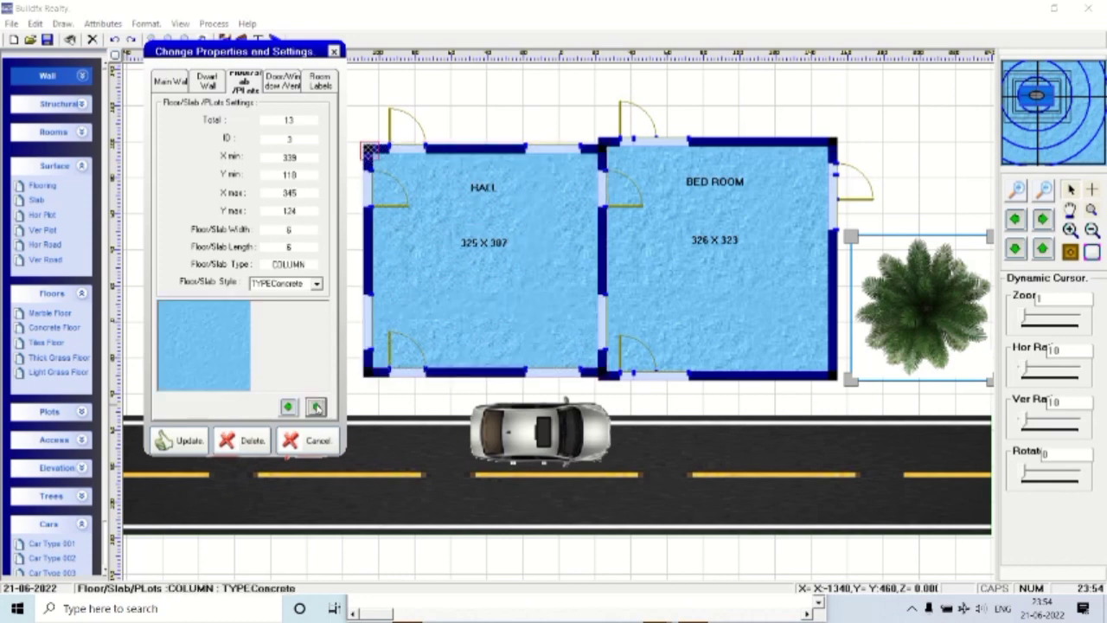
click(317, 406)
click(317, 407)
click(316, 406)
click(317, 406)
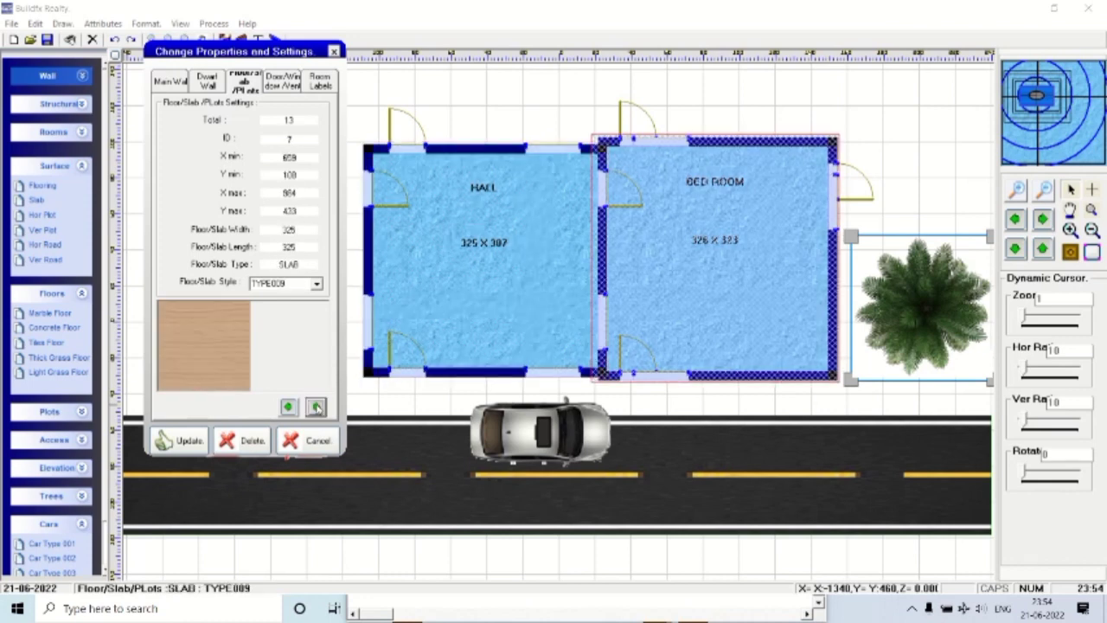
Set X1 to 450 for the Bed Room's top and bottom windows (ID 10 and 12).
click(283, 84)
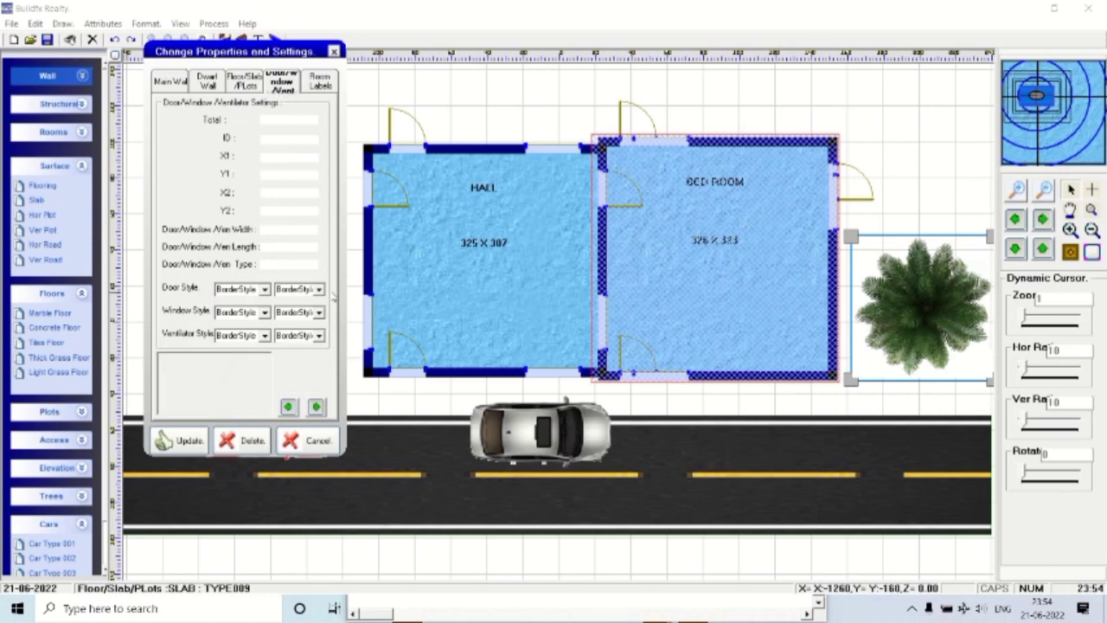
click(317, 406)
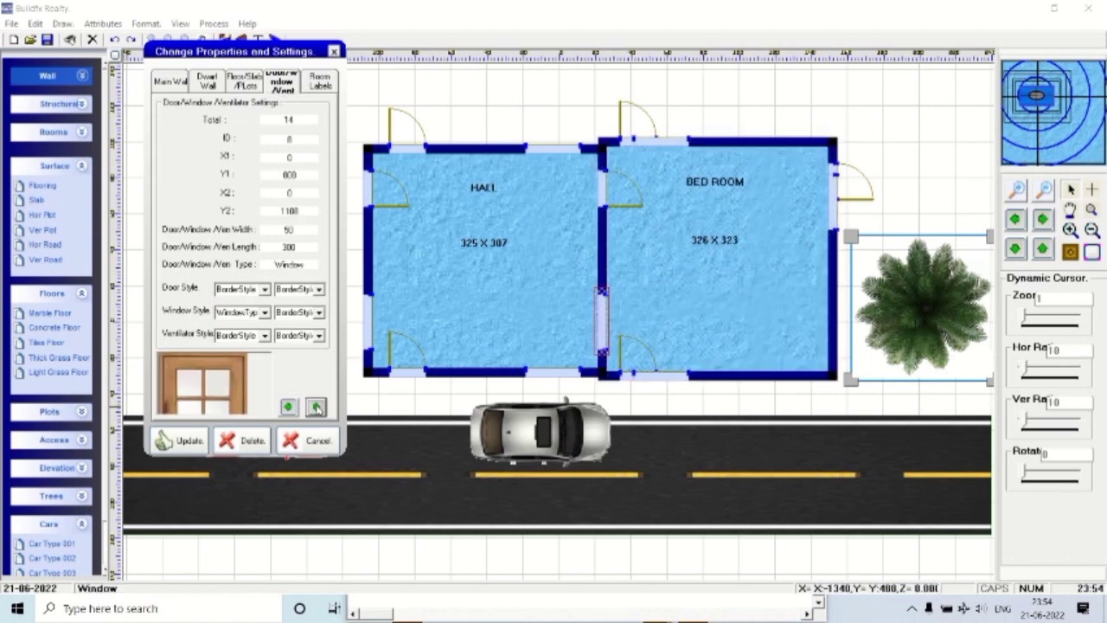
click(316, 407)
click(317, 406)
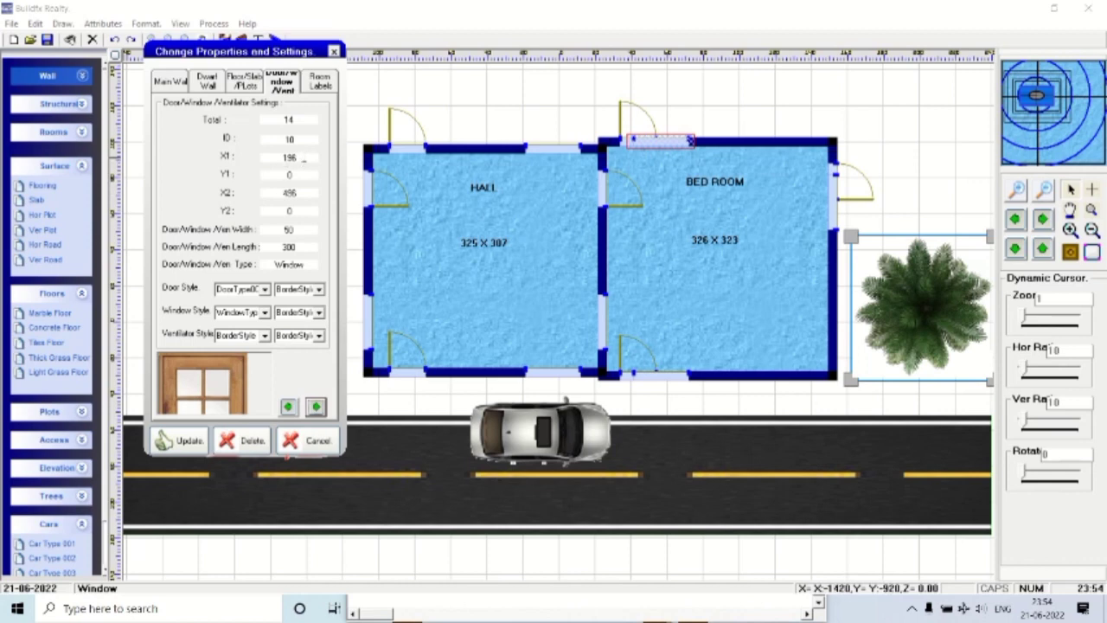
double_click(300, 157)
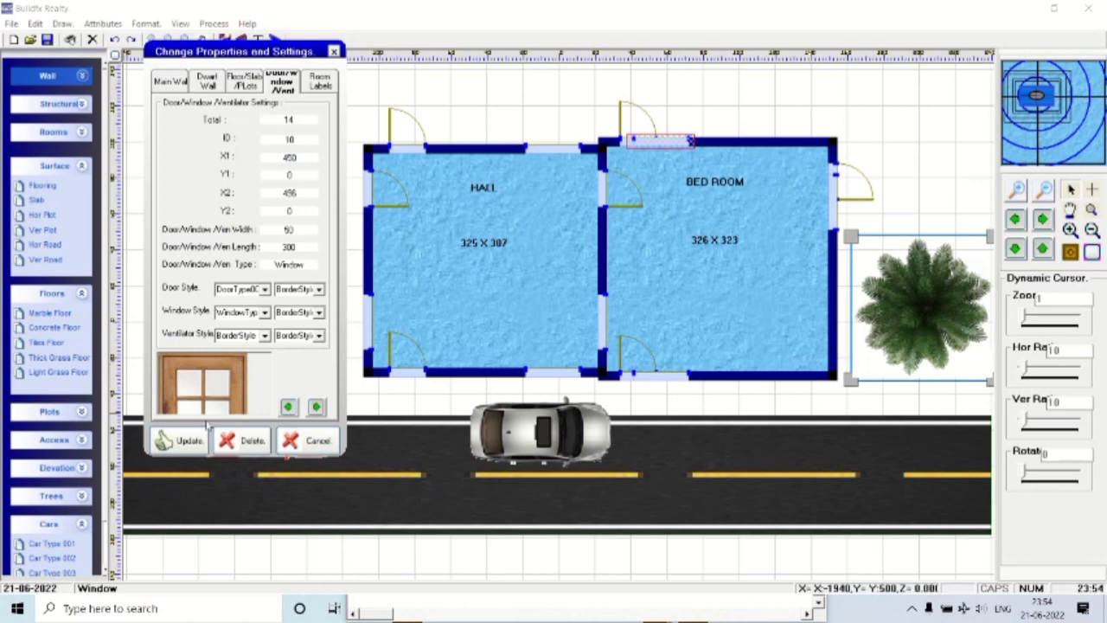
click(186, 441)
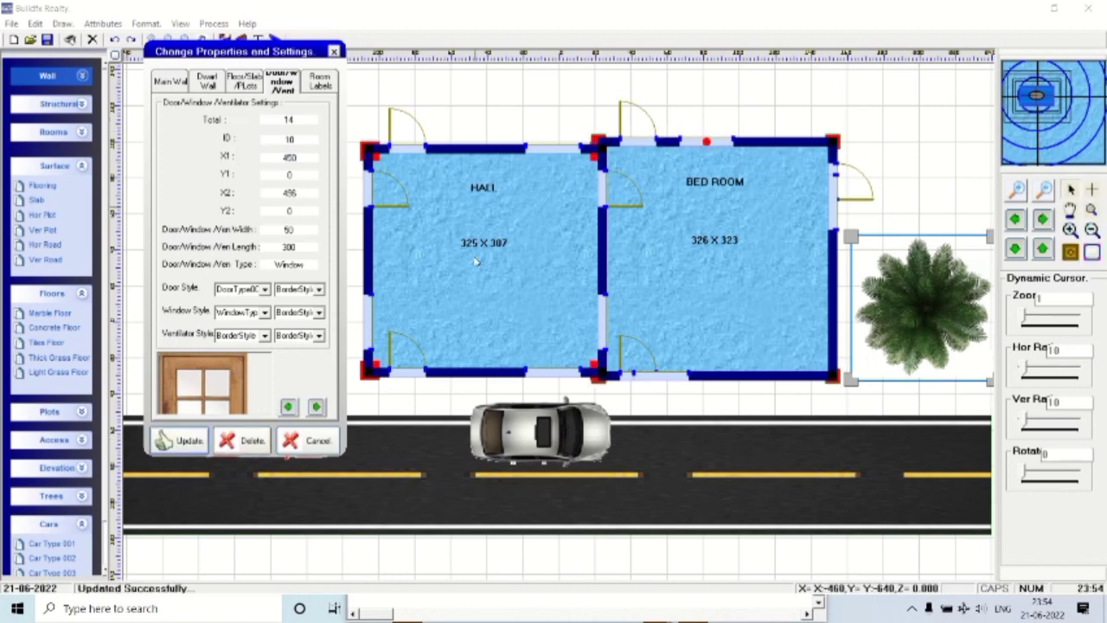
click(317, 406)
click(316, 406)
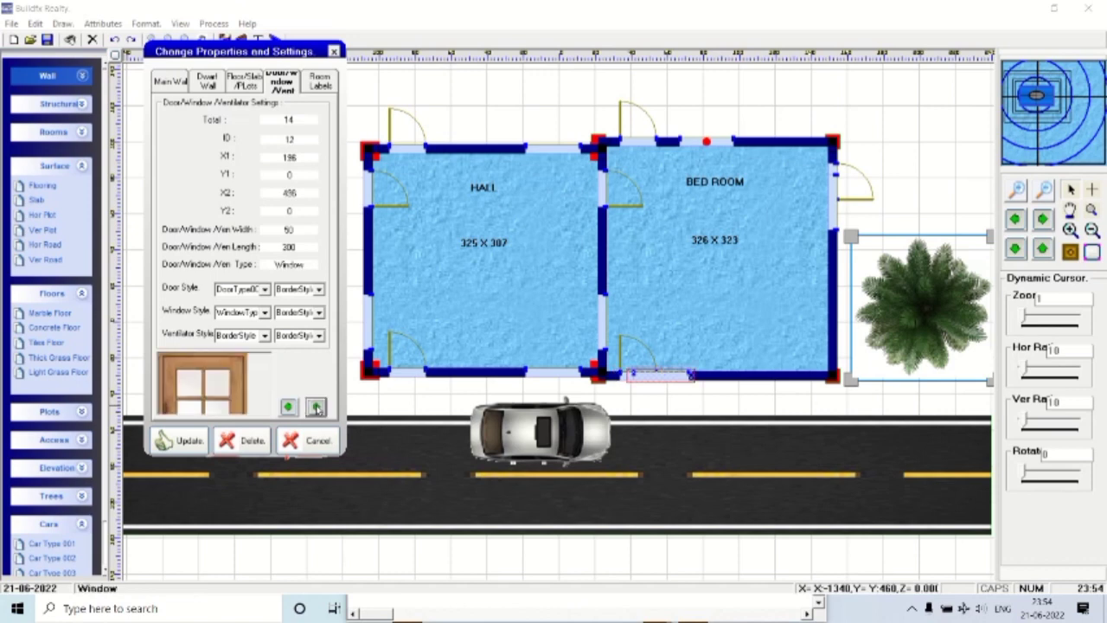
double_click(279, 157)
text(450)
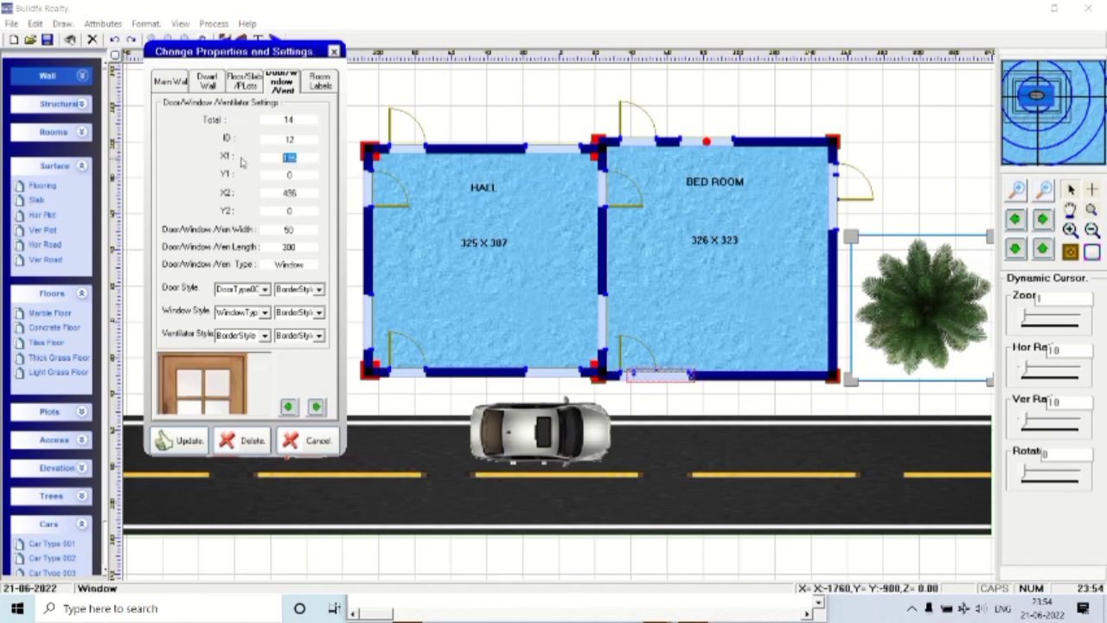
click(178, 441)
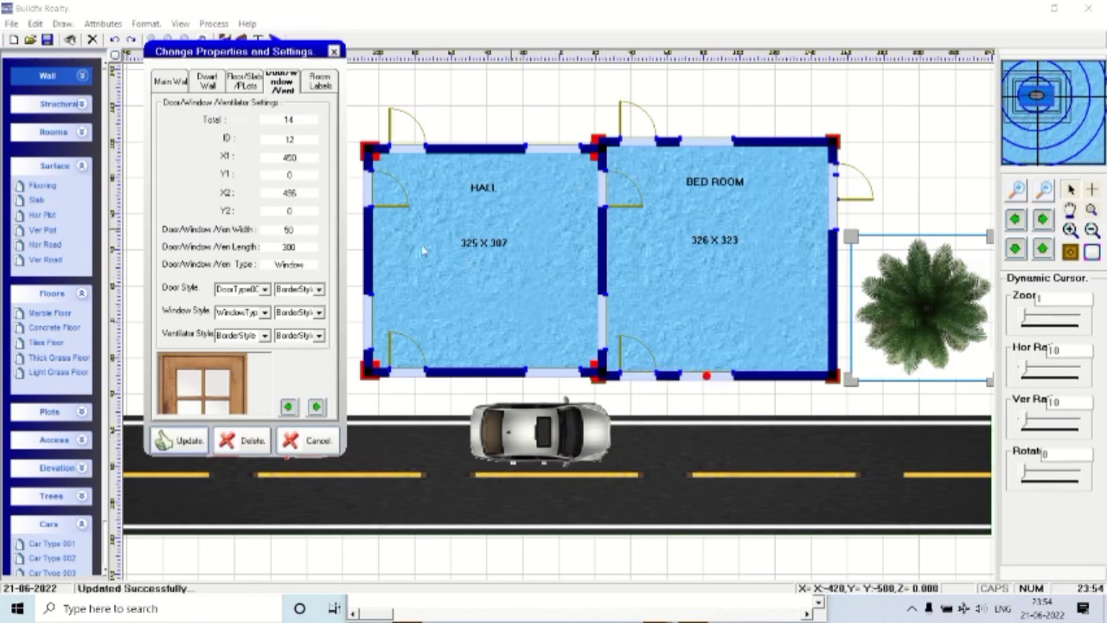
Cycle forward and back through all 14 door, window and ventilator entries.
click(317, 407)
click(317, 408)
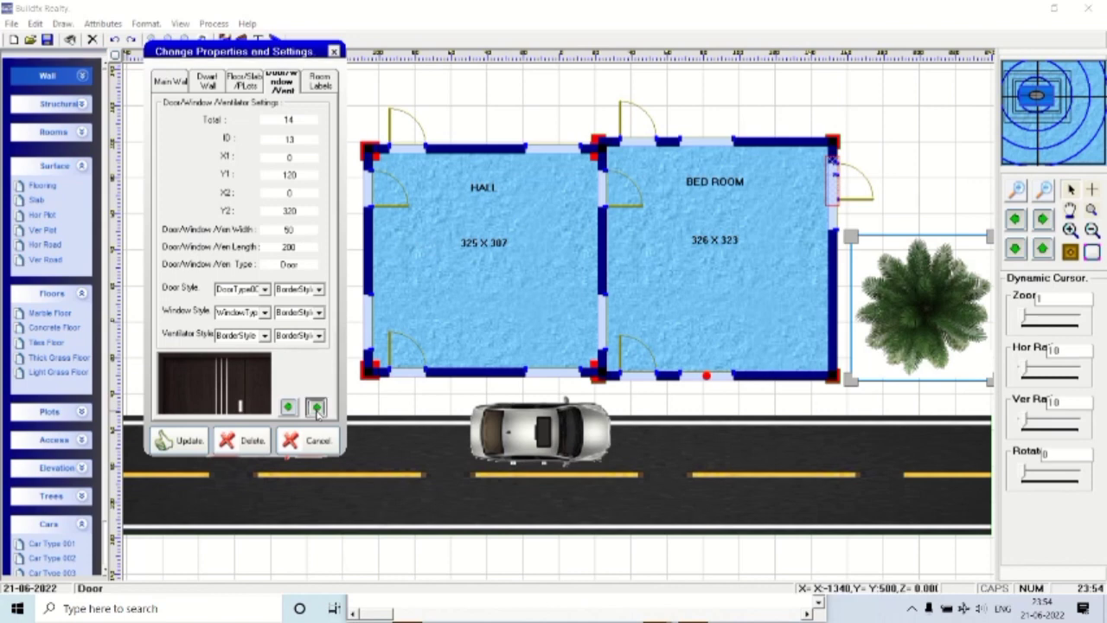
click(316, 407)
click(316, 407)
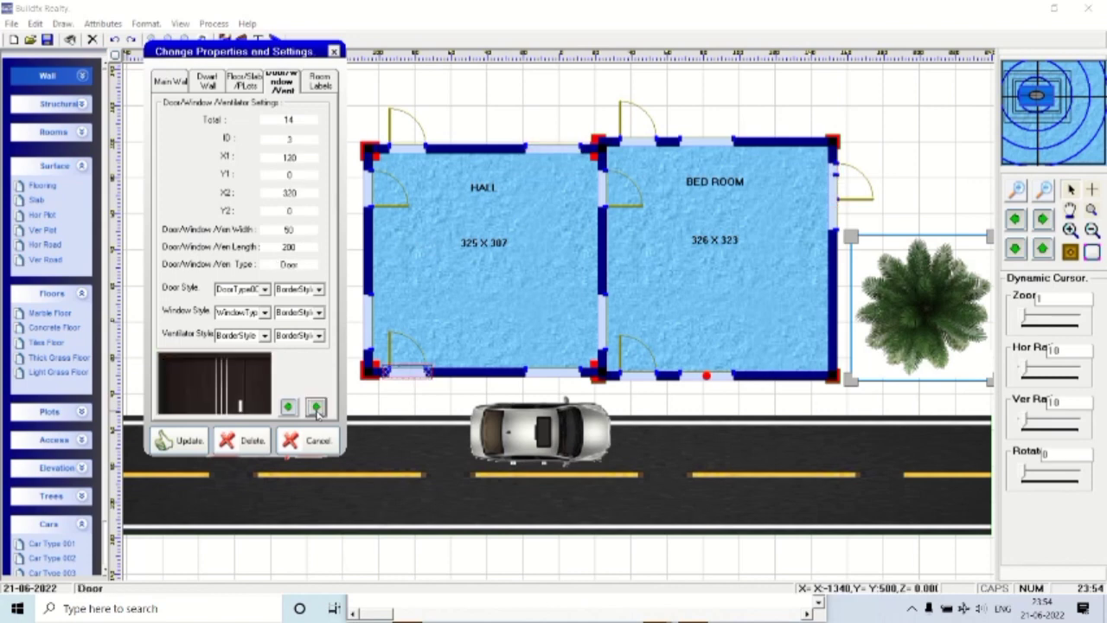
click(317, 407)
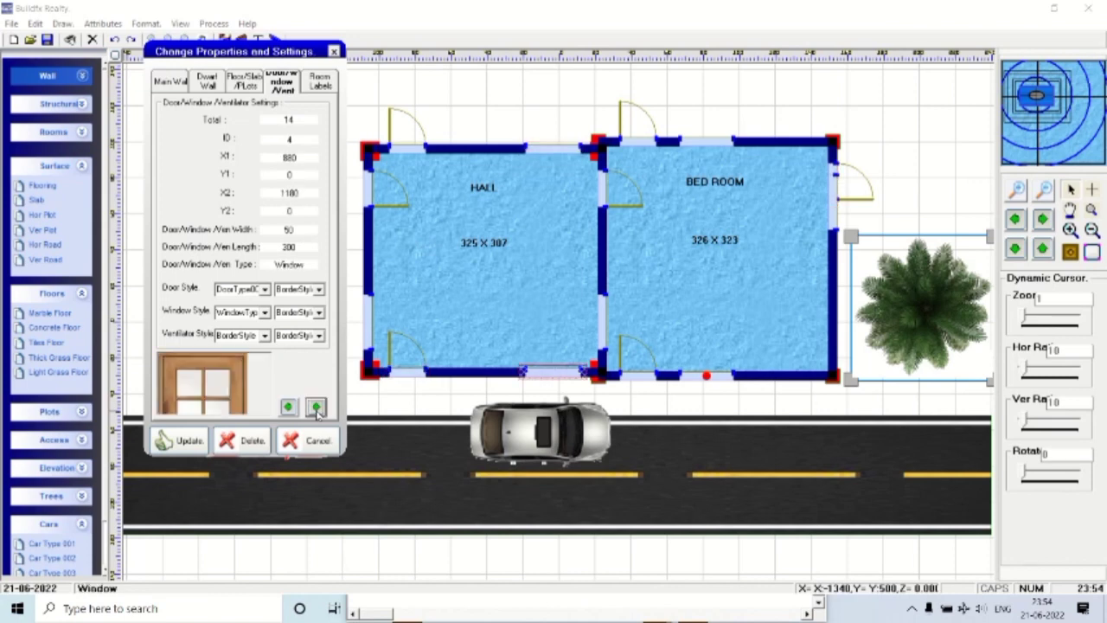
click(316, 408)
click(316, 407)
click(316, 408)
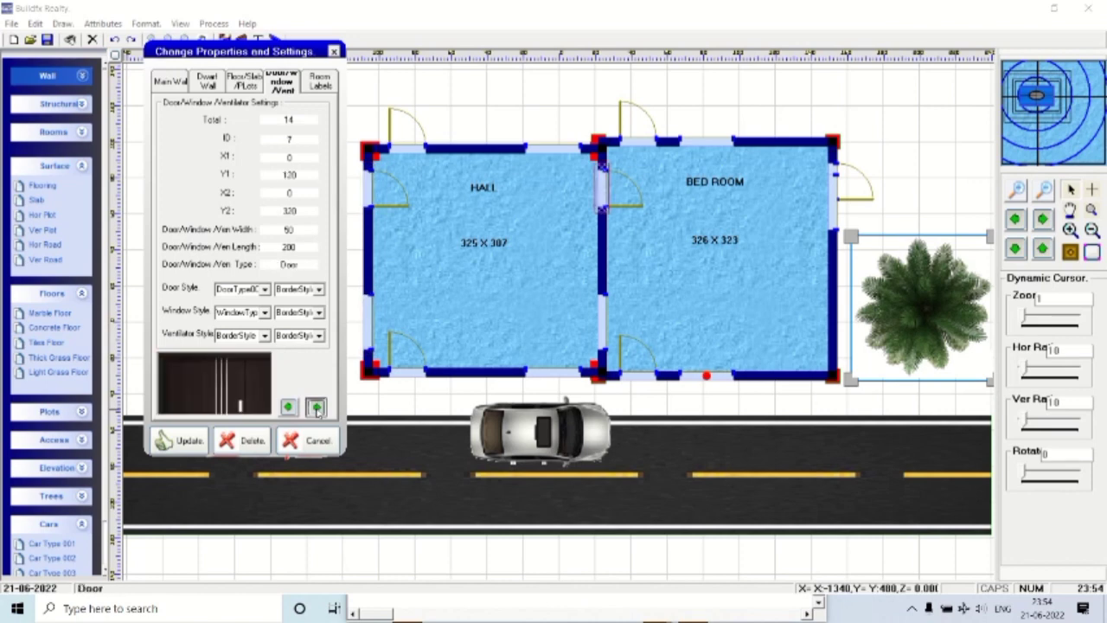
click(317, 407)
click(317, 407)
click(317, 408)
click(316, 407)
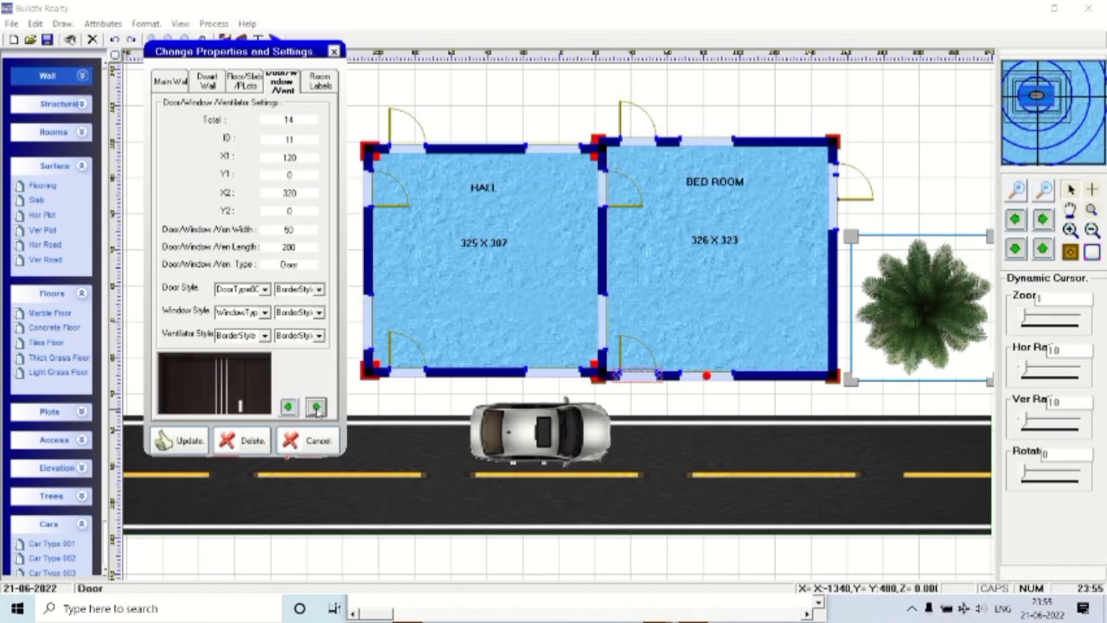
click(316, 407)
click(317, 407)
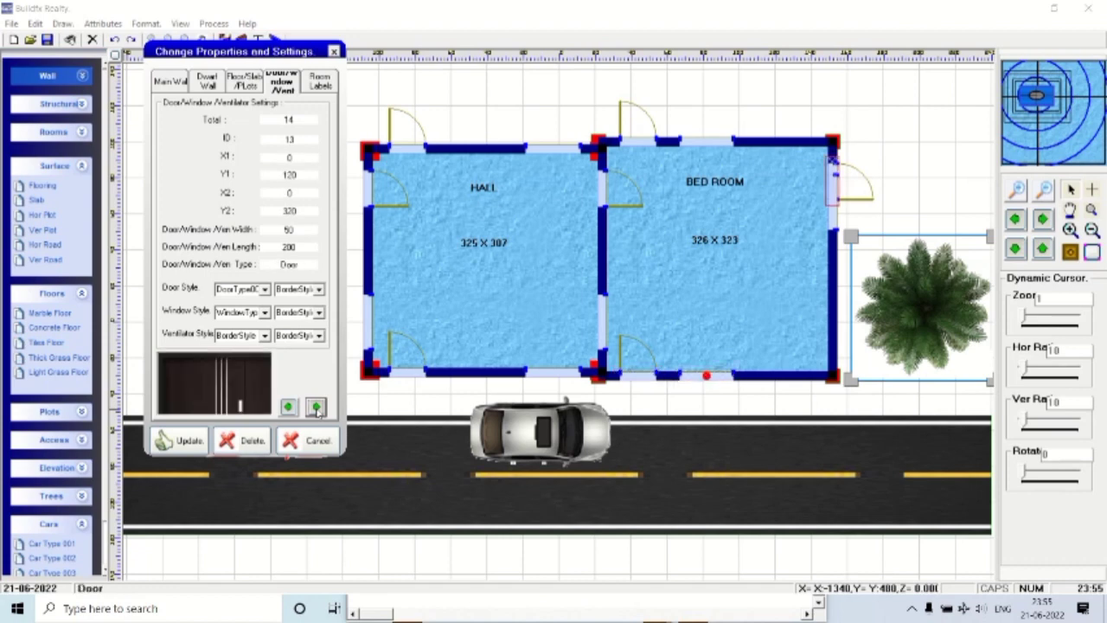
click(317, 408)
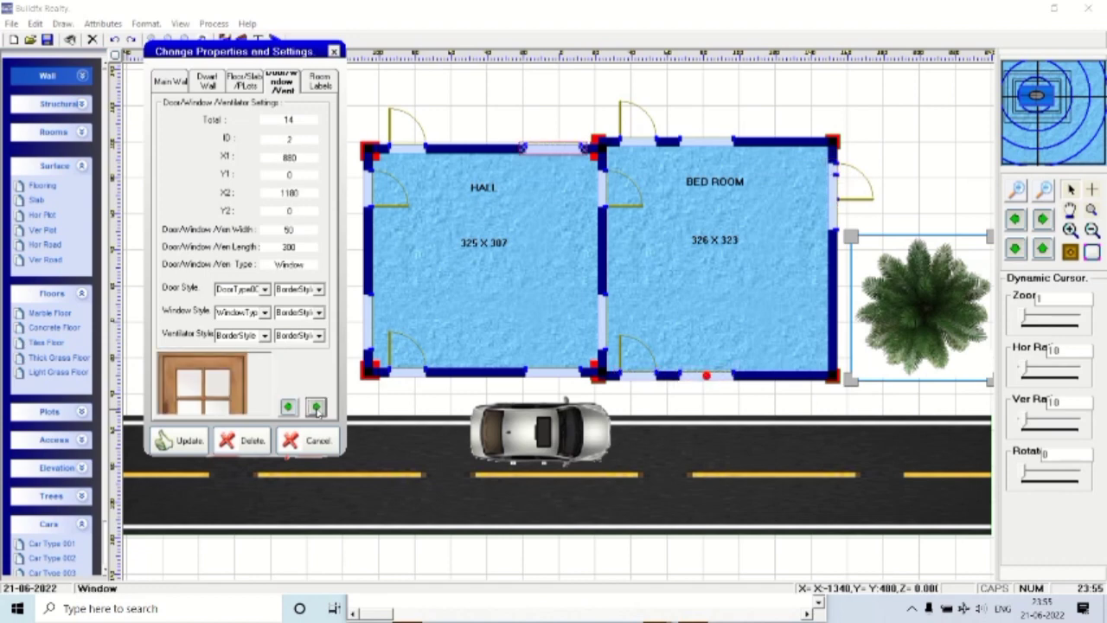
click(317, 407)
click(317, 407)
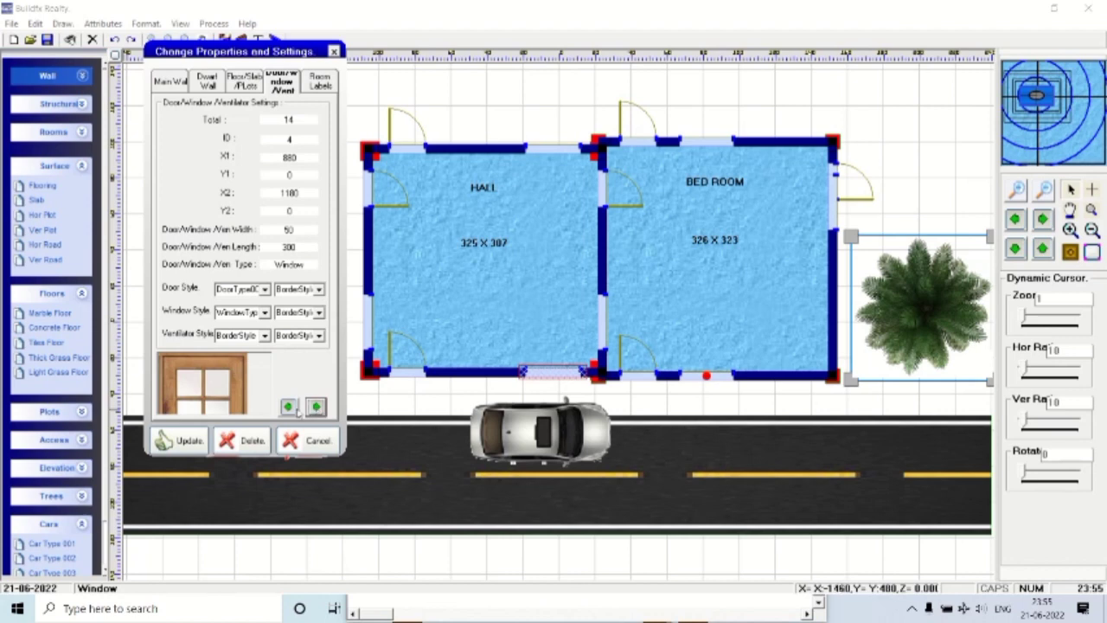
click(289, 407)
click(289, 407)
click(289, 407)
click(288, 407)
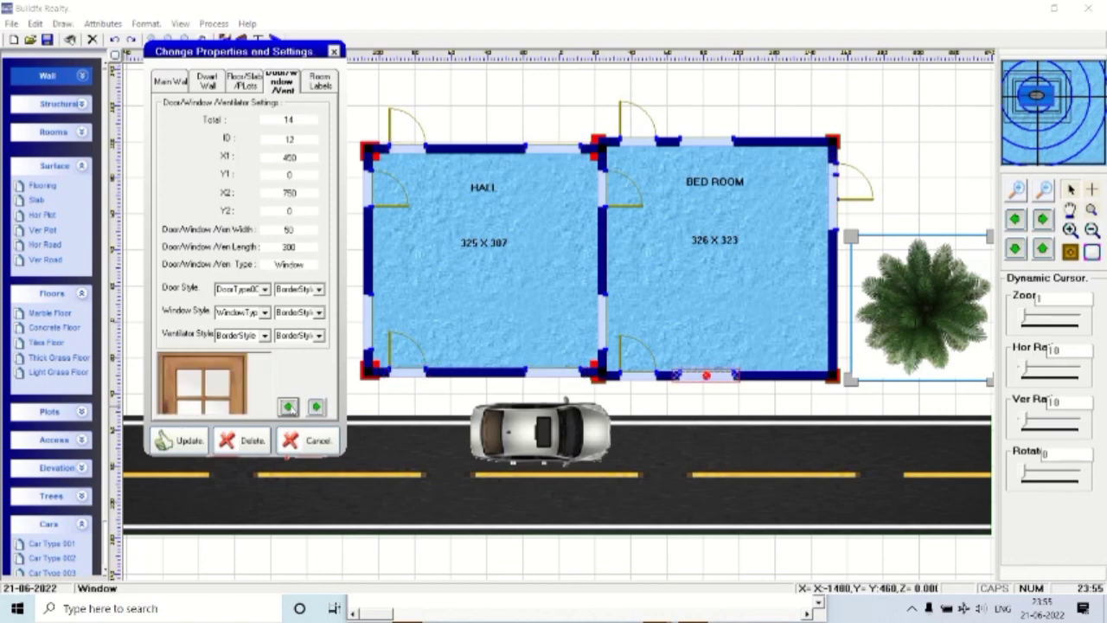
click(333, 52)
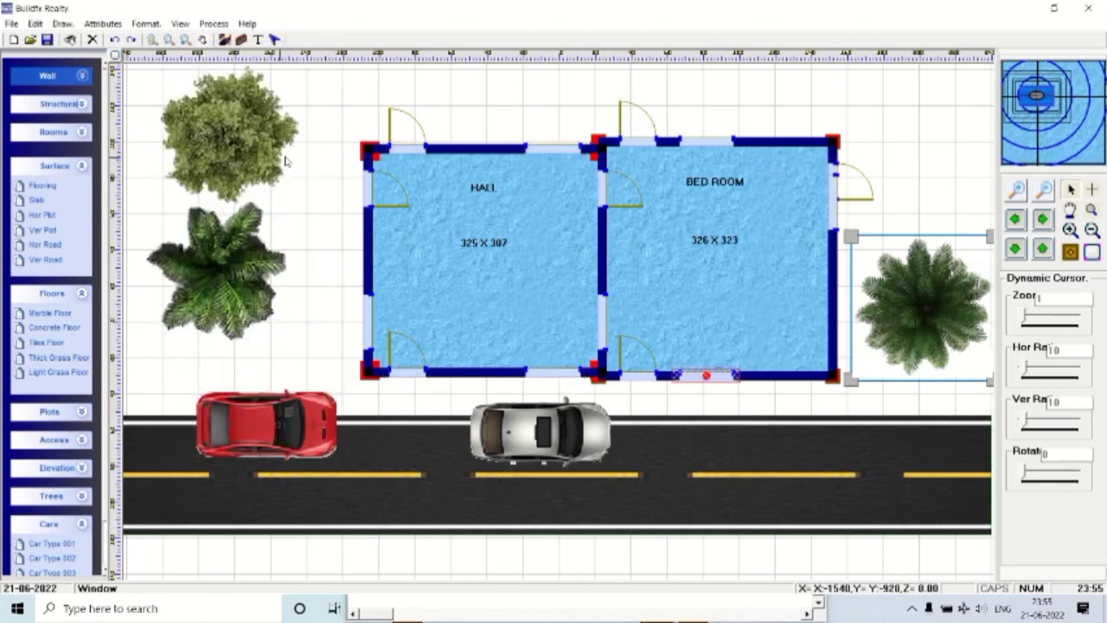
right_click(339, 110)
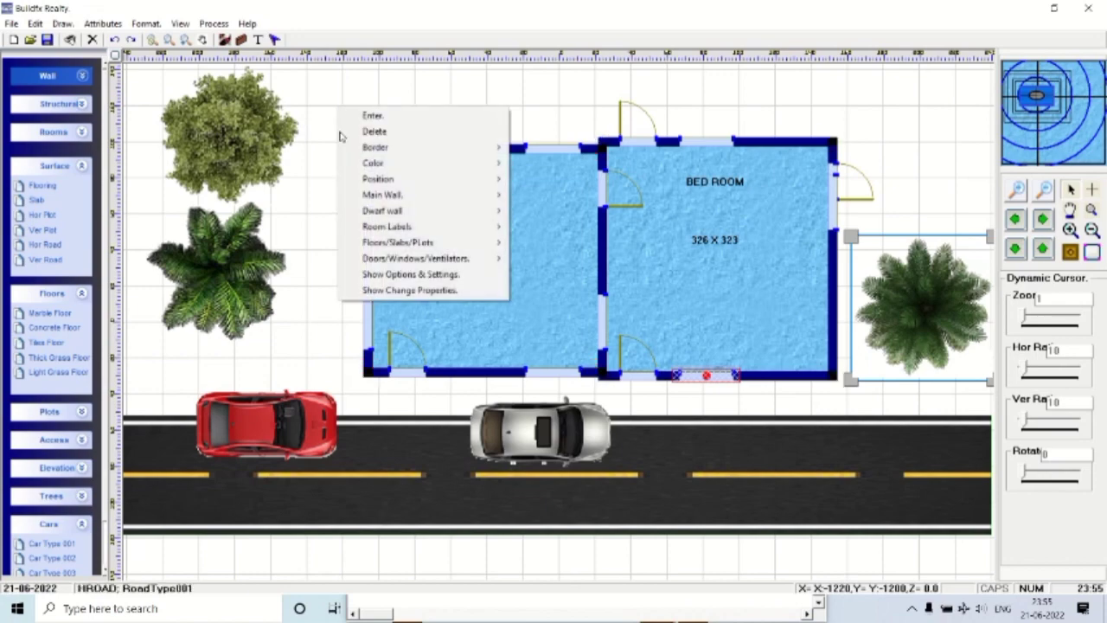
click(358, 292)
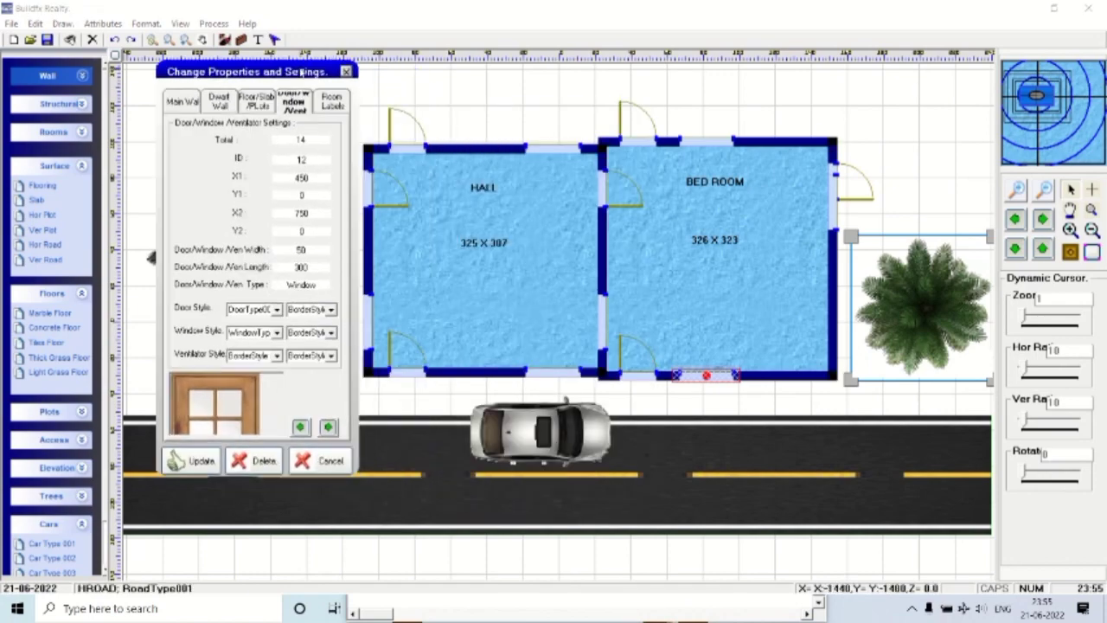
click(328, 427)
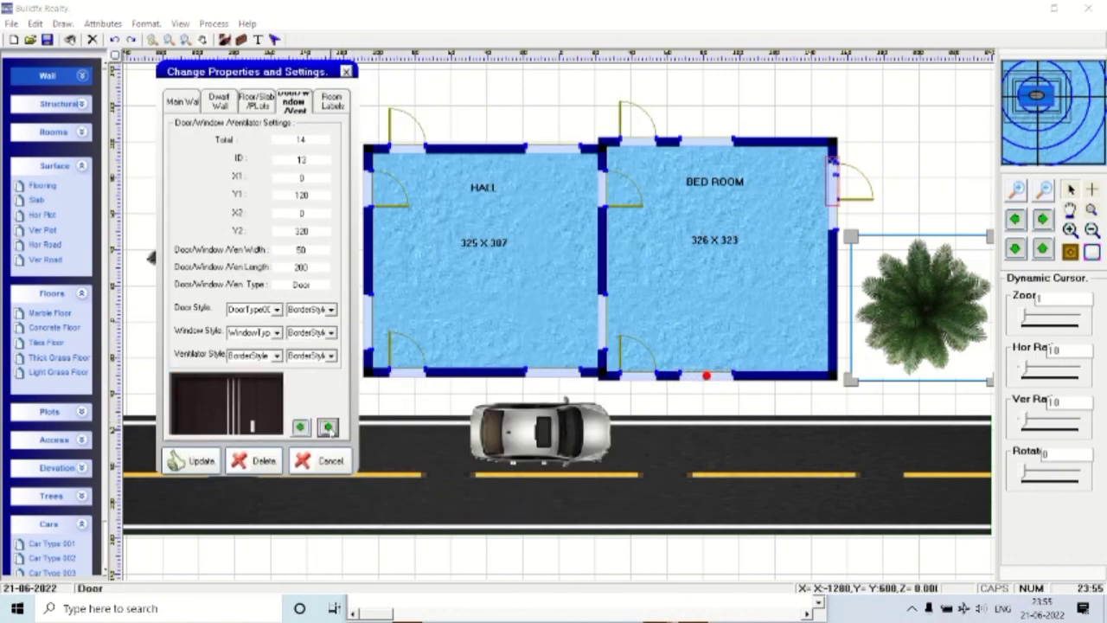
click(300, 426)
click(300, 427)
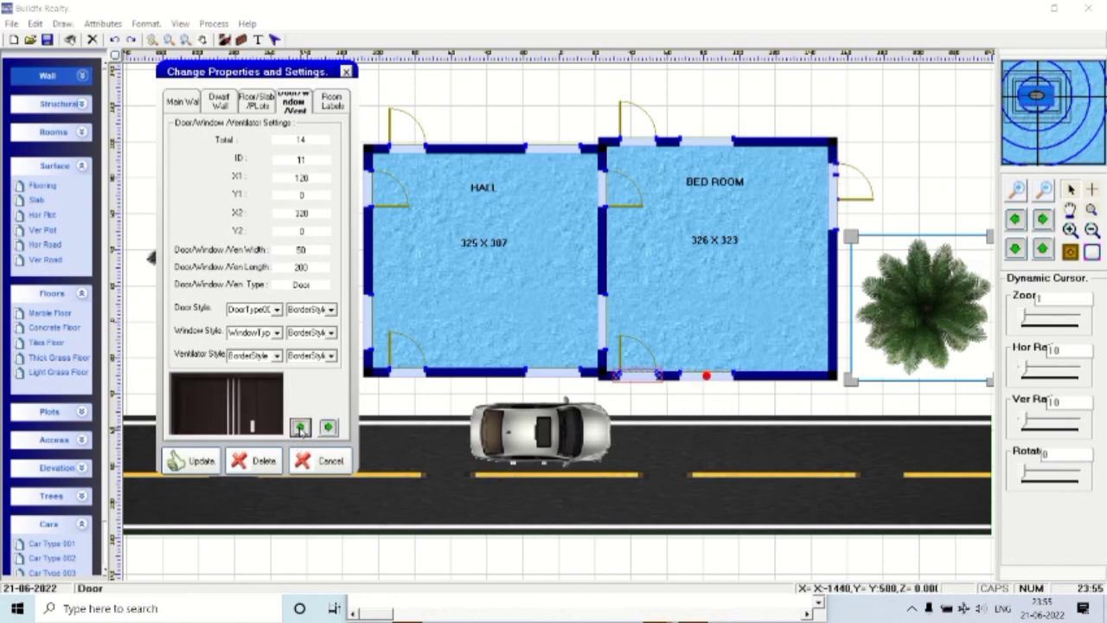
click(300, 426)
click(300, 426)
click(300, 426)
click(301, 426)
click(300, 426)
click(300, 427)
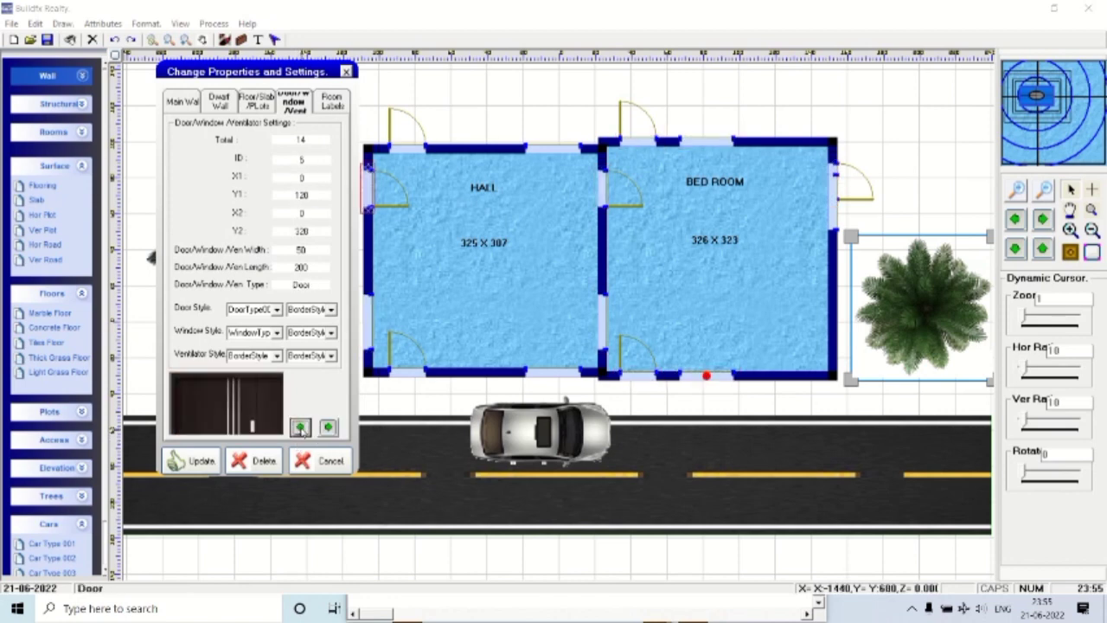
click(300, 427)
click(300, 426)
click(301, 426)
click(300, 426)
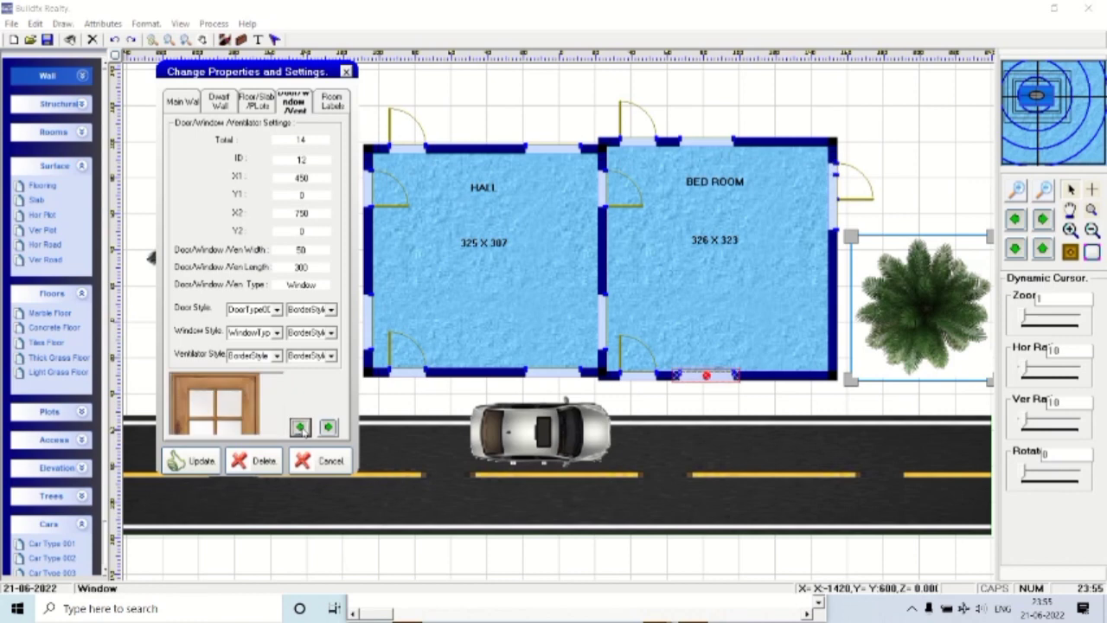
click(328, 427)
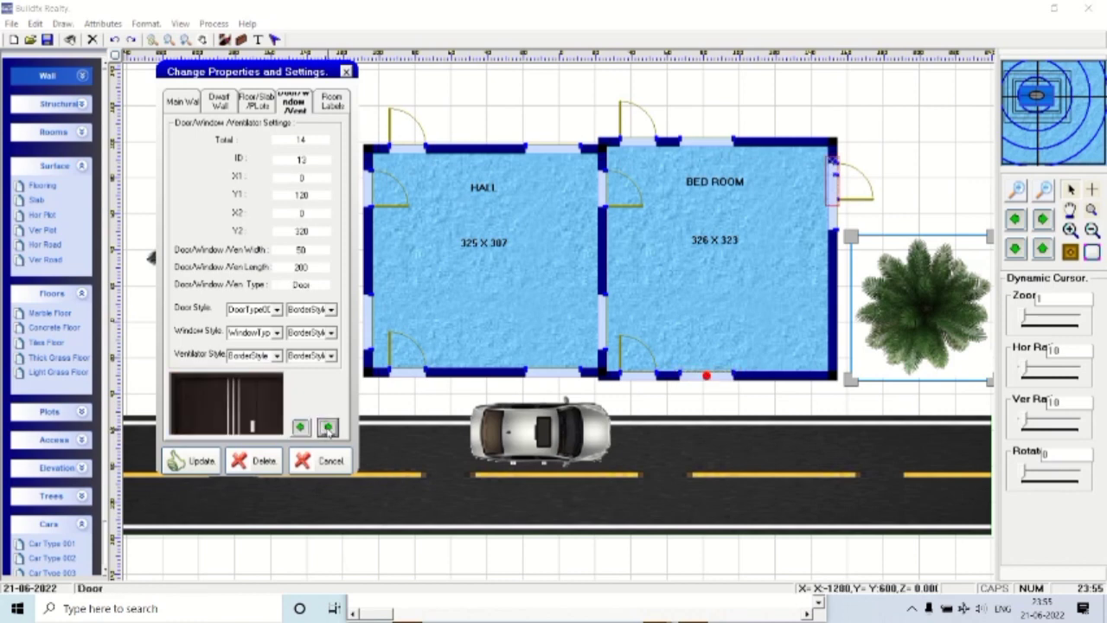
click(328, 427)
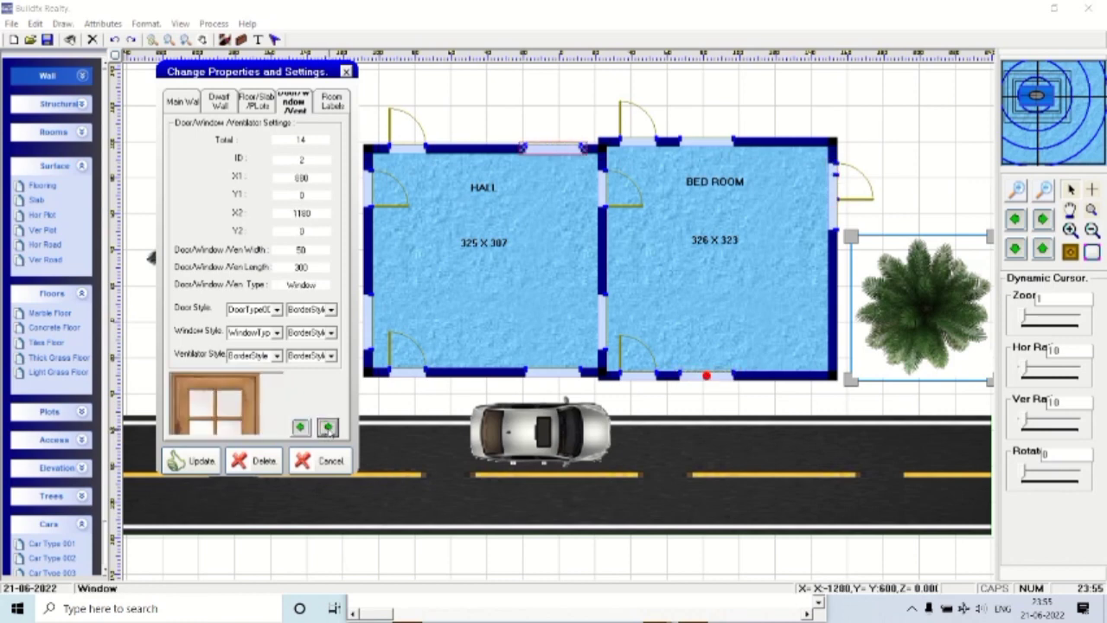
click(837, 215)
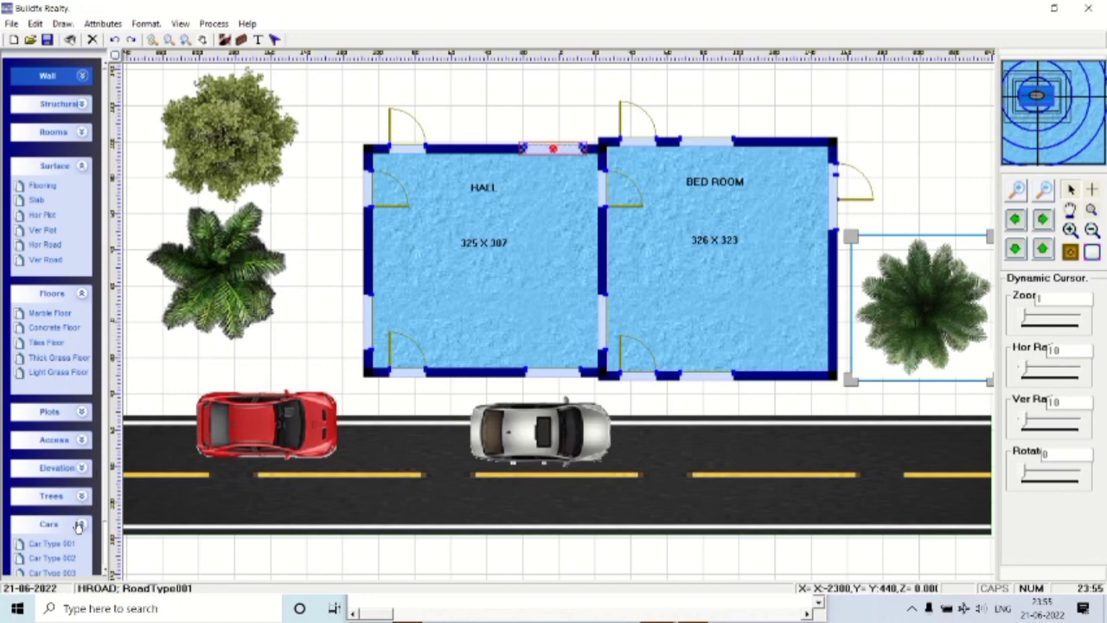
Open the 3D Home view and tilt the model into a 120° perspective.
click(84, 167)
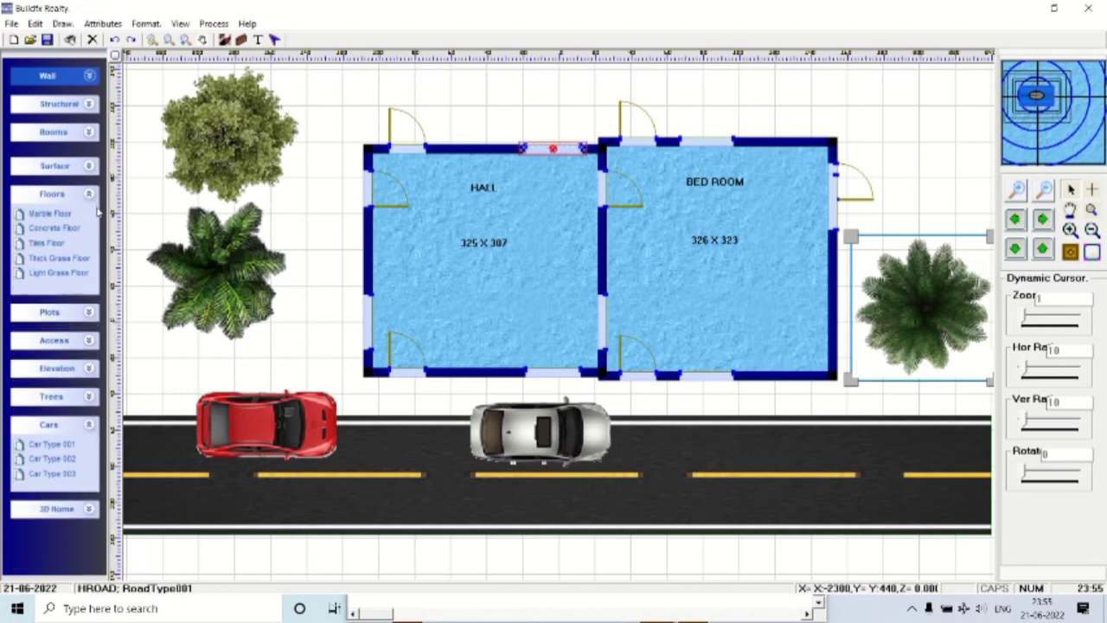
click(89, 194)
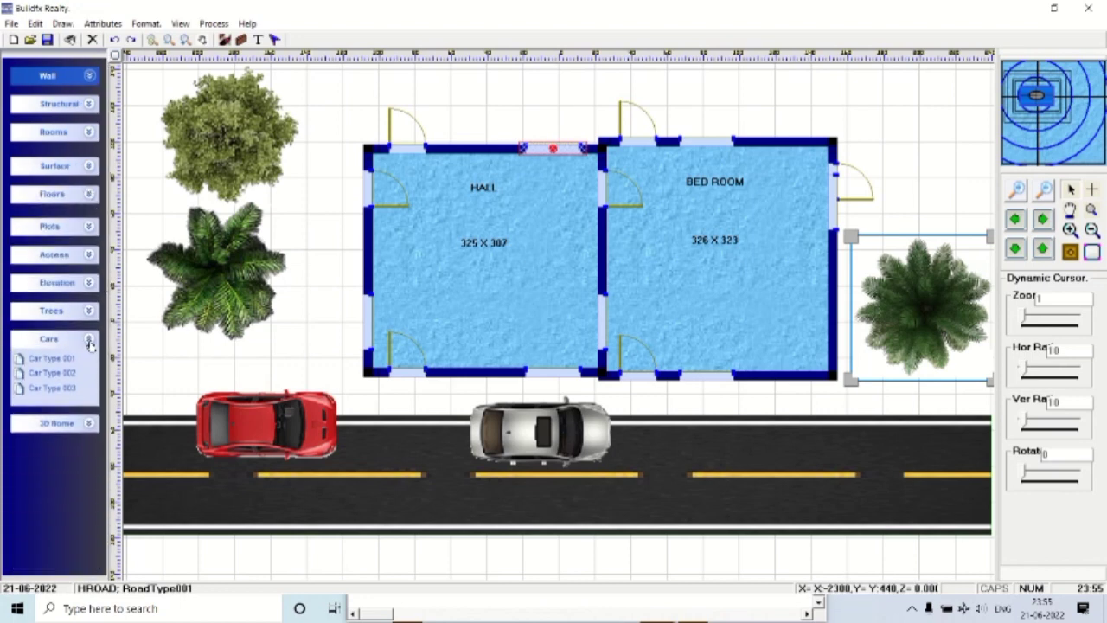
click(89, 339)
click(90, 368)
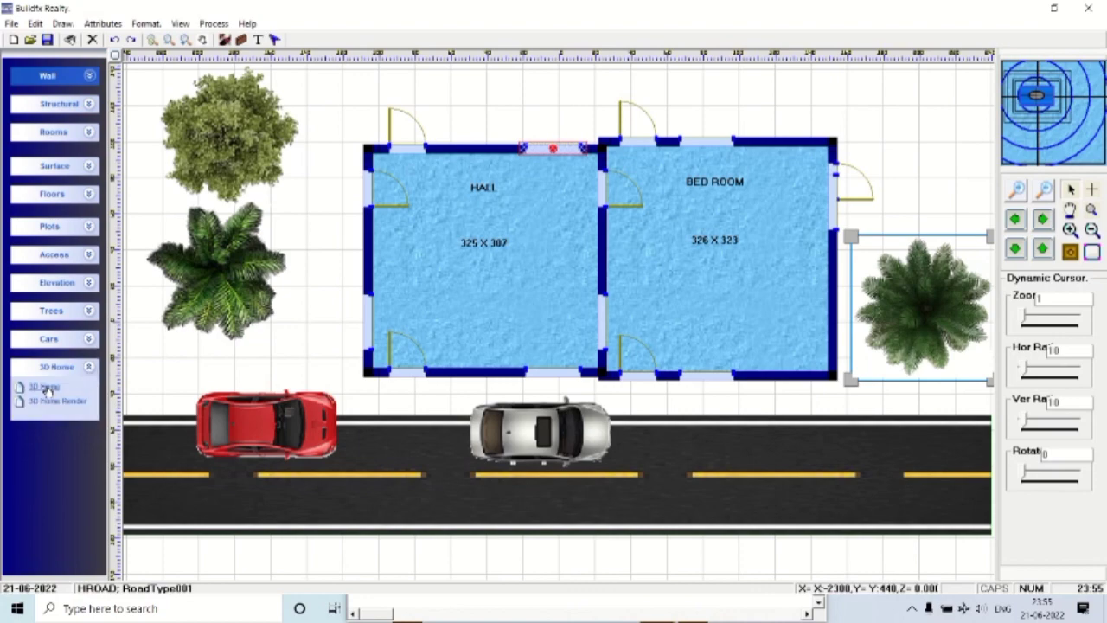
click(46, 388)
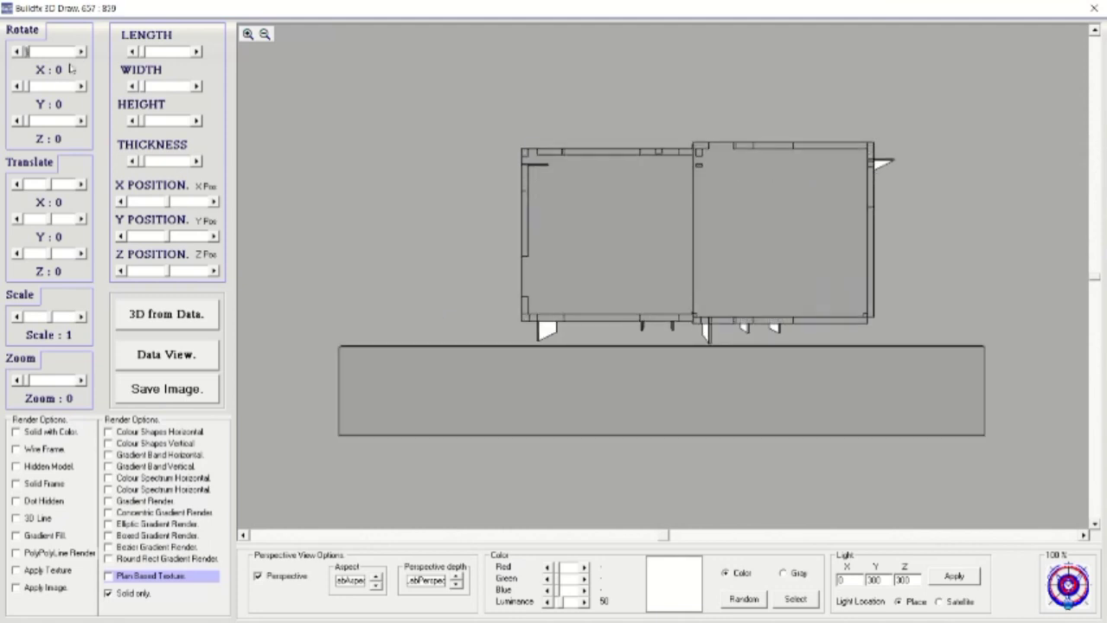
drag(26, 53, 43, 53)
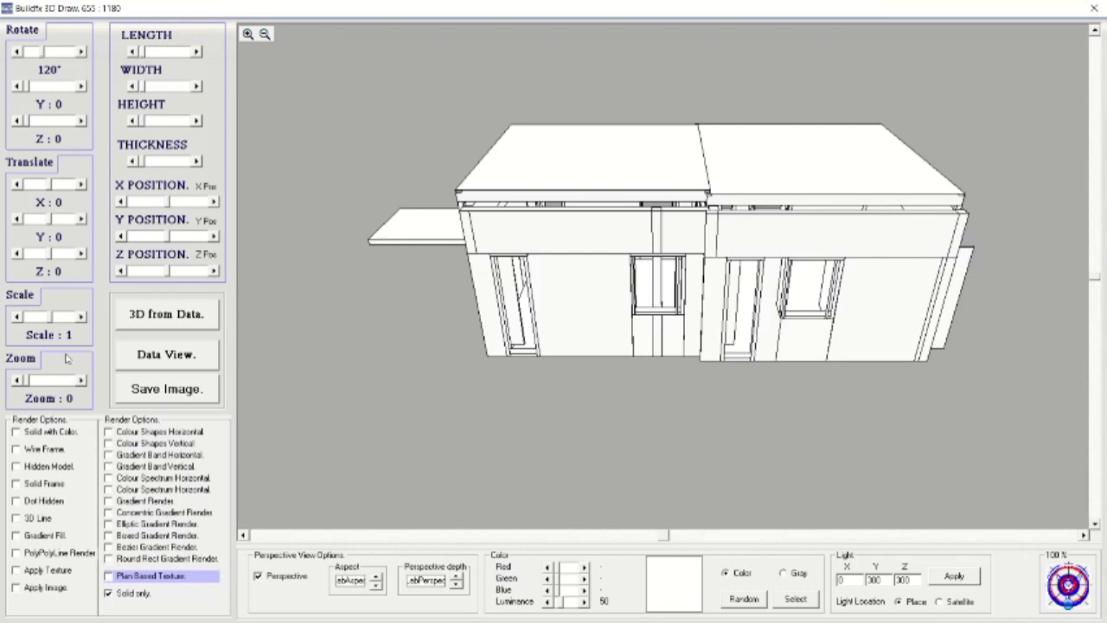
click(27, 122)
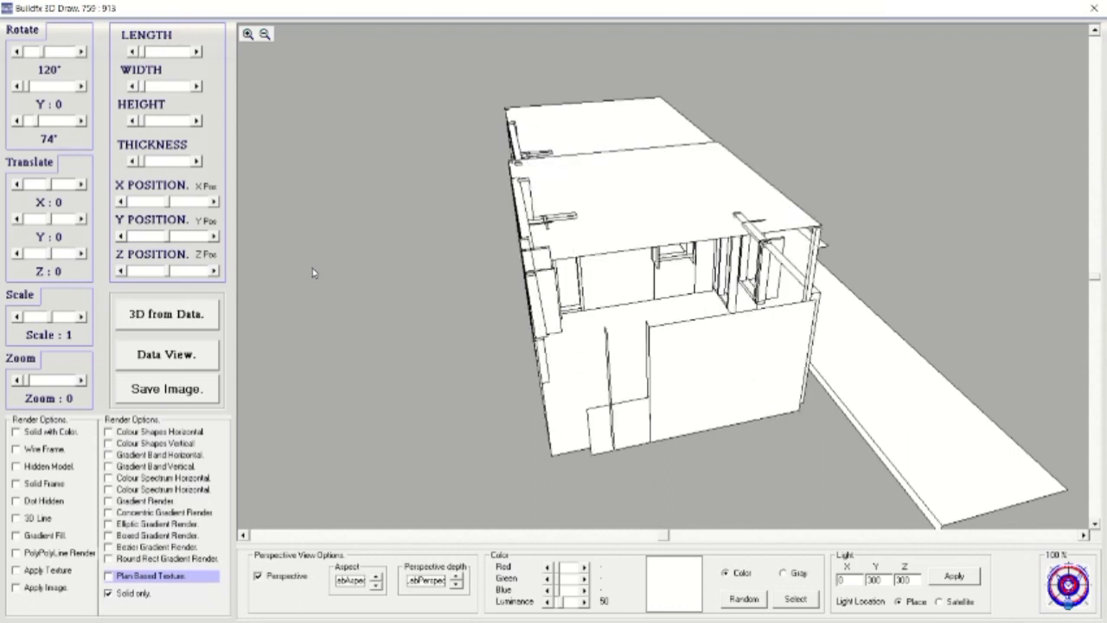
Enable Plan Based Texture, turn off Solid only, and regenerate the 3D model from data.
click(181, 581)
click(141, 594)
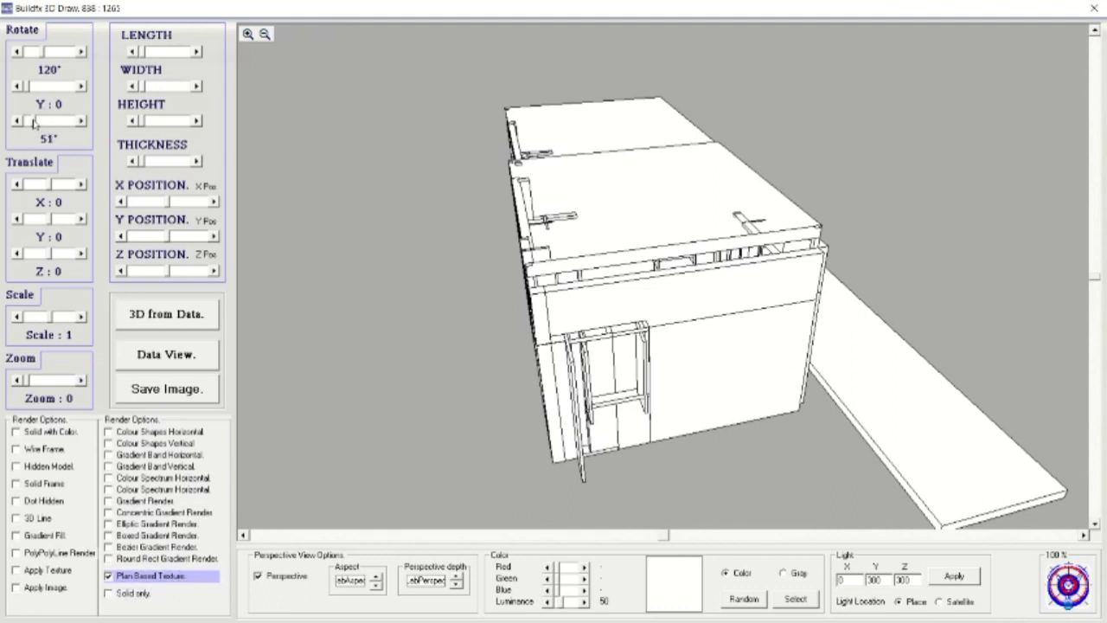
click(35, 124)
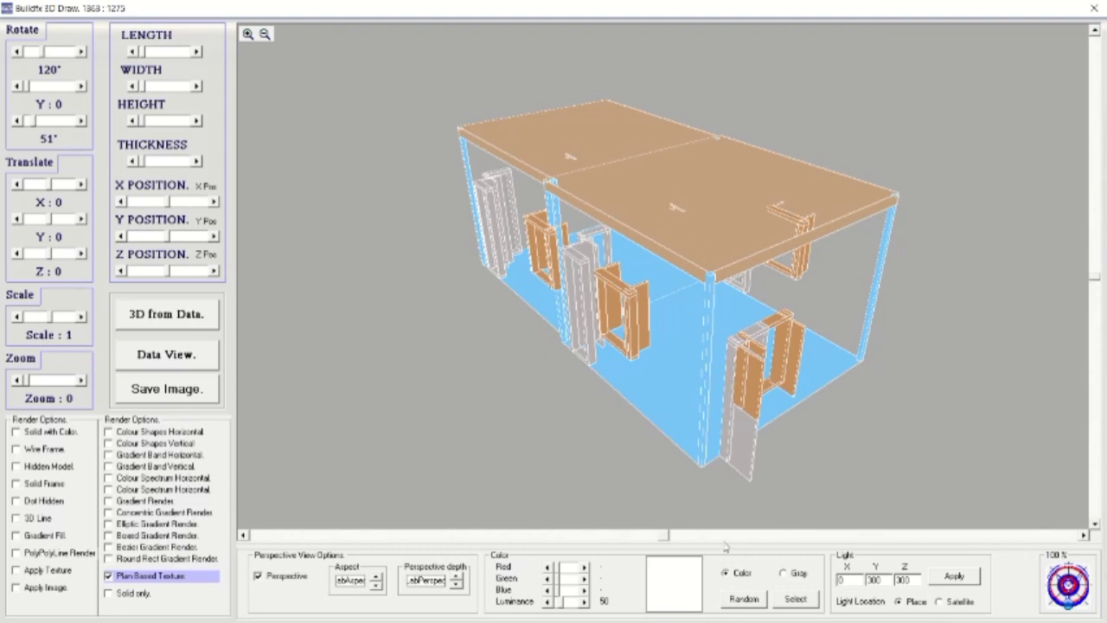
drag(666, 538, 659, 540)
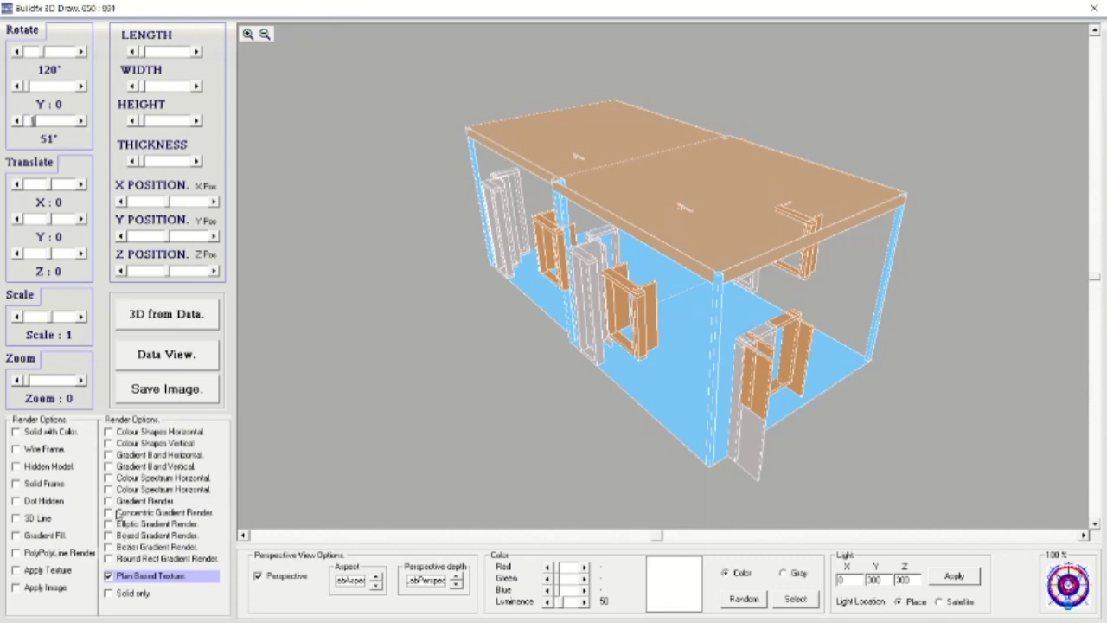
click(169, 322)
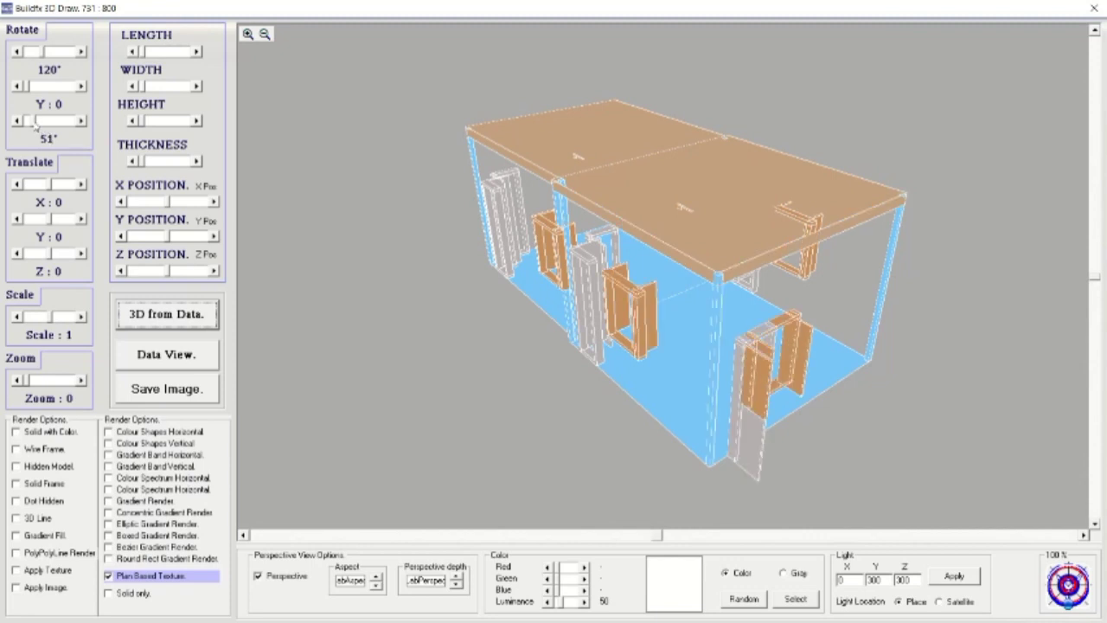
drag(34, 127, 38, 125)
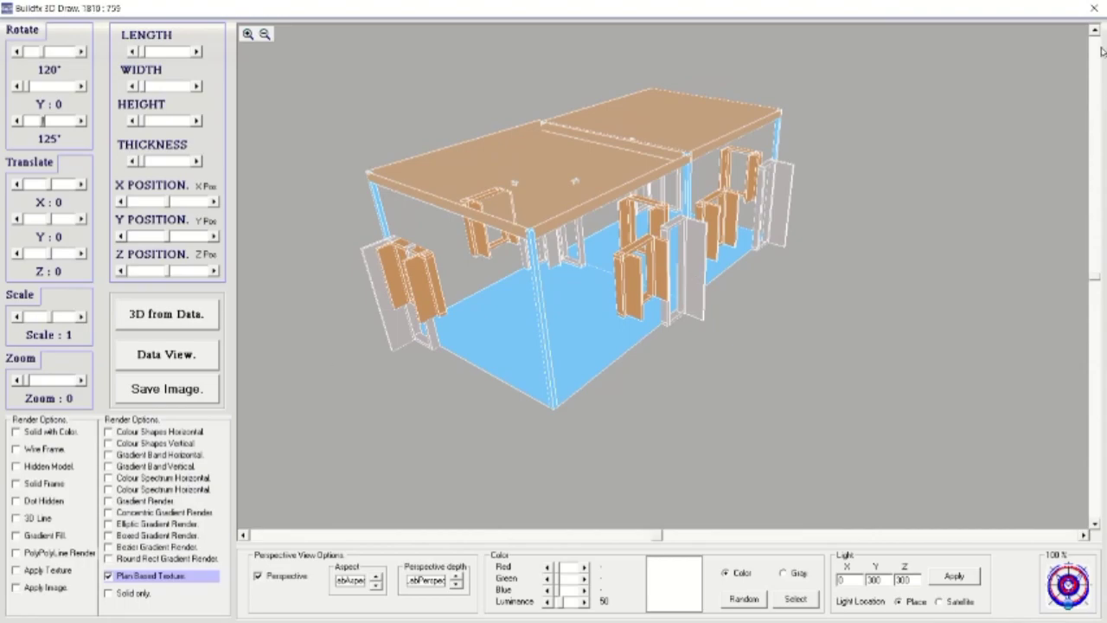
Close and reopen the 3D view, then launch 3D Home Render for the textured house.
click(1095, 9)
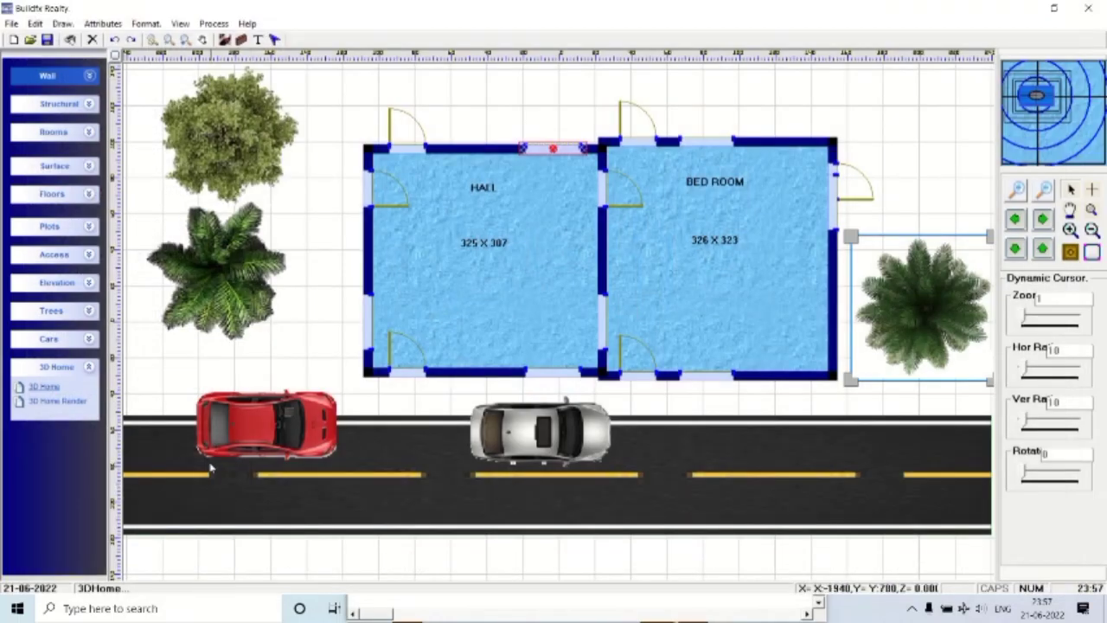
click(48, 388)
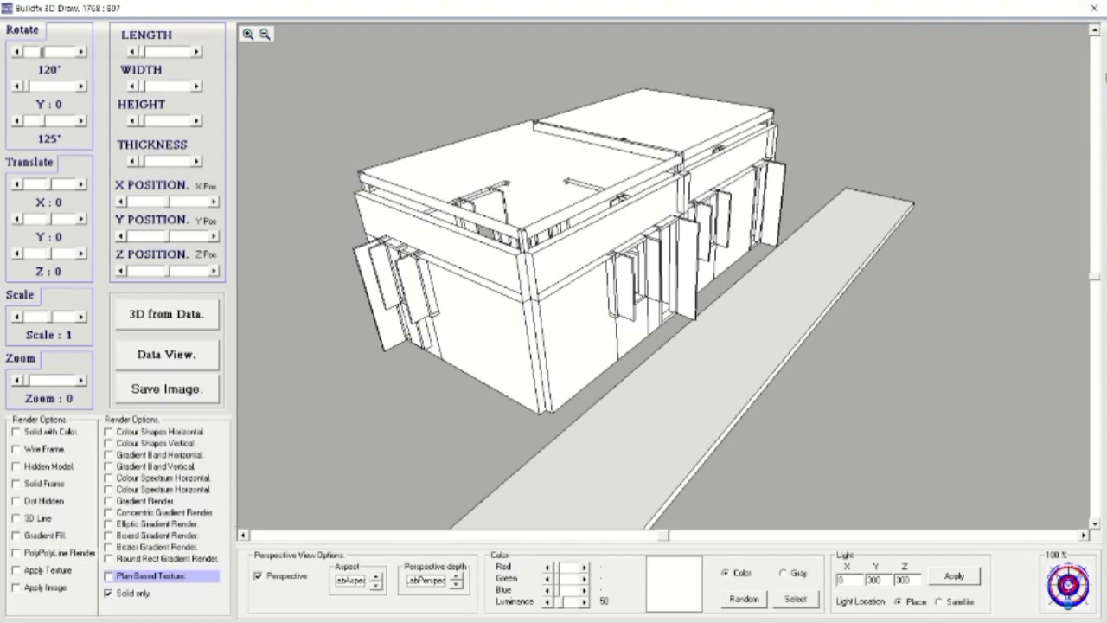
click(1094, 7)
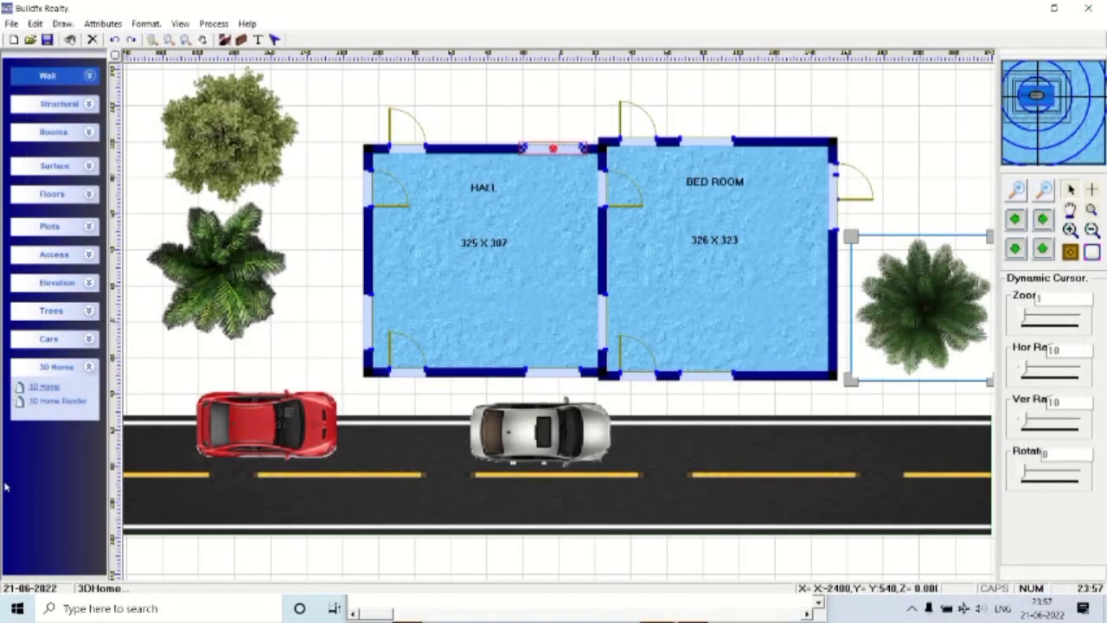
click(56, 403)
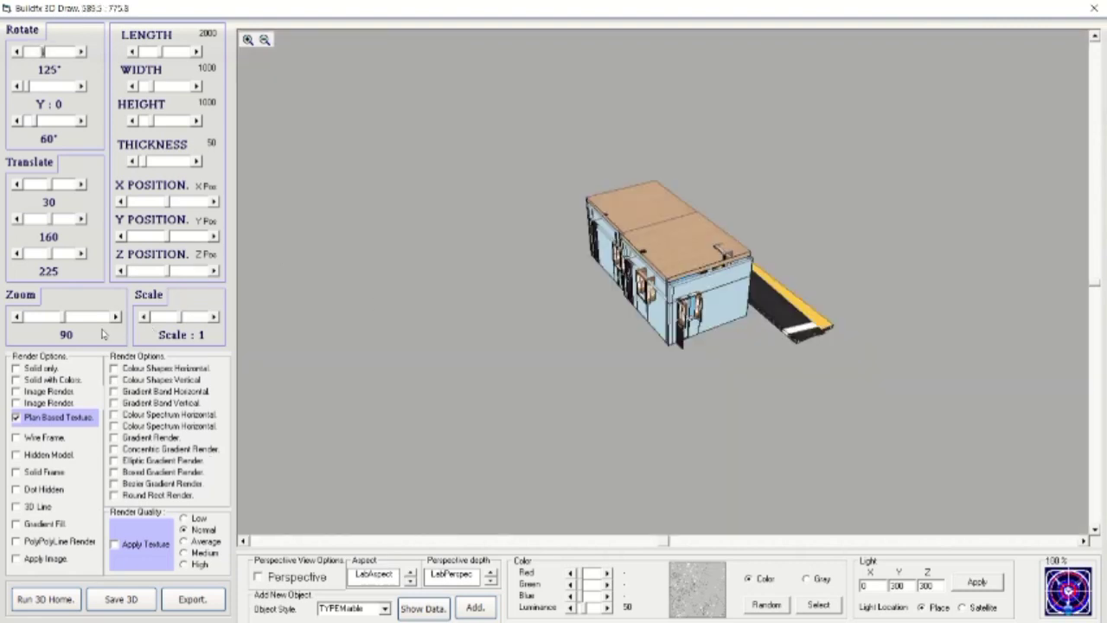
Zoom in on the textured house, rotate it to 154° to face the street, and close the render.
drag(57, 322, 55, 322)
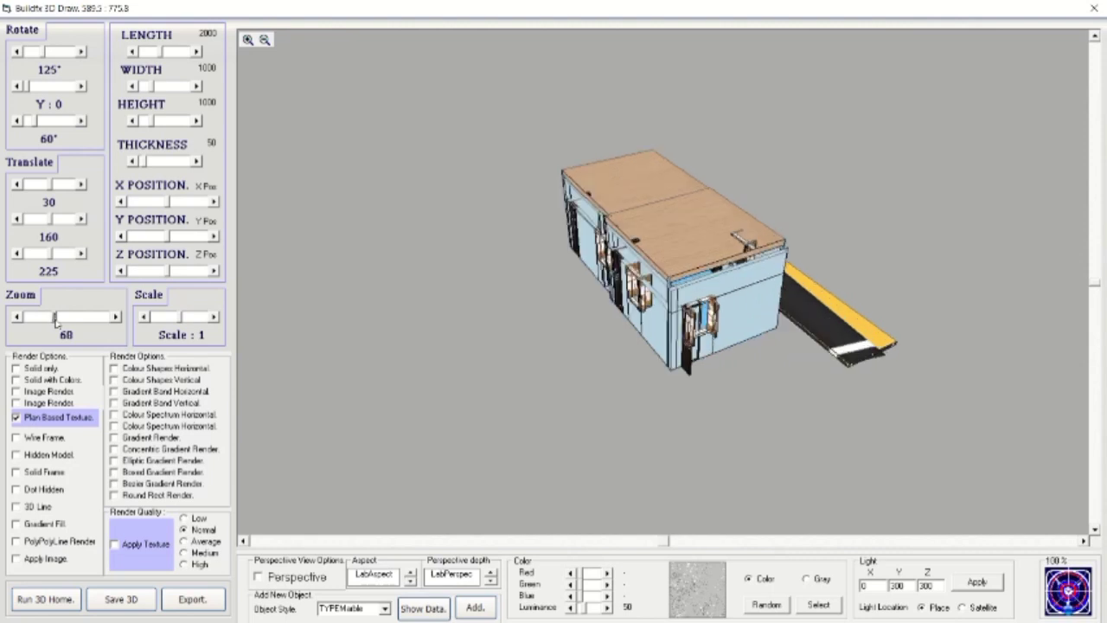
click(49, 321)
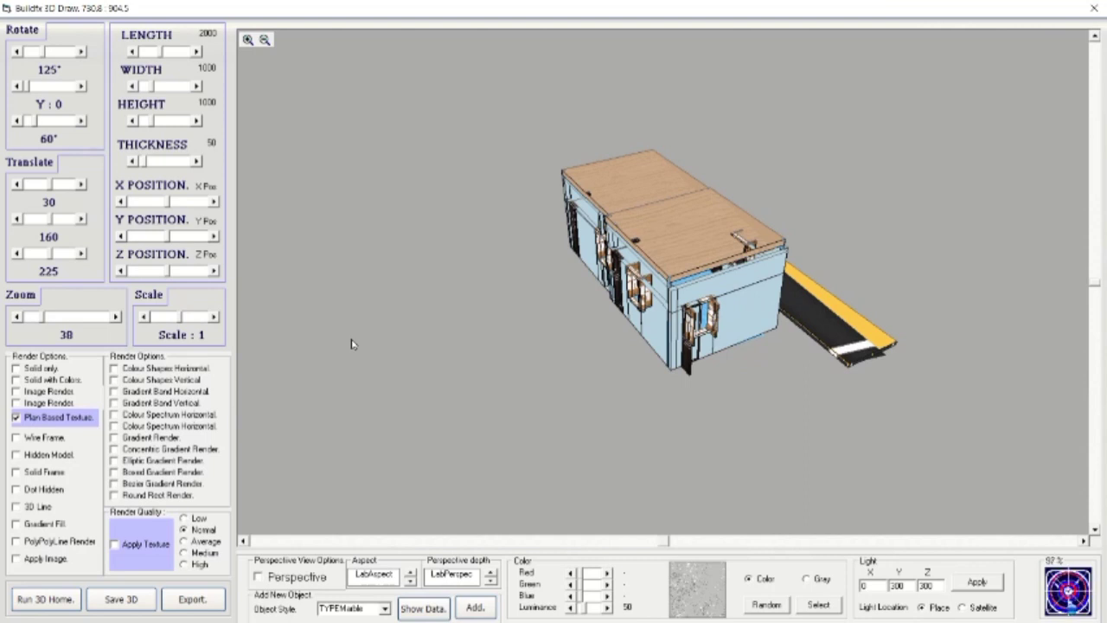
scroll(351, 345, up, 2)
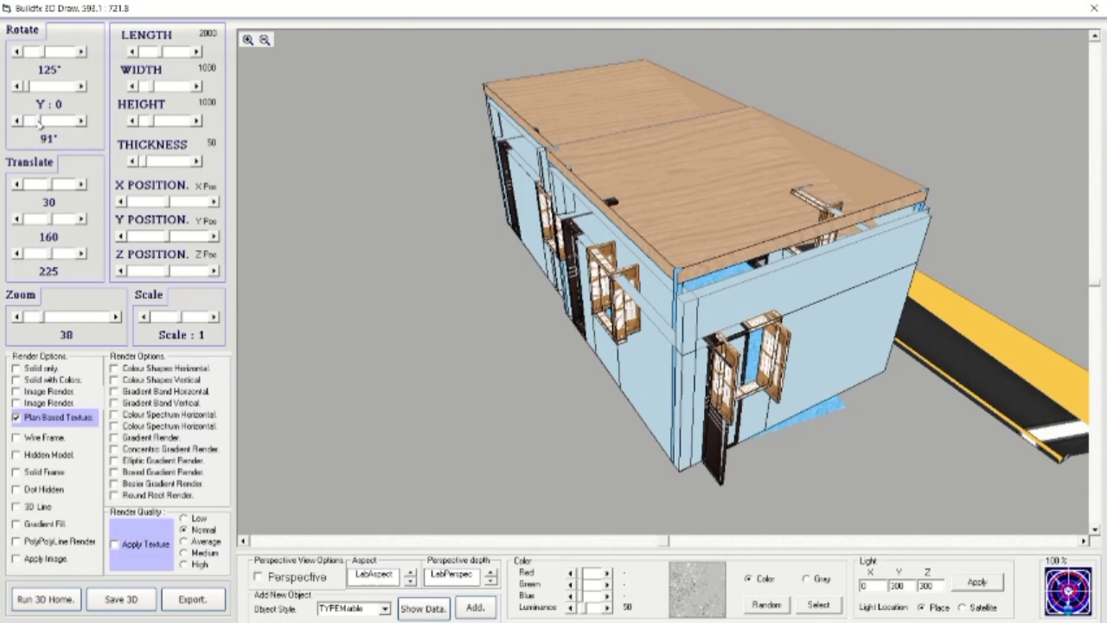
drag(38, 122, 49, 122)
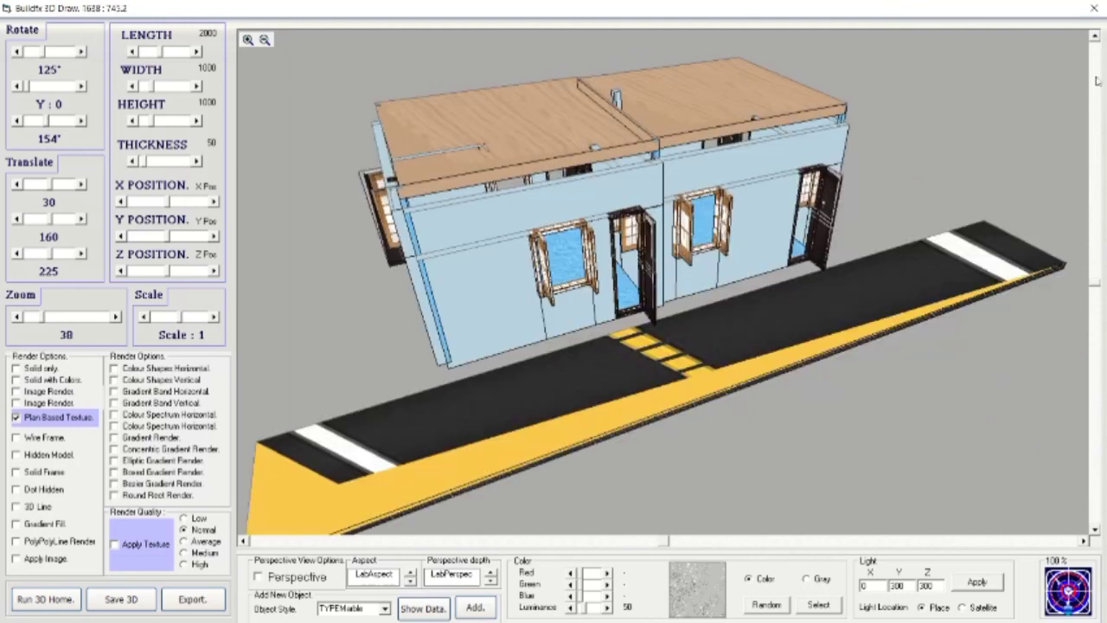
click(1094, 9)
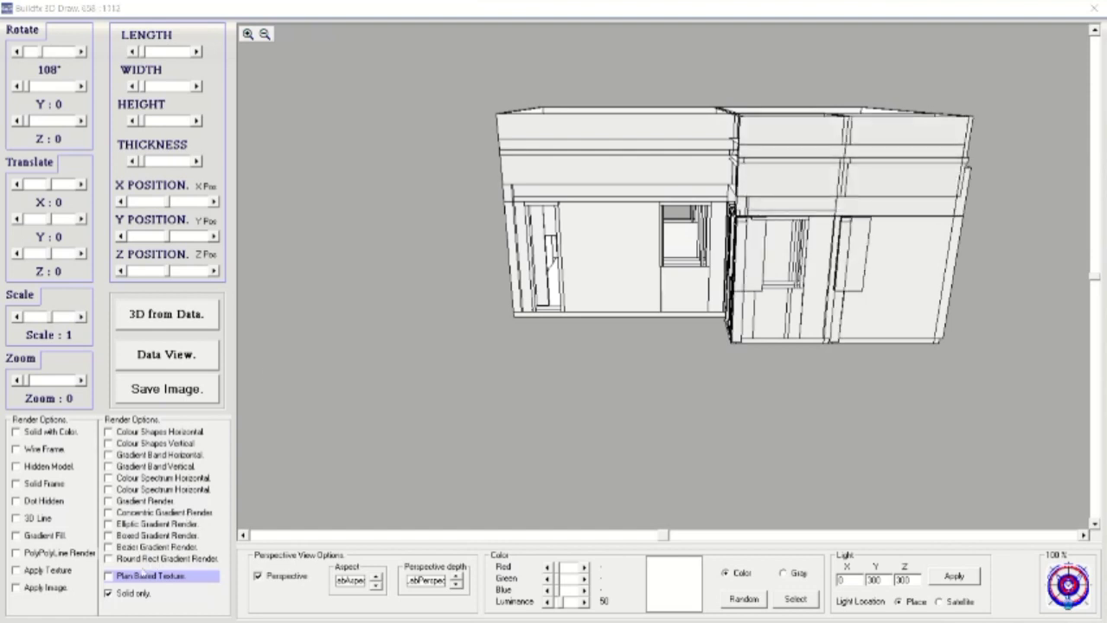
Render the larger building with plan-based textures, not solid-only, tilt and turn it, then close the view.
click(129, 581)
click(120, 598)
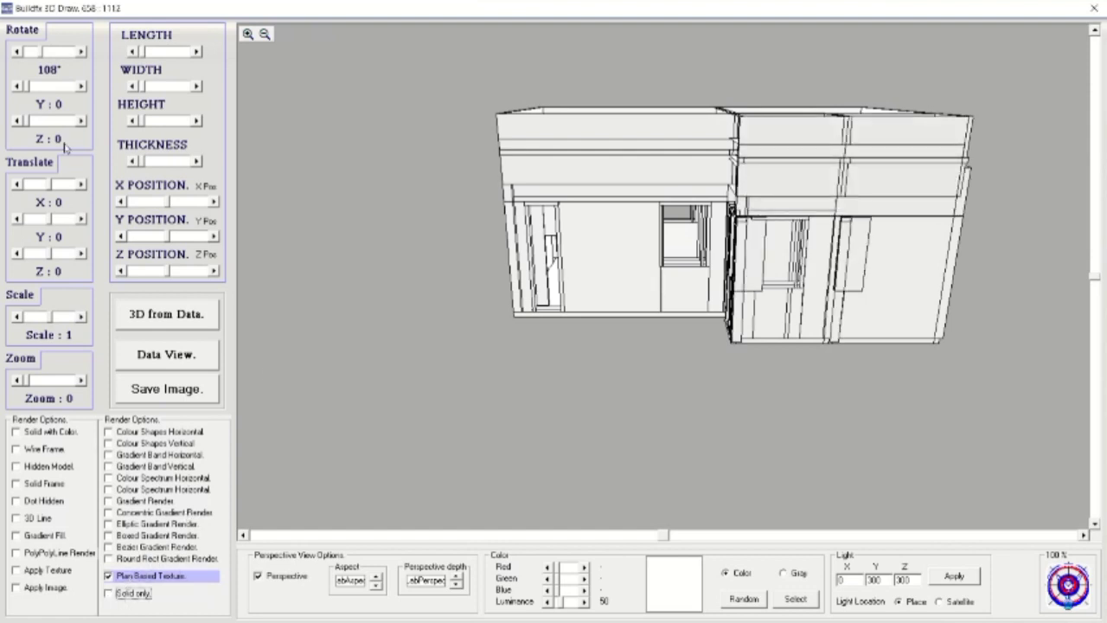
click(41, 53)
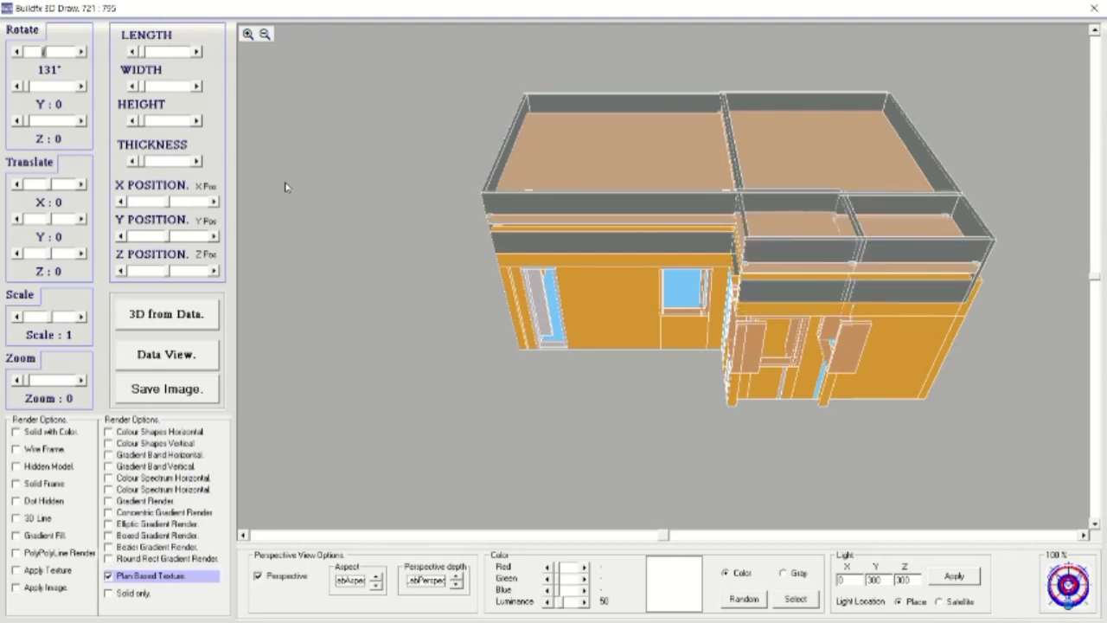
click(28, 121)
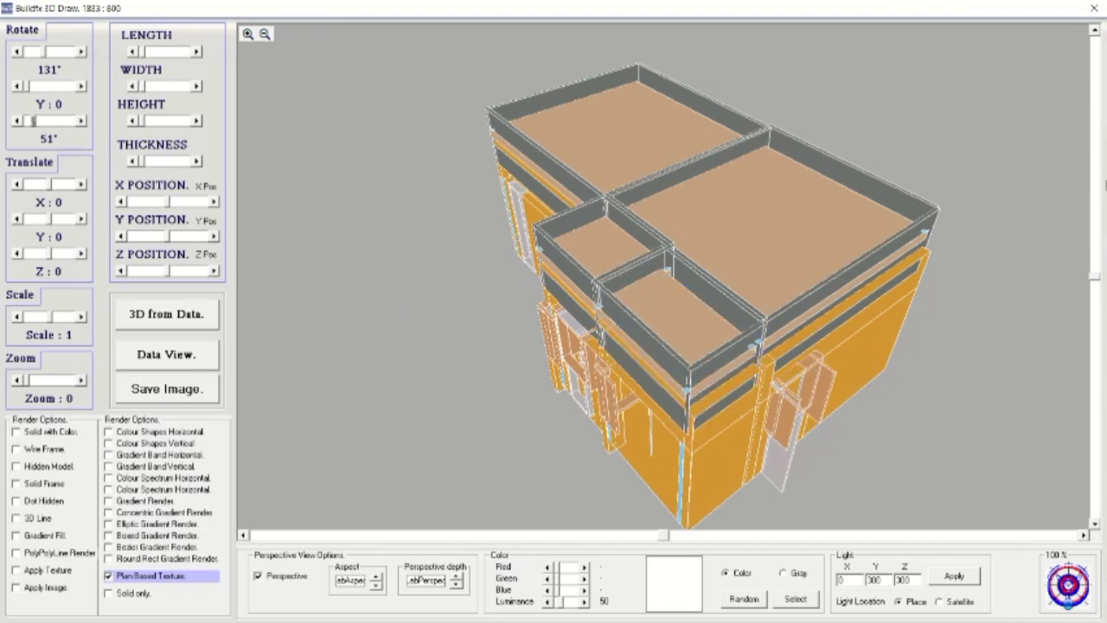
click(1094, 10)
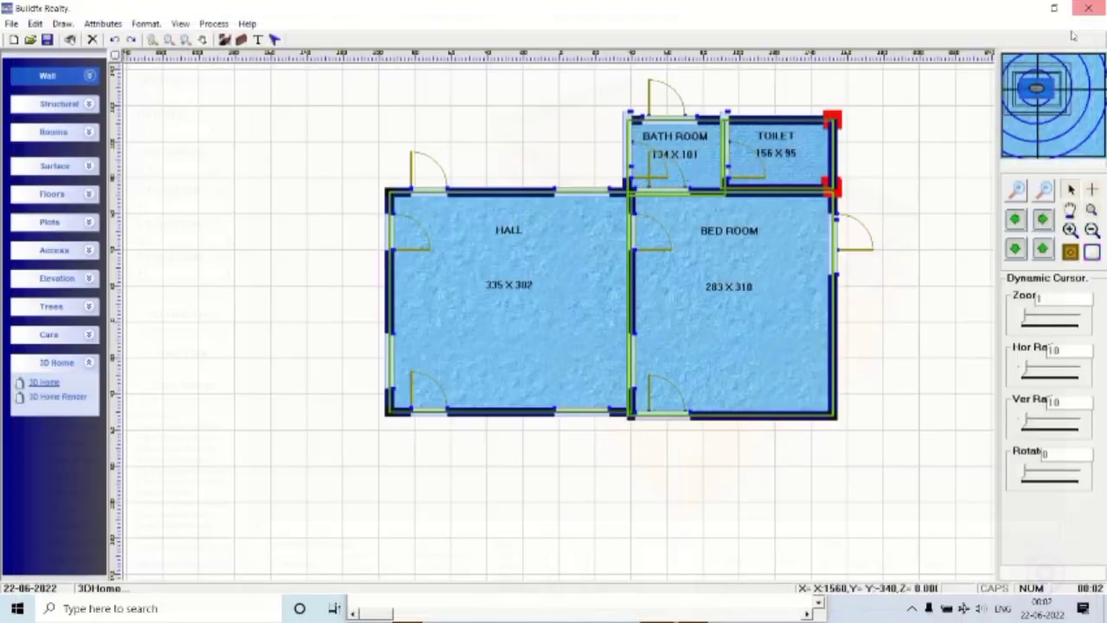
click(70, 398)
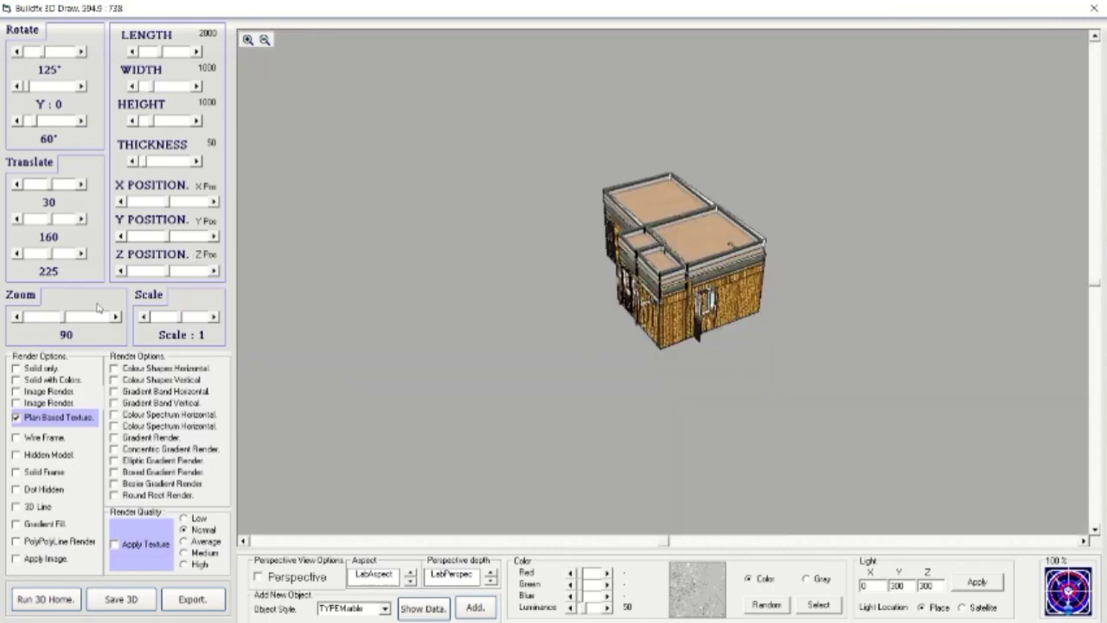
drag(51, 320, 98, 322)
scroll(363, 339, up, 2)
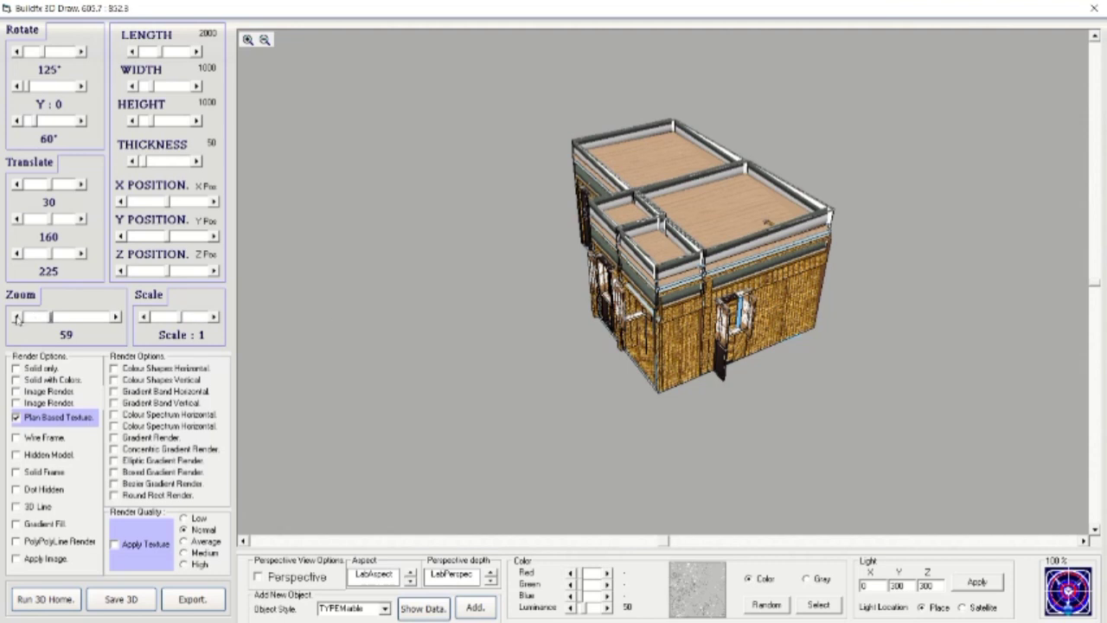
click(45, 318)
scroll(425, 376, up, 2)
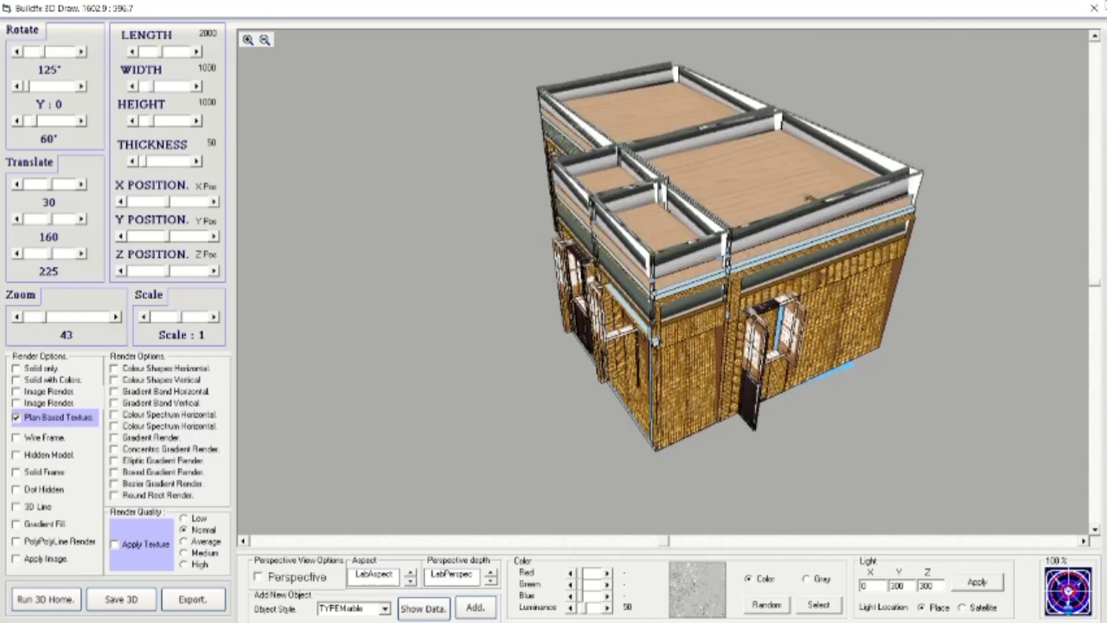
click(1094, 8)
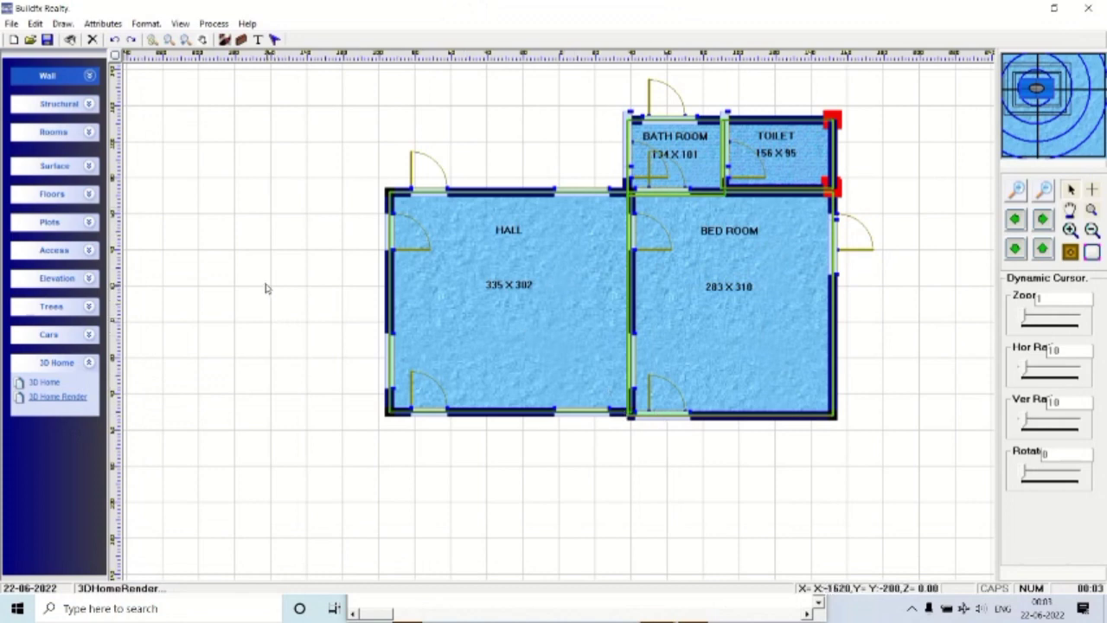
Bring up Change Properties and Settings for the plan and move the panel off the rooms.
right_click(246, 260)
click(288, 441)
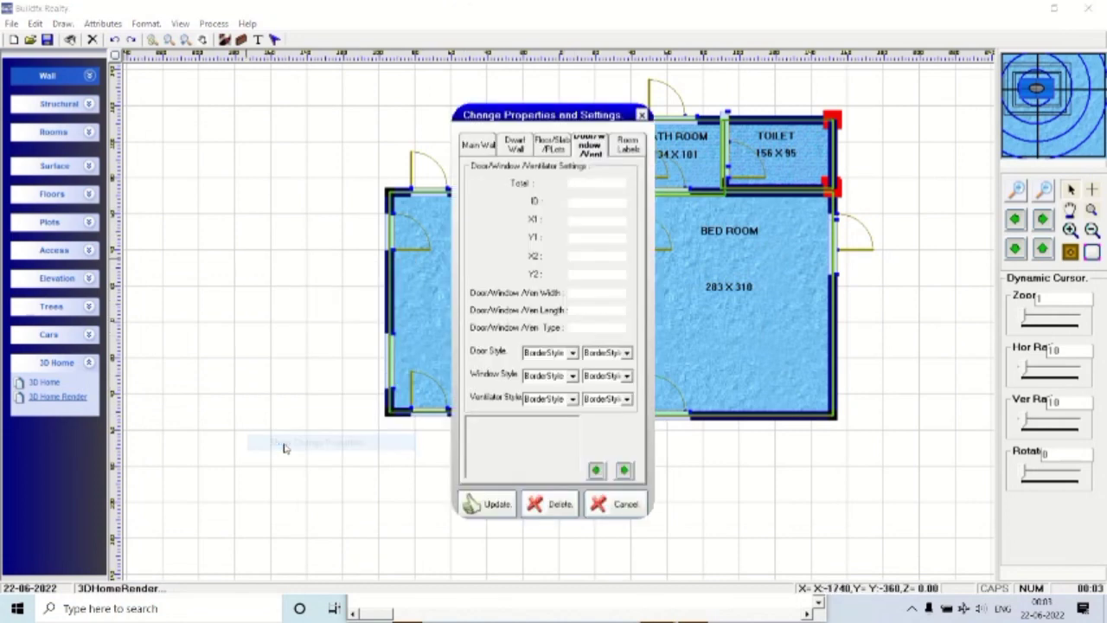
drag(547, 122, 247, 90)
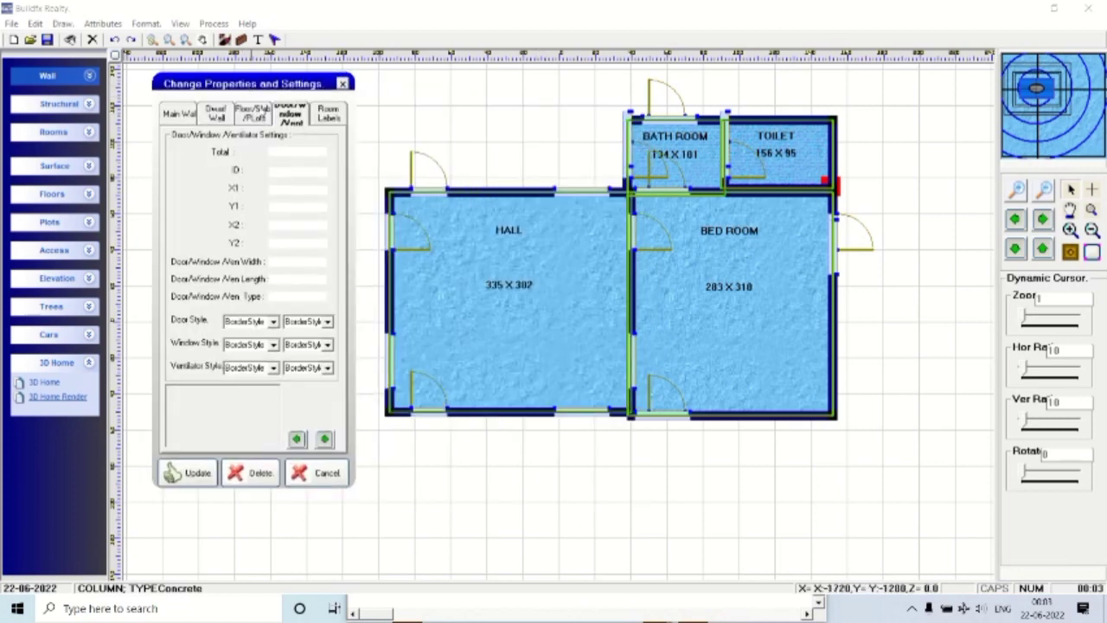
Step to window 12 on the bed room's bottom wall and update its position.
click(325, 439)
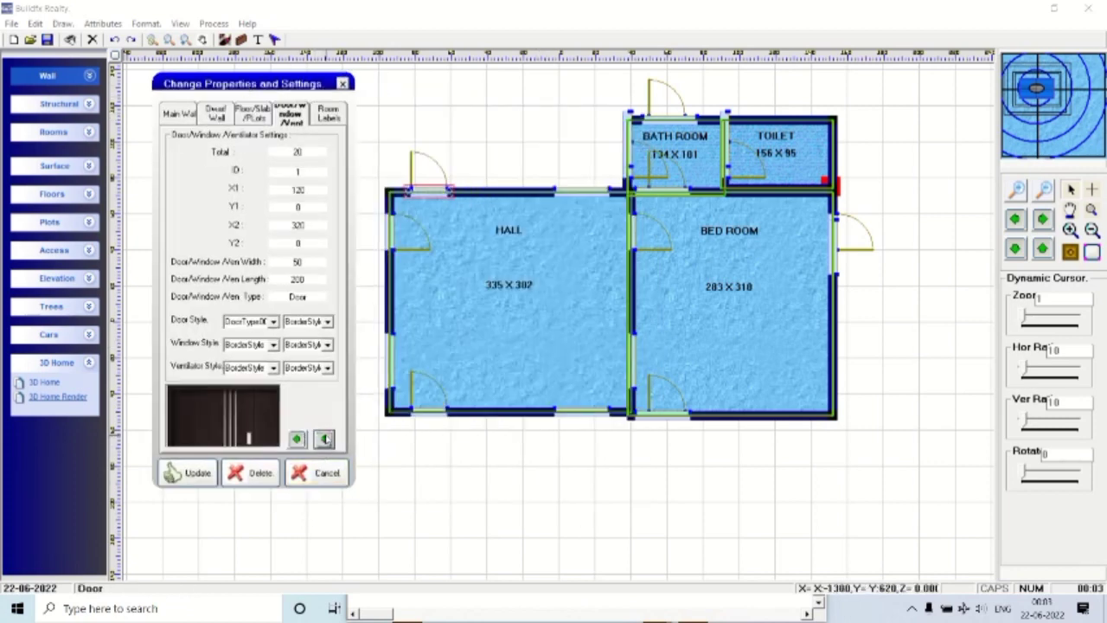
click(325, 439)
click(325, 439)
click(325, 440)
click(326, 439)
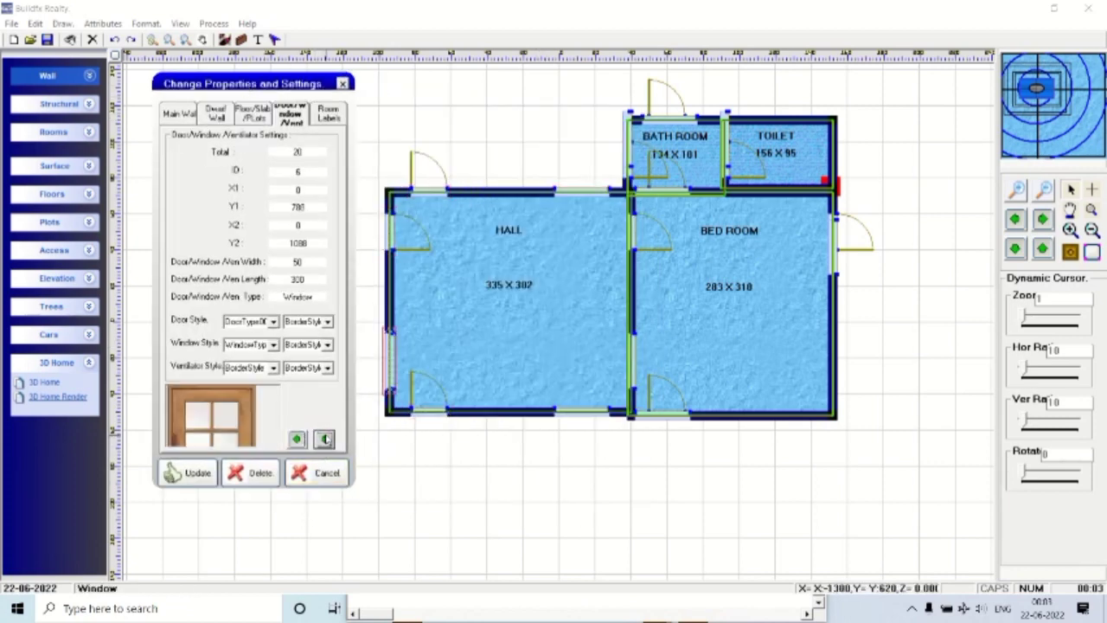
click(325, 439)
click(325, 439)
click(325, 440)
click(325, 439)
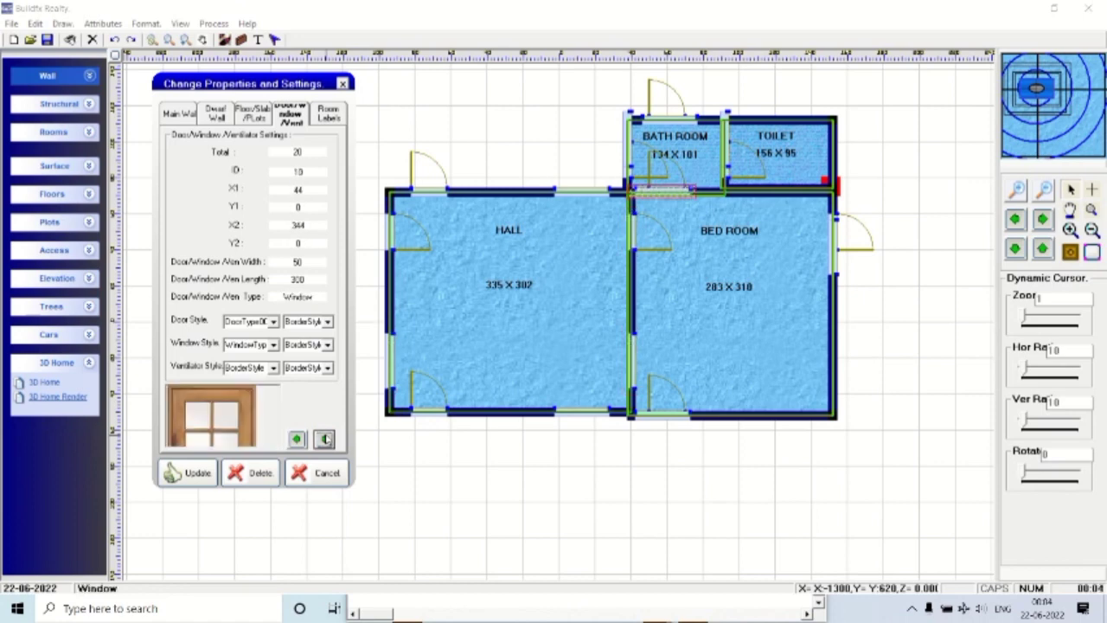
click(325, 440)
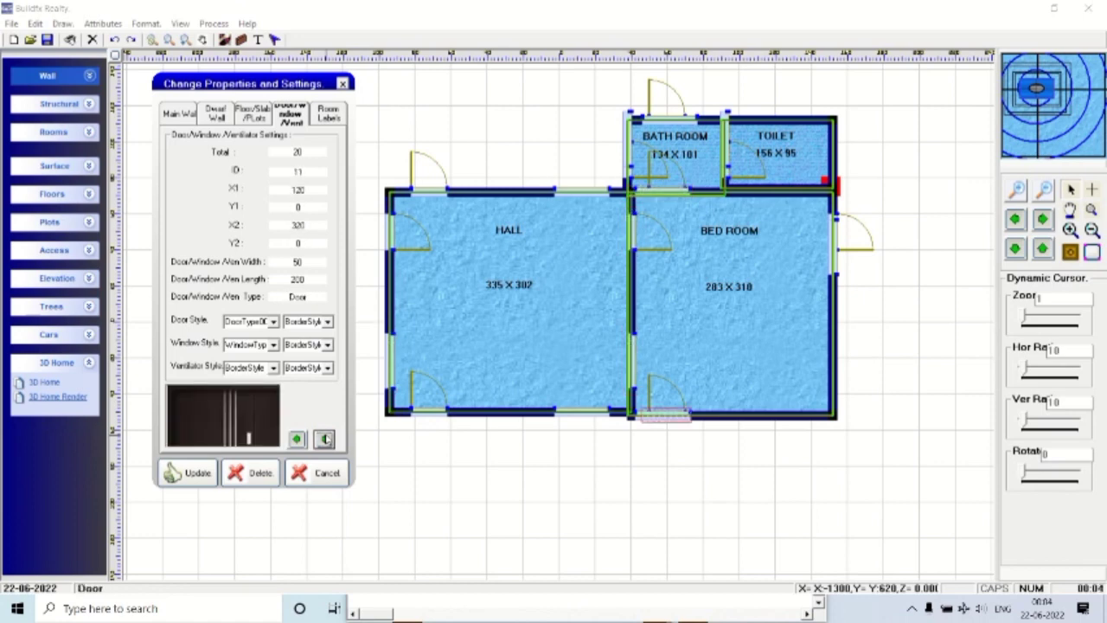
click(325, 439)
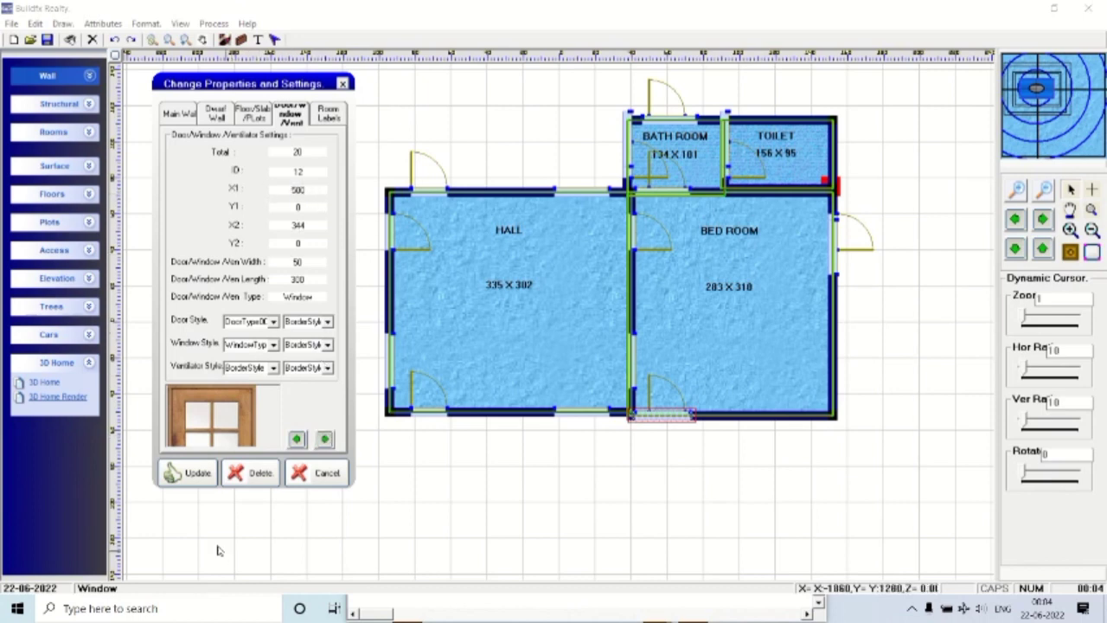
click(192, 474)
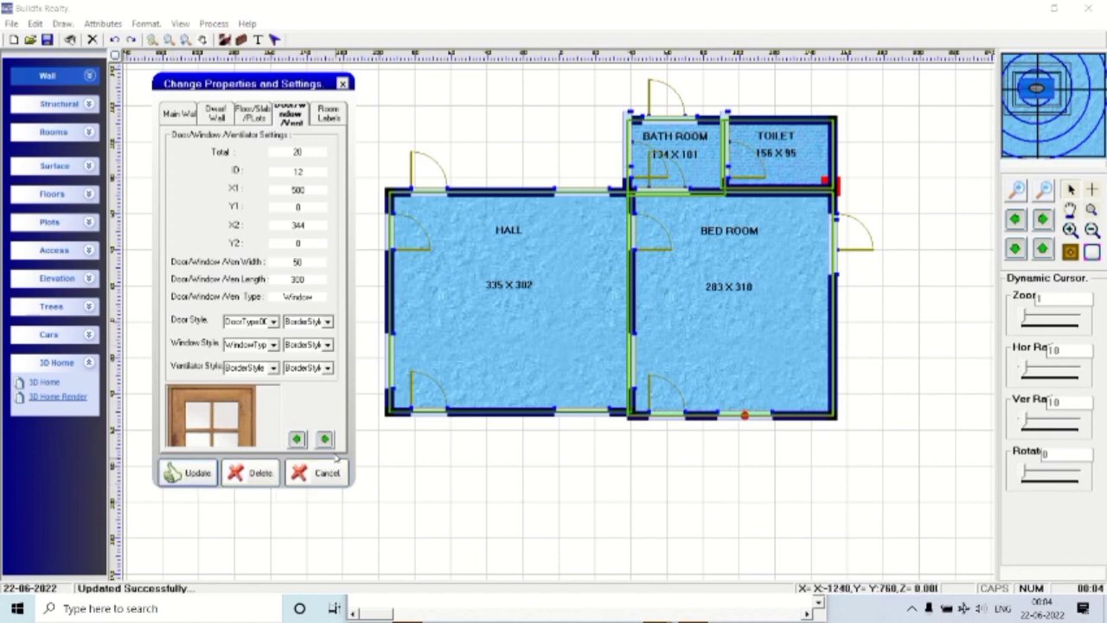
Set window 14's Y1 to 600, moving it onto the bed room's right wall.
click(325, 439)
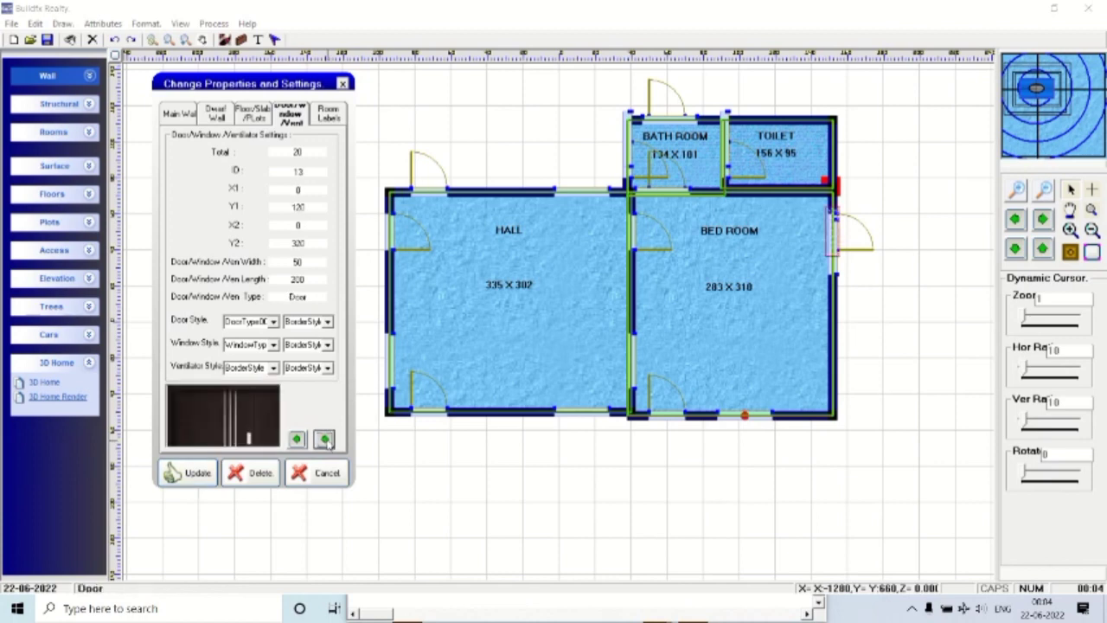
click(326, 439)
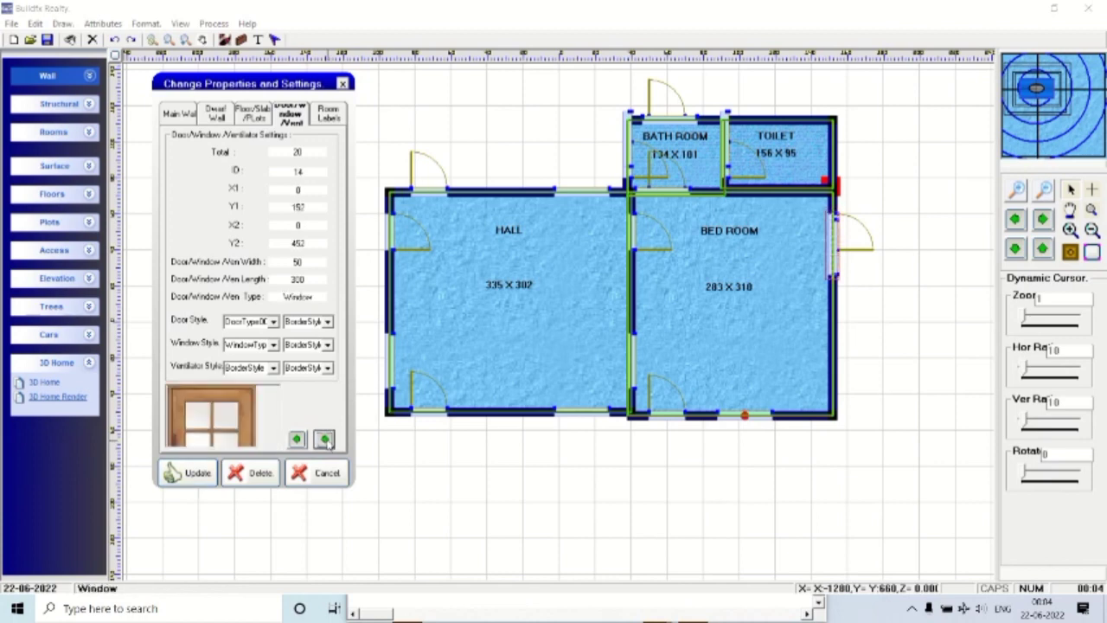
double_click(298, 208)
text(600)
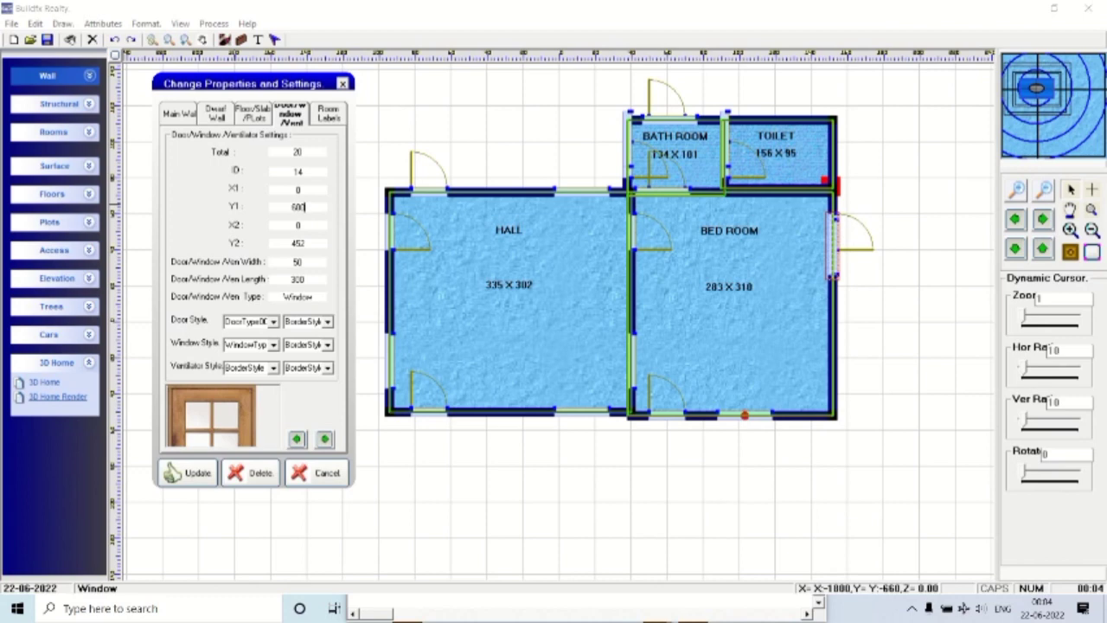
click(196, 477)
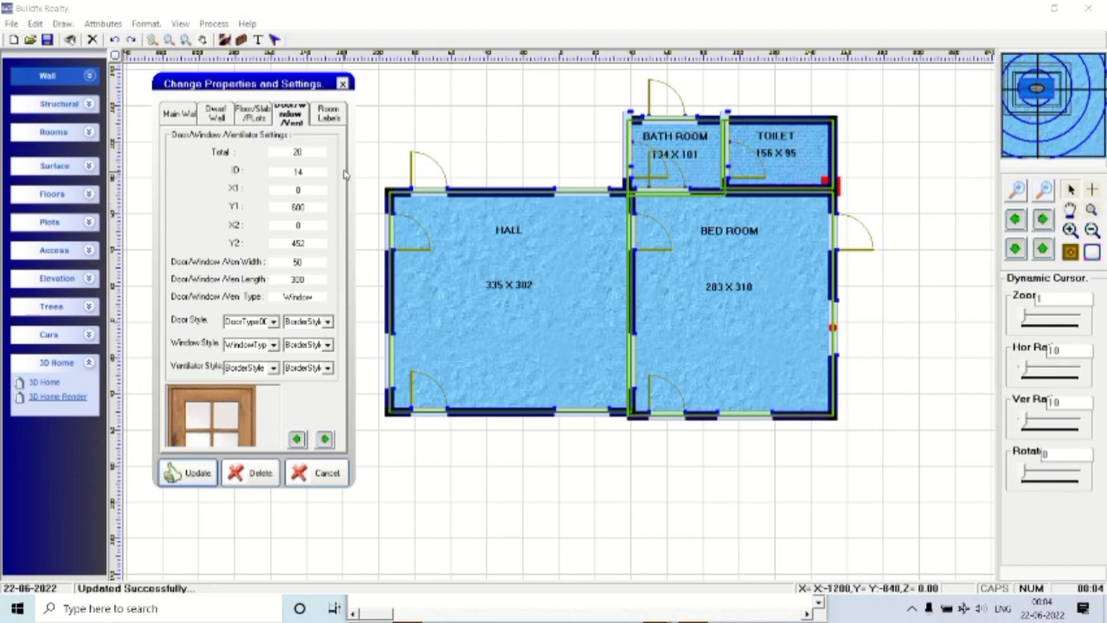
Delete the bath room's top-wall door and its left-wall window.
click(324, 439)
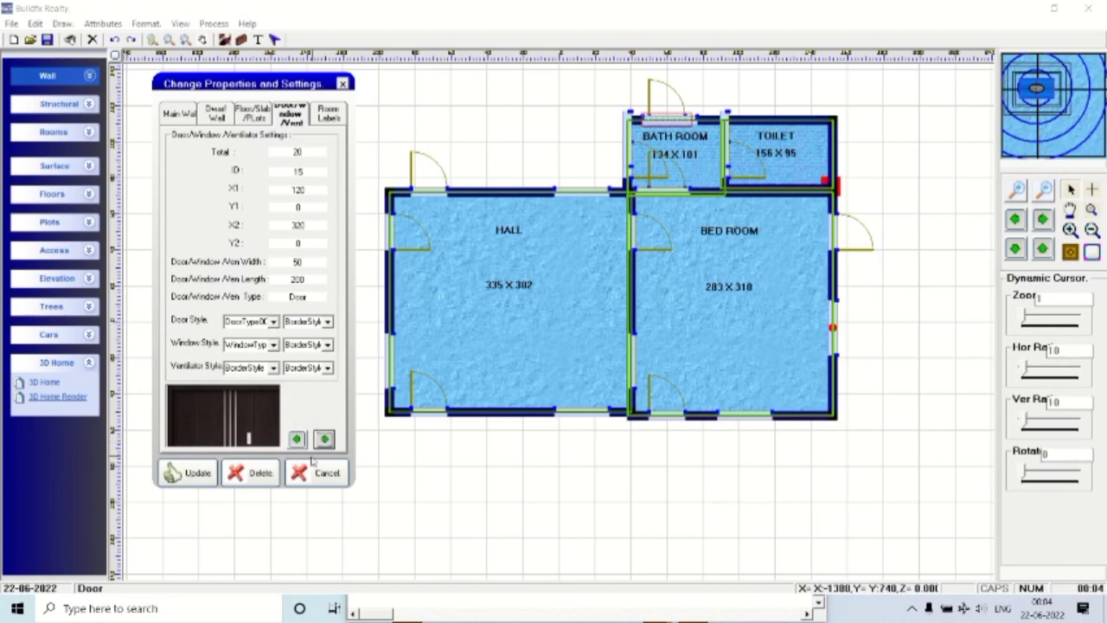
click(245, 474)
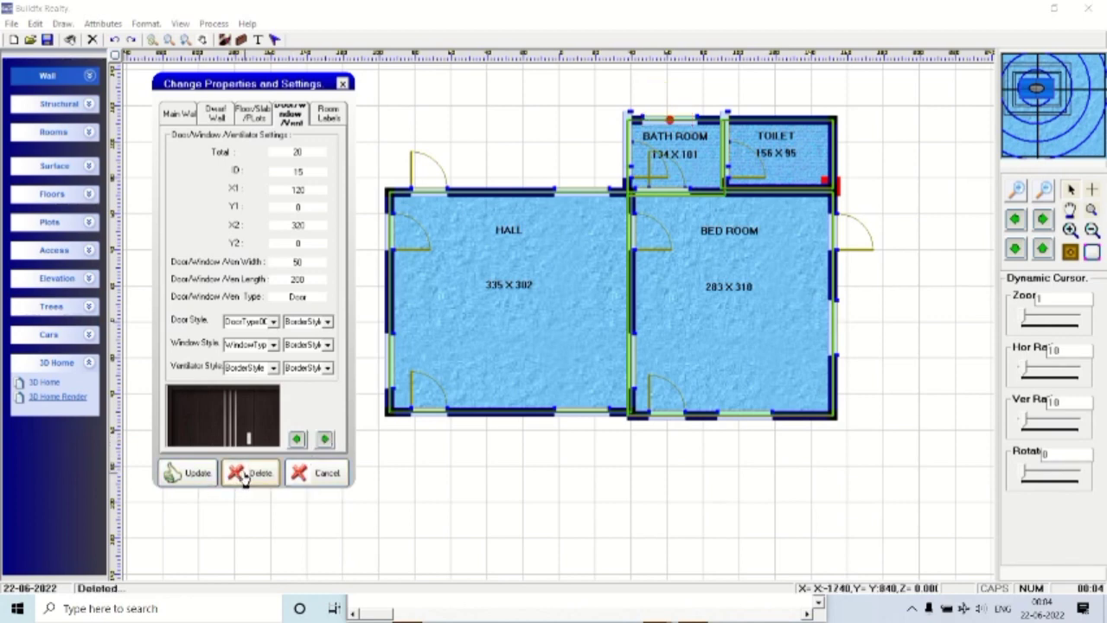
click(259, 480)
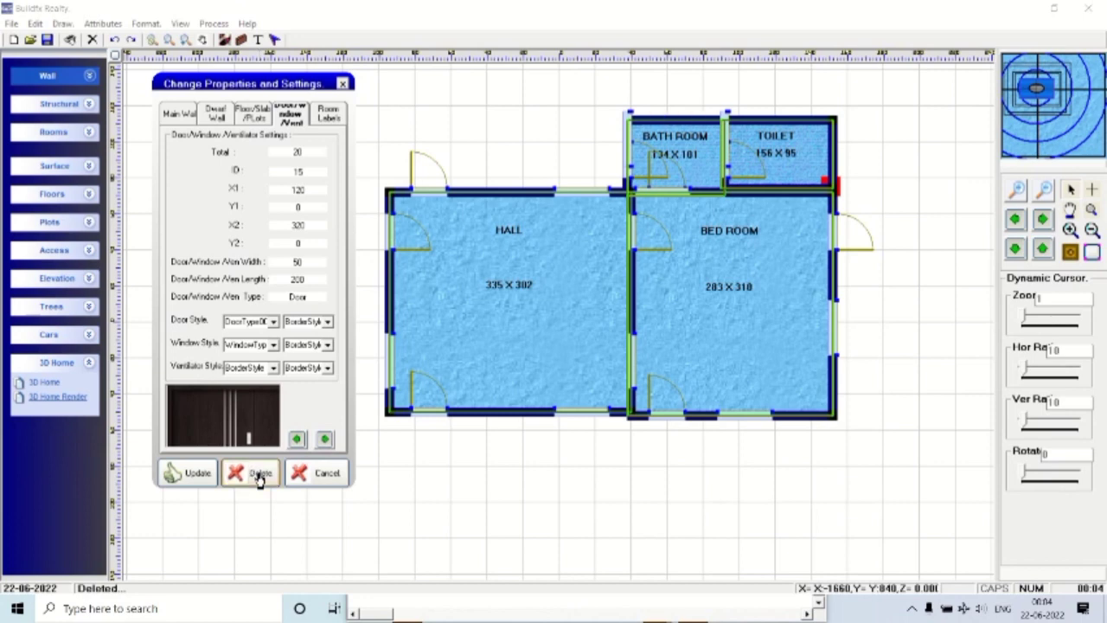
click(324, 440)
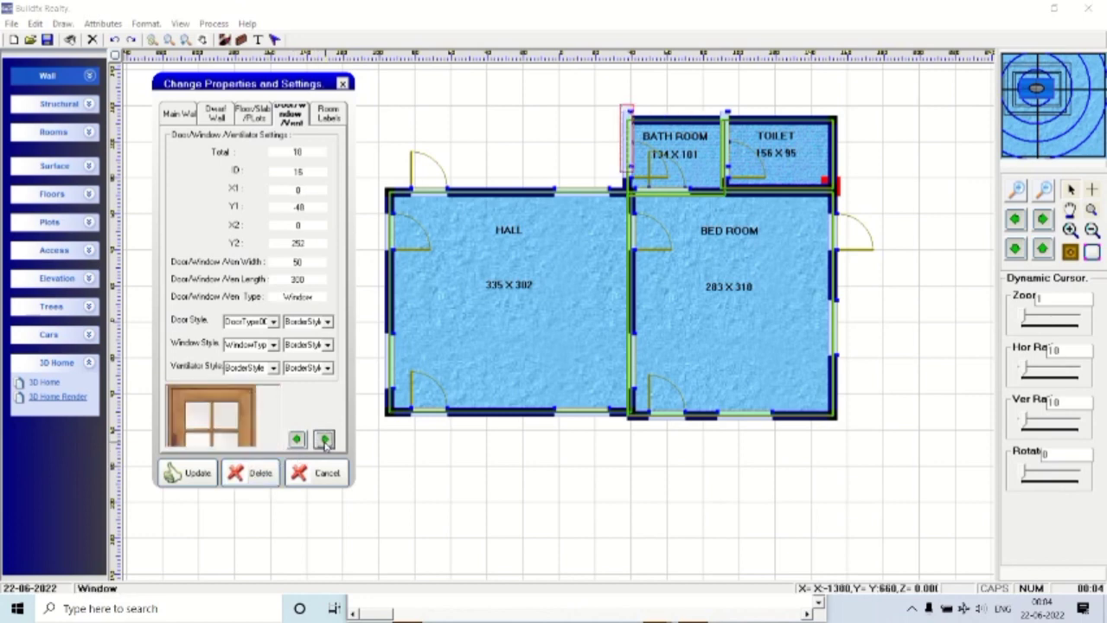
click(253, 478)
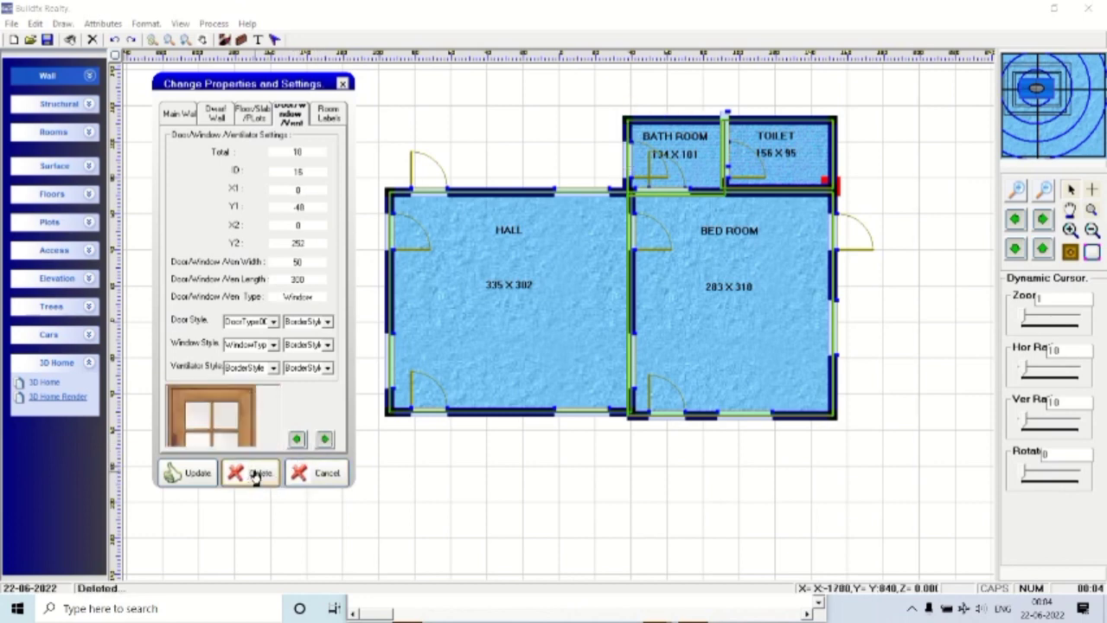
Delete the door on the bath room's left wall.
click(324, 439)
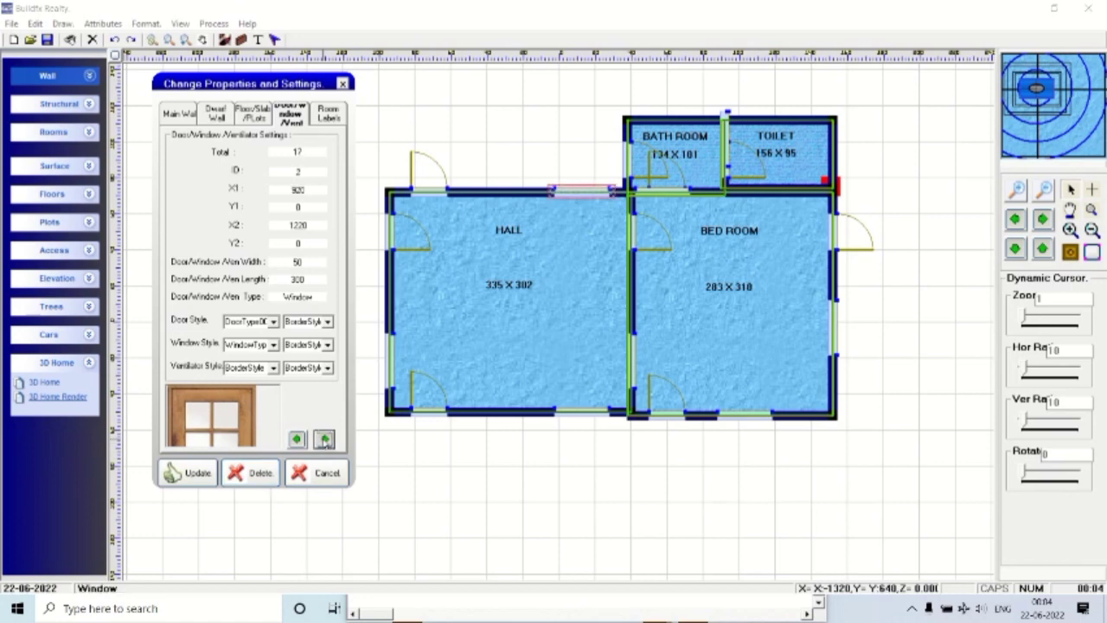
click(295, 439)
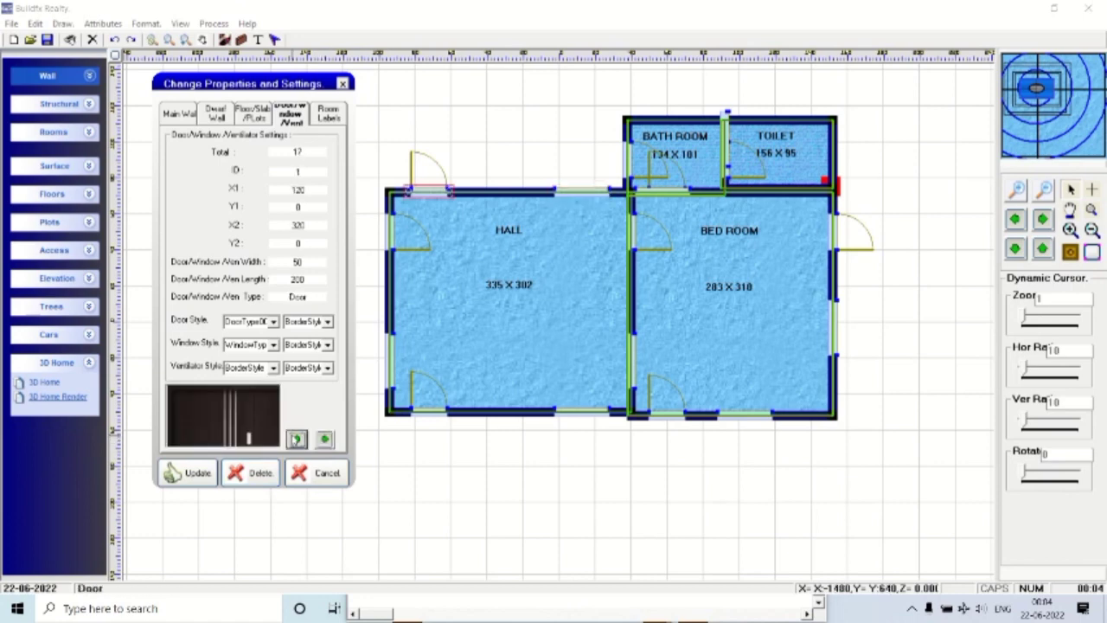
click(295, 439)
click(295, 439)
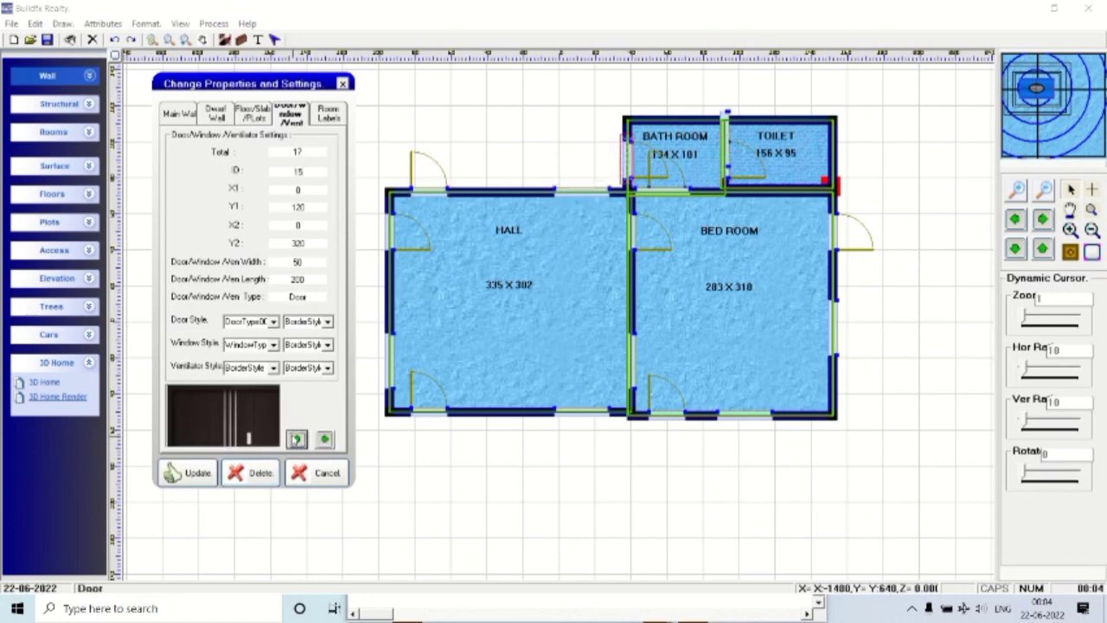
click(262, 474)
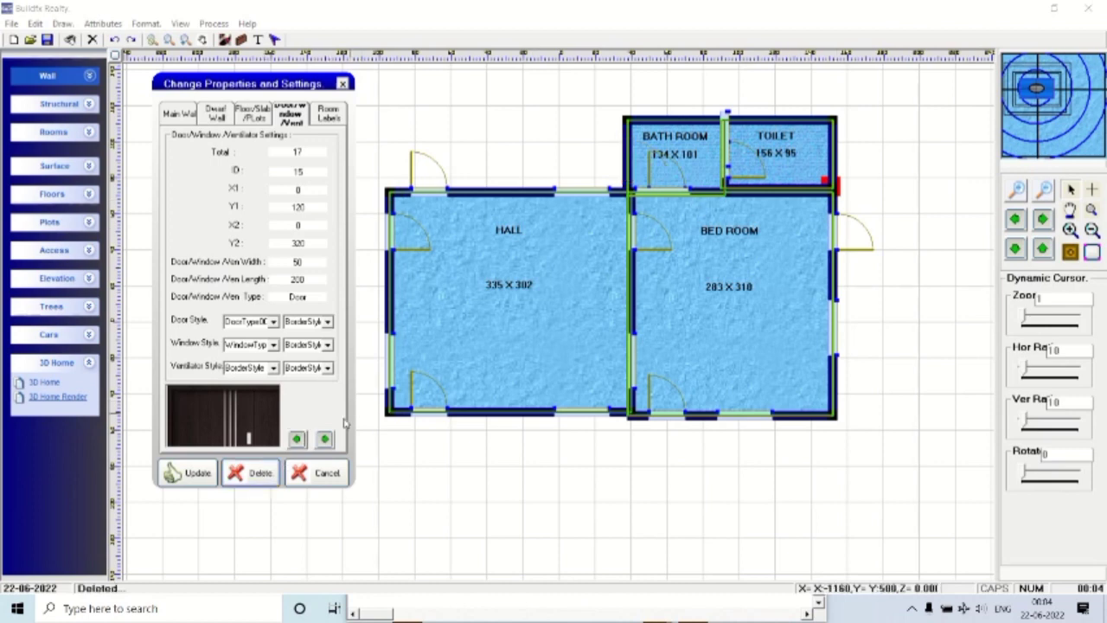
Delete the door between the bath room and the toilet.
click(324, 439)
click(325, 440)
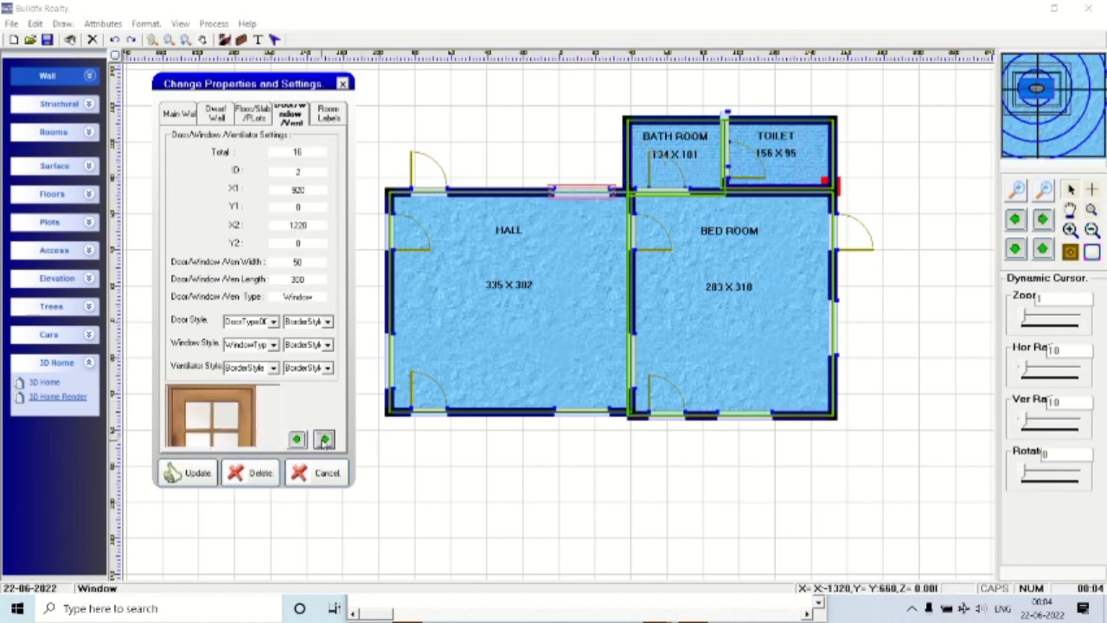
click(324, 439)
click(324, 439)
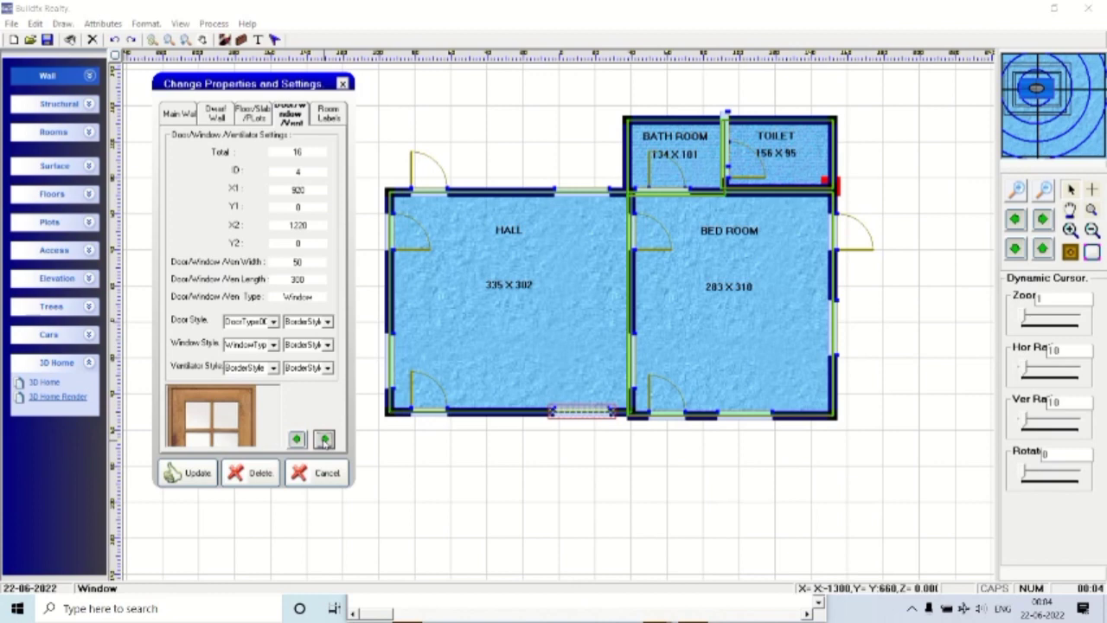
click(324, 439)
click(324, 440)
click(325, 439)
click(324, 439)
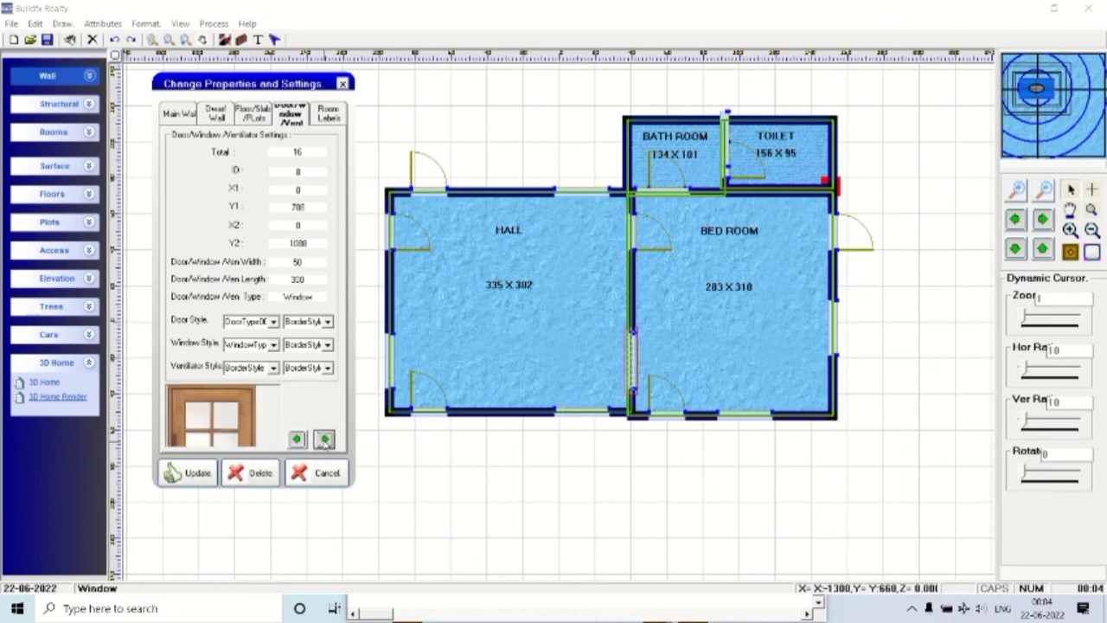
click(324, 439)
click(325, 439)
click(325, 439)
click(325, 439)
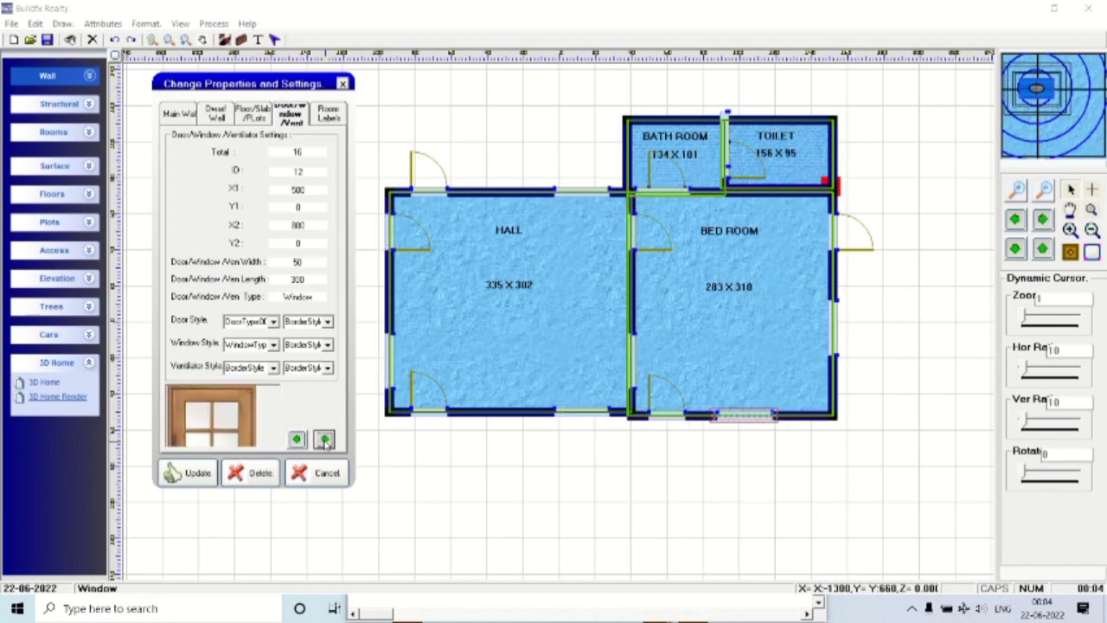
click(325, 439)
click(325, 439)
click(324, 439)
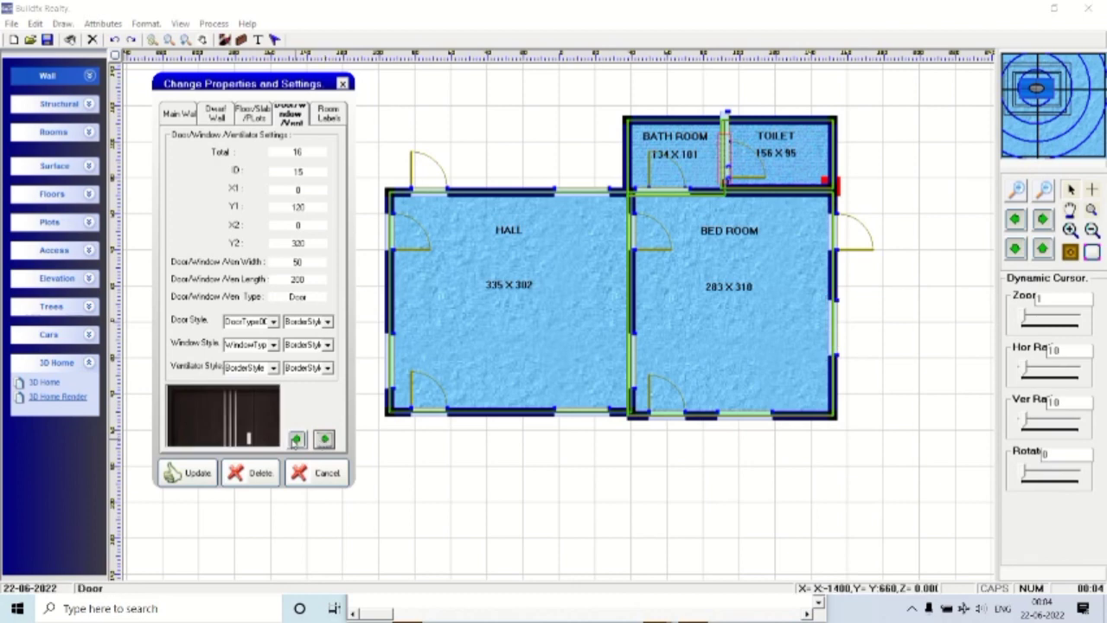
click(259, 472)
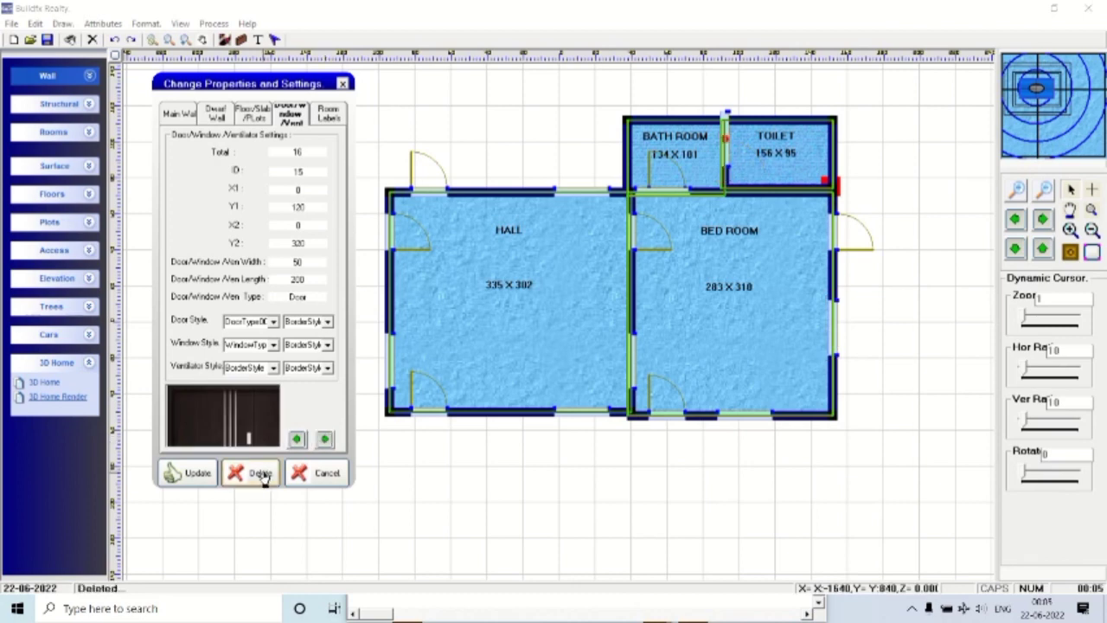
Delete window 6 on the hall's left wall and close the properties dialog.
click(325, 439)
click(325, 439)
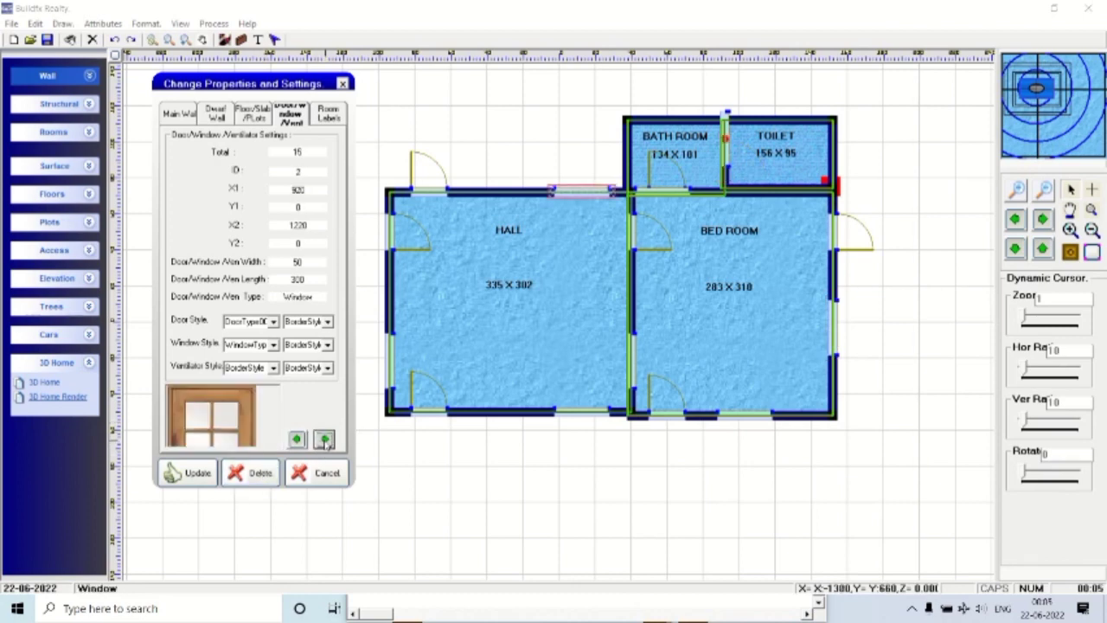
click(324, 439)
click(324, 439)
click(324, 439)
click(325, 439)
click(324, 440)
click(324, 439)
click(324, 439)
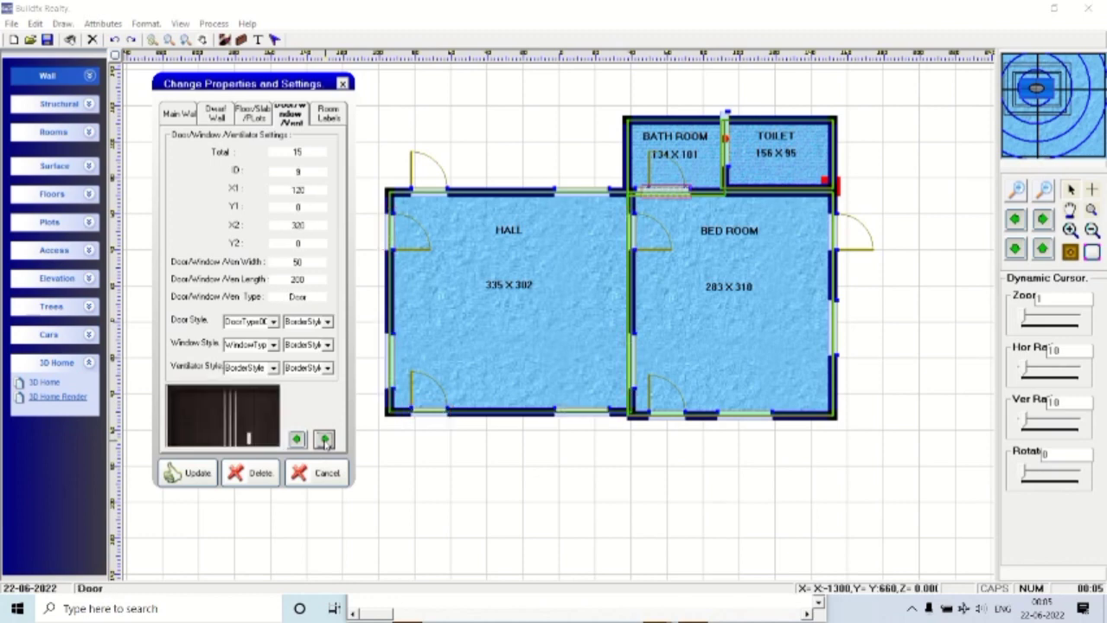
click(324, 440)
click(324, 439)
click(324, 439)
click(324, 440)
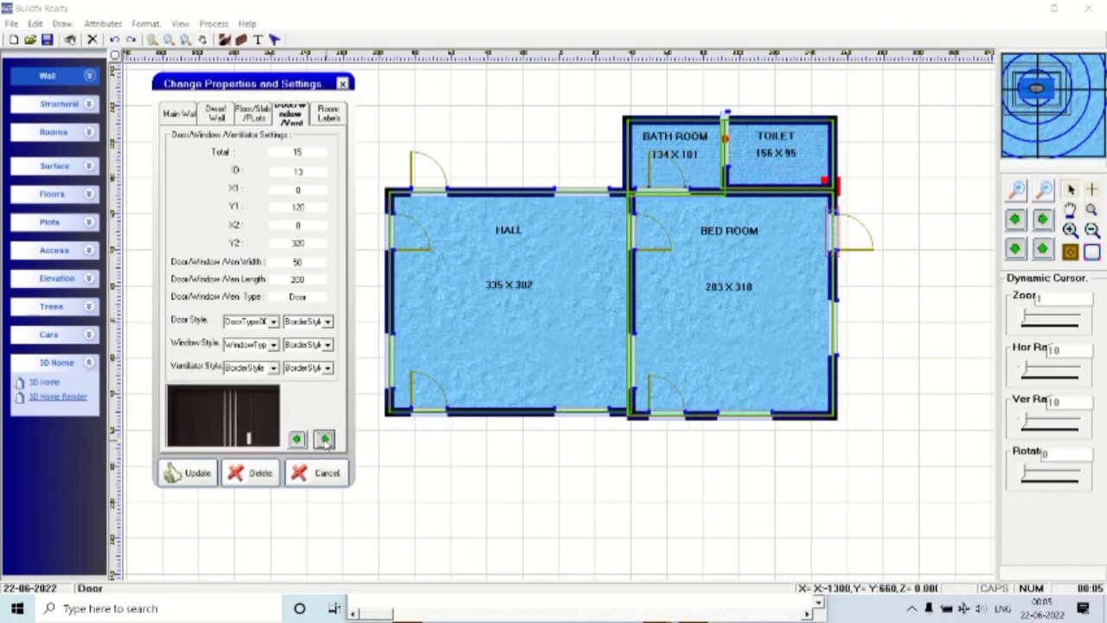
click(325, 439)
click(325, 439)
click(324, 439)
click(325, 439)
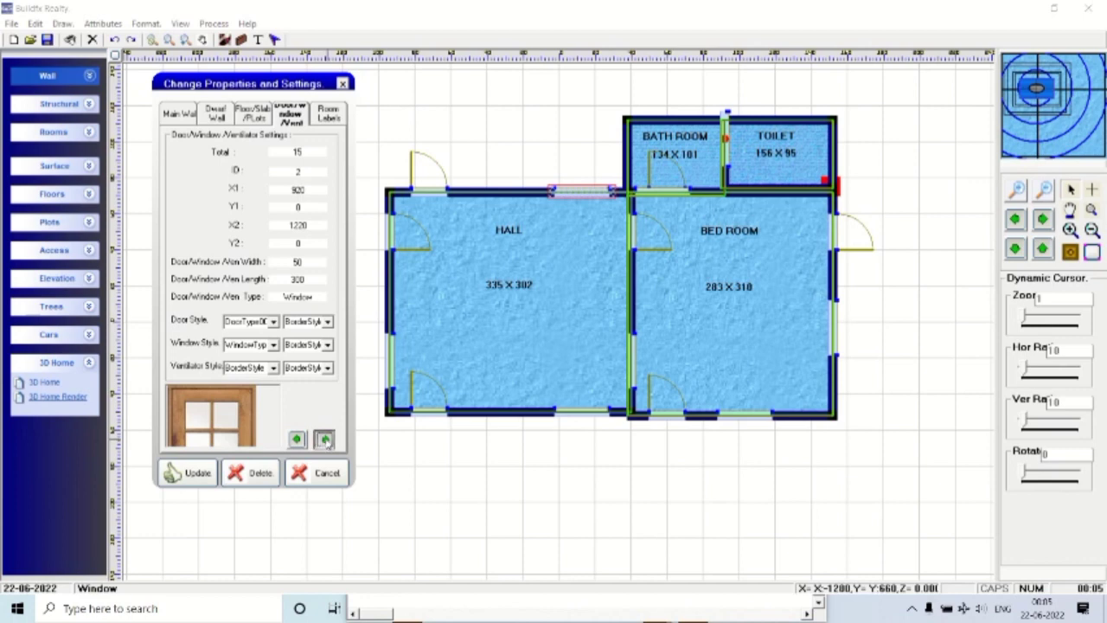
click(324, 440)
click(324, 439)
click(324, 439)
click(324, 440)
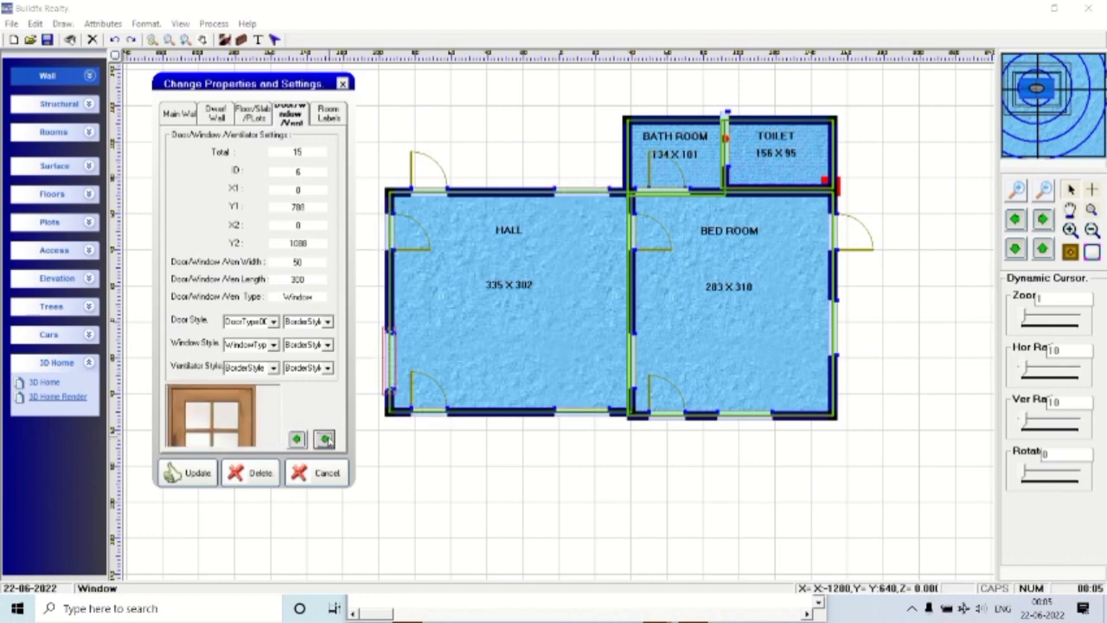
click(266, 473)
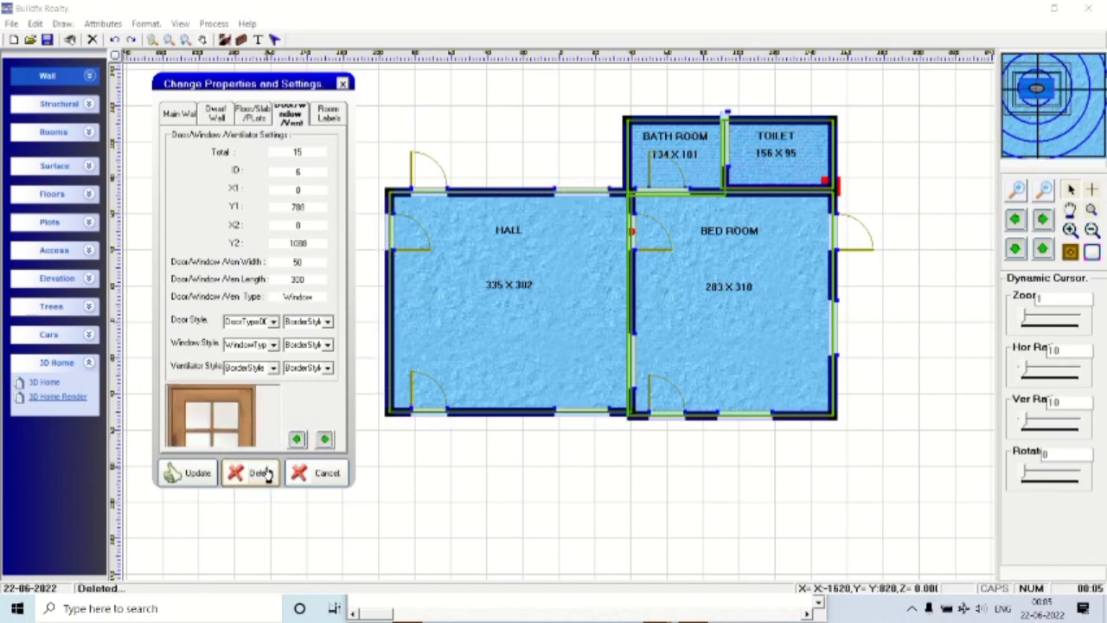
click(343, 84)
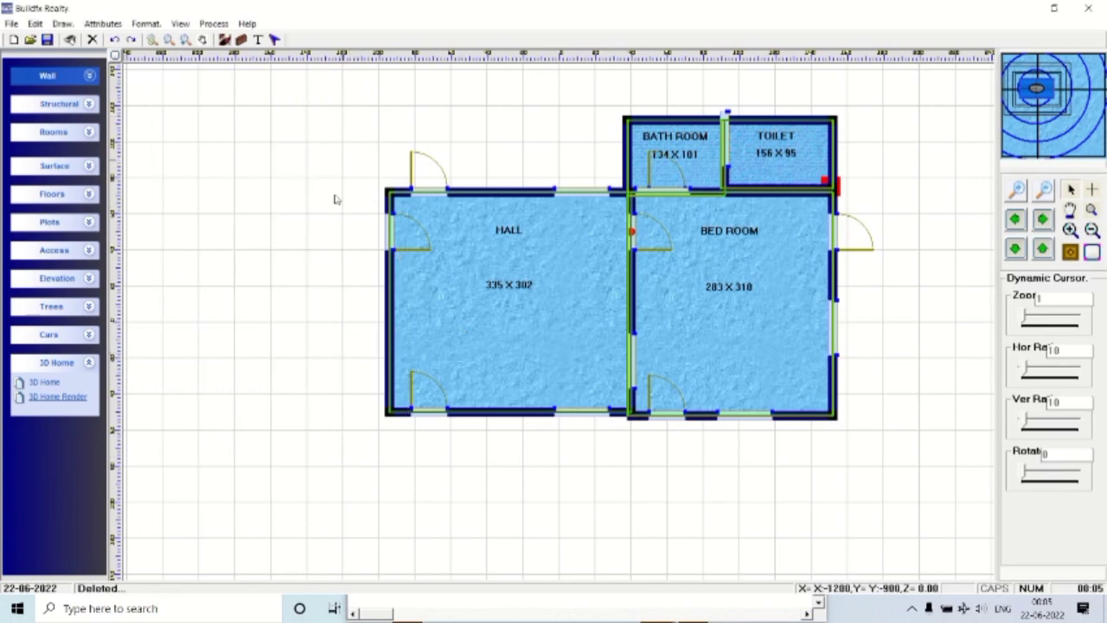
Place a Flooring slab from the Surface items onto the plan.
click(89, 195)
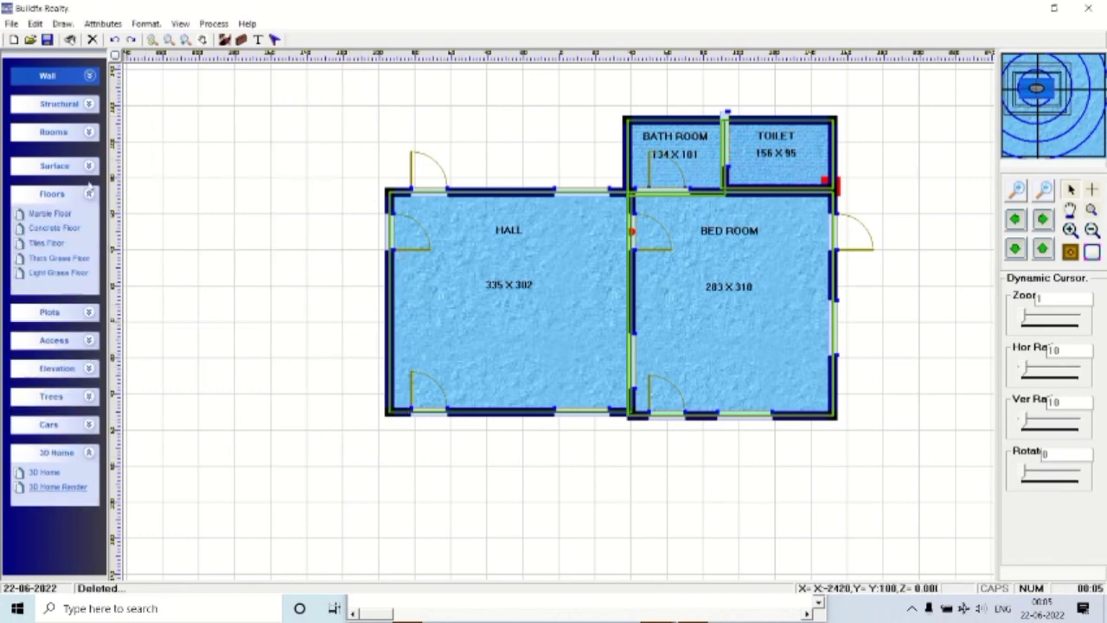
click(87, 167)
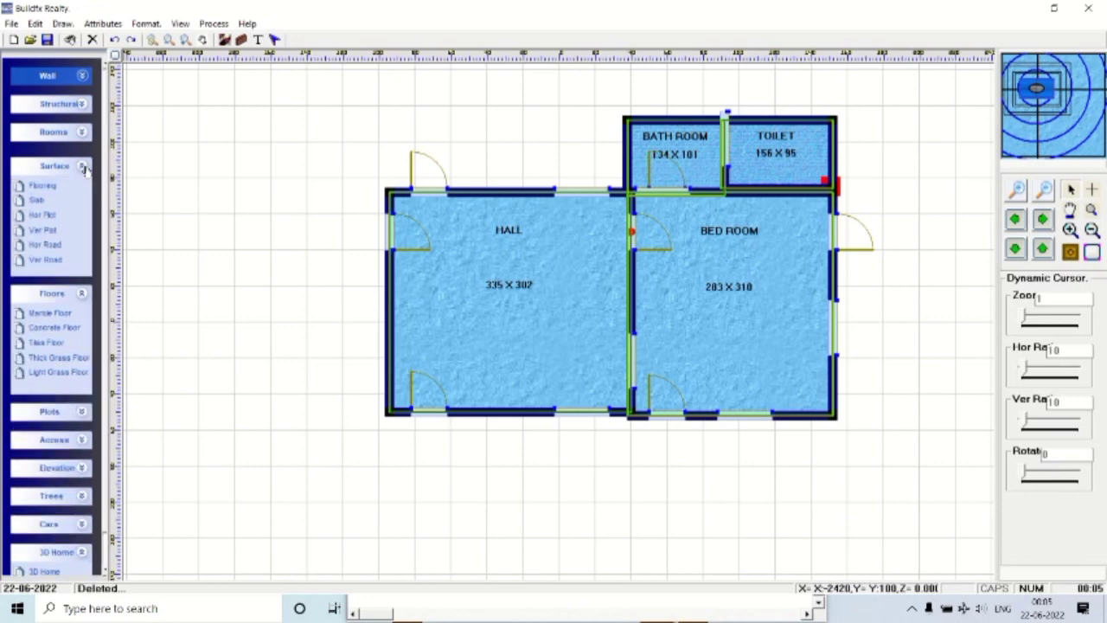
click(44, 186)
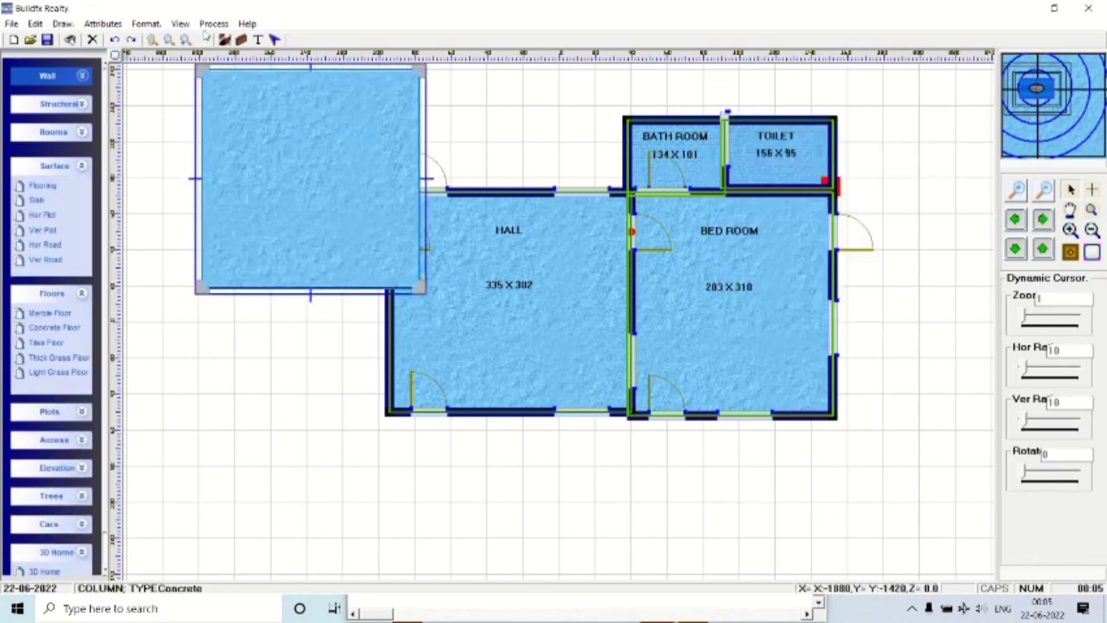
Set the Floor Style to the blue-and-white tile TYPE011 in Floor Settings.
click(180, 23)
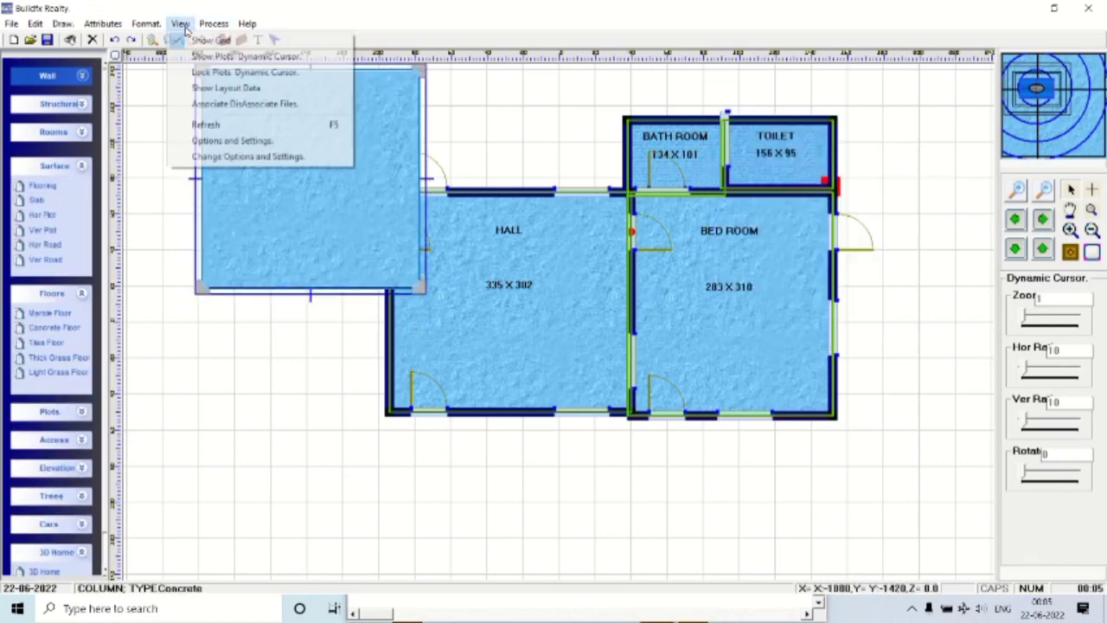
click(225, 141)
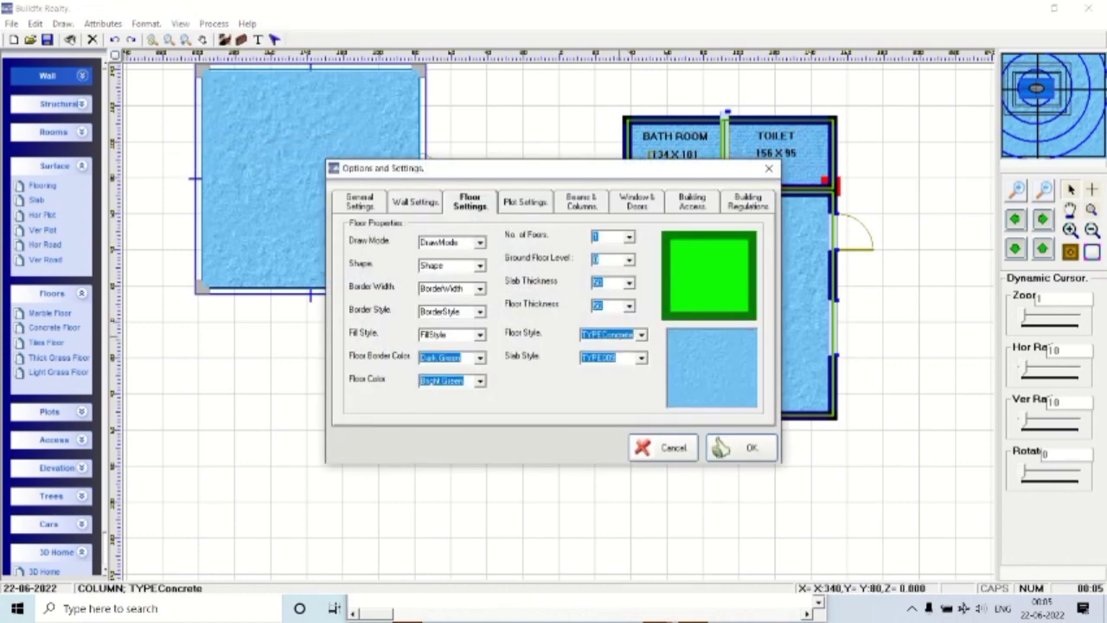
key(Down)
key(Down)
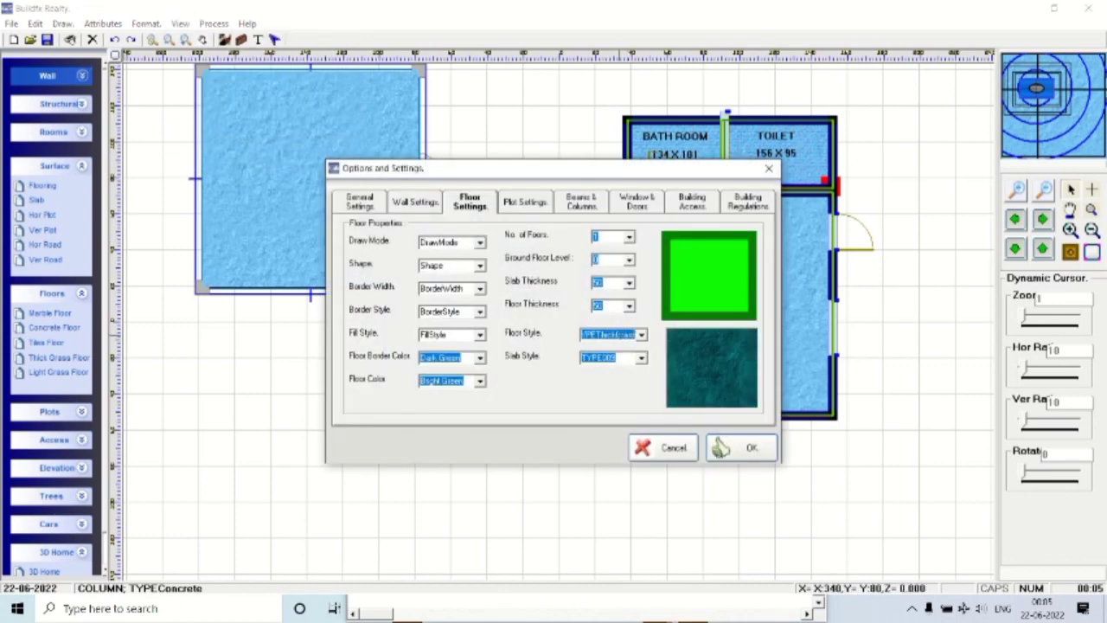
key(Down)
key(Down)
key(Down)
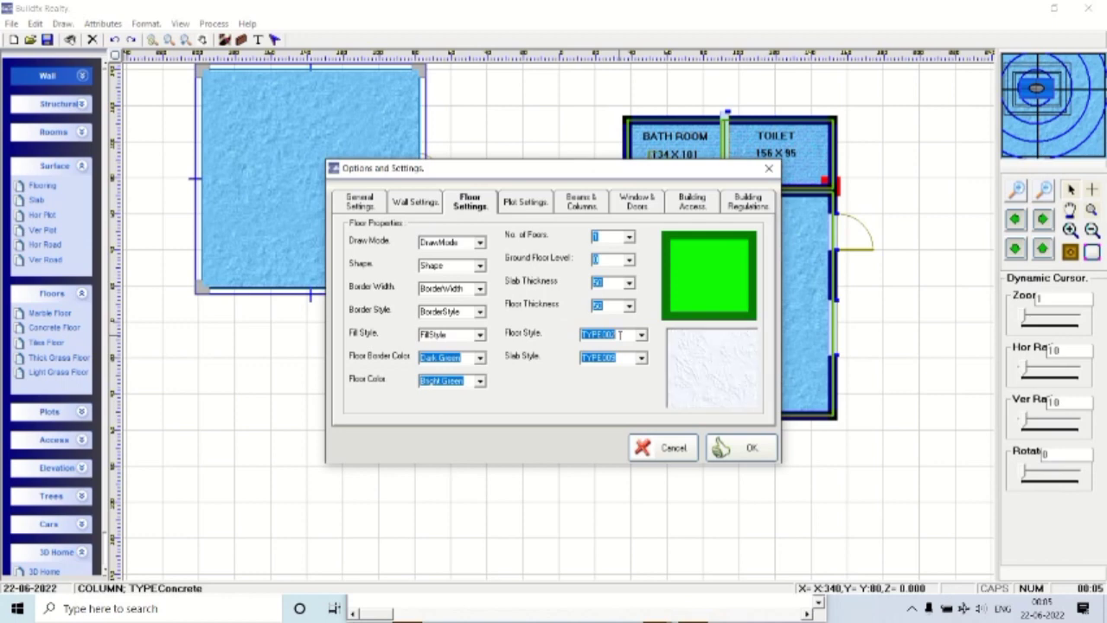
key(Down)
key(Down)
key(Down)
key(Down)
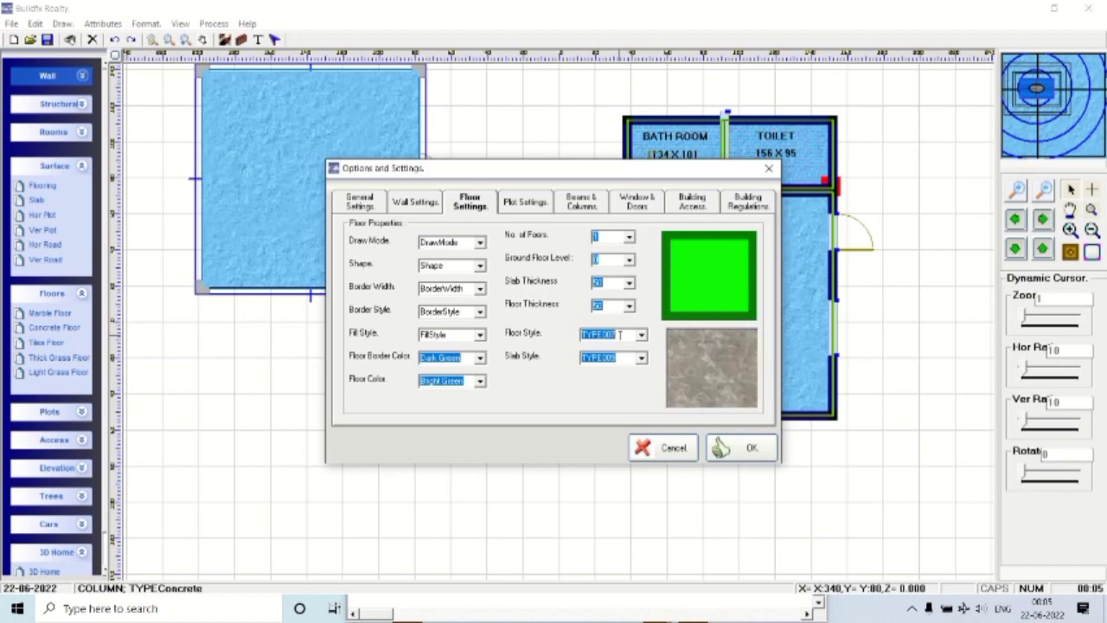
key(Down)
key(Down)
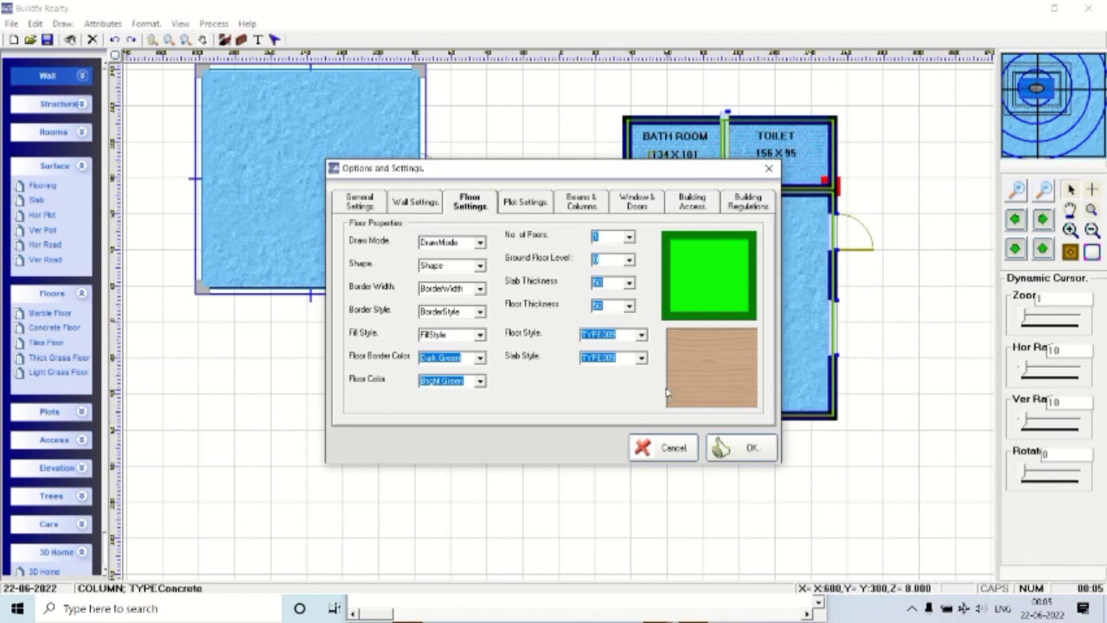
scroll(621, 338, down, 1)
scroll(621, 338, down, 1)
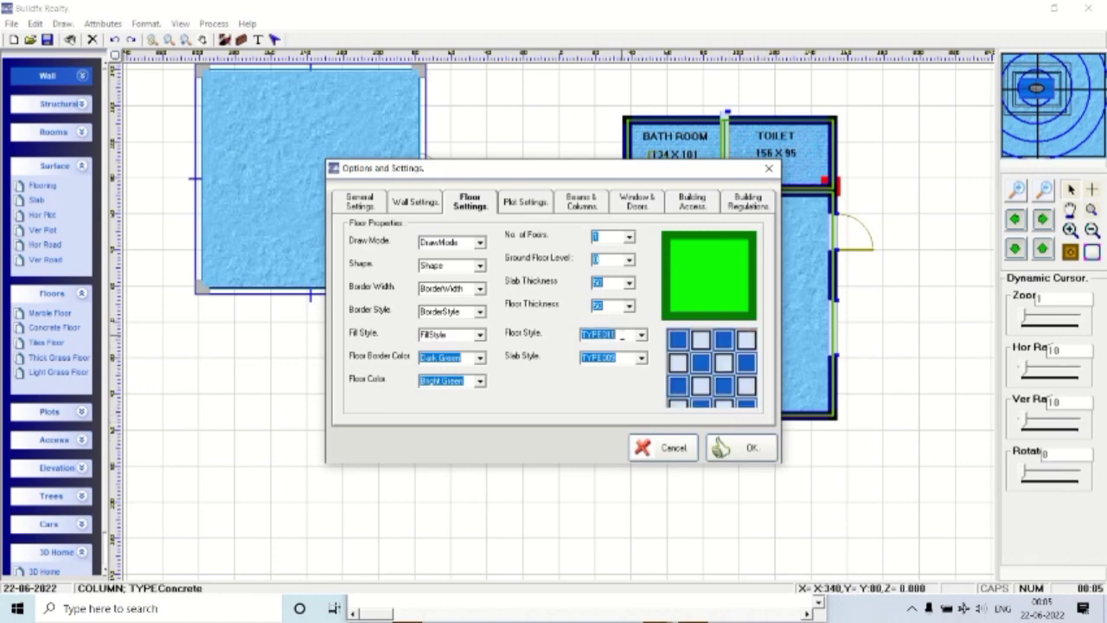
scroll(621, 339, down, 1)
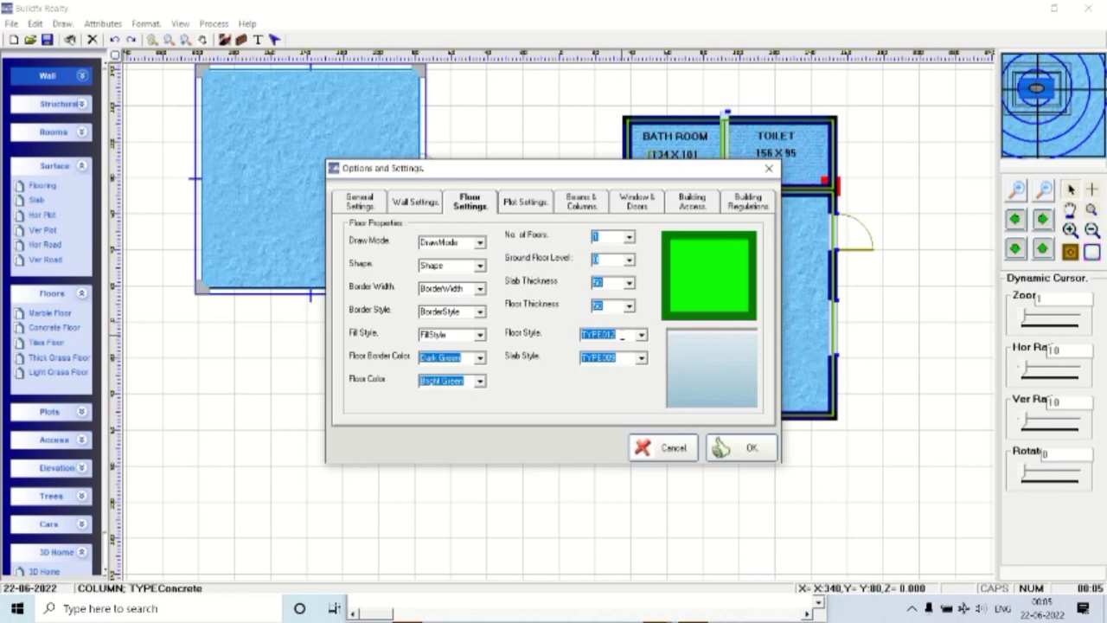
scroll(621, 338, up, 1)
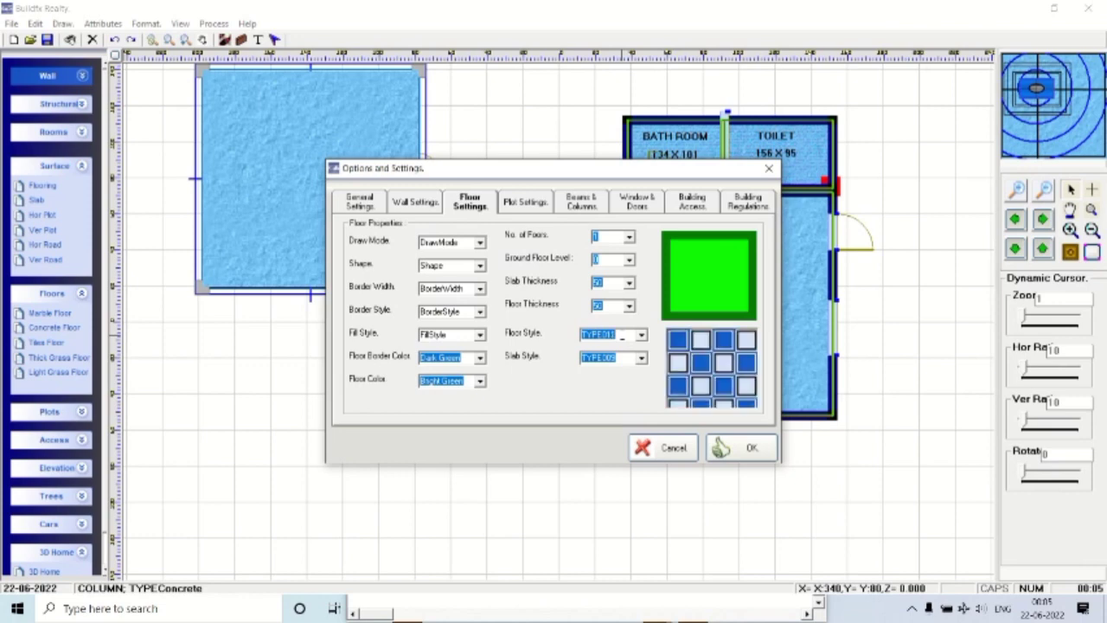
click(740, 447)
Move and stretch the TYPE011 tile slab to 857 X 566 beneath all four rooms.
drag(419, 292, 481, 246)
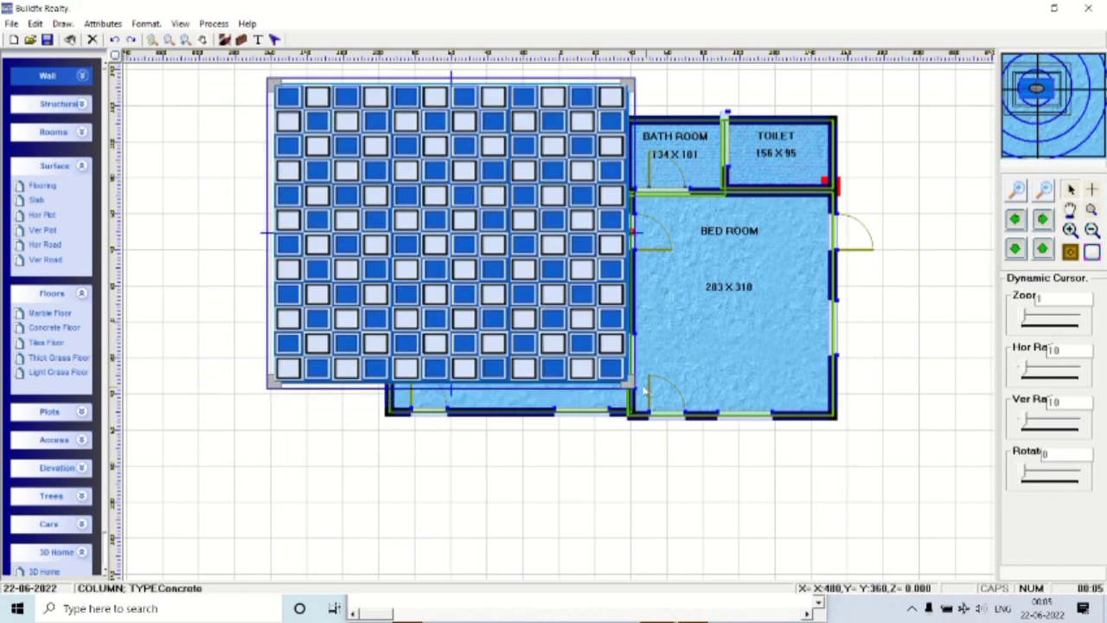
drag(631, 387, 893, 496)
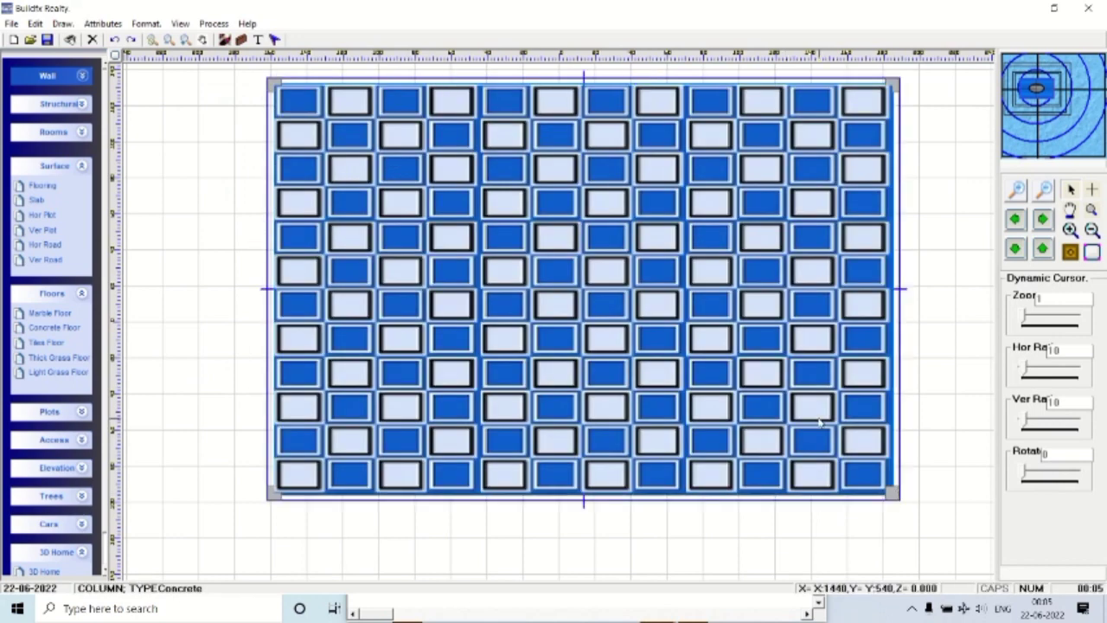
double_click(850, 429)
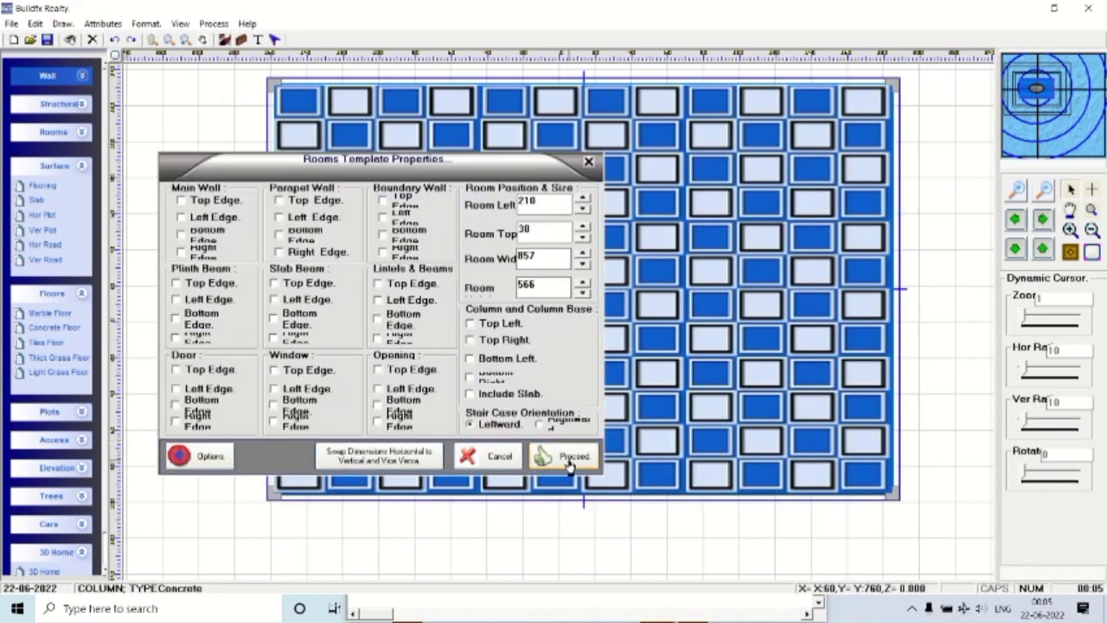
click(569, 465)
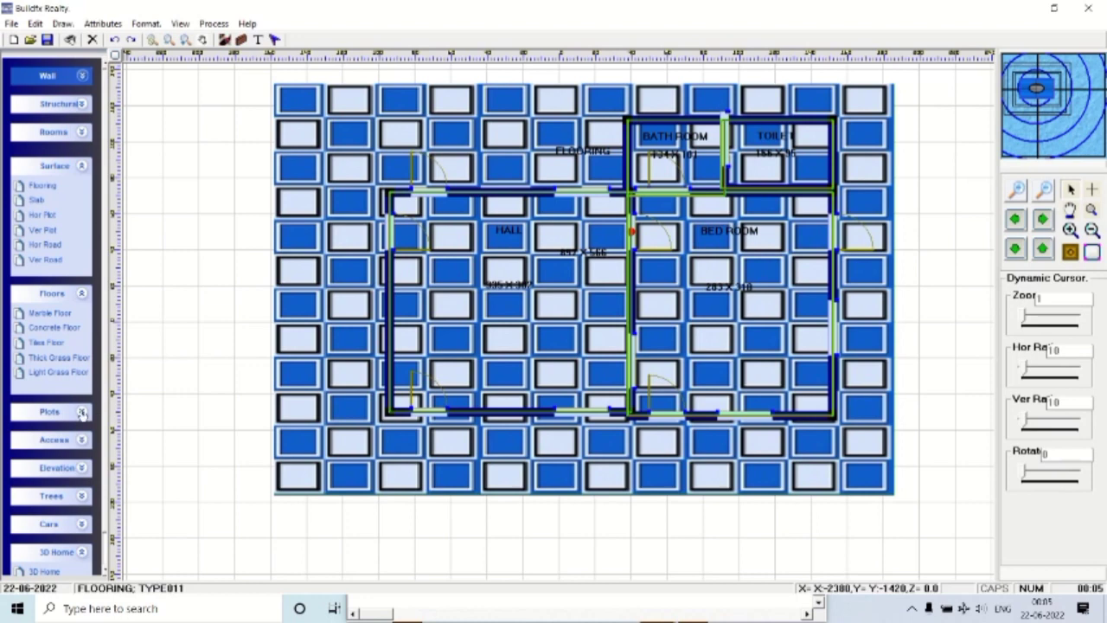
click(81, 167)
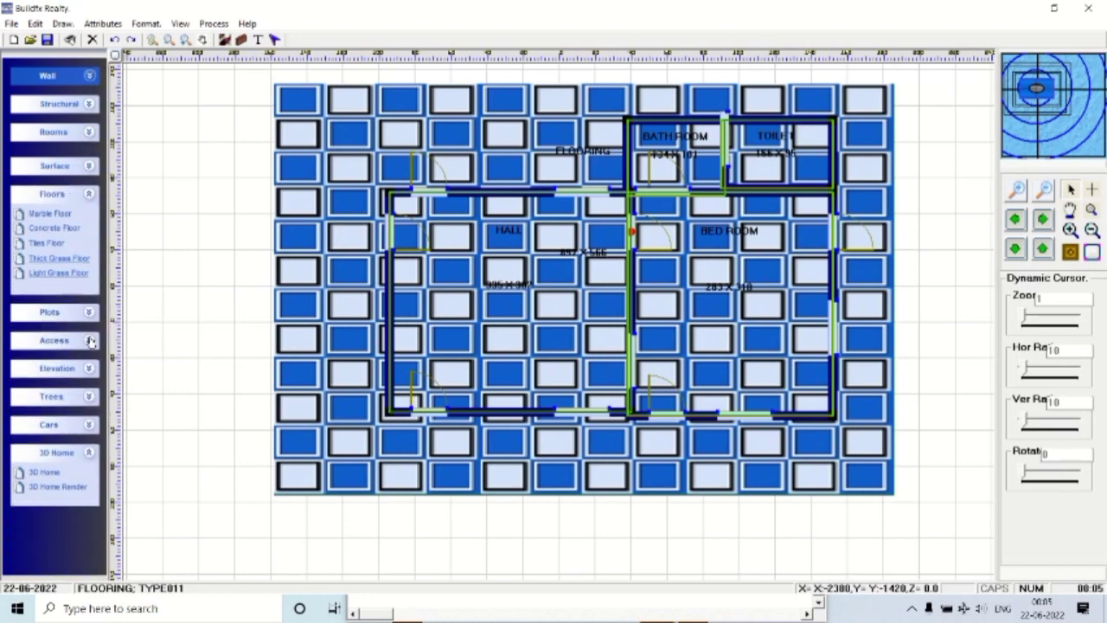
Render the four-room house in 3D with plan-based textures, not solid-only, then close the view.
click(52, 480)
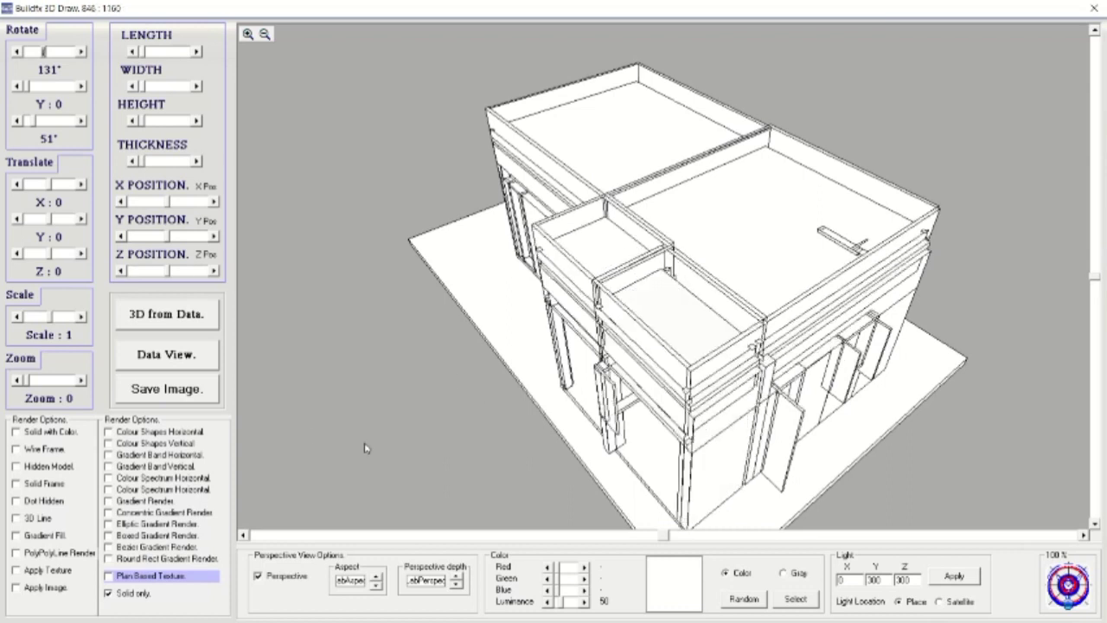
click(123, 578)
click(121, 595)
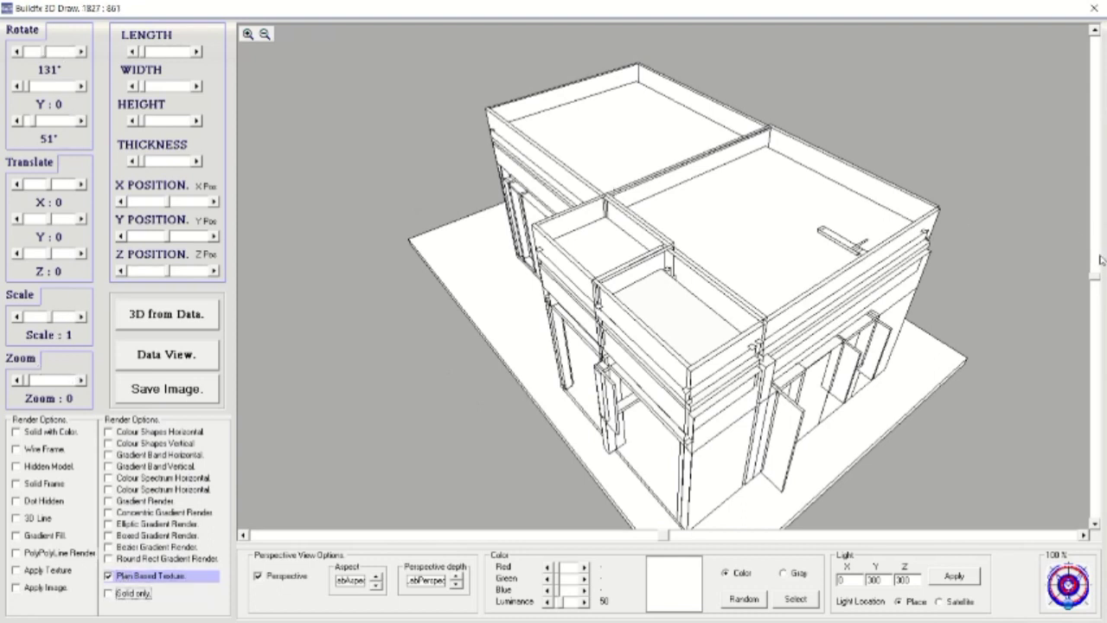
drag(1094, 279, 1072, 307)
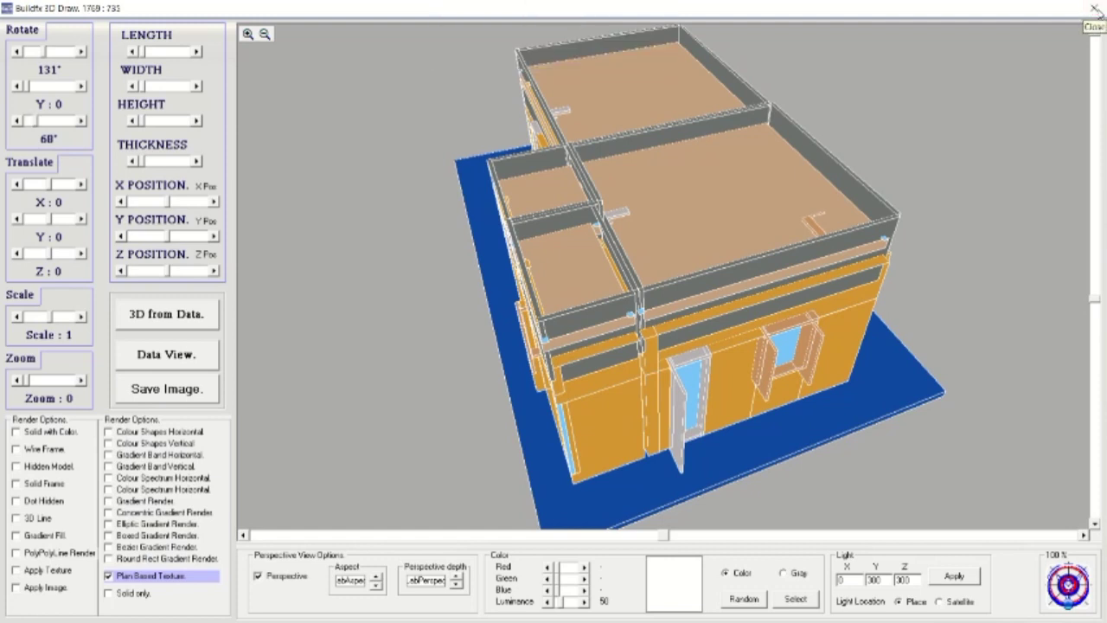
click(1096, 8)
Re-render the house in 3D, zoom to 57, then close the view.
click(90, 492)
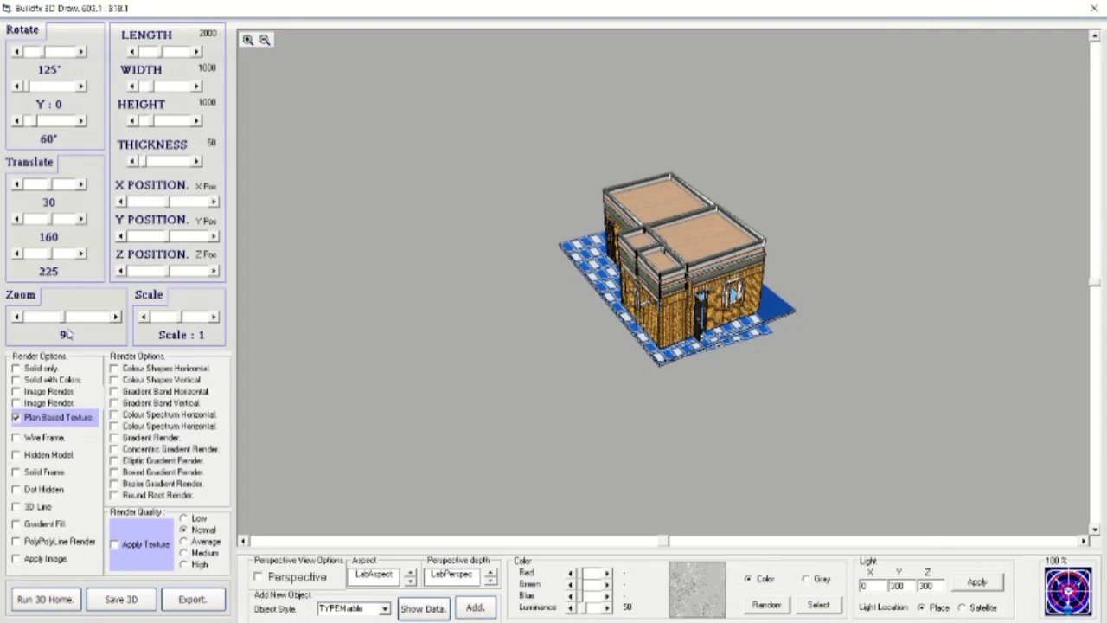
drag(62, 318, 52, 318)
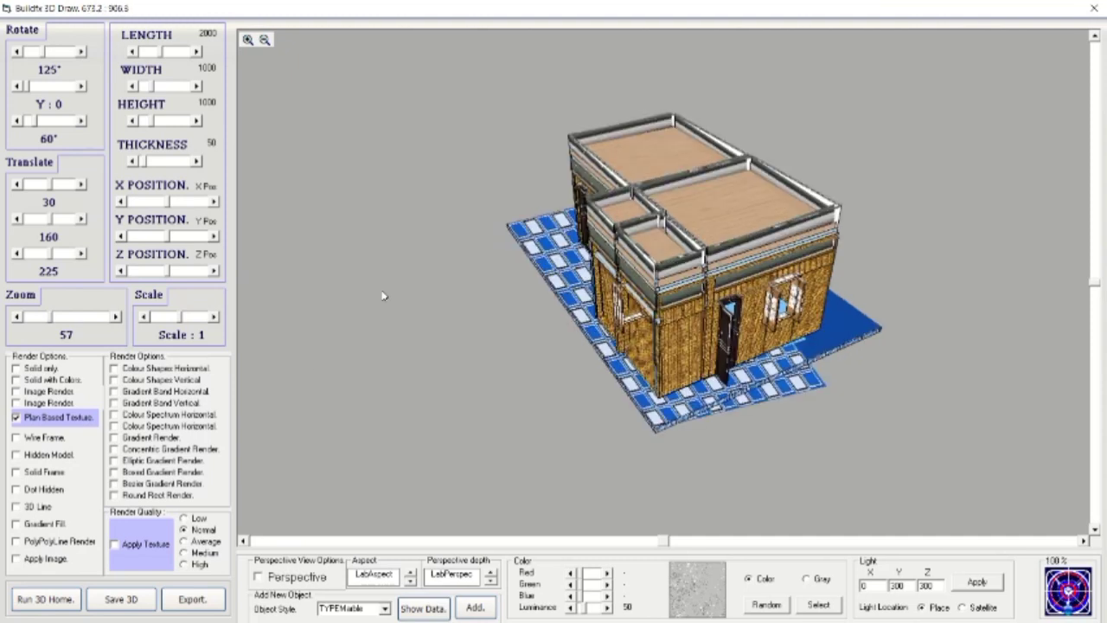
click(1094, 10)
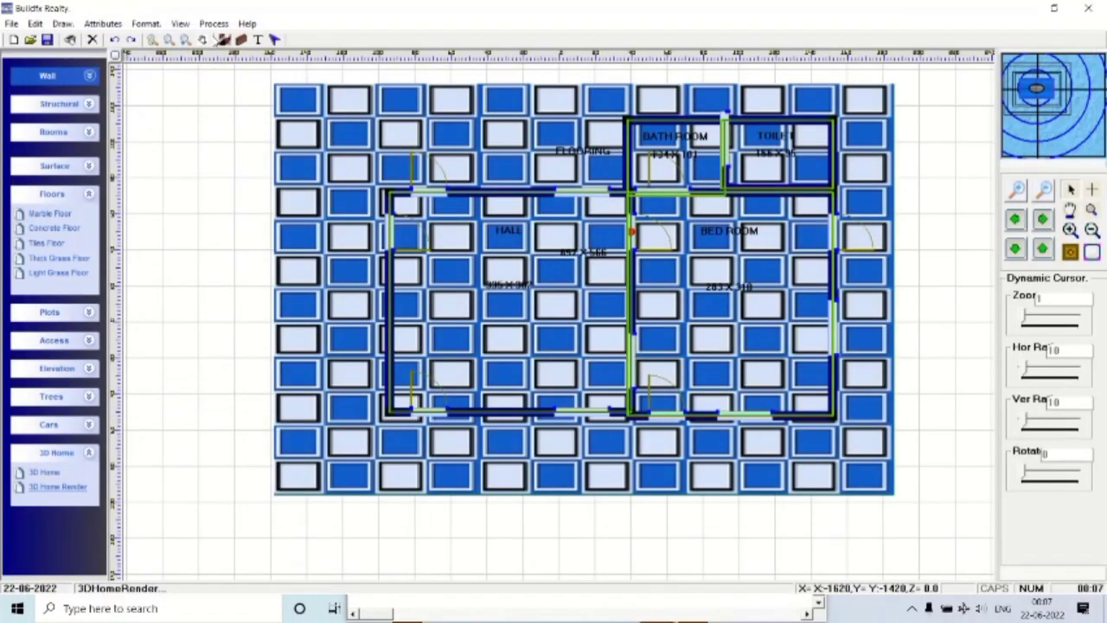
Set the building to 2 floors in Options and Settings.
click(179, 23)
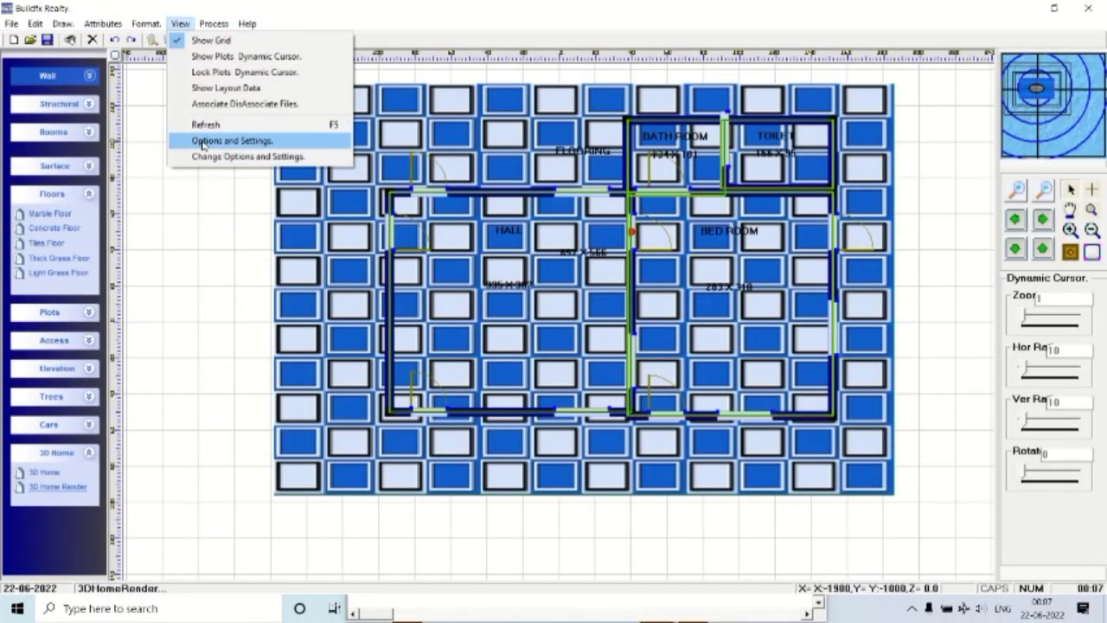
click(203, 141)
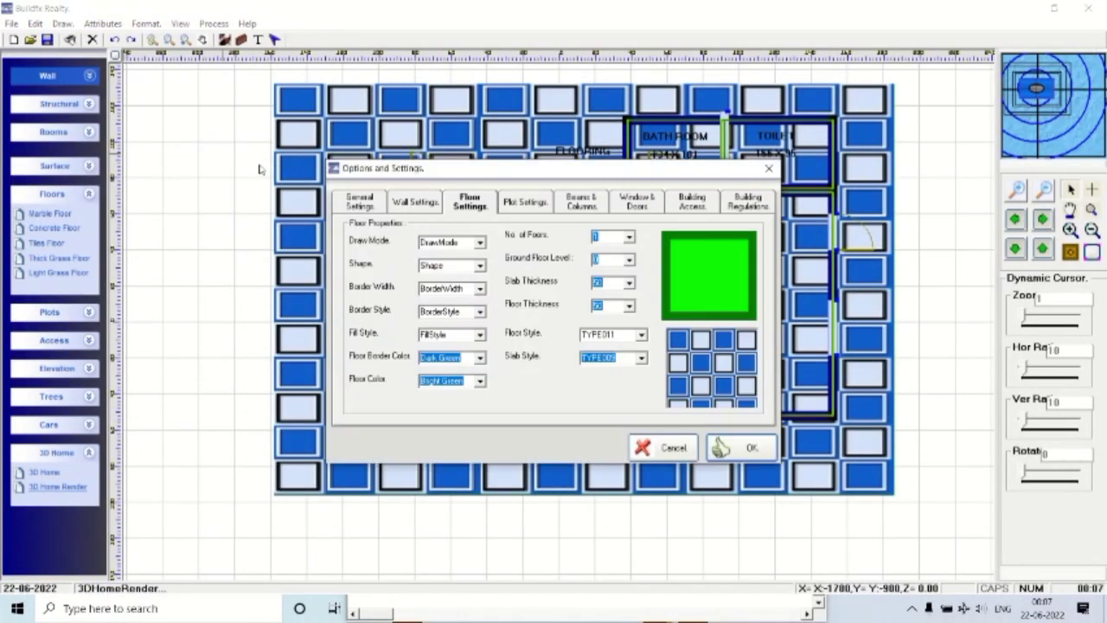
click(630, 239)
click(605, 259)
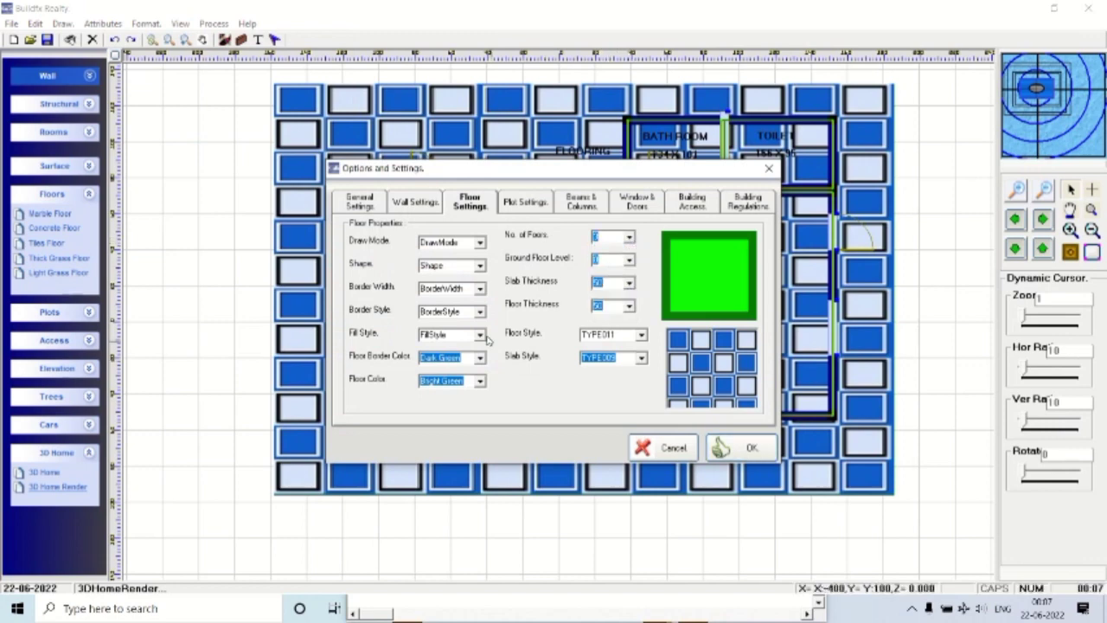
Set Main Wall Style to Type026 and the parapet walls to red brick, then apply.
click(415, 201)
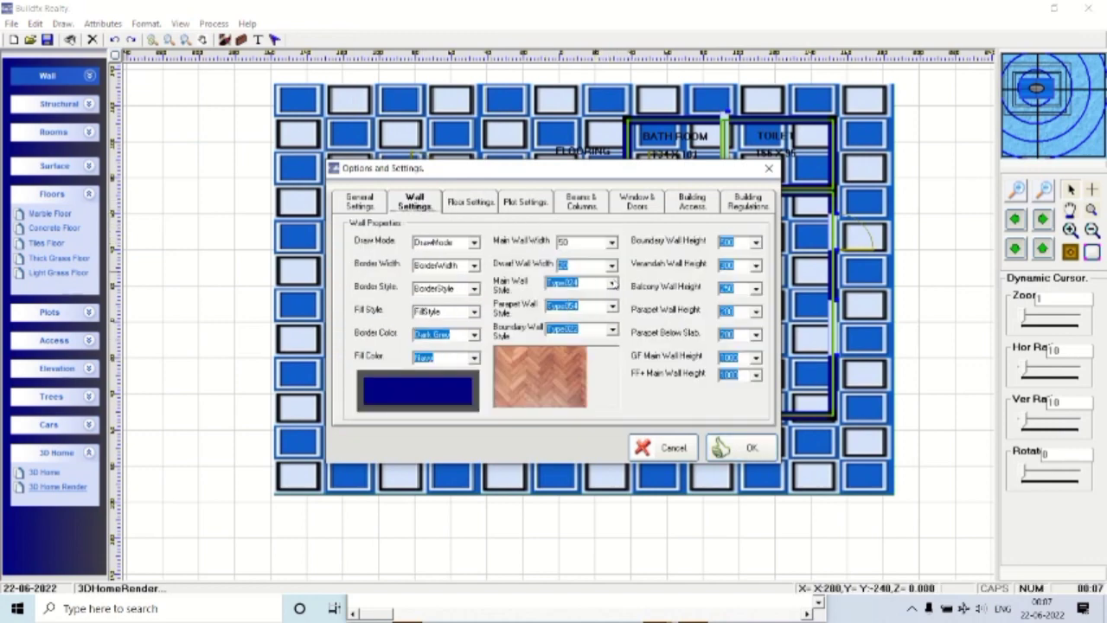
click(599, 282)
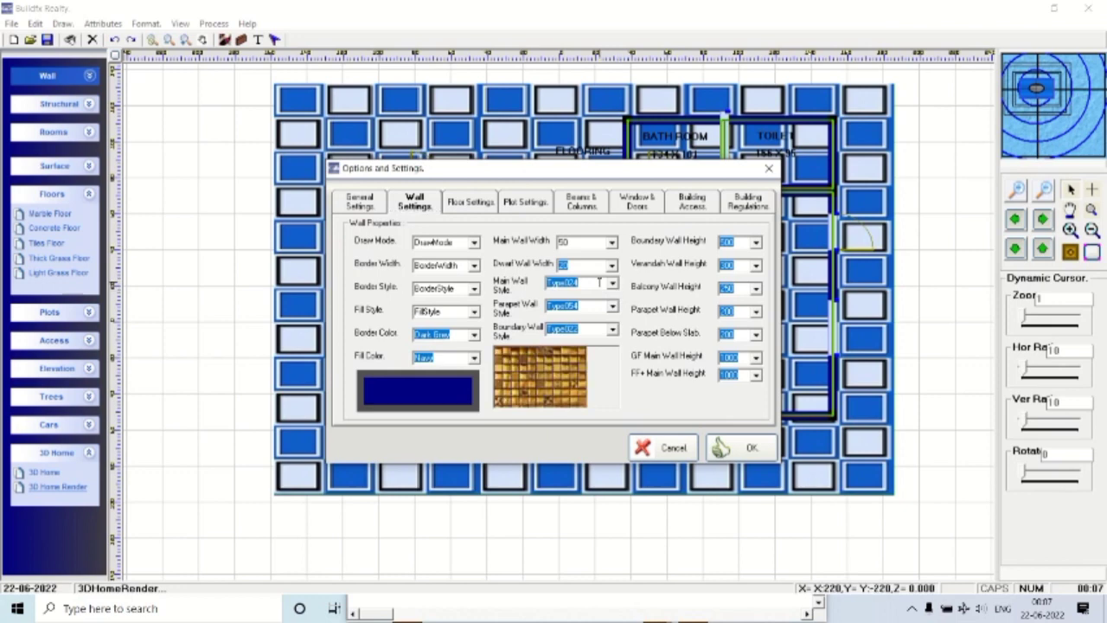
key(Down)
key(Down)
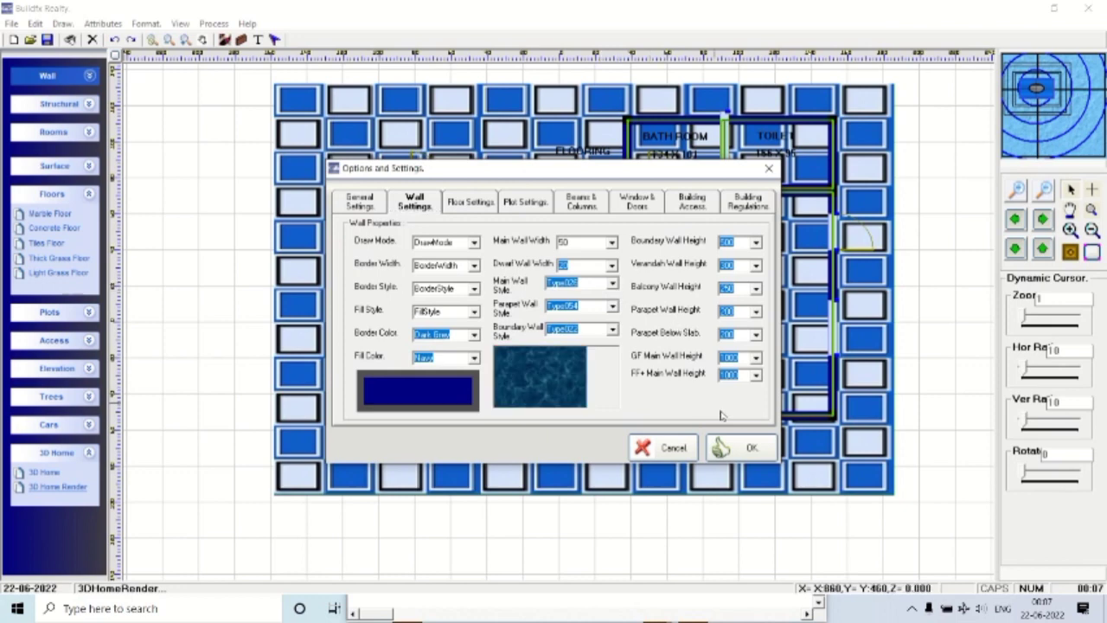
click(584, 308)
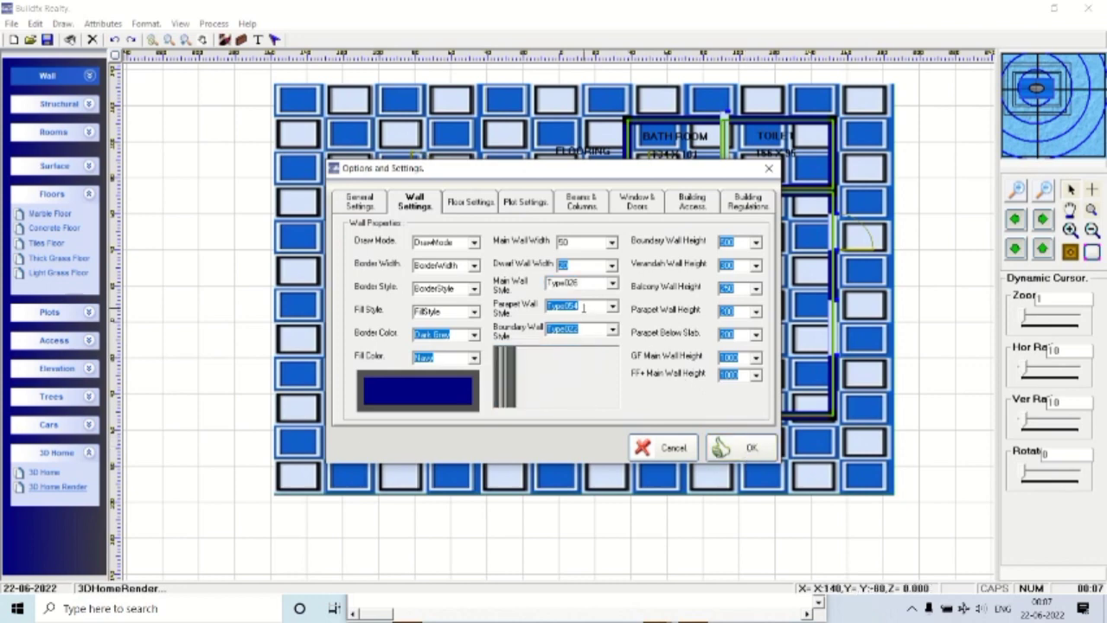
key(Down)
key(Down)
key(Down)
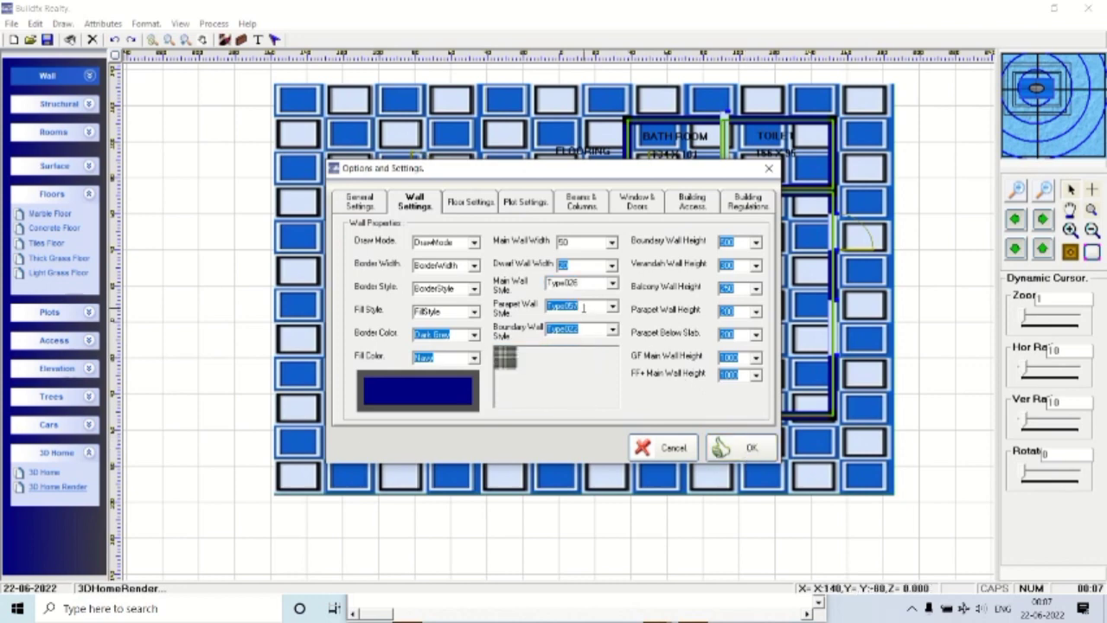
key(Down)
key(Down)
key(Down)
key(Down)
key(Down)
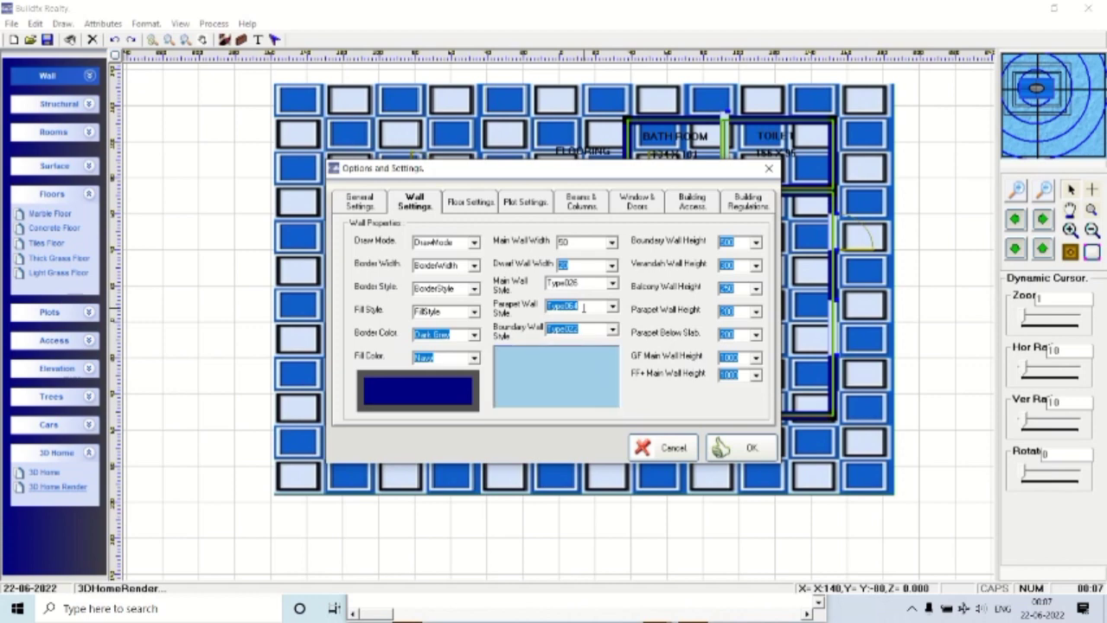
key(Down)
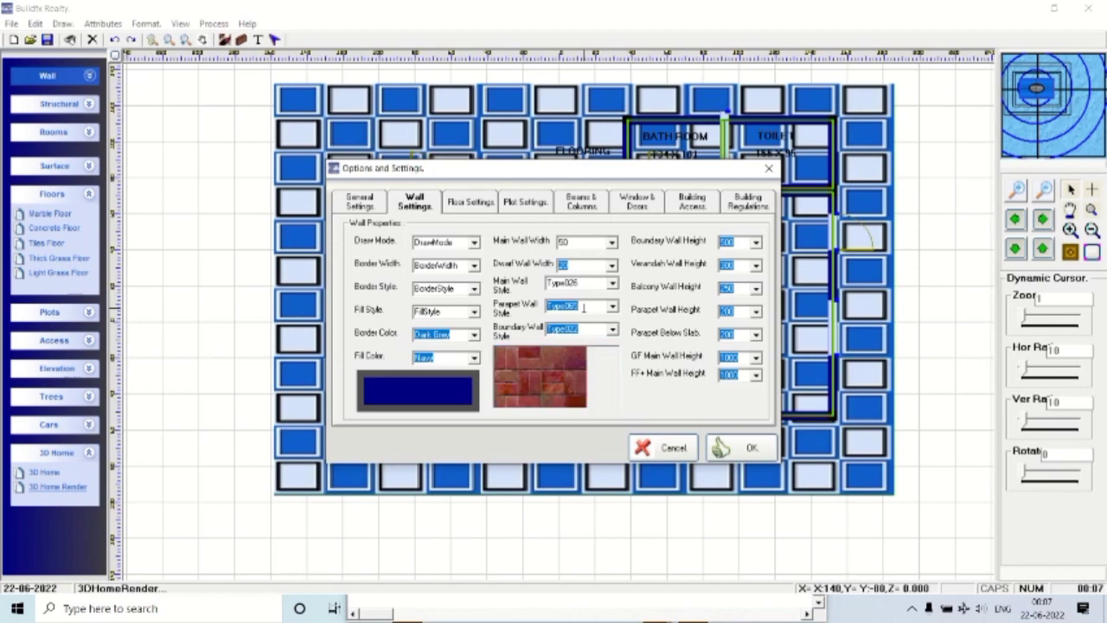
click(744, 447)
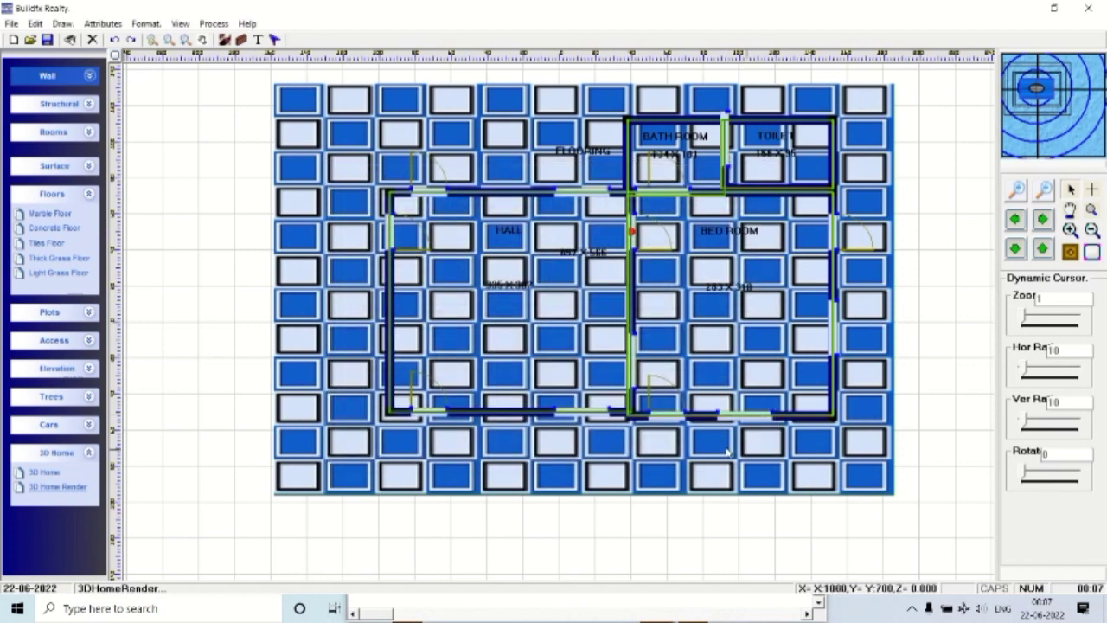
Render the house in 3D at zoom 60 with applied textures at Medium quality.
click(65, 487)
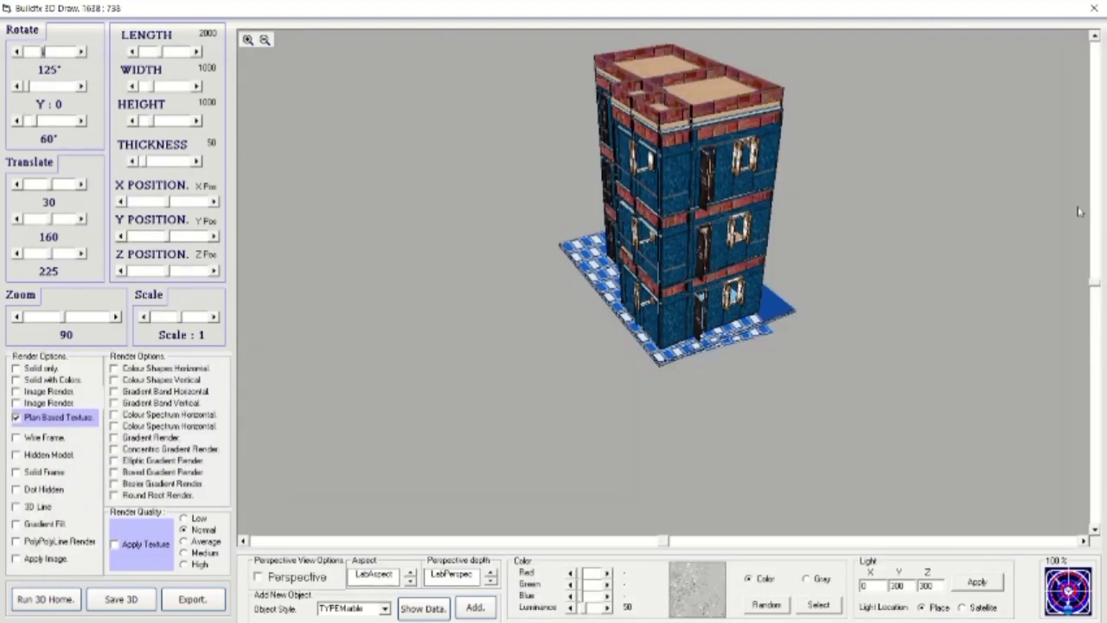
drag(1094, 286, 1095, 256)
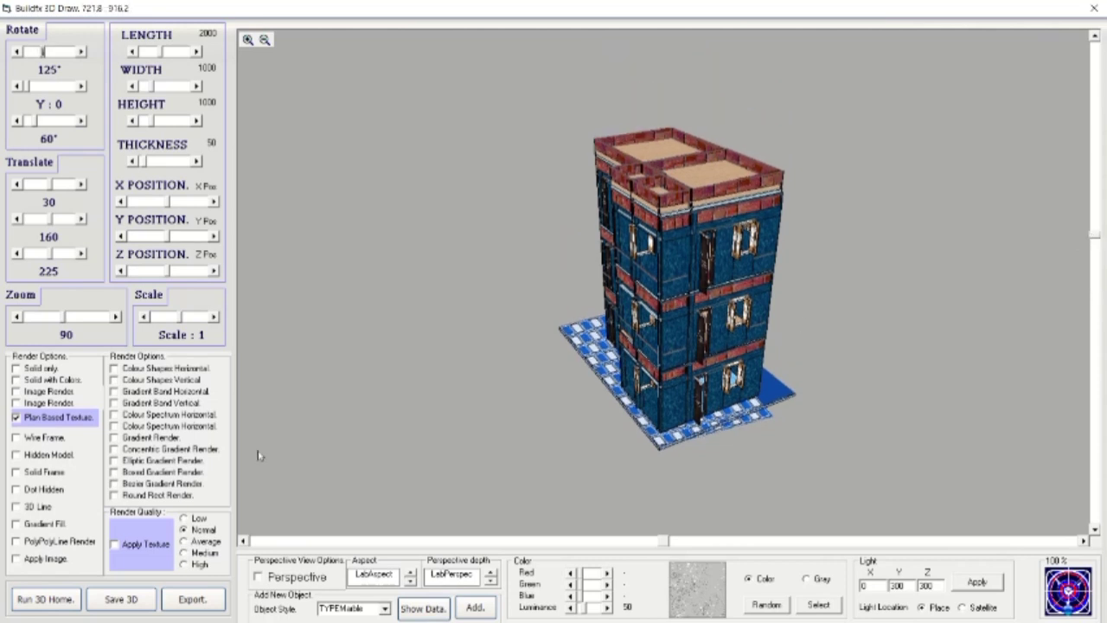
drag(66, 321, 54, 320)
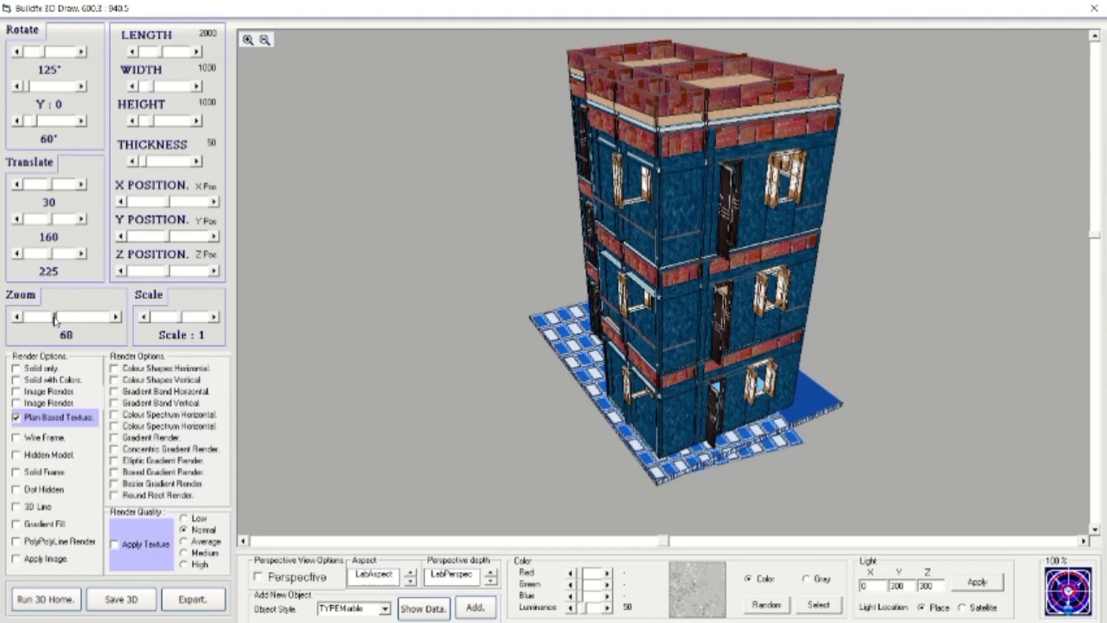
click(1095, 232)
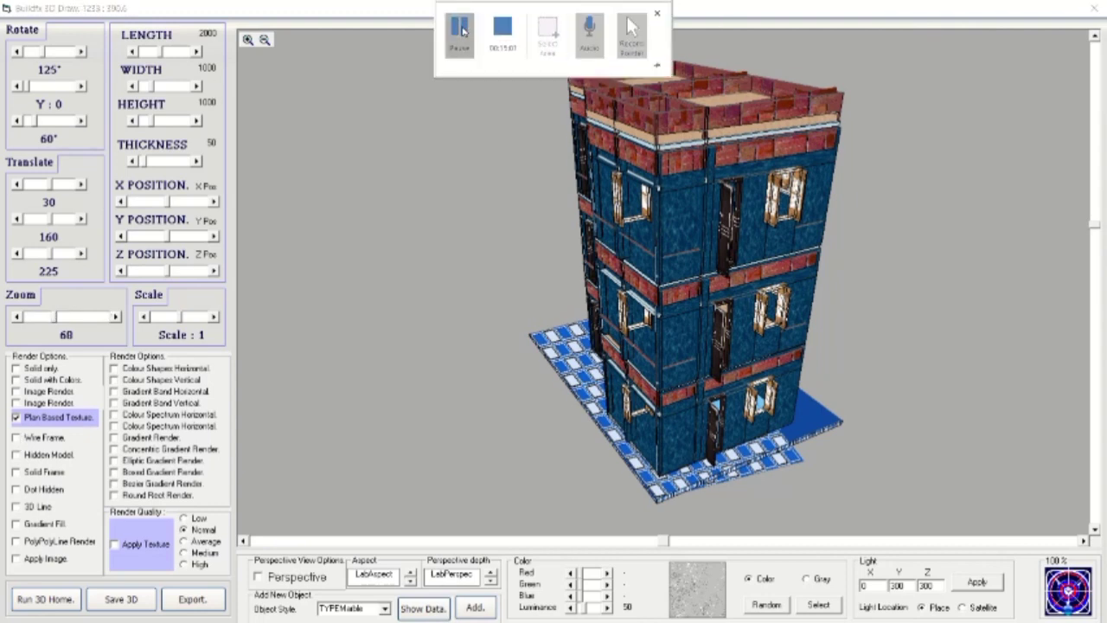
click(464, 29)
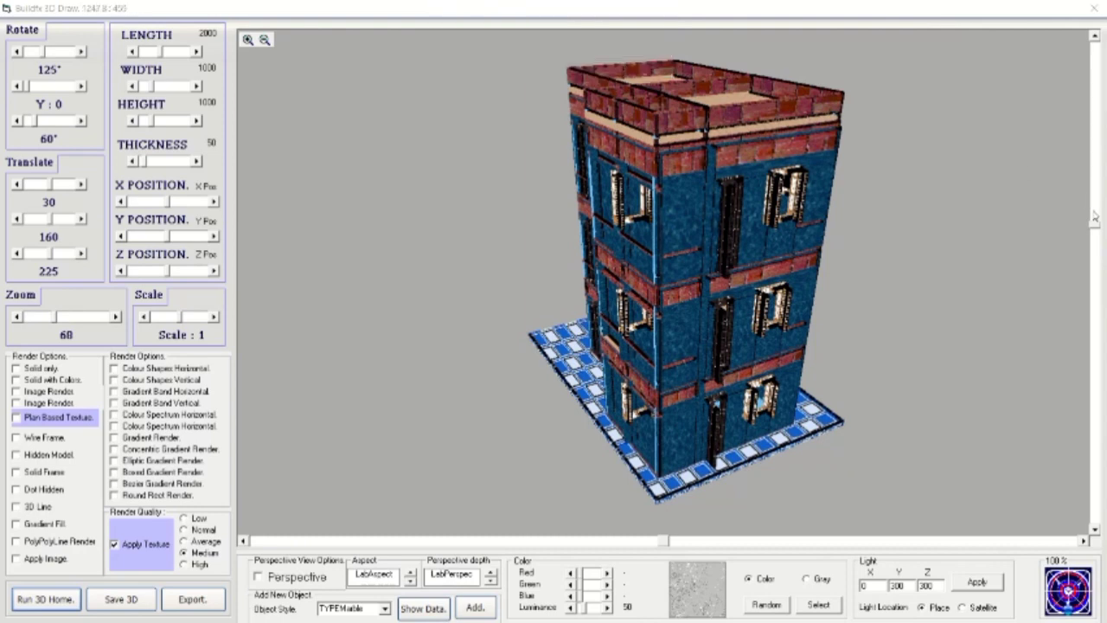
drag(1096, 227, 1096, 212)
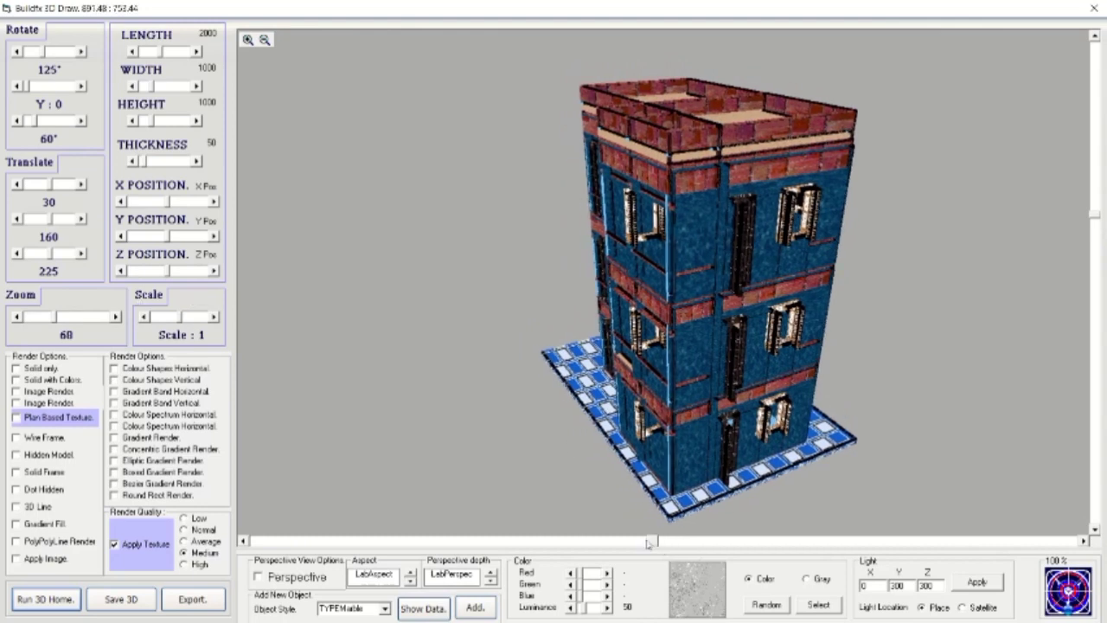
drag(664, 543, 725, 543)
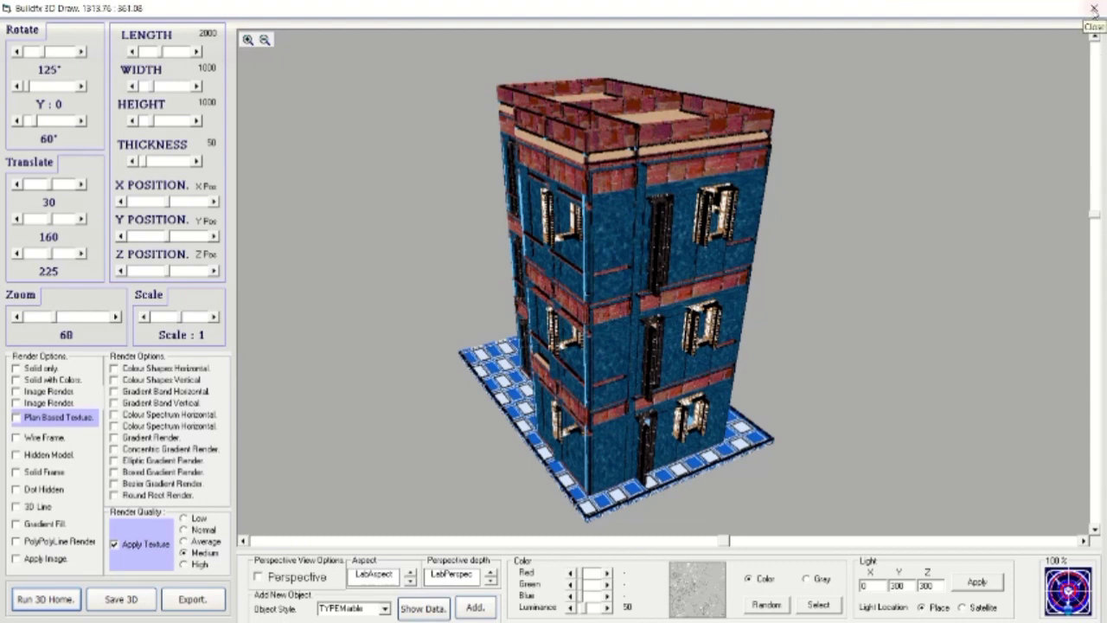
Close the 3D building view, minimize Visual Basic and File Explorer, and return to Buildfx Realty.
click(1094, 9)
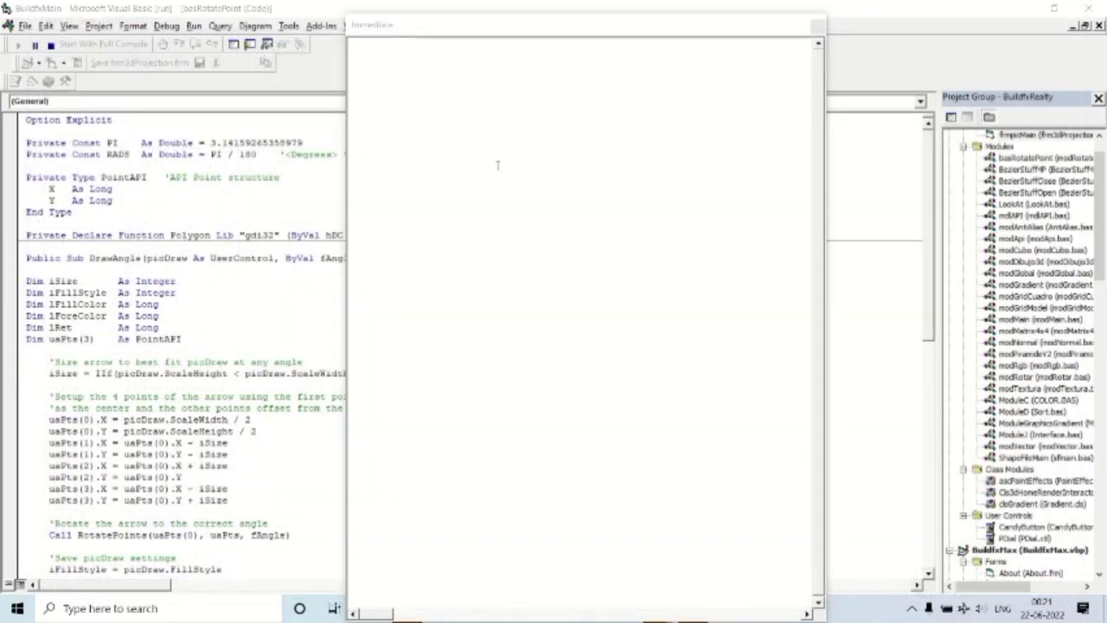
click(1053, 8)
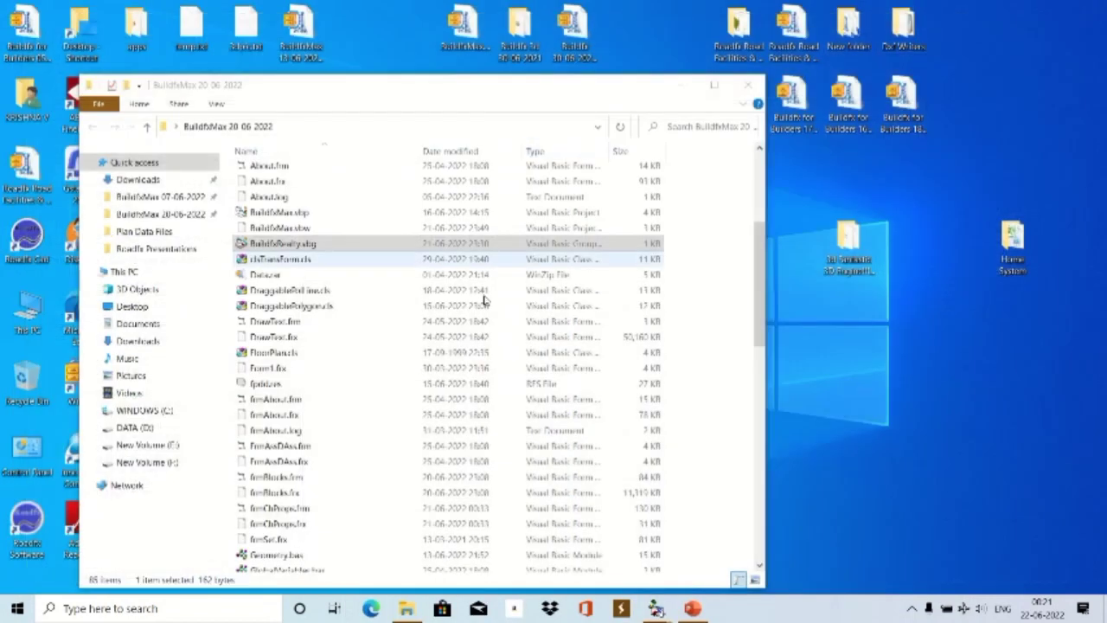
click(681, 84)
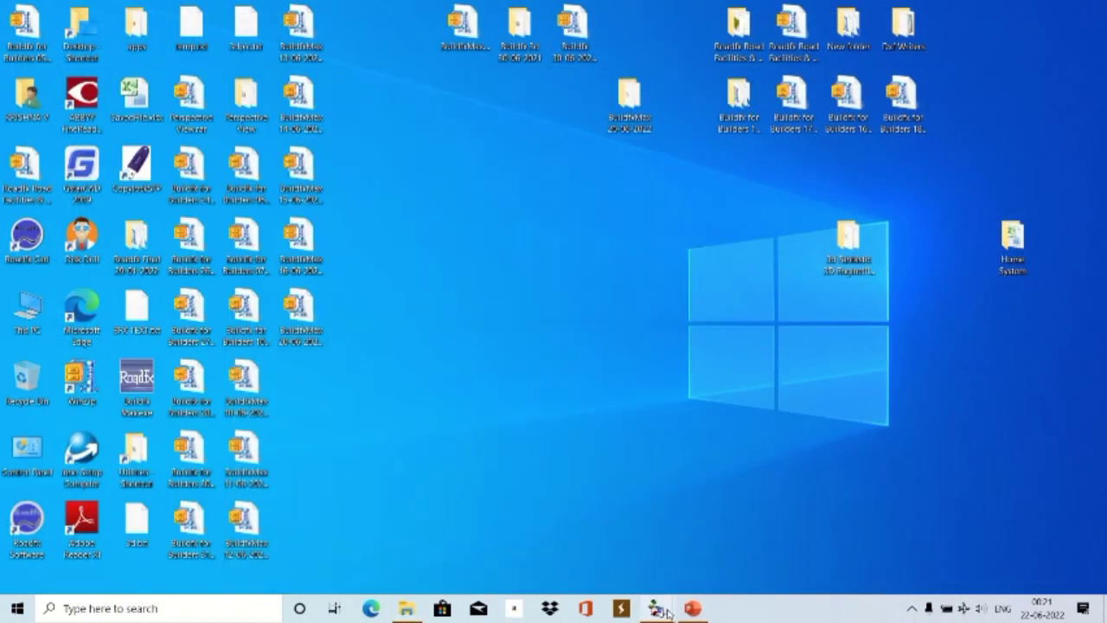
click(691, 610)
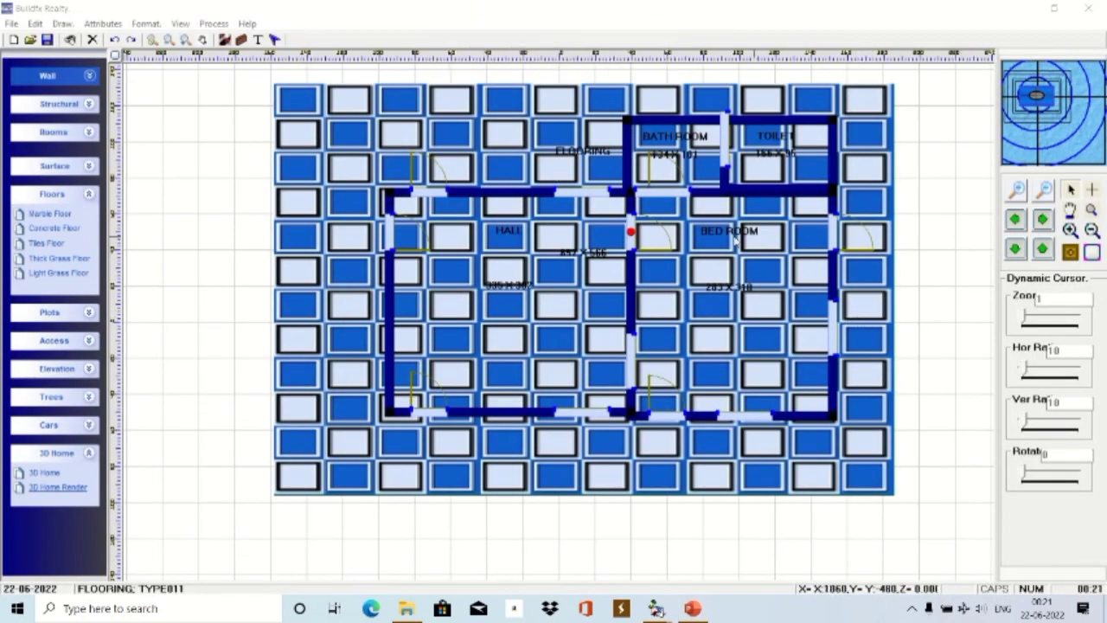
Delete the blue-and-white tiled flooring slab from under the four-room plan.
click(110, 320)
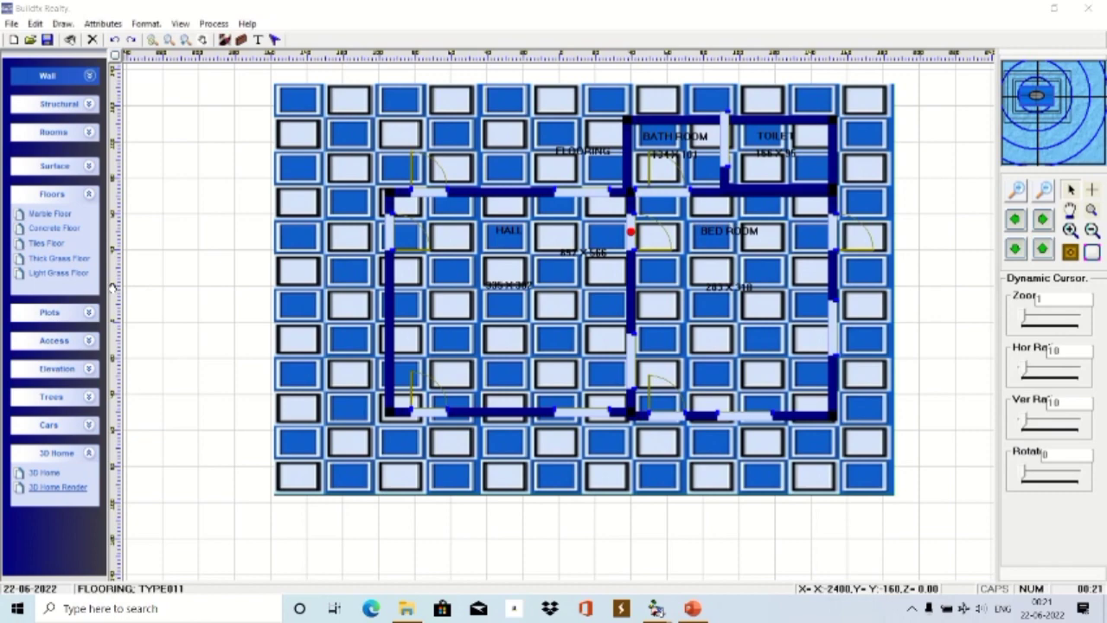
click(881, 248)
right_click(880, 247)
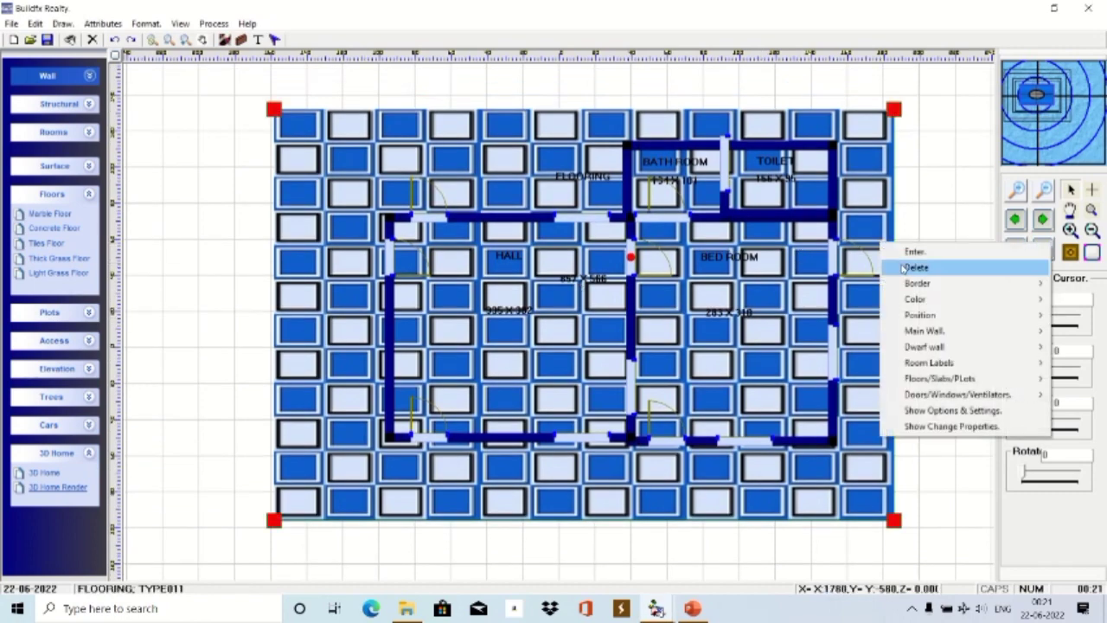
click(915, 267)
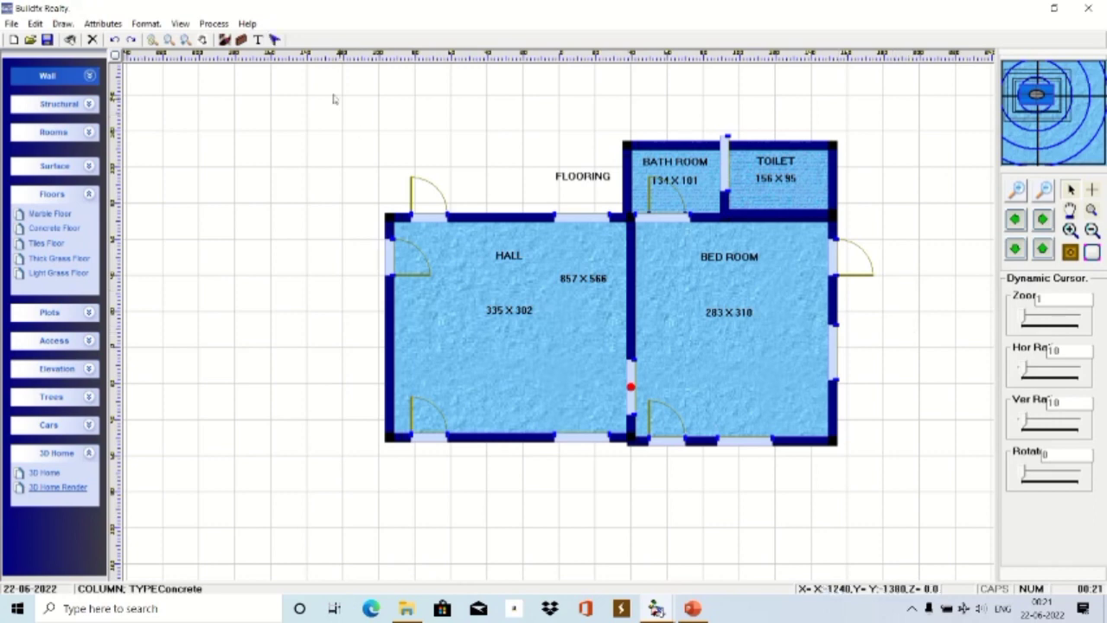
Draw a horizontal main wall above the plan, shortened to end at the toilet's right edge.
click(274, 39)
click(89, 76)
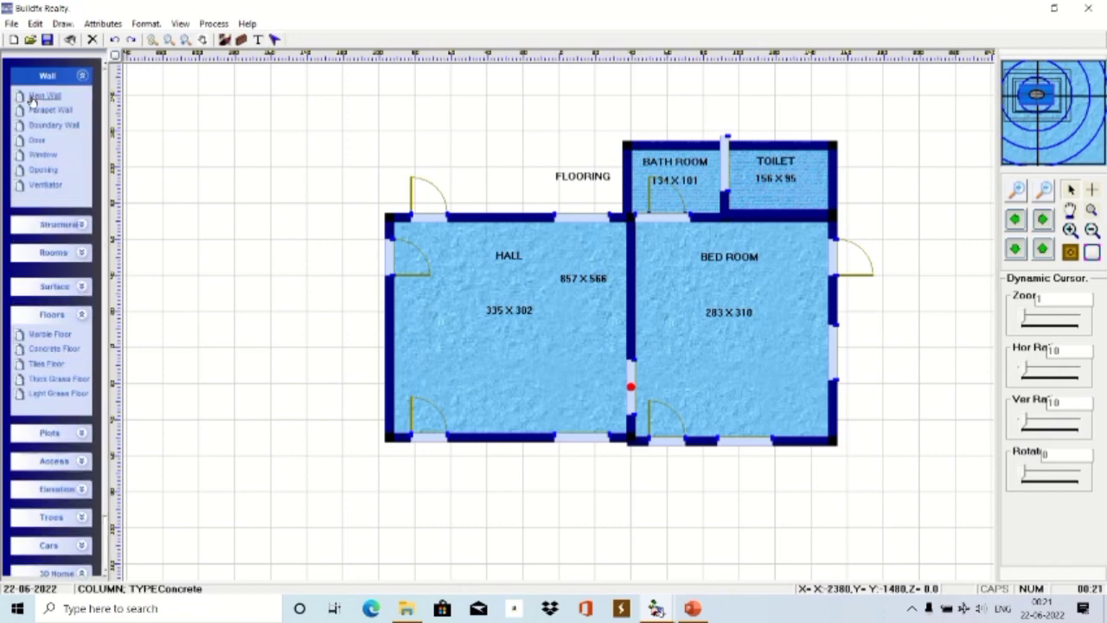
click(45, 95)
drag(395, 128, 891, 129)
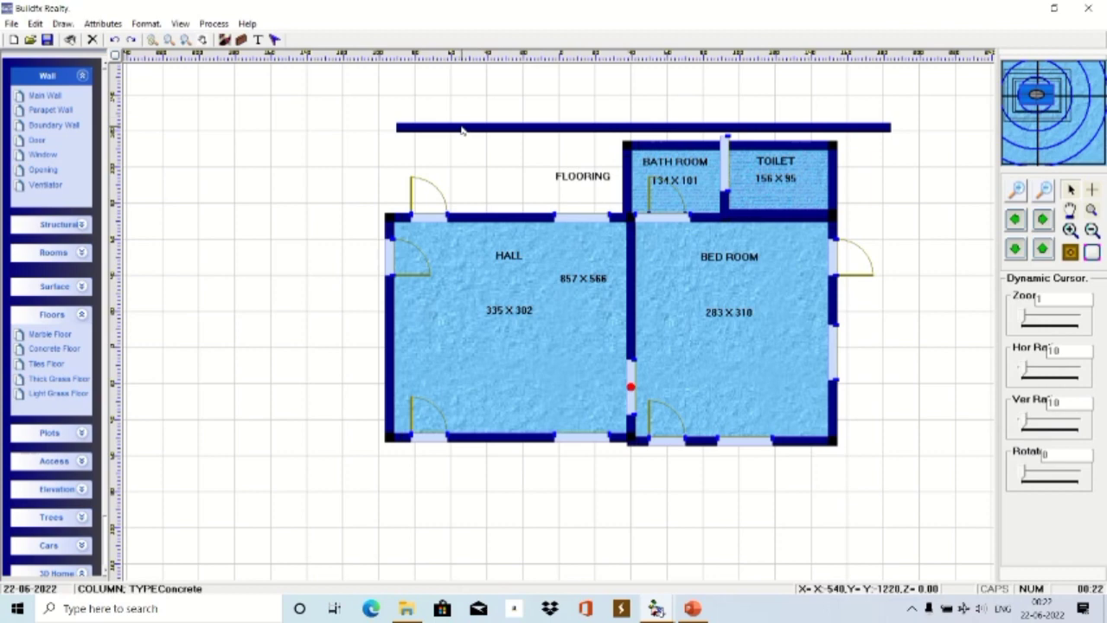
click(856, 130)
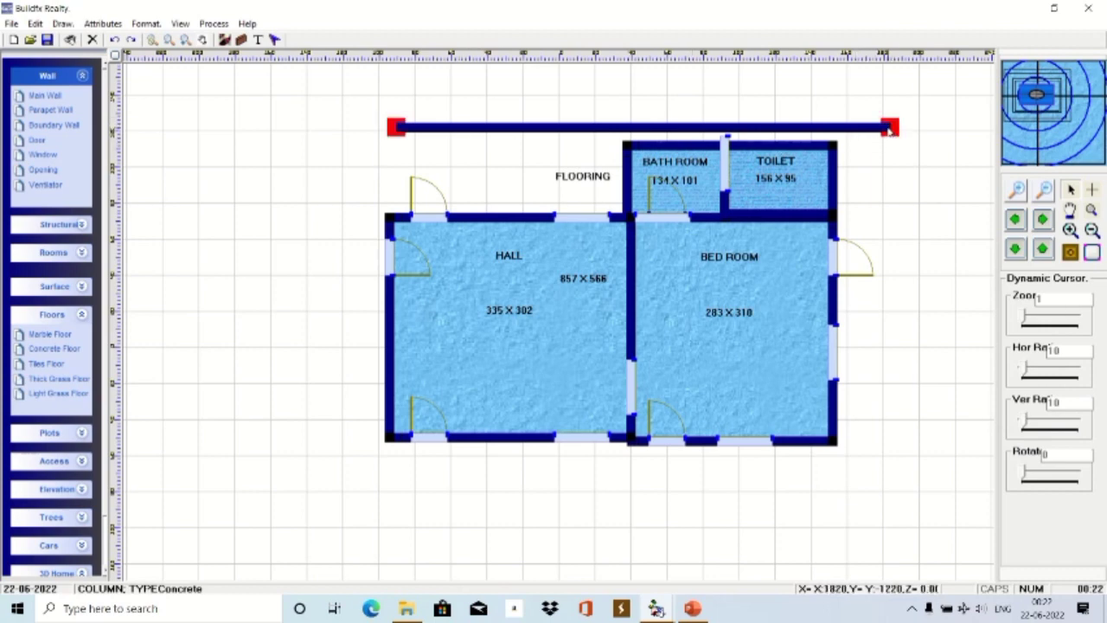
drag(891, 128, 838, 129)
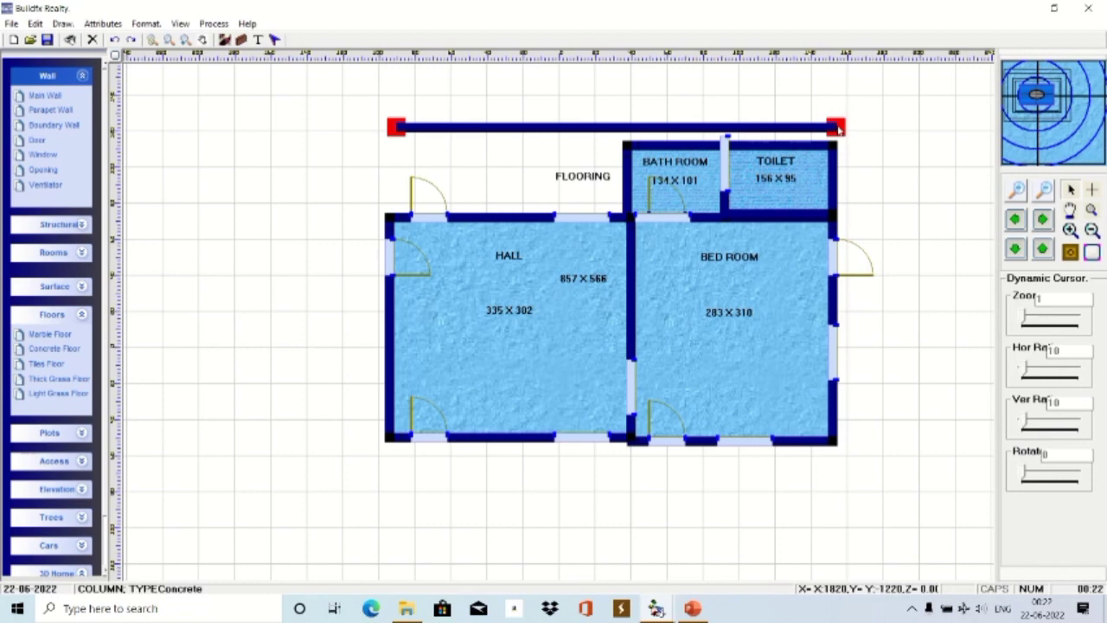
click(907, 178)
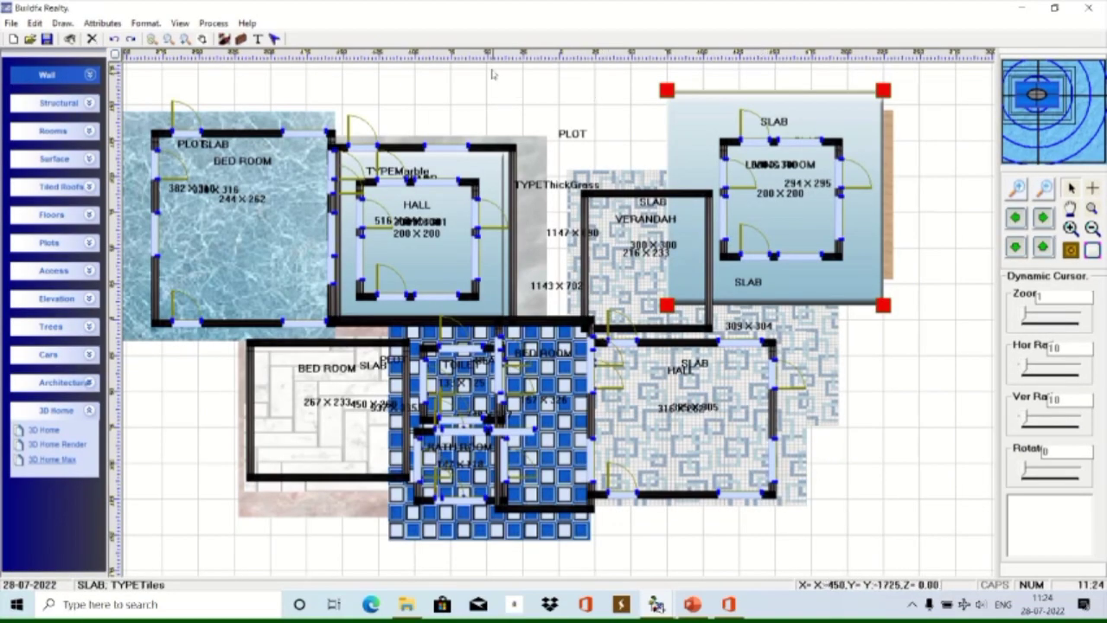
Pan the multi-room plan slightly right and launch it in 3D Home Max.
drag(489, 55, 596, 79)
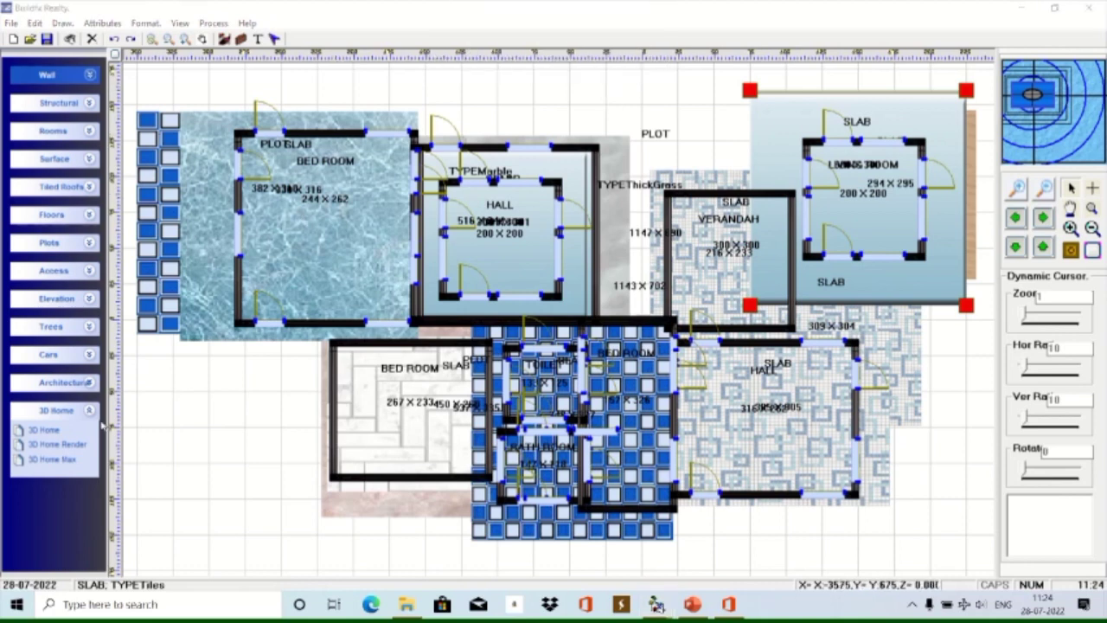
click(66, 463)
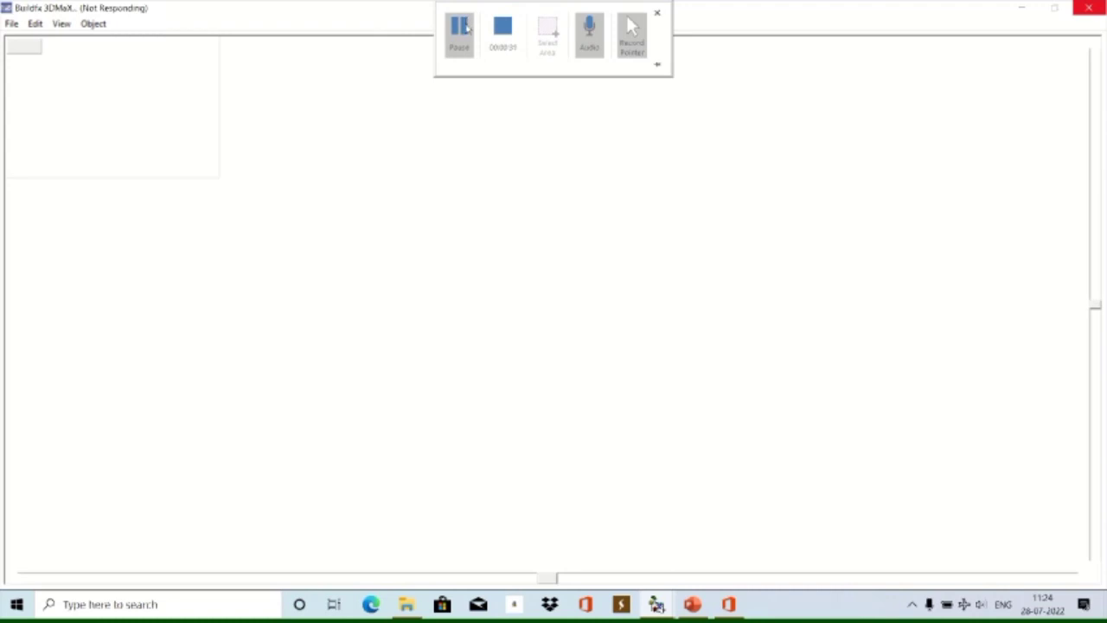
Pan the plan, expand the 3D Home panel, and relaunch 3D Home Max to render it.
click(463, 29)
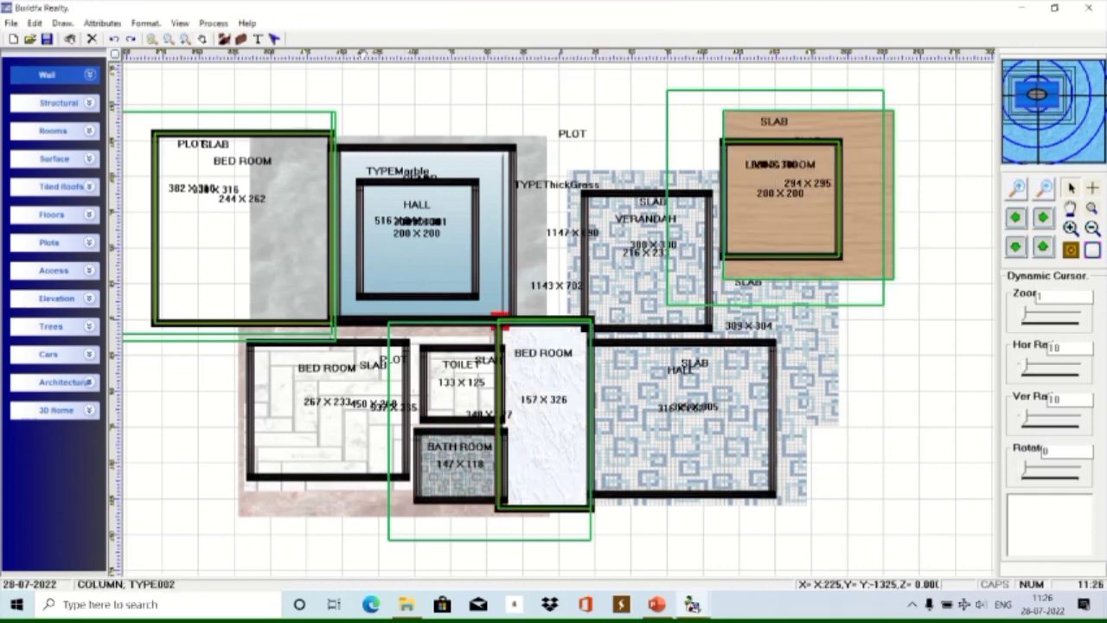
key(Left)
key(Left)
key(Left)
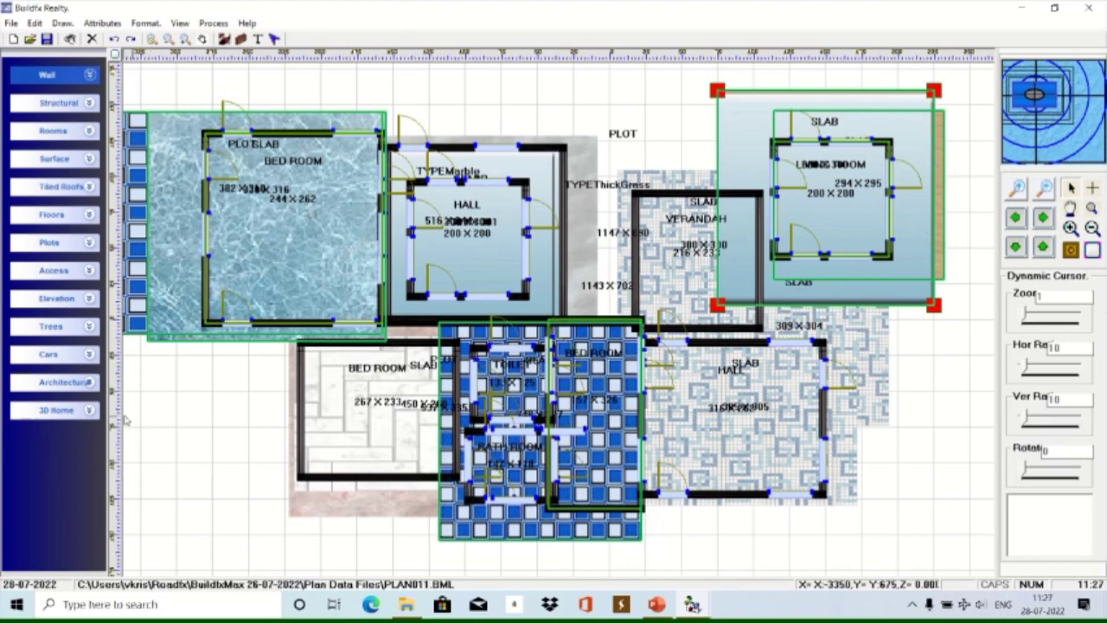
click(90, 411)
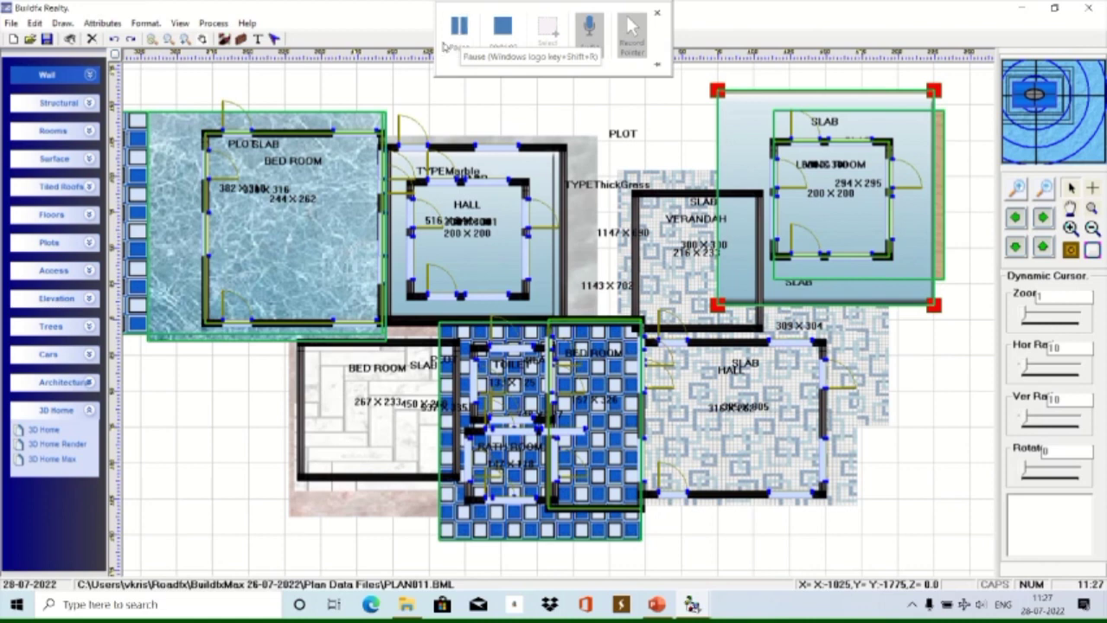
click(65, 461)
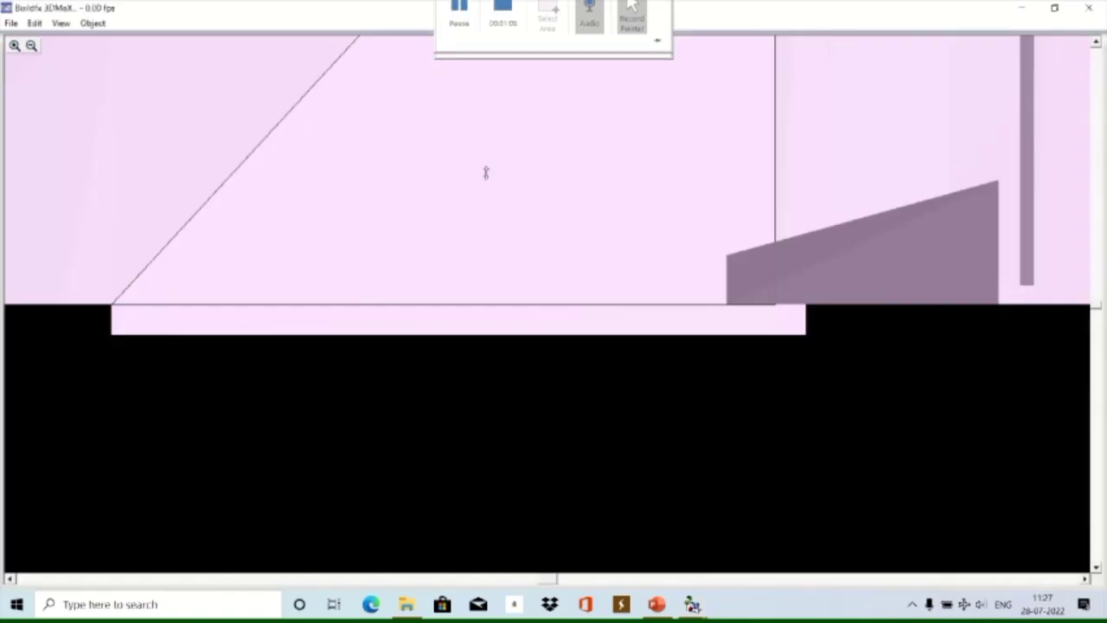
Orbit around the house model and switch the display to View > Outlined.
mouse_move(485, 173)
mouse_down()
mouse_move(600, 369)
mouse_move(645, 478)
mouse_move(543, 212)
mouse_move(521, 192)
mouse_move(548, 316)
mouse_move(566, 326)
mouse_move(452, 77)
mouse_up()
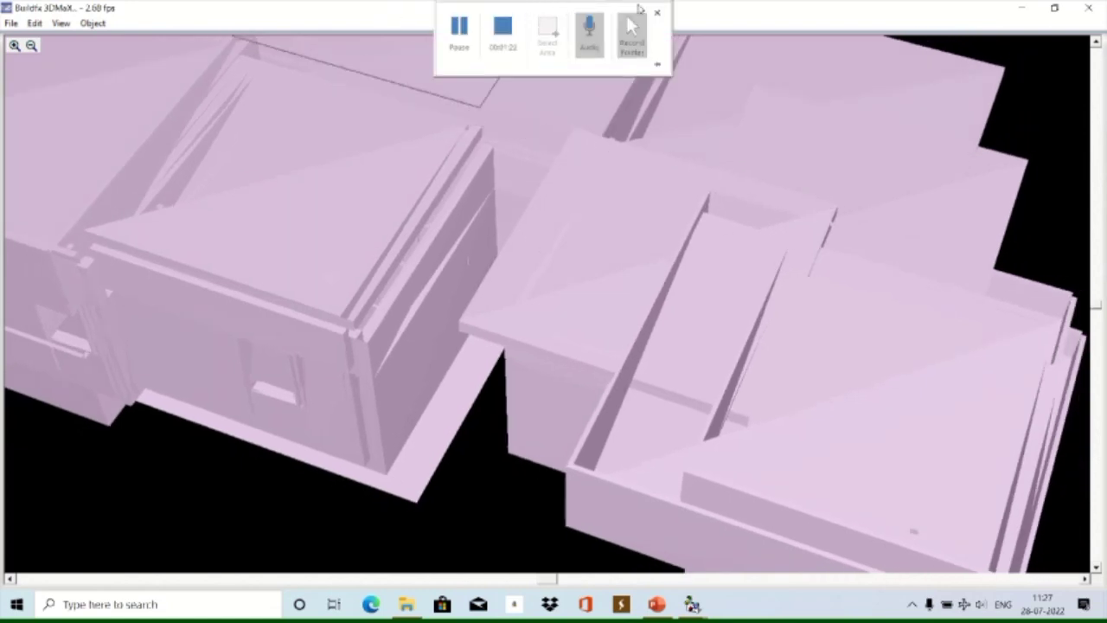
click(563, 218)
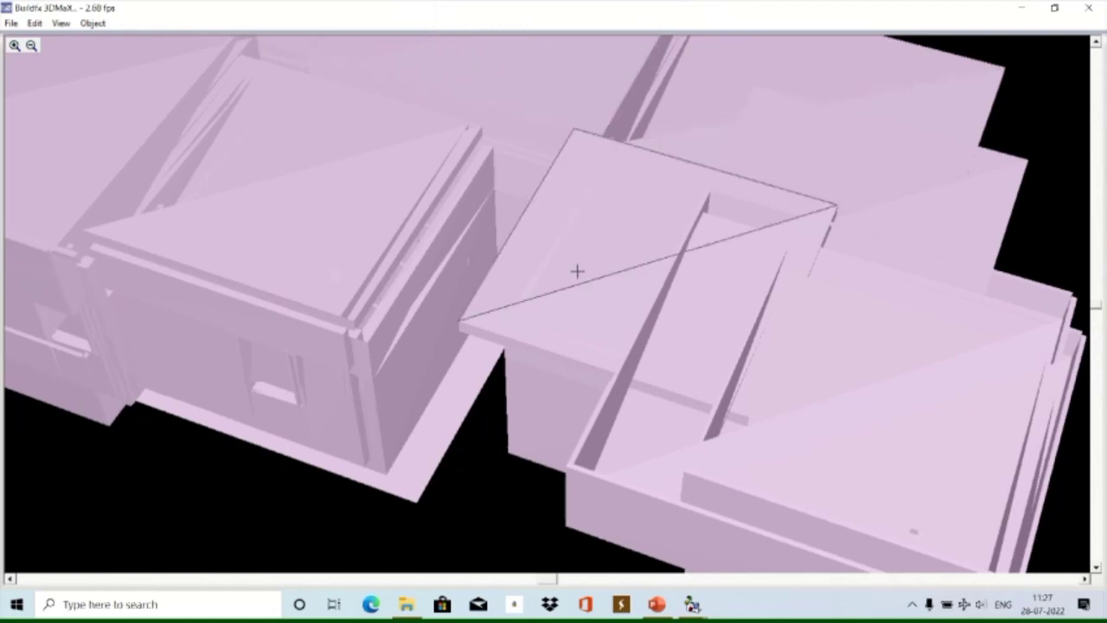
drag(580, 271, 603, 270)
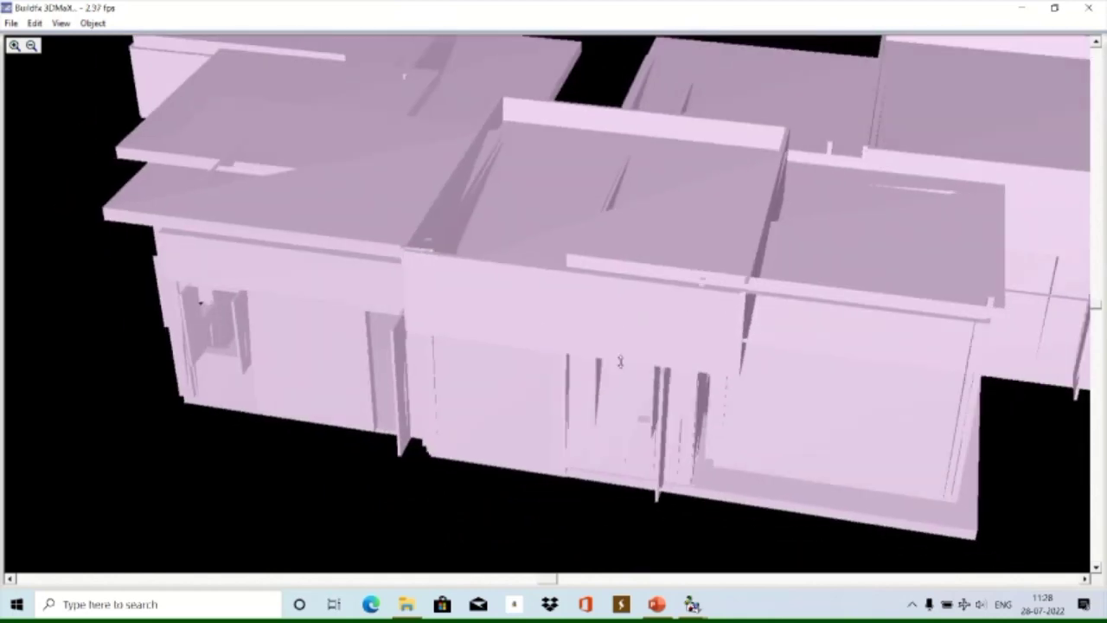
mouse_move(603, 270)
mouse_down()
mouse_move(623, 421)
mouse_move(615, 415)
mouse_up()
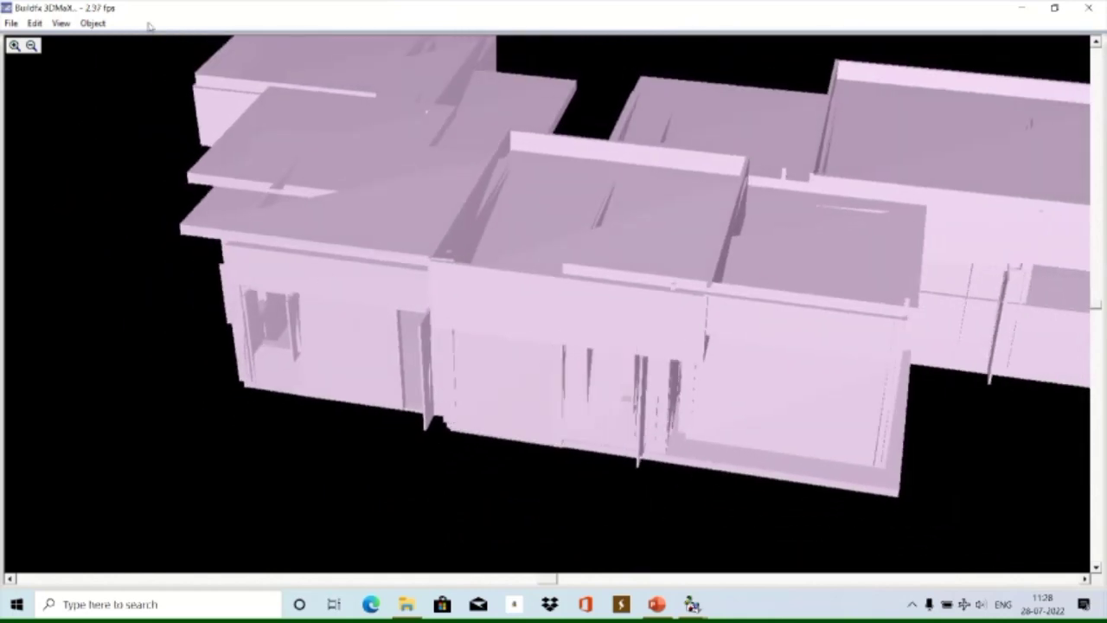
click(61, 23)
click(93, 155)
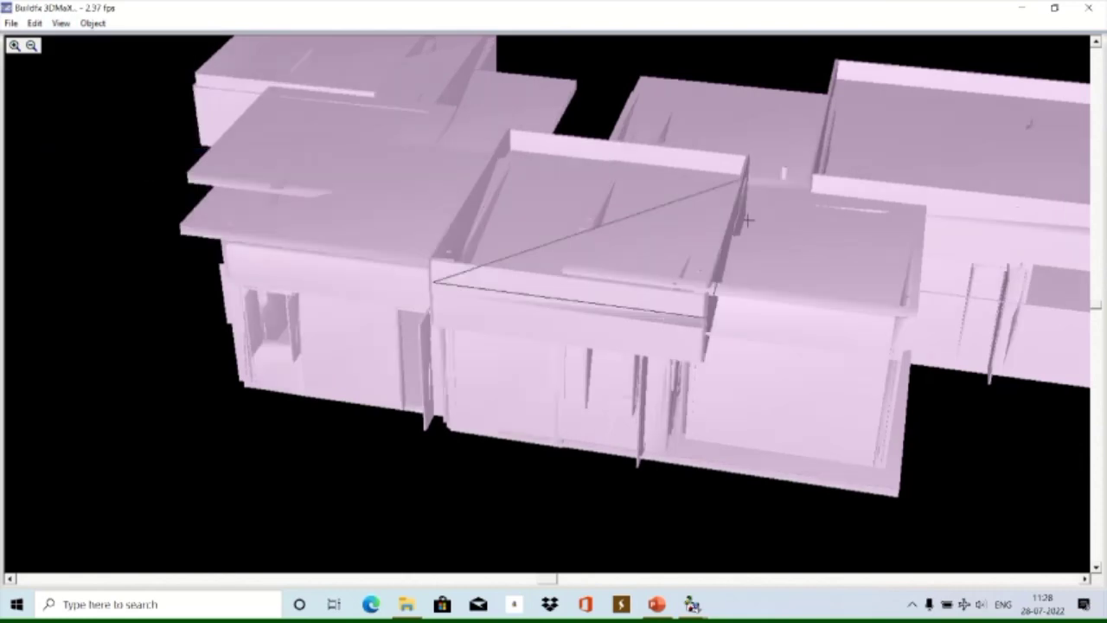
Rotate the outlined model with the arrow keys to view its facades and roofs.
key(Down)
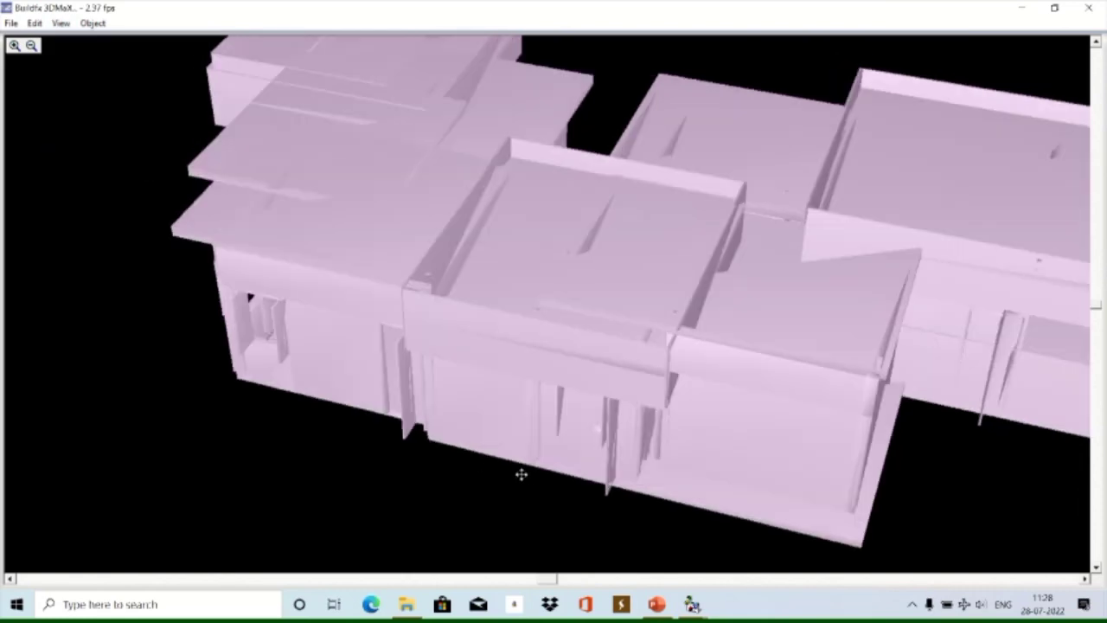
key(Down)
key(Down)
key(Down)
key(Down)
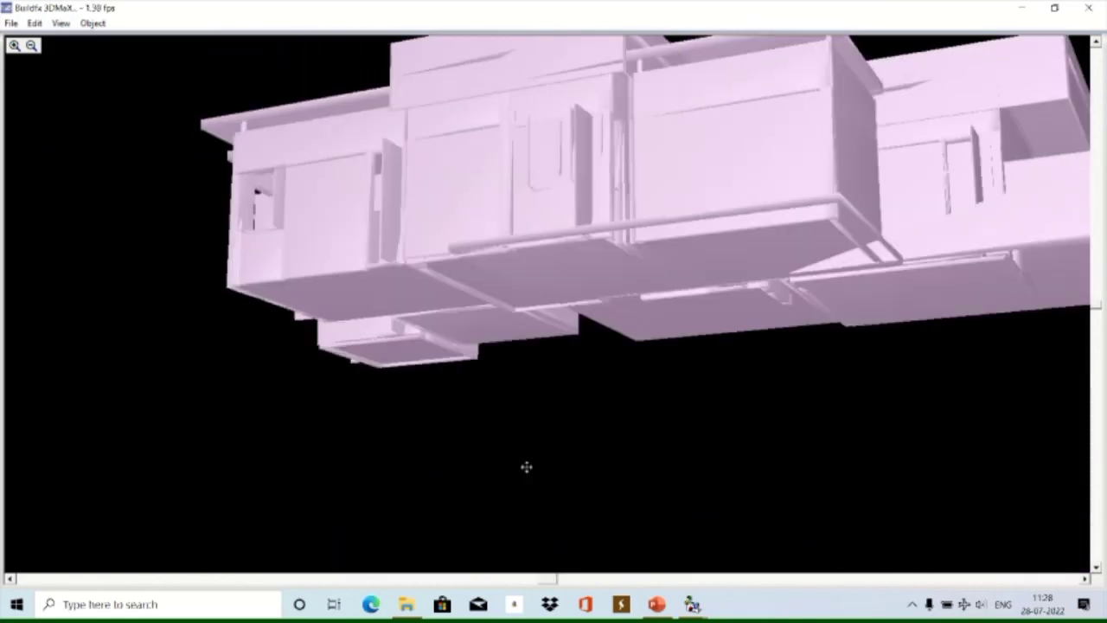
key(Up)
key(Up)
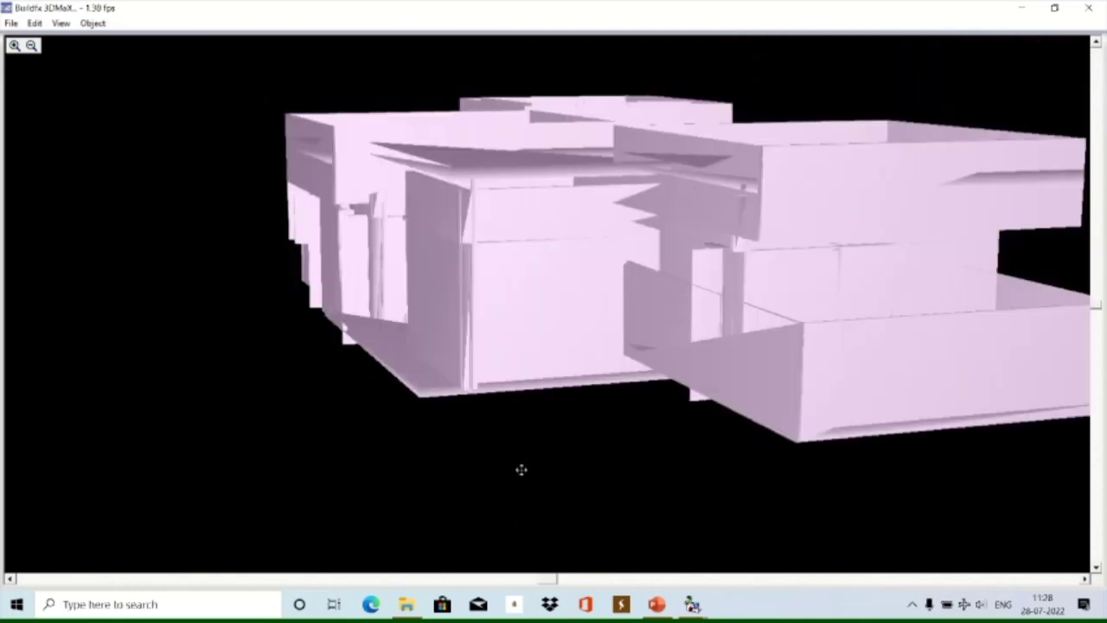
key(Left)
key(Left)
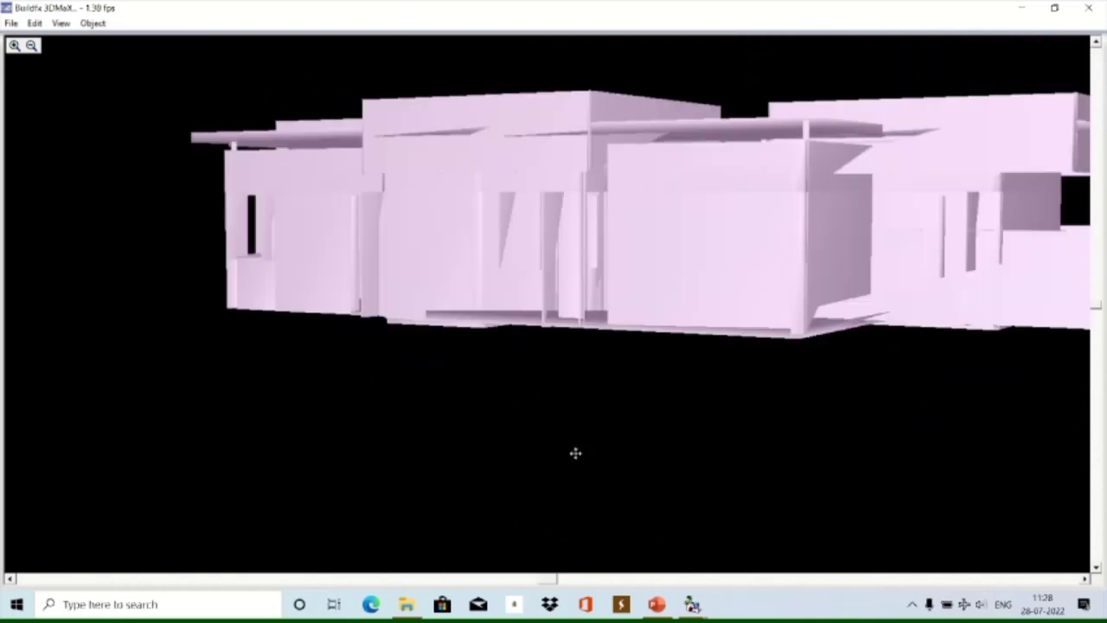
key(Up)
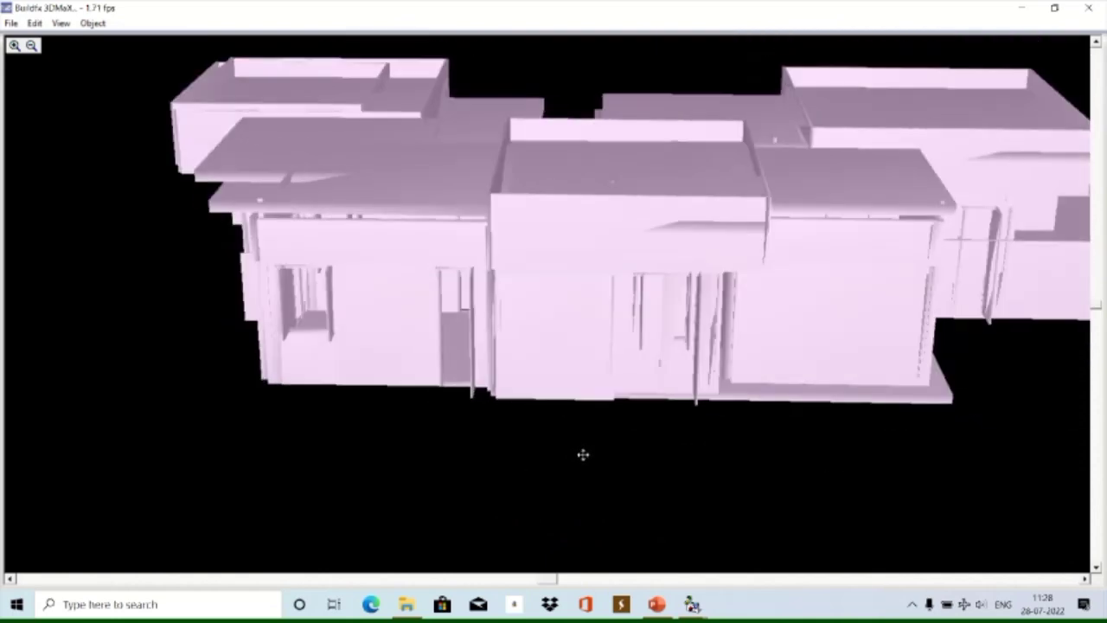
key(Left)
key(Left)
key(Left)
key(Left)
key(Down)
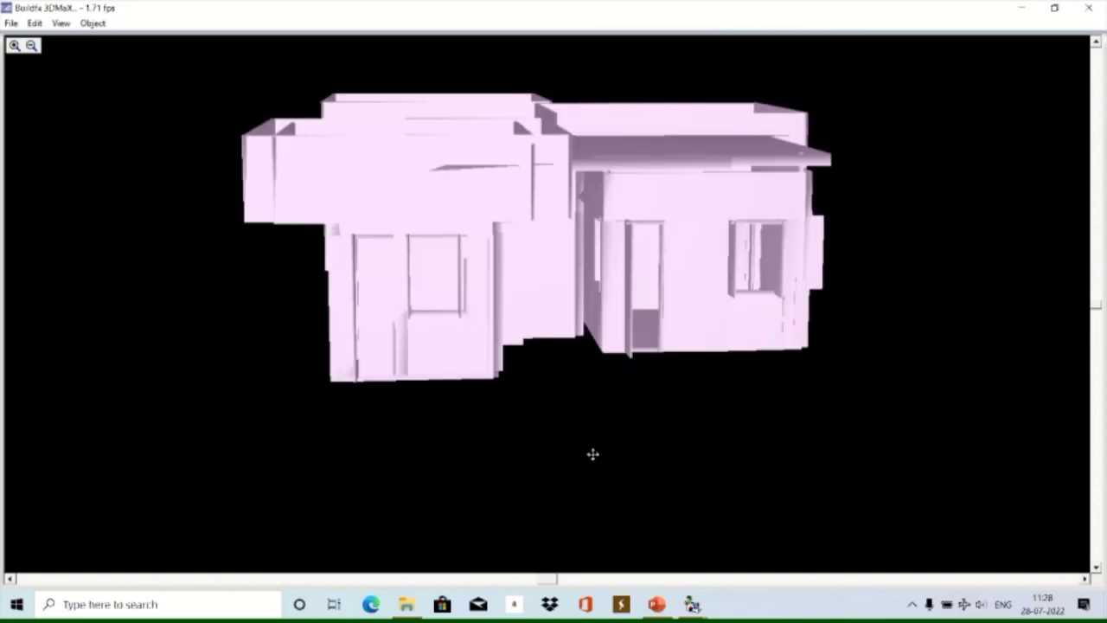
key(Up)
key(Left)
key(Down)
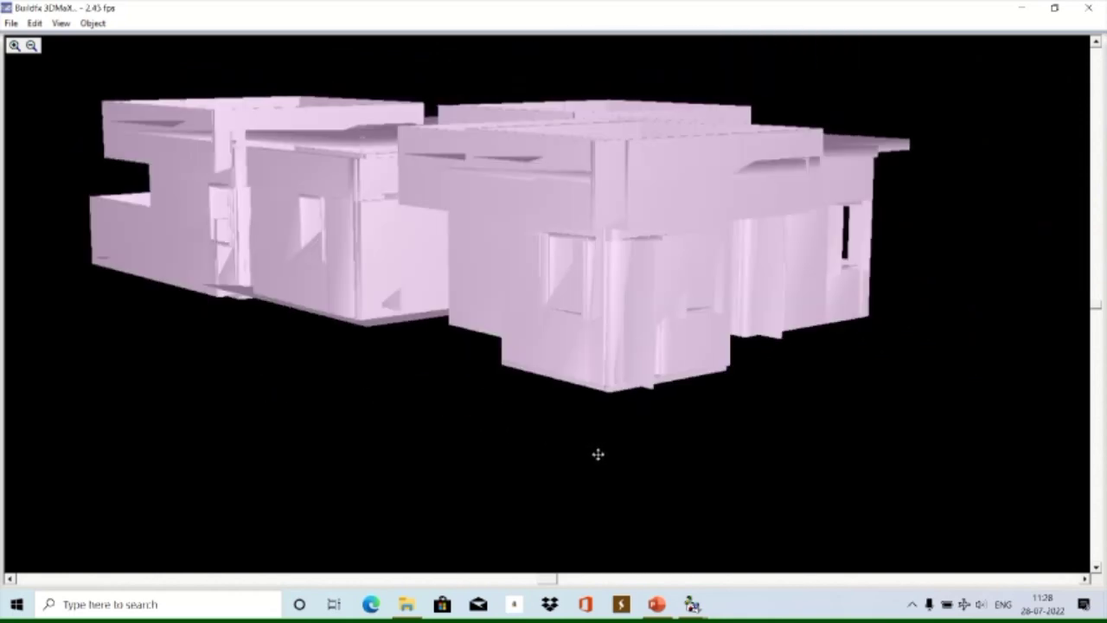
key(Left)
key(Down)
key(Left)
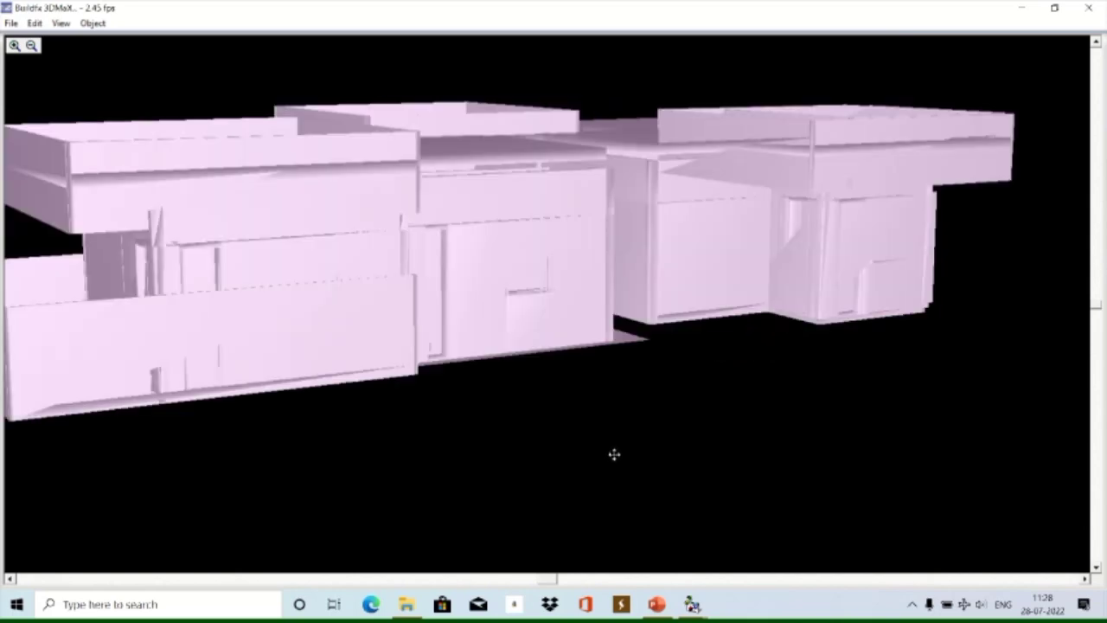
key(Left)
key(Left)
key(Up)
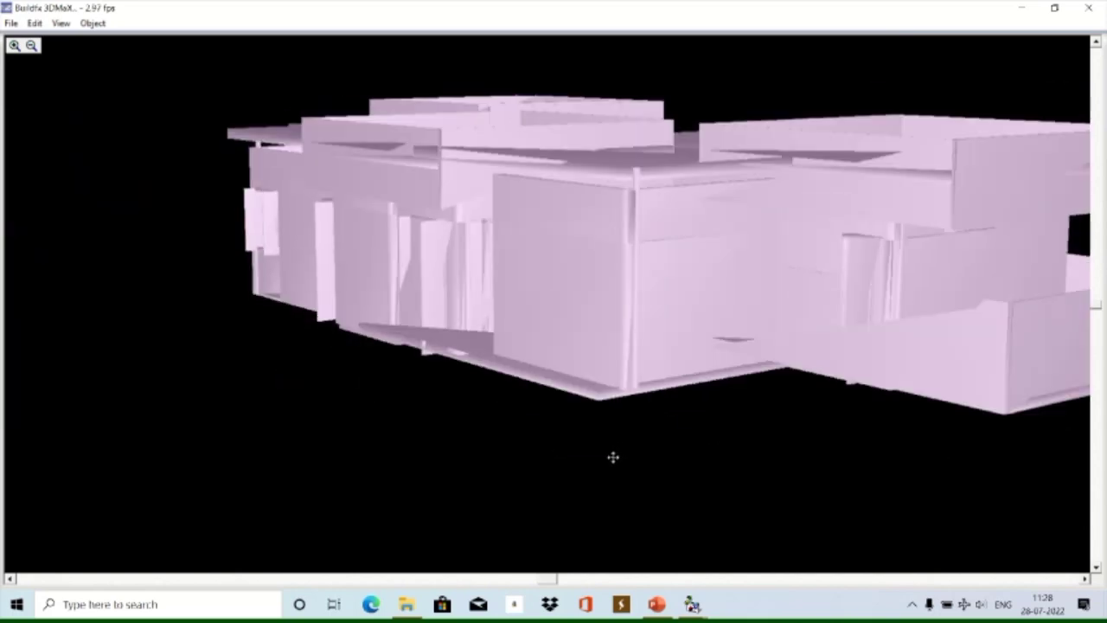
key(Up)
key(Left)
key(Left)
key(Down)
key(Down)
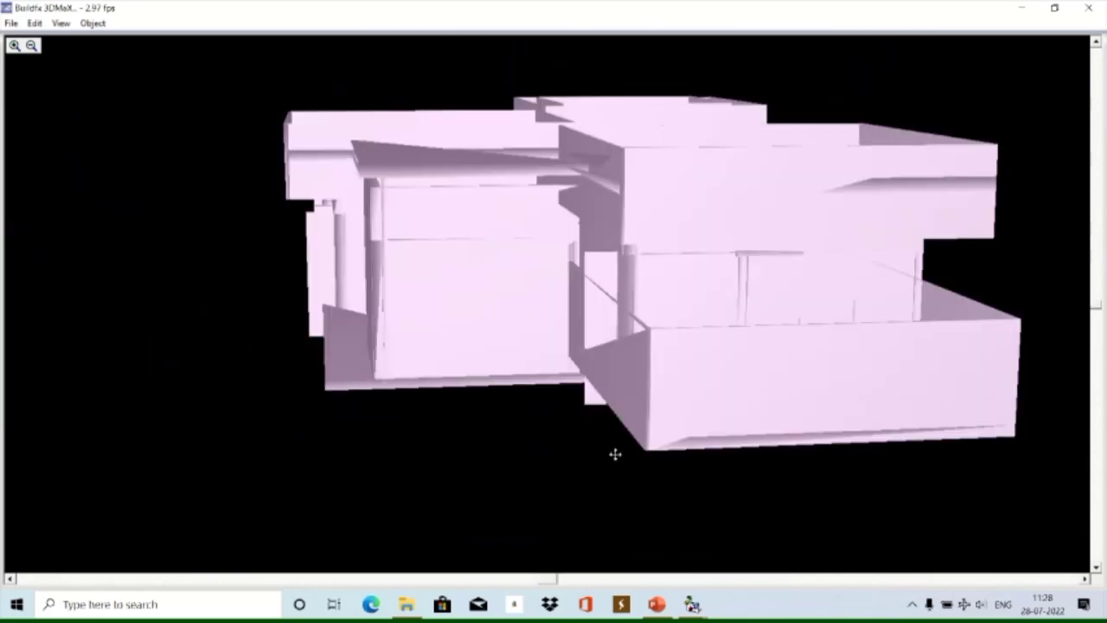
key(Left)
key(Left)
key(Up)
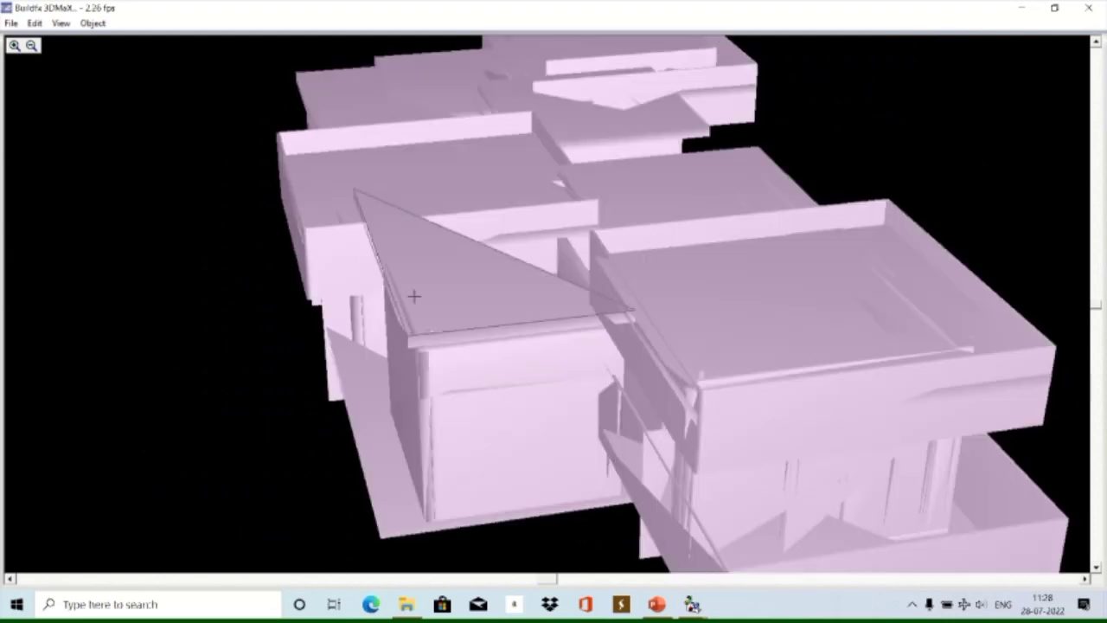
Zoom and walk through the house model, then switch the display to Plan Based Colors.
mouse_move(234, 206)
mouse_down()
mouse_move(341, 301)
mouse_move(143, 113)
mouse_up()
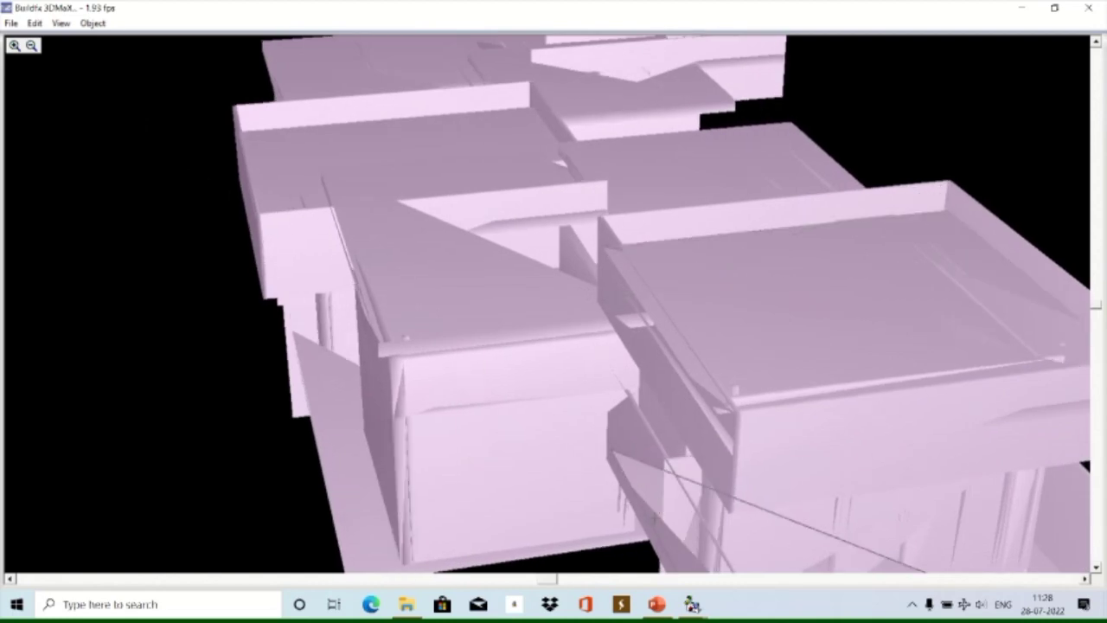
mouse_move(562, 489)
mouse_down()
mouse_move(338, 343)
mouse_move(296, 263)
mouse_move(224, 175)
mouse_move(546, 268)
mouse_move(836, 385)
mouse_move(753, 445)
mouse_move(683, 381)
mouse_up()
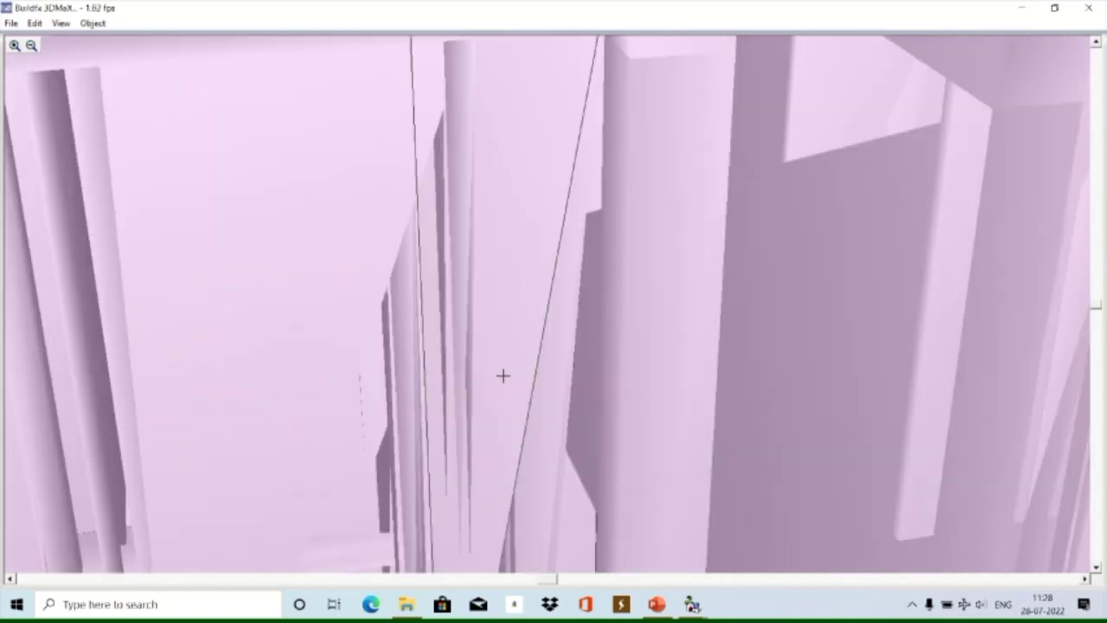
mouse_move(506, 377)
mouse_down()
mouse_move(538, 379)
mouse_move(504, 390)
mouse_move(524, 390)
mouse_move(463, 362)
mouse_move(494, 360)
mouse_up()
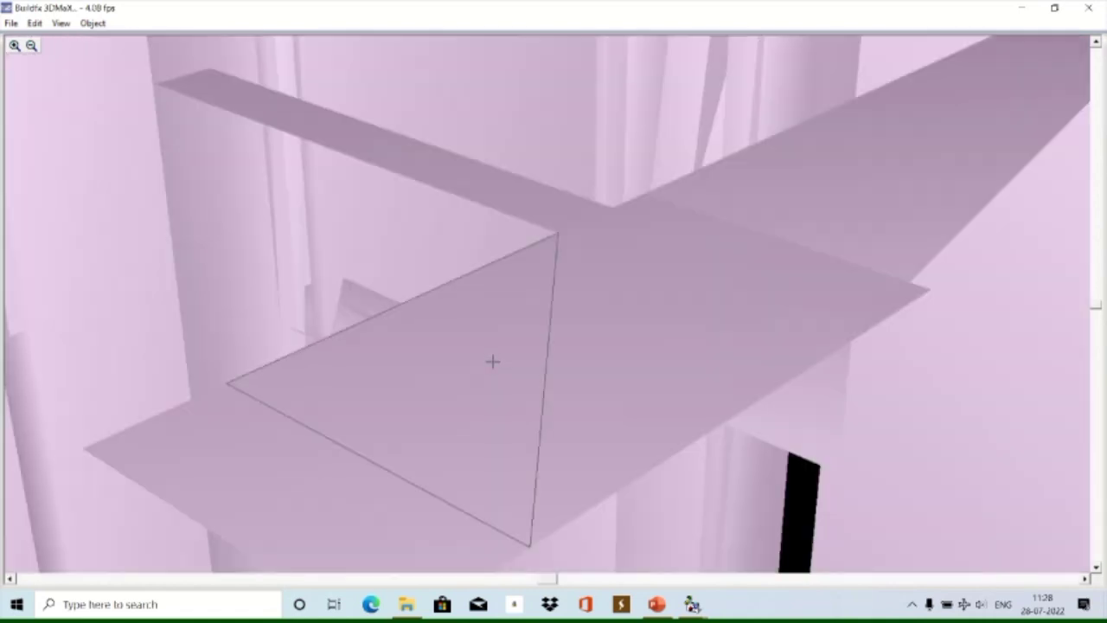
mouse_move(479, 271)
mouse_down()
mouse_move(484, 383)
mouse_move(494, 215)
mouse_move(511, 377)
mouse_move(511, 319)
mouse_move(611, 340)
mouse_move(600, 329)
mouse_move(593, 409)
mouse_up()
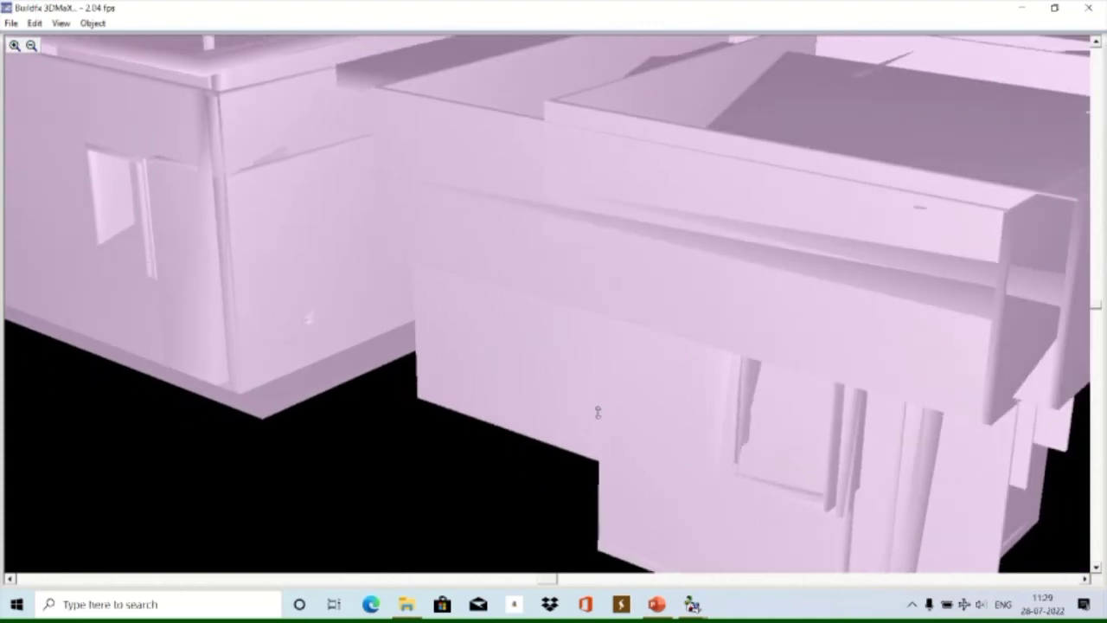
mouse_move(487, 222)
mouse_down()
mouse_move(573, 368)
mouse_move(558, 328)
mouse_up()
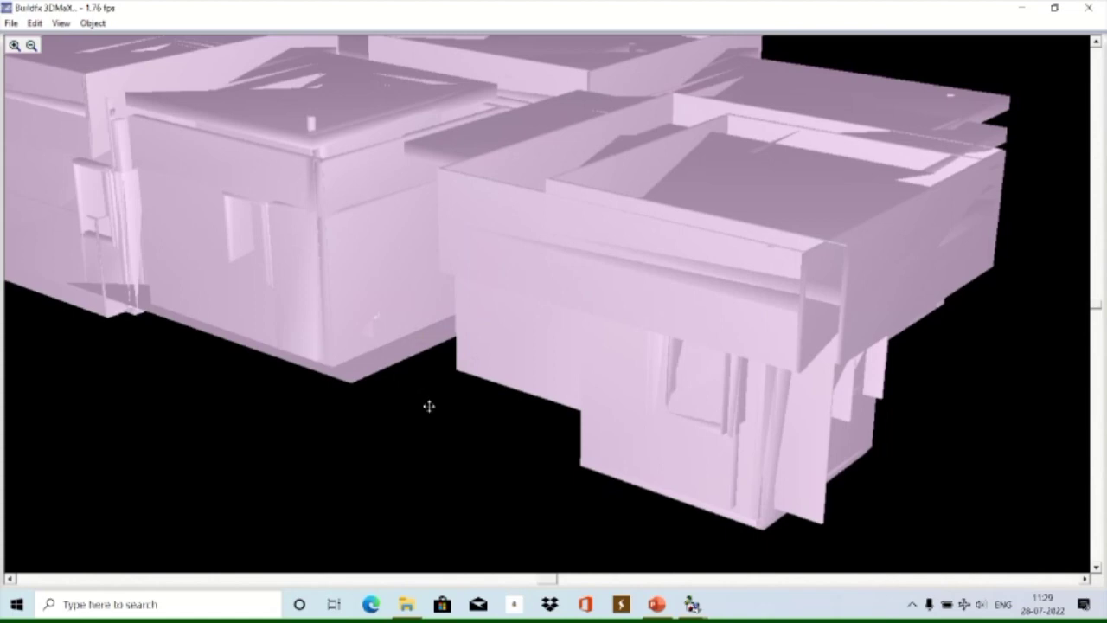
drag(429, 405, 450, 407)
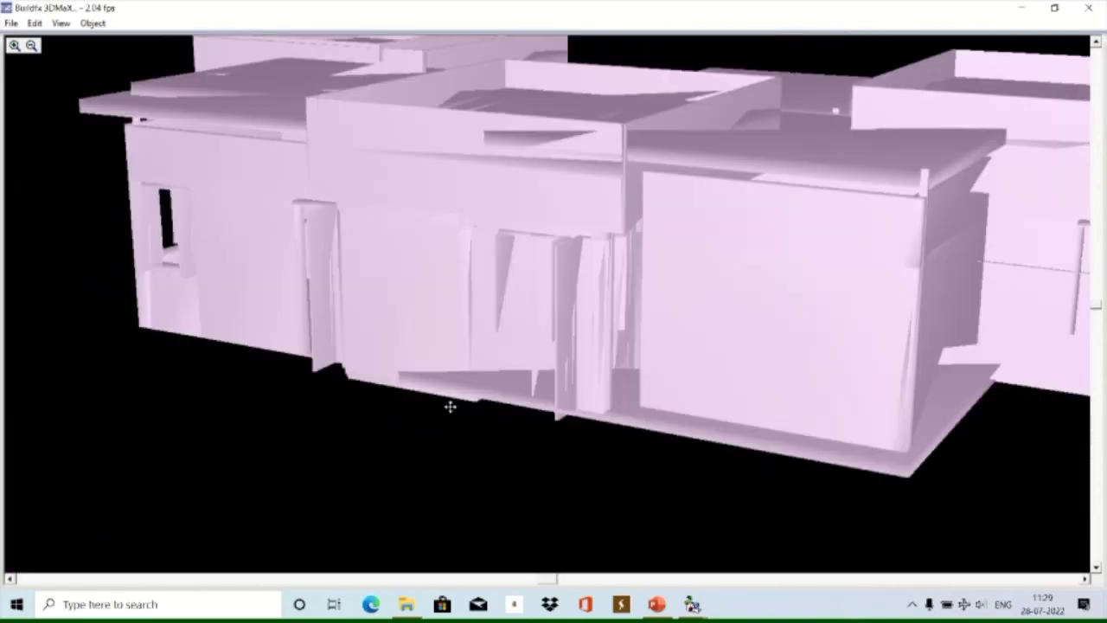
click(69, 25)
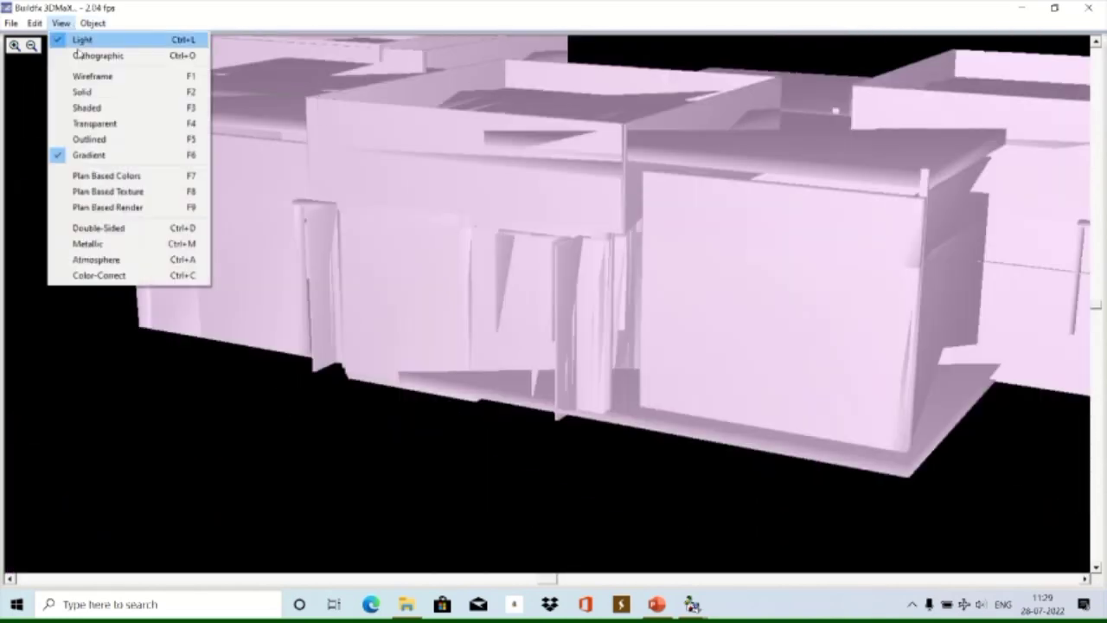
click(95, 176)
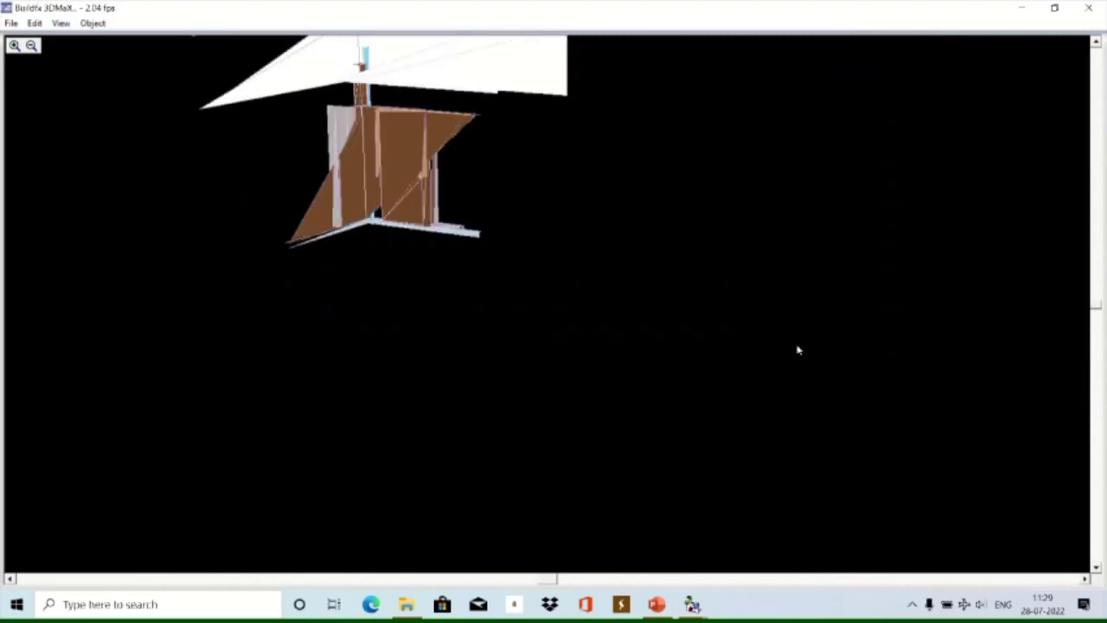
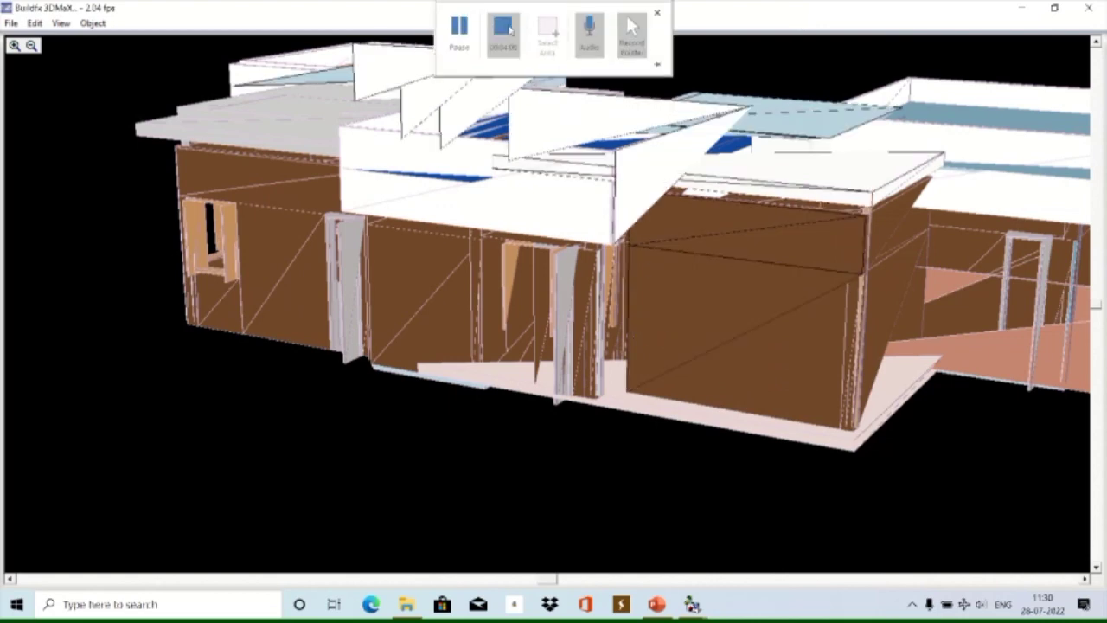
Recolour the 3D house with Plan Based Colors, giving brown walls and white-and-blue roof slabs.
click(459, 33)
click(61, 22)
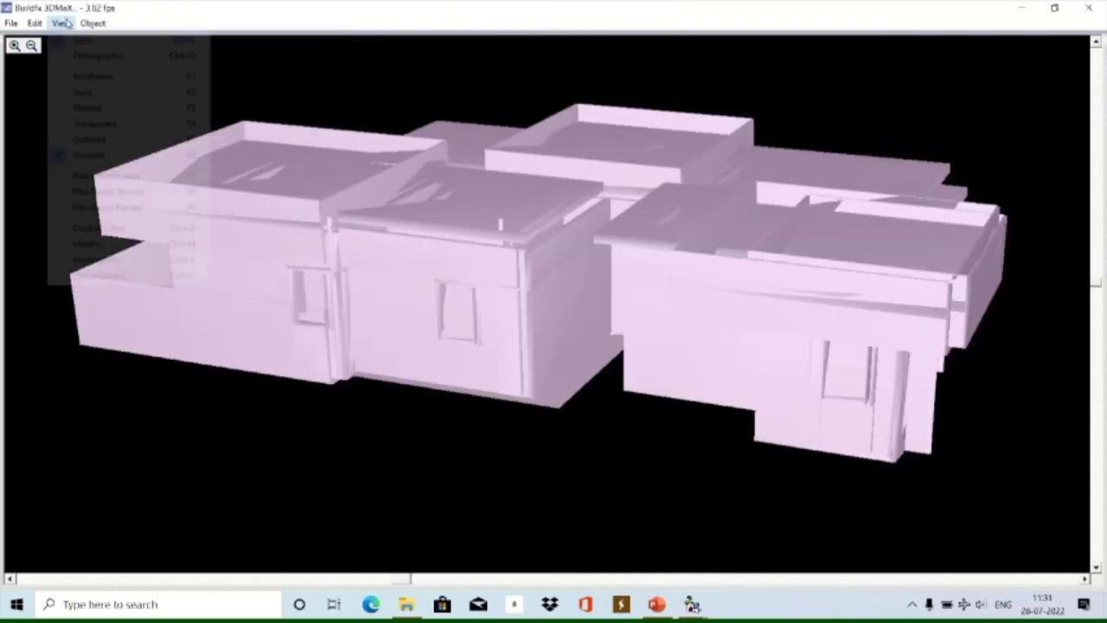
click(82, 177)
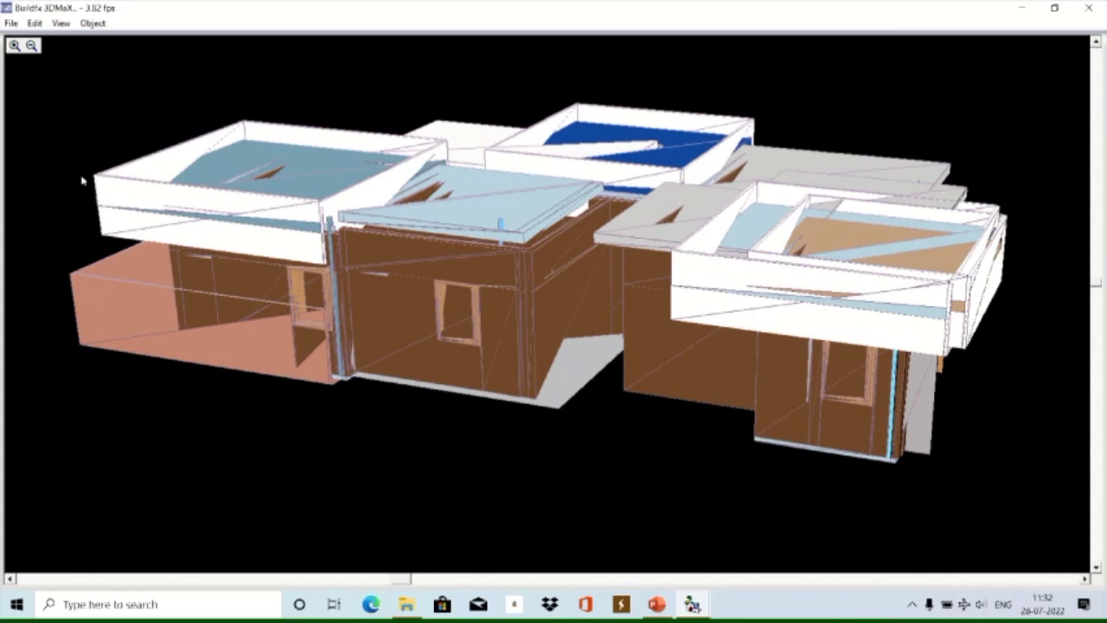
click(460, 31)
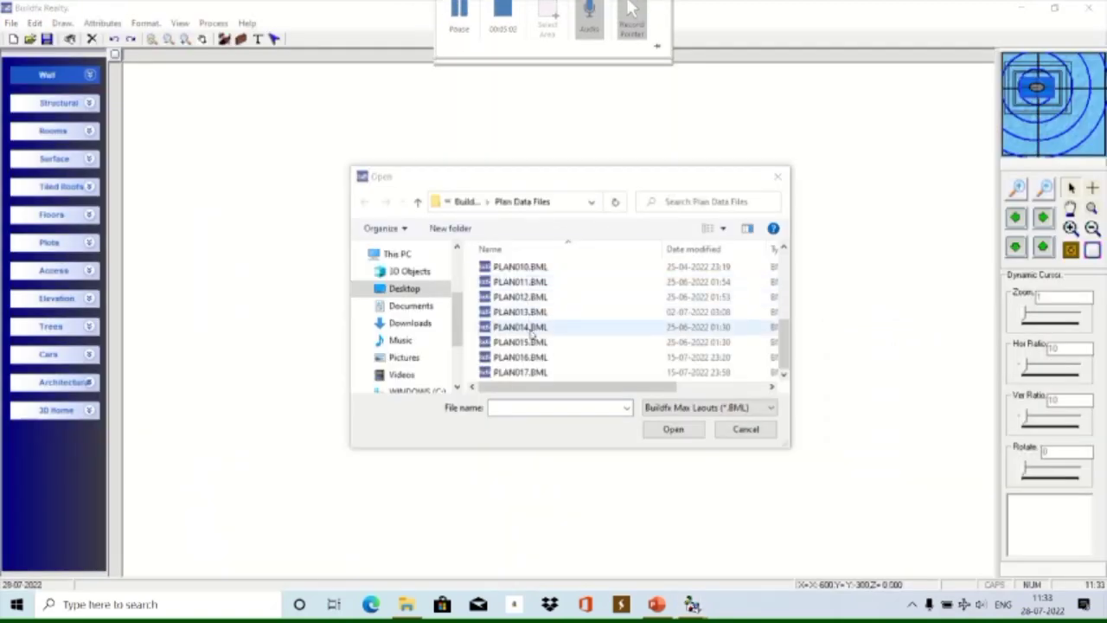
Open PLAN013.BML and zoom out to show the whole layout with rooms and road.
double_click(528, 313)
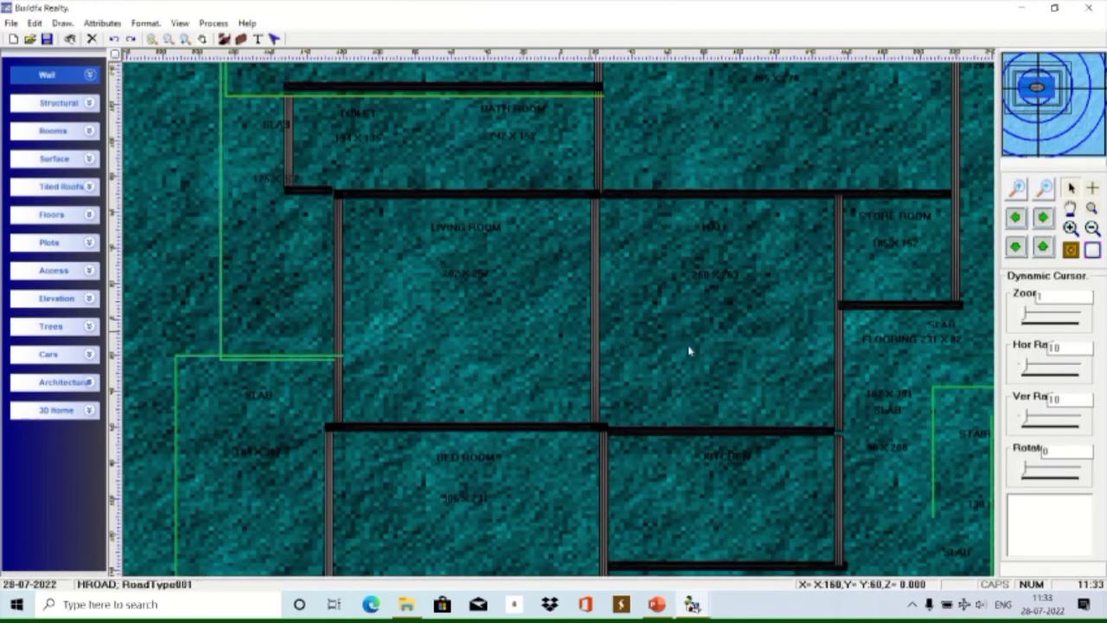
scroll(558, 319, down, 1)
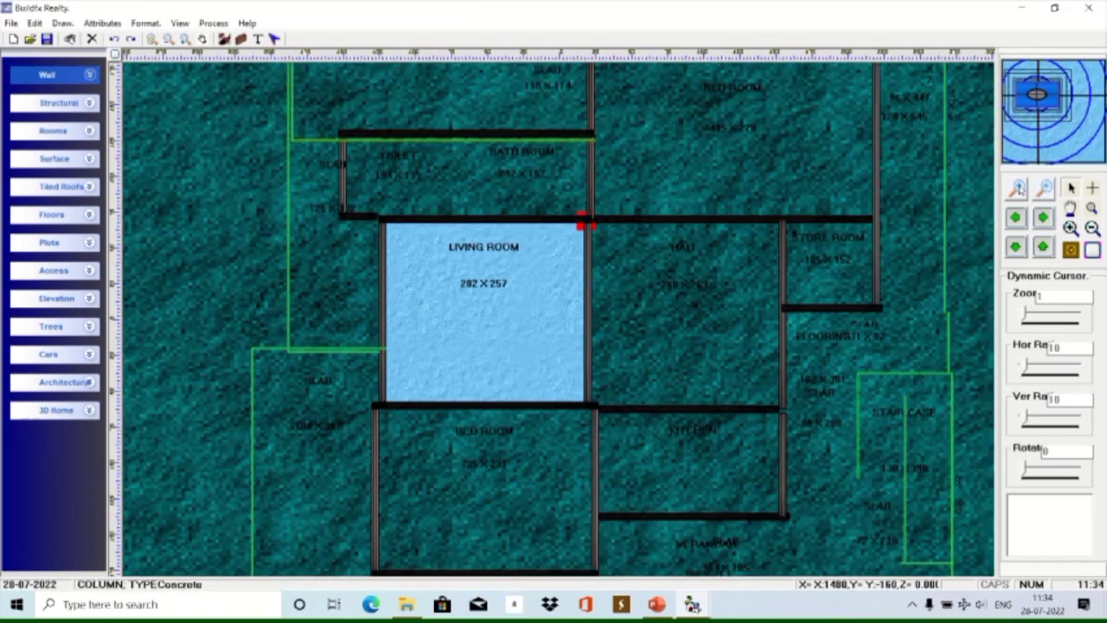
scroll(384, 402, down, 1)
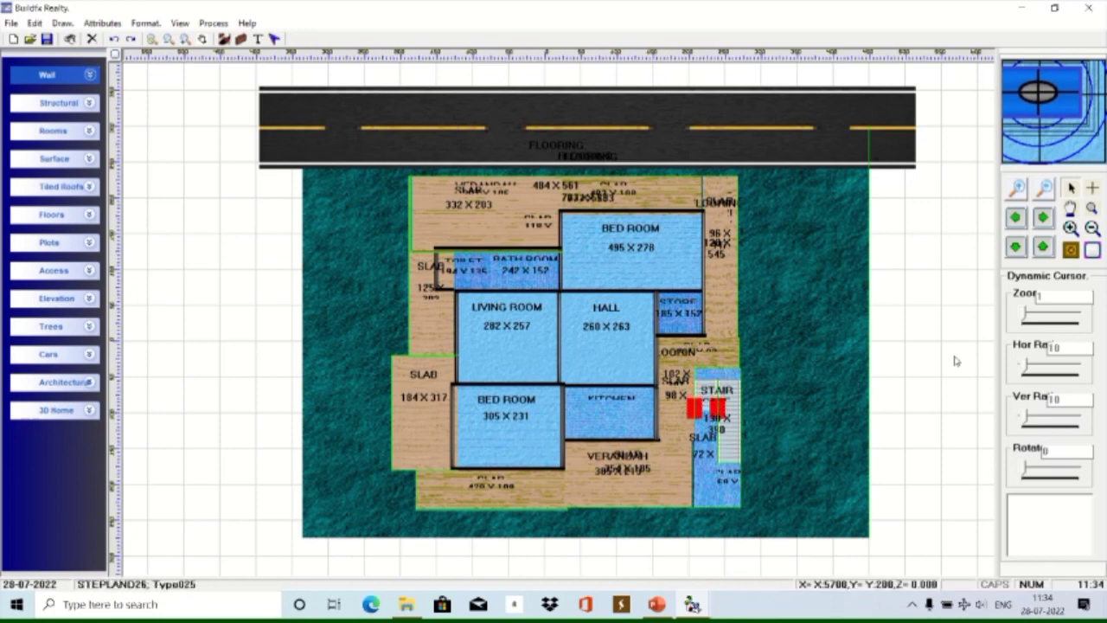
Cycle the selection through plan objects: road, cars, a tree and the interior walls with doors.
key(Tab)
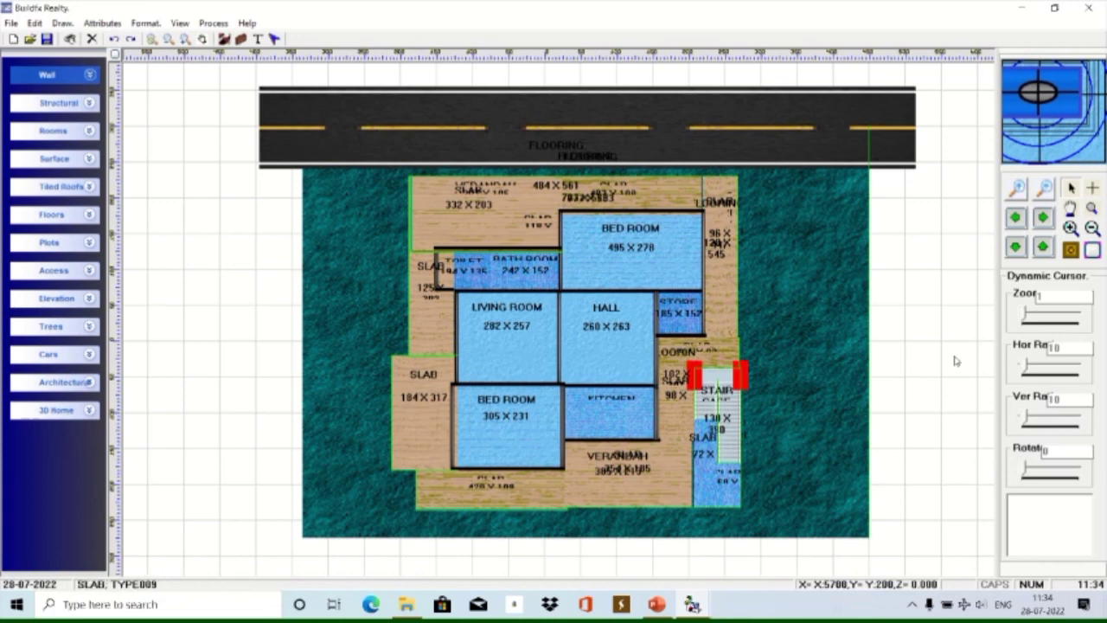
key(Tab)
key(Tab)
key(Tab)
key(Tab)
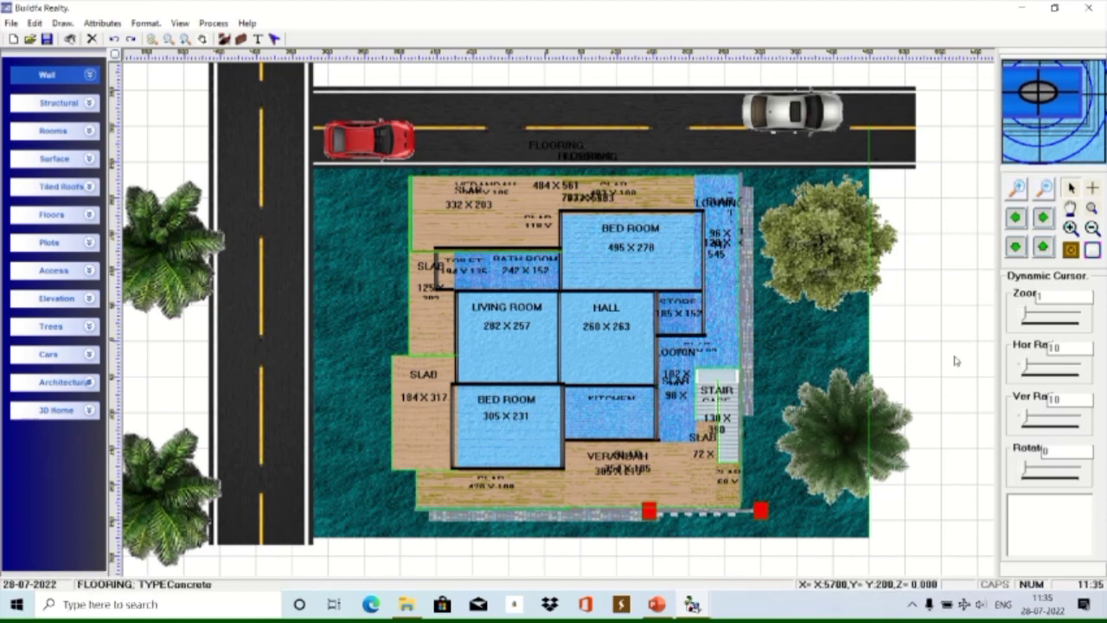
key(Tab)
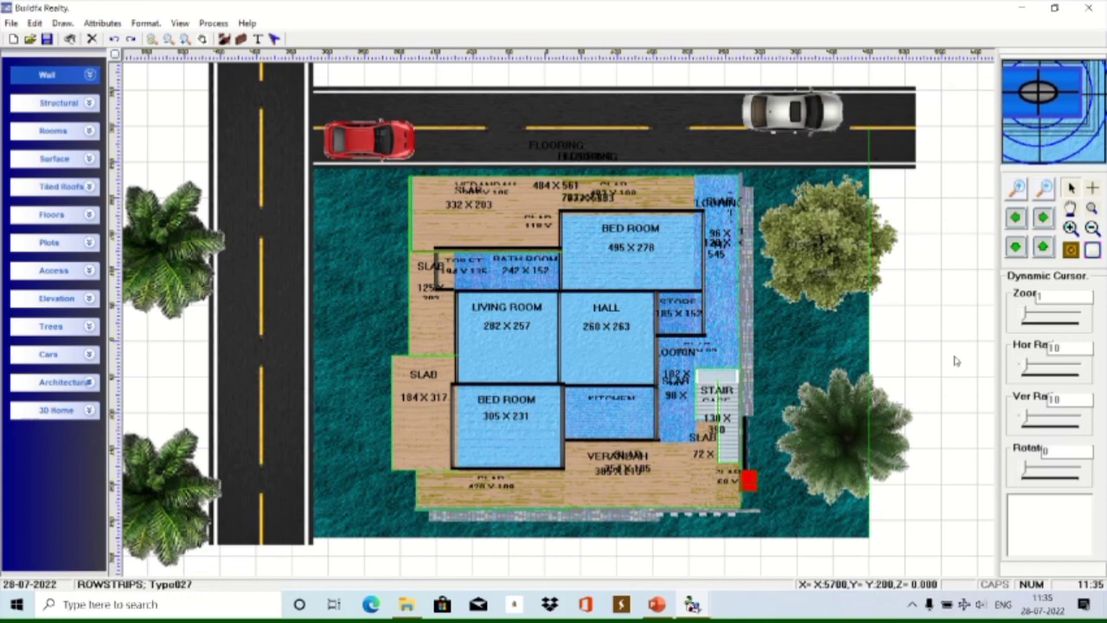
key(Tab)
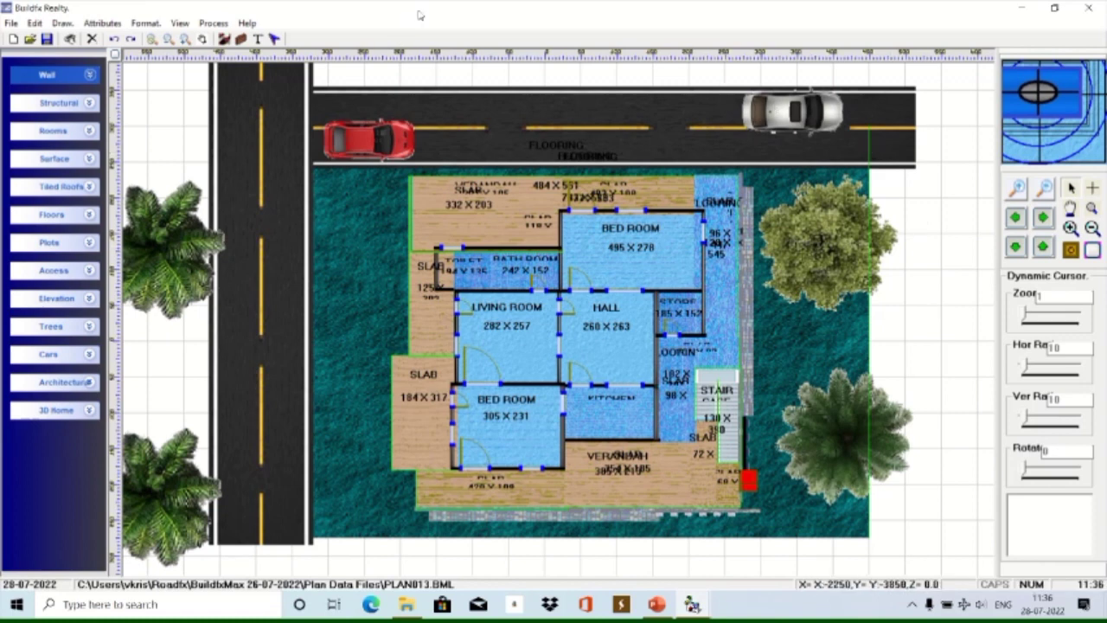
Launch 3D Home Max to show the plan as a 3D building and pan along its walls.
click(89, 412)
click(57, 460)
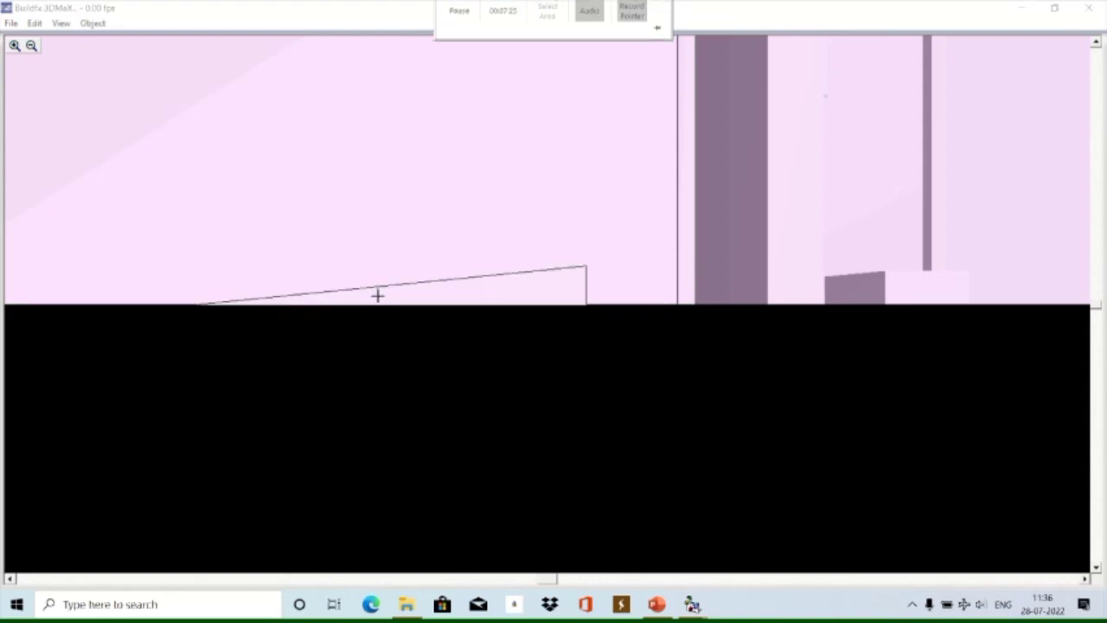
drag(393, 178, 395, 324)
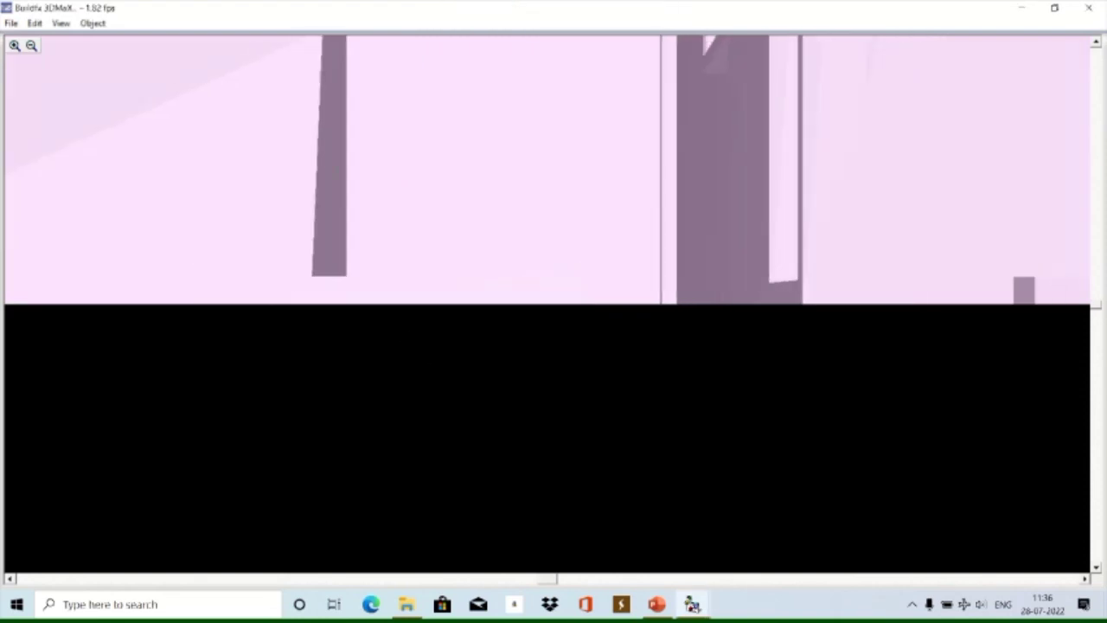
drag(338, 344, 586, 473)
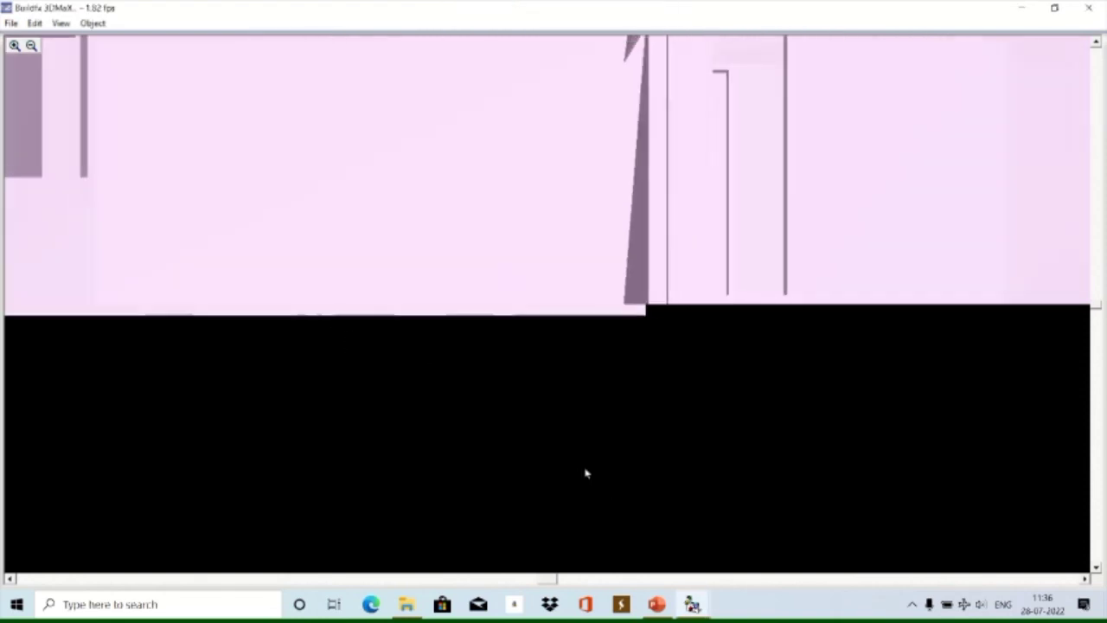
mouse_move(358, 341)
mouse_down()
mouse_move(536, 442)
mouse_move(630, 466)
mouse_up()
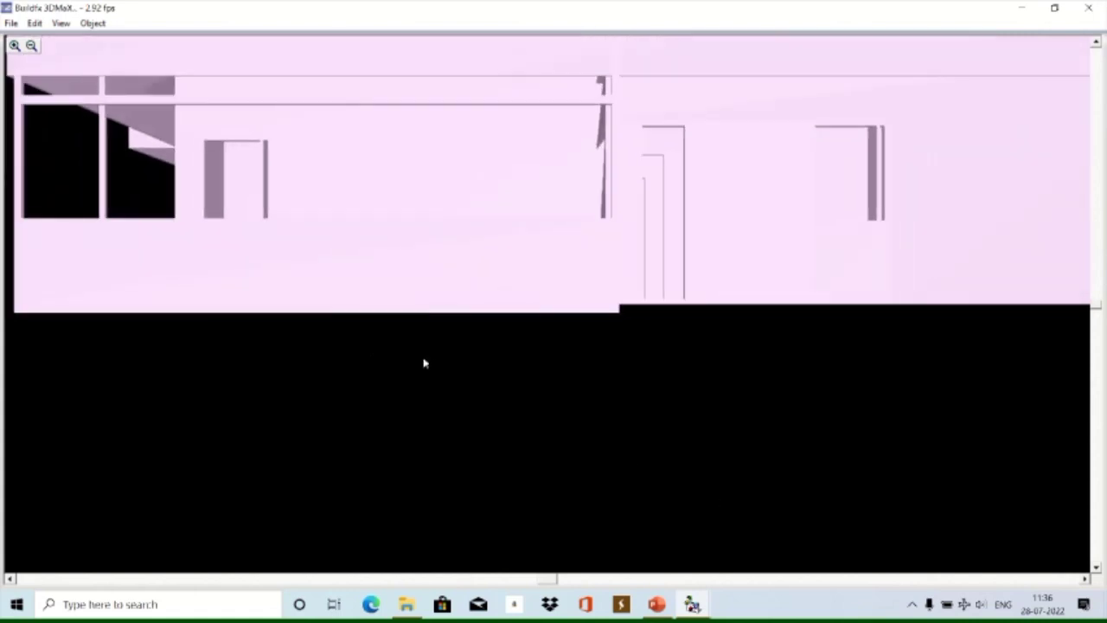
mouse_move(423, 363)
mouse_down()
mouse_move(565, 459)
mouse_move(576, 375)
mouse_up()
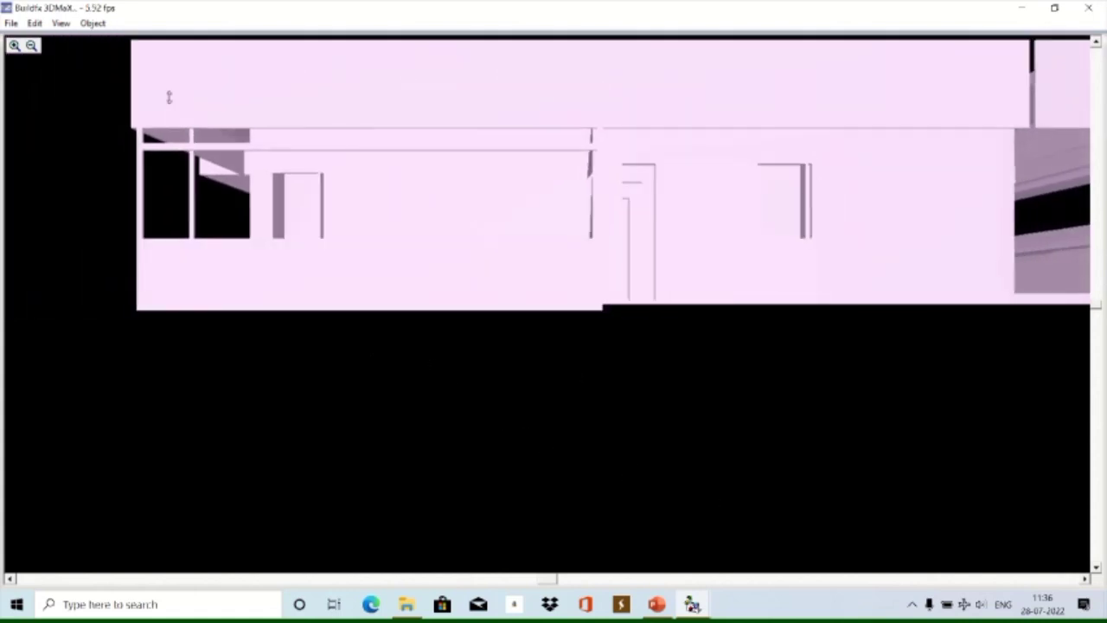
Zoom out and orbit to an elevated oblique corner view showing the stairs.
drag(1100, 232, 1100, 389)
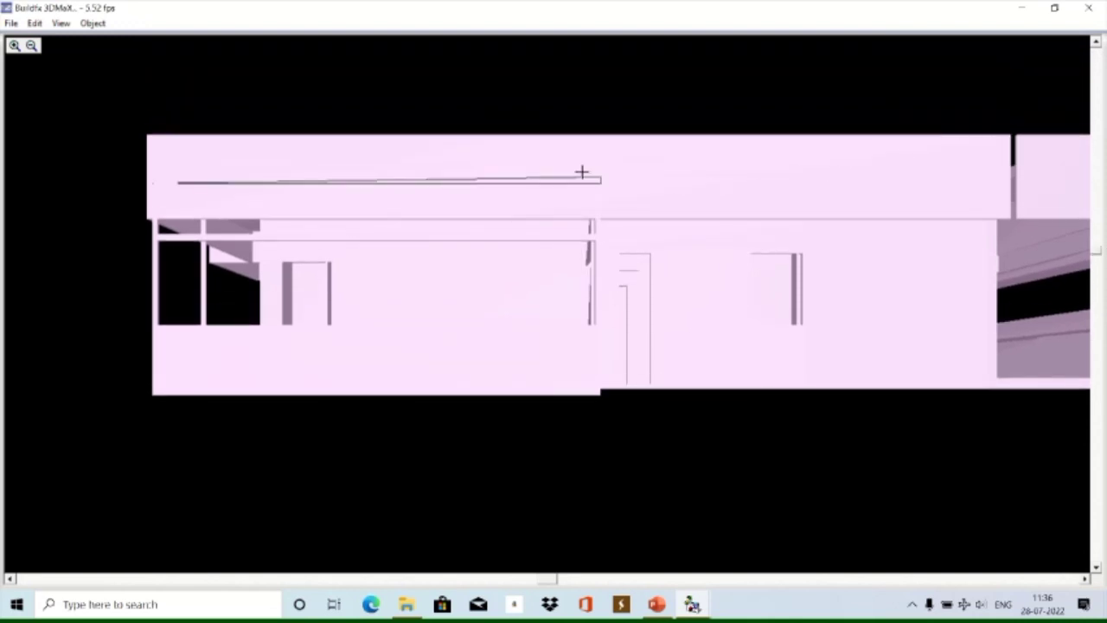
drag(569, 113, 558, 110)
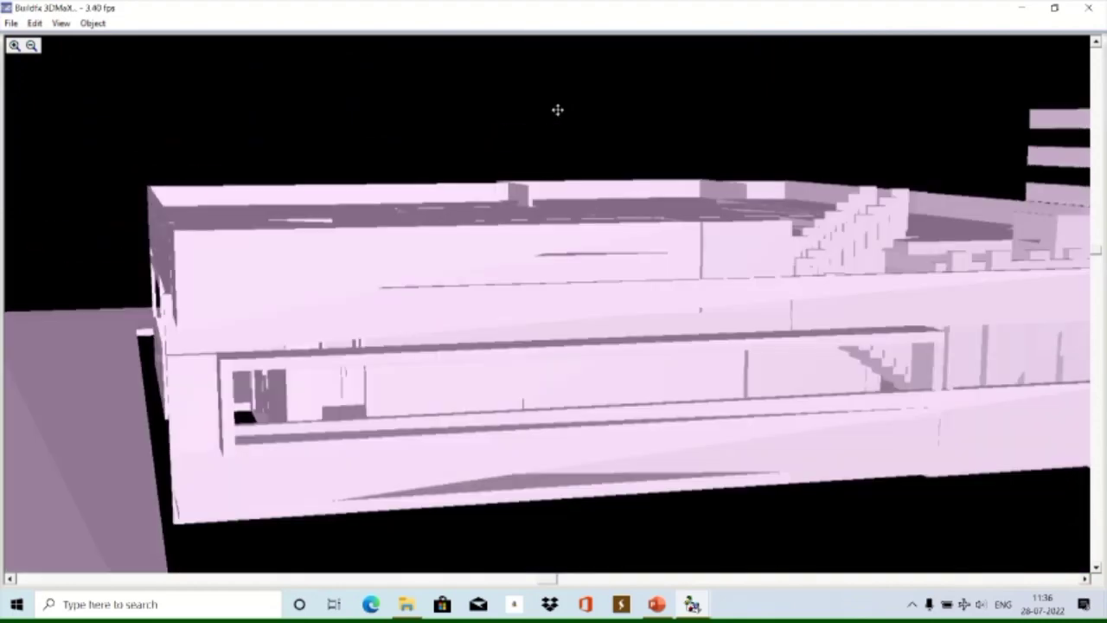
mouse_move(805, 529)
mouse_down()
mouse_move(793, 510)
mouse_move(744, 511)
mouse_up()
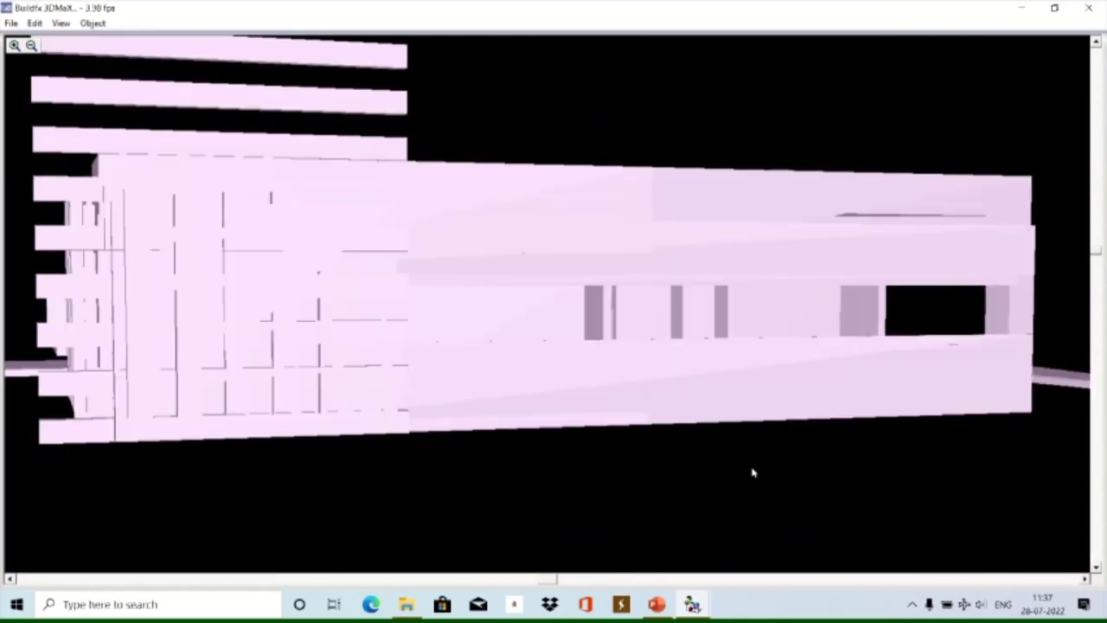
drag(1095, 256, 1094, 218)
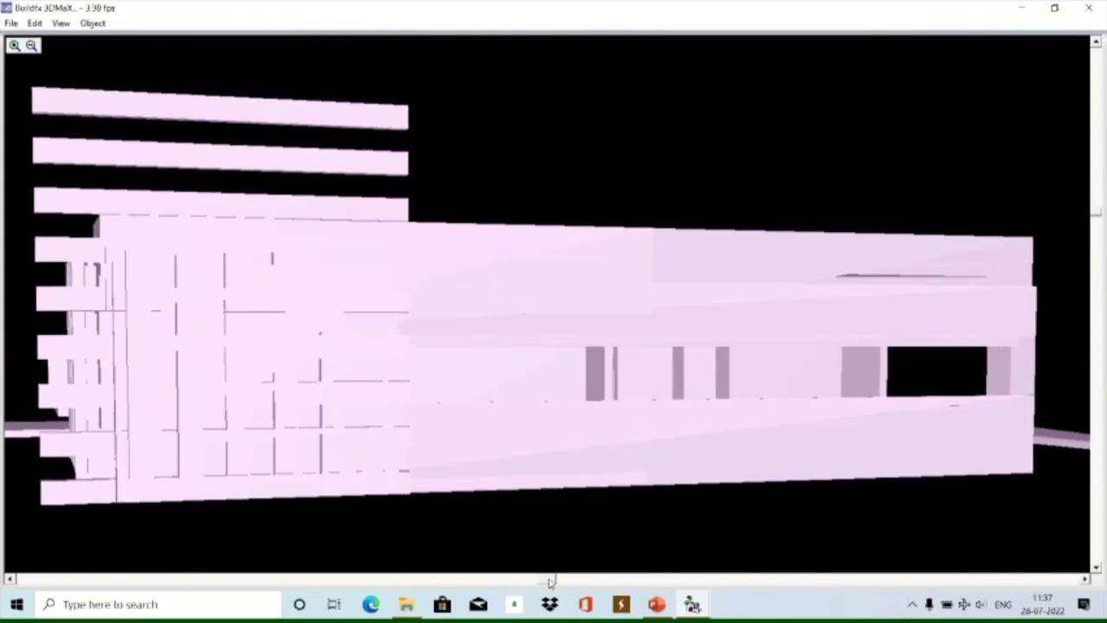
drag(557, 578, 356, 578)
drag(513, 529, 516, 524)
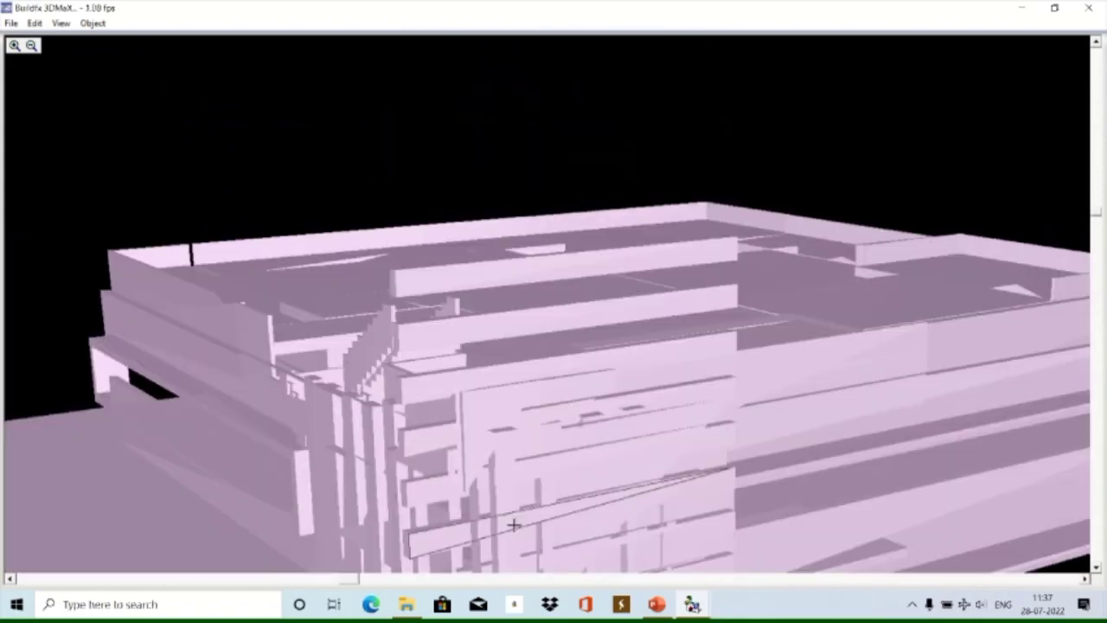
drag(1096, 218, 1097, 321)
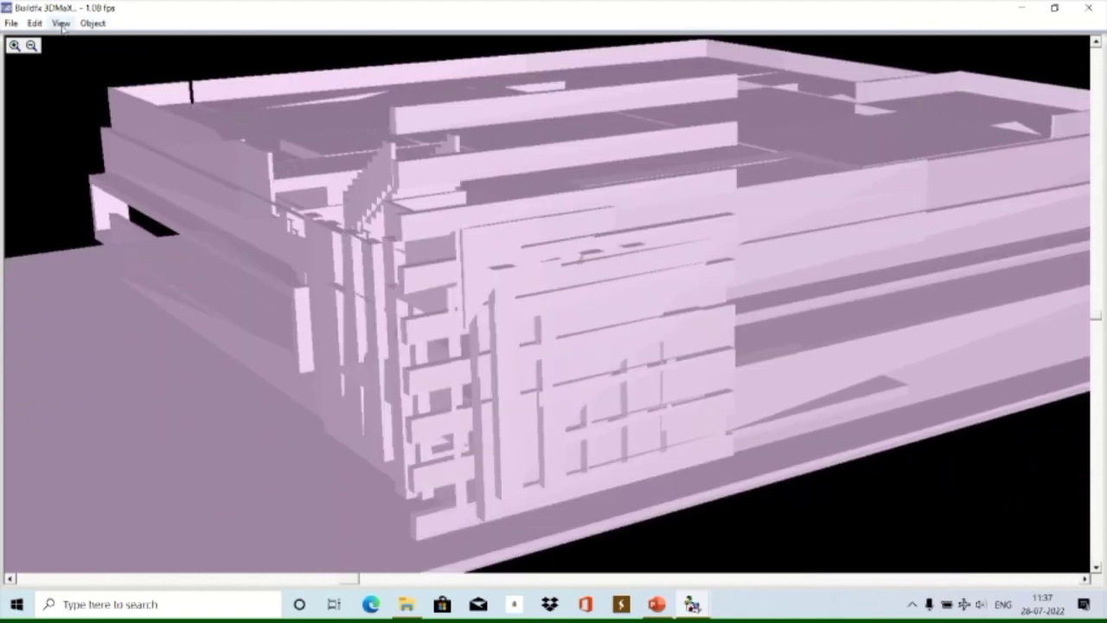
Render the building with gradient shading and view it frontally and from above the roof.
click(60, 23)
click(95, 155)
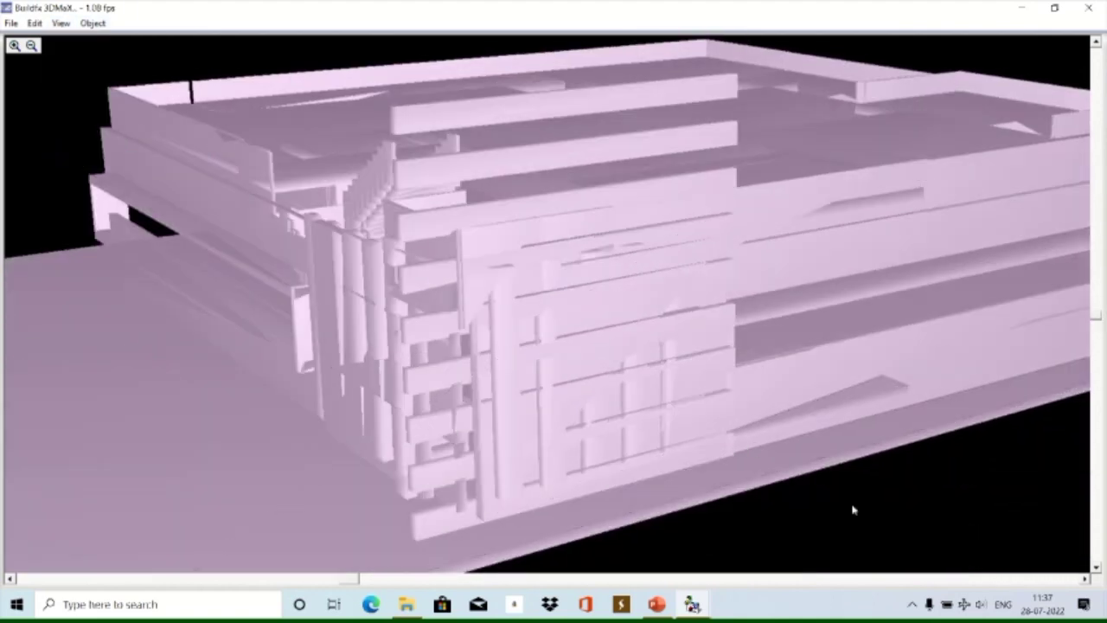
mouse_move(882, 508)
mouse_down()
mouse_move(850, 482)
mouse_move(810, 480)
mouse_up()
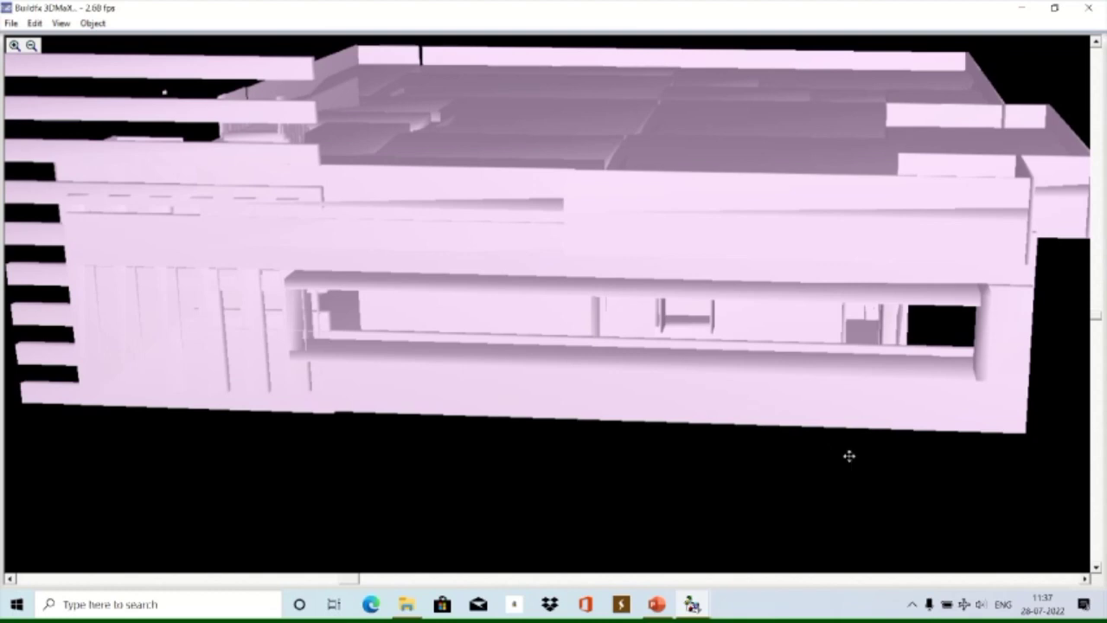
drag(847, 456, 840, 455)
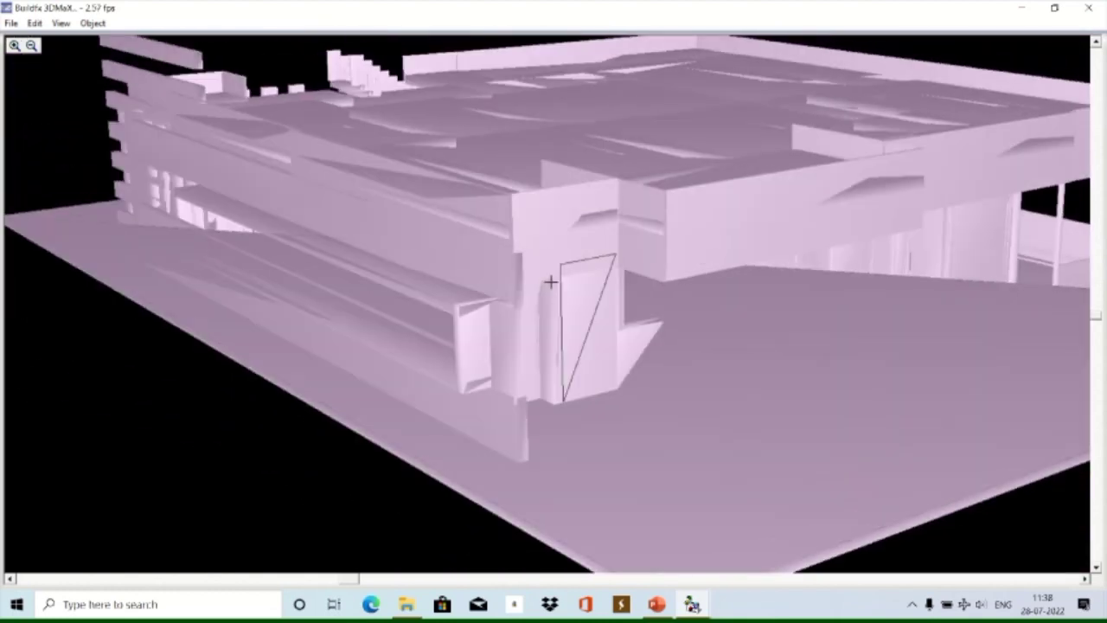
Orbit past the facade and over the stairs round to the building's opposite corner.
drag(250, 418, 341, 458)
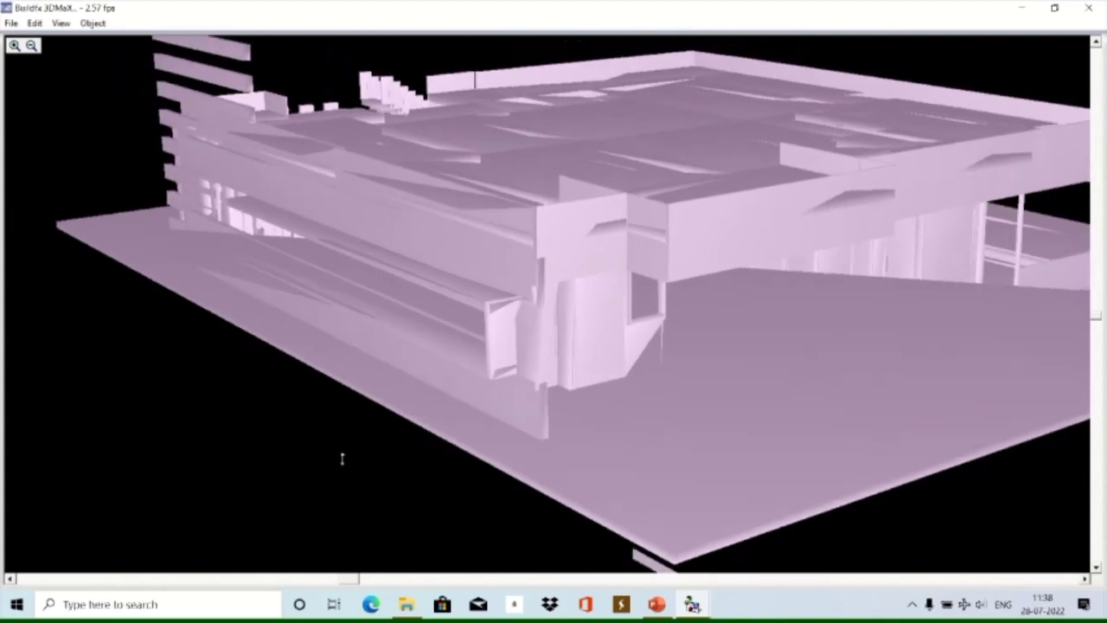
drag(235, 397, 667, 395)
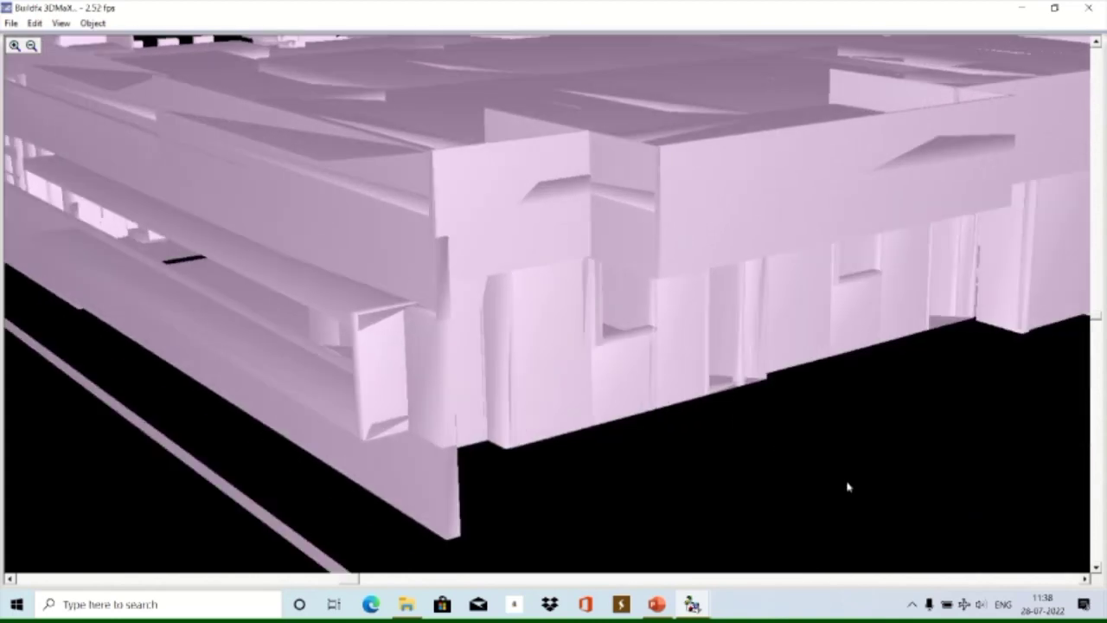
mouse_move(762, 461)
mouse_down()
mouse_move(801, 448)
mouse_move(781, 455)
mouse_move(691, 424)
mouse_move(477, 321)
mouse_up()
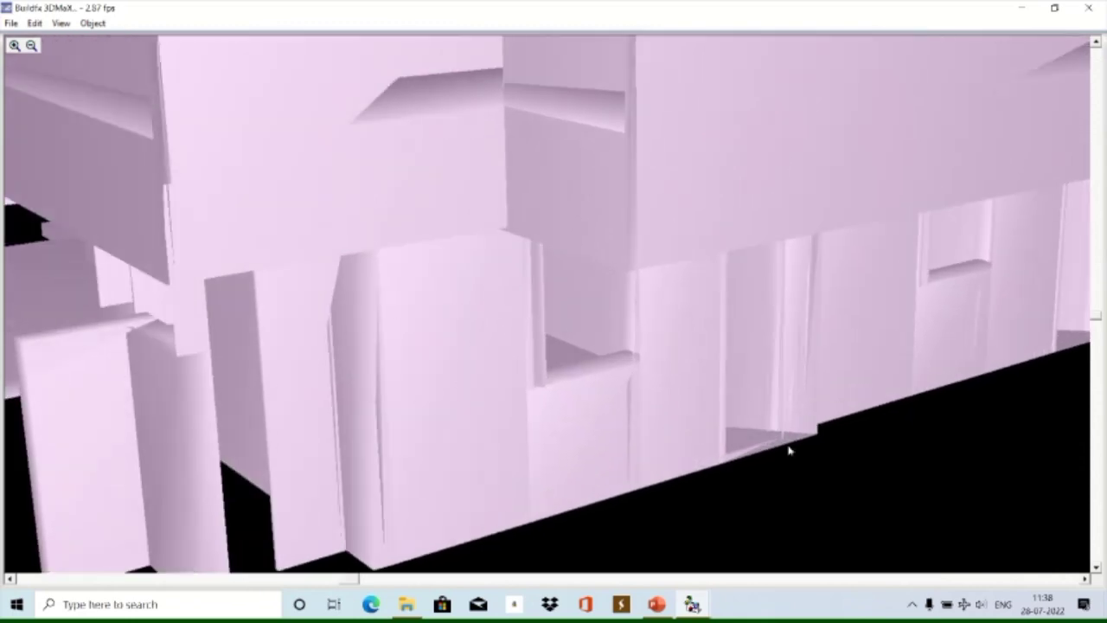
mouse_move(798, 477)
mouse_down()
mouse_move(770, 477)
mouse_move(709, 401)
mouse_move(773, 495)
mouse_move(647, 341)
mouse_move(766, 507)
mouse_move(768, 439)
mouse_move(788, 437)
mouse_move(790, 492)
mouse_move(781, 488)
mouse_move(800, 489)
mouse_move(760, 492)
mouse_up()
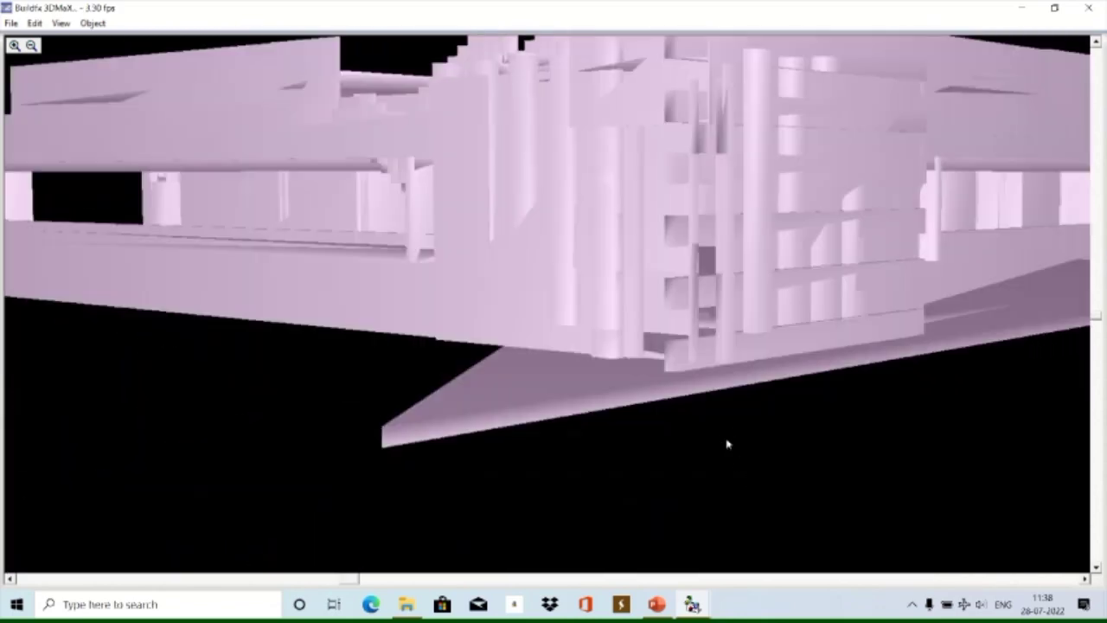
drag(726, 444, 714, 437)
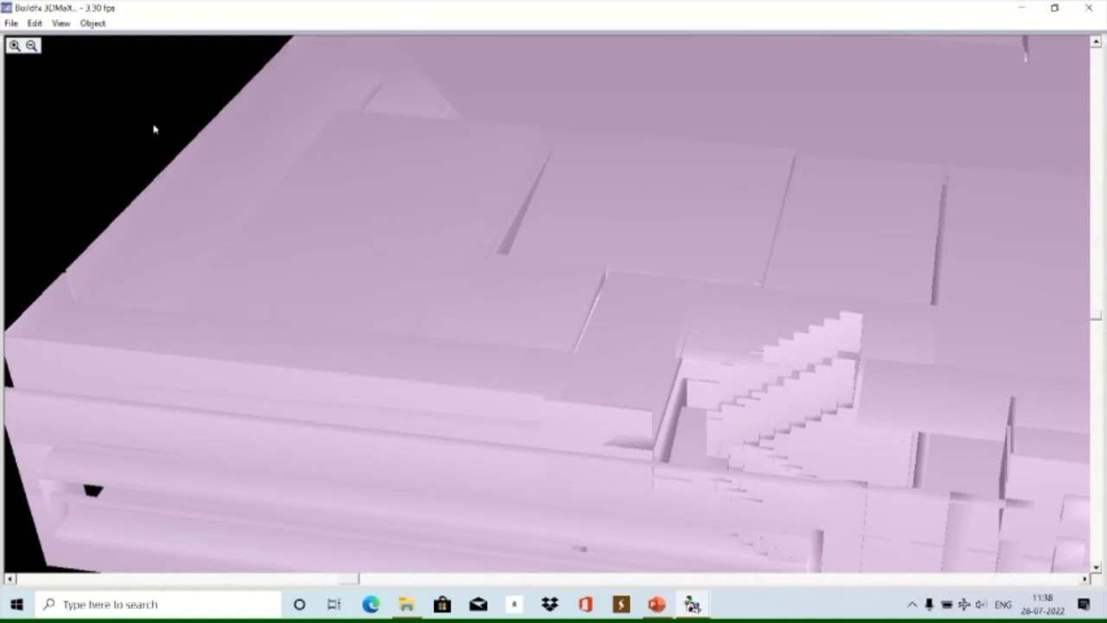
drag(154, 129, 463, 376)
drag(487, 406, 389, 272)
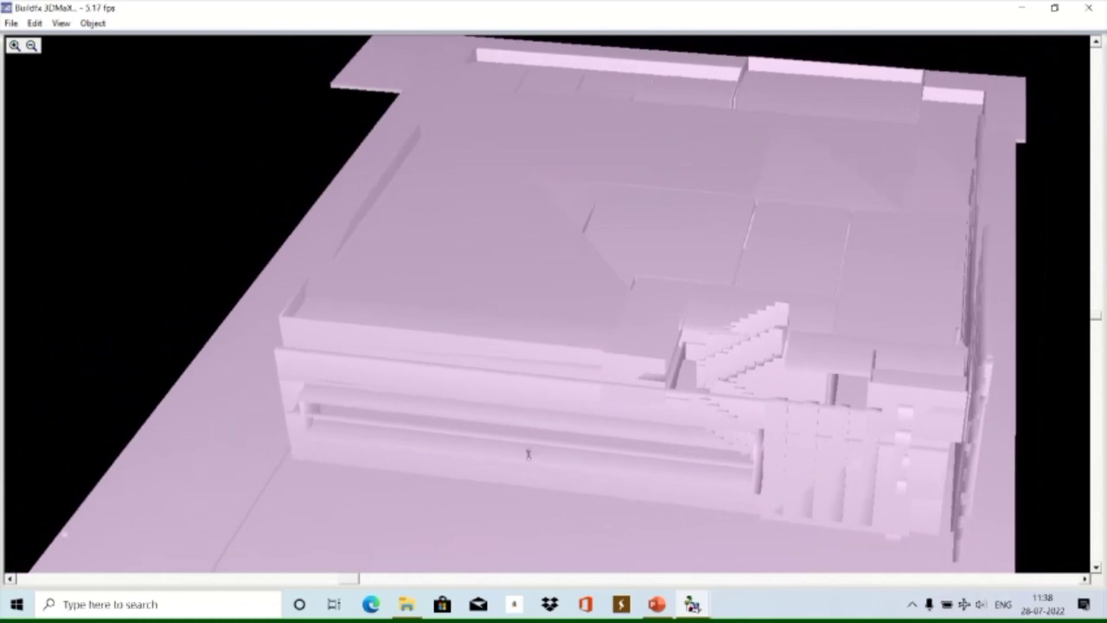
drag(312, 218, 494, 317)
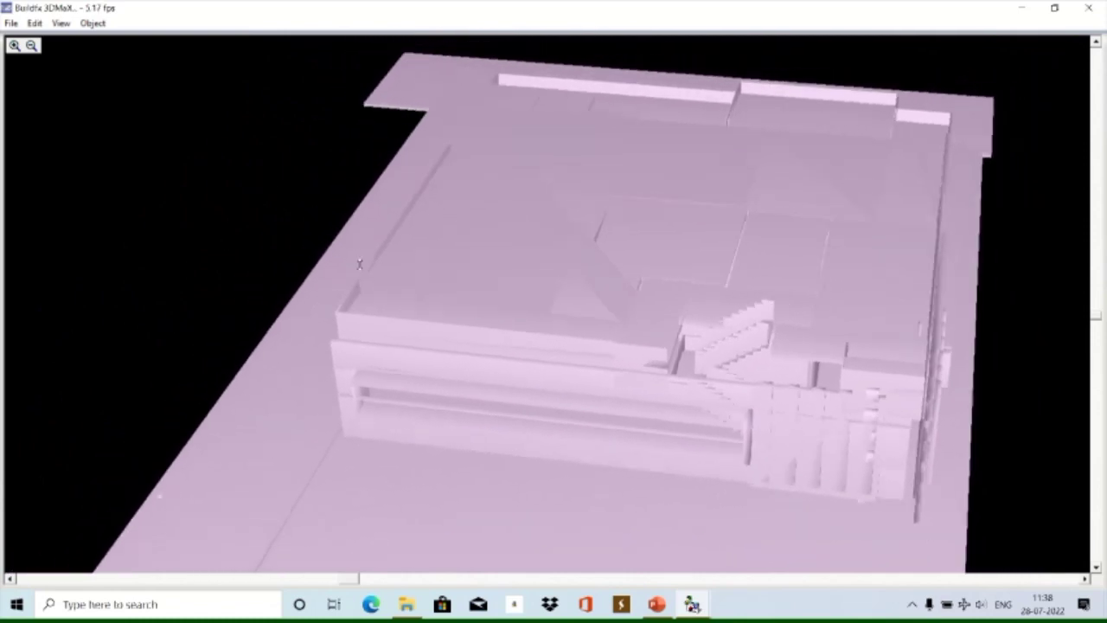
drag(1004, 431, 998, 431)
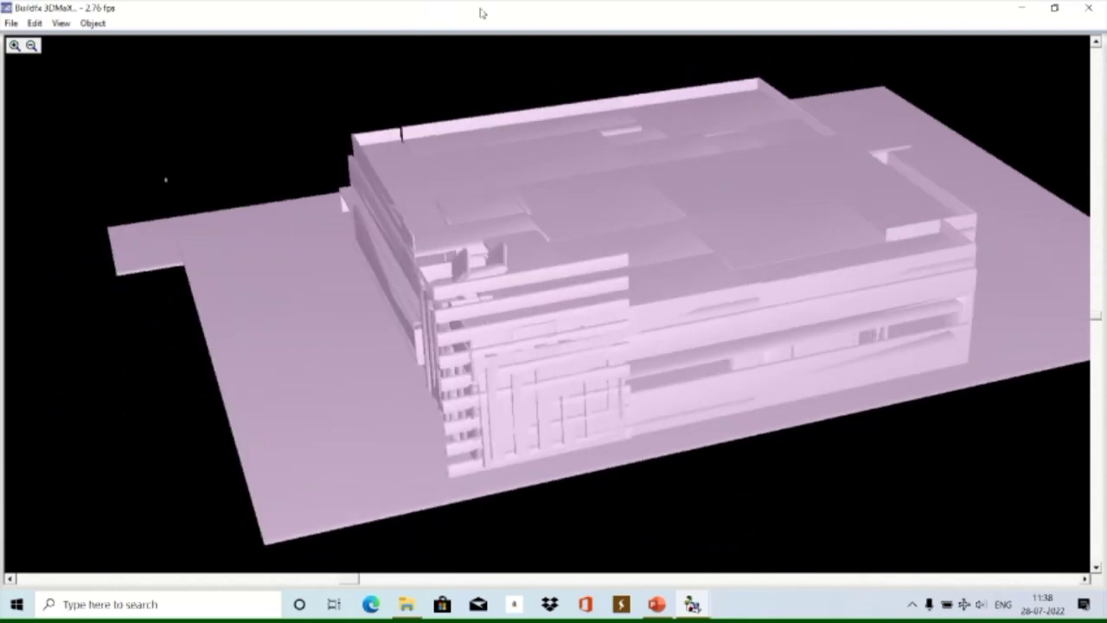
mouse_move(458, 33)
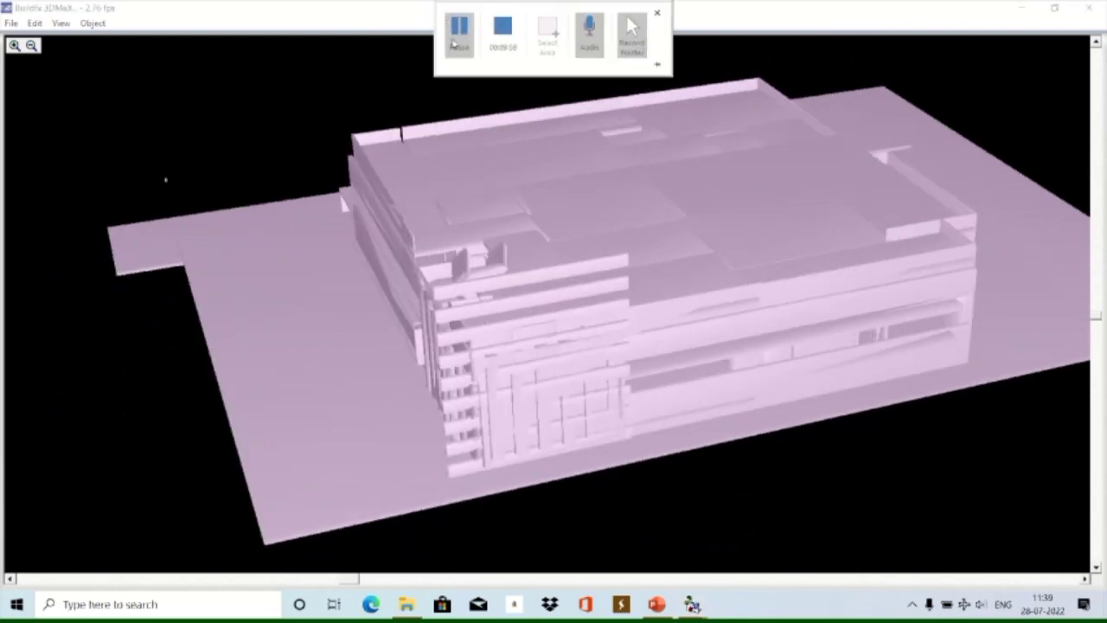
Colour the building with Plan Based Colors, check the Realty window, then return to 3DMaX.
click(61, 23)
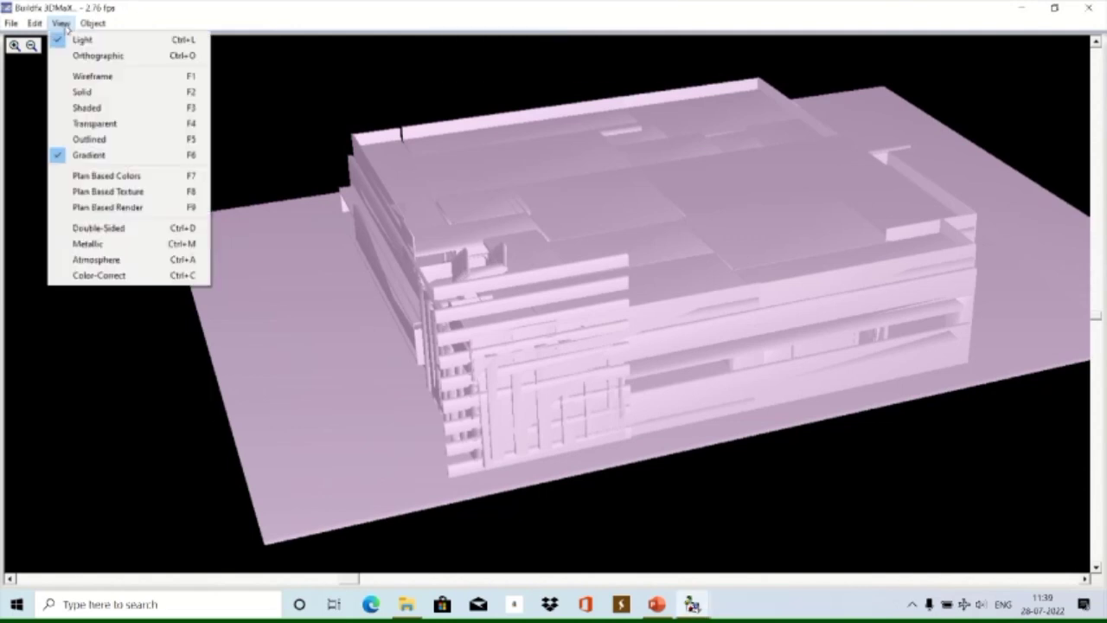
click(106, 177)
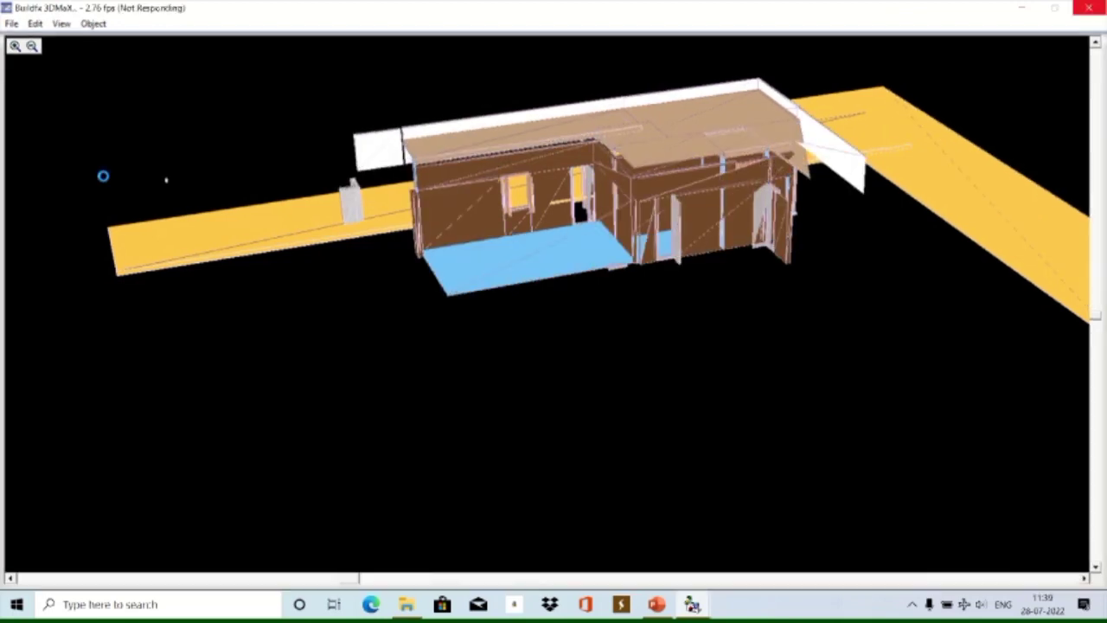
key(alt+F4)
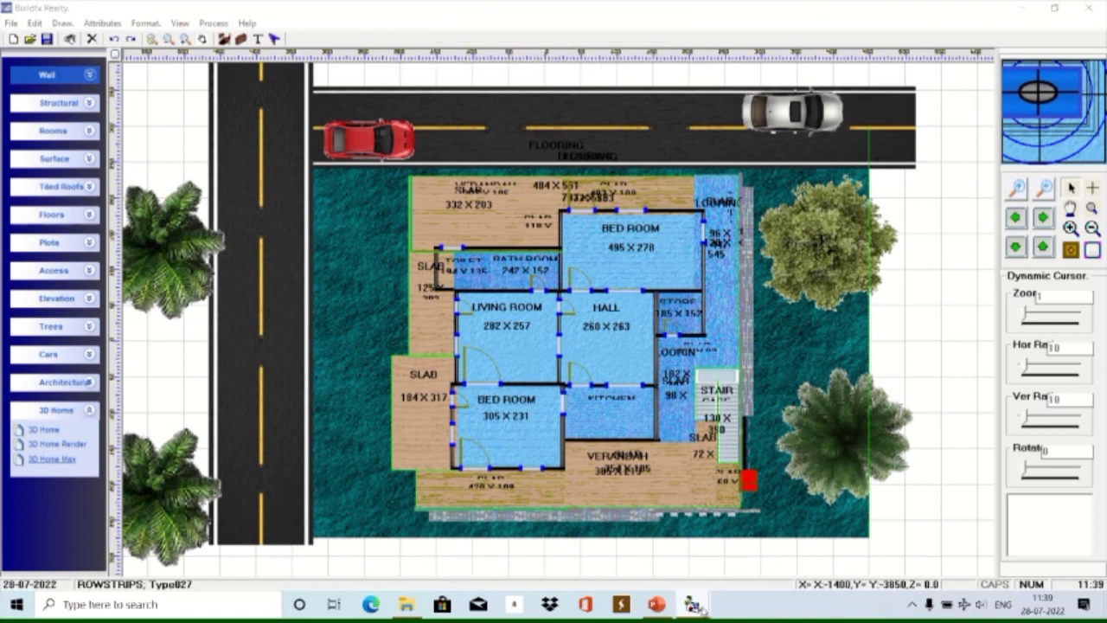
mouse_move(692, 603)
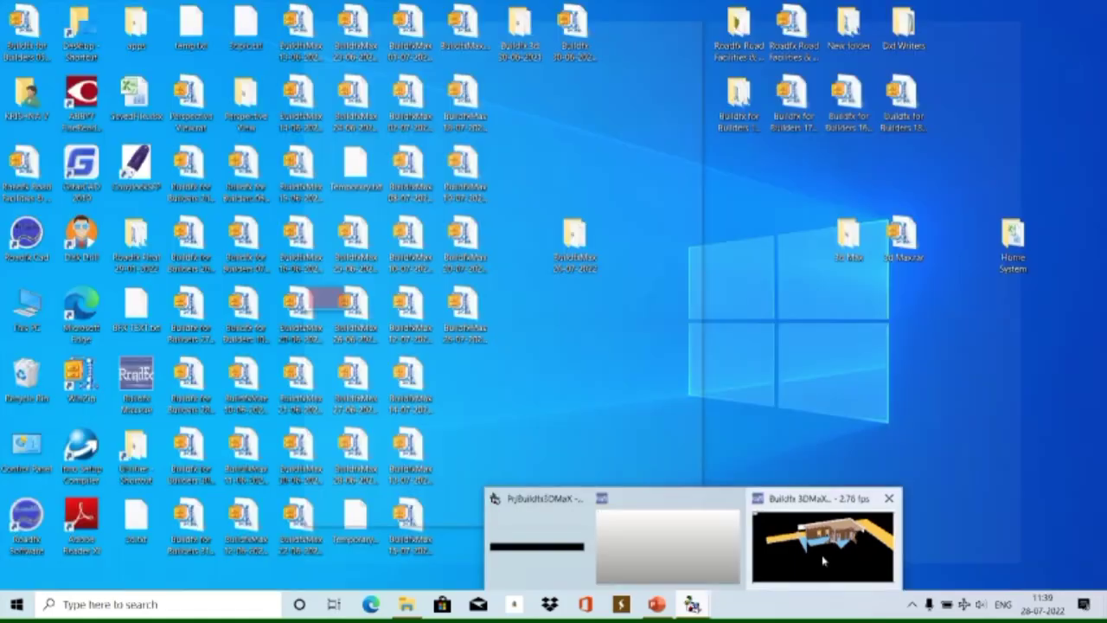
click(822, 560)
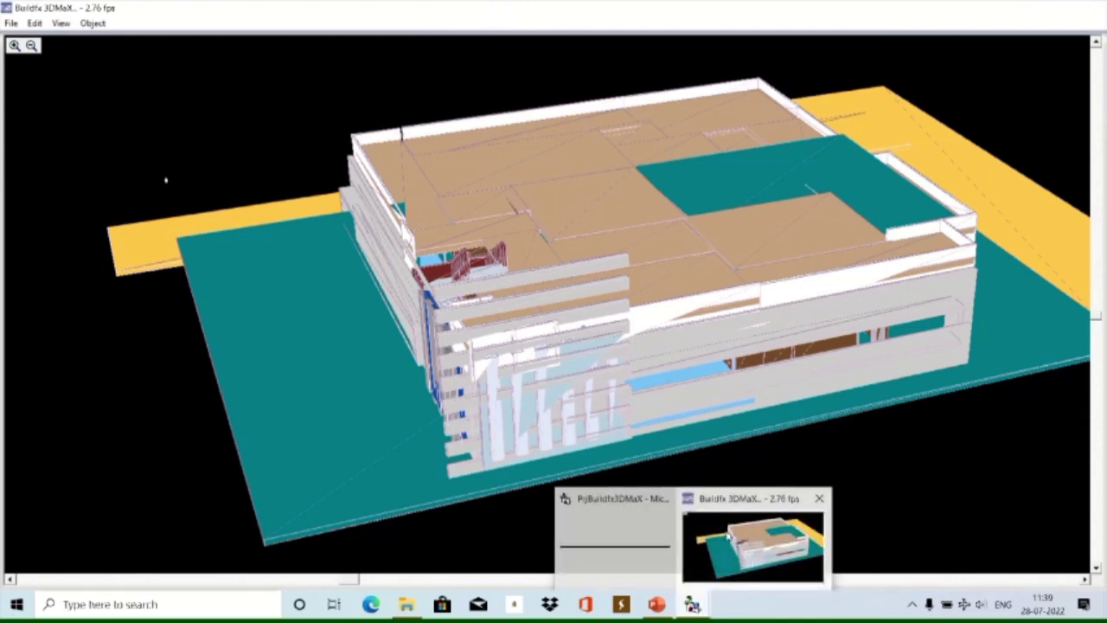
mouse_move(614, 535)
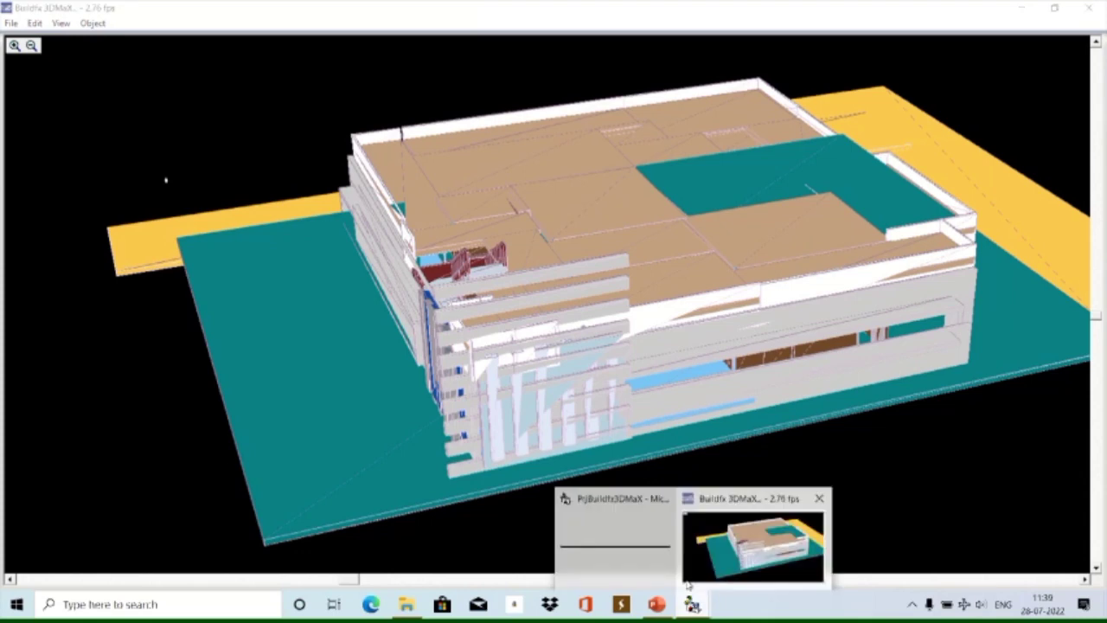
Flip through the VB6 code and 3DMaX view, then bring the Realty floor plan forward.
click(651, 551)
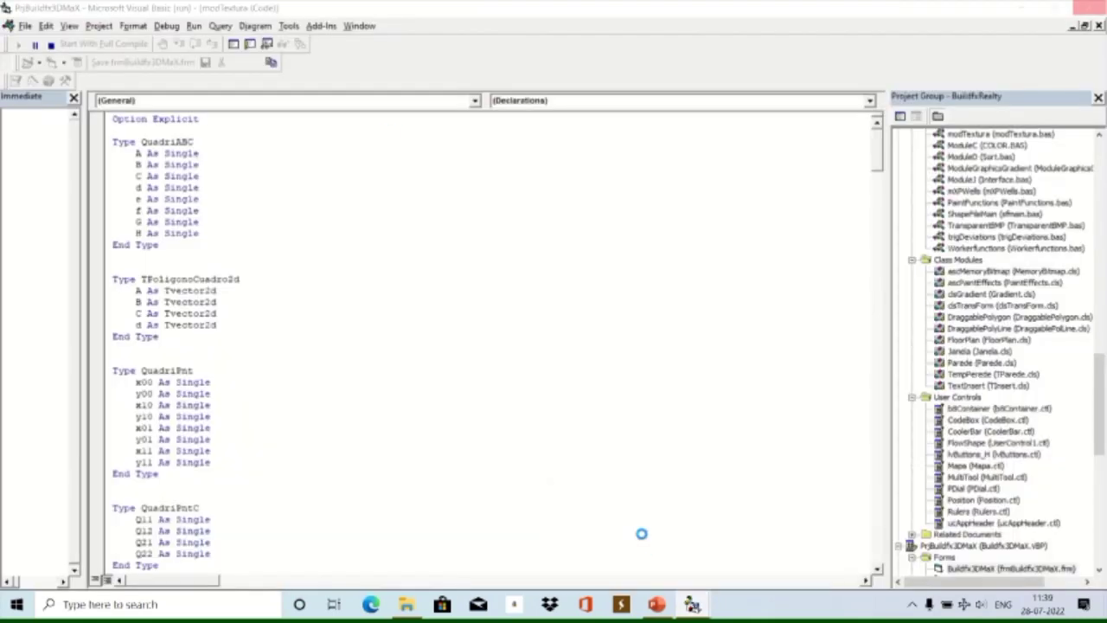
click(1022, 10)
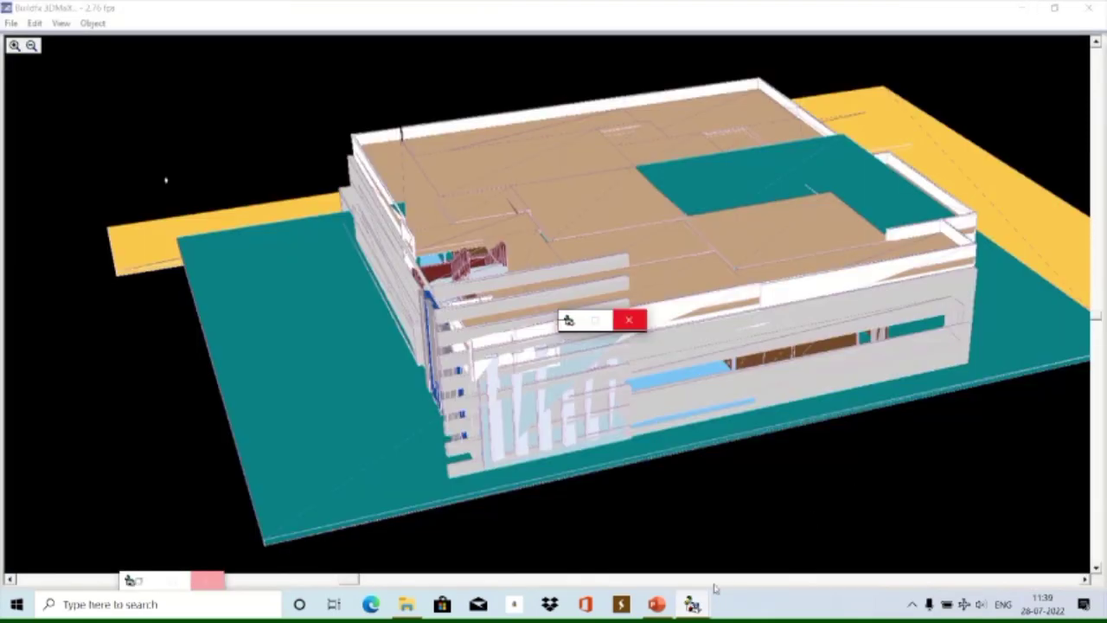
mouse_move(692, 604)
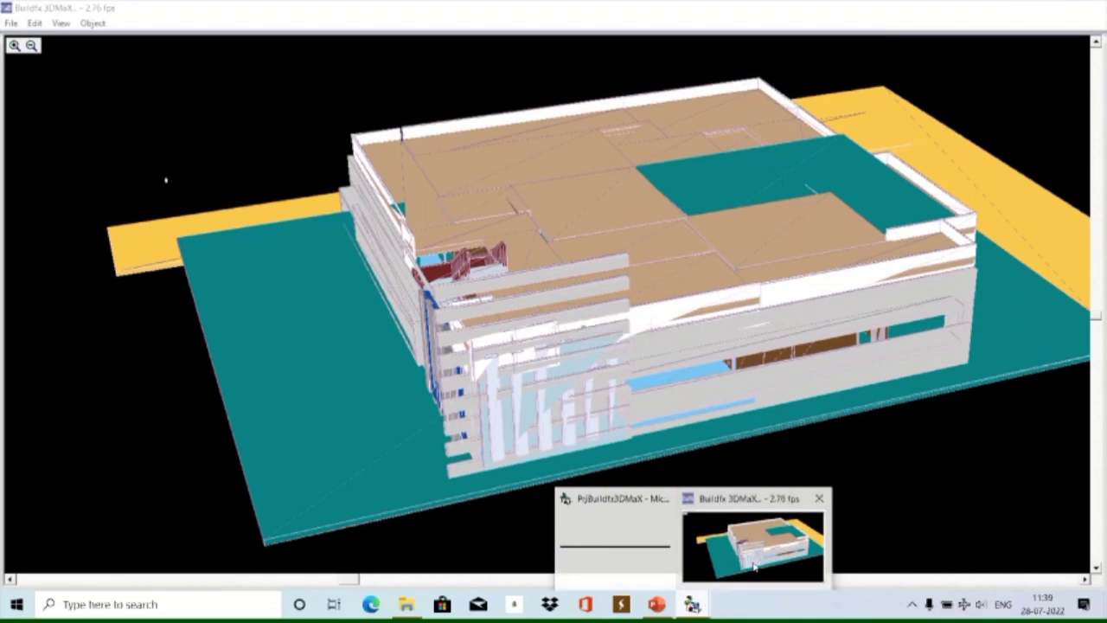
click(753, 568)
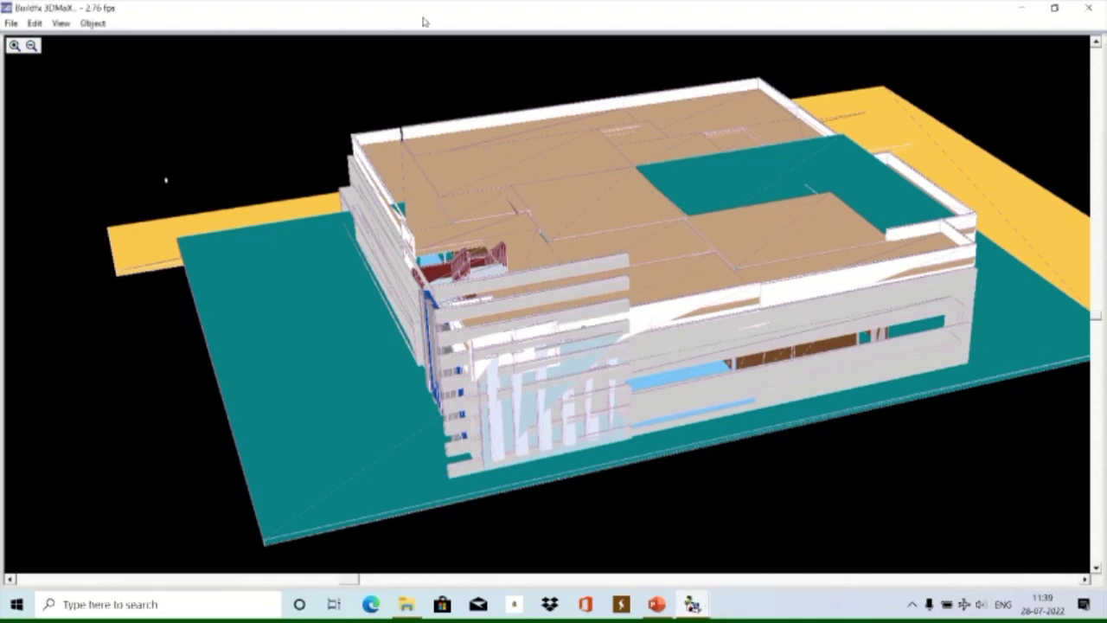
key(alt+Tab)
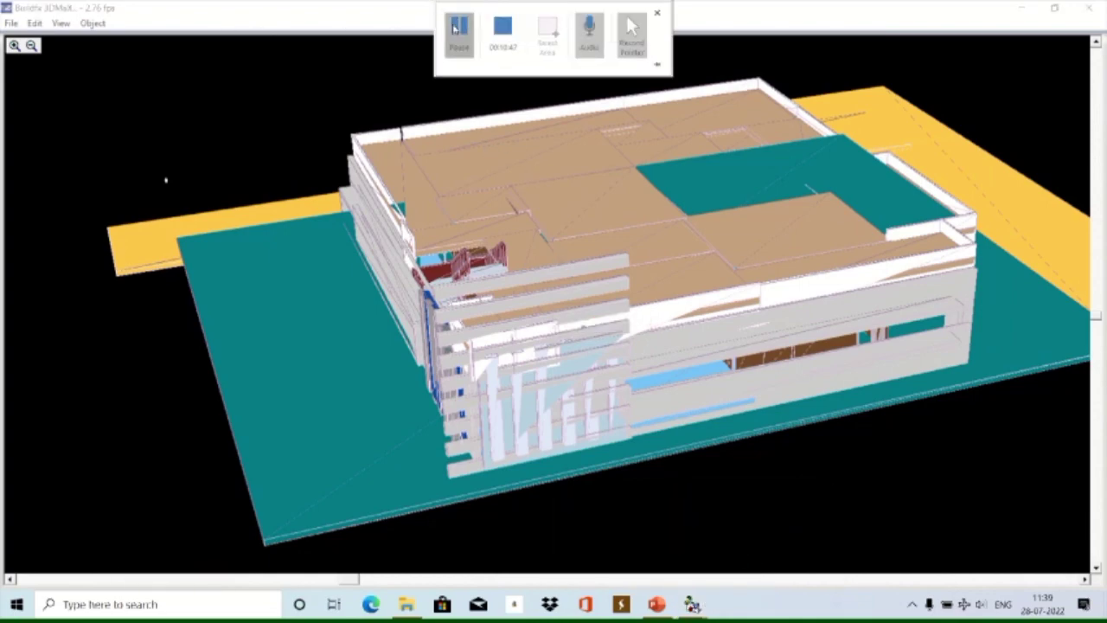
Zoom out to the whole plot and cycle selection through each slab, including the veranda slab.
click(1018, 192)
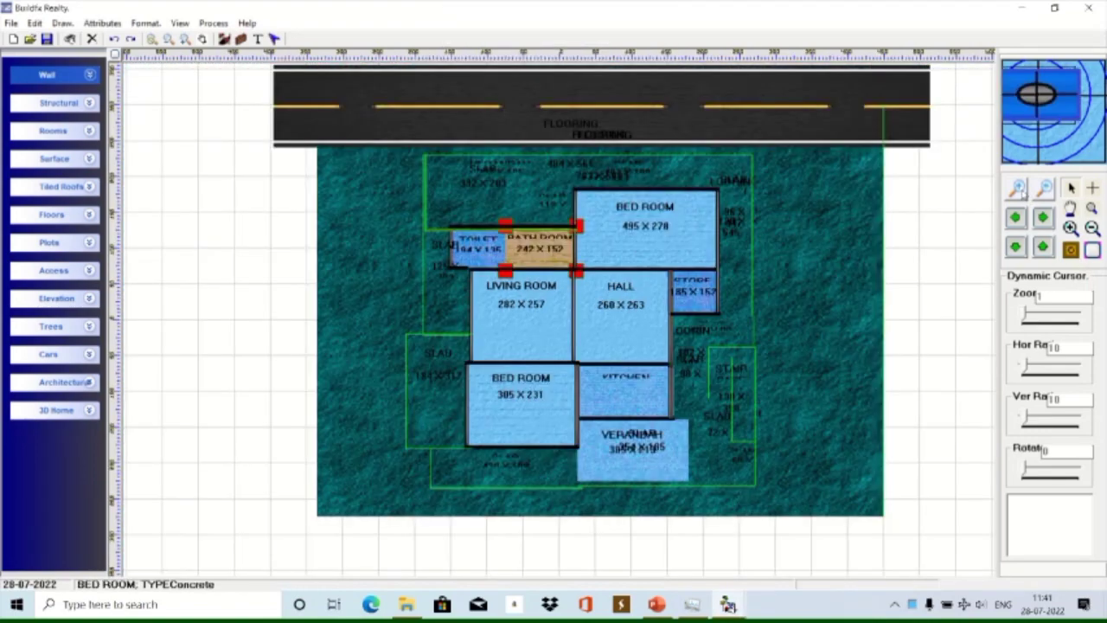
key(Tab)
key(Tab)
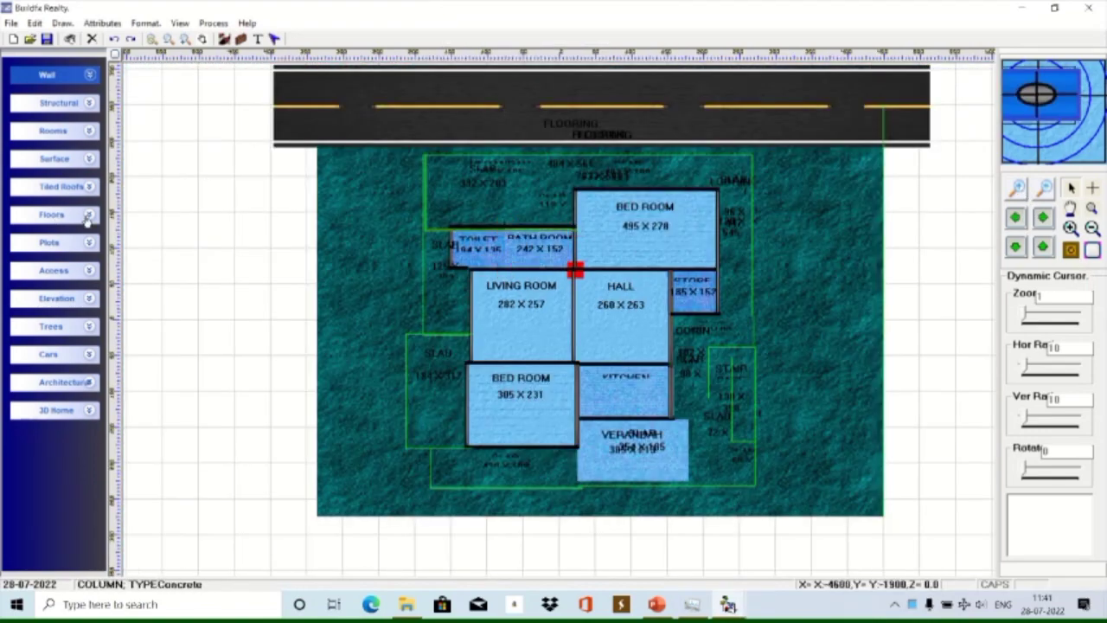
key(Tab)
key(Tab)
key(Tab)
scroll(474, 99, up, 1)
key(Tab)
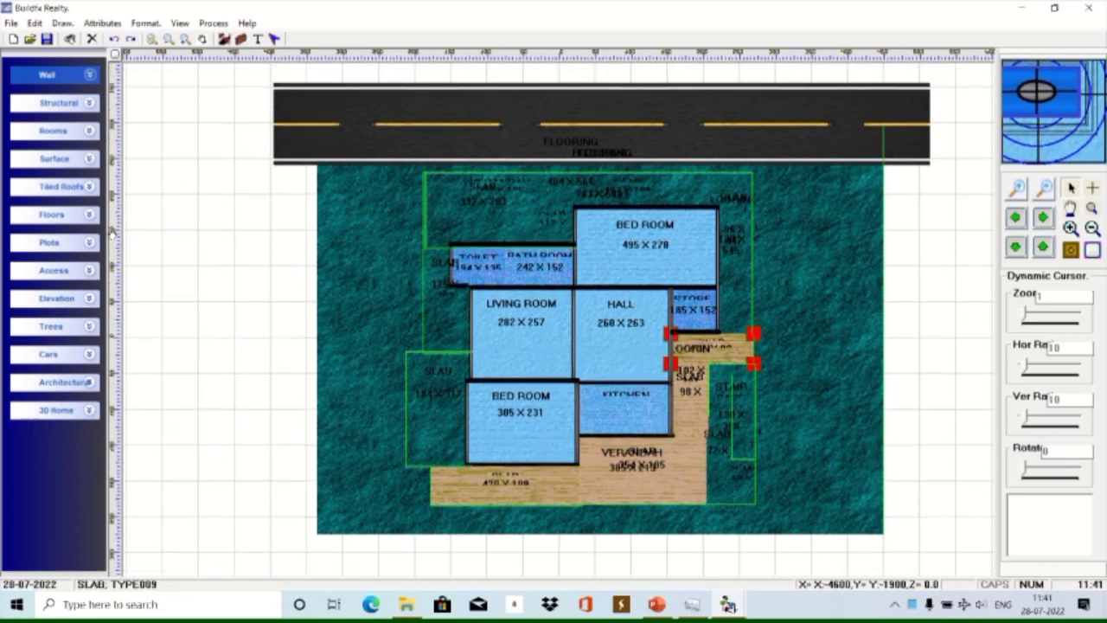
scroll(474, 99, up, 1)
key(Tab)
key(Tab)
key(Tab)
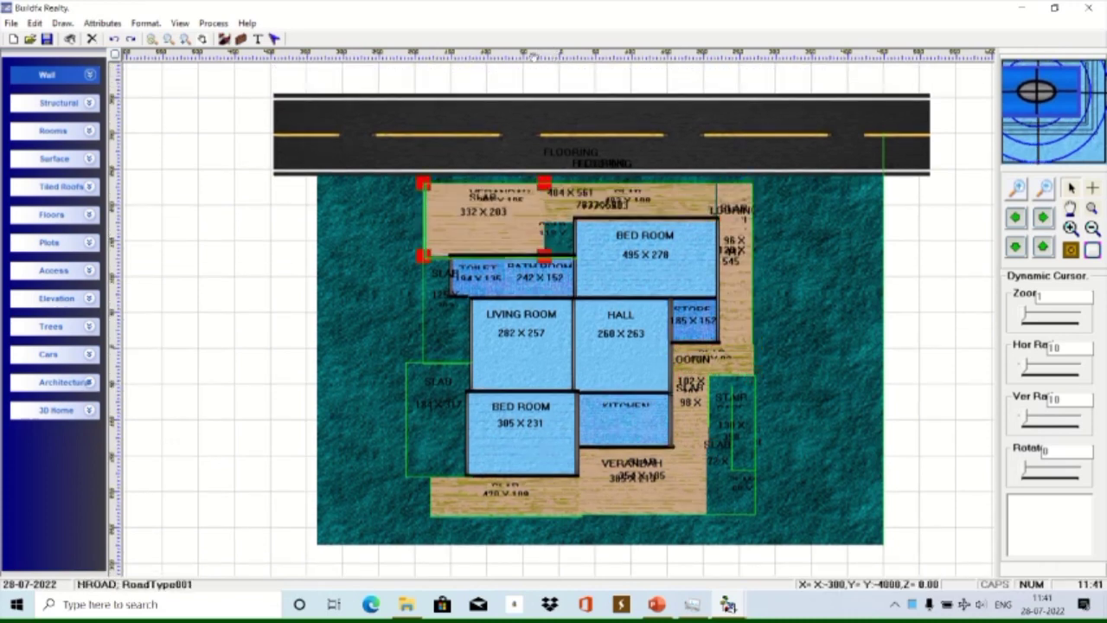
scroll(523, 55, right, 1)
key(Tab)
scroll(932, 333, left, 2)
key(Tab)
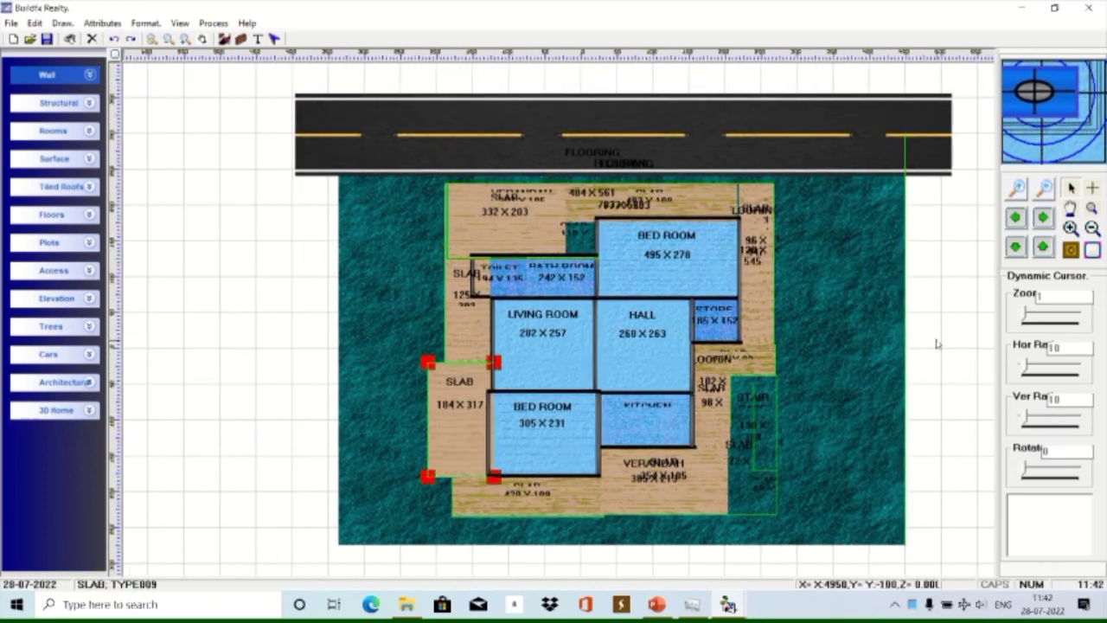
key(Tab)
key(Tab)
key(Tab)
key(Tab)
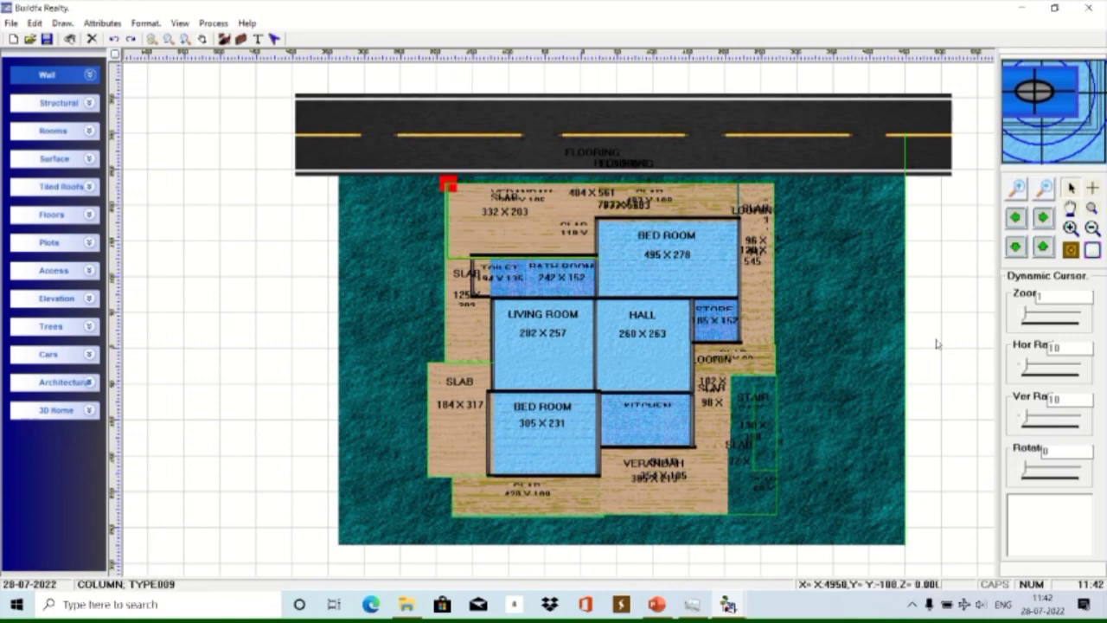
key(Tab)
Cycle selection through the columns, then step down and back up the staircase steps.
key(Tab)
key(Tab)
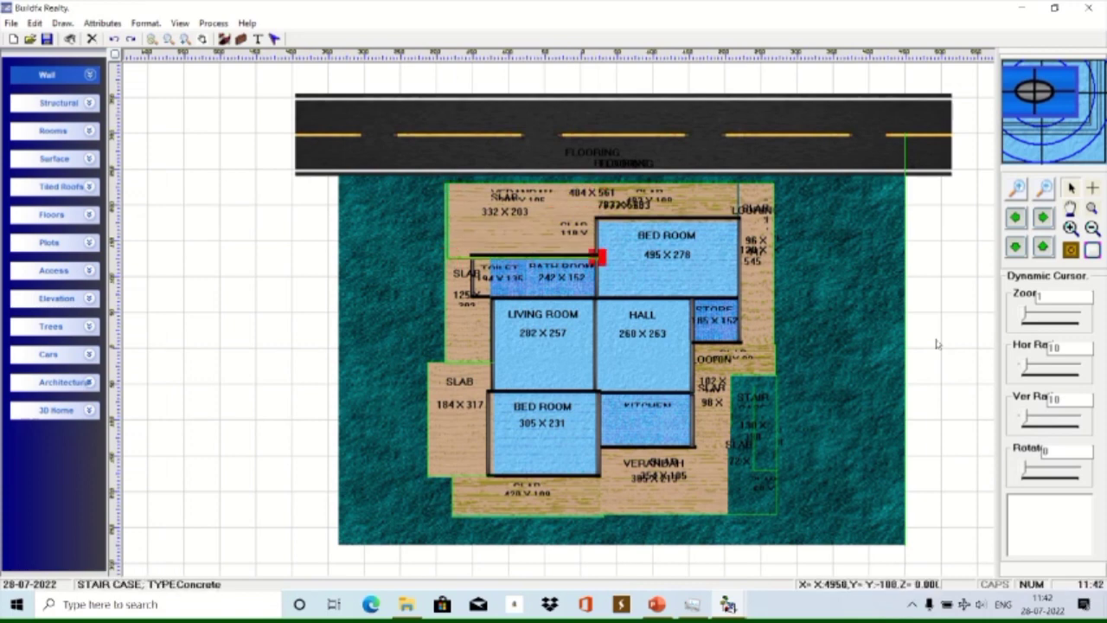
key(Tab)
key(Tab)
key(Tab)
key(Tab)
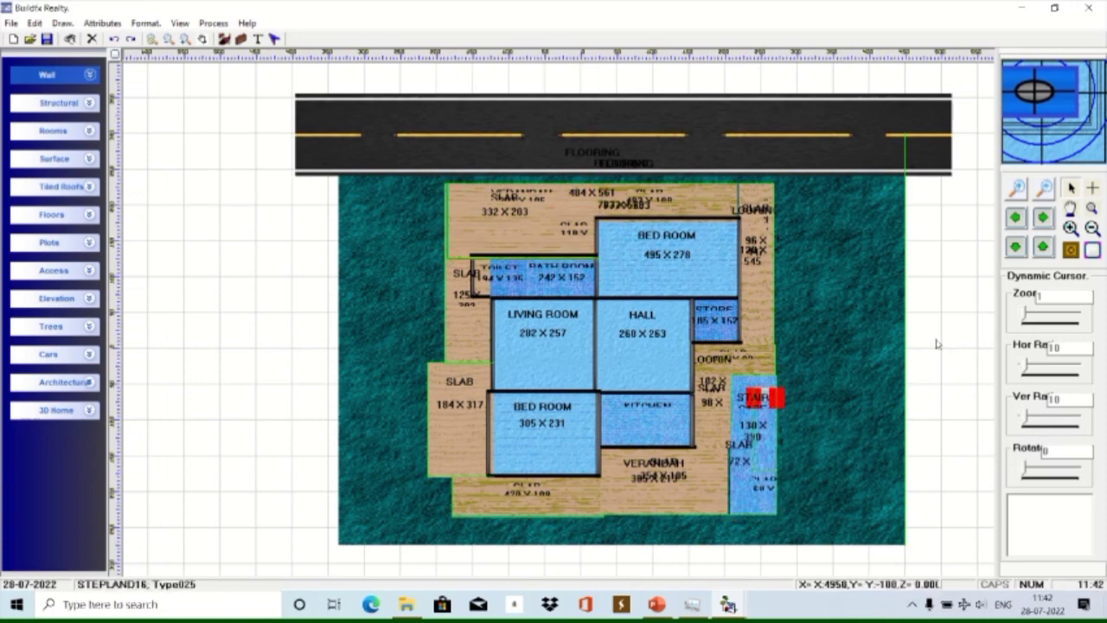
key(Tab)
key(Tab)
key(Tab)
key(Tab)
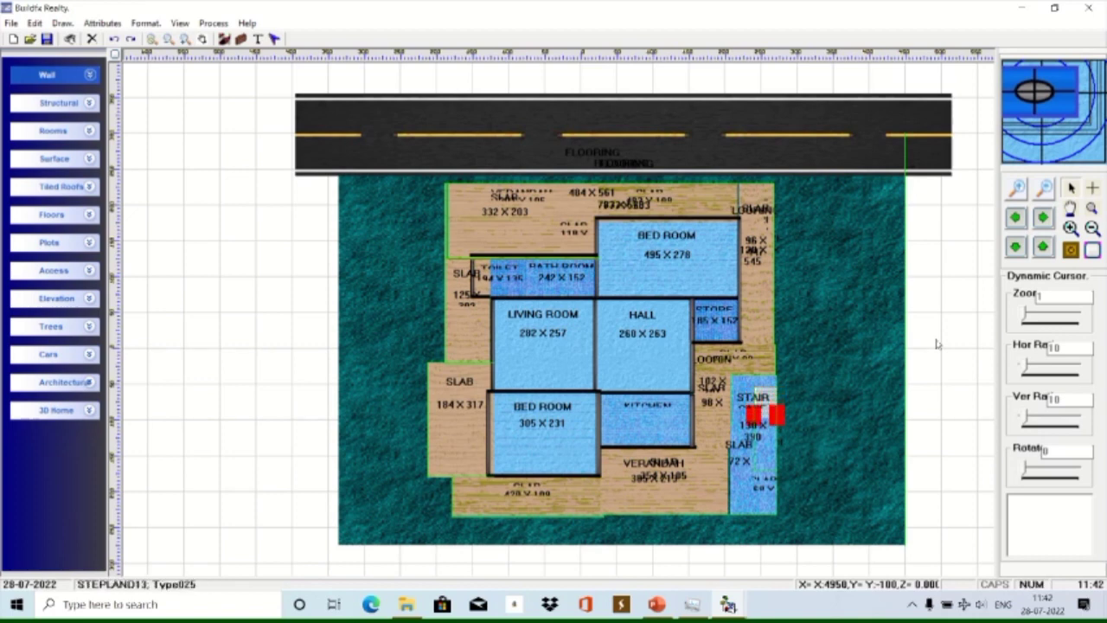
key(Tab)
key(Tab)
key(Tab)
key(Tab)
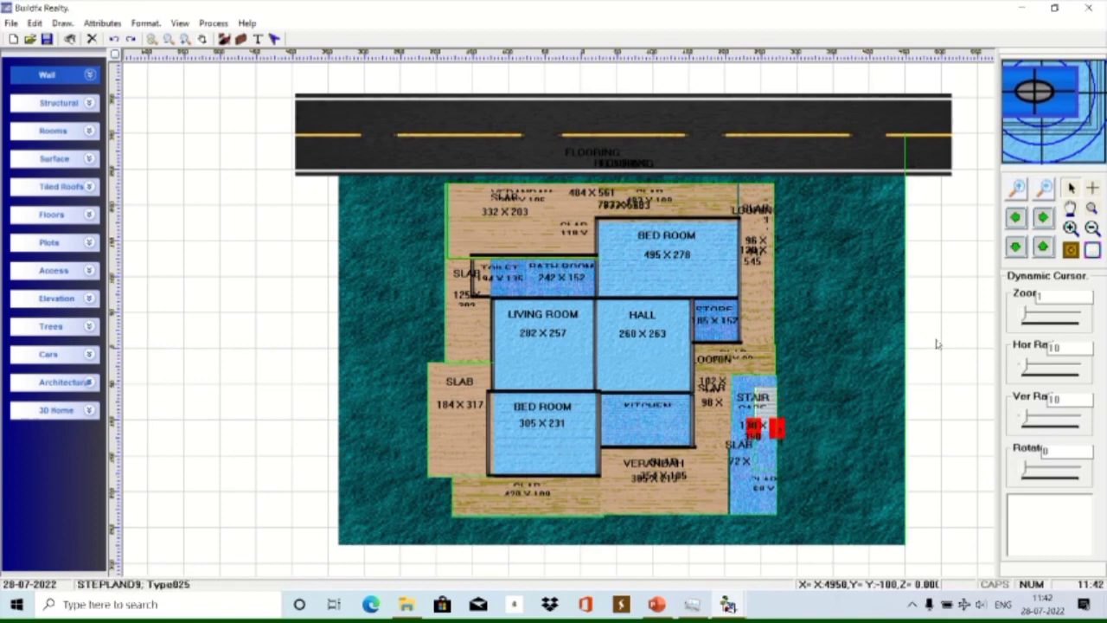
key(Tab)
key(Tab)
key(Tab)
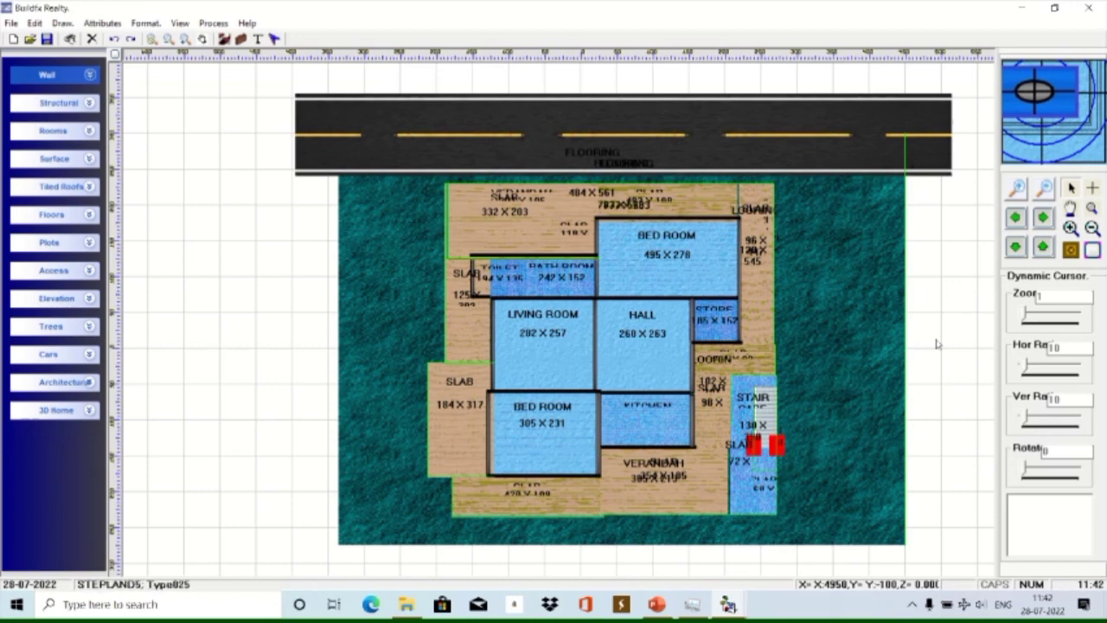
key(Tab)
key(Tab)
key(Tab)
key(Tab)
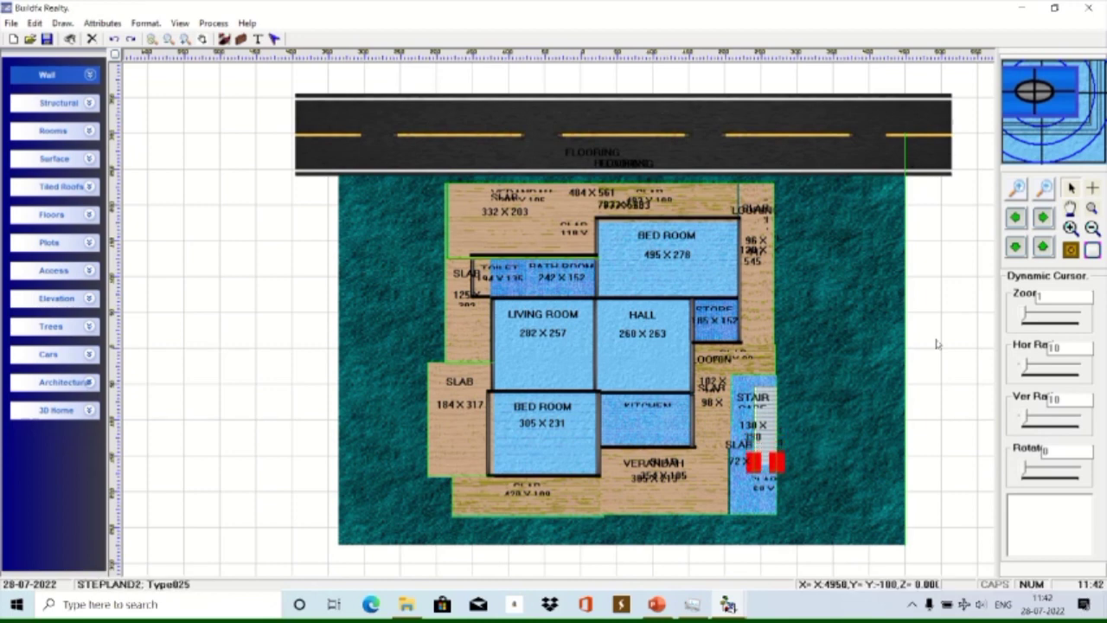
key(Tab)
key(Tab)
key(Tab)
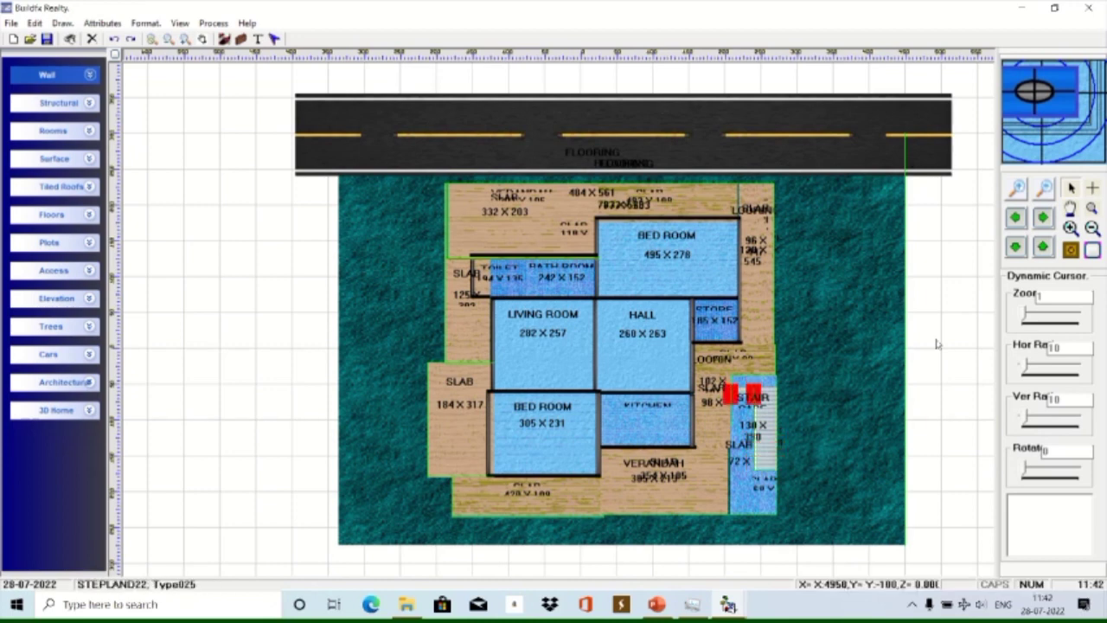
key(Tab)
key(Tab)
key(Tab)
key(Tab)
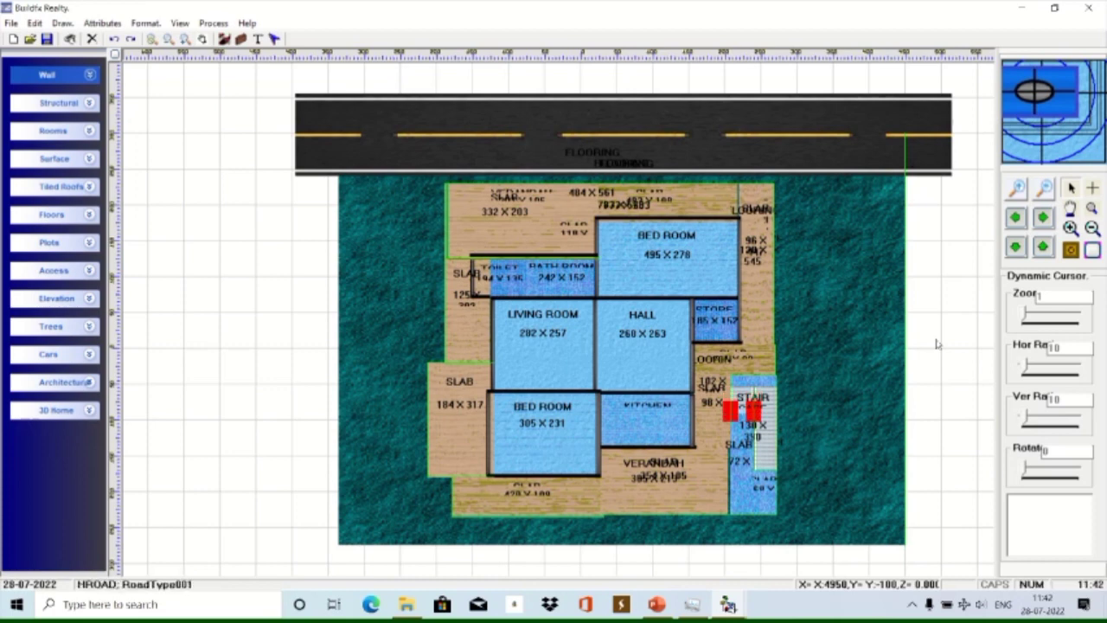
key(shift+Tab)
key(shift+Tab)
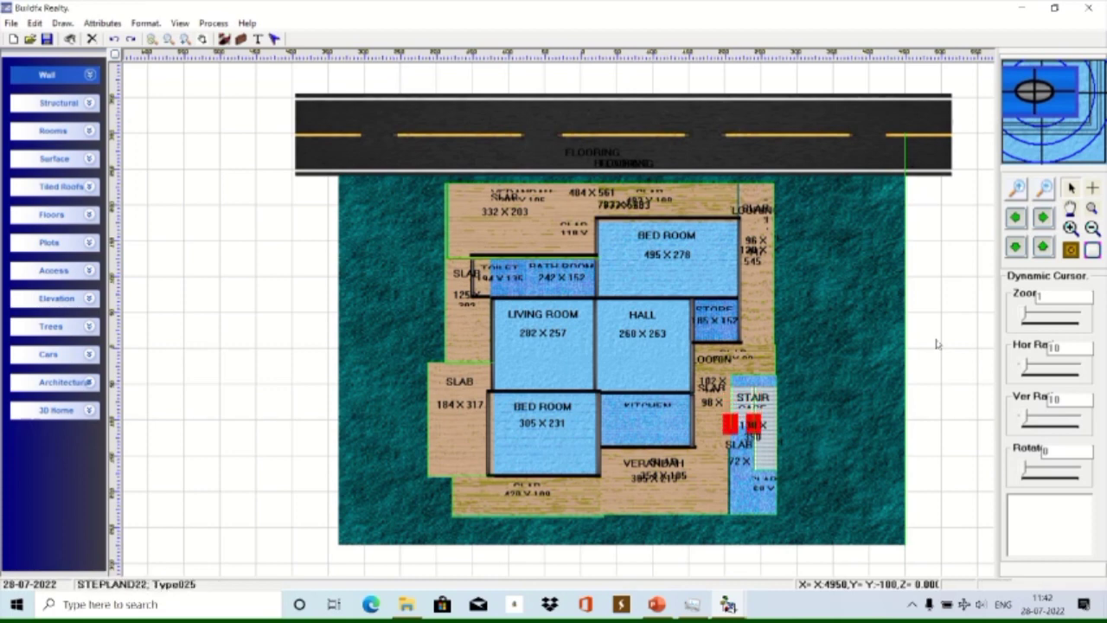
key(shift+Tab)
Cycle selection through the slab, road, flooring, stair strip, cars and trees.
key(Tab)
key(Tab)
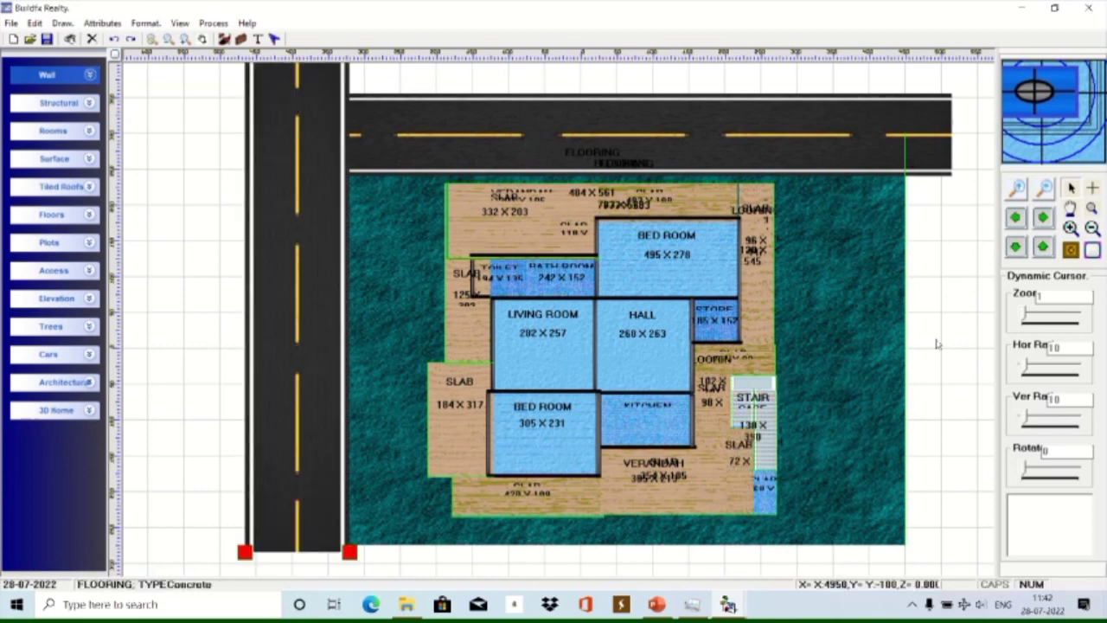
key(Tab)
key(Tab)
key(Tab)
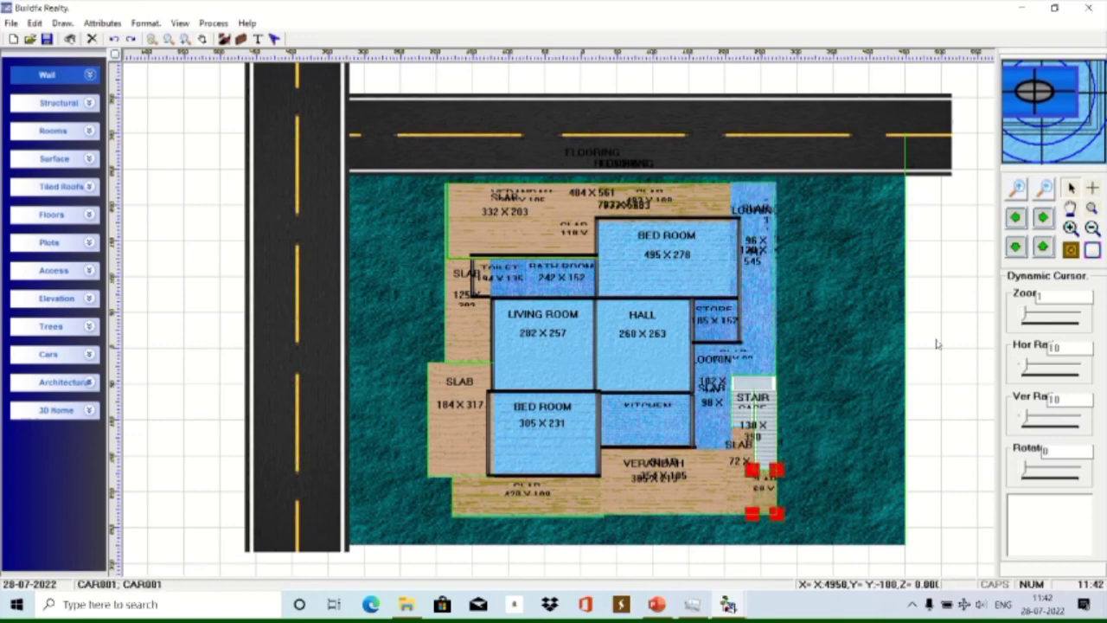
key(Tab)
key(Tab)
key(Tab)
key(Tab)
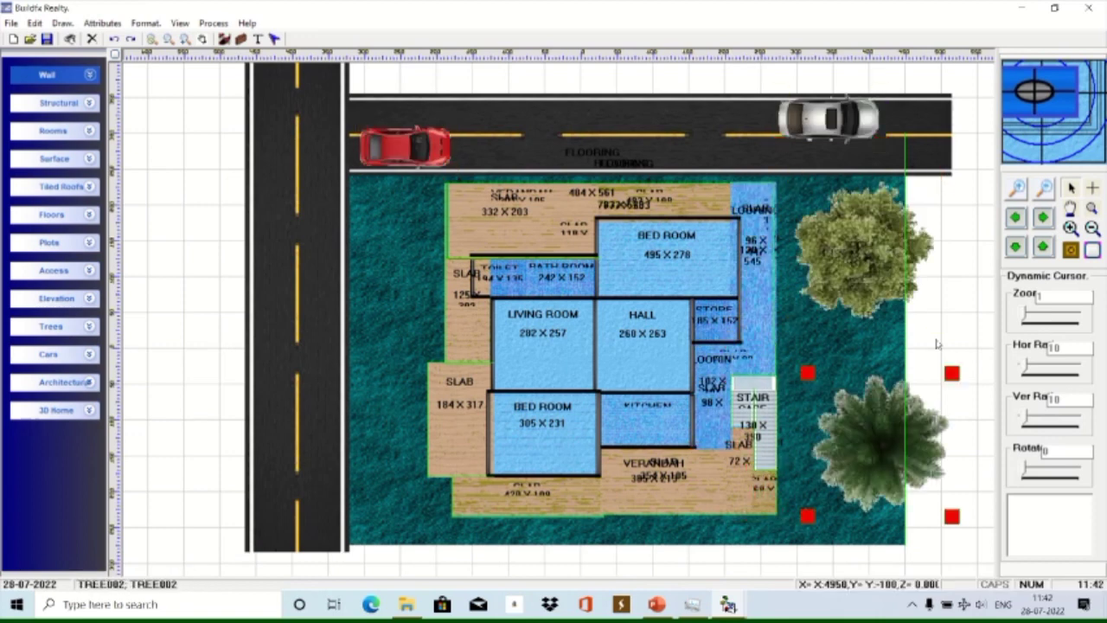
key(Tab)
key(Tab)
key(Tab)
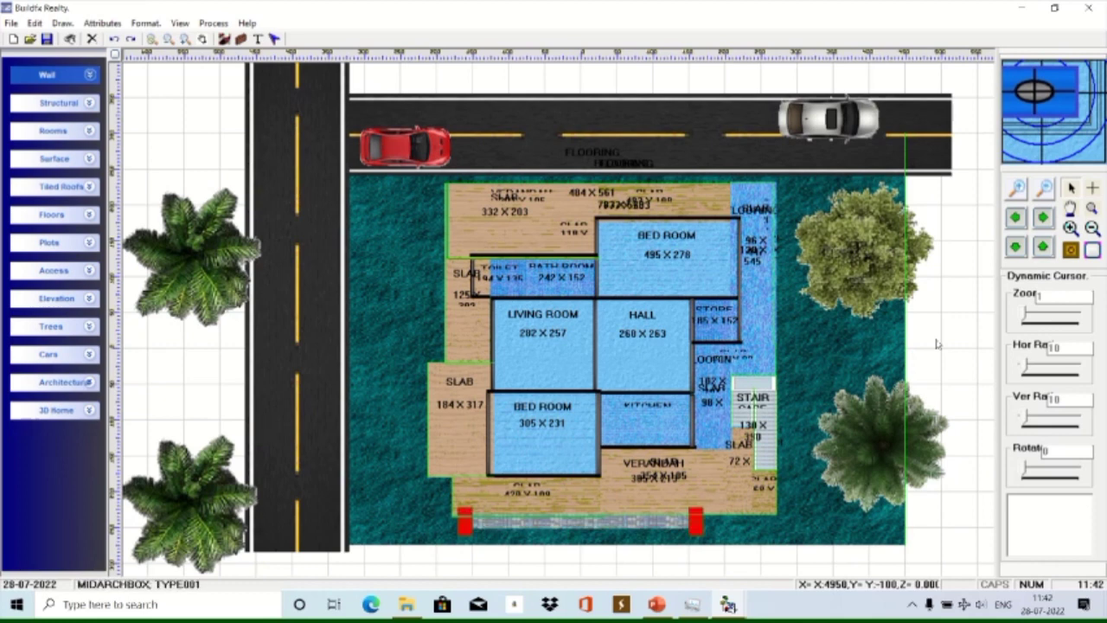
key(Tab)
key(Tab)
key(Tab)
key(Tab)
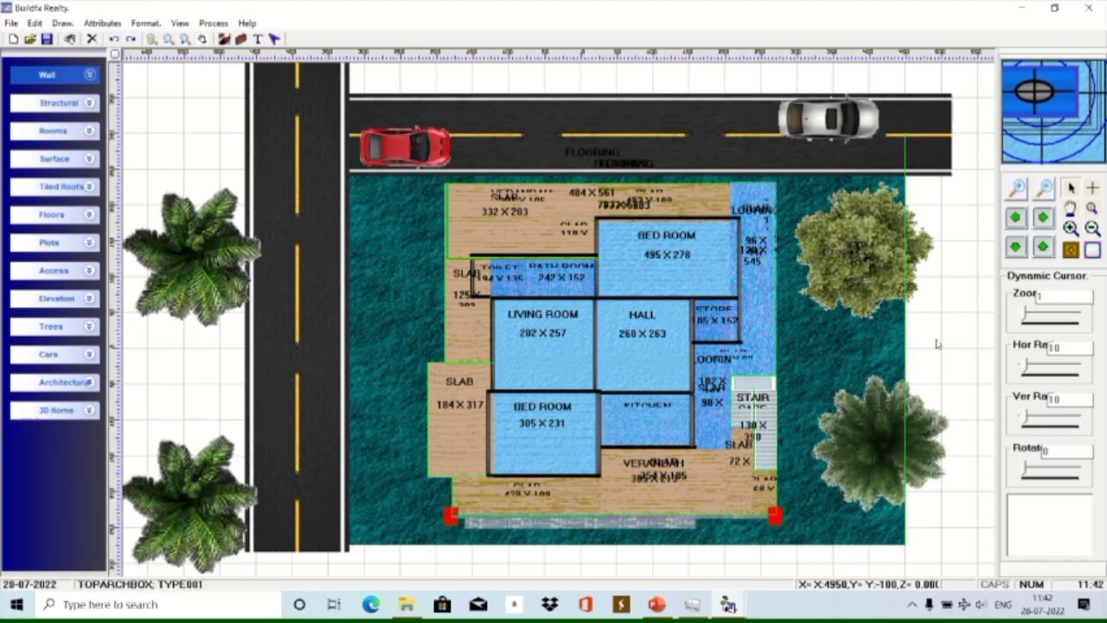
key(Tab)
key(Tab)
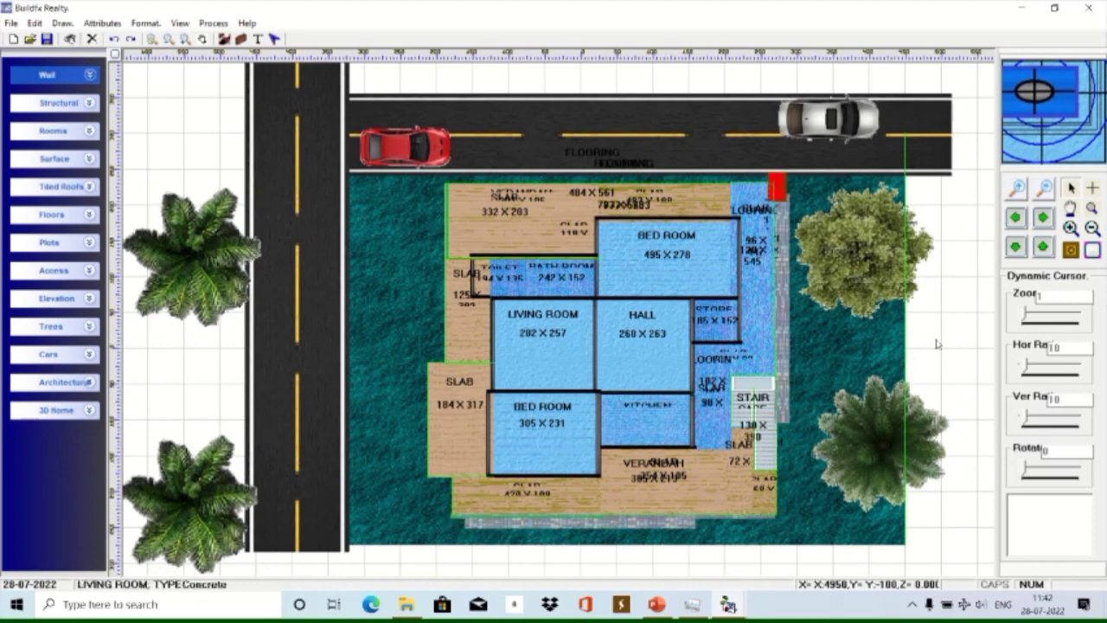
key(Tab)
key(Tab)
key(Tab)
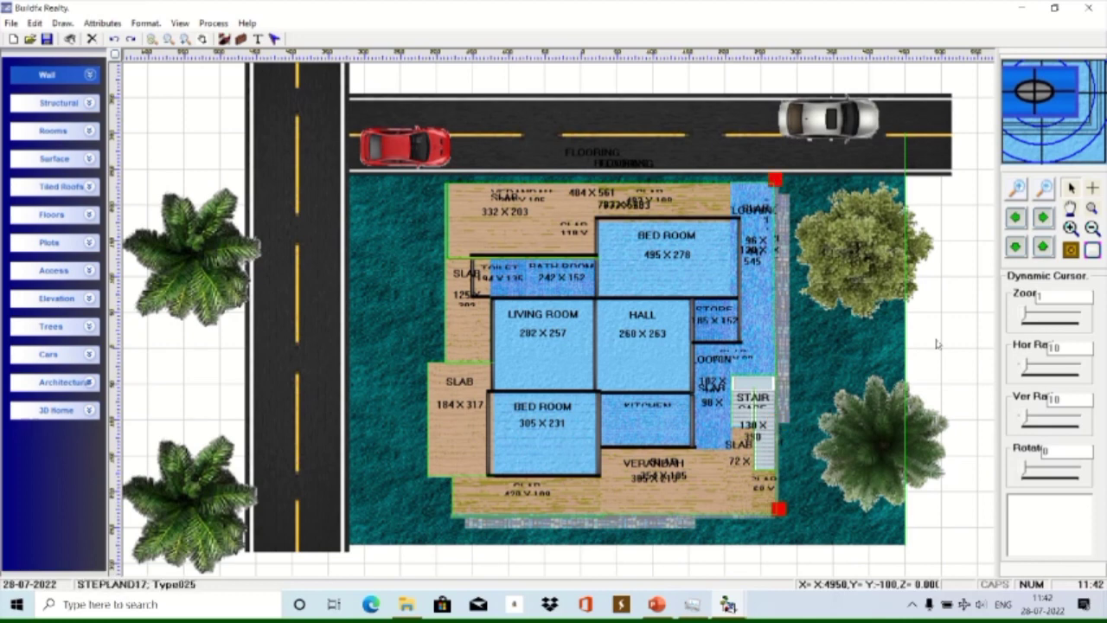
key(Tab)
Continue cycling through the bottom-strip objects, a slab and items beside the stairs.
key(Tab)
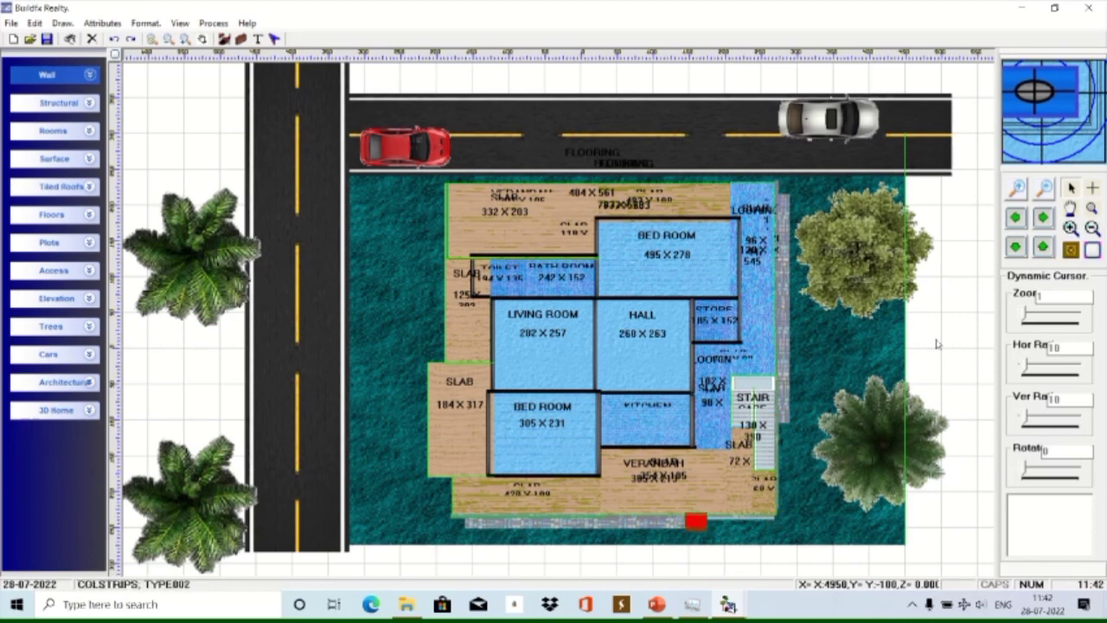
key(Tab)
key(Tab)
key(Tab)
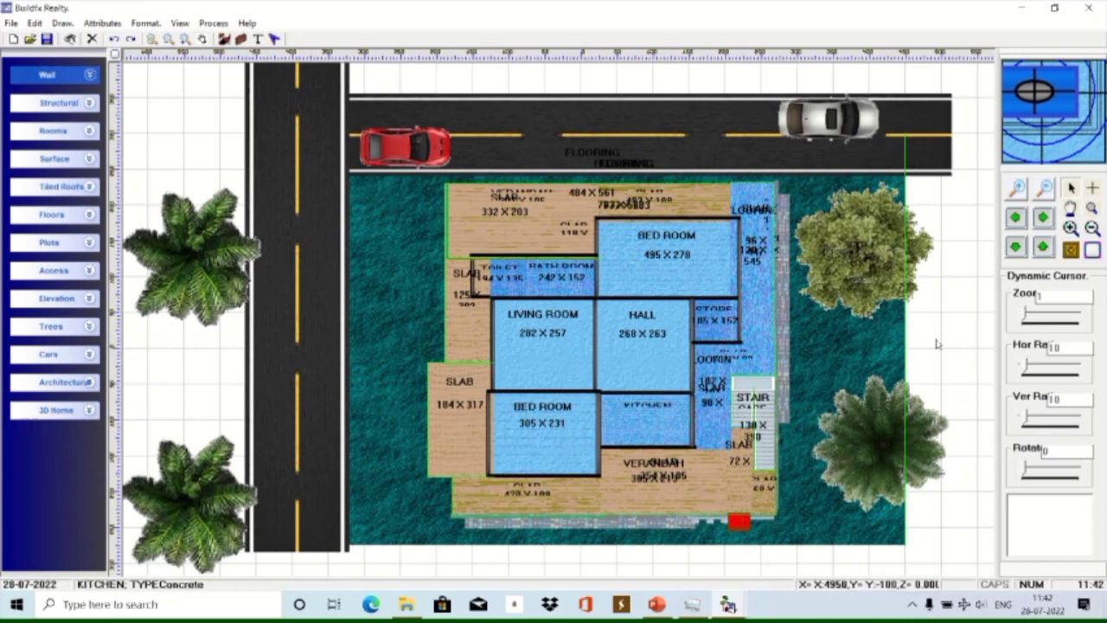
key(Tab)
key(Tab)
key(Tab)
key(Tab)
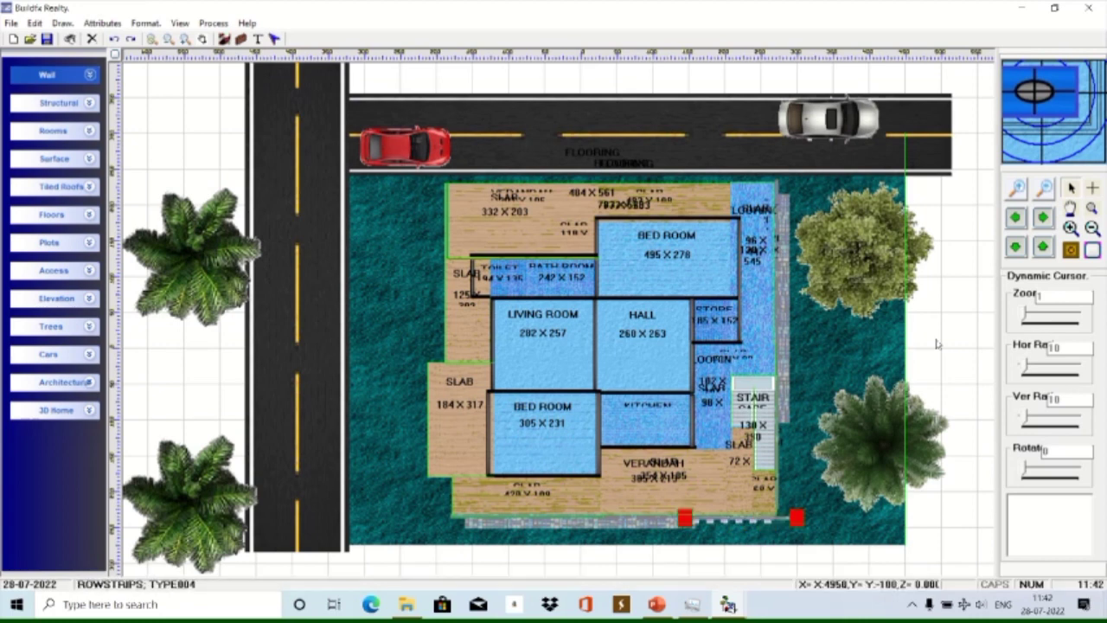
key(Tab)
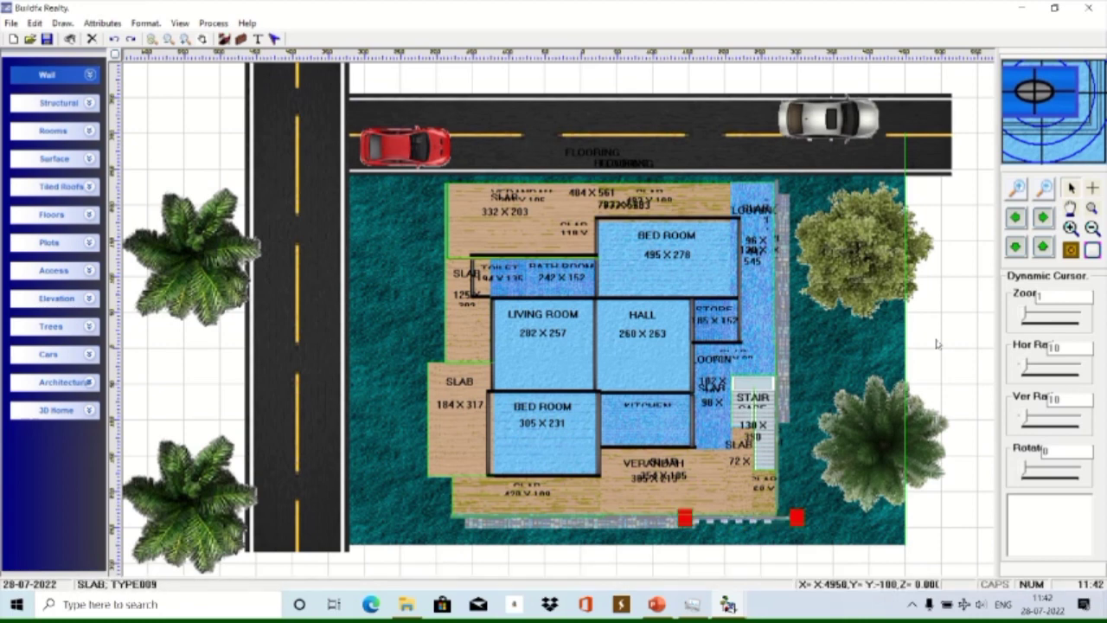
key(Tab)
key(Tab)
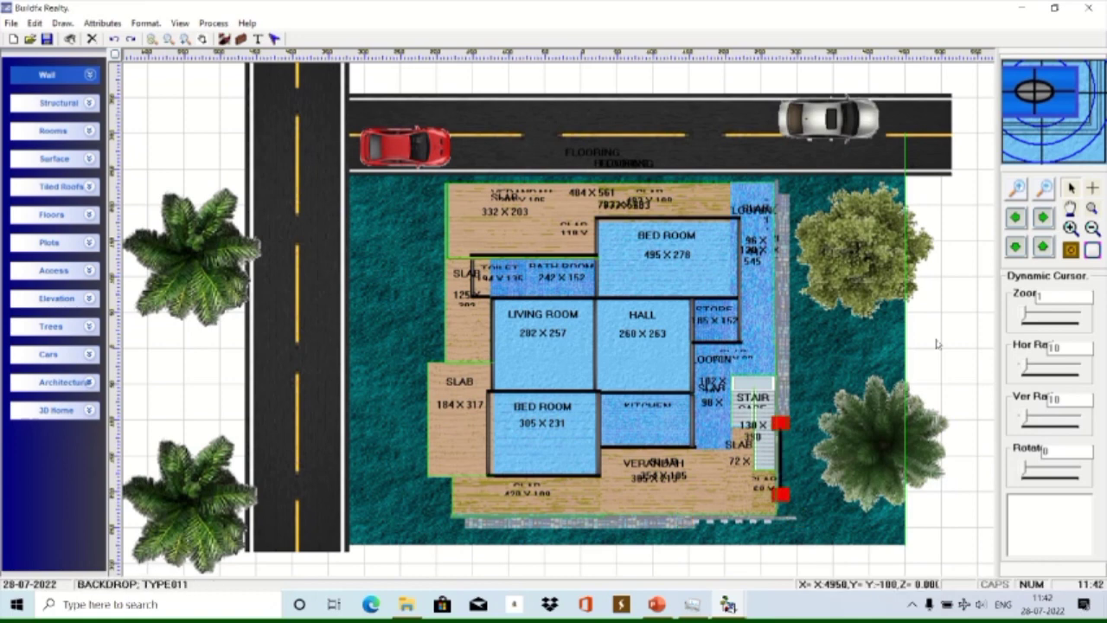
key(Tab)
key(Tab)
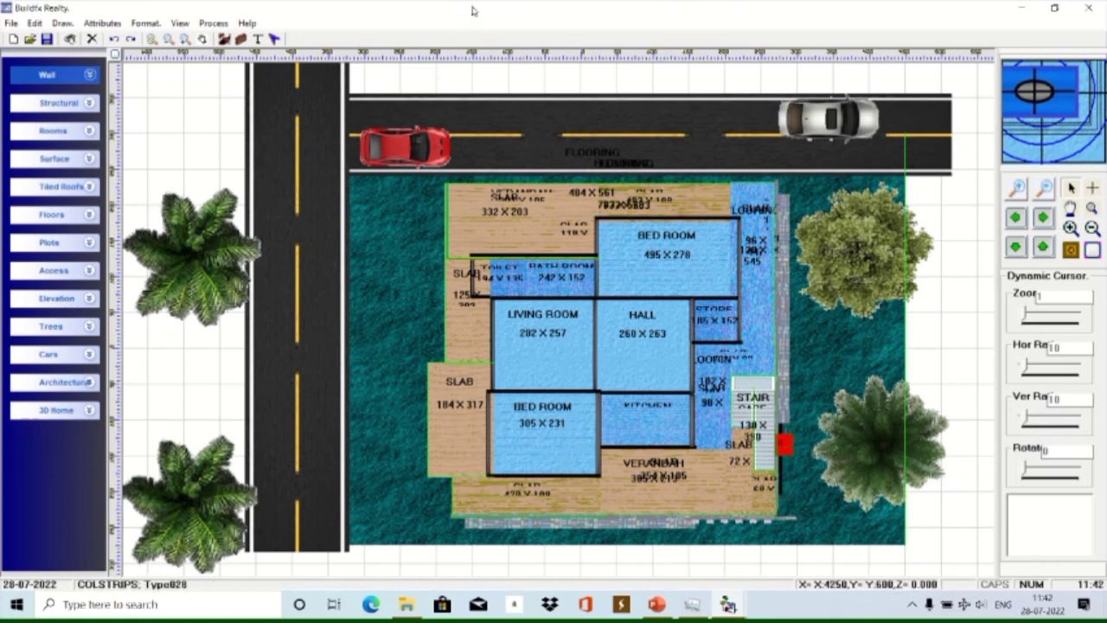
key(Tab)
key(Tab)
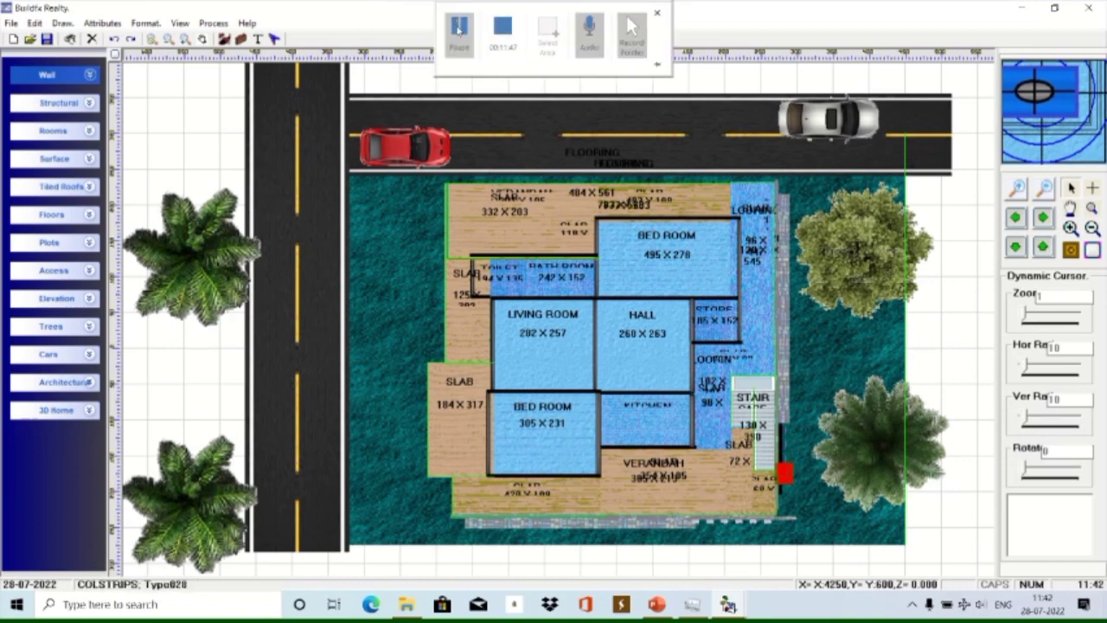
key(Tab)
key(Tab)
key(Tab)
Launch 3D Home Max from 3D Home and zoom out over the pink two-storey building.
click(90, 411)
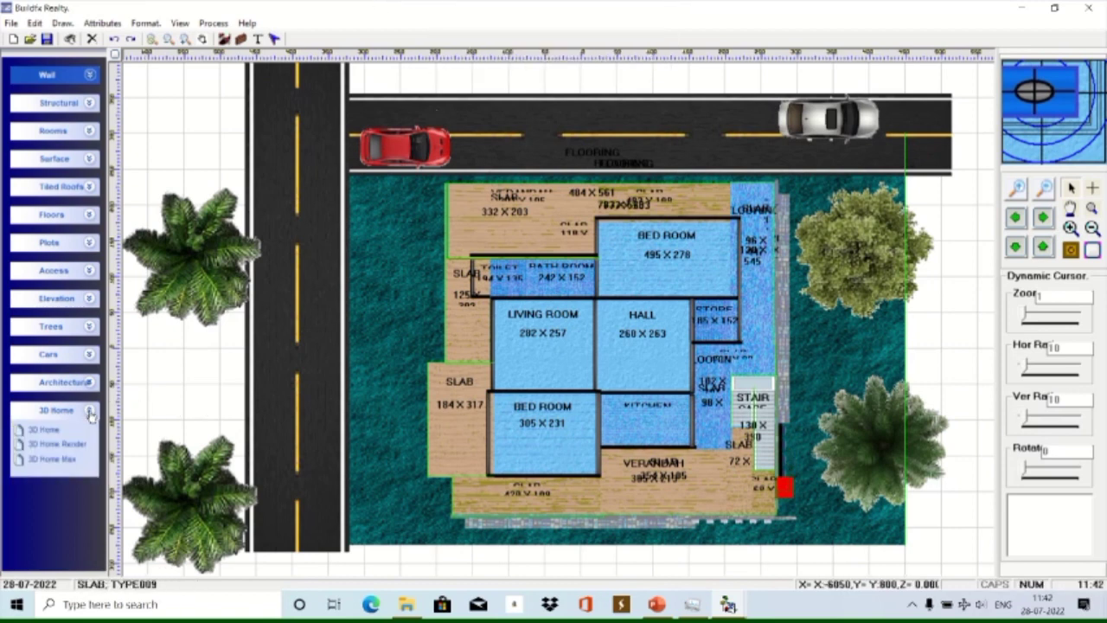
click(61, 461)
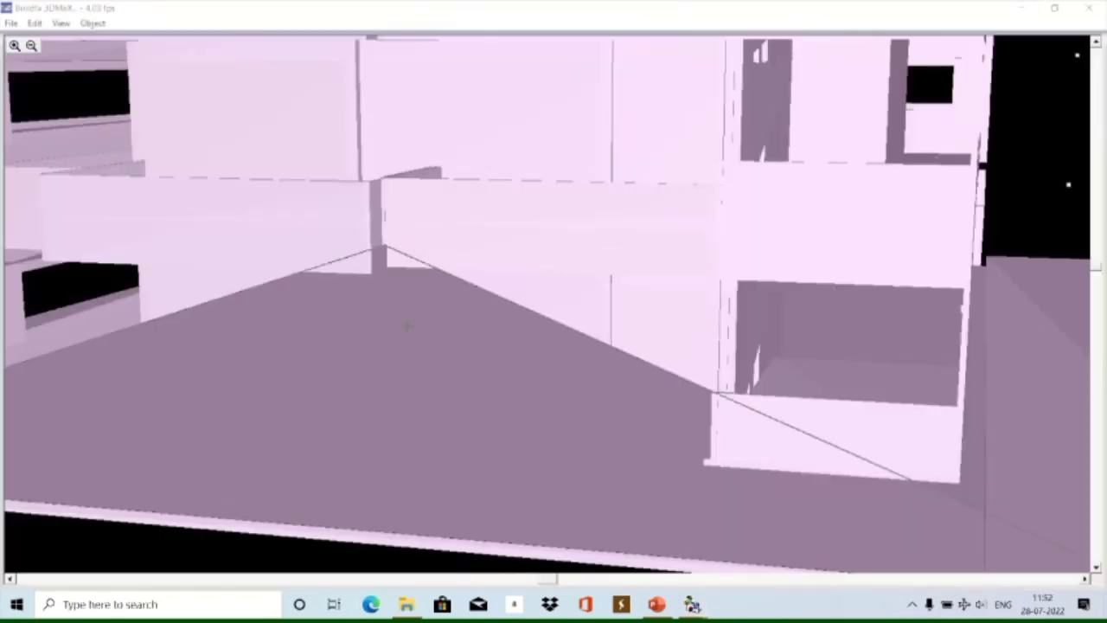
mouse_move(432, 346)
mouse_down()
mouse_move(541, 435)
mouse_move(407, 340)
mouse_move(460, 418)
mouse_up()
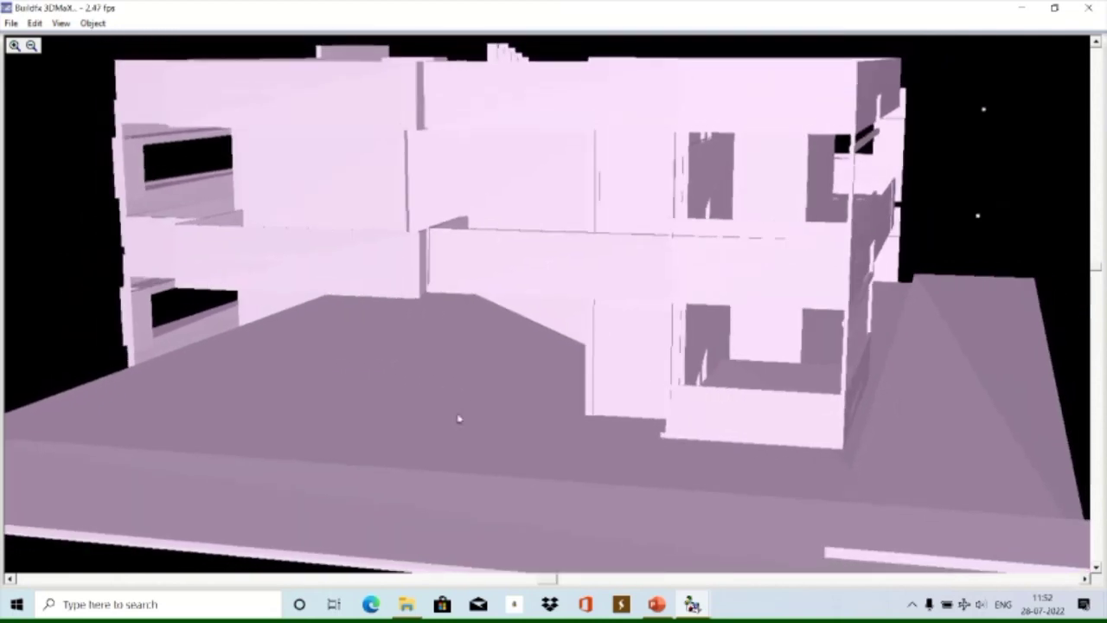
Apply Gradient shading to the building and orbit it to view its right side and floors from above.
click(60, 23)
click(89, 153)
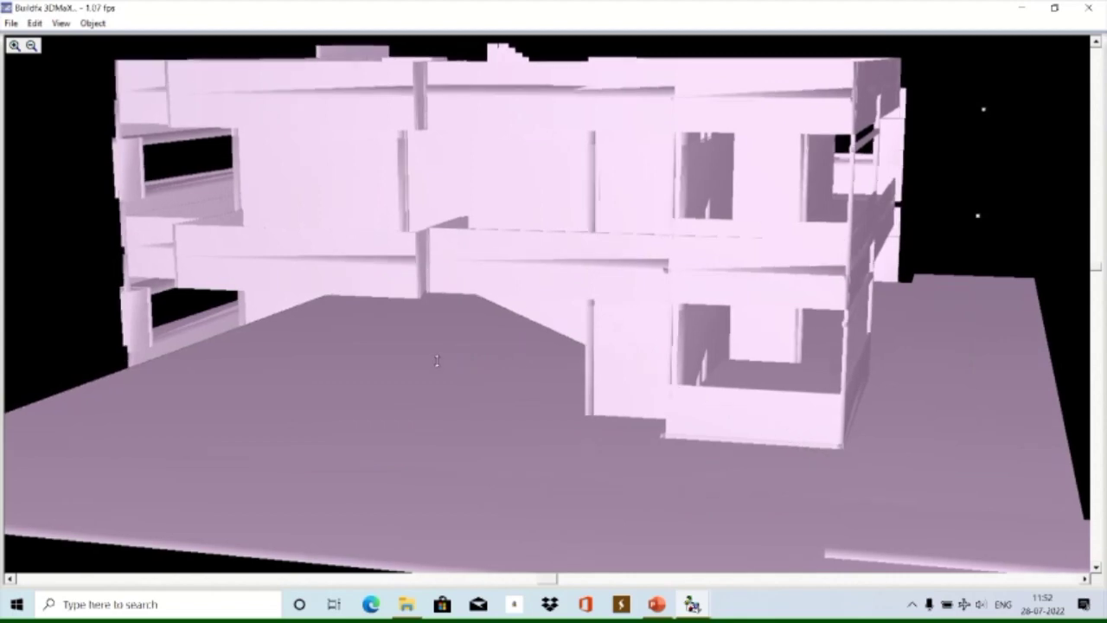
drag(434, 343, 482, 403)
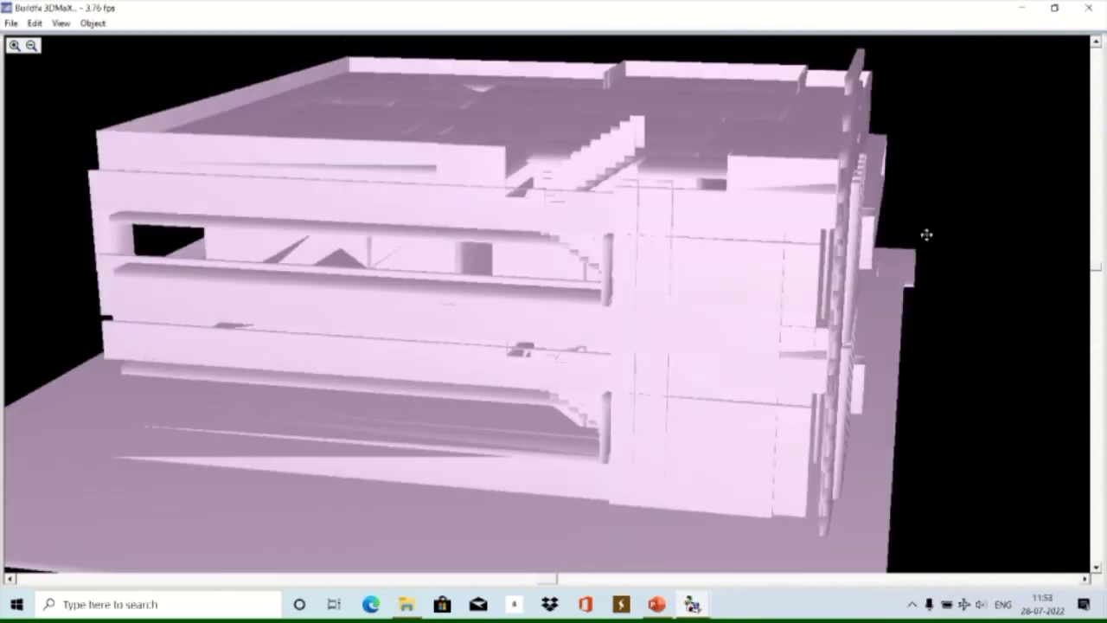
drag(927, 234, 917, 235)
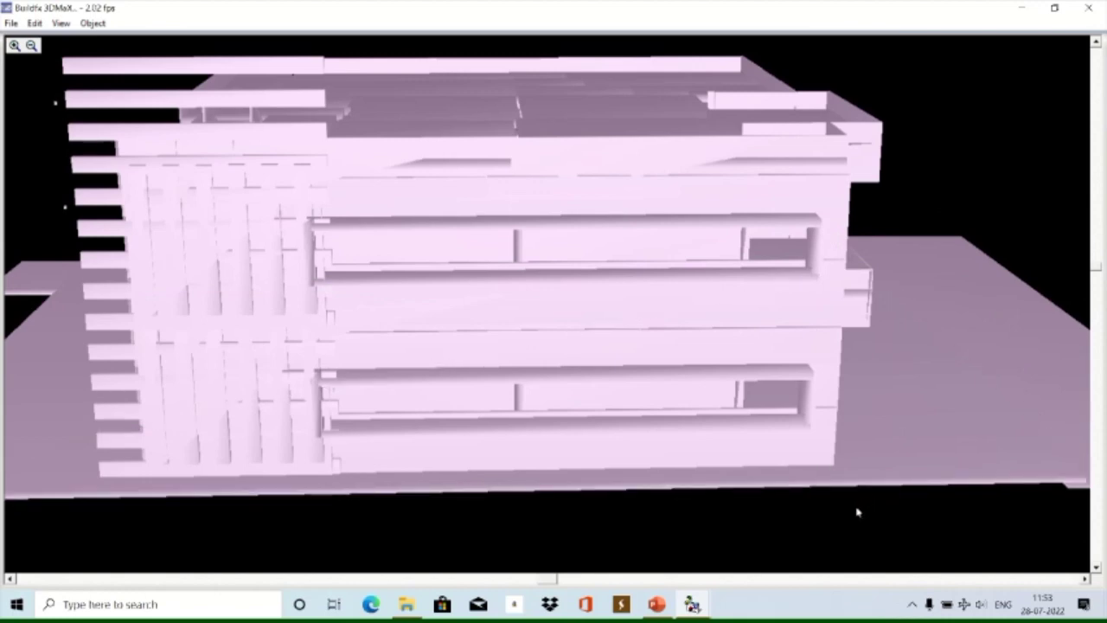
drag(857, 512, 850, 507)
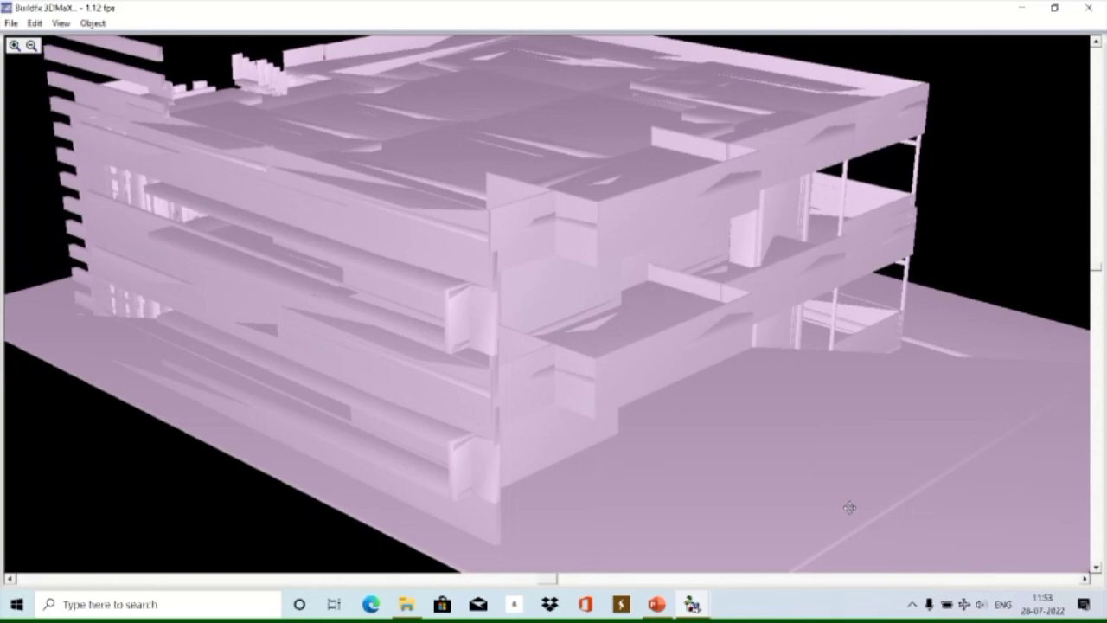
drag(849, 507, 969, 298)
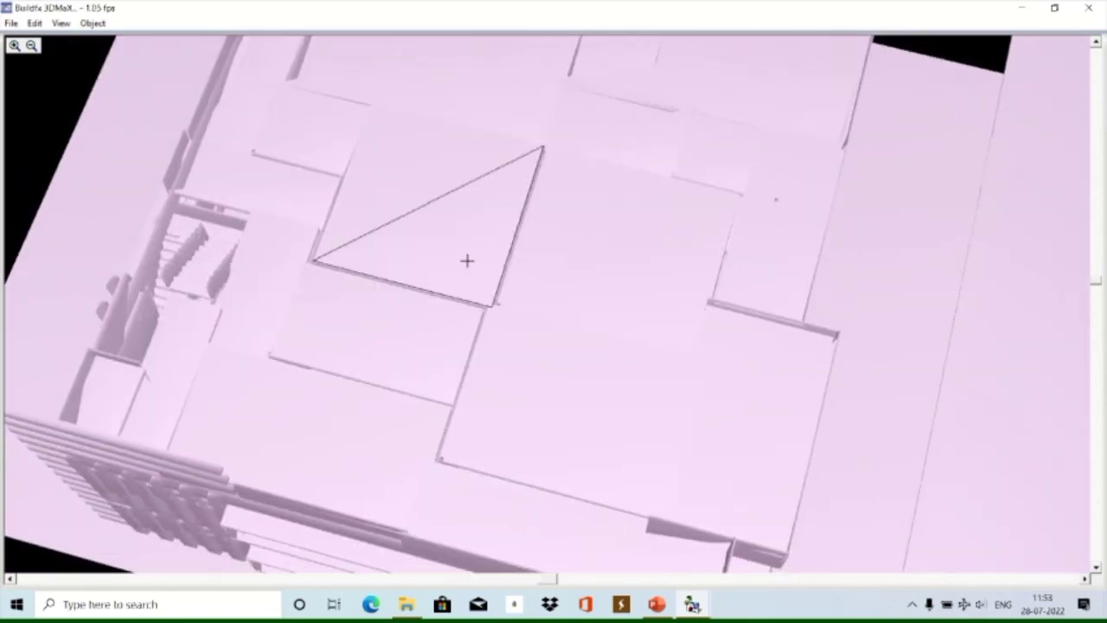
middle_drag(476, 251, 603, 430)
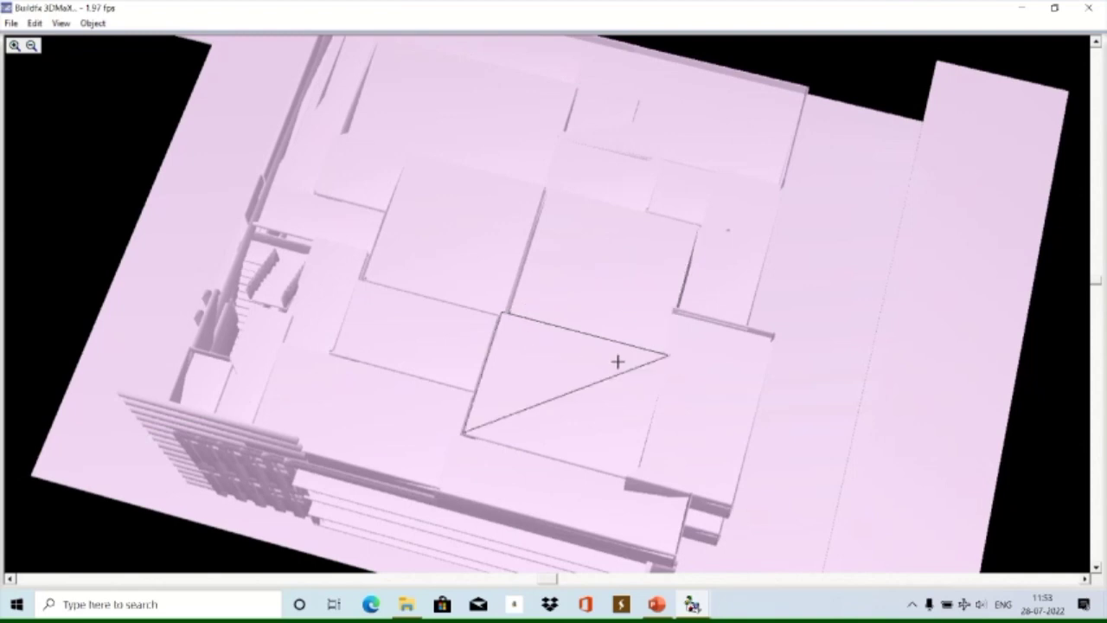
middle_drag(818, 392, 779, 385)
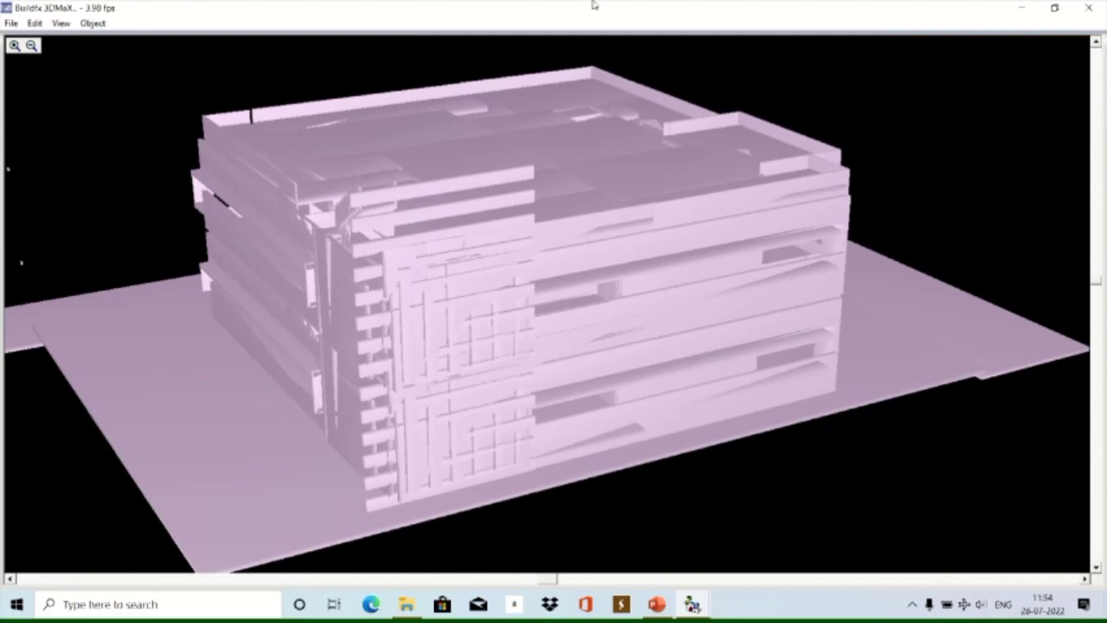
Render the model in plan colours with tan slabs, white facade bands and a teal plot.
mouse_move(594, 3)
click(459, 26)
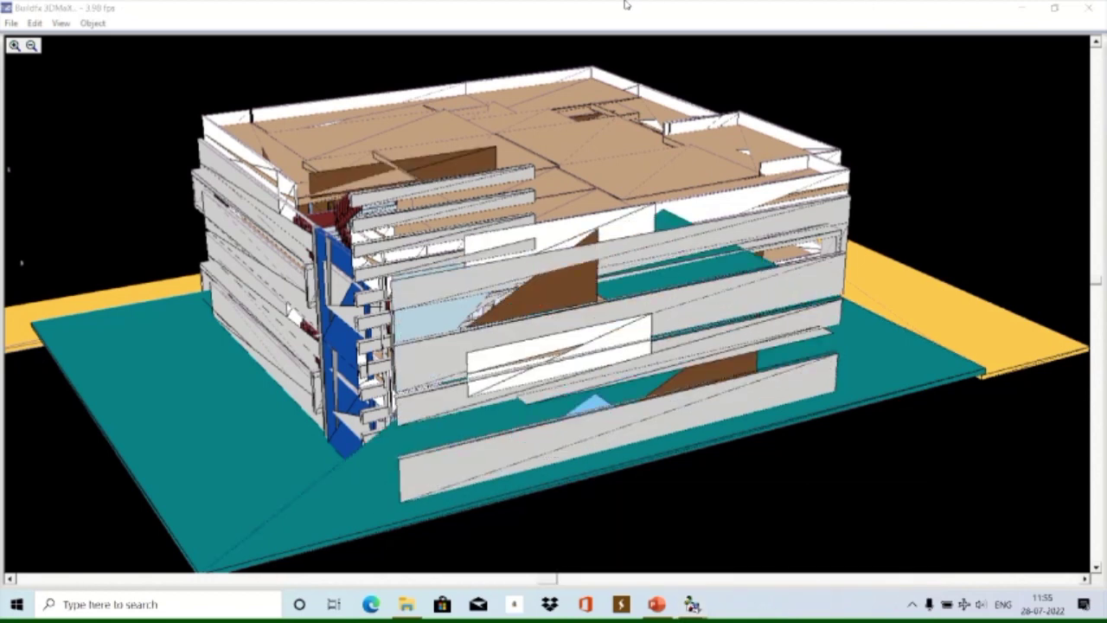
Open the three-hall plan in 3DMaX via 3D Home Max and zoom out overhead.
click(468, 32)
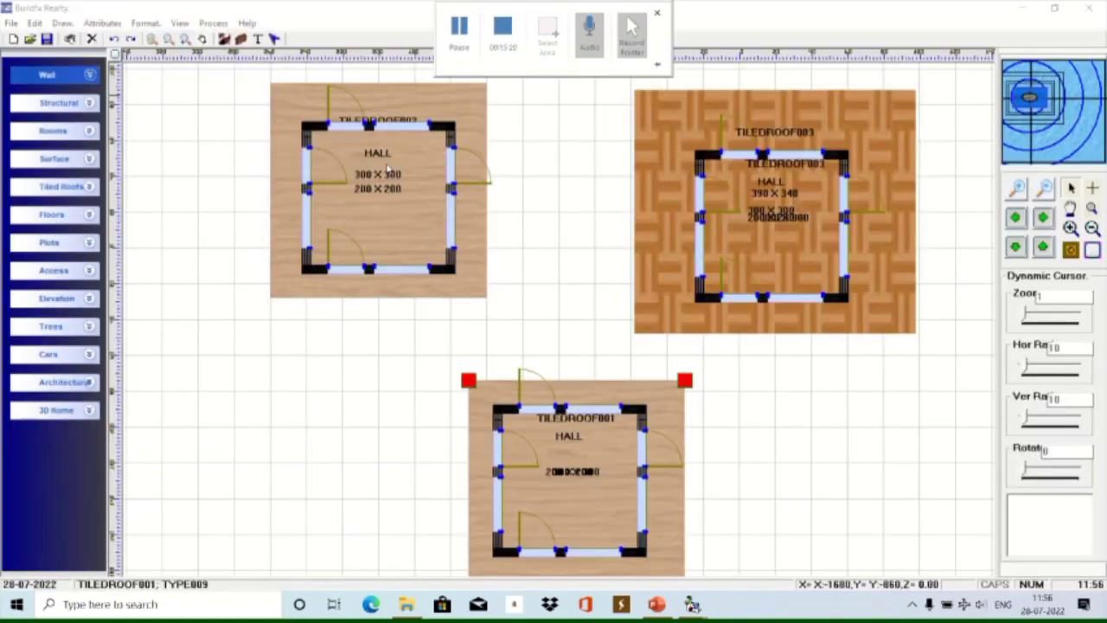
click(89, 410)
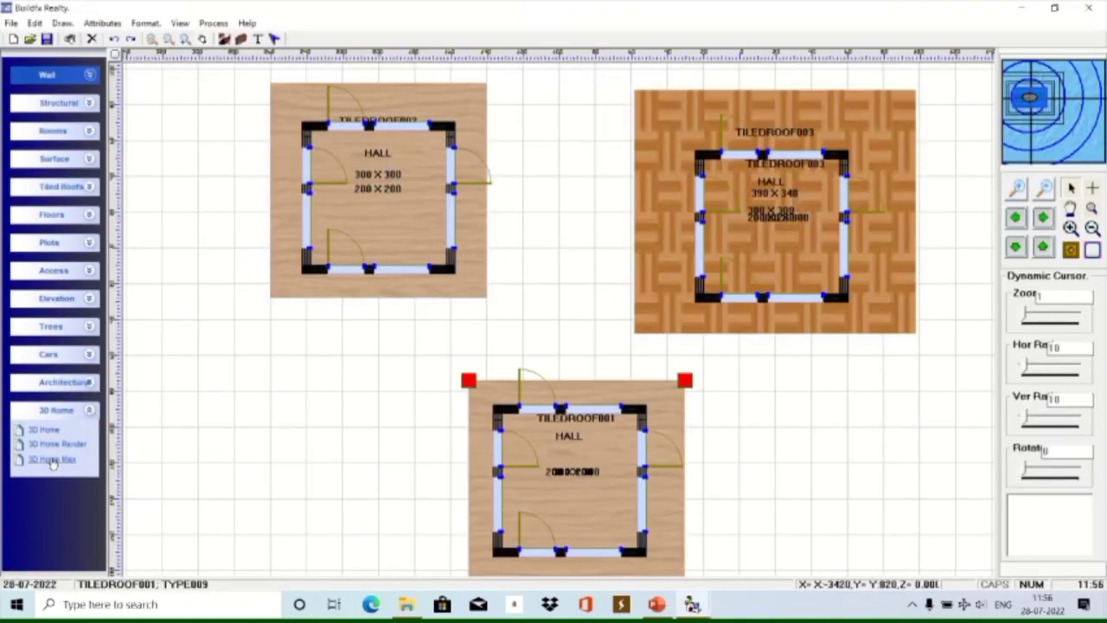
click(52, 460)
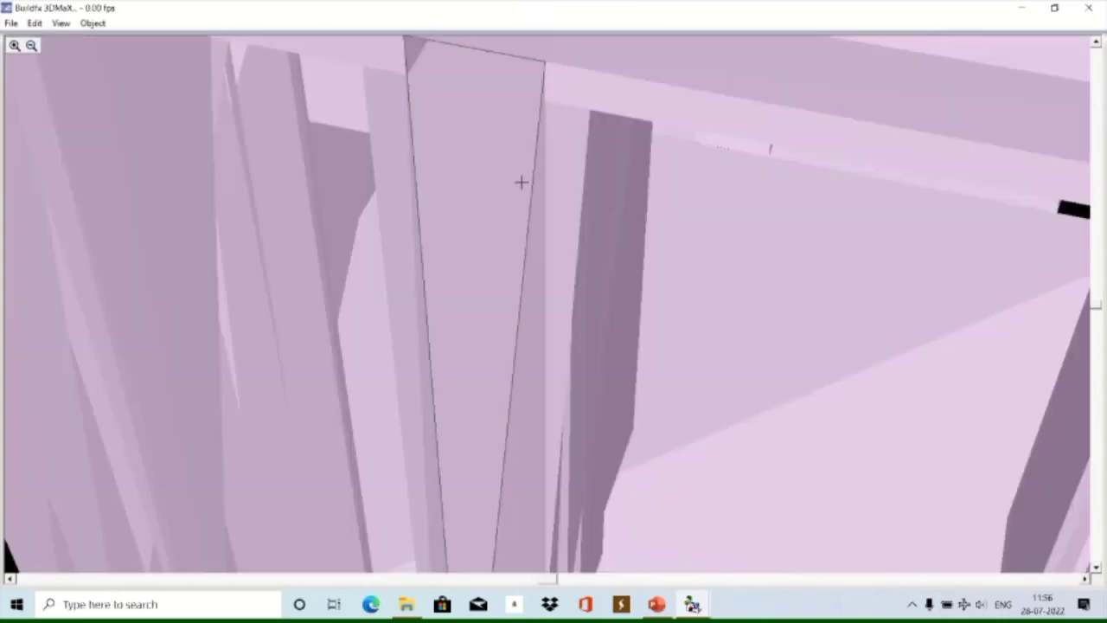
drag(520, 181, 308, 154)
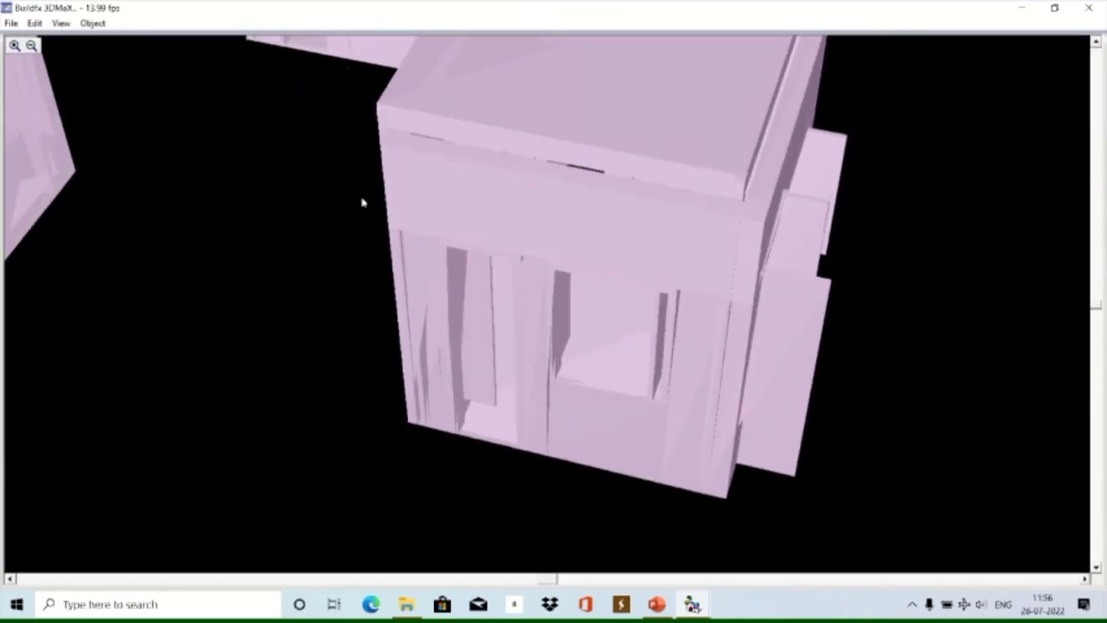
Orbit and fly around the three pink hall blocks, then close in on one.
drag(412, 267, 365, 225)
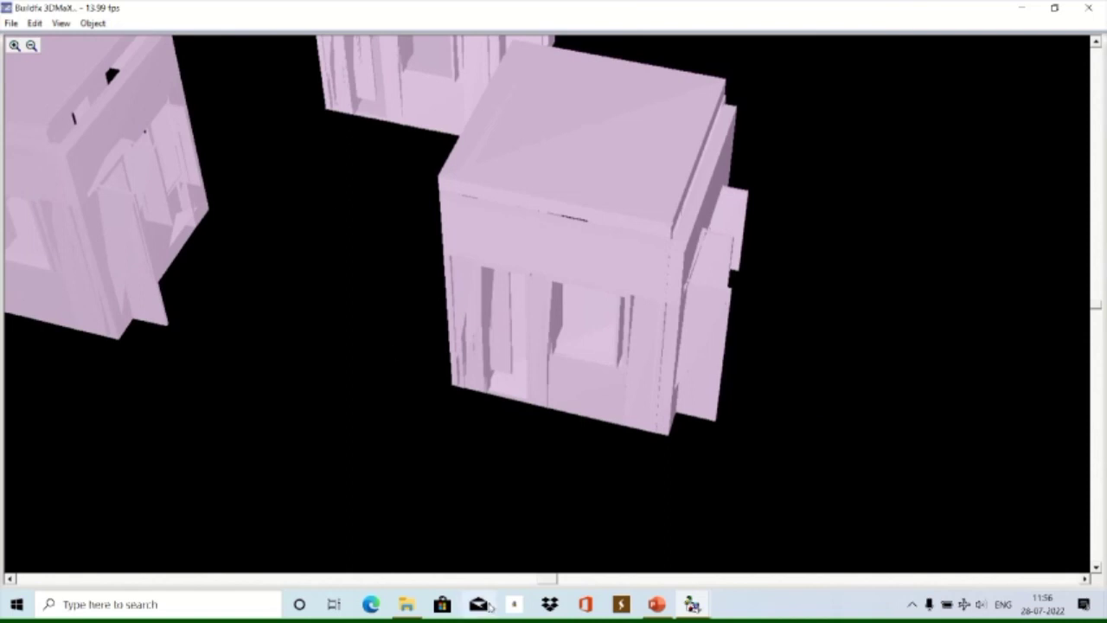
drag(558, 579, 373, 579)
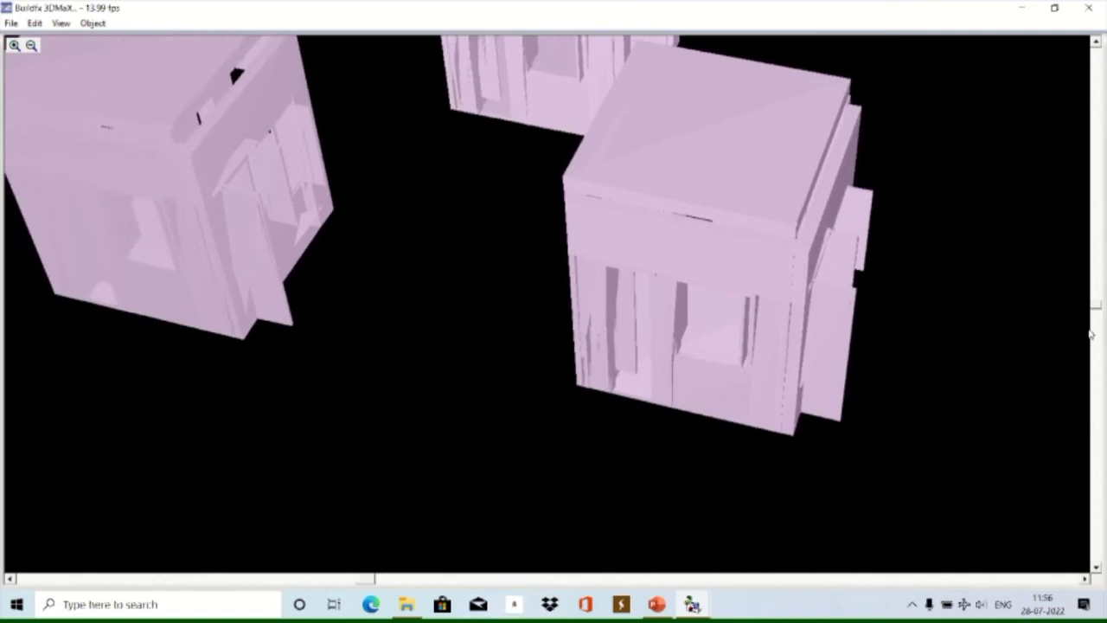
drag(1095, 311, 1097, 234)
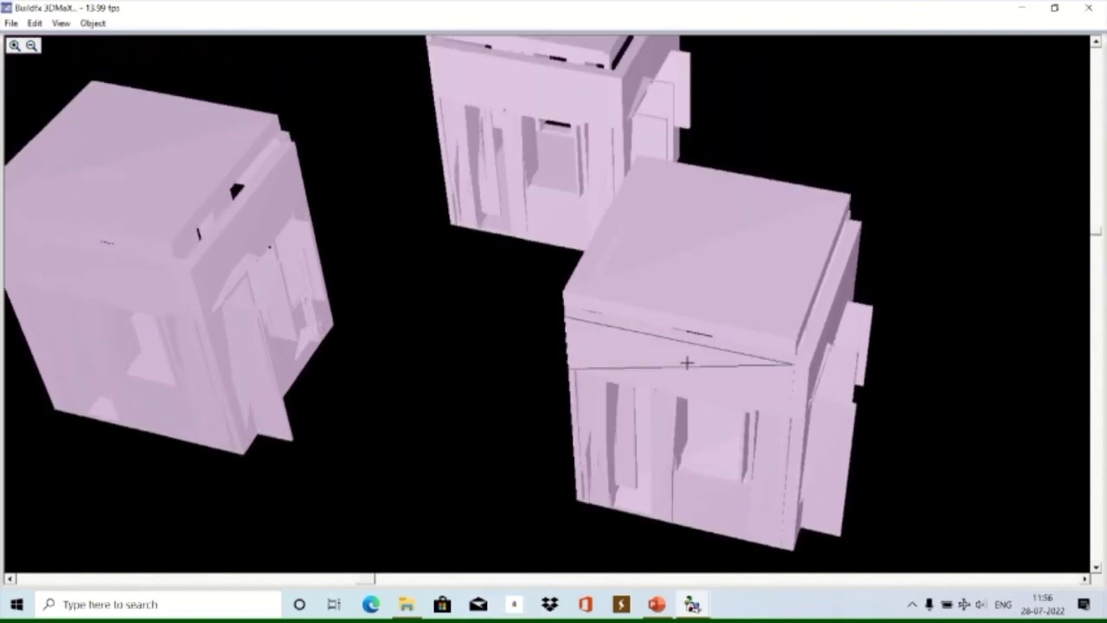
mouse_move(499, 364)
mouse_down()
mouse_move(492, 323)
mouse_move(516, 356)
mouse_move(554, 353)
mouse_up()
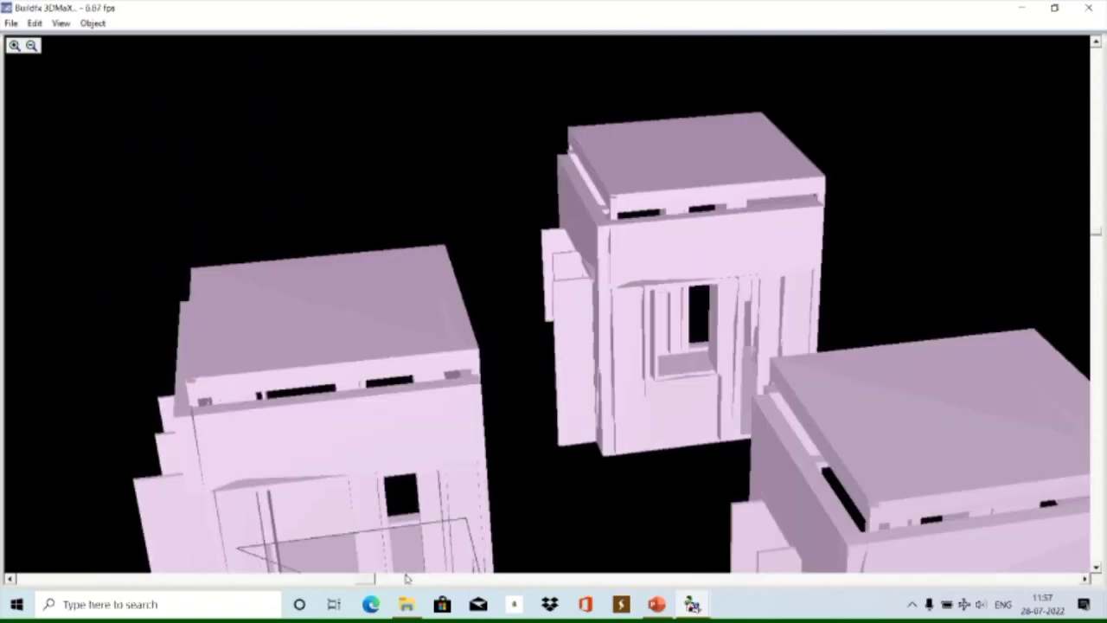
drag(368, 579, 499, 584)
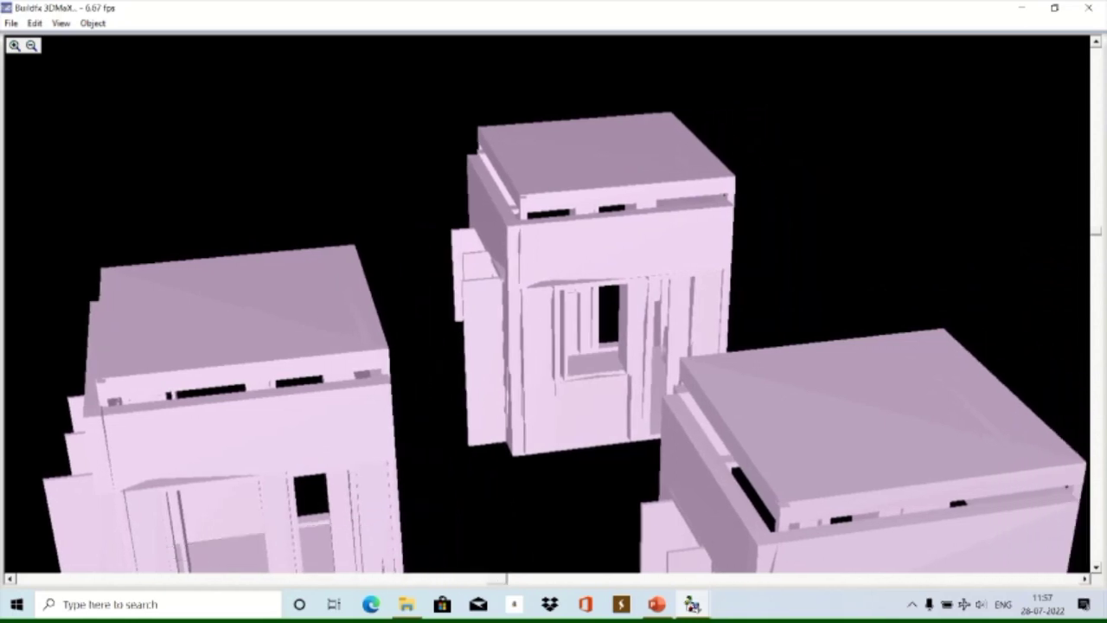
drag(1097, 234, 1096, 303)
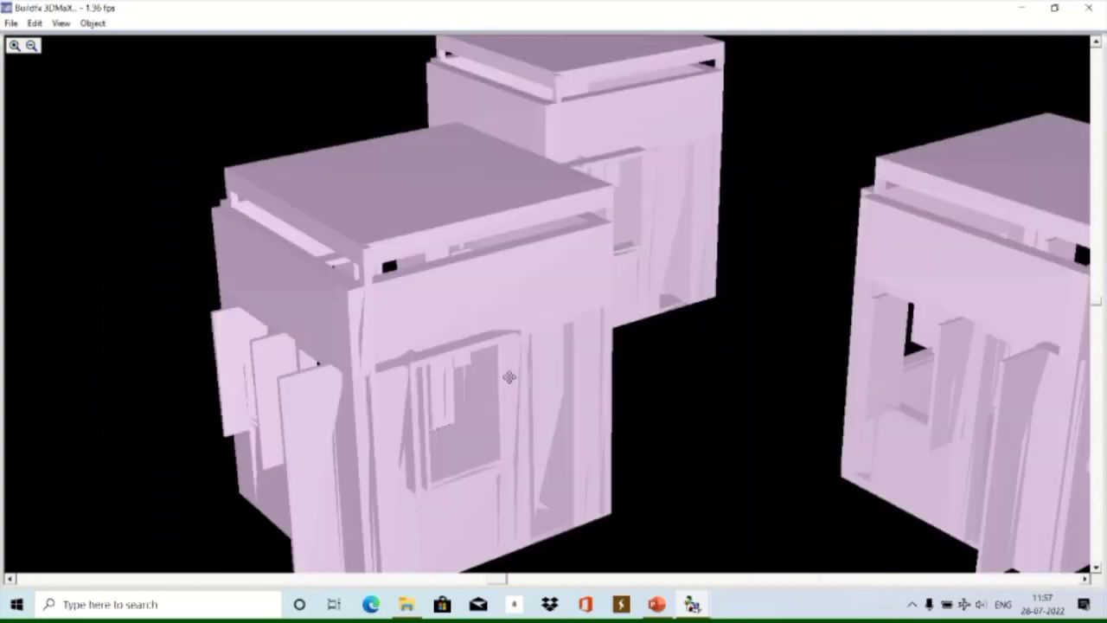
drag(515, 378, 415, 378)
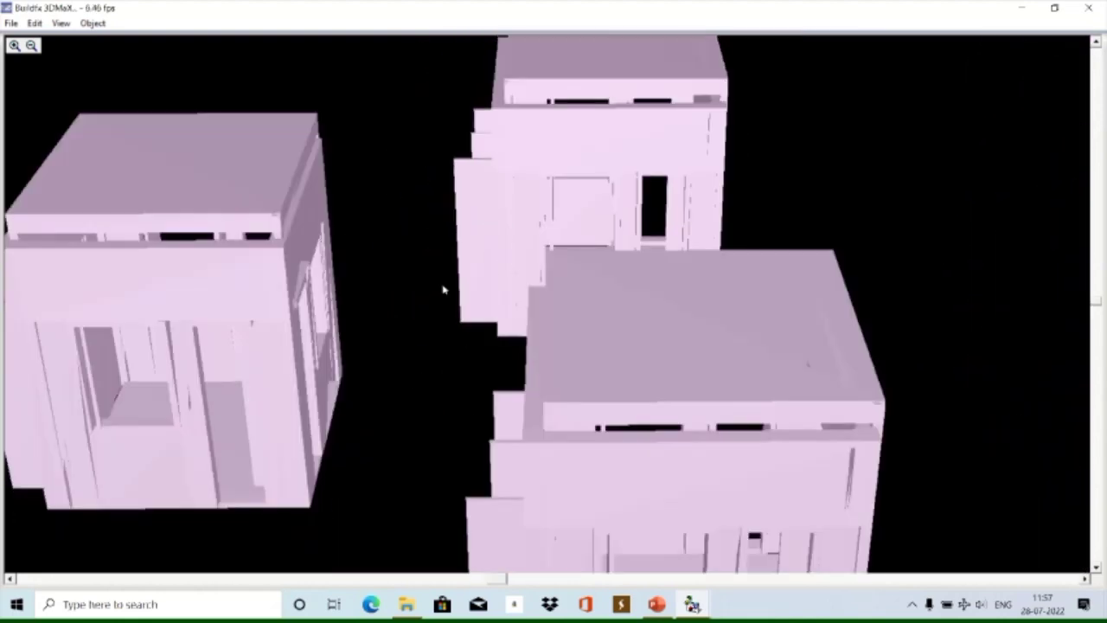
mouse_move(427, 211)
mouse_down()
mouse_move(1051, 413)
mouse_move(506, 285)
mouse_move(489, 249)
mouse_up()
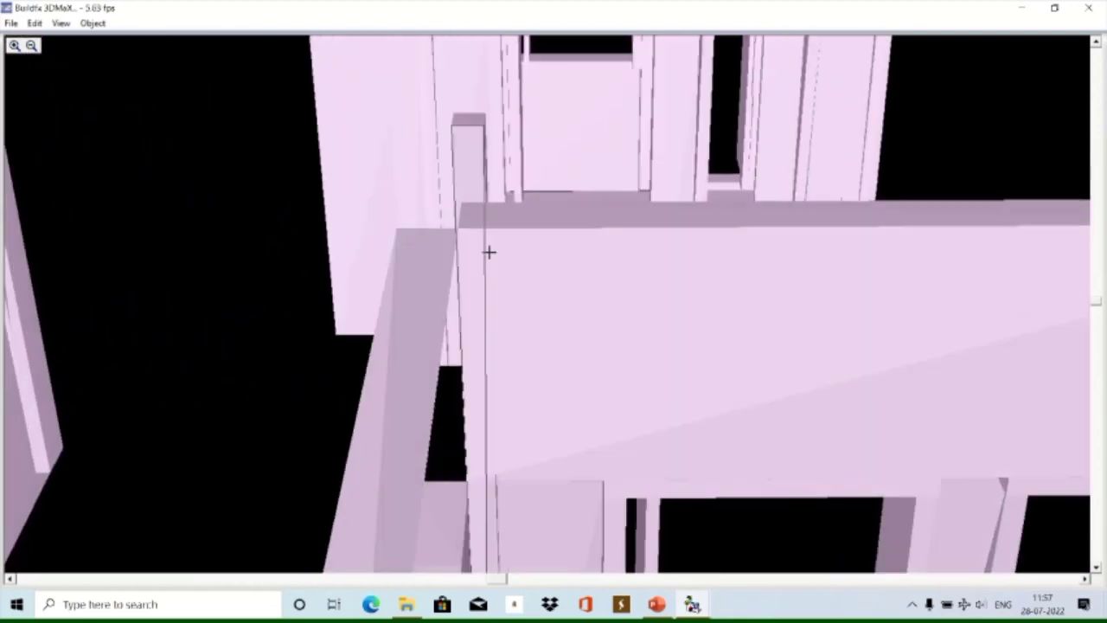
Fly in beneath the roof slab and through the hall's walls and openings.
drag(827, 398, 655, 333)
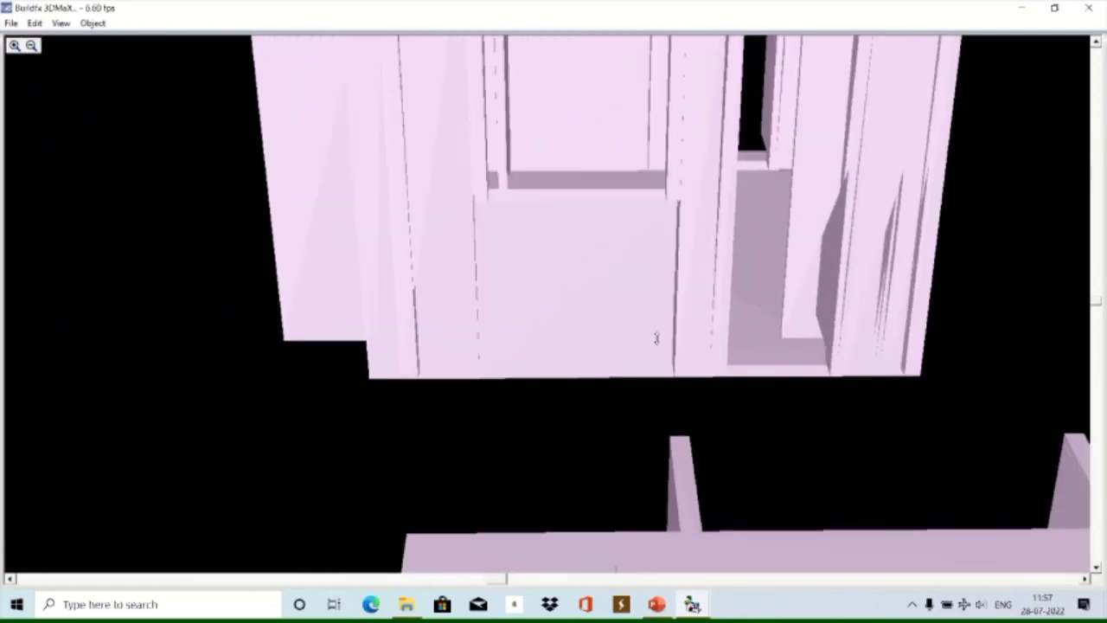
drag(721, 388, 782, 385)
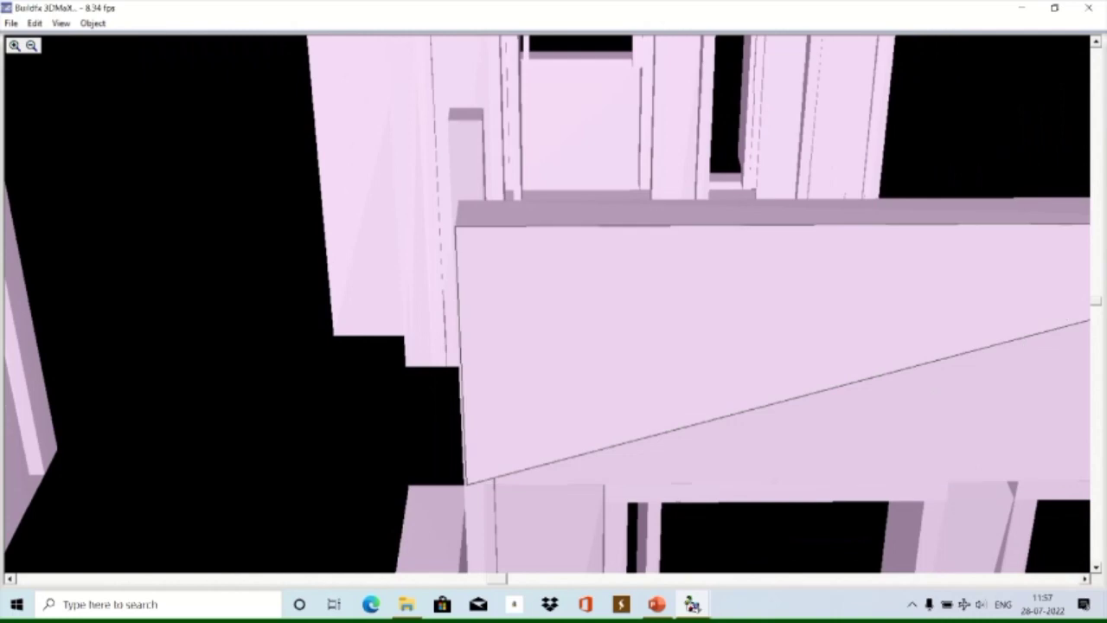
drag(1073, 312, 844, 430)
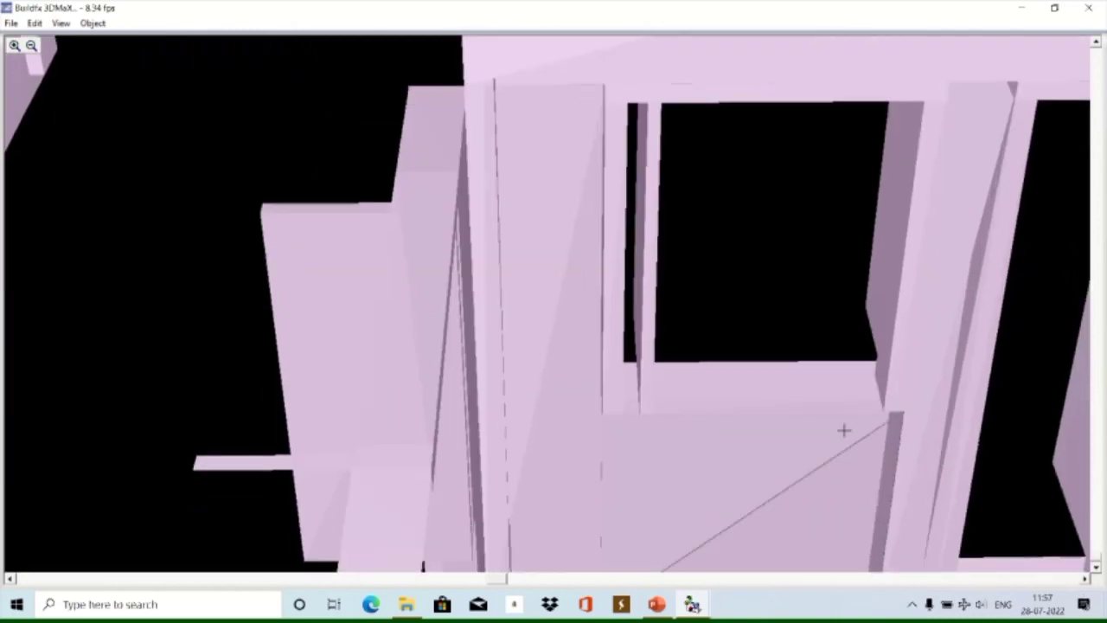
mouse_move(744, 230)
mouse_down()
mouse_move(746, 251)
mouse_move(712, 247)
mouse_up()
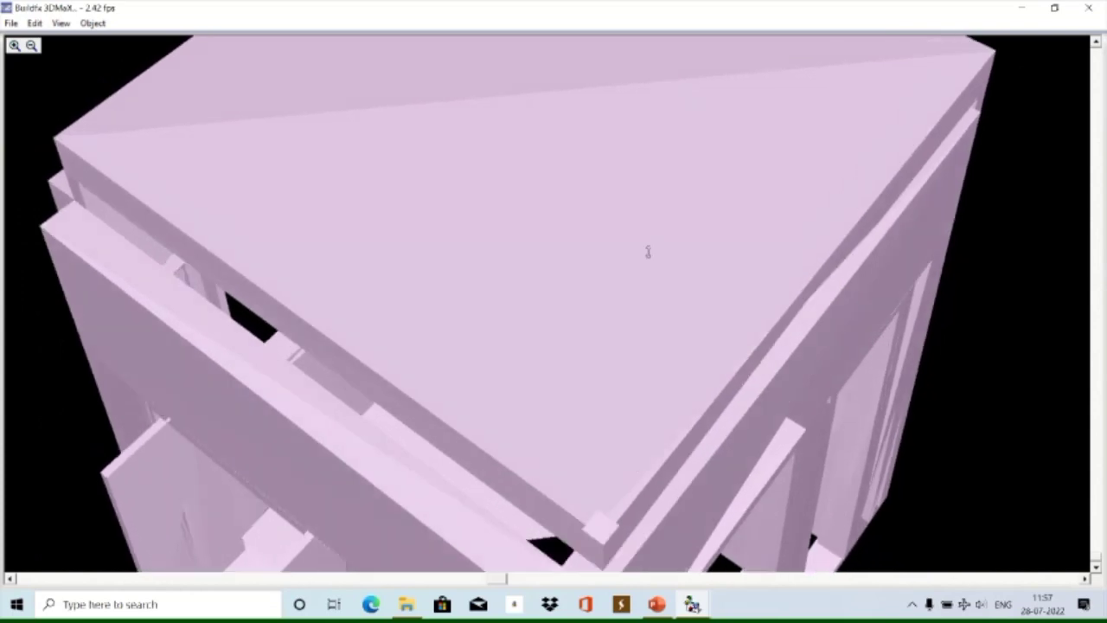
Zoom back out and rotate to view the buildings' front walls and windows from outside.
scroll(647, 250, up, 5)
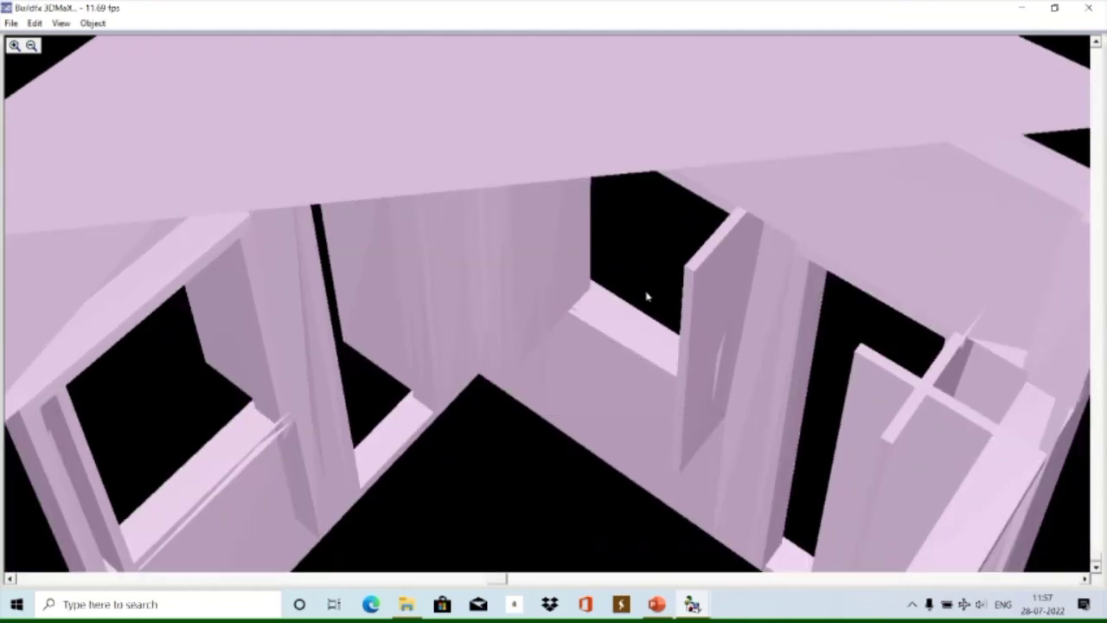
scroll(645, 286, up, 3)
scroll(647, 289, up, 2)
scroll(647, 289, up, 2)
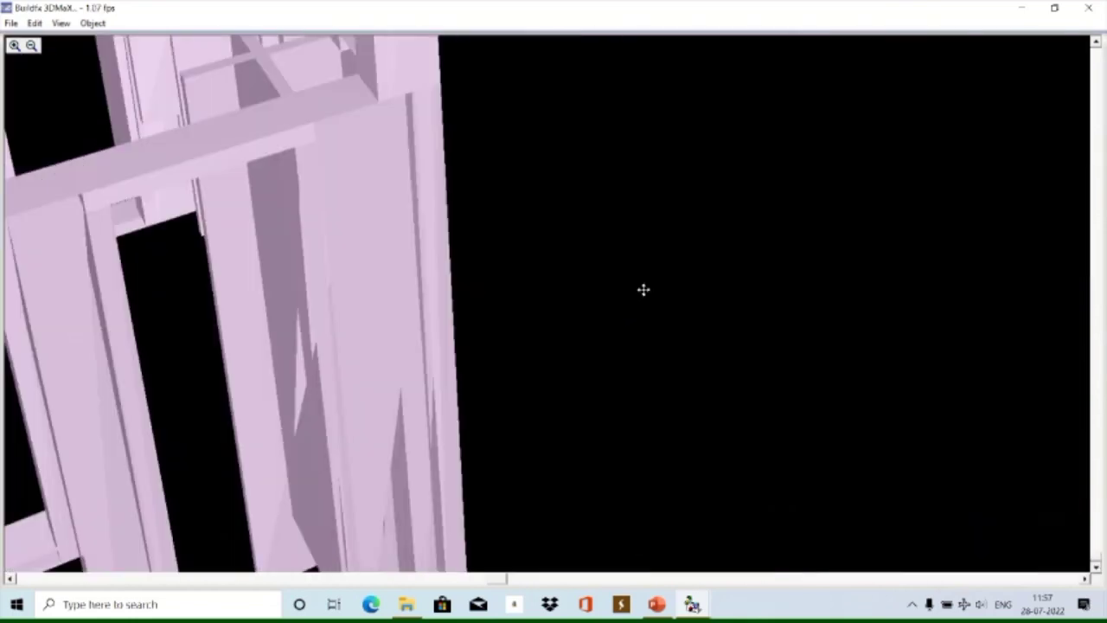
scroll(645, 289, up, 2)
scroll(645, 290, up, 2)
scroll(643, 289, up, 2)
scroll(645, 288, down, 2)
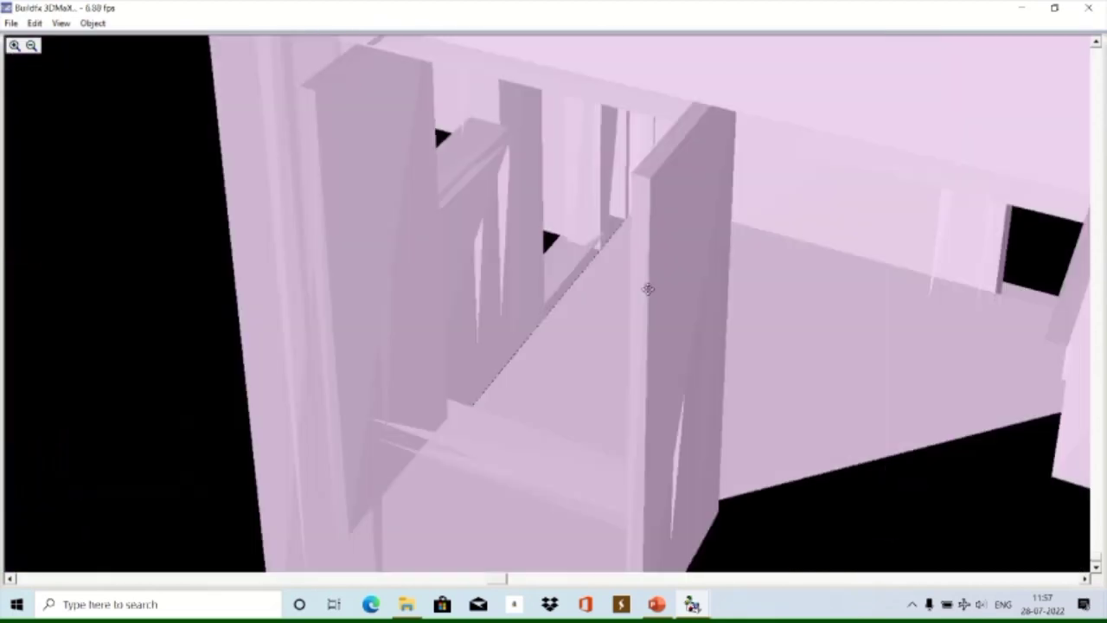
scroll(653, 333, down, 3)
mouse_move(658, 378)
mouse_down()
mouse_move(709, 252)
mouse_move(704, 269)
mouse_move(1067, 265)
mouse_up()
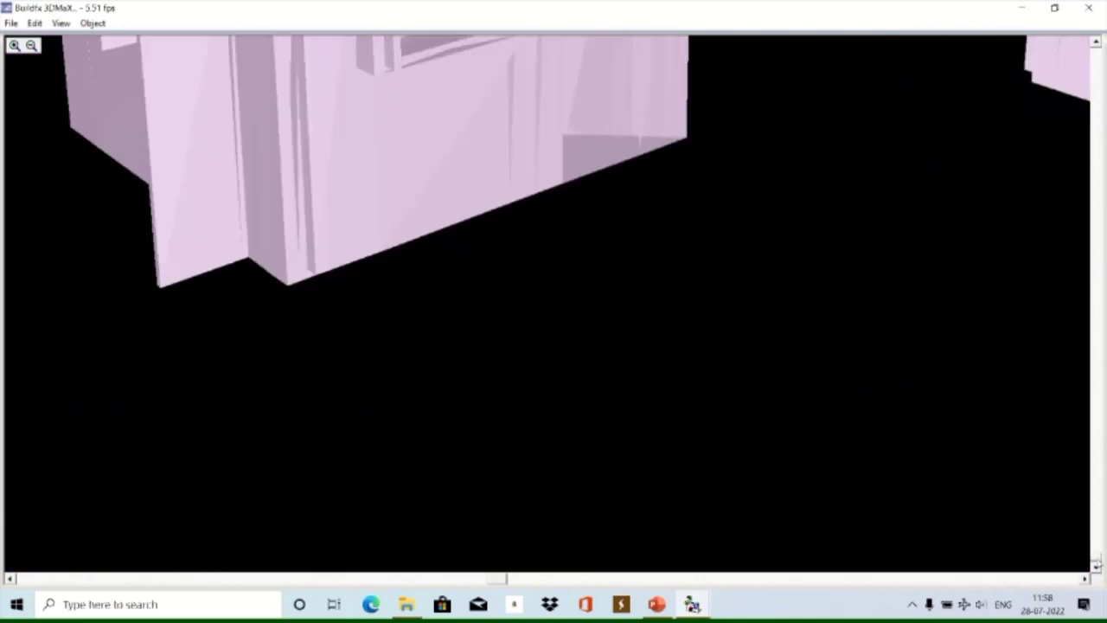
mouse_move(710, 346)
mouse_down()
mouse_move(778, 291)
mouse_move(777, 389)
mouse_move(802, 477)
mouse_up()
mouse_move(751, 375)
mouse_down()
mouse_move(781, 368)
mouse_move(781, 378)
mouse_move(778, 366)
mouse_move(773, 378)
mouse_move(819, 368)
mouse_move(823, 379)
mouse_up()
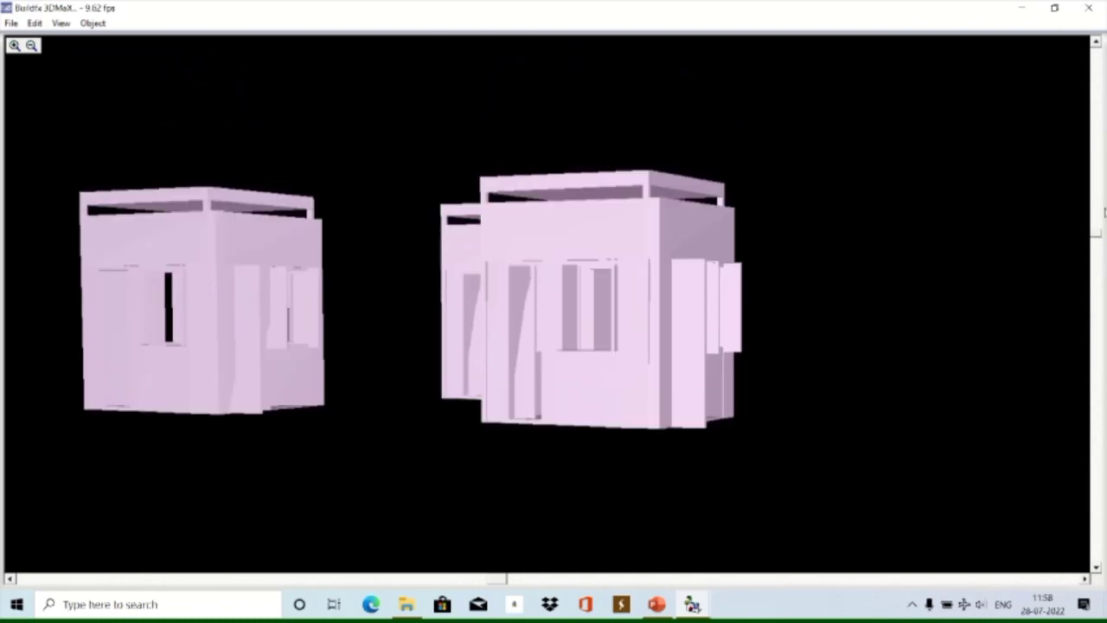
Tilt to an overhead view of the three halls and apply Plain Based Colors.
mouse_move(614, 344)
mouse_down()
mouse_move(563, 321)
mouse_move(600, 324)
mouse_up()
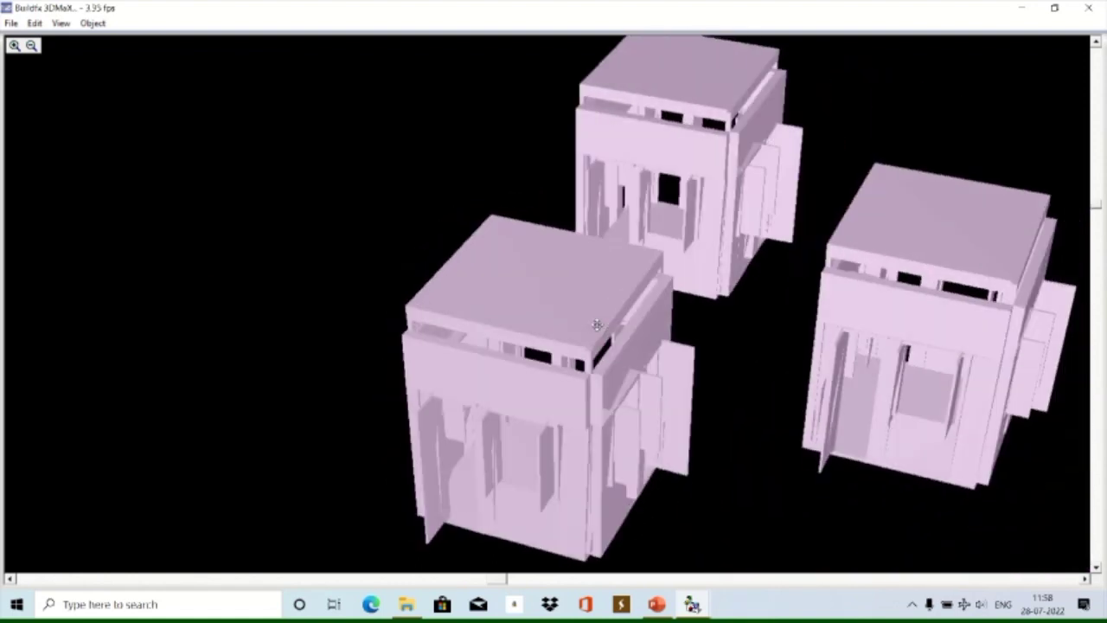
click(60, 24)
click(99, 178)
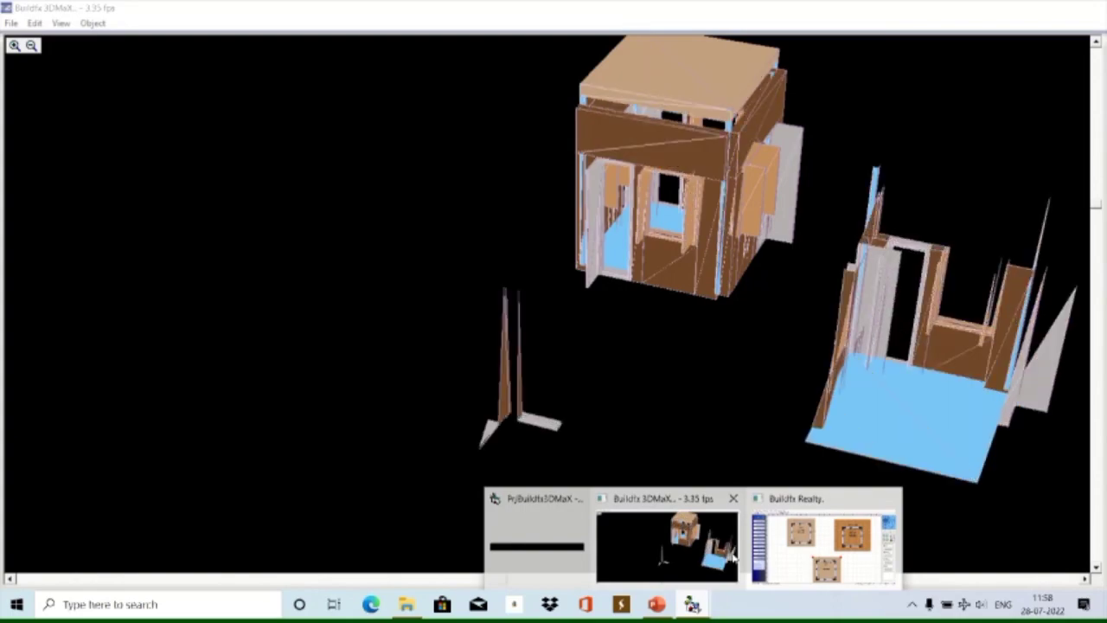
mouse_move(822, 536)
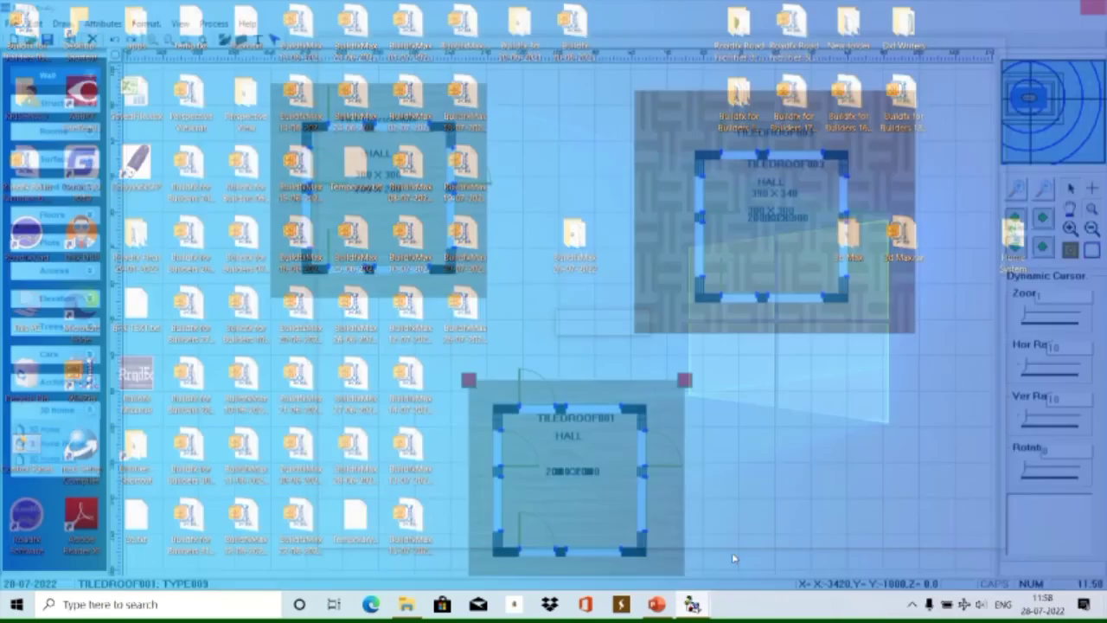
Glance at the hall plans in Buildfx Realty, then return to the coloured 3DMaX view.
click(781, 533)
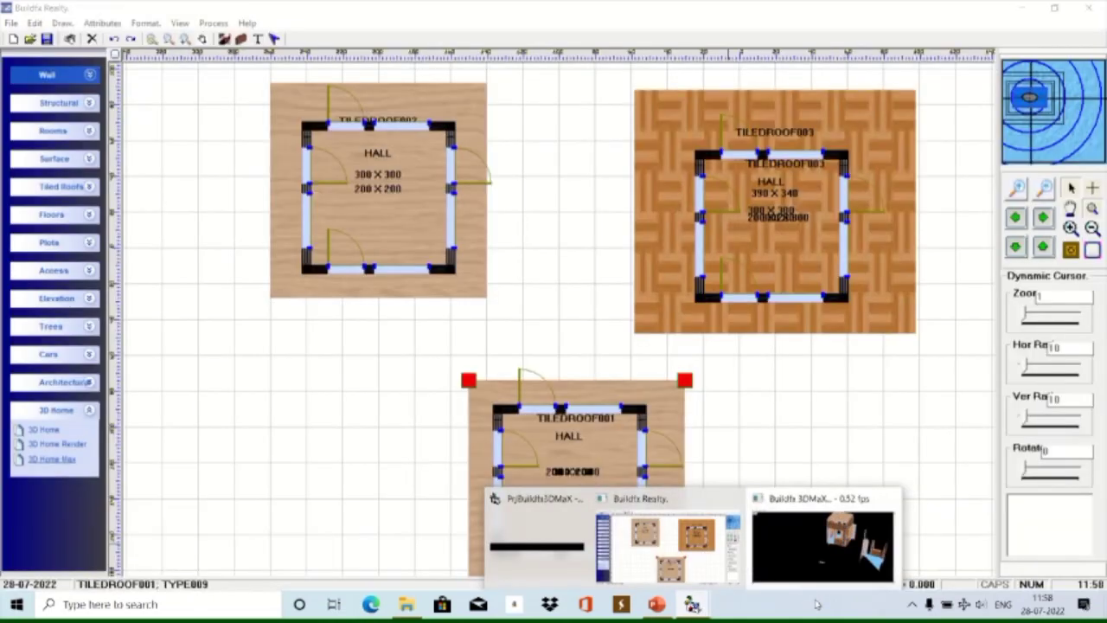
click(826, 545)
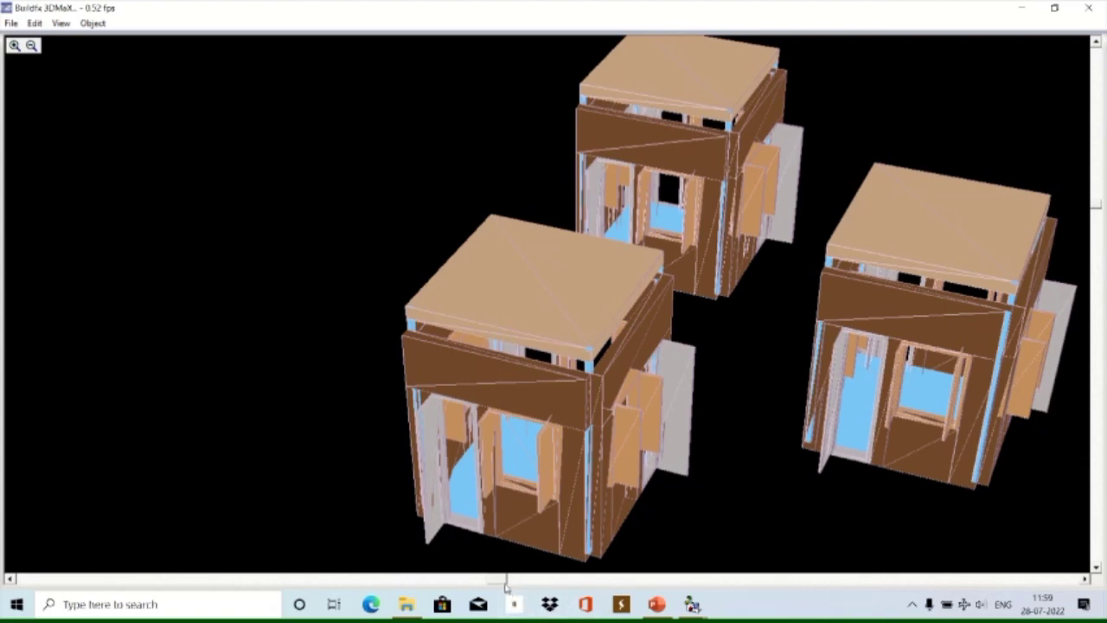
Scroll the viewport horizontally and vertically to take in all three coloured halls.
drag(502, 584, 660, 591)
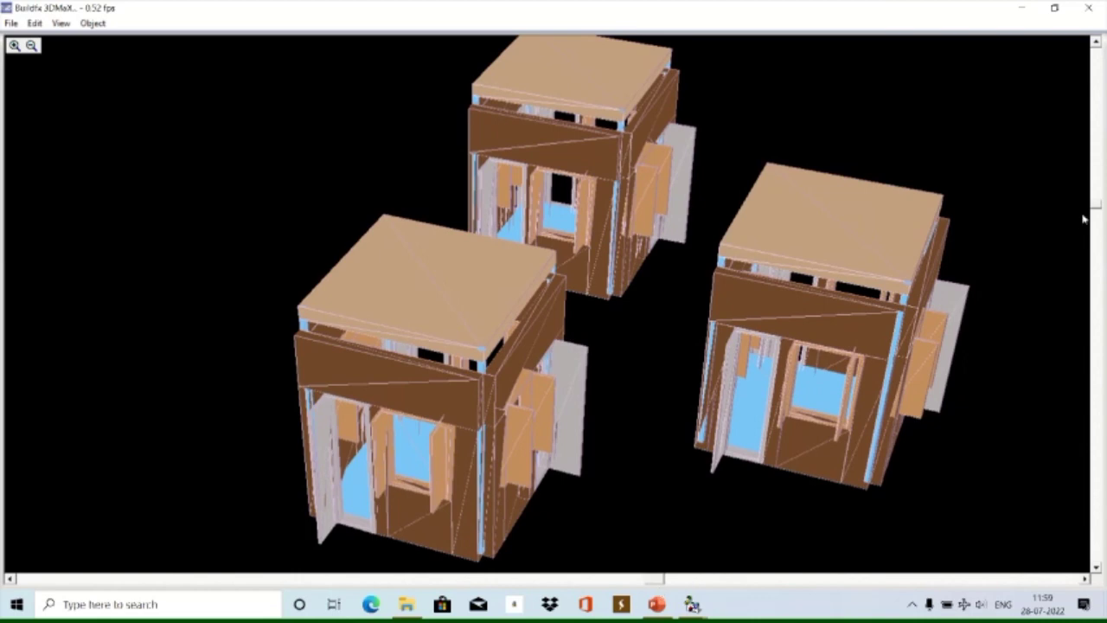
drag(1099, 207, 1096, 203)
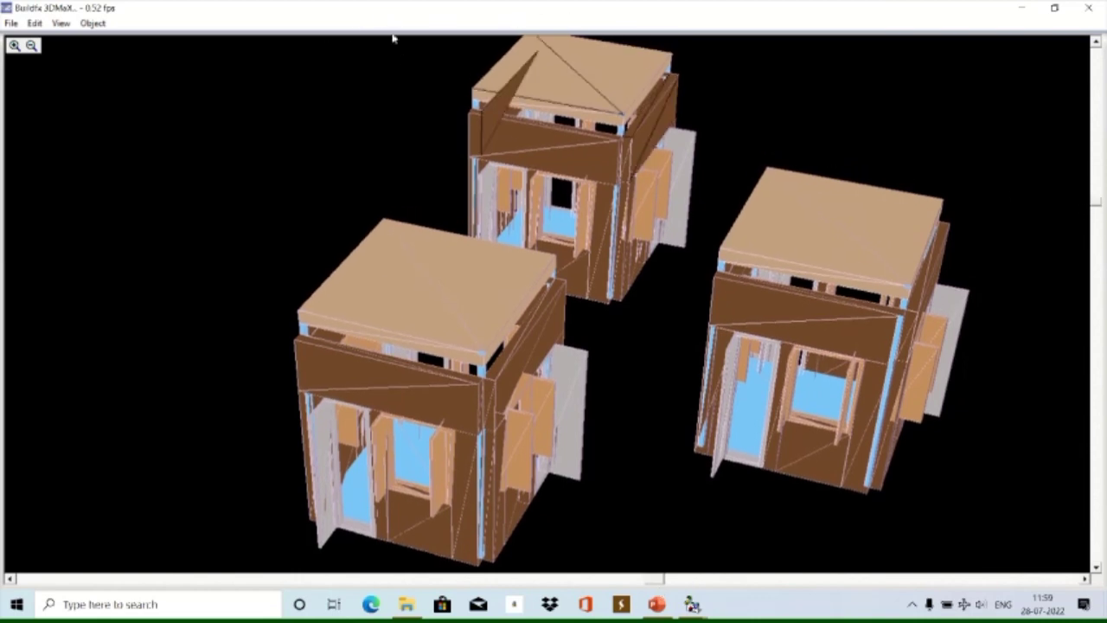
Return to the floor plan, zoom out to the whole site and step to the kitchen and verandah.
click(459, 31)
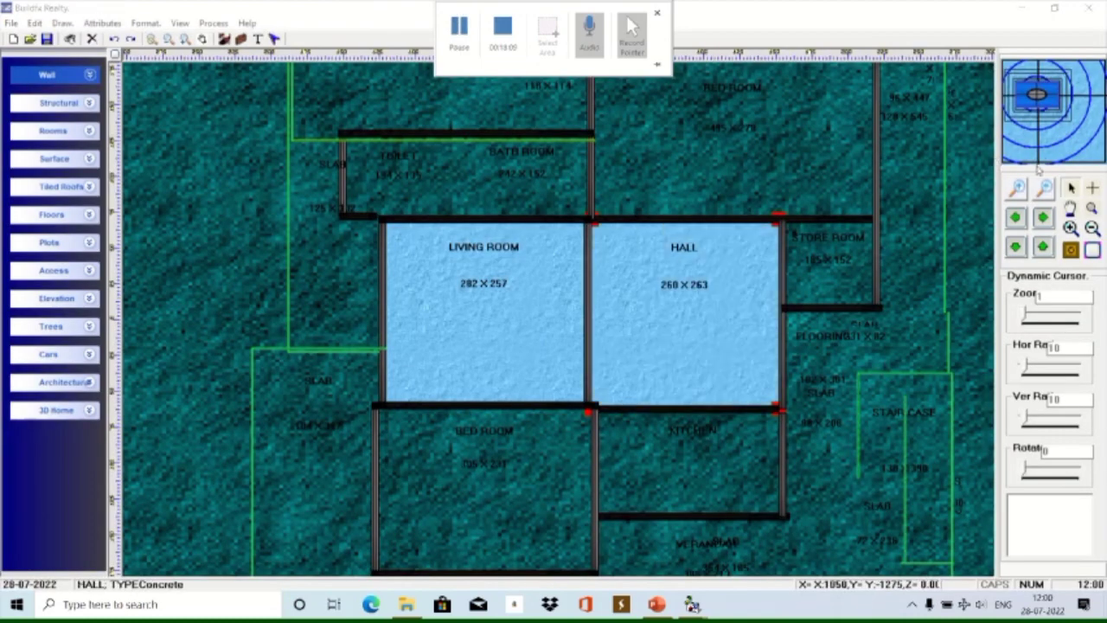
click(1017, 188)
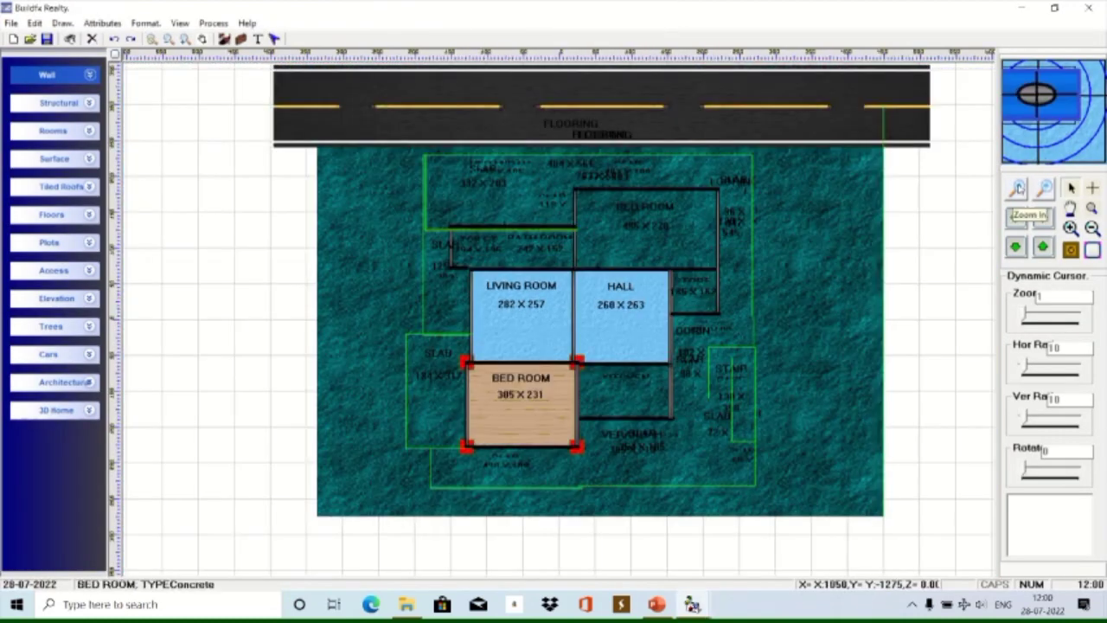
key(Tab)
key(Tab)
key(Tab)
key(Tab)
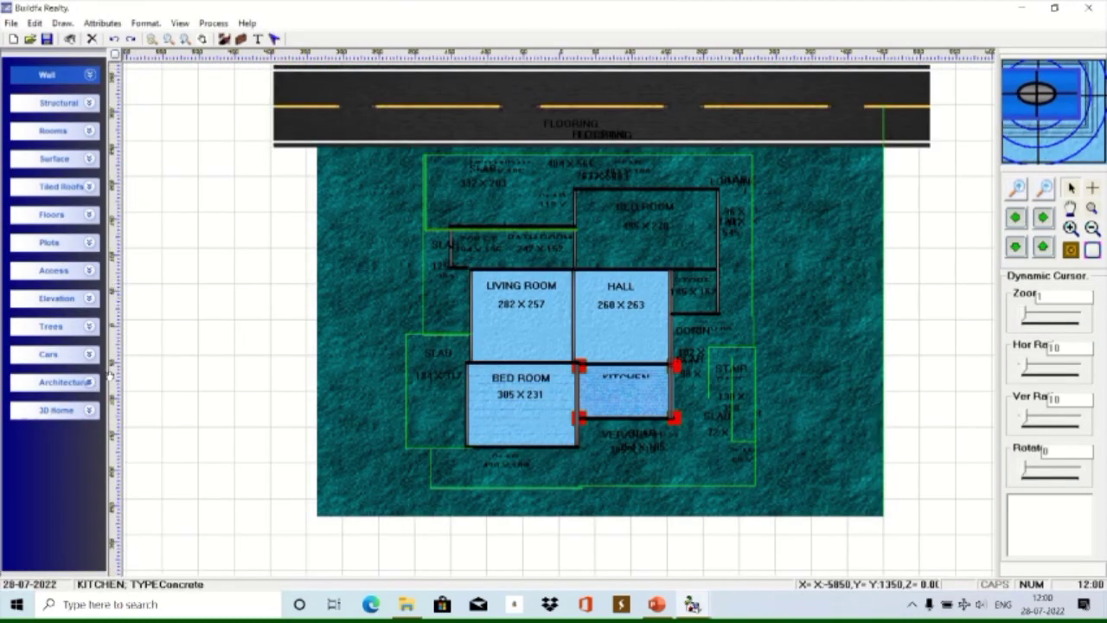
key(Tab)
key(Tab)
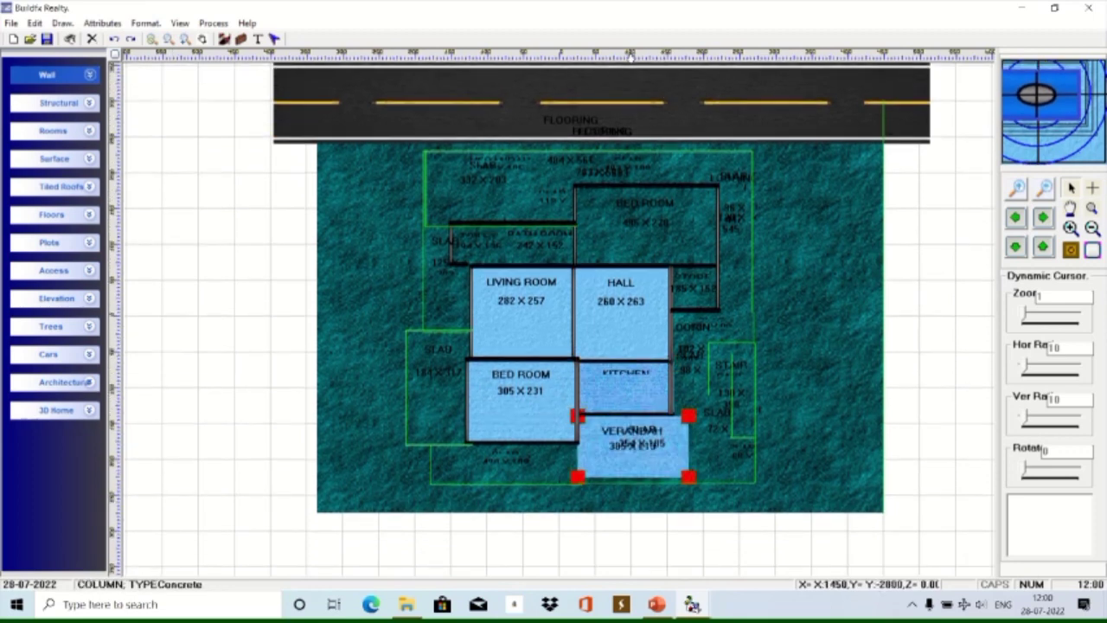
key(Tab)
Cycle on through the bed room, slabs, columns, toilet and bath room to the verandah slab.
key(Tab)
key(Left)
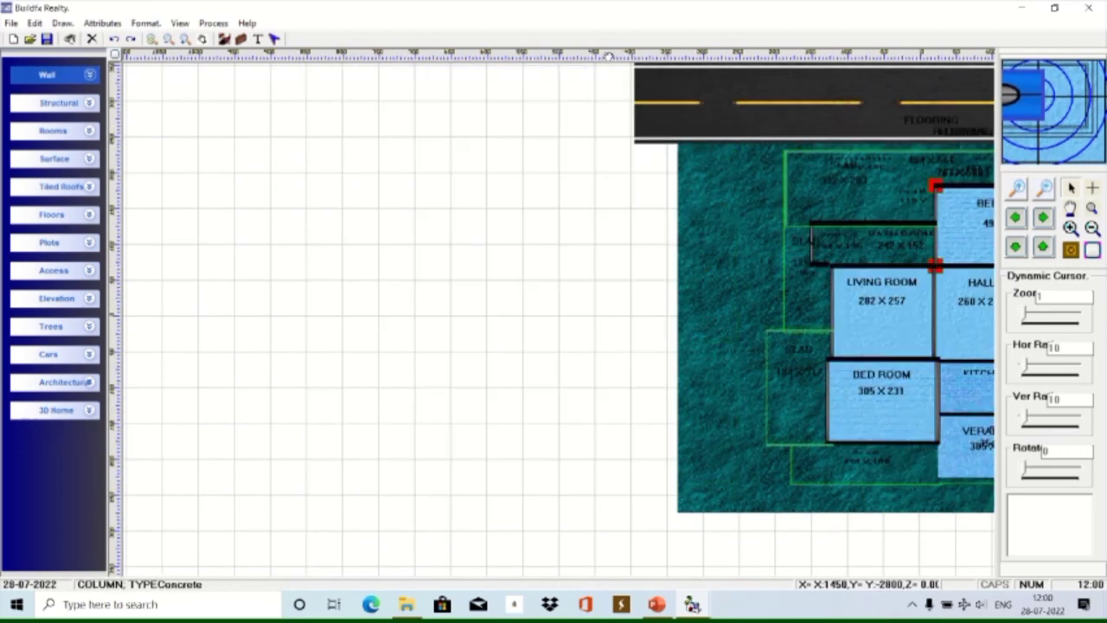
key(Right)
key(Tab)
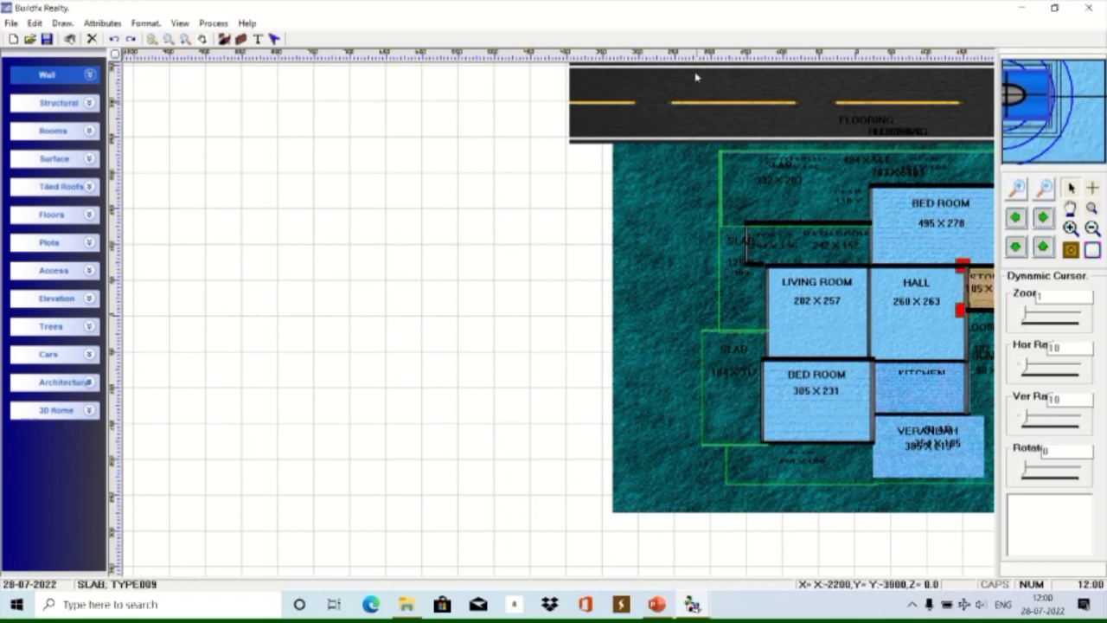
key(Tab)
key(Tab)
key(Tab)
key(Tab)
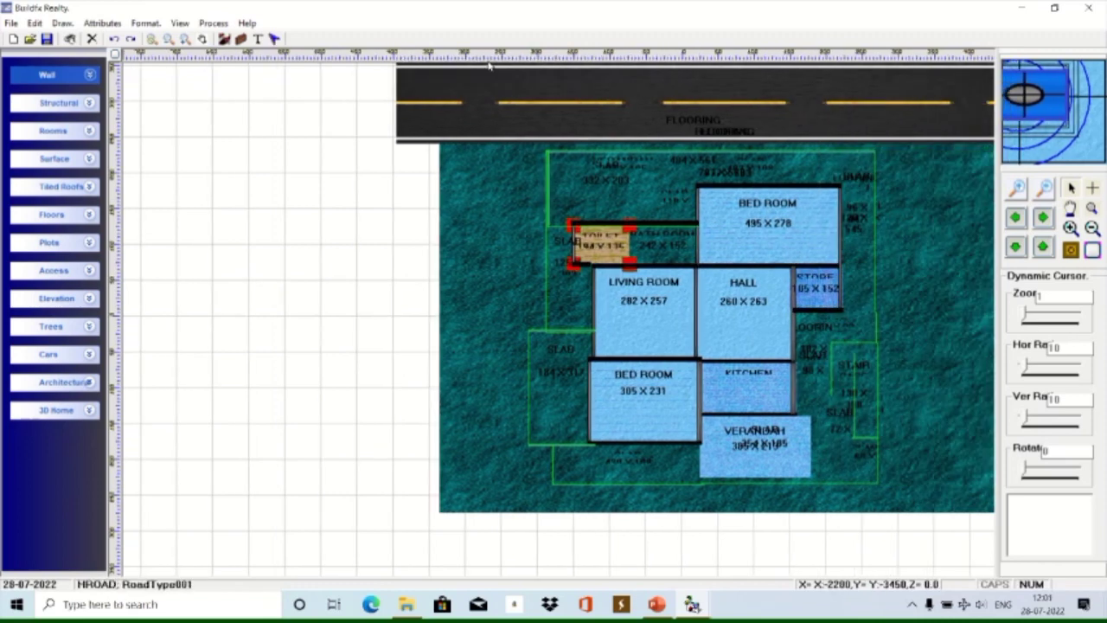
key(Tab)
key(Tab)
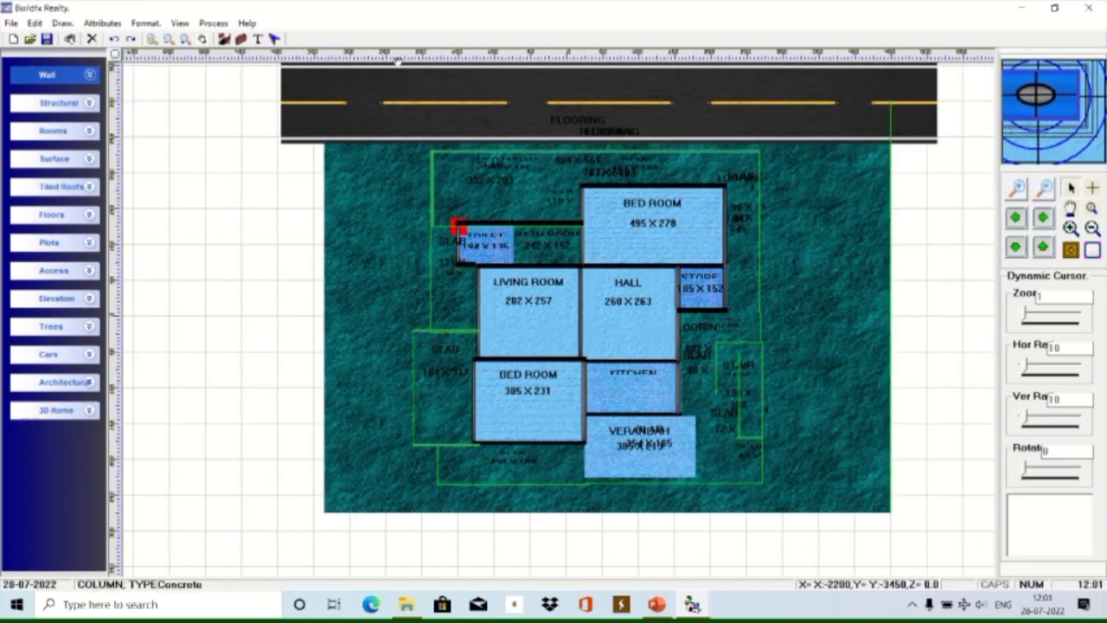
key(Tab)
key(Tab)
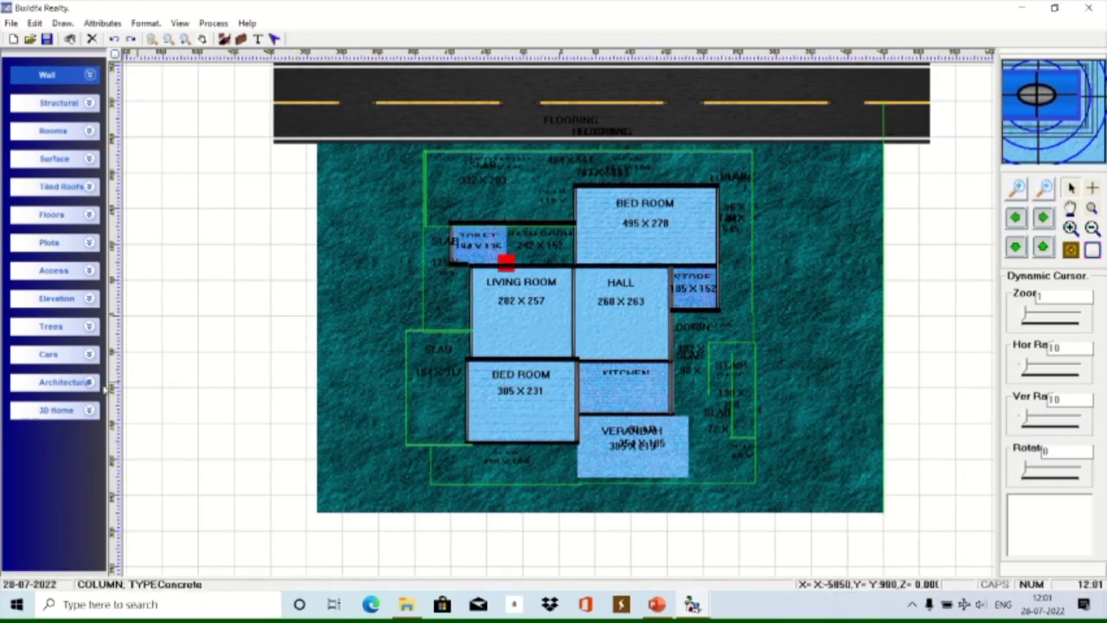
key(Tab)
key(Tab)
key(Tab)
key(Tab)
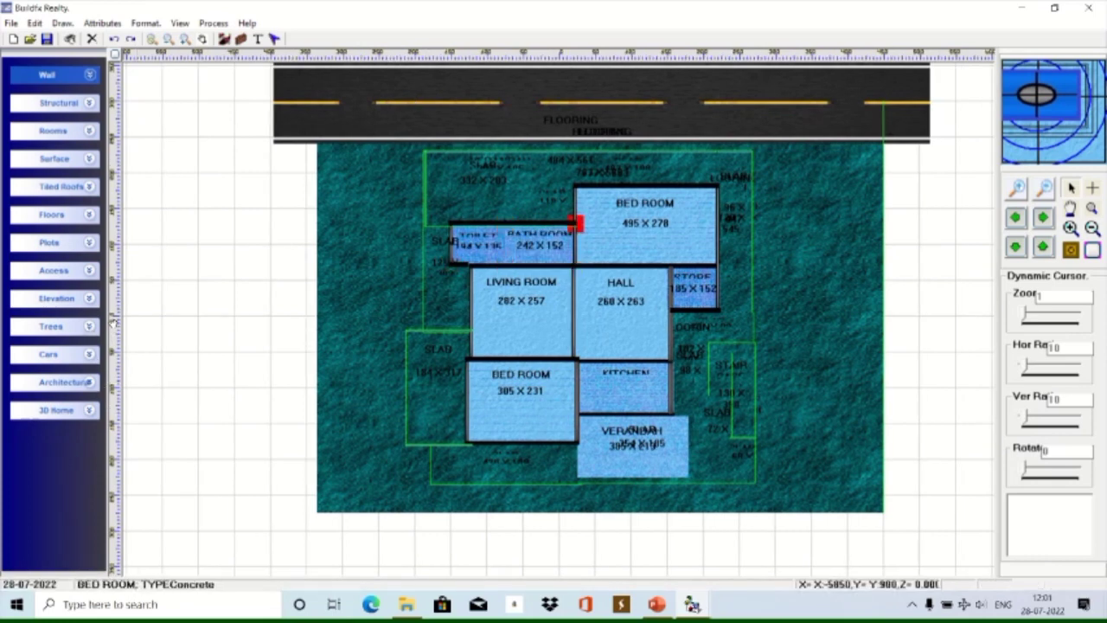
key(Tab)
key(Tab)
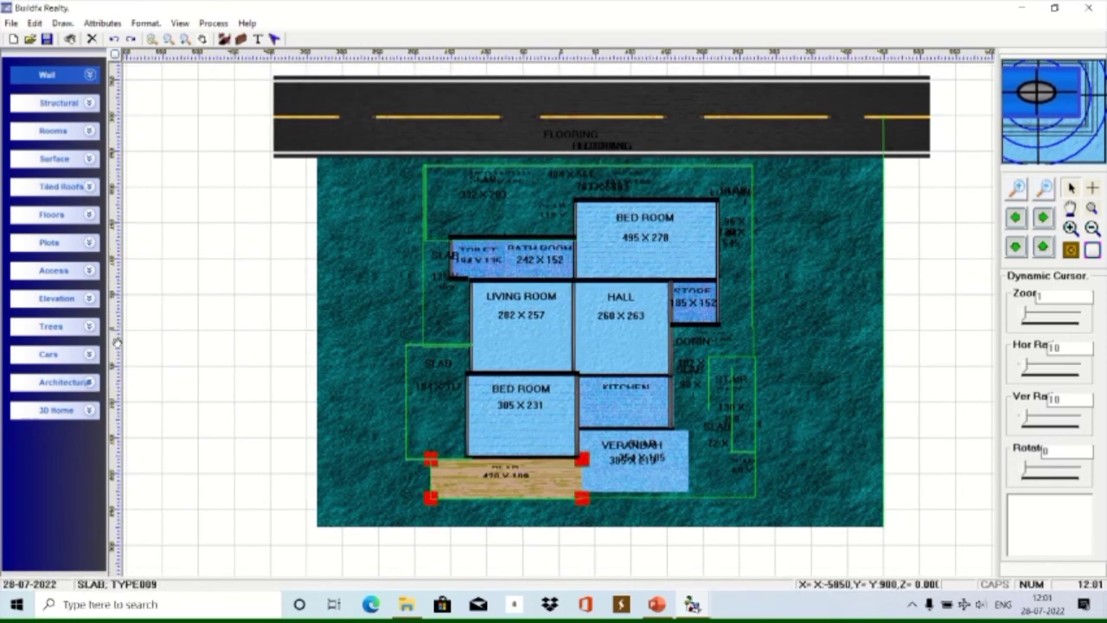
key(Tab)
Tab through the road, slabs, columns and each staircase step until the left-side road appears.
key(Tab)
key(Tab)
key(Tab)
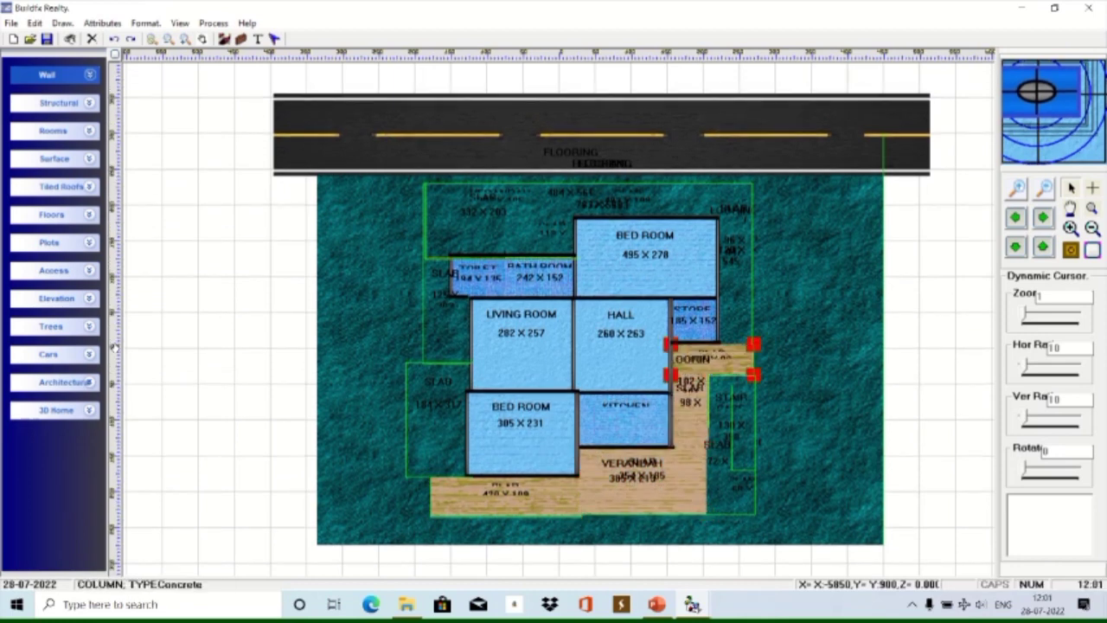
key(Tab)
key(Tab)
key(Tab)
key(Tab)
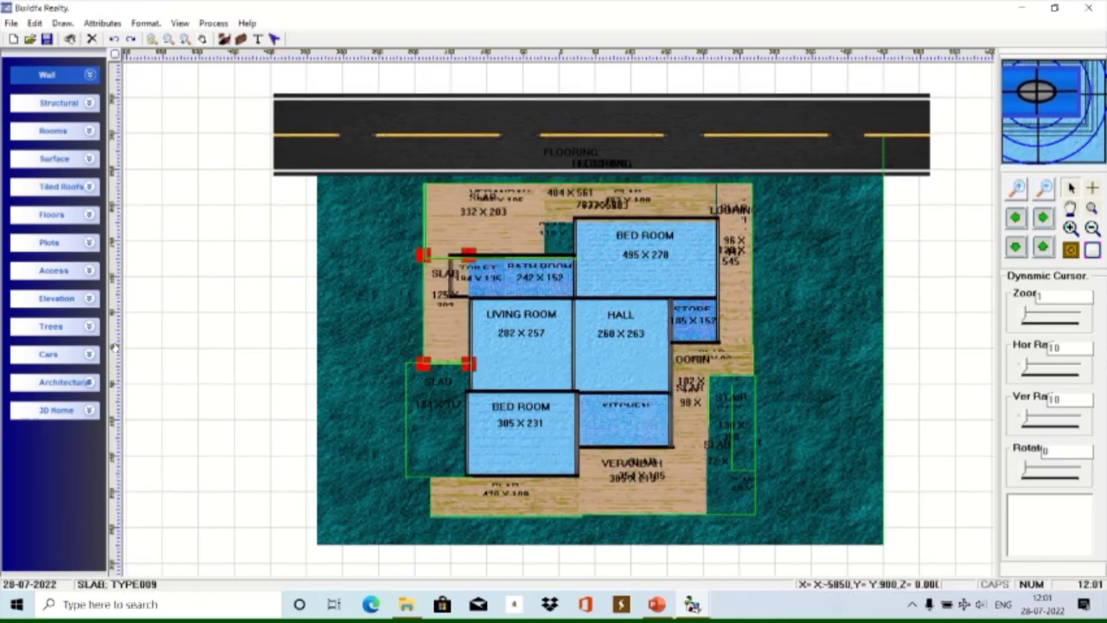
key(Tab)
key(Tab)
key(Tab)
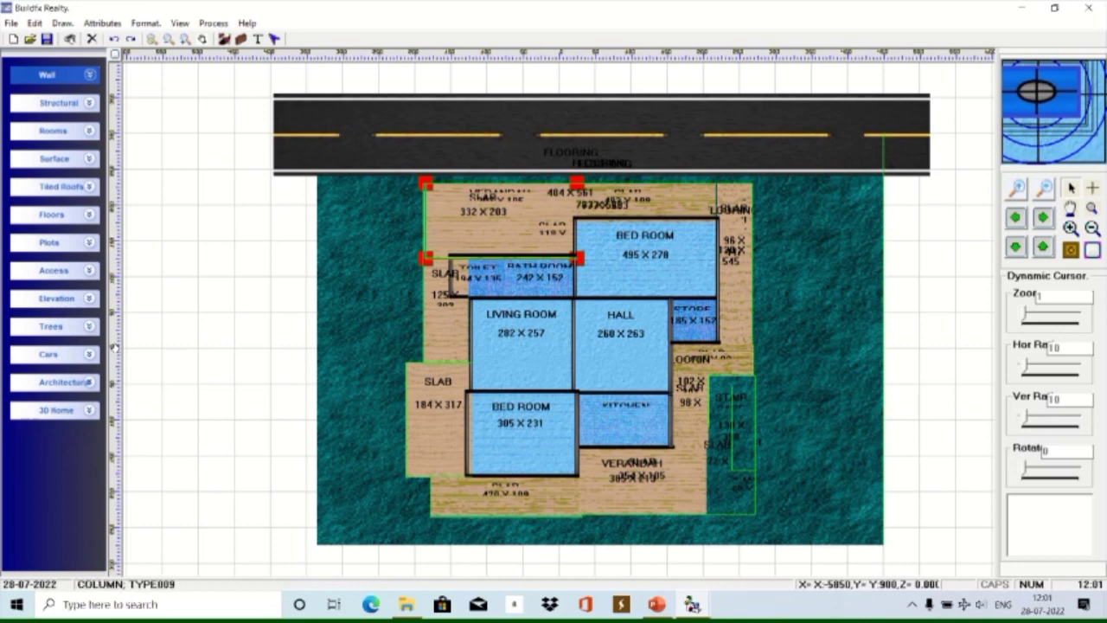
key(Tab)
key(Tab)
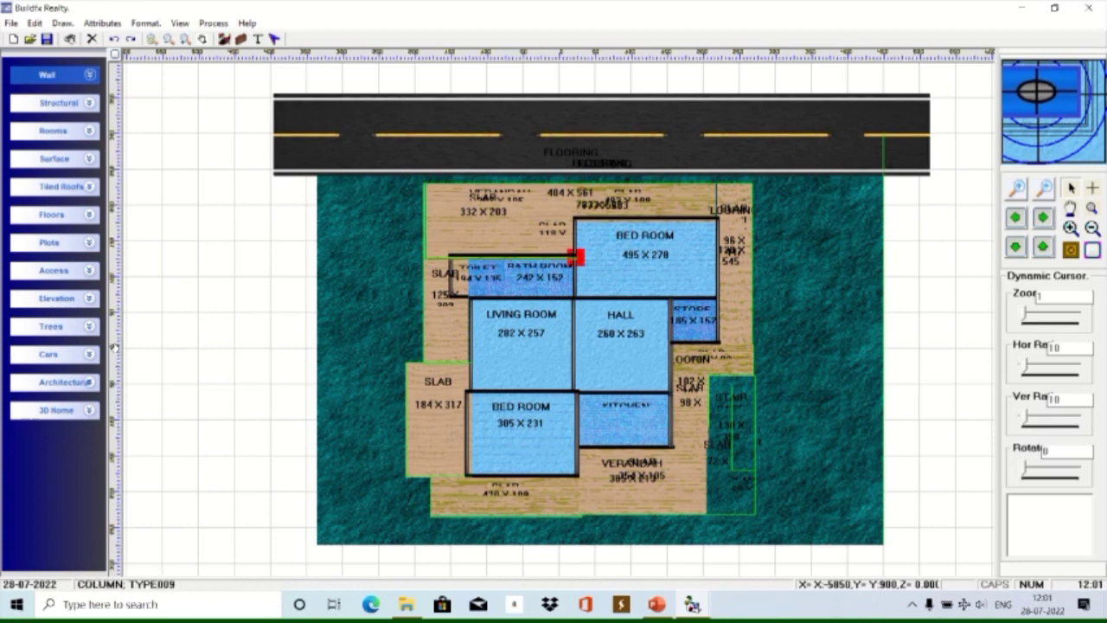
key(Tab)
key(Tab)
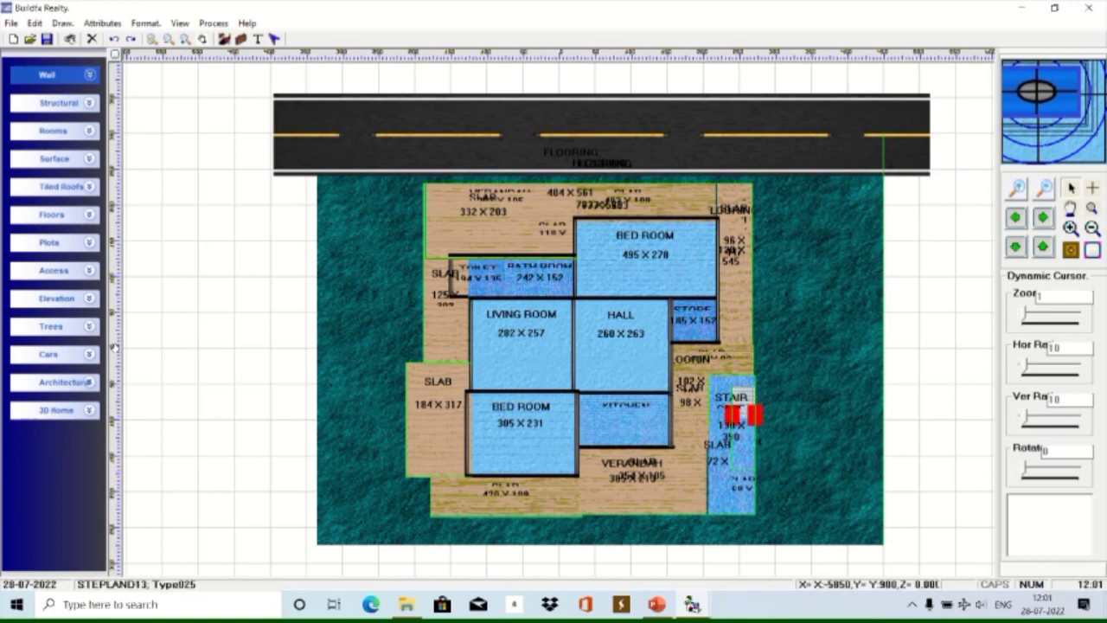
key(Tab)
key(Tab)
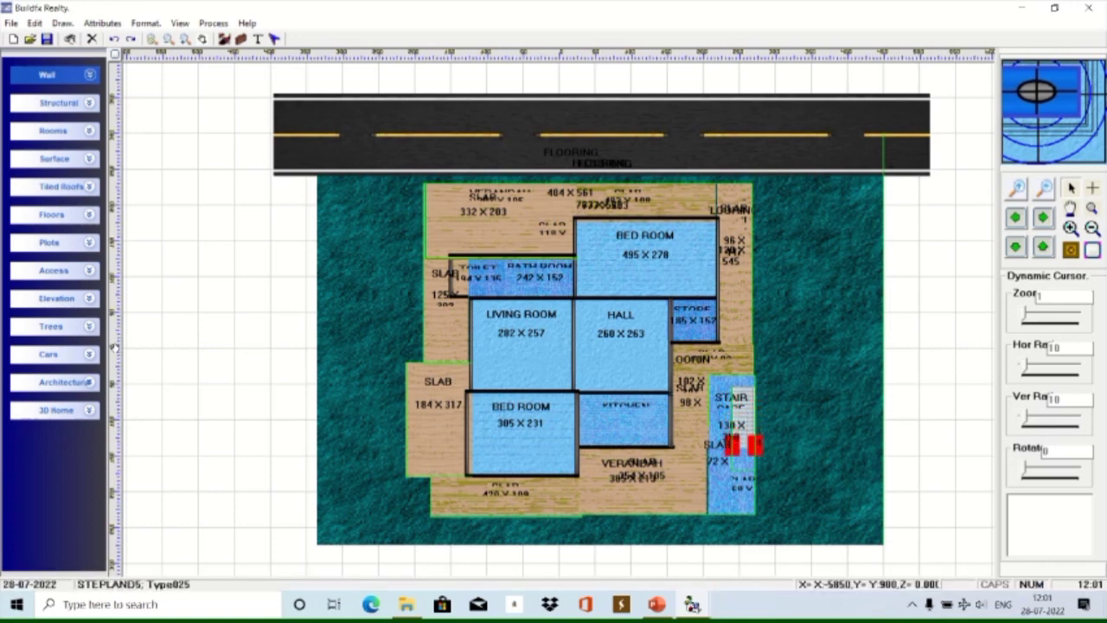
key(Tab)
key(Tab)
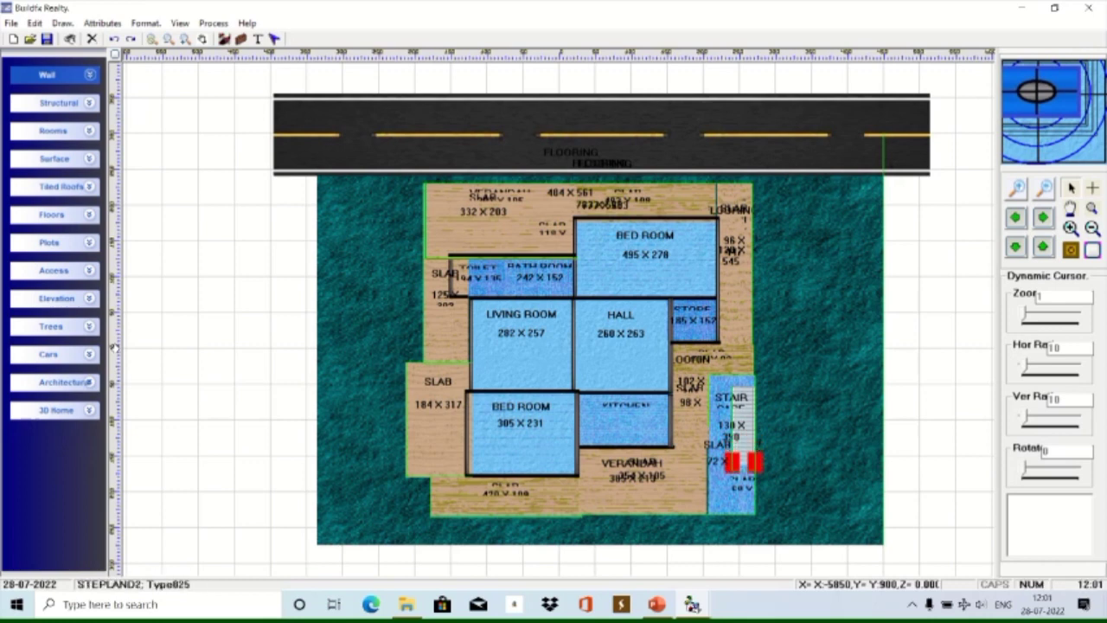
key(Tab)
key(Tab)
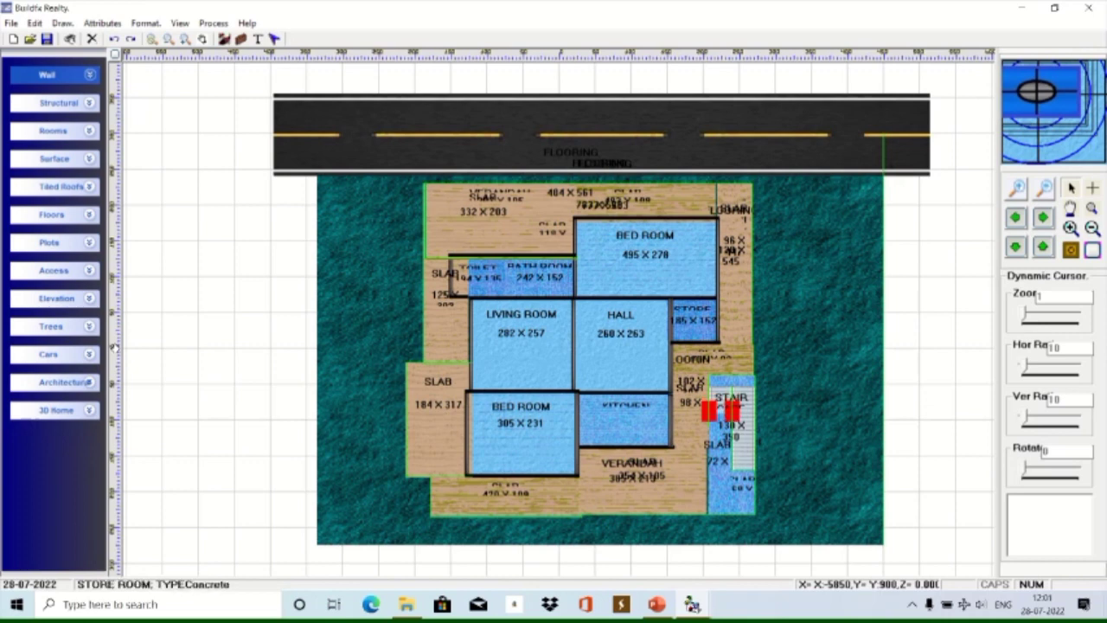
key(Tab)
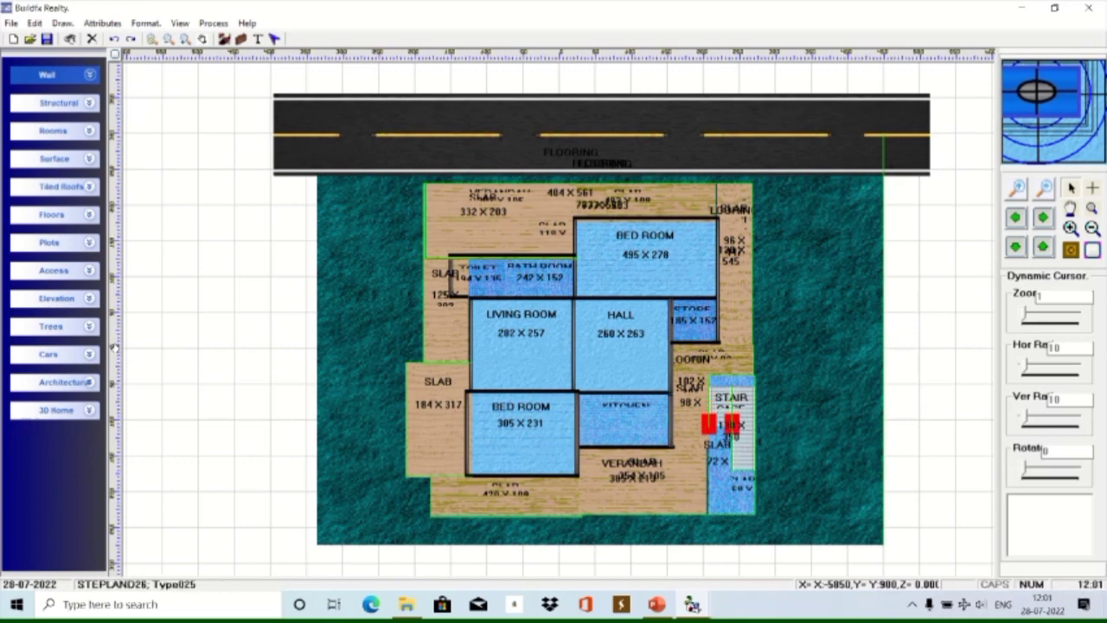
key(Tab)
key(Tab)
key(Tab)
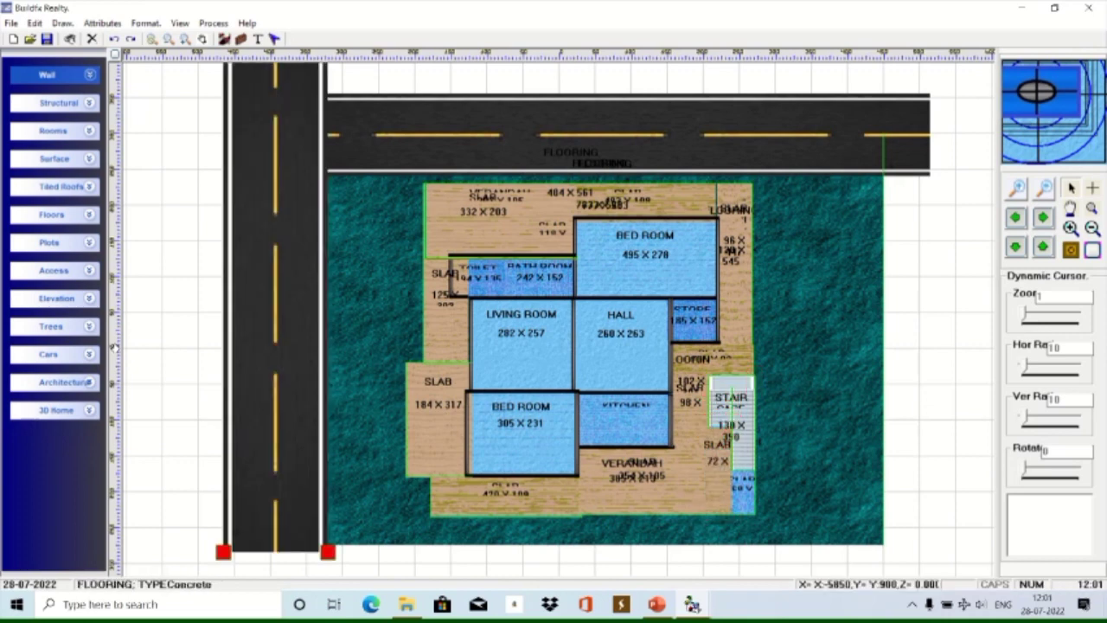
key(Tab)
Step through the cars, trees, boundary arches and wall strips until the full PLAN013 plan shows.
key(Tab)
key(Tab)
key(Tab)
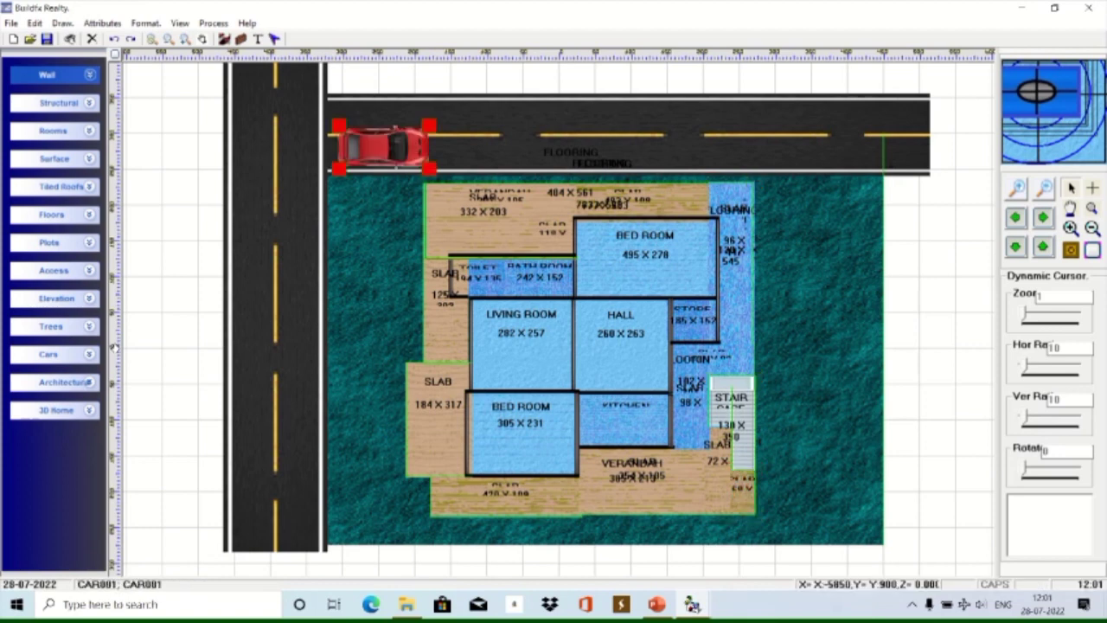
key(Tab)
key(Tab)
key(Tab)
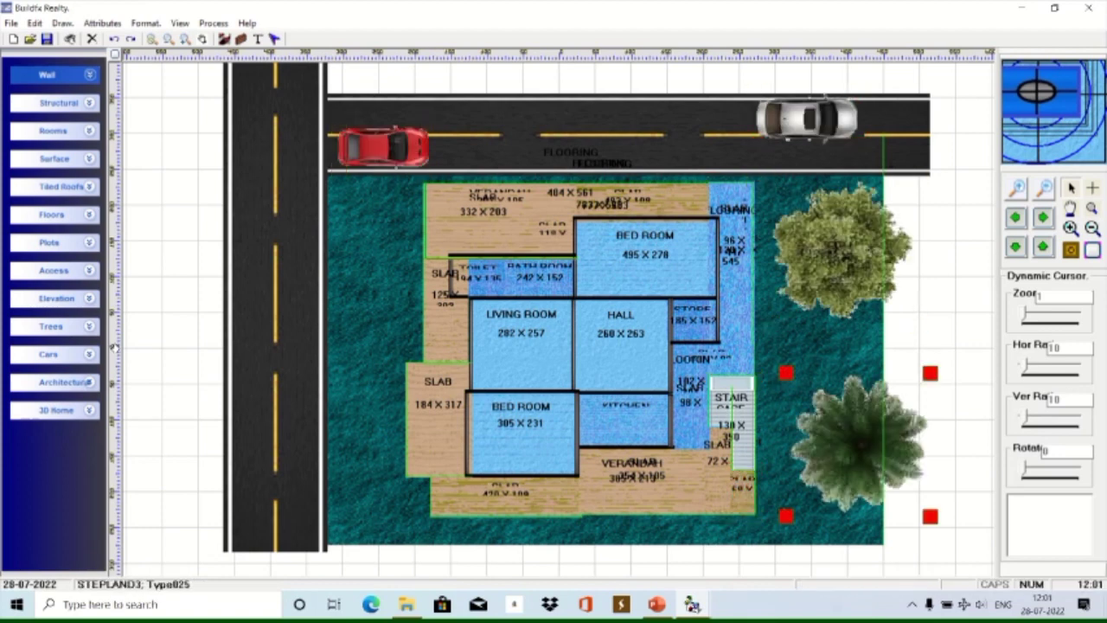
key(Tab)
key(Tab)
key(Tab)
key(Tab)
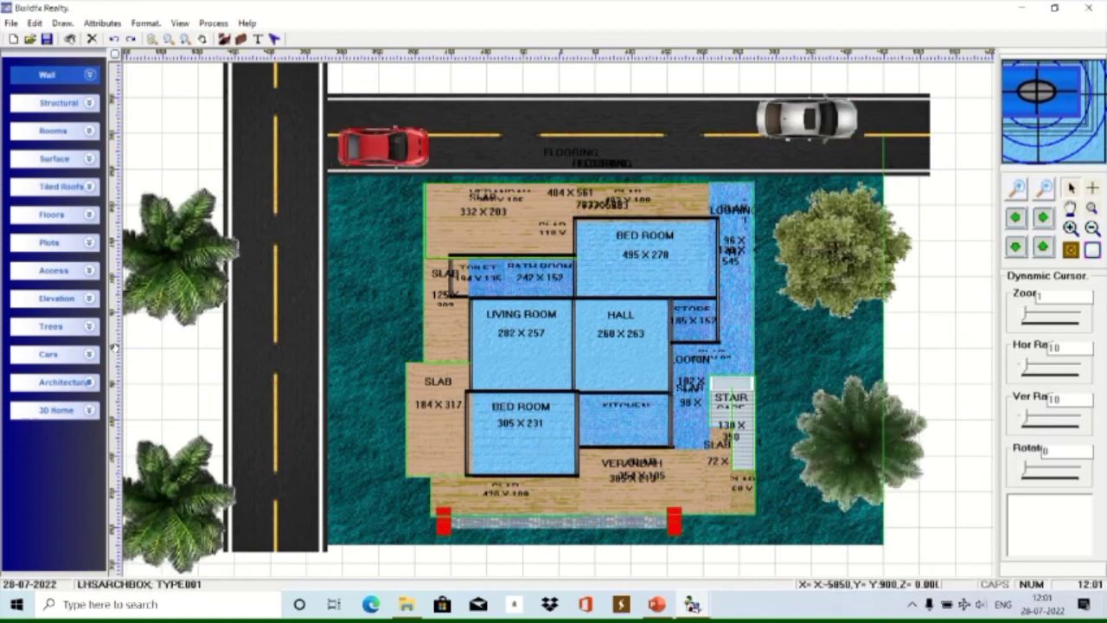
key(Tab)
key(Tab)
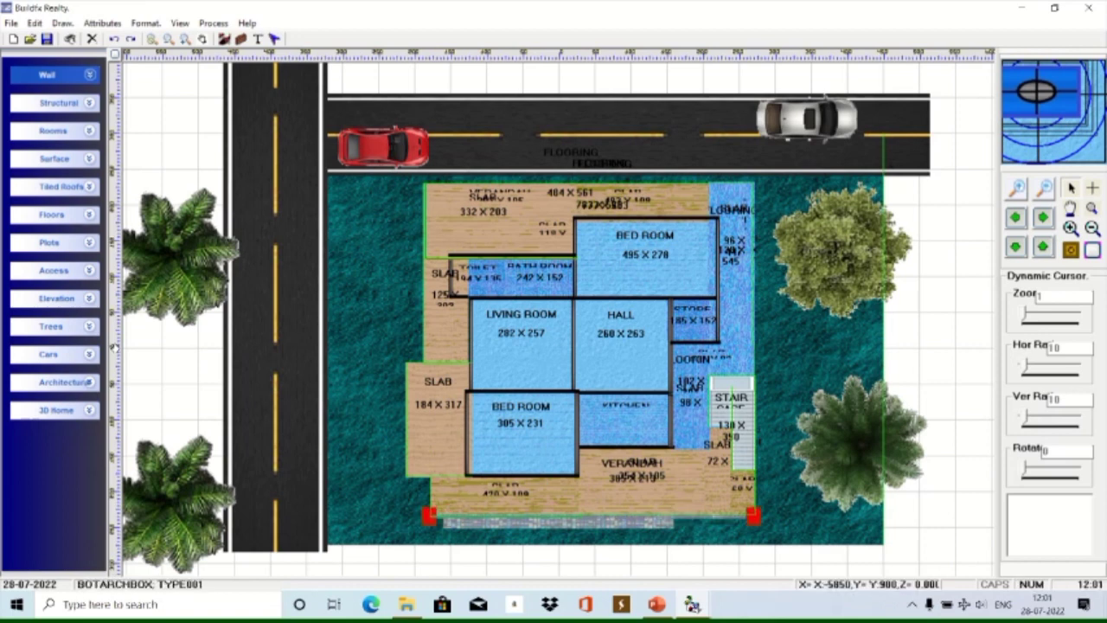
key(Tab)
key(Tab)
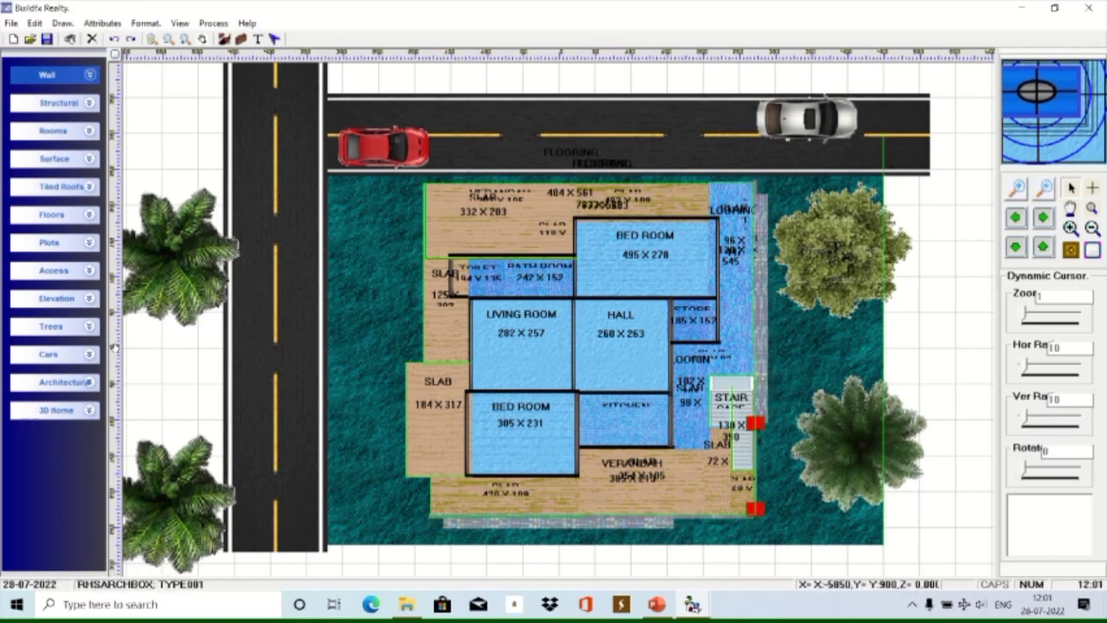
key(Tab)
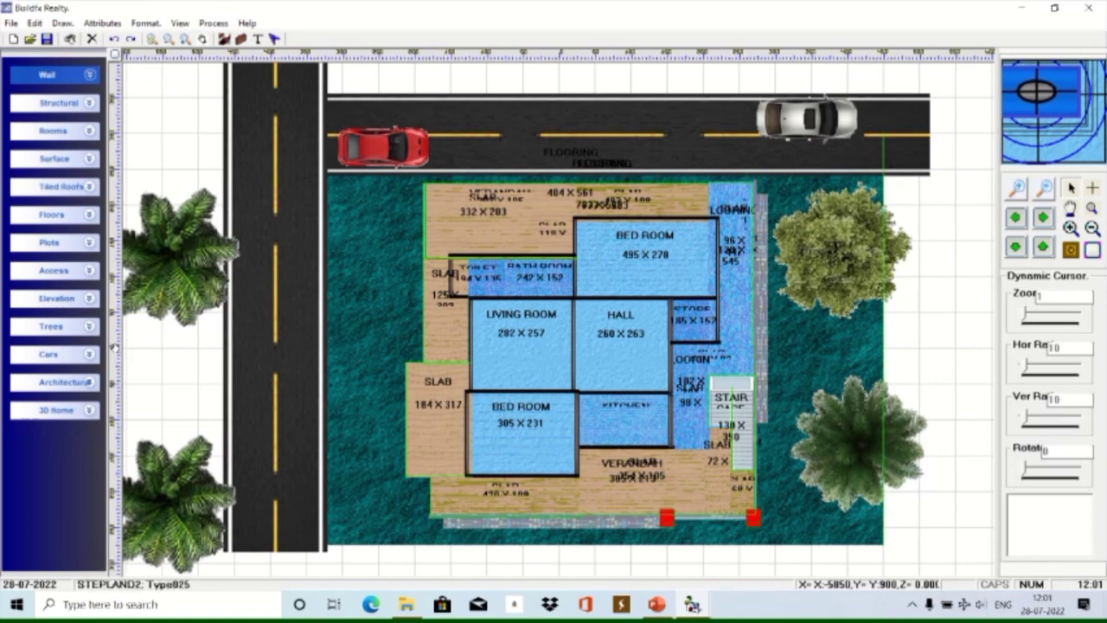
key(Tab)
key(Tab)
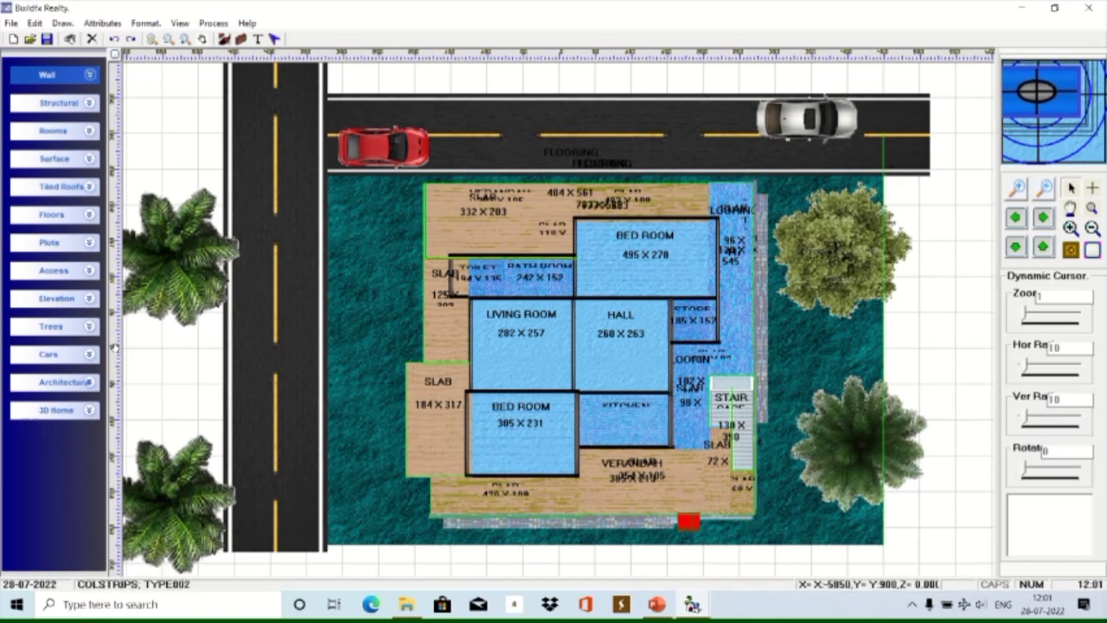
key(Tab)
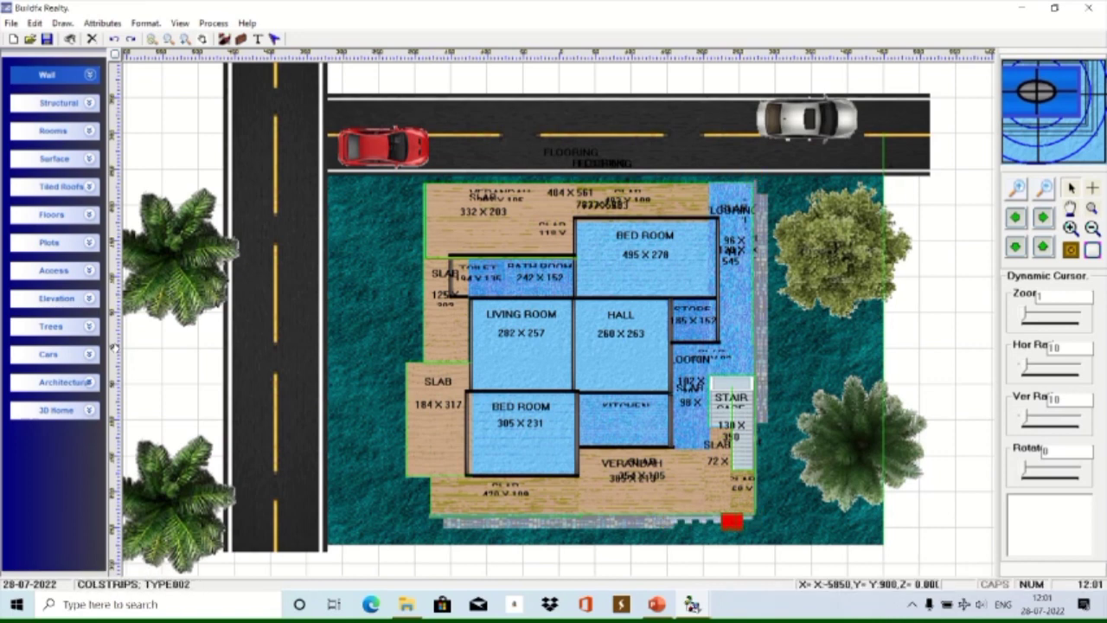
key(Tab)
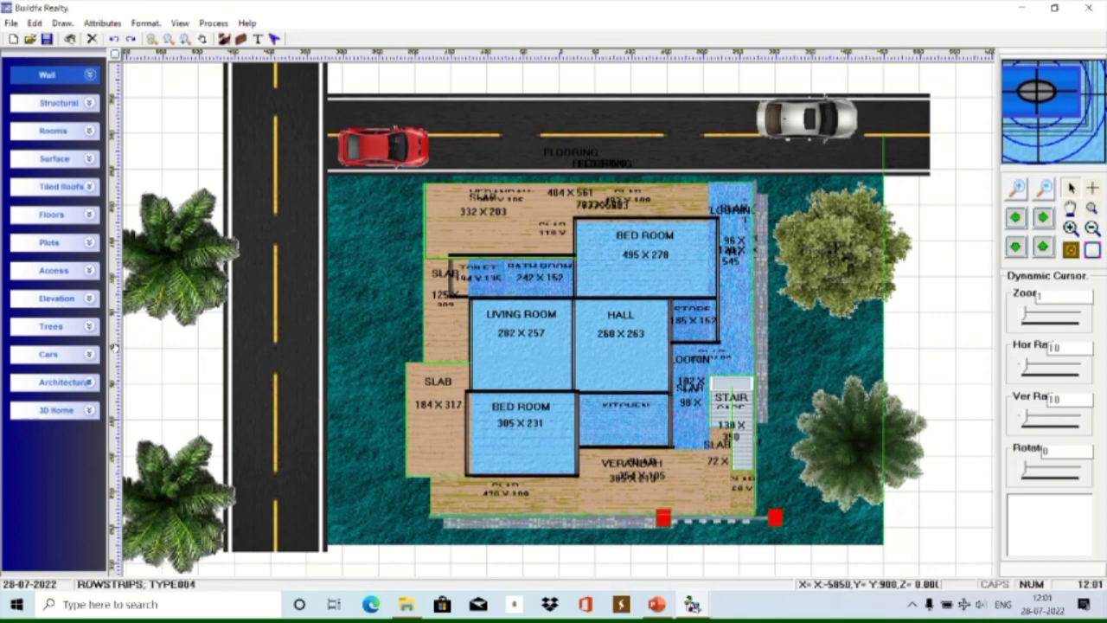
key(Tab)
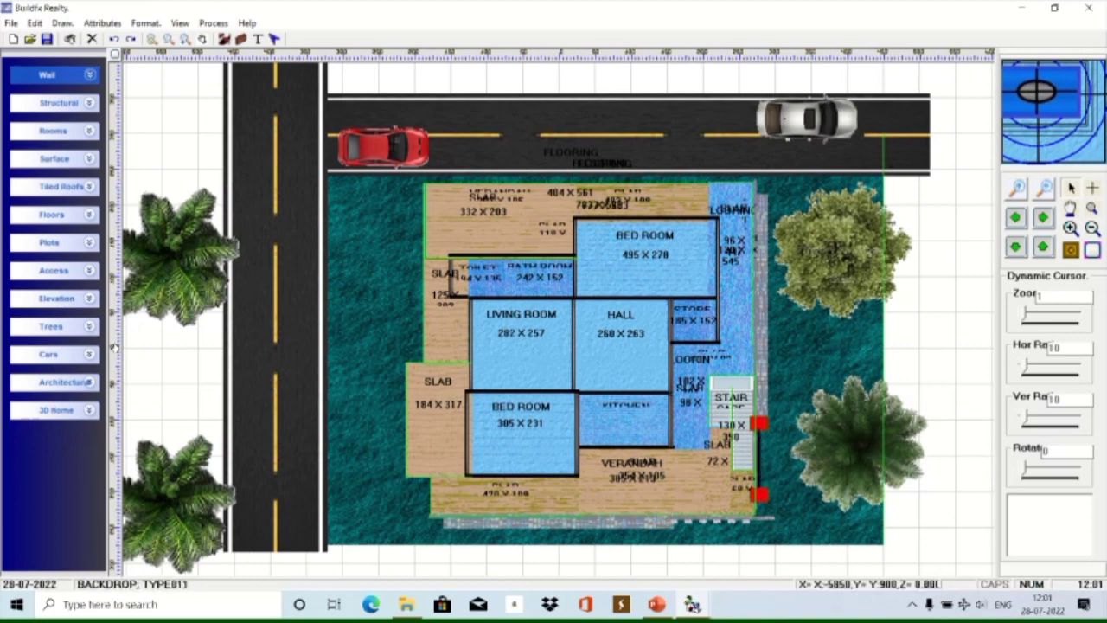
key(Tab)
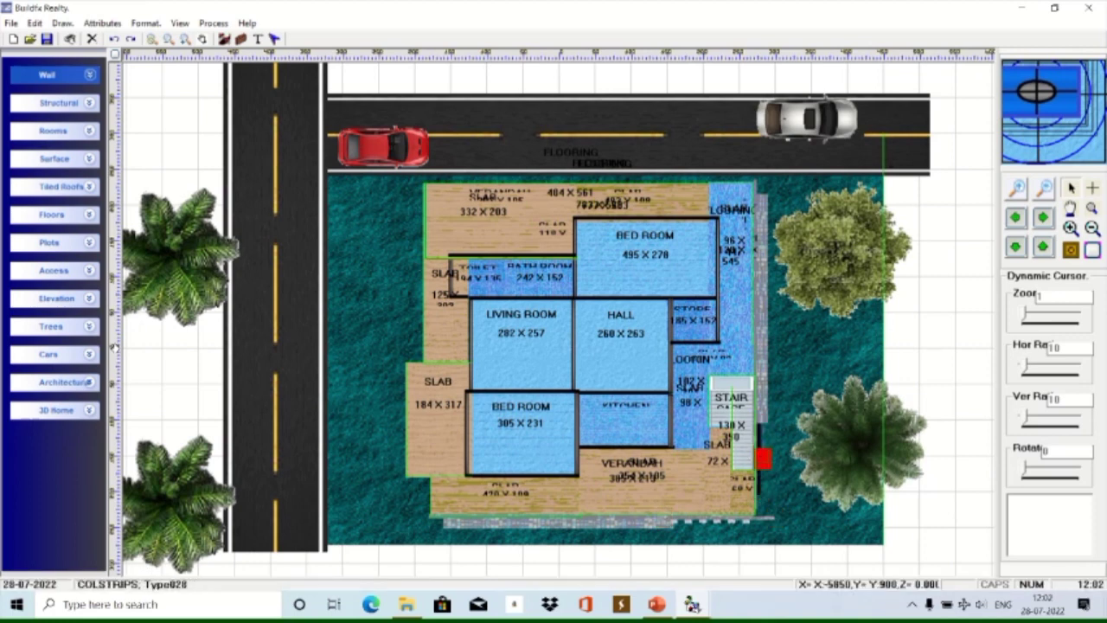
key(Tab)
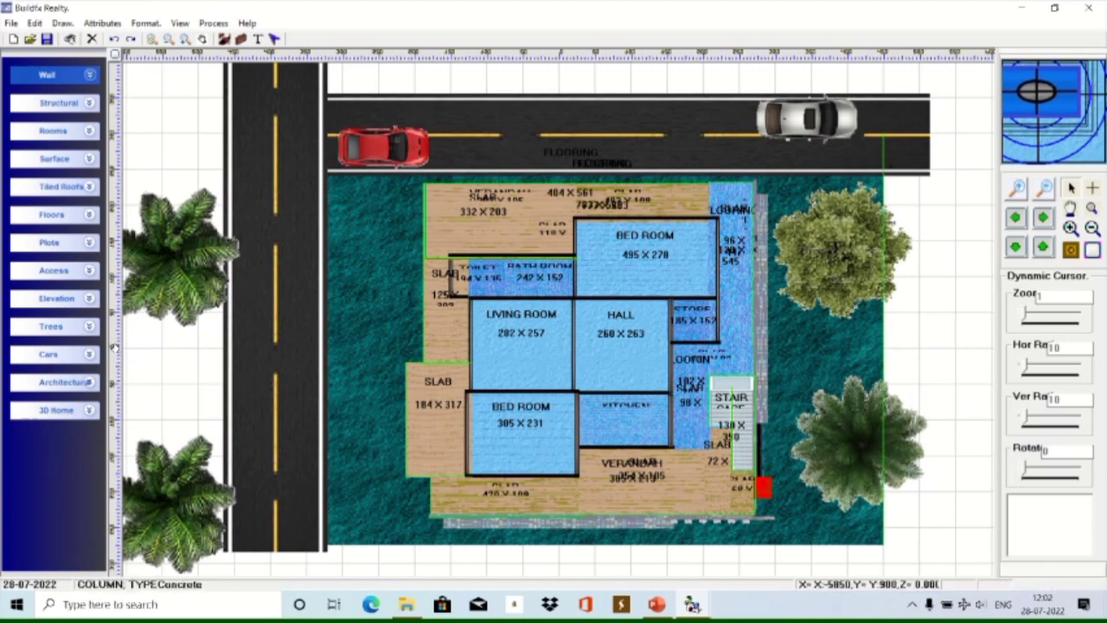
key(Tab)
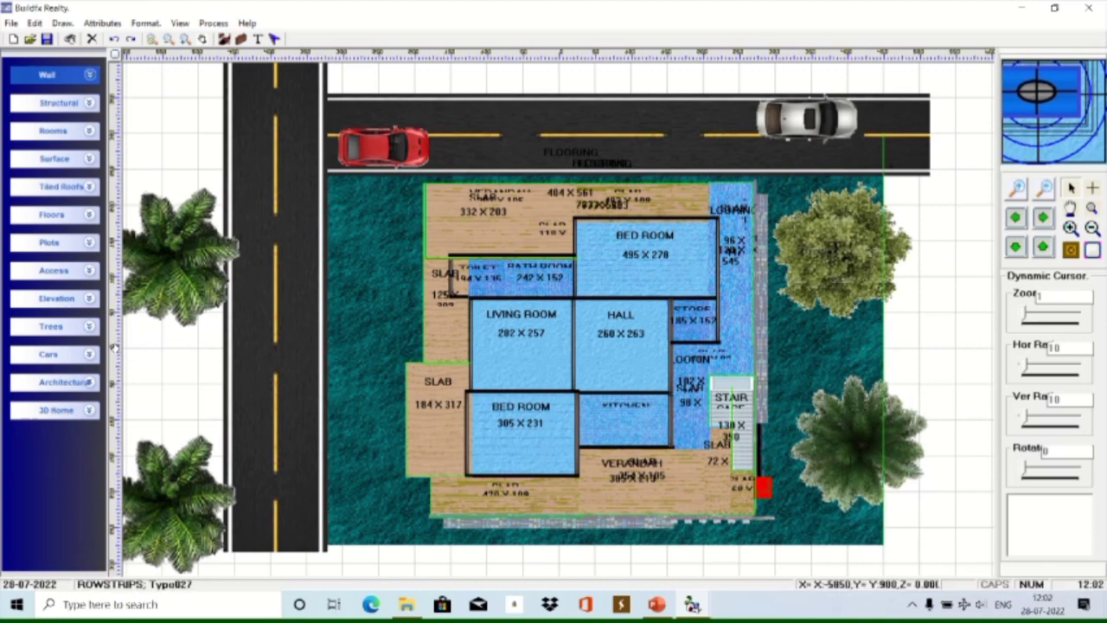
key(Tab)
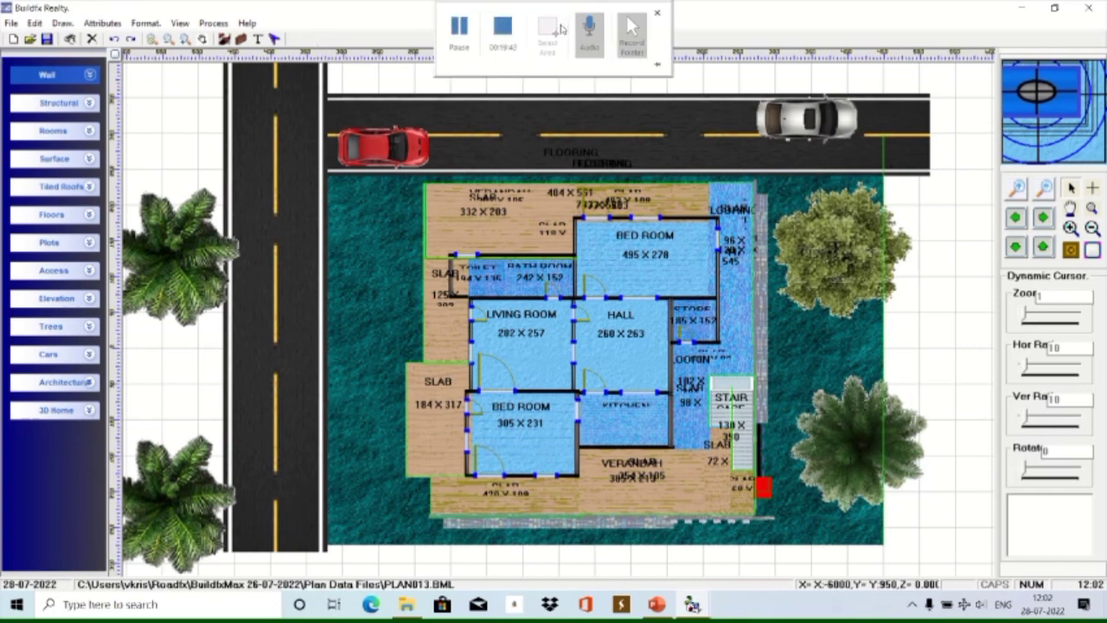
Render the plan through 3D Home Render as a textured multi-storey building.
click(90, 412)
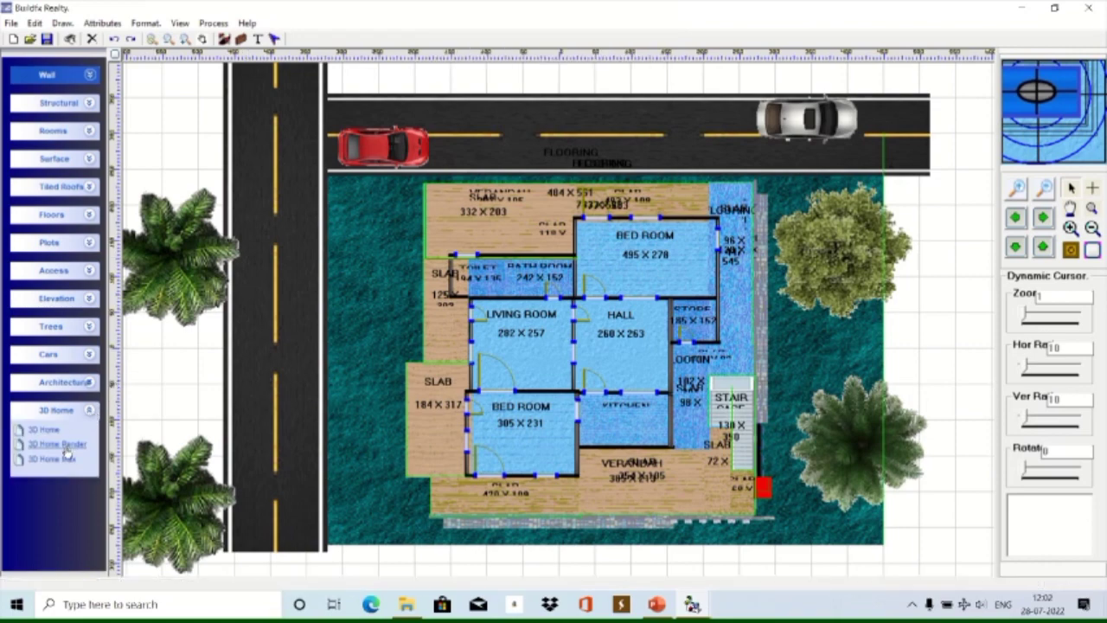
click(67, 450)
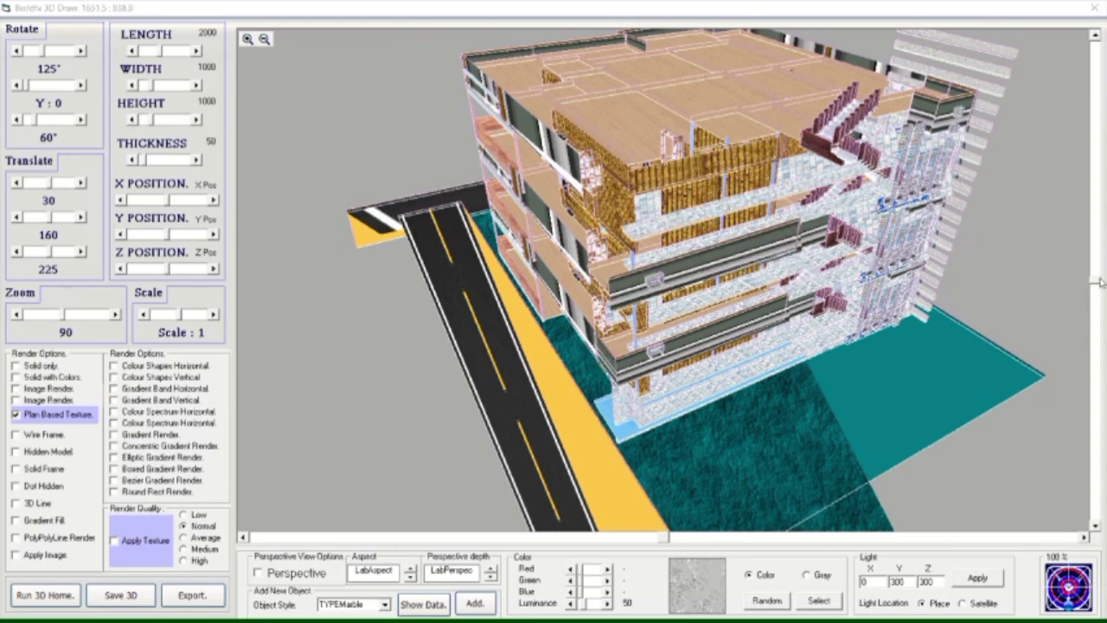
Turn the building so its zigzag external staircase faces the viewer.
drag(1094, 290, 1098, 267)
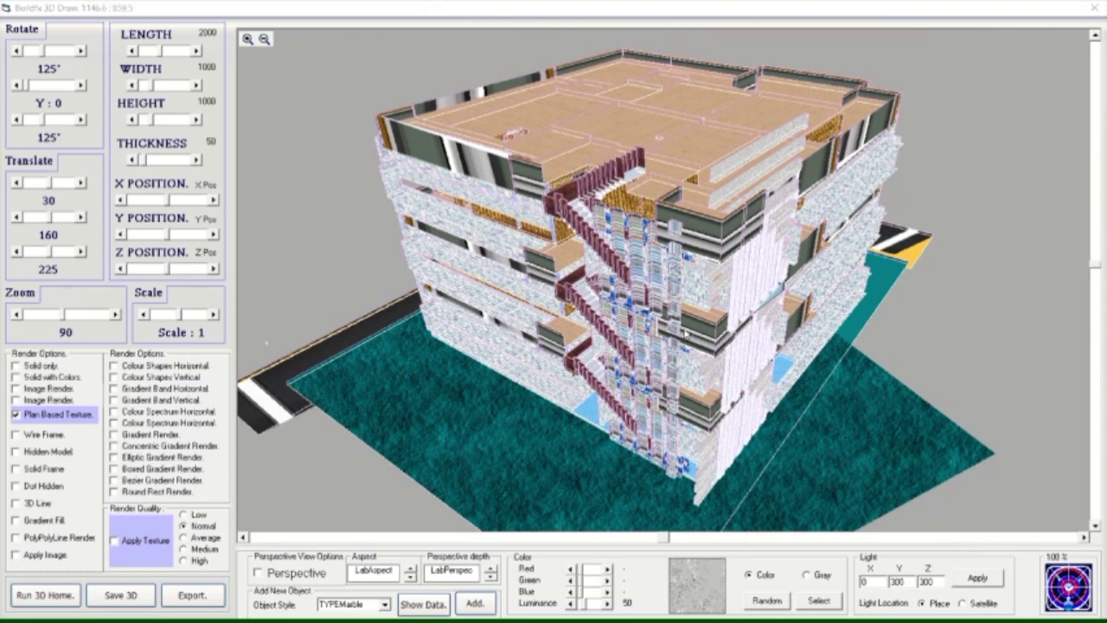
Apply Plan Based Texture so the building gets wooden floors and stone-patterned walls.
click(59, 318)
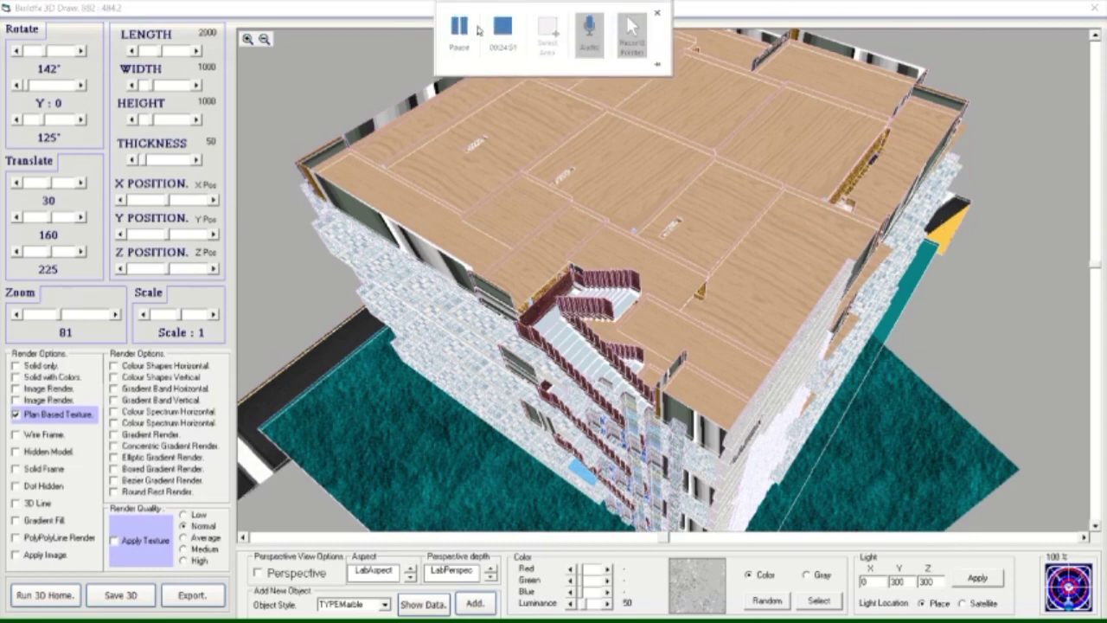
Switch to applied texture at Average render quality with Plan Based Texture turned off.
click(466, 33)
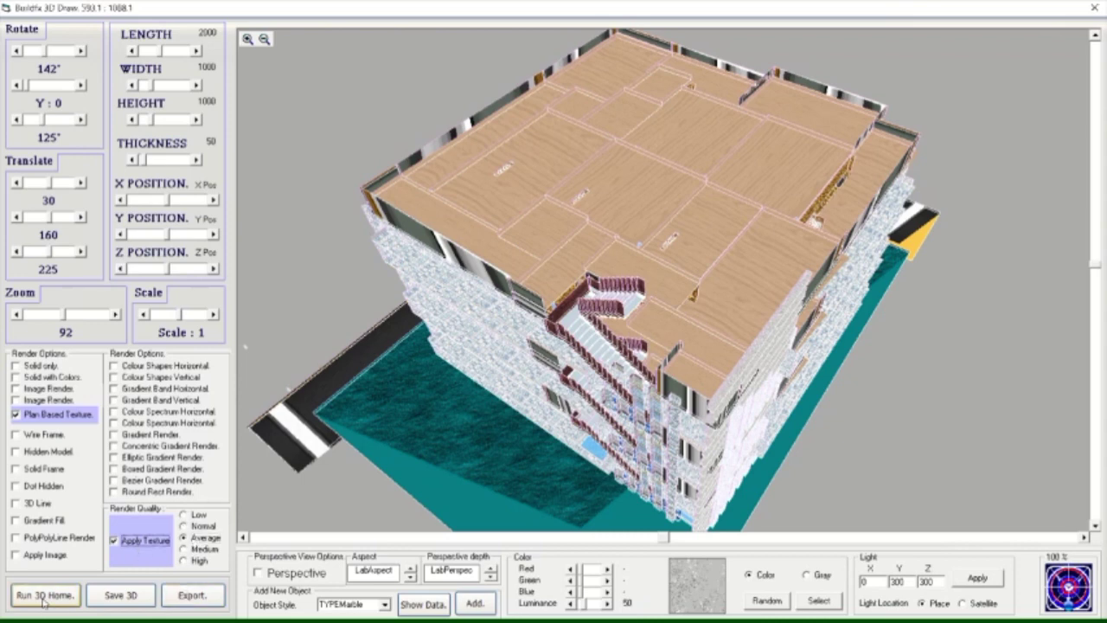
click(60, 415)
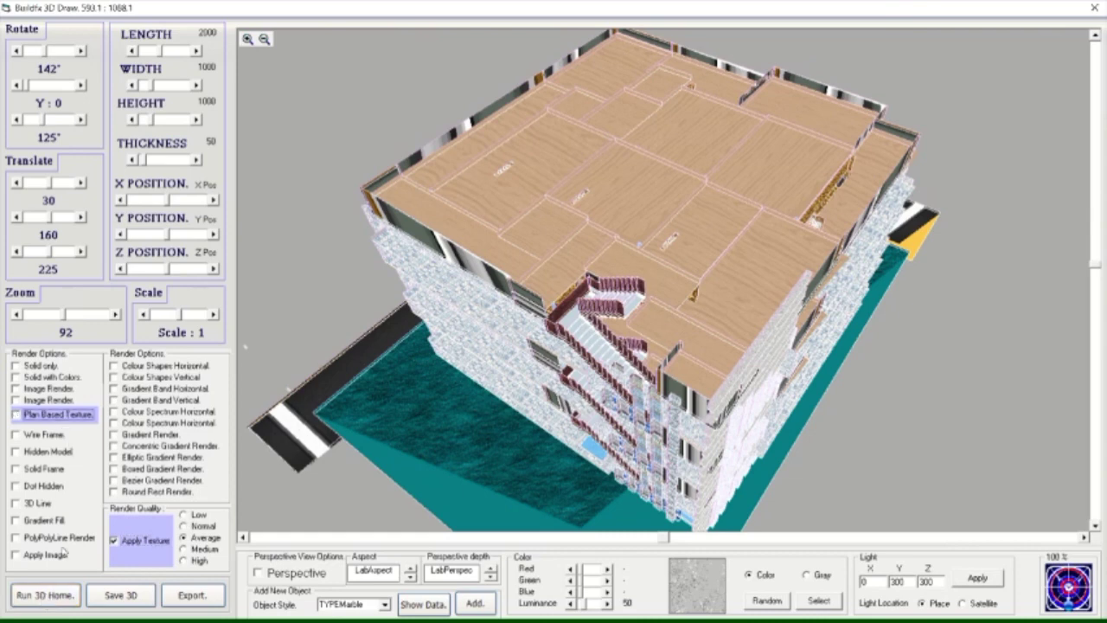
Re-render with the new texture settings and pan across the building before returning to Buildfx Realty.
click(58, 599)
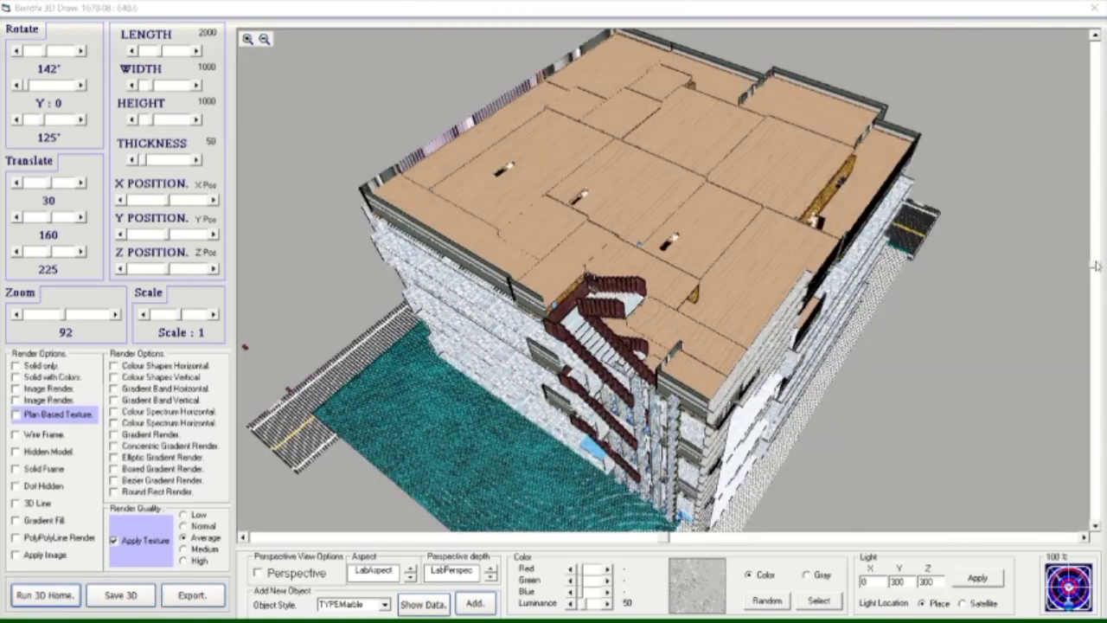
mouse_move(1096, 268)
mouse_down()
mouse_move(1095, 335)
mouse_move(1100, 258)
mouse_move(1097, 300)
mouse_up()
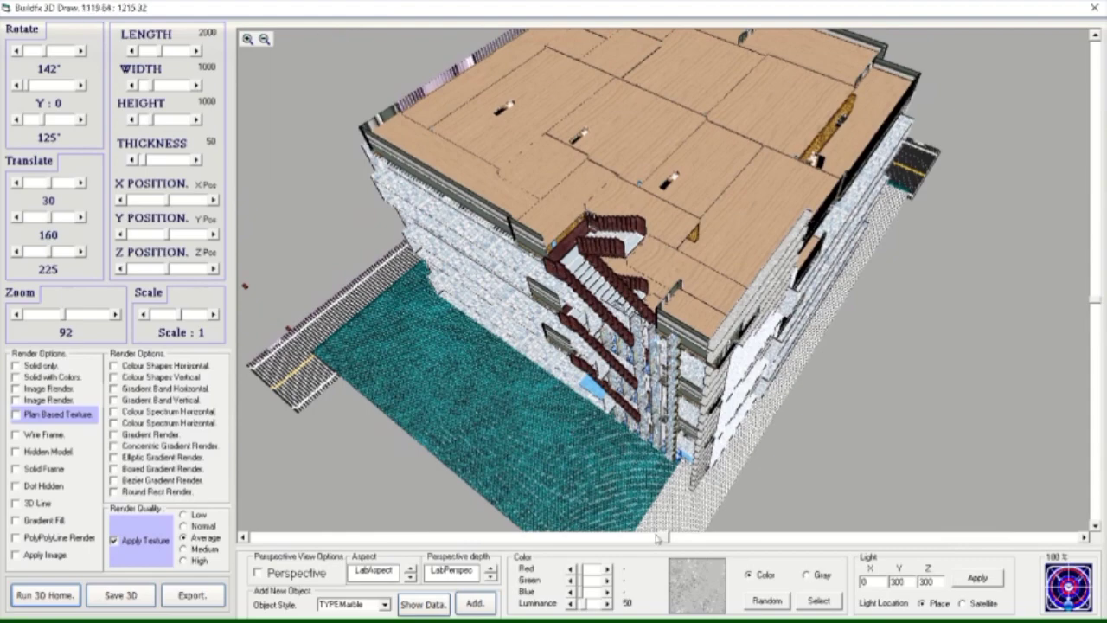
drag(664, 541, 608, 543)
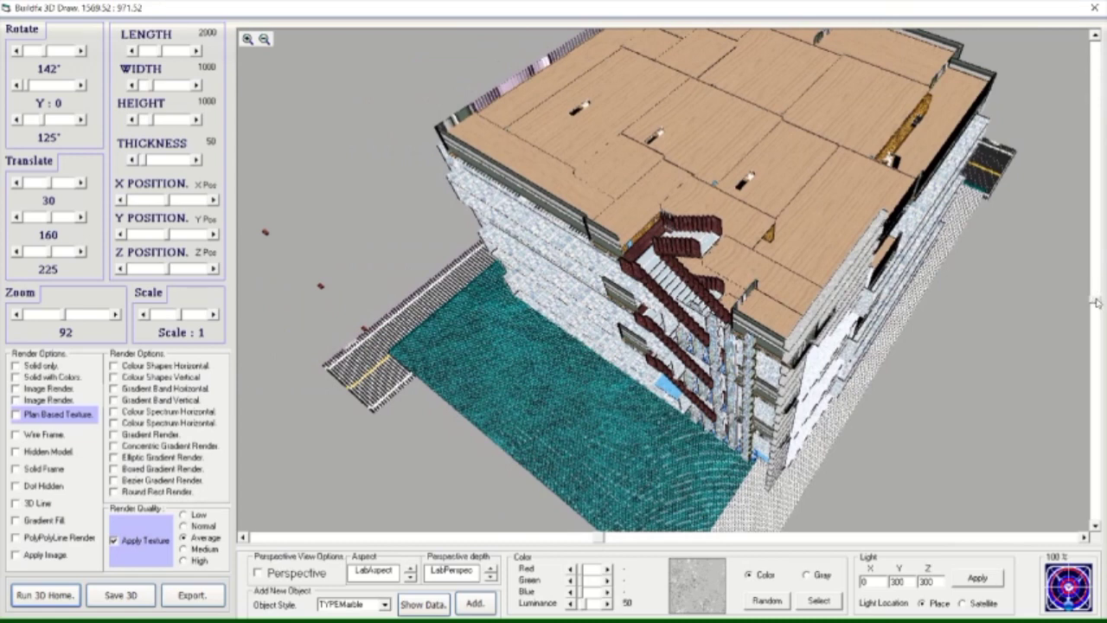
drag(1097, 302, 1096, 267)
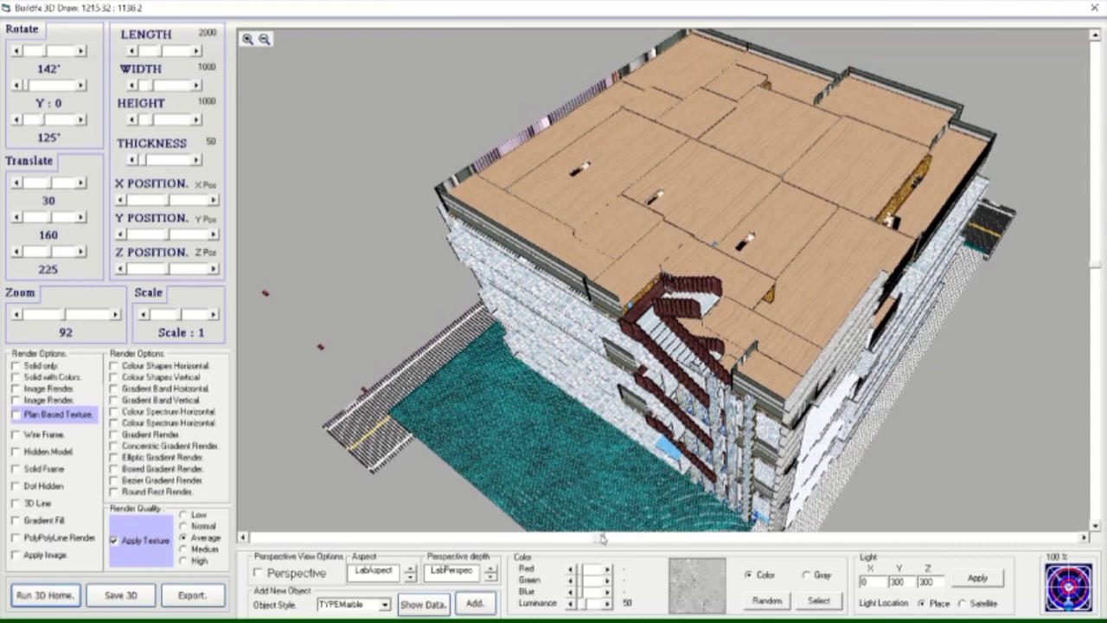
drag(603, 538, 627, 537)
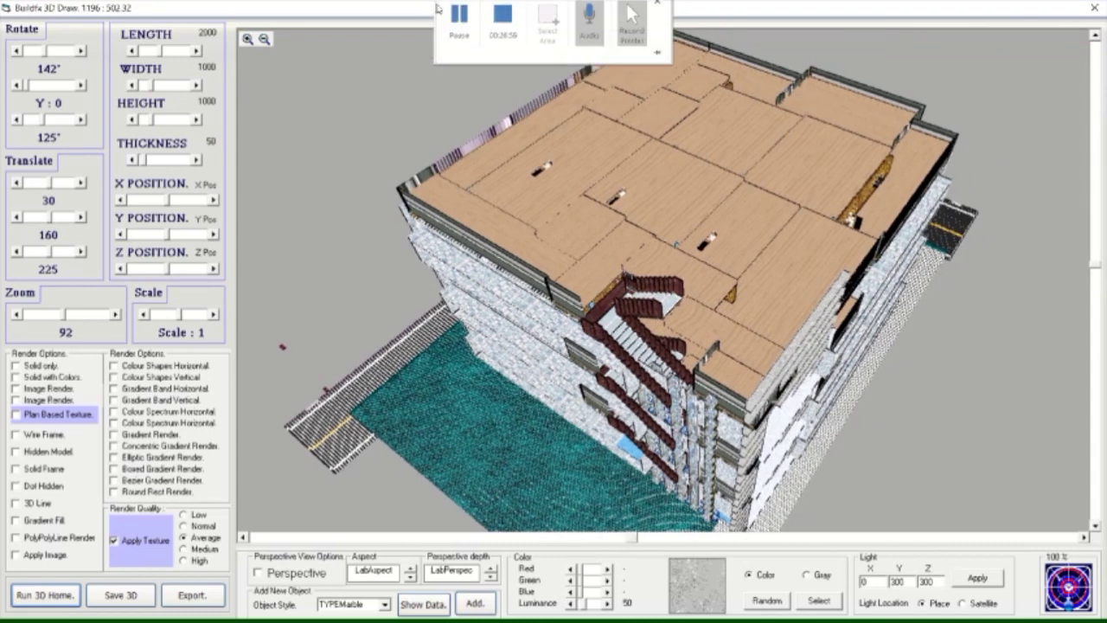
click(459, 26)
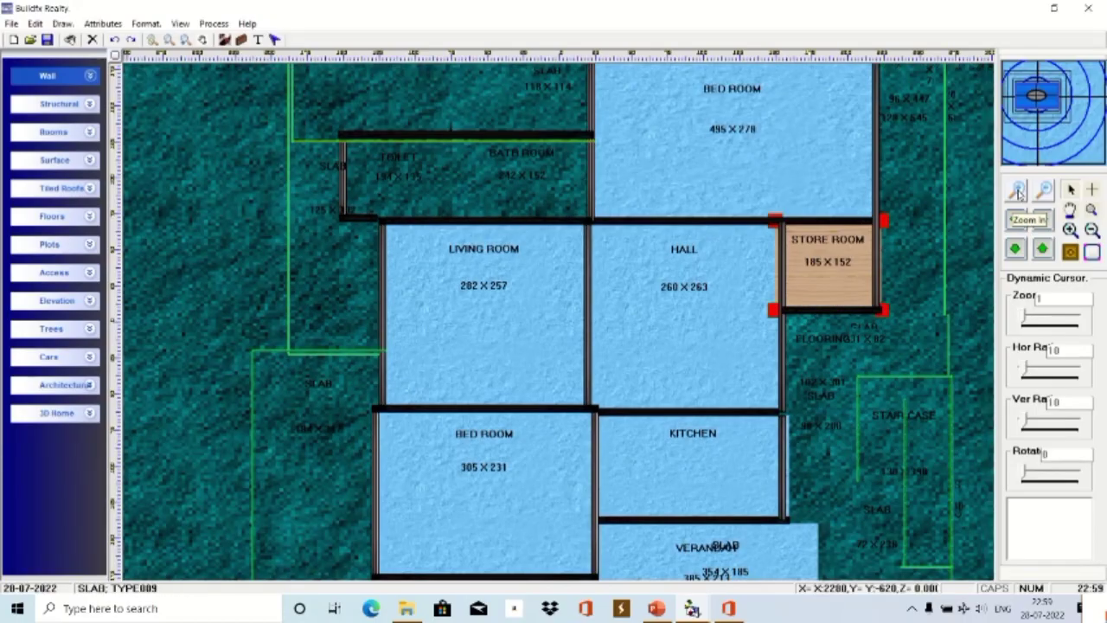
Zoom out to the whole plot and cycle through the bathroom columns and floor slabs.
click(1018, 191)
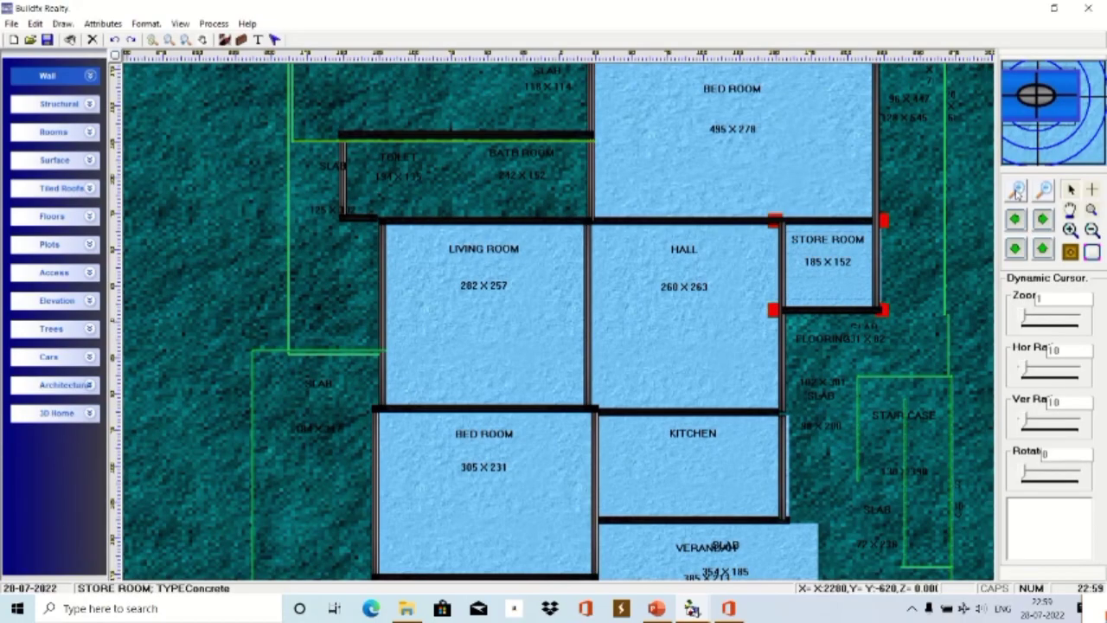
click(1018, 191)
key(Tab)
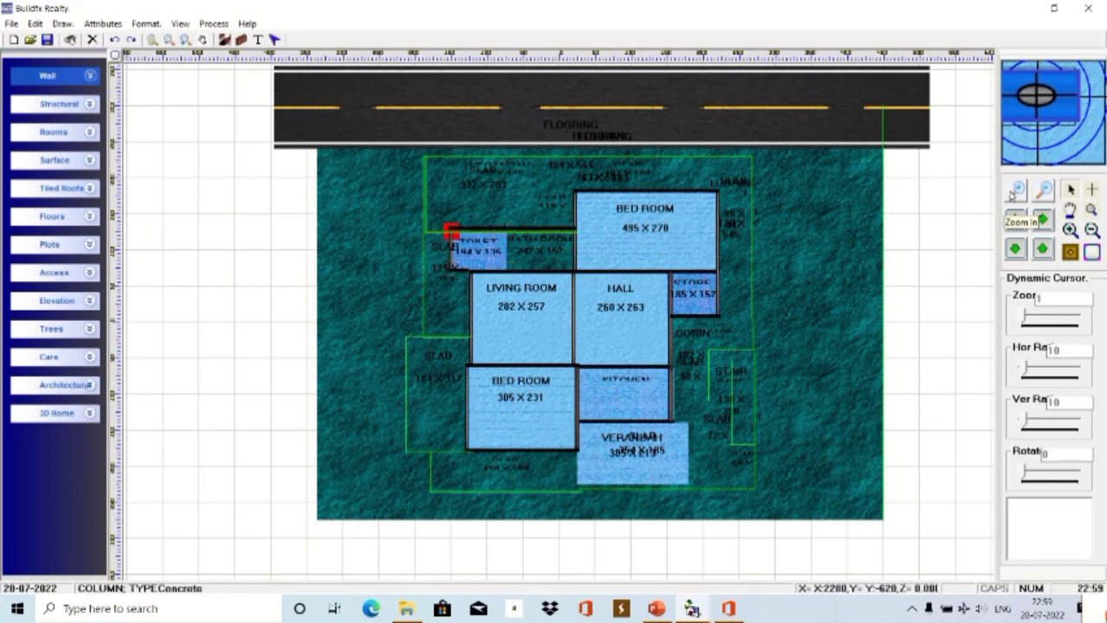
key(Tab)
key(Tab)
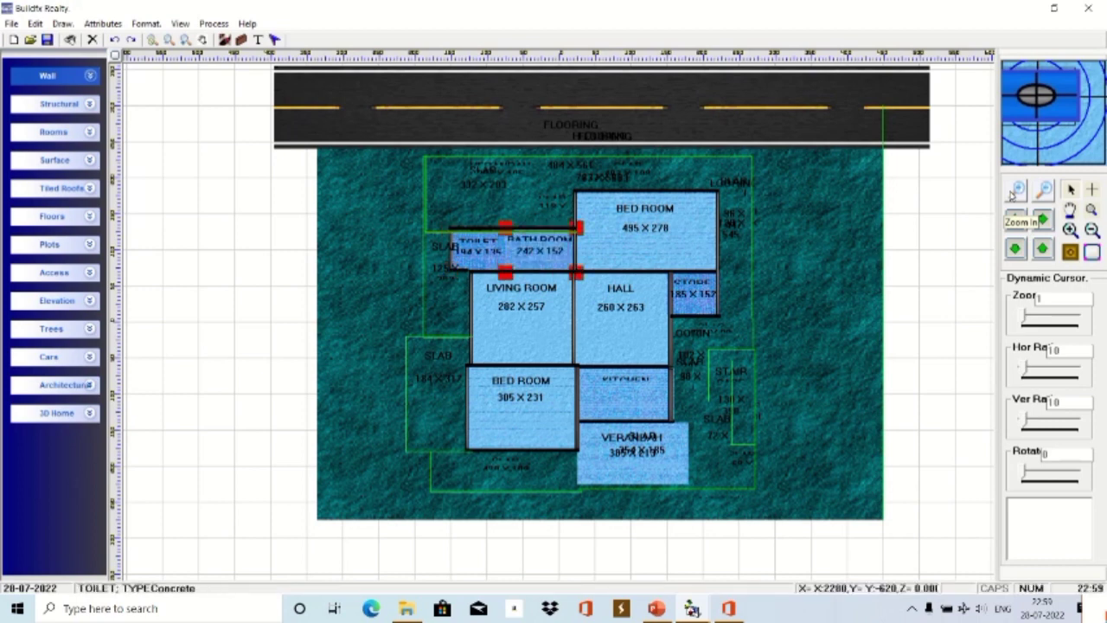
key(Tab)
key(Tab)
key(Tab)
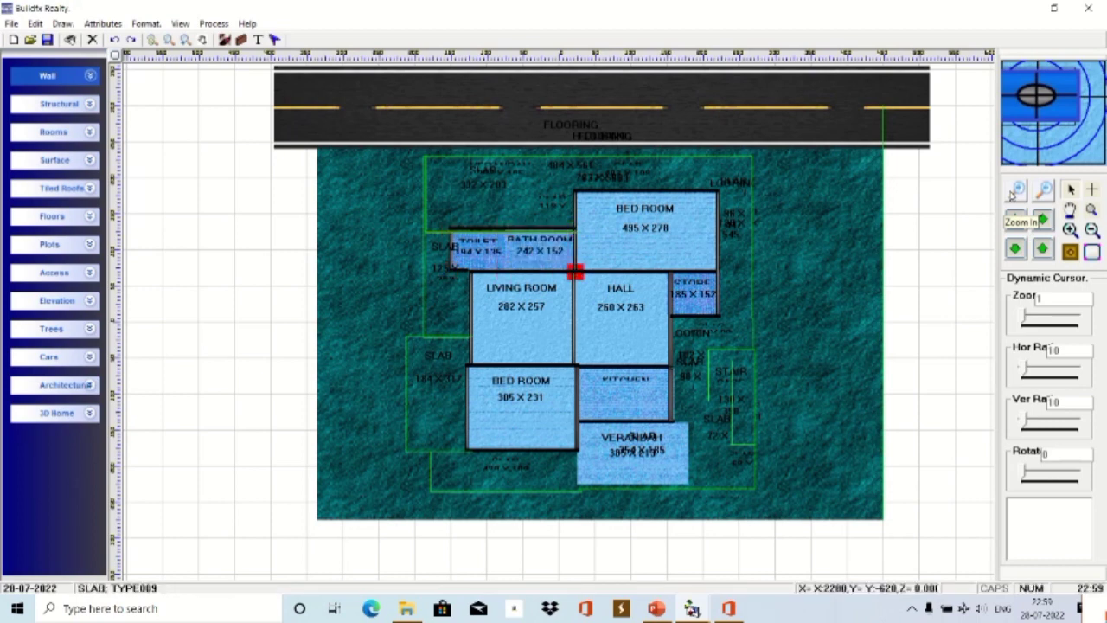
key(Tab)
key(Tab)
key(Tab)
key(Tab)
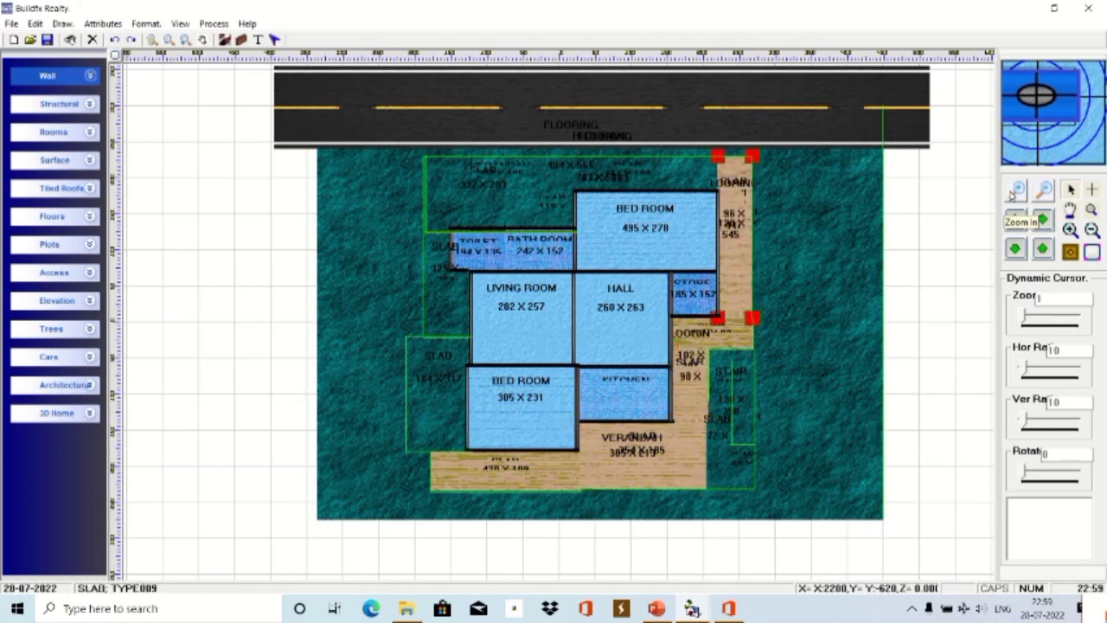
key(Tab)
key(Tab)
key(Tab)
key(Tab)
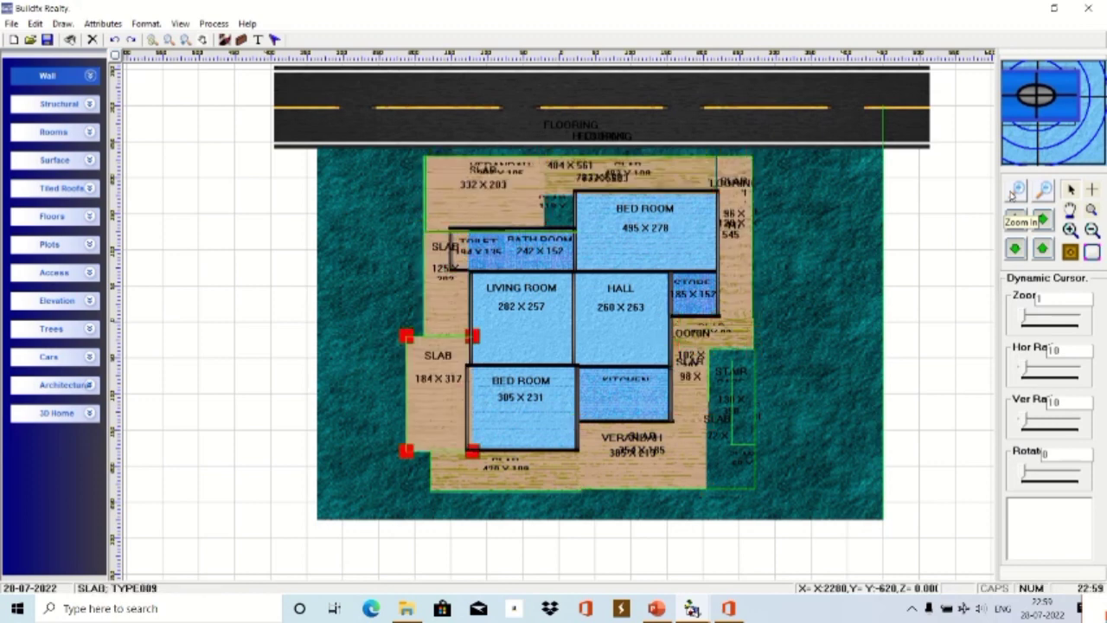
key(Tab)
key(Tab)
key(Tab)
key(Tab)
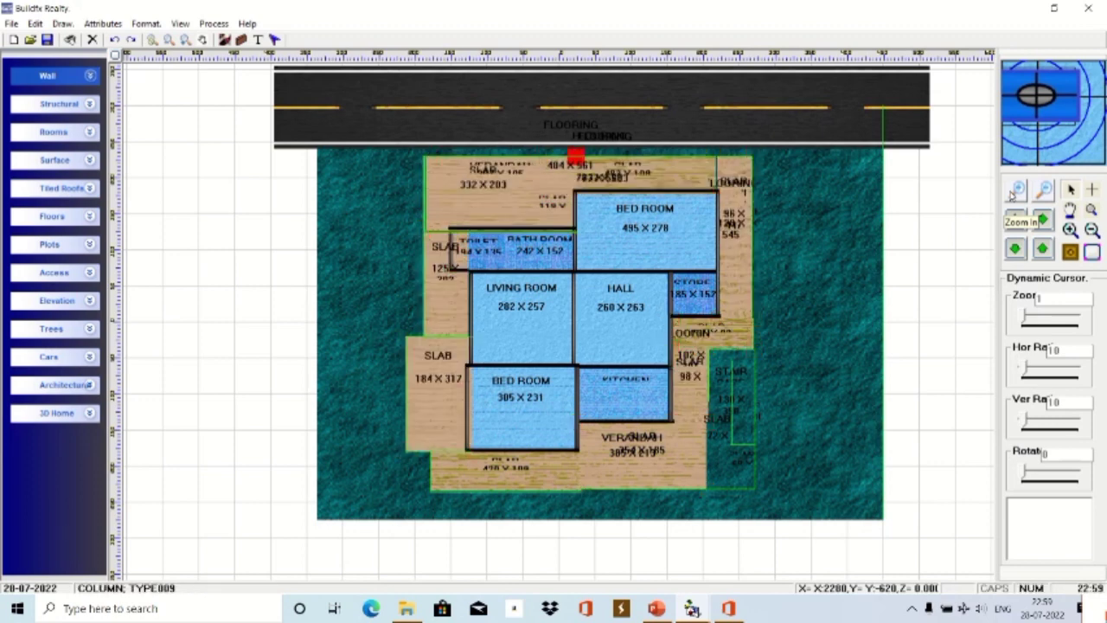
key(Tab)
Cycle through the staircase steps and landings on to the slabs, road and flooring.
key(Tab)
key(Tab)
key(Tab)
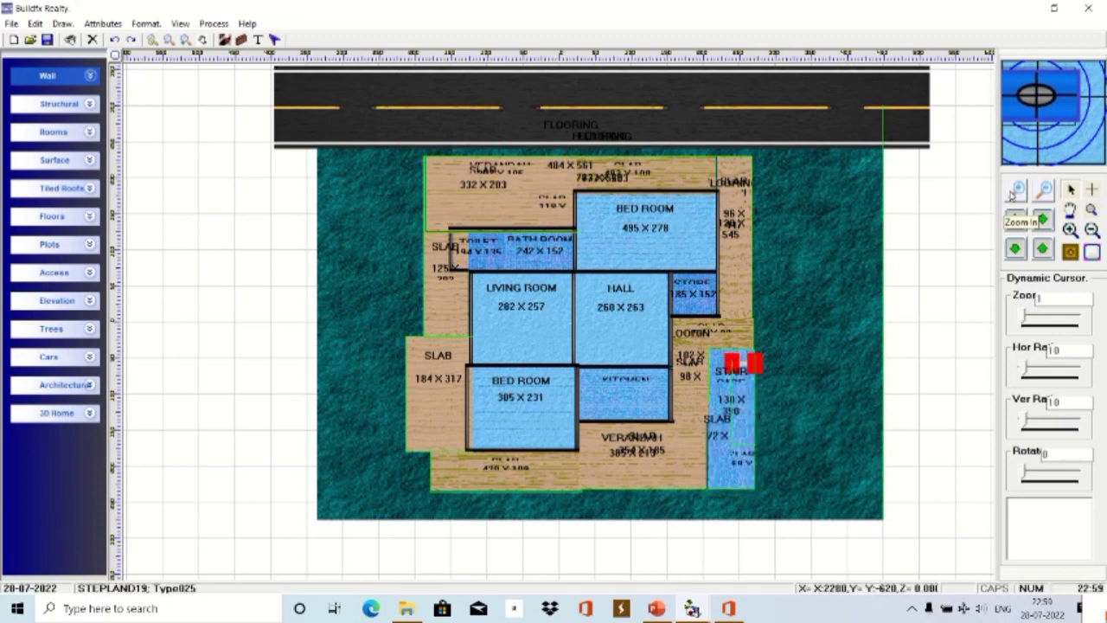
key(Tab)
key(Tab)
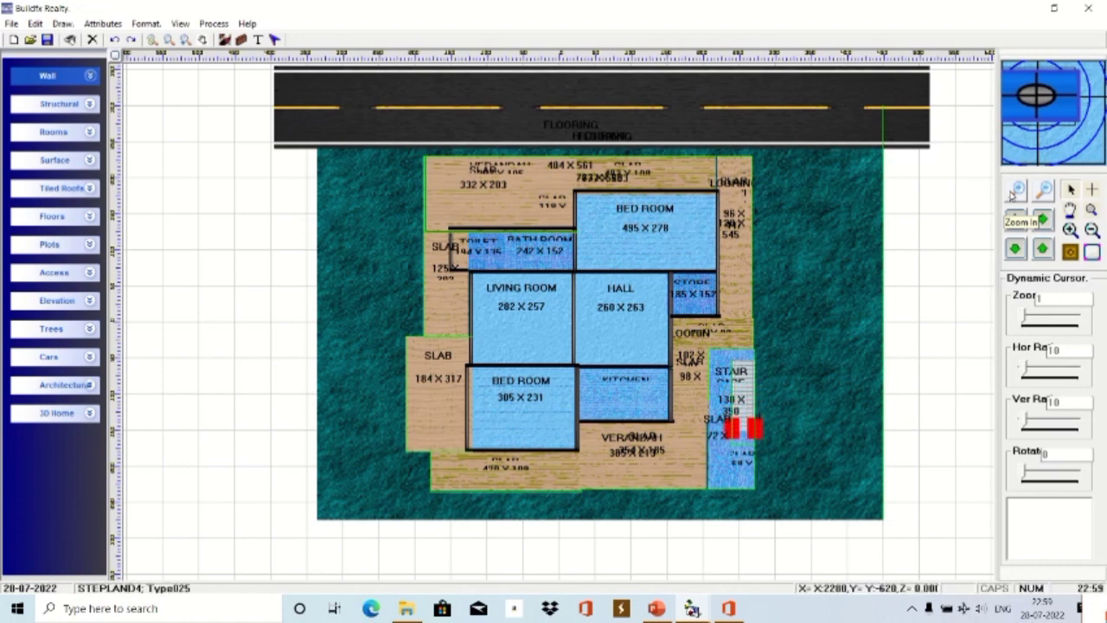
key(Tab)
key(Tab)
key(Tab)
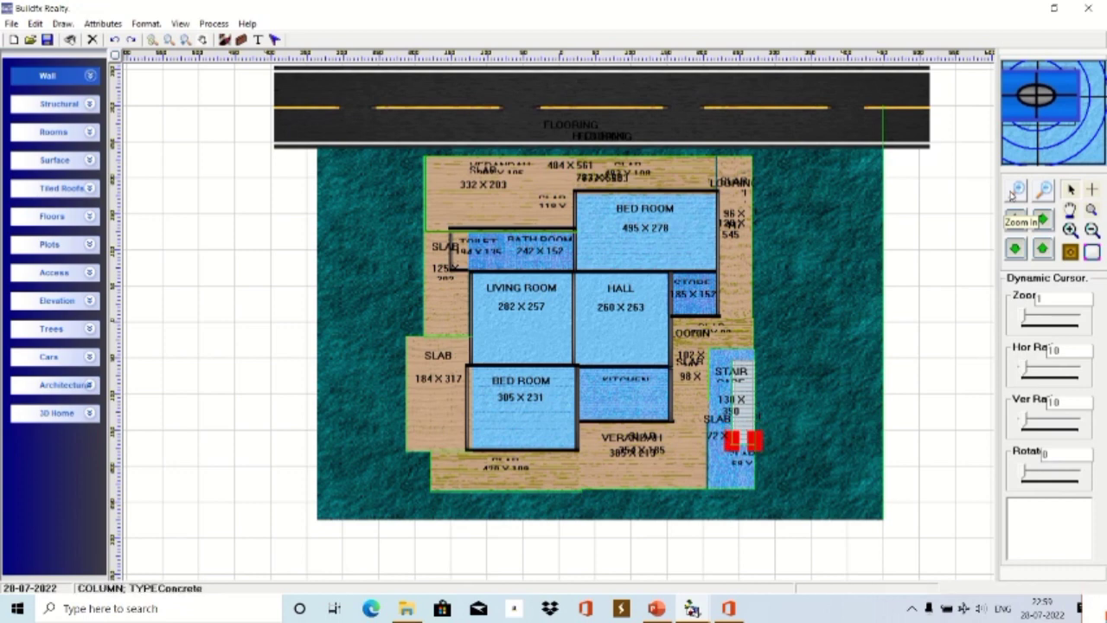
key(Tab)
key(Tab)
key(Tab)
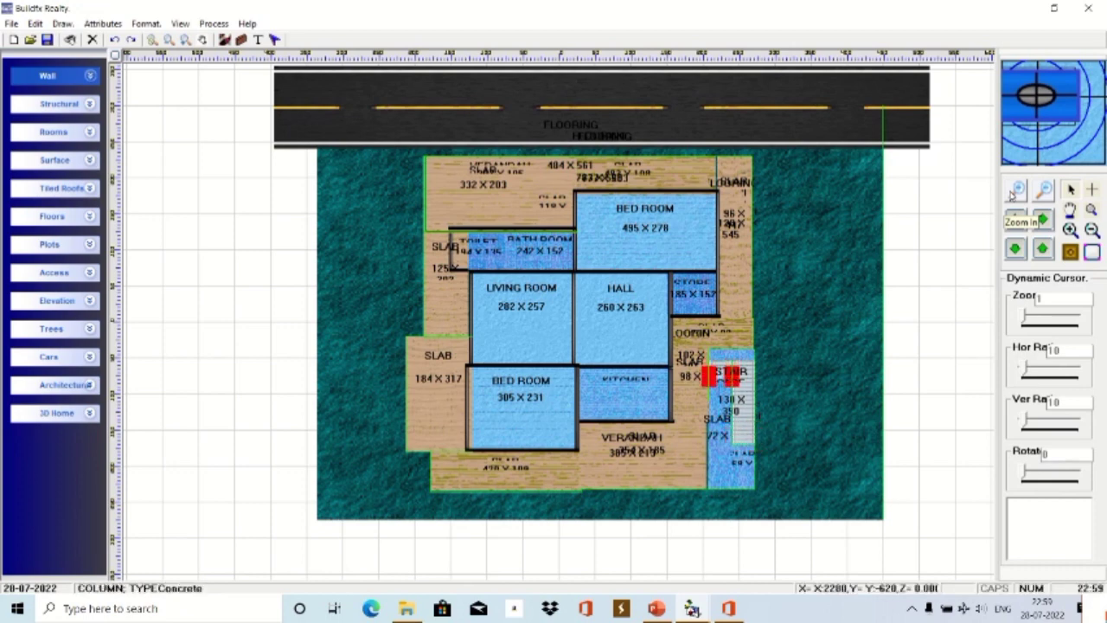
key(Tab)
key(Tab)
key(Tab)
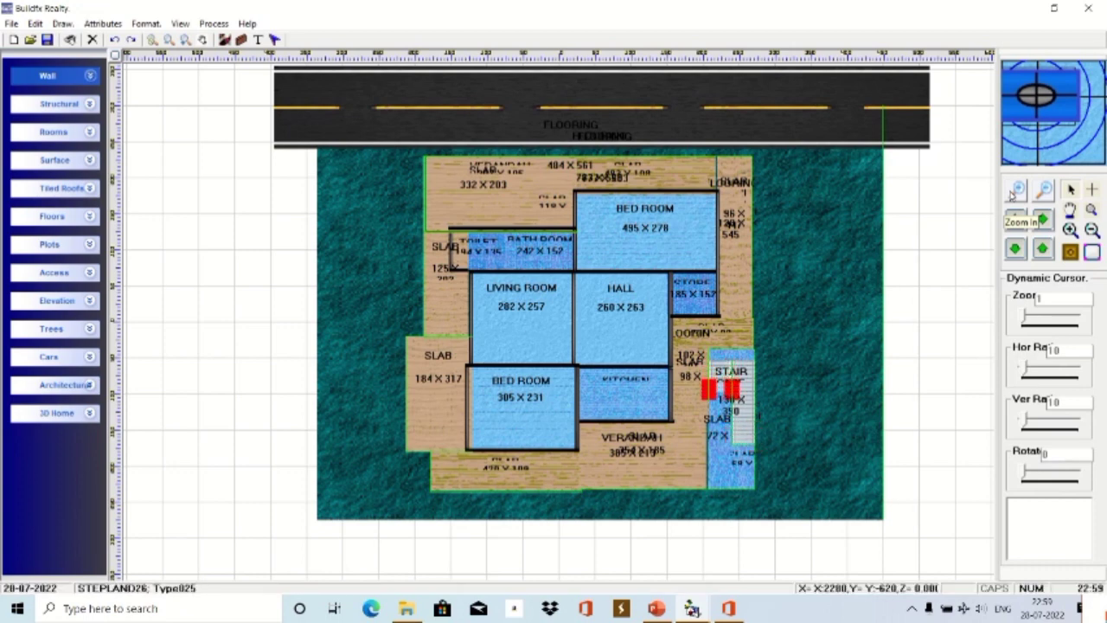
key(Tab)
key(Tab)
key(Tab)
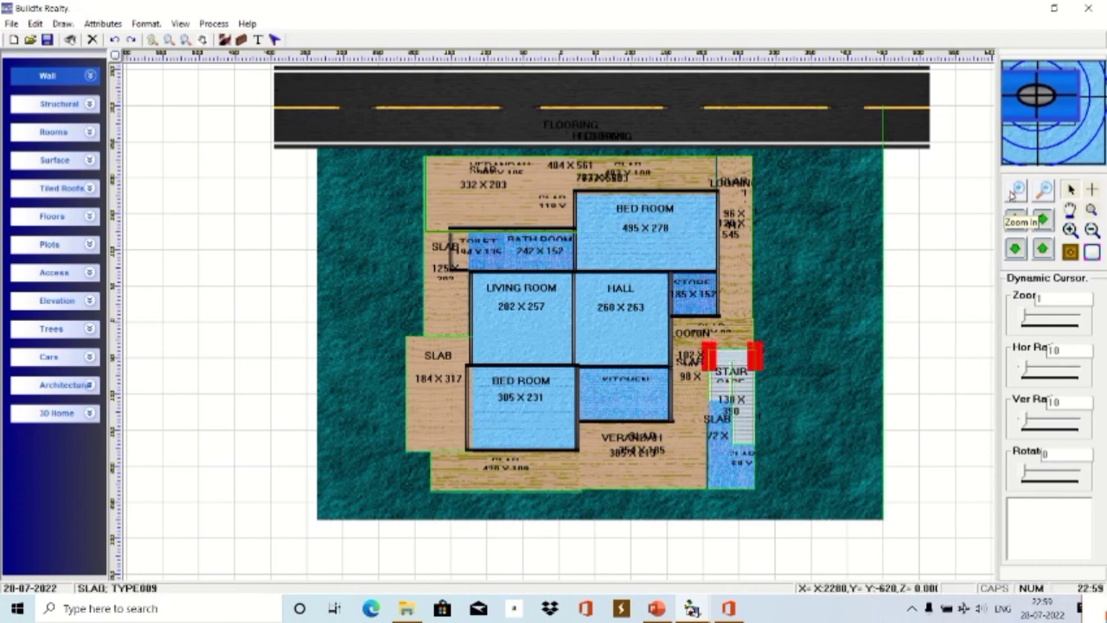
key(Tab)
key(Tab)
key(Tab)
key(Tab)
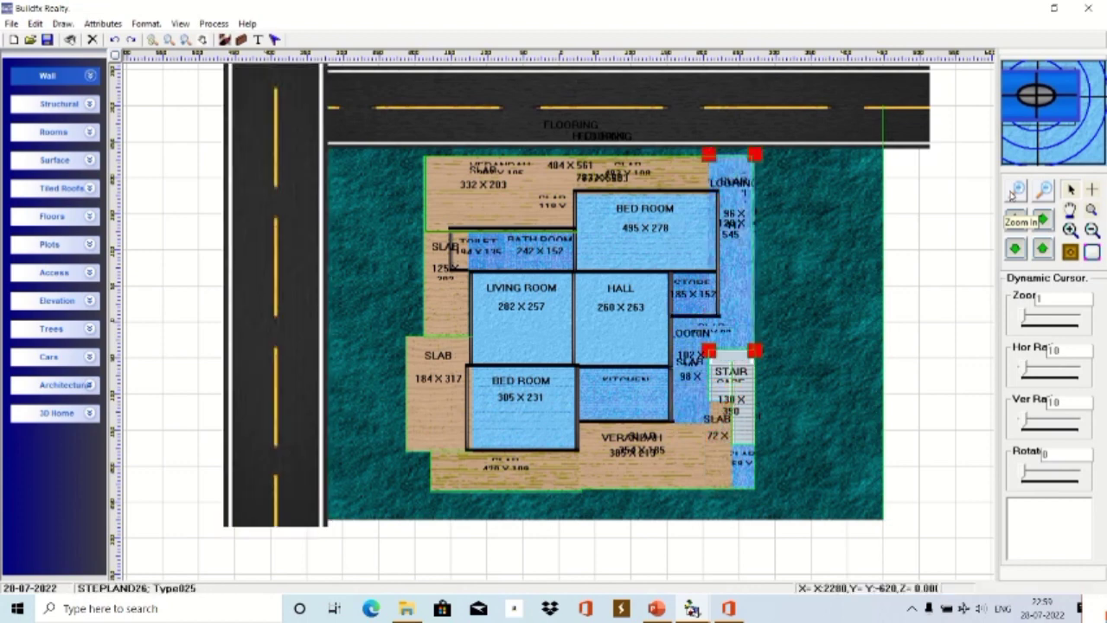
key(Tab)
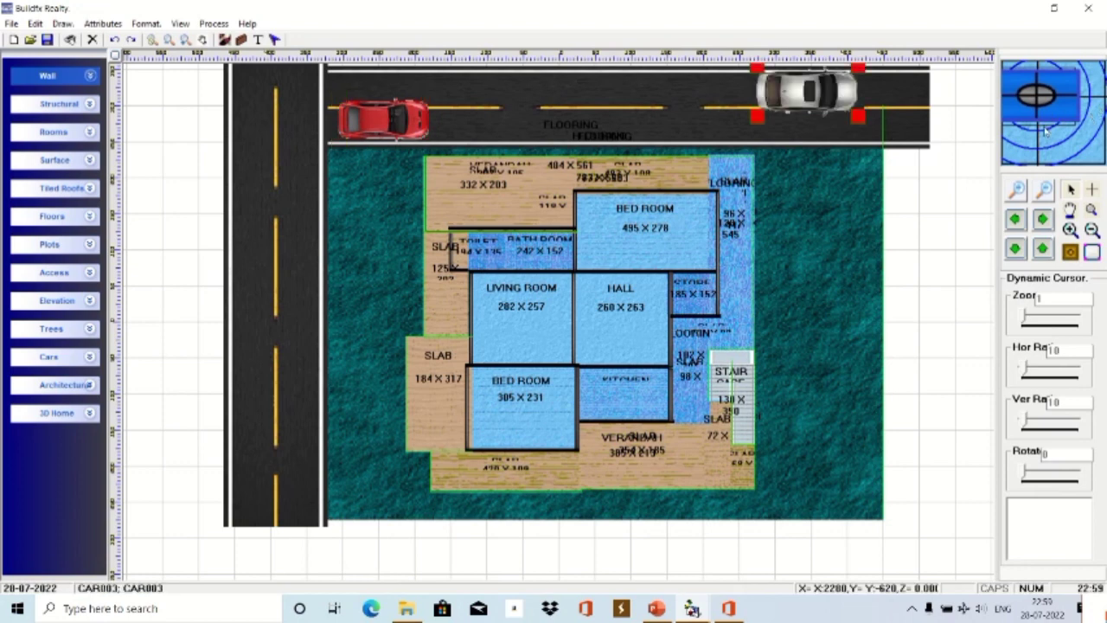
Move the plan down to reveal trees, parked cars and the bottom paving strip.
click(1015, 248)
click(1016, 248)
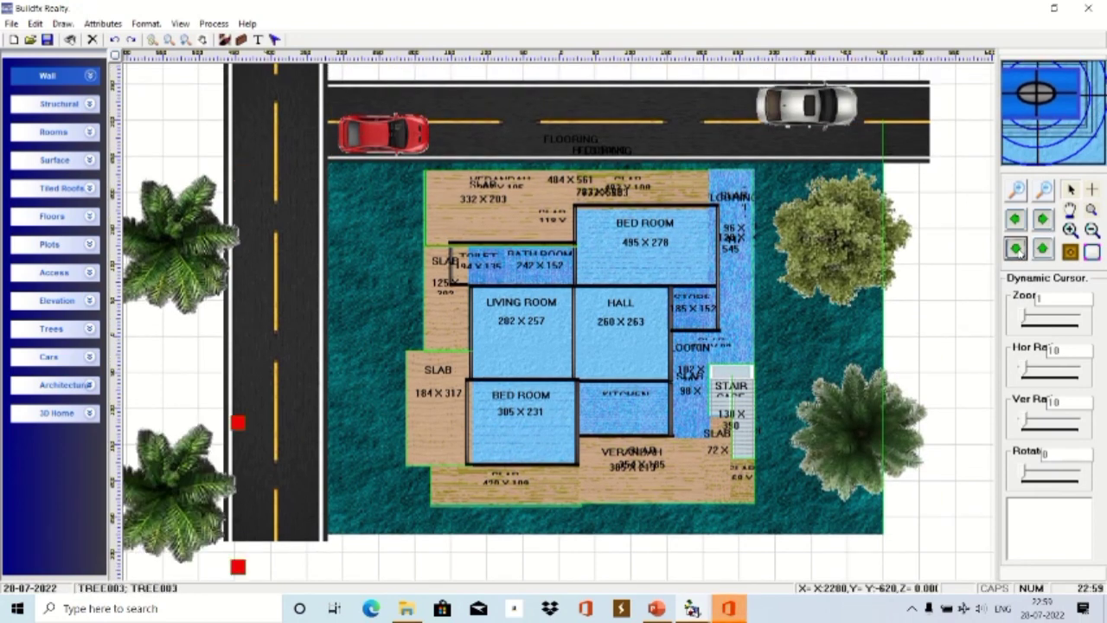
click(1015, 249)
click(1015, 248)
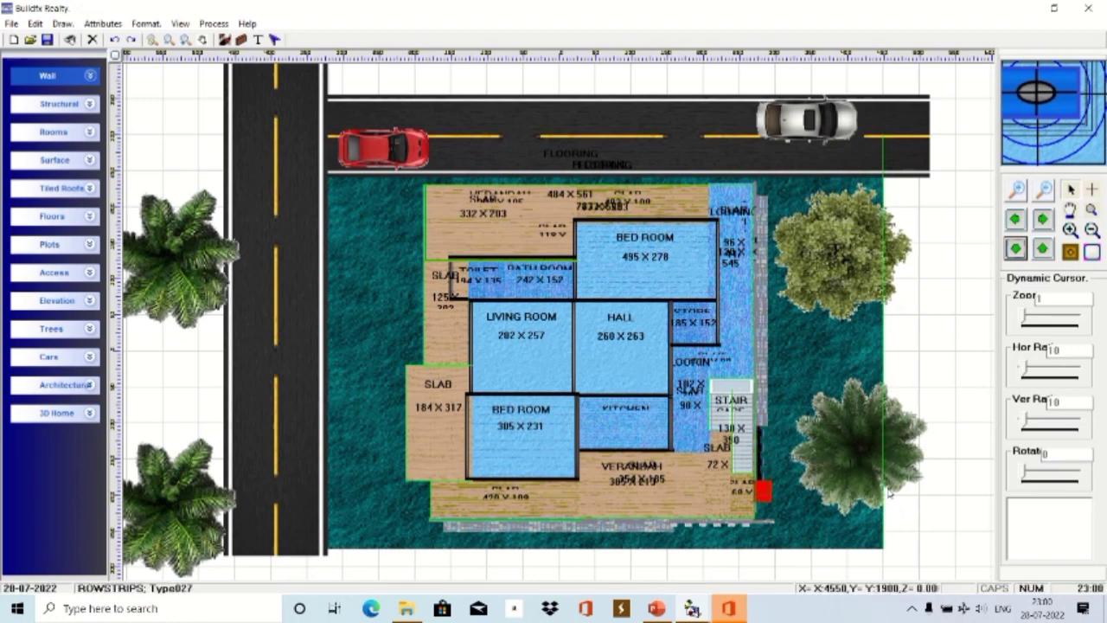
key(Num_Lock)
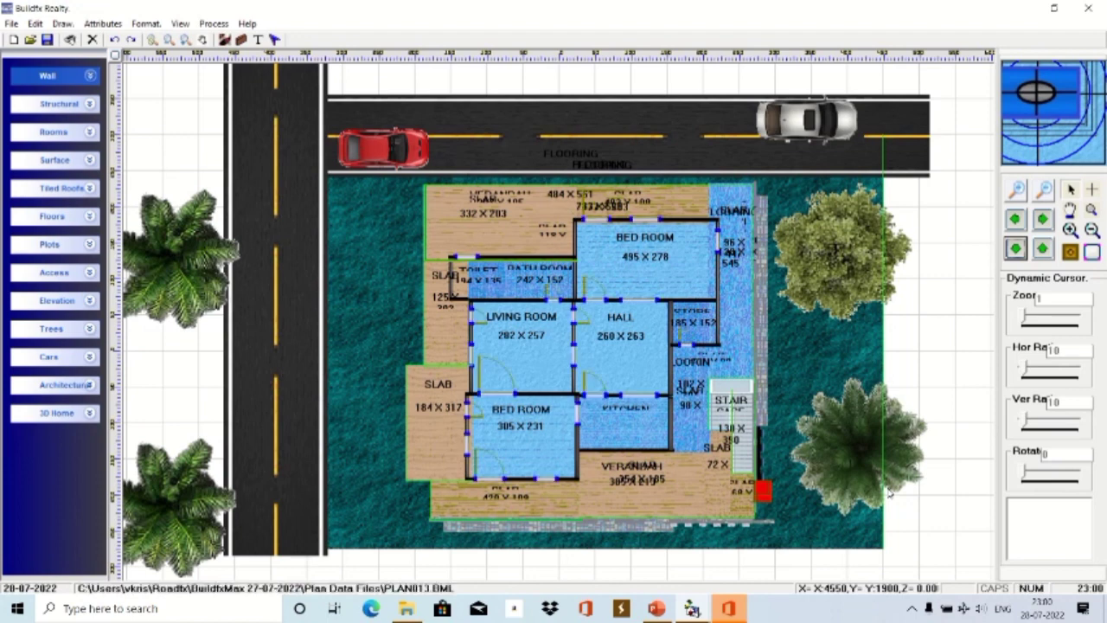
Open the plan in 3D Home Max and orbit until the whole pink building is visible.
click(89, 414)
click(55, 464)
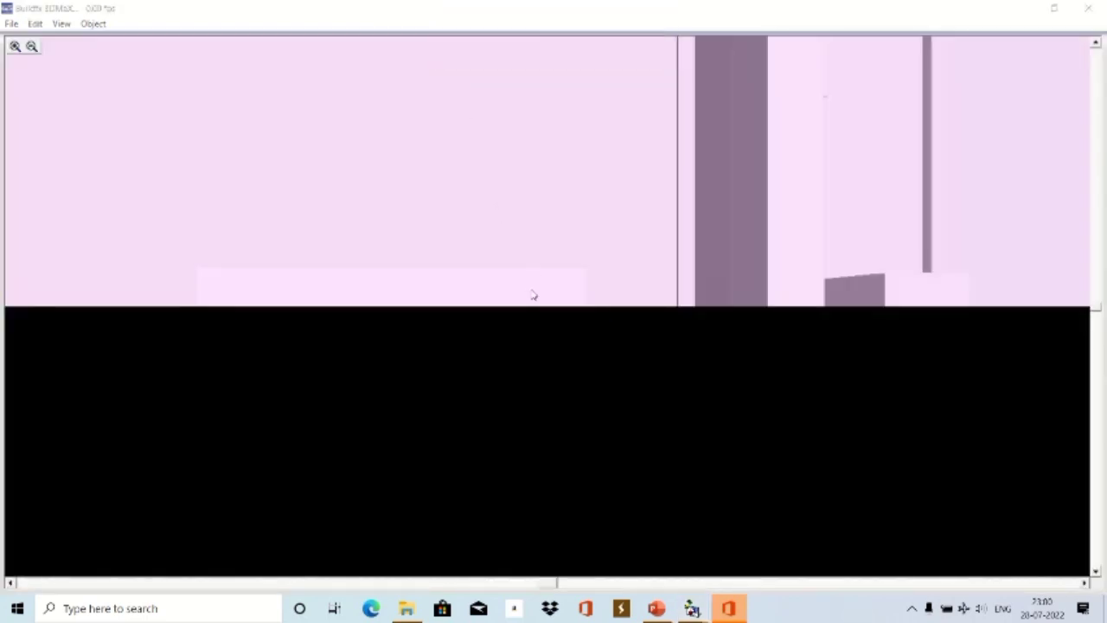
mouse_move(510, 286)
mouse_down()
mouse_move(504, 275)
mouse_move(502, 297)
mouse_move(510, 265)
mouse_move(585, 428)
mouse_up()
drag(502, 209, 589, 430)
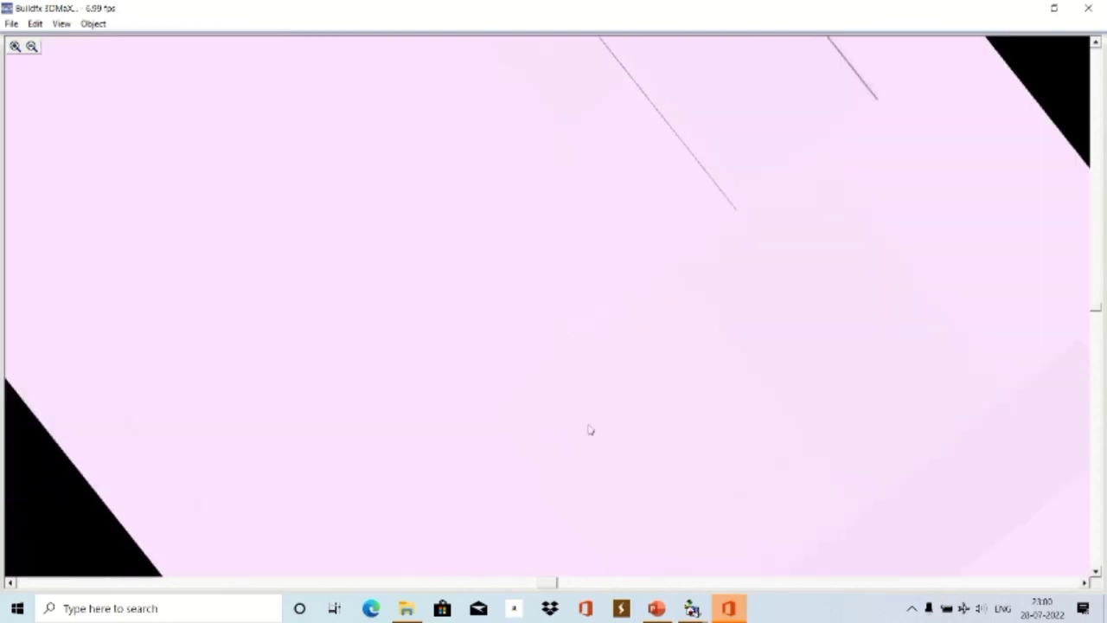
drag(509, 209, 622, 487)
mouse_move(521, 208)
mouse_down()
mouse_move(635, 522)
mouse_move(601, 403)
mouse_up()
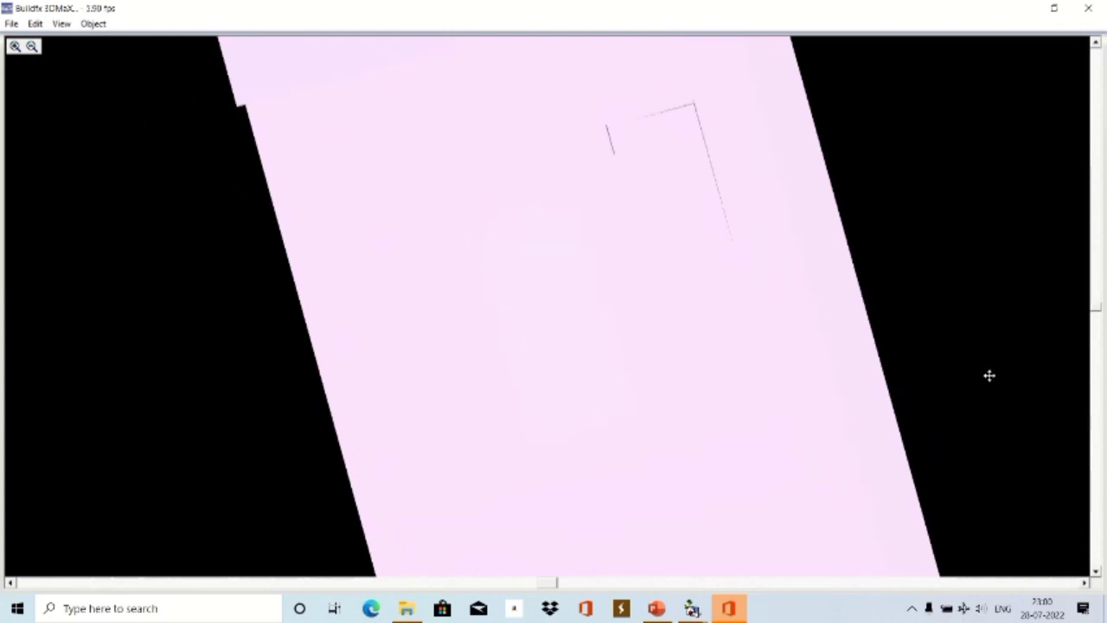
drag(989, 375, 962, 233)
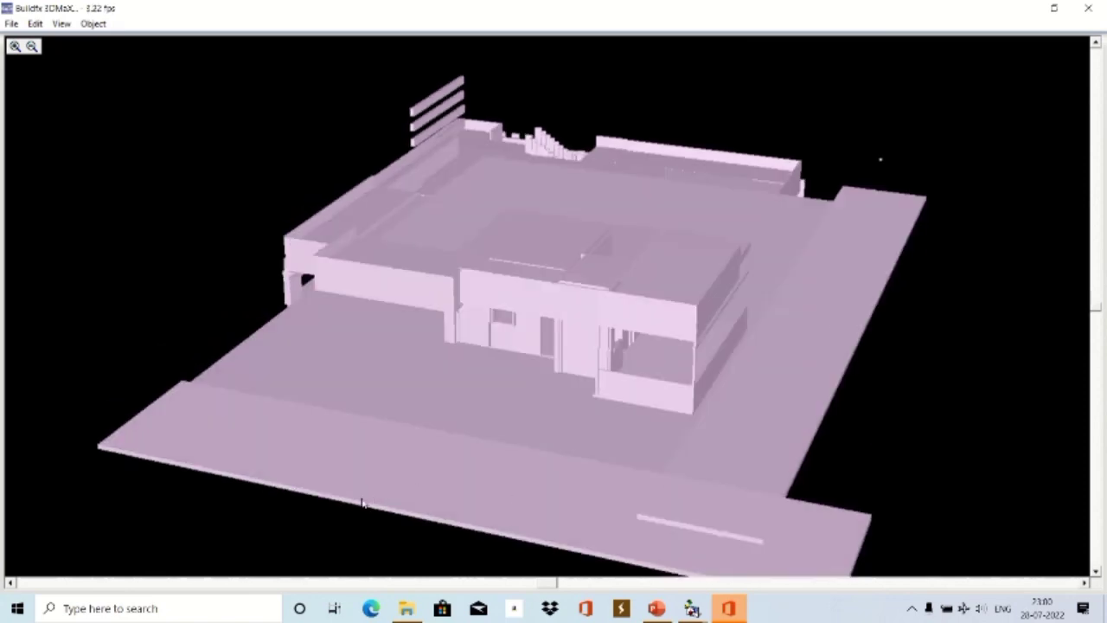
drag(349, 514, 367, 508)
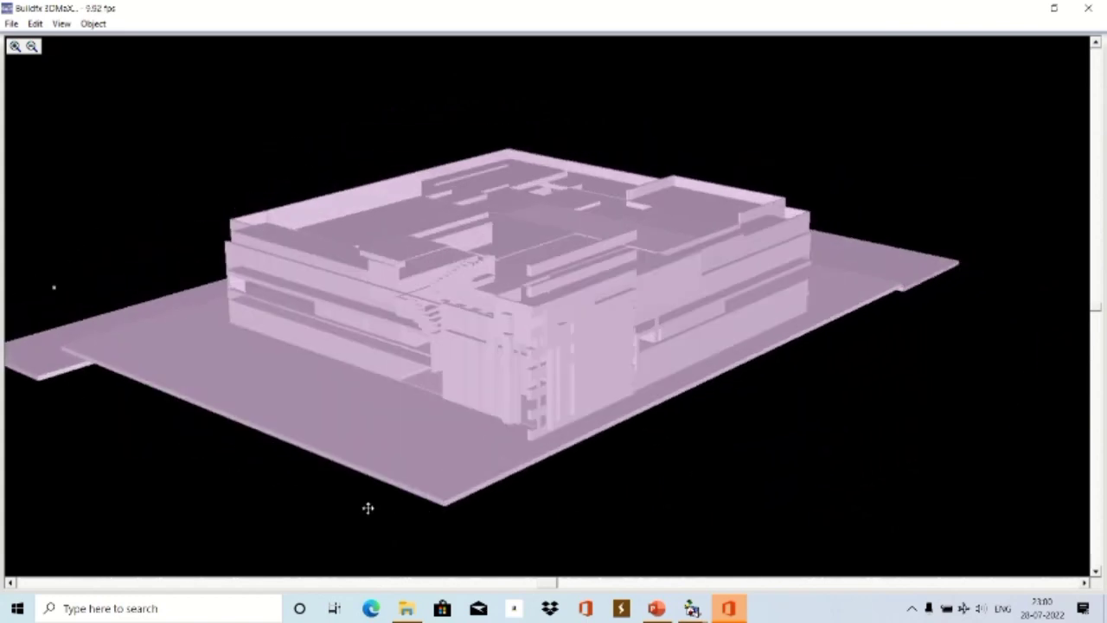
Show the building outlined, then as a wireframe from a low side view.
click(60, 24)
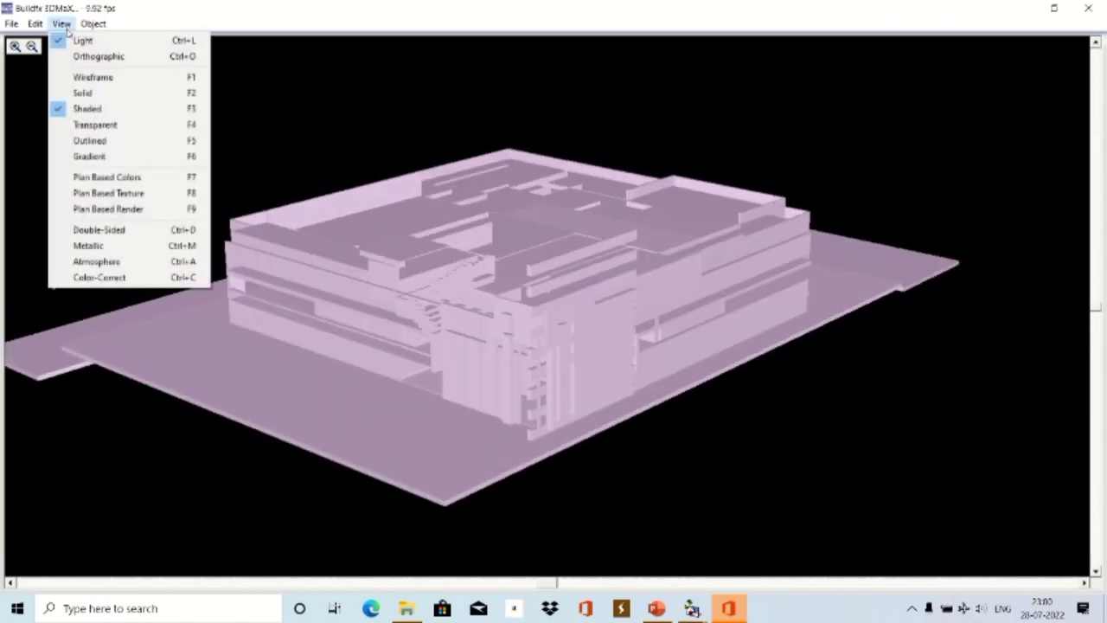
click(88, 157)
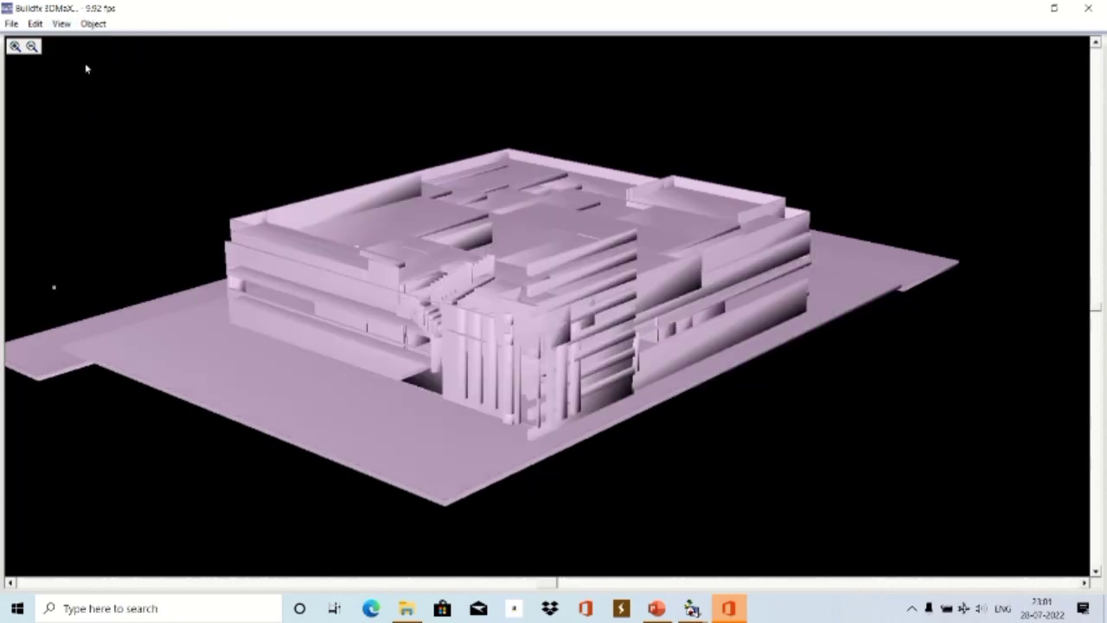
click(62, 24)
click(70, 76)
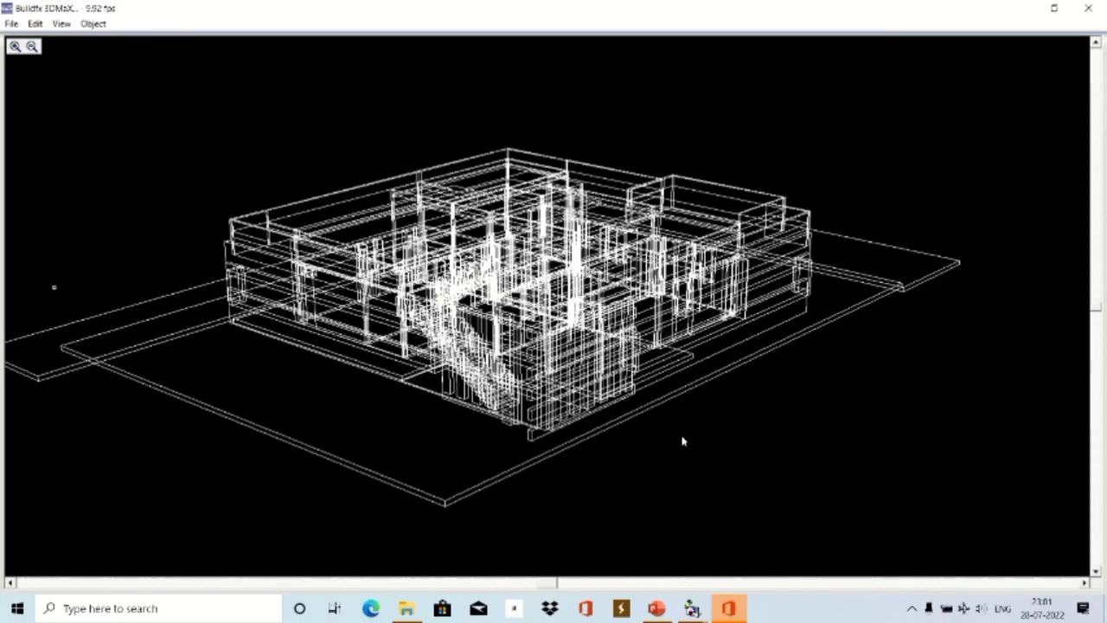
drag(682, 441, 677, 435)
Display the building as solid surfaces, then shaded, orbiting to an oblique view.
click(62, 24)
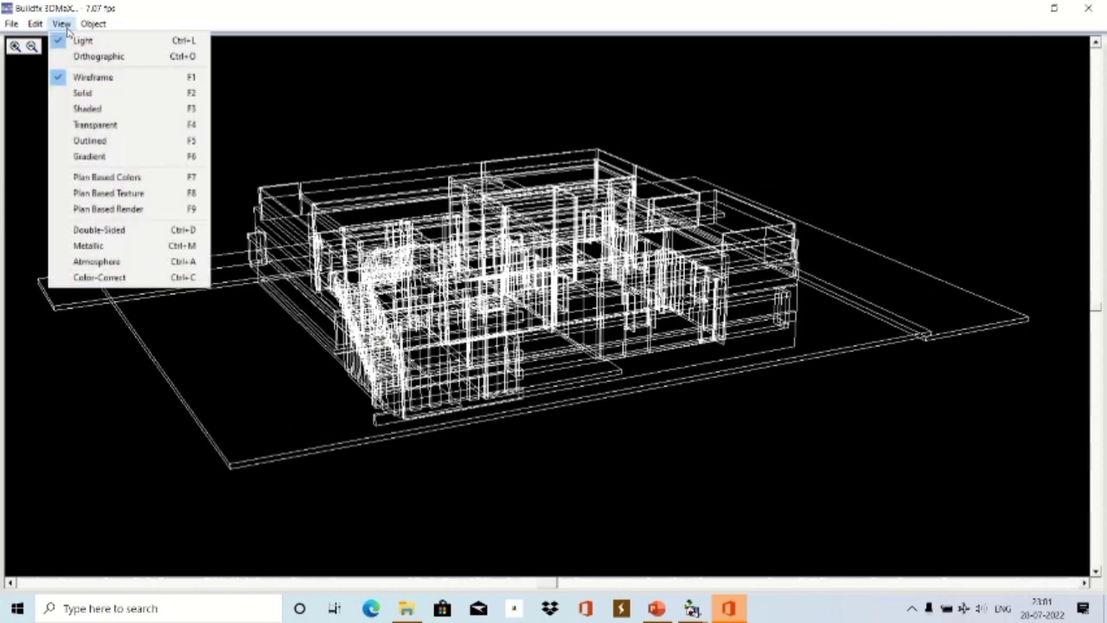
click(78, 93)
mouse_move(550, 450)
mouse_down()
mouse_move(565, 453)
mouse_move(538, 452)
mouse_move(553, 454)
mouse_up()
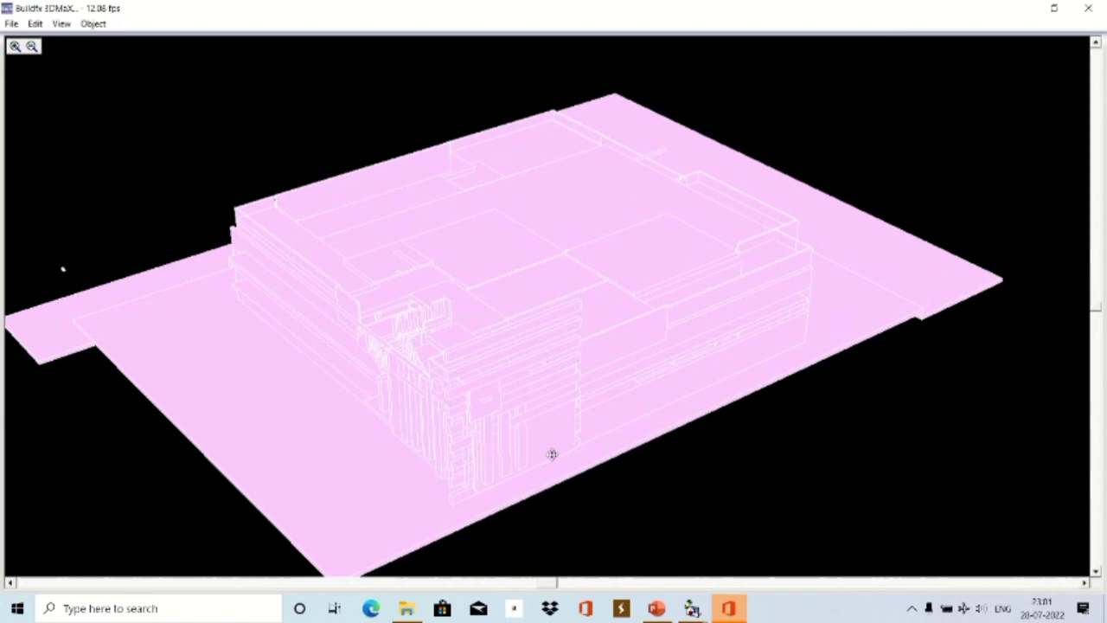
click(60, 24)
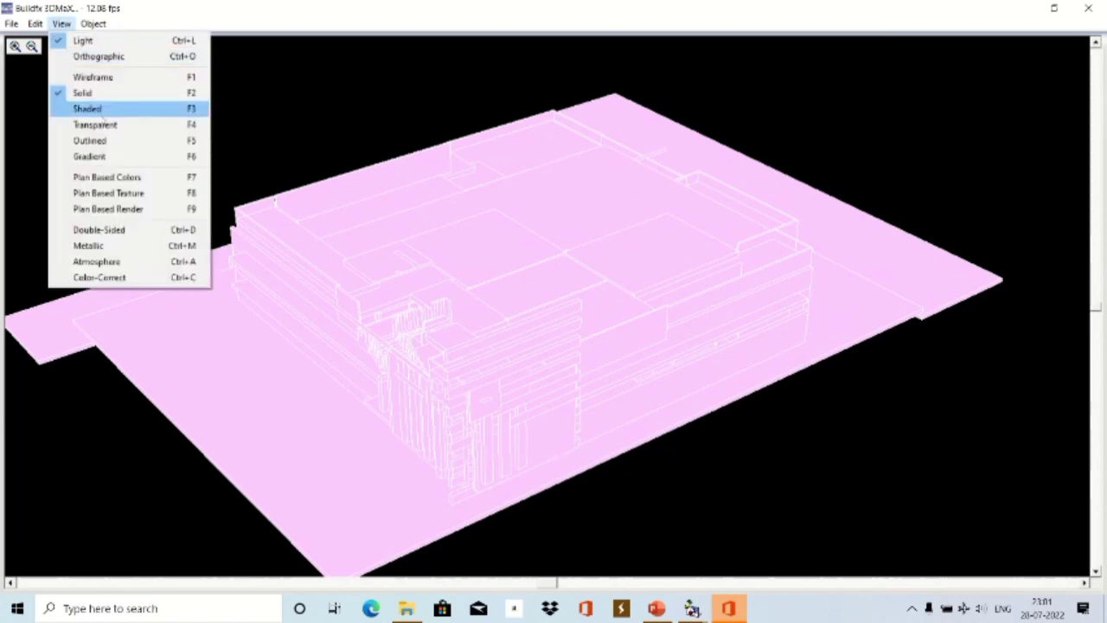
click(82, 106)
drag(494, 381, 494, 373)
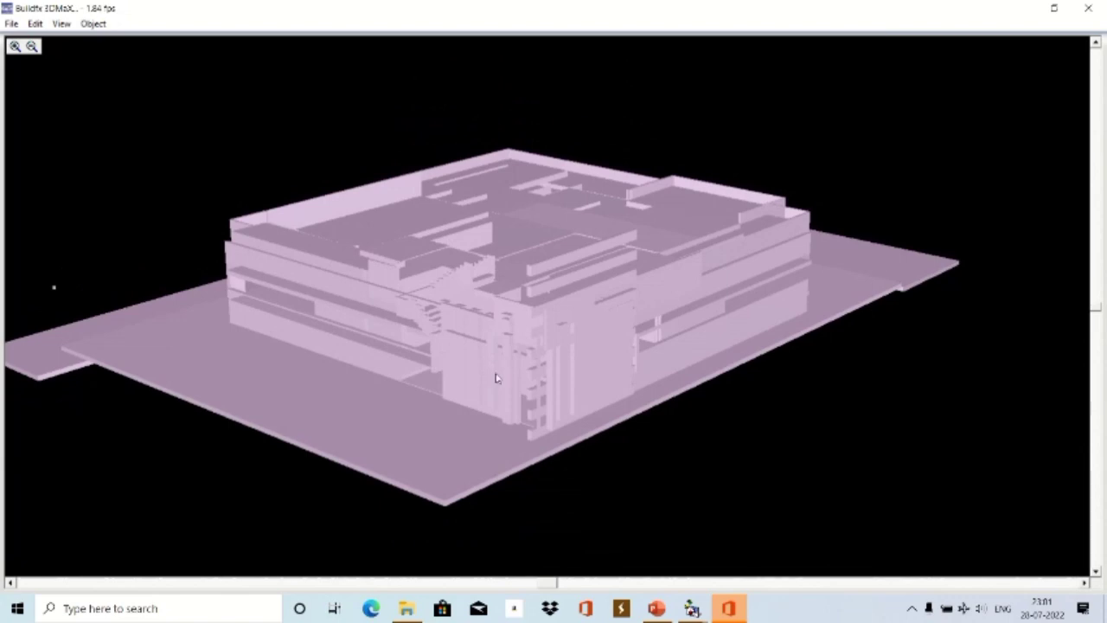
Make the building semi-transparent, then outlines only, tilting to a high oblique view.
click(60, 24)
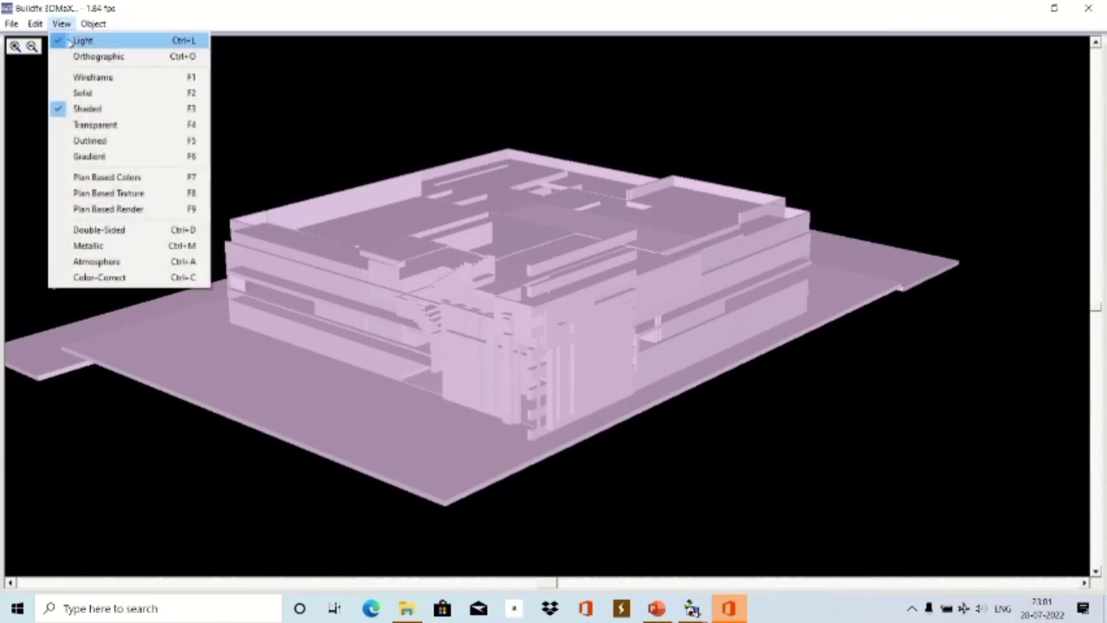
click(100, 128)
drag(475, 352, 473, 353)
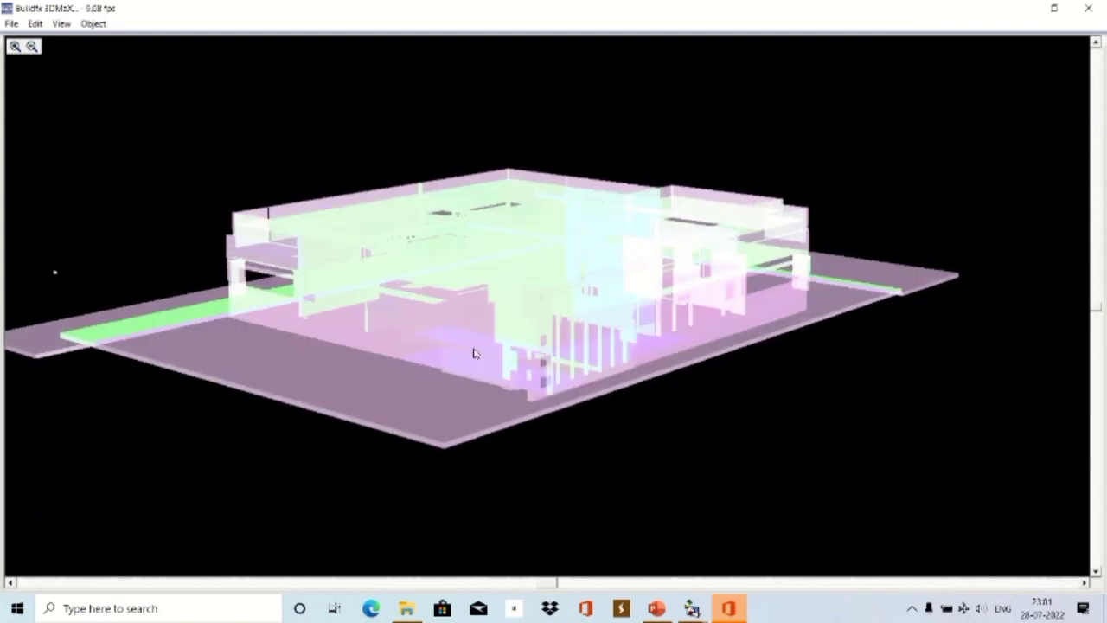
click(61, 24)
click(104, 142)
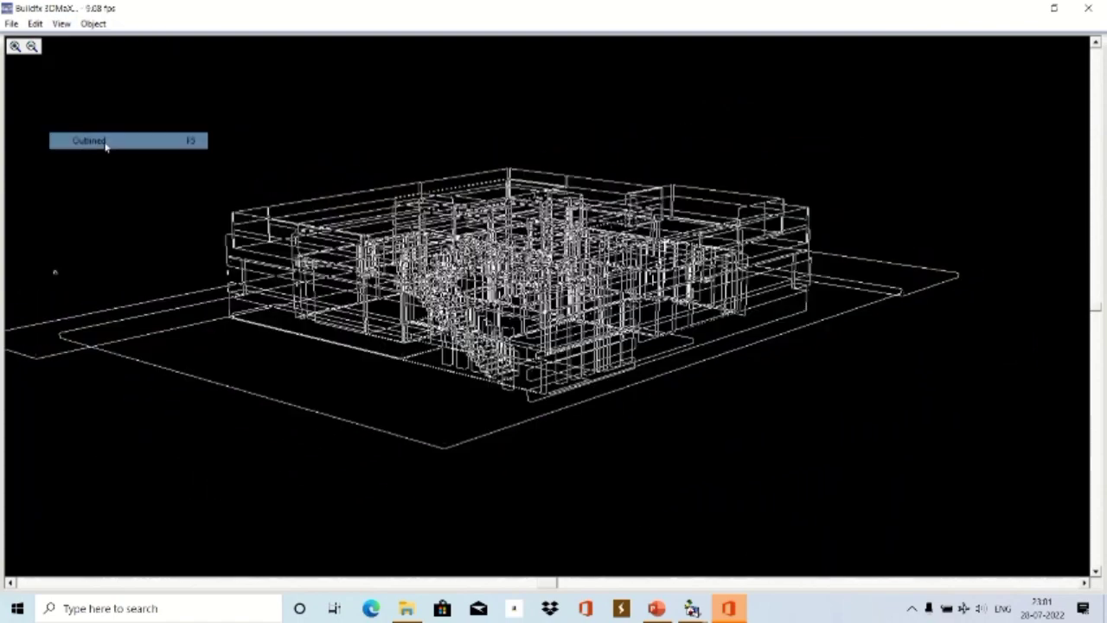
drag(550, 319, 525, 315)
mouse_move(1035, 243)
mouse_down()
mouse_move(926, 244)
mouse_move(455, 109)
mouse_move(240, 103)
mouse_move(126, 175)
mouse_move(95, 231)
mouse_up()
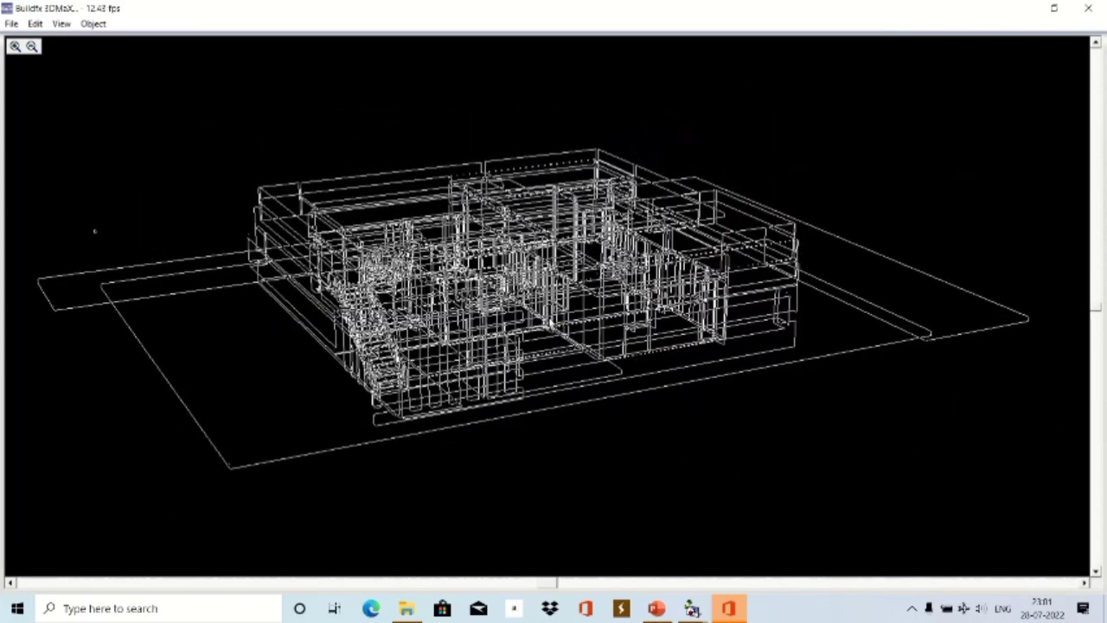
Apply gradient shading and orbit the building to a front view.
click(61, 24)
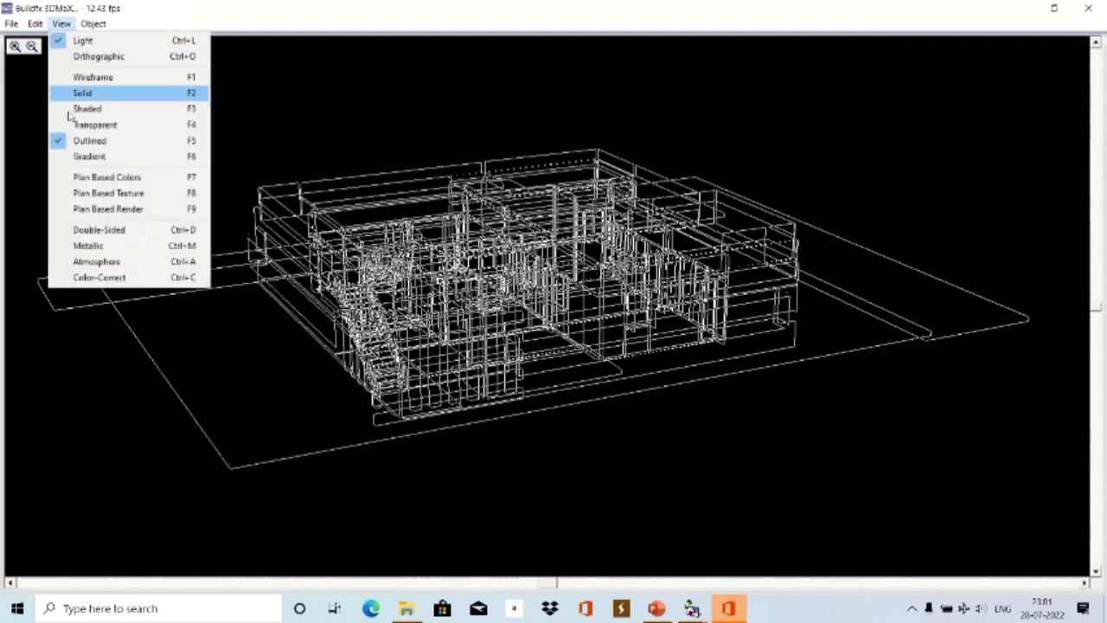
click(80, 157)
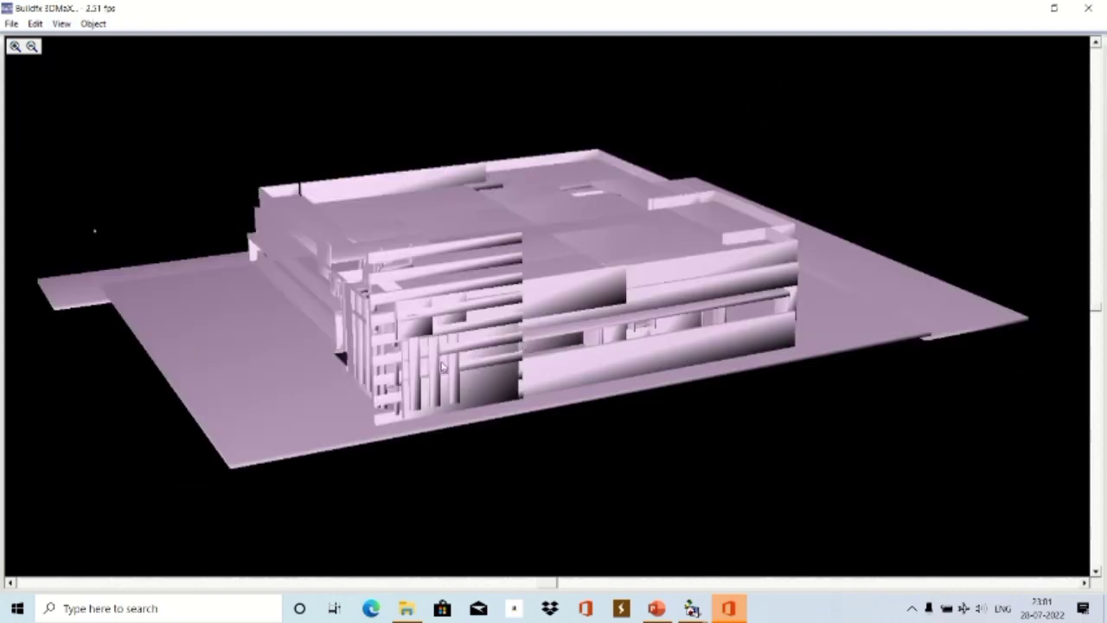
mouse_move(95, 231)
mouse_down()
mouse_move(64, 317)
mouse_move(199, 394)
mouse_move(92, 225)
mouse_move(182, 153)
mouse_move(141, 217)
mouse_up()
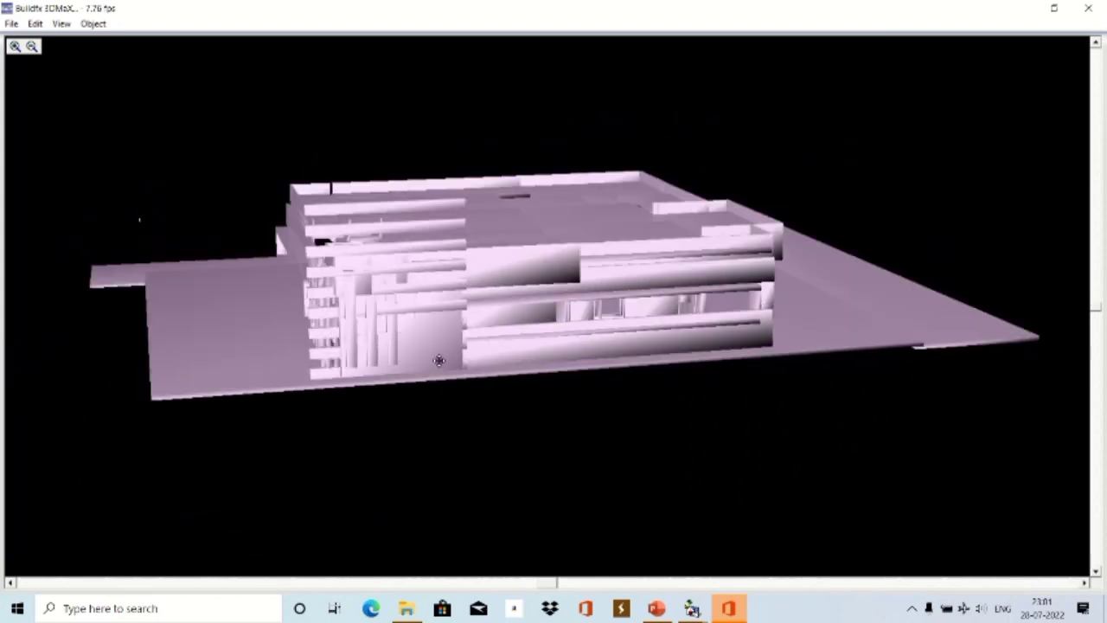
Alternate the building between plan-based colours and gradient shading, ending on plan colours.
click(62, 24)
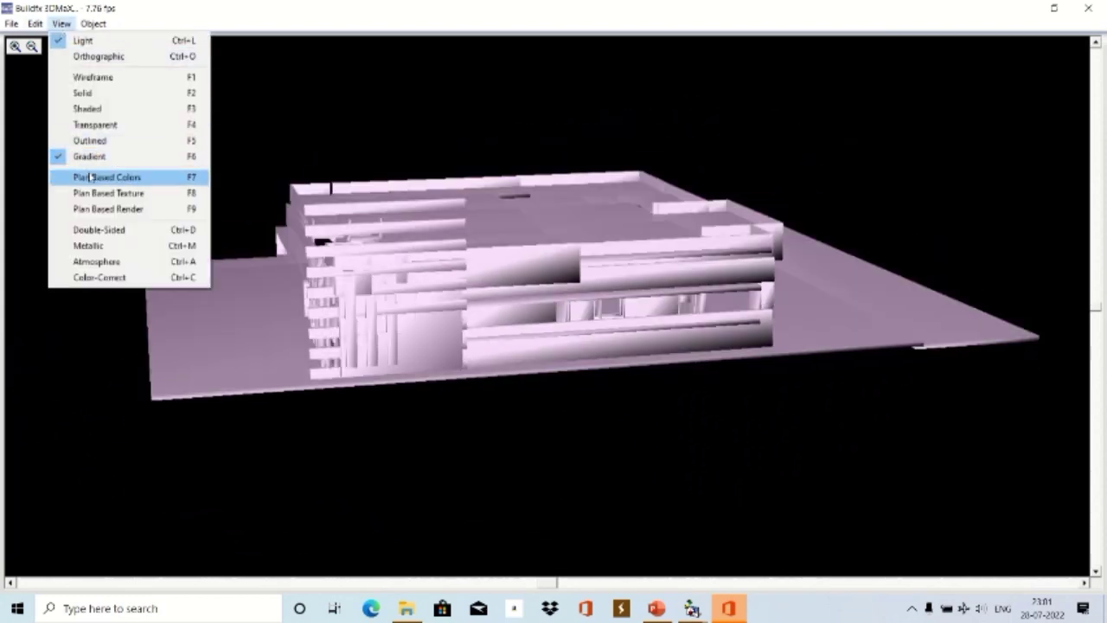
click(91, 177)
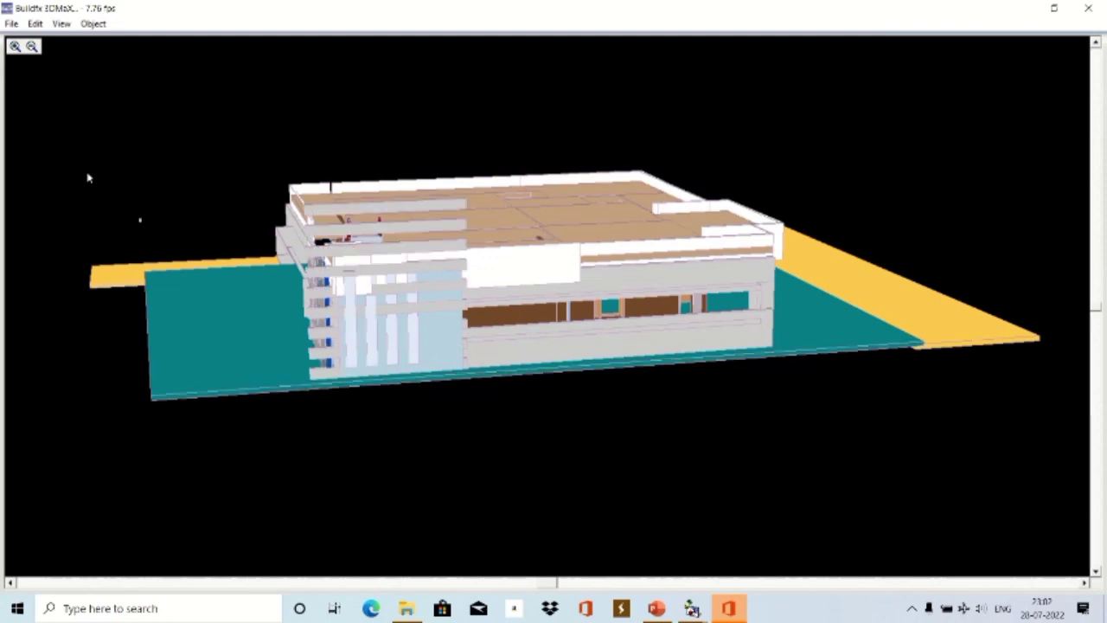
click(61, 23)
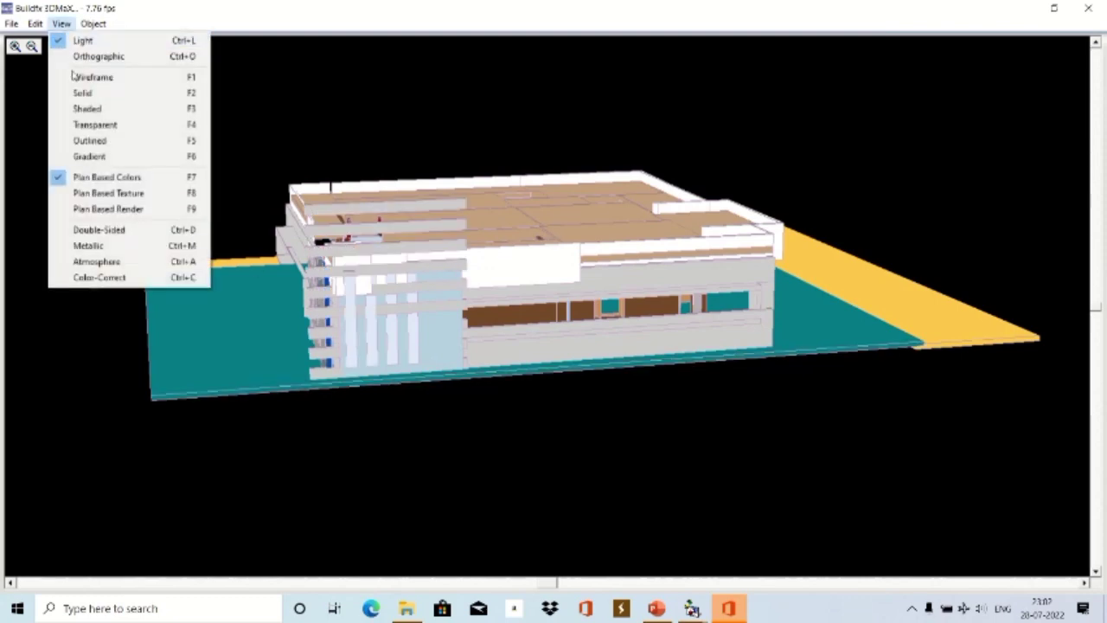
click(84, 156)
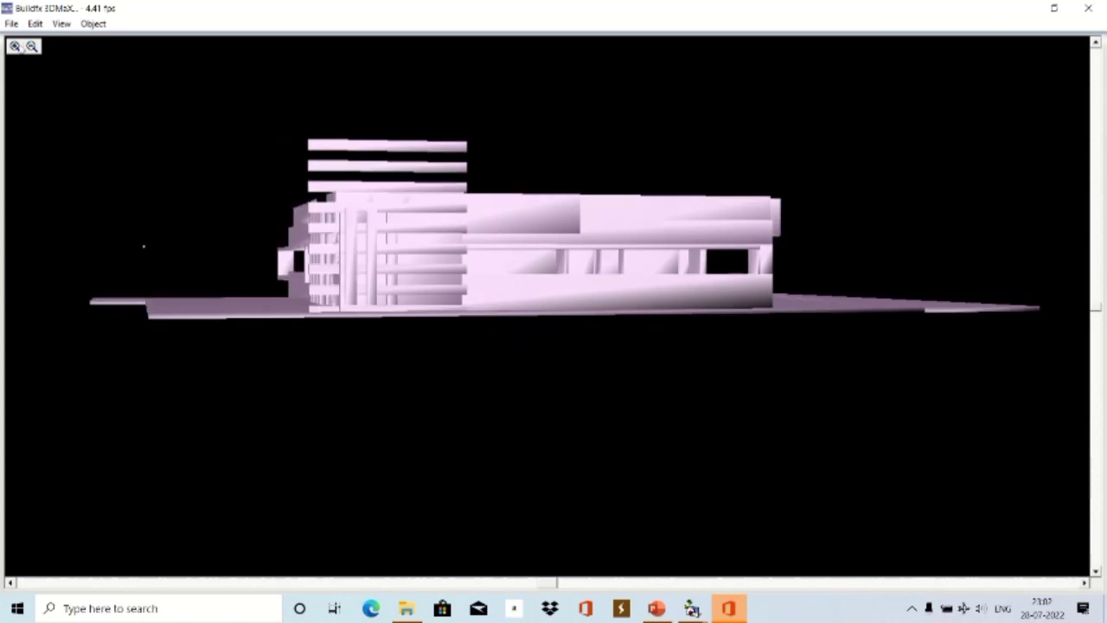
click(60, 24)
click(101, 178)
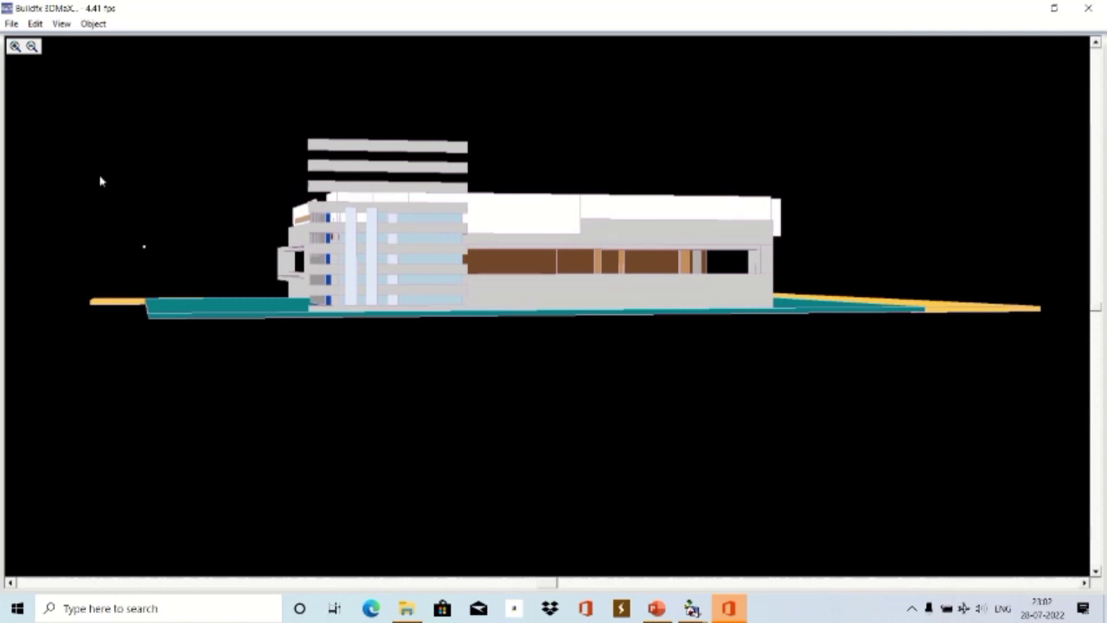
Compare gradient and plan colours once more, then render with plan-based textures.
click(61, 23)
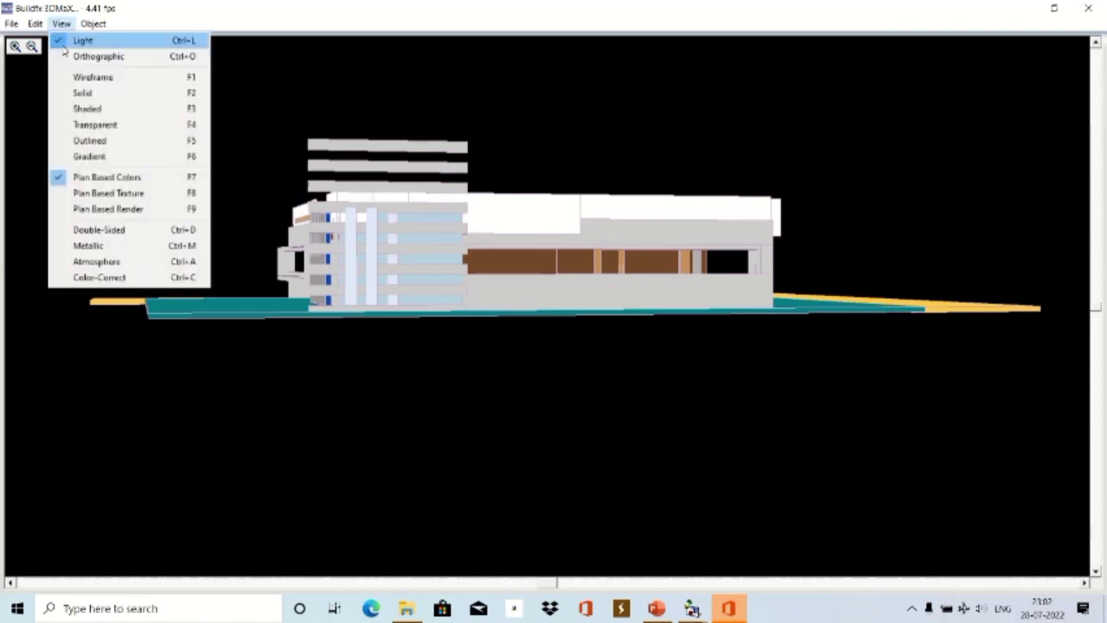
click(89, 157)
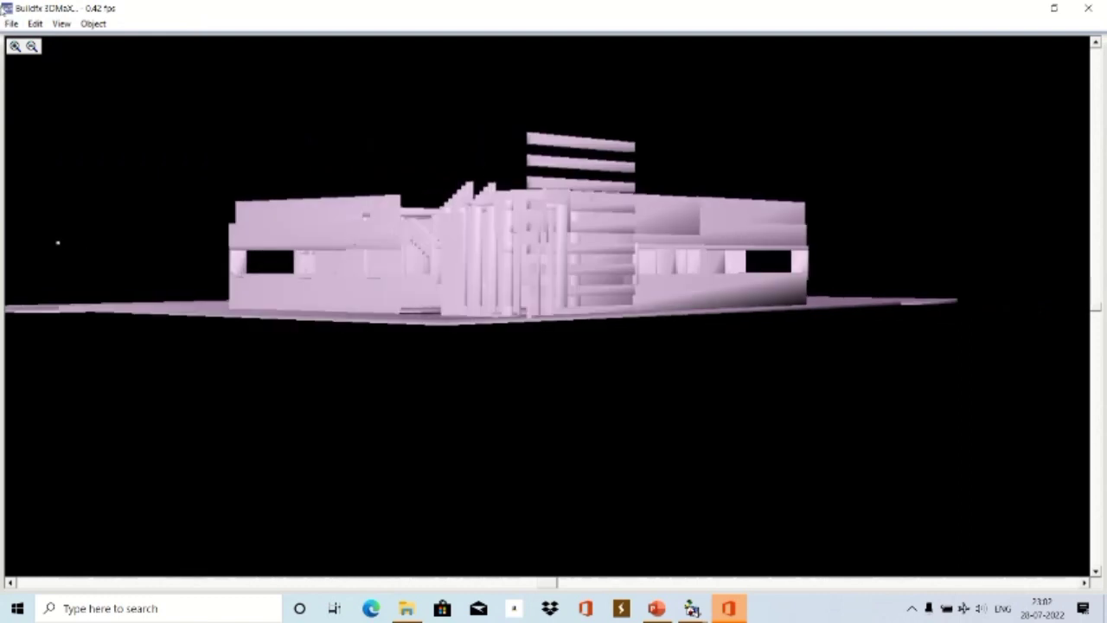
click(62, 23)
click(97, 178)
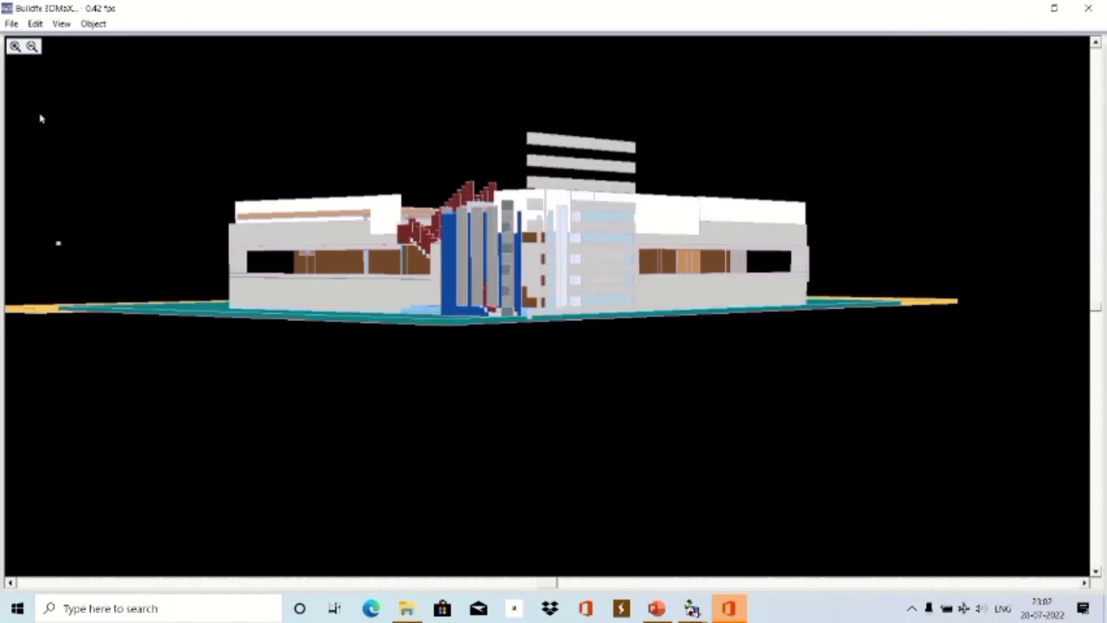
click(60, 23)
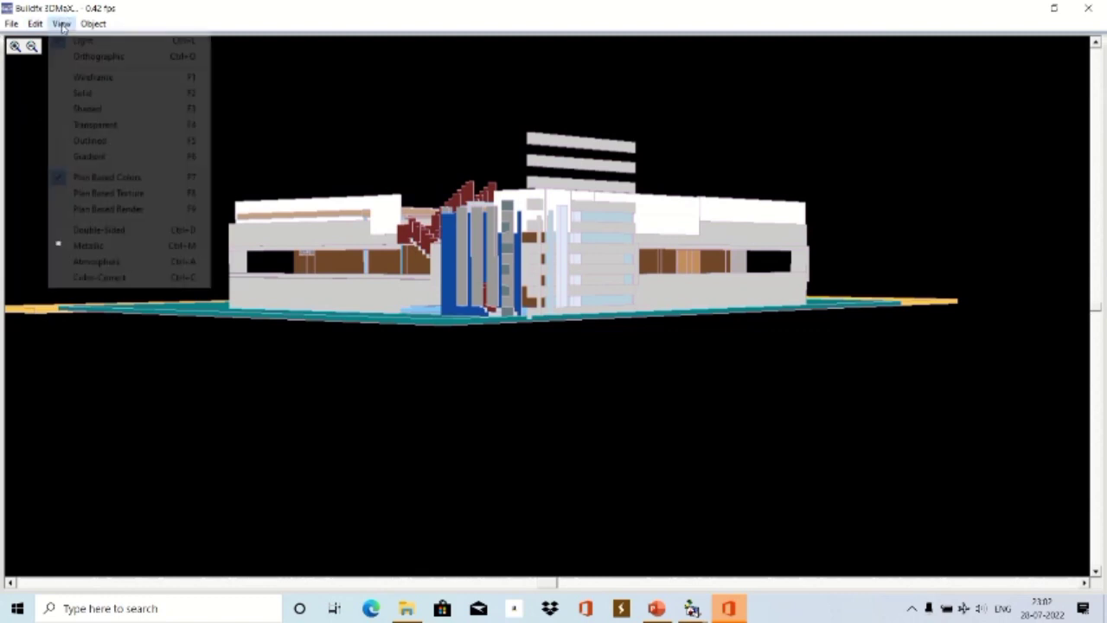
click(79, 193)
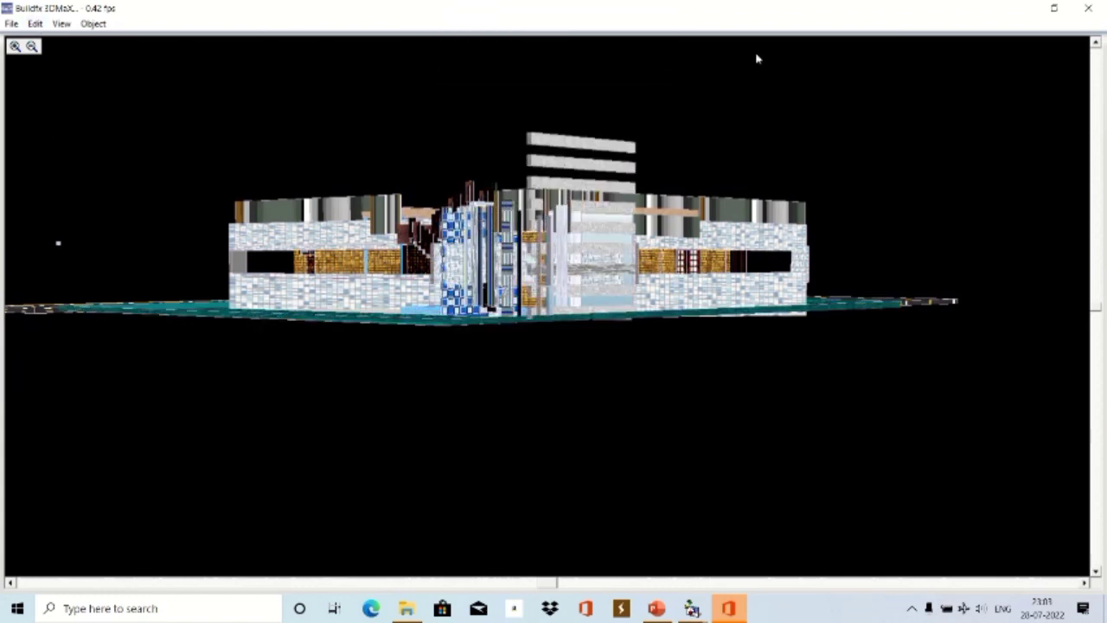
Close 3DMaX, set No. of Floors to 5 in Floor Settings, and relaunch 3D Home Max.
click(1087, 9)
click(181, 23)
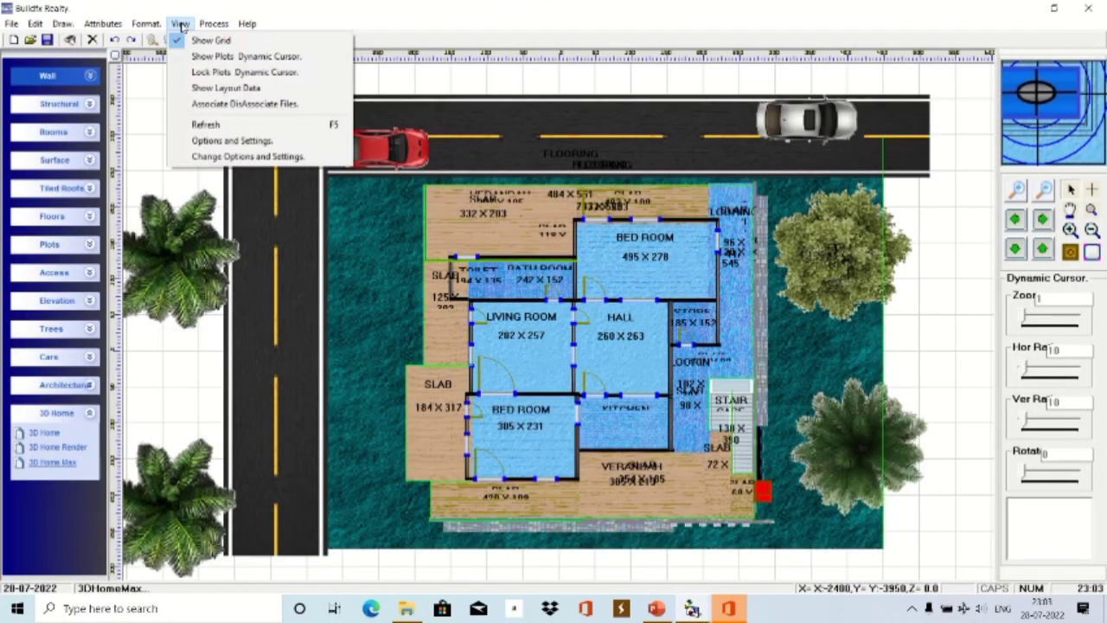
click(198, 142)
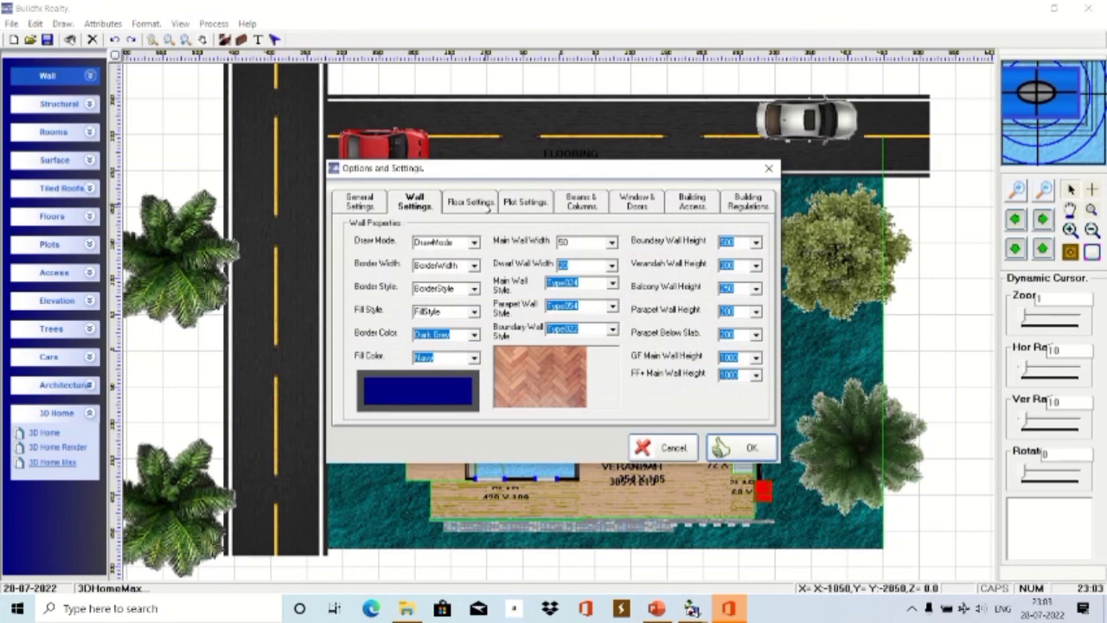
click(476, 203)
click(628, 237)
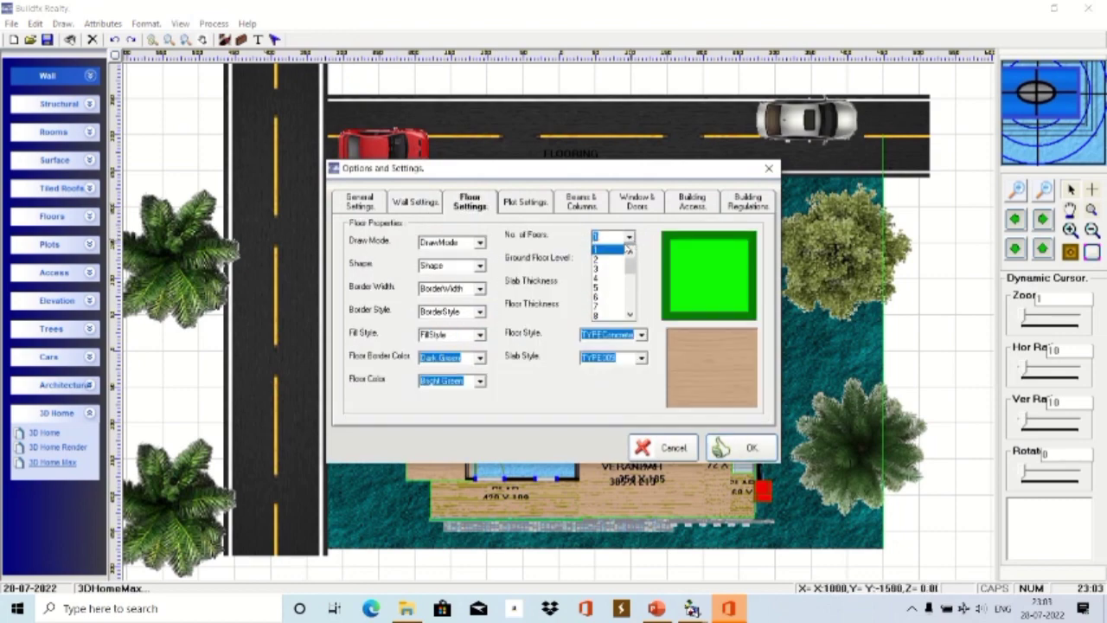
click(606, 294)
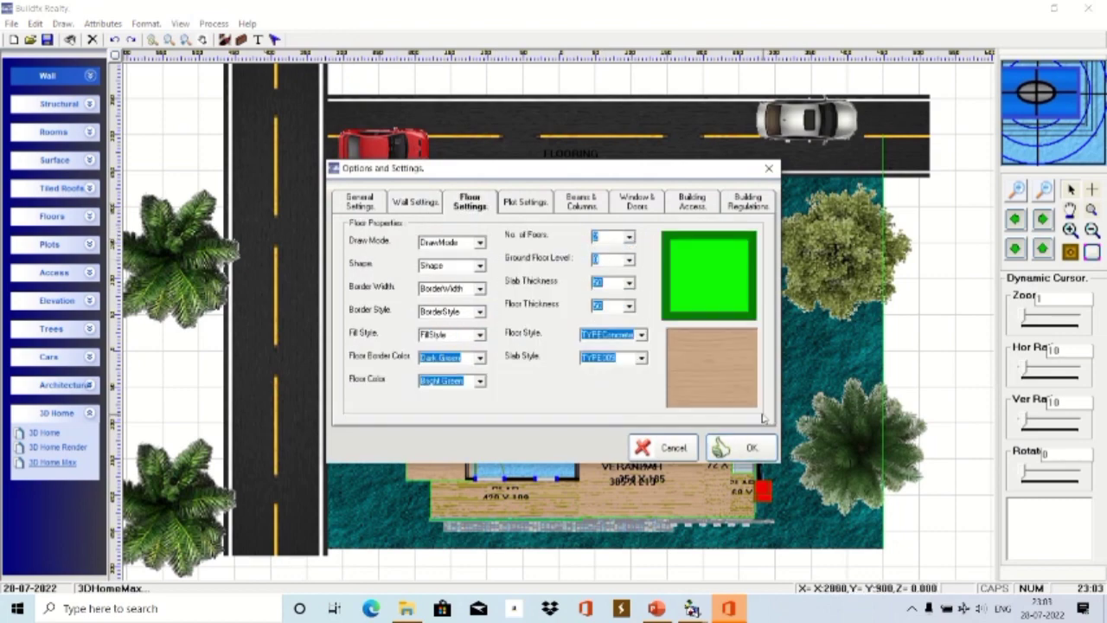
click(741, 446)
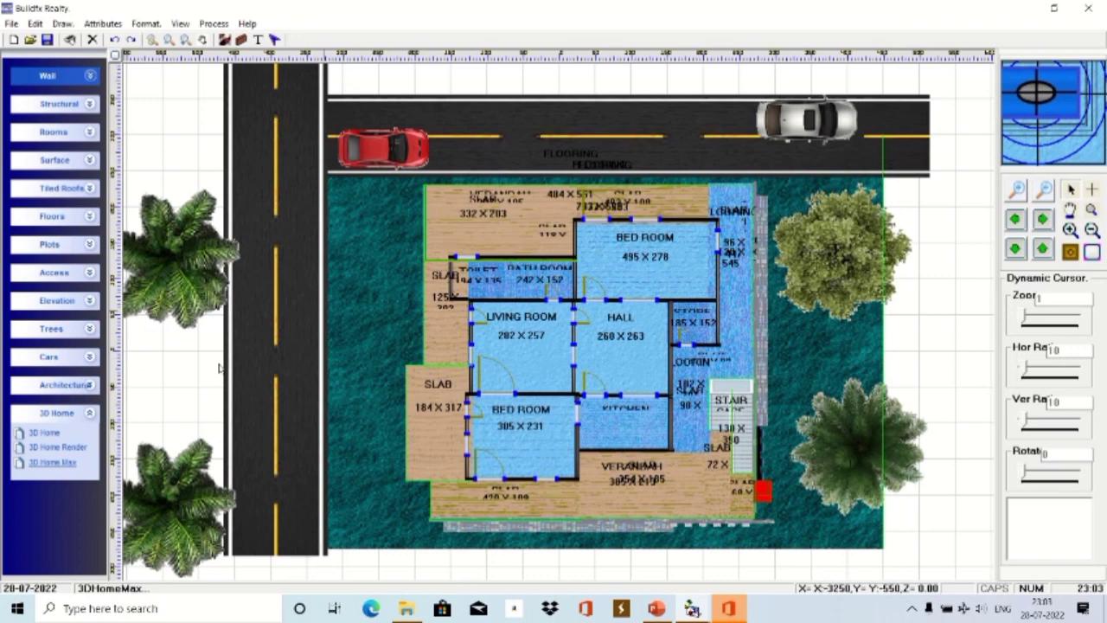
click(52, 466)
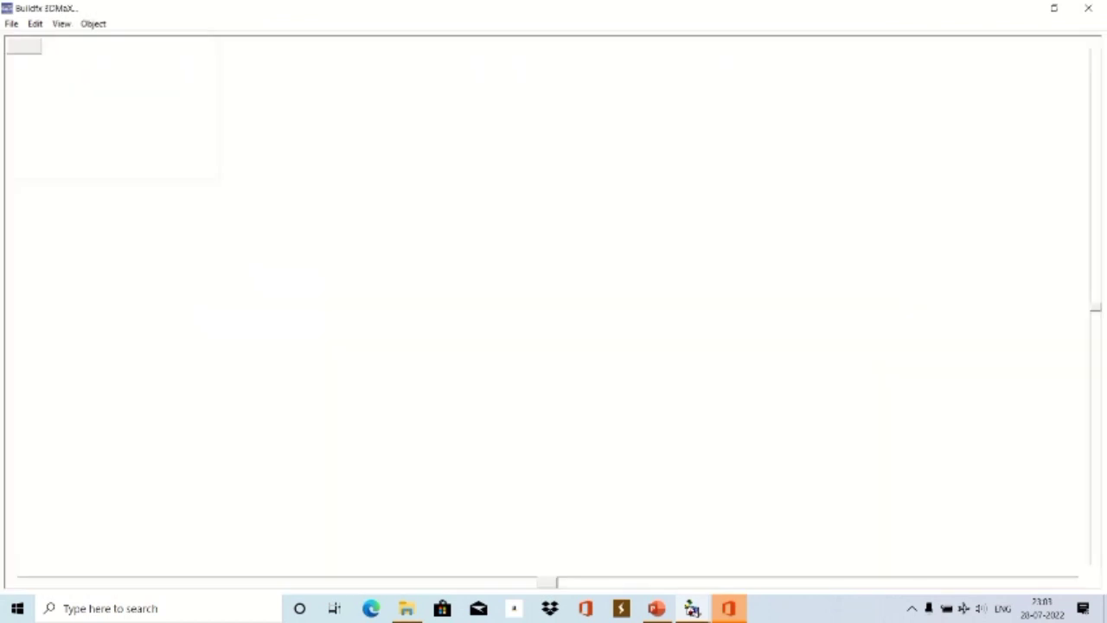
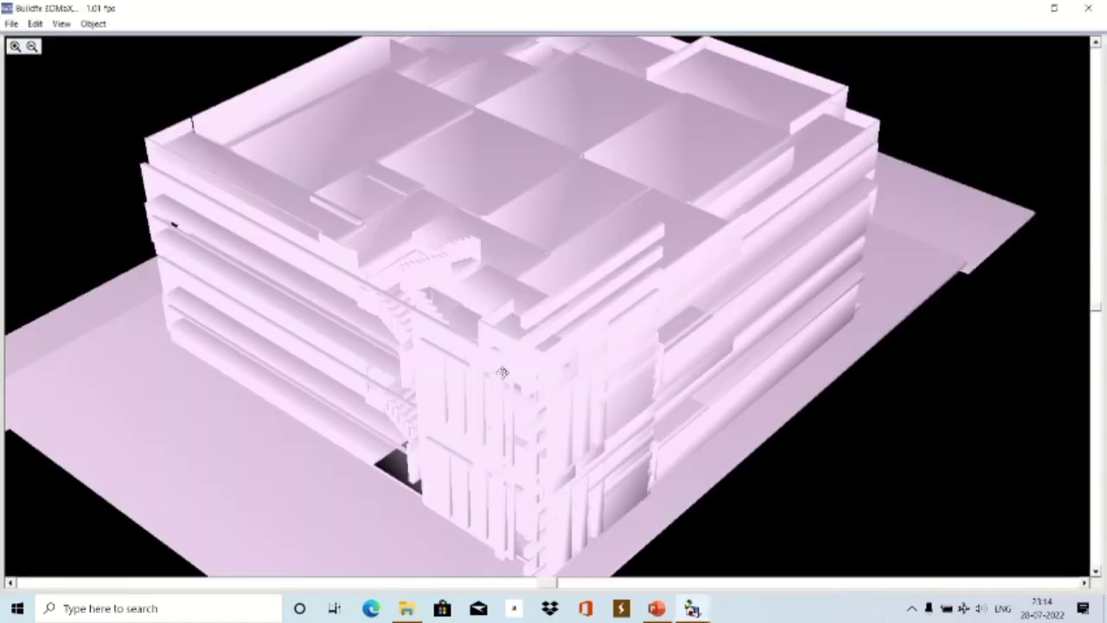
Orbit the house to a frontal view and switch to Plan Based Colors rendering.
drag(502, 371, 497, 370)
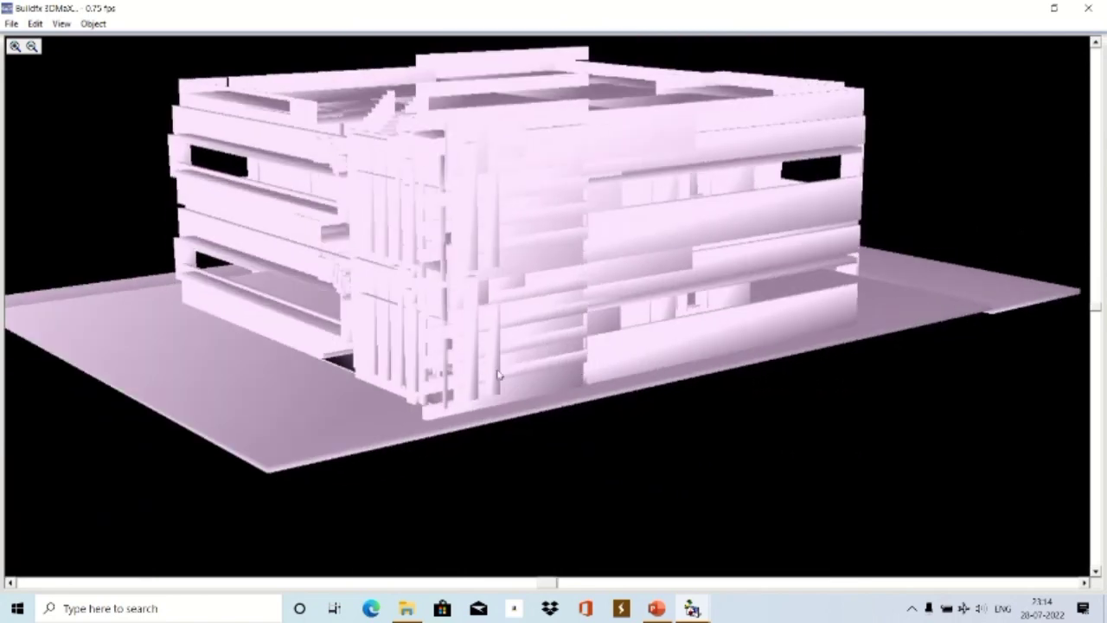
drag(1096, 313, 1096, 271)
click(62, 24)
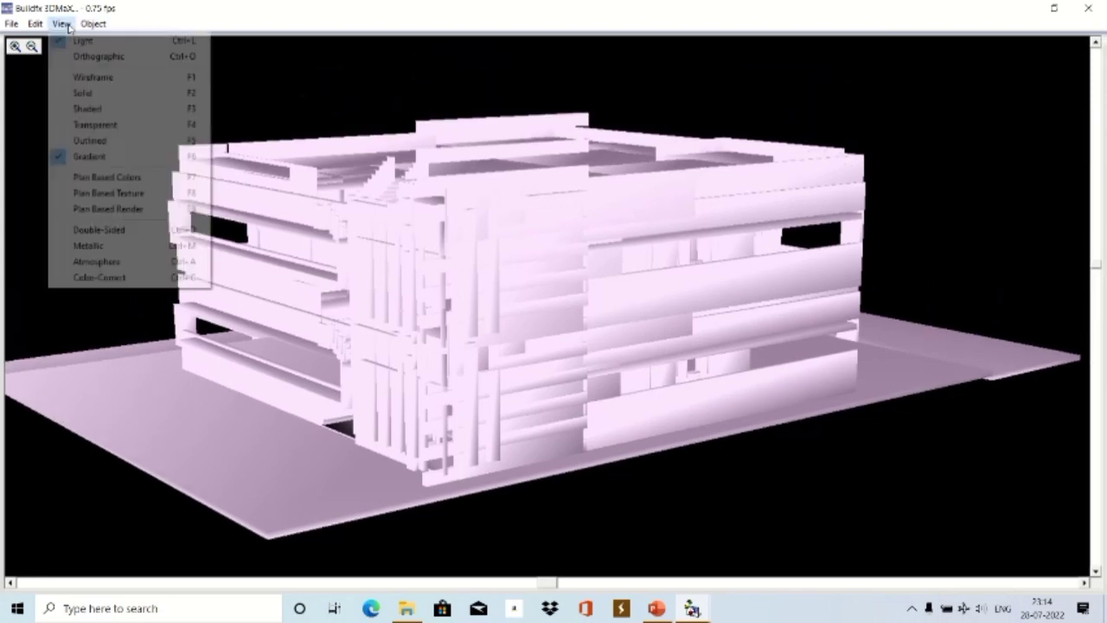
click(90, 178)
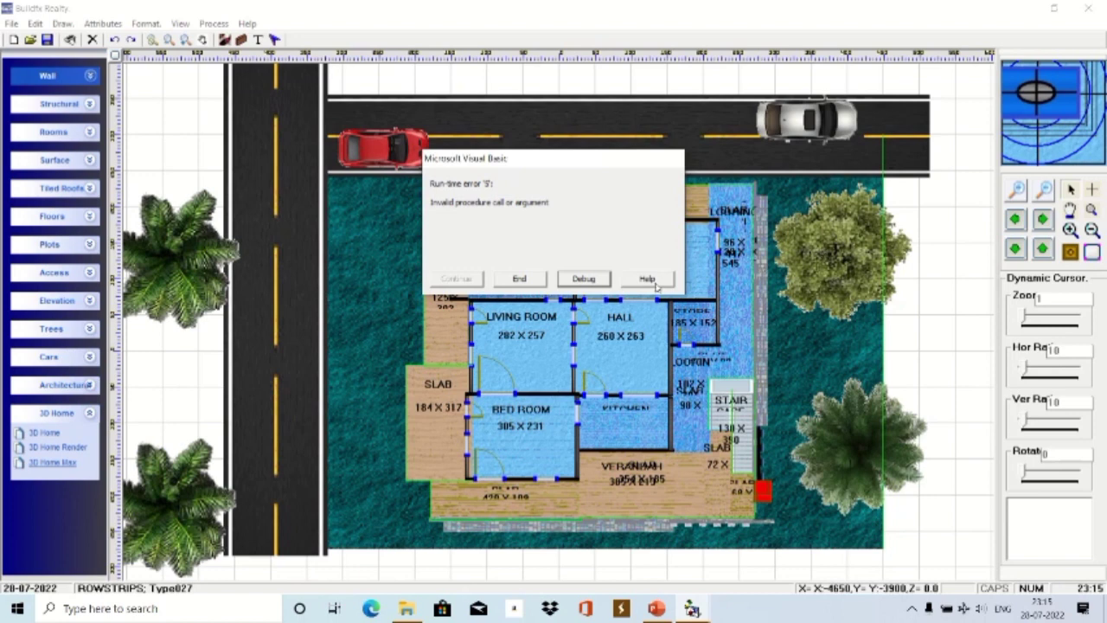
Dismiss run-time error 5, minimize Buildfix Realty and return to the 3DMaX house view.
click(597, 279)
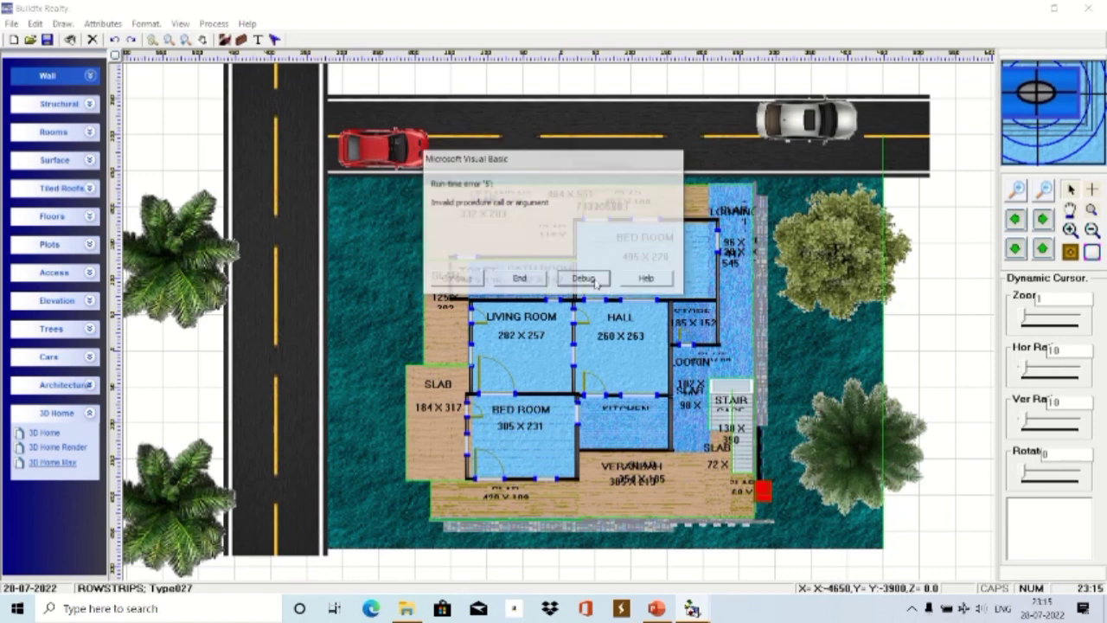
click(1012, 11)
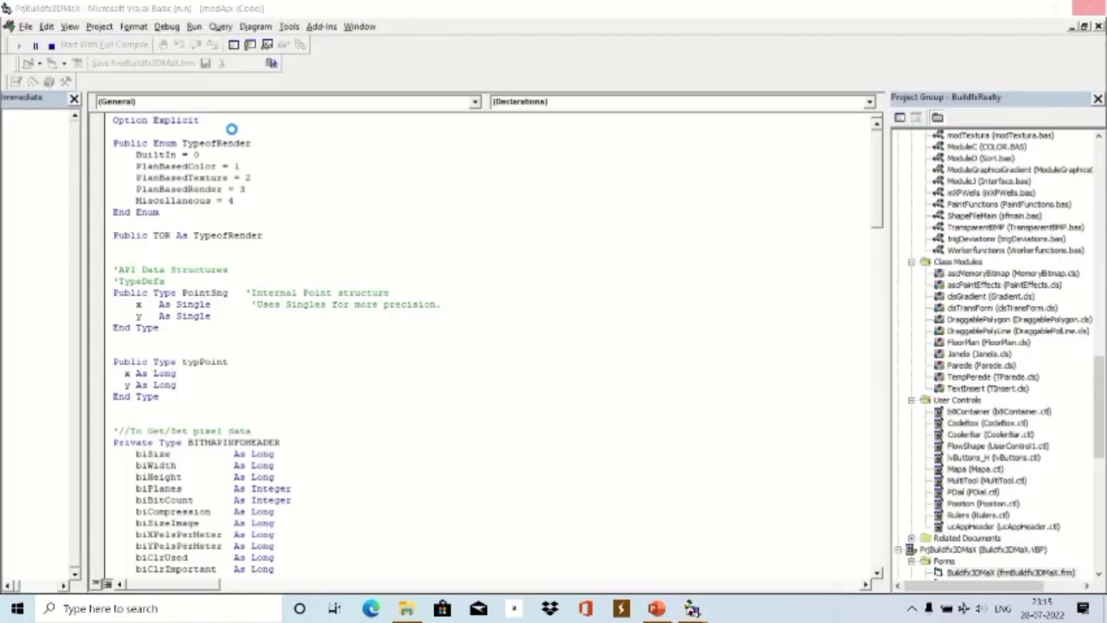
mouse_move(692, 609)
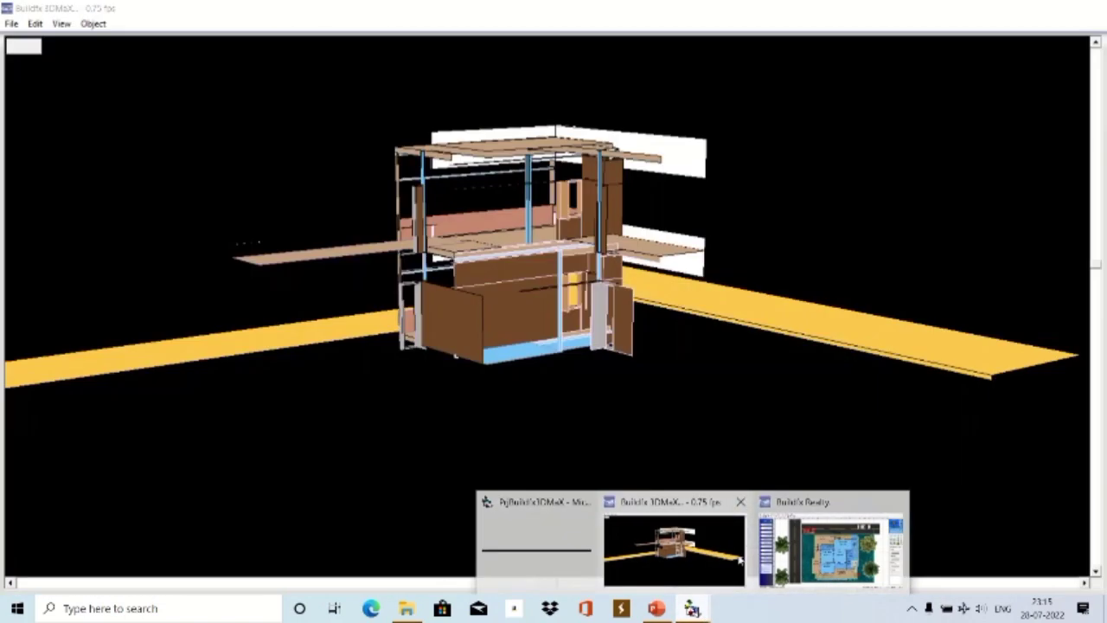
click(710, 552)
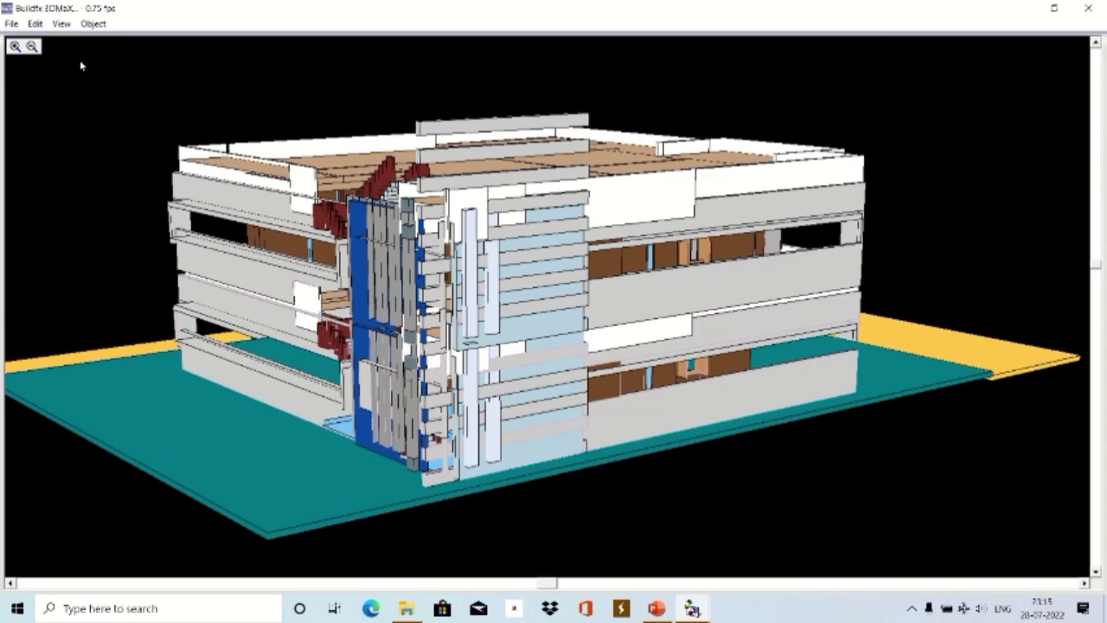
click(62, 24)
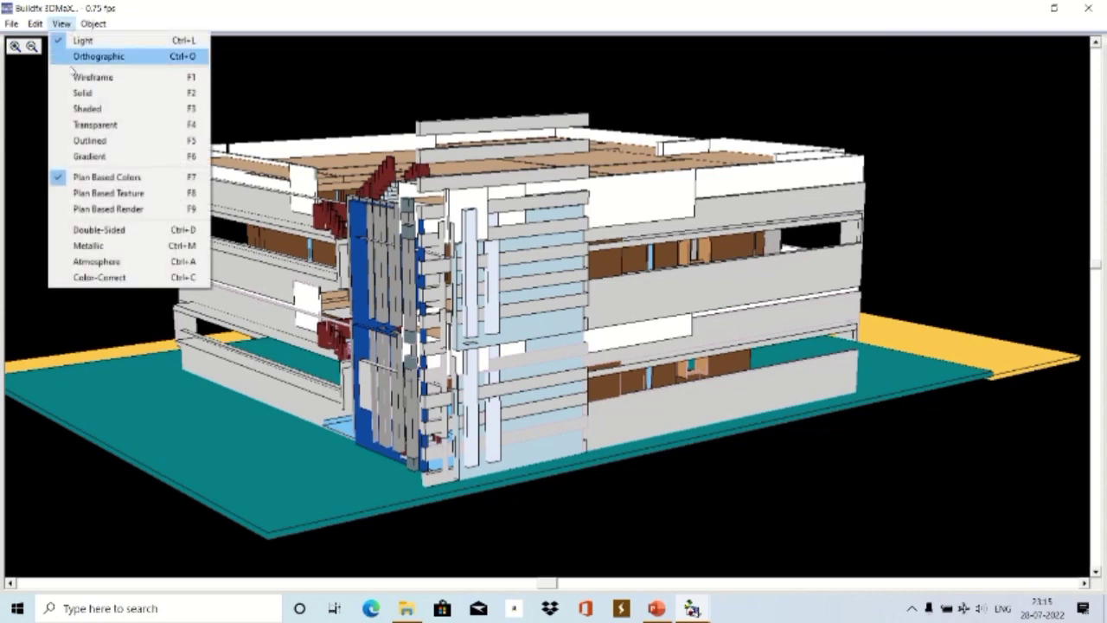
click(90, 194)
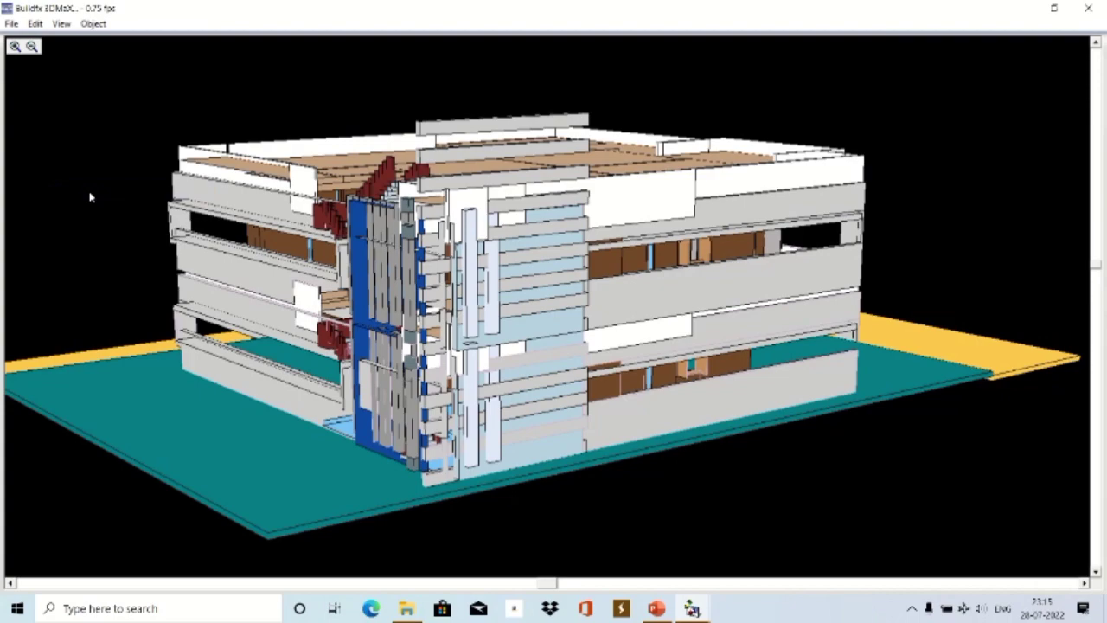
mouse_move(692, 608)
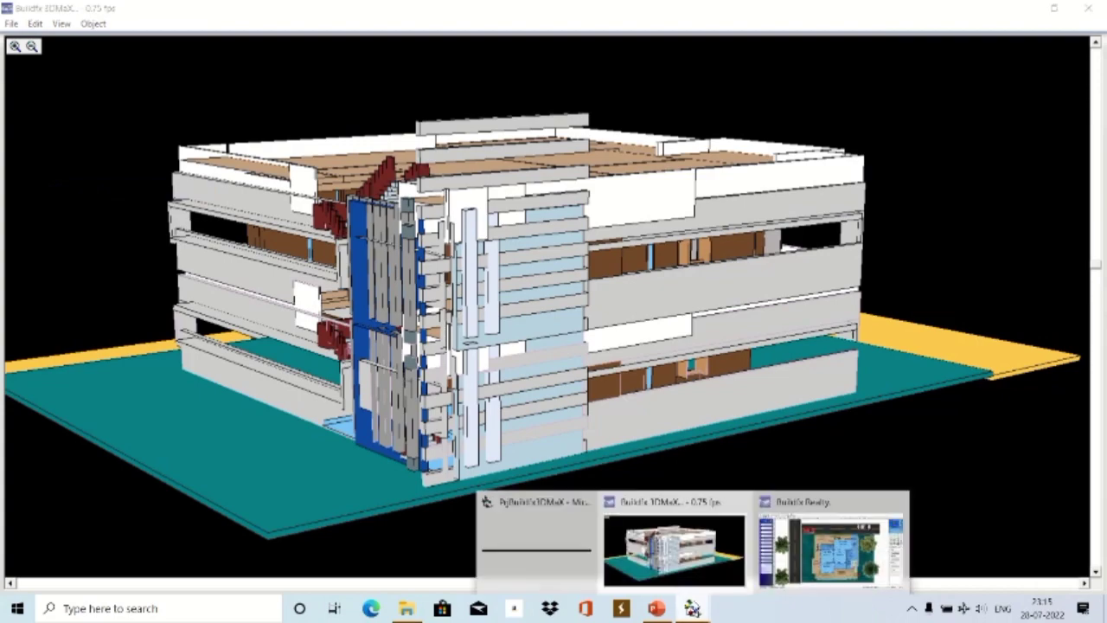
click(825, 569)
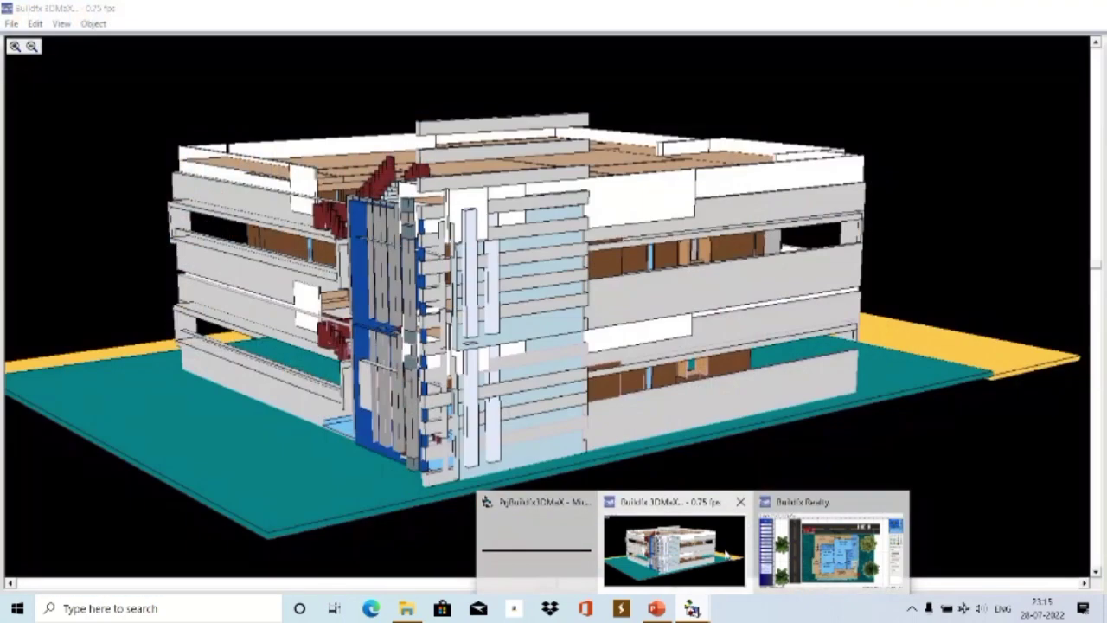
click(683, 544)
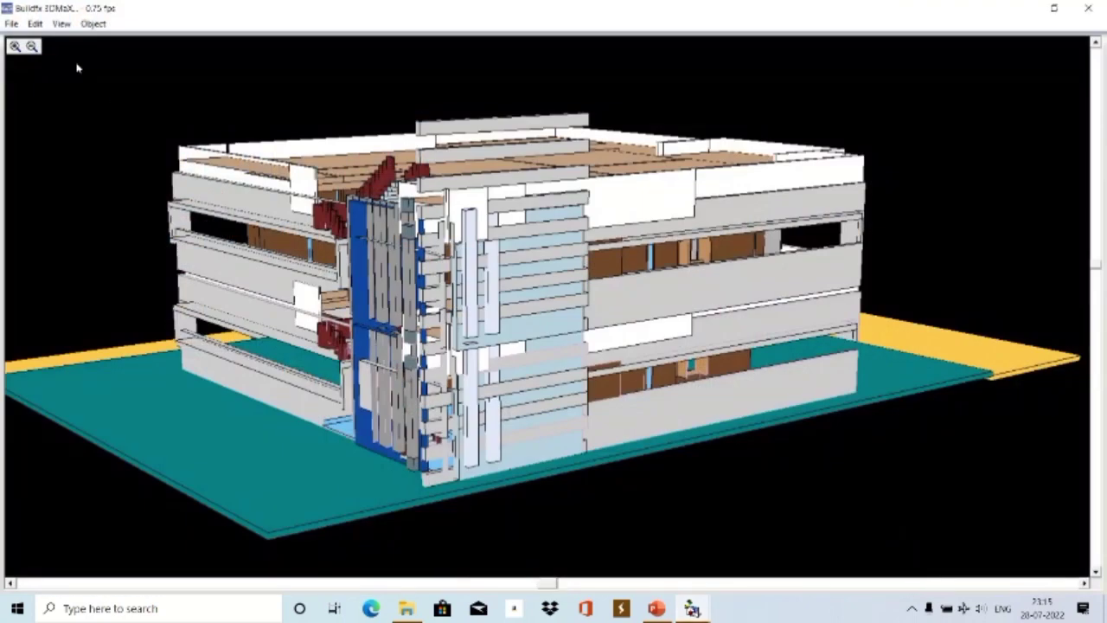
click(60, 24)
click(83, 156)
click(656, 608)
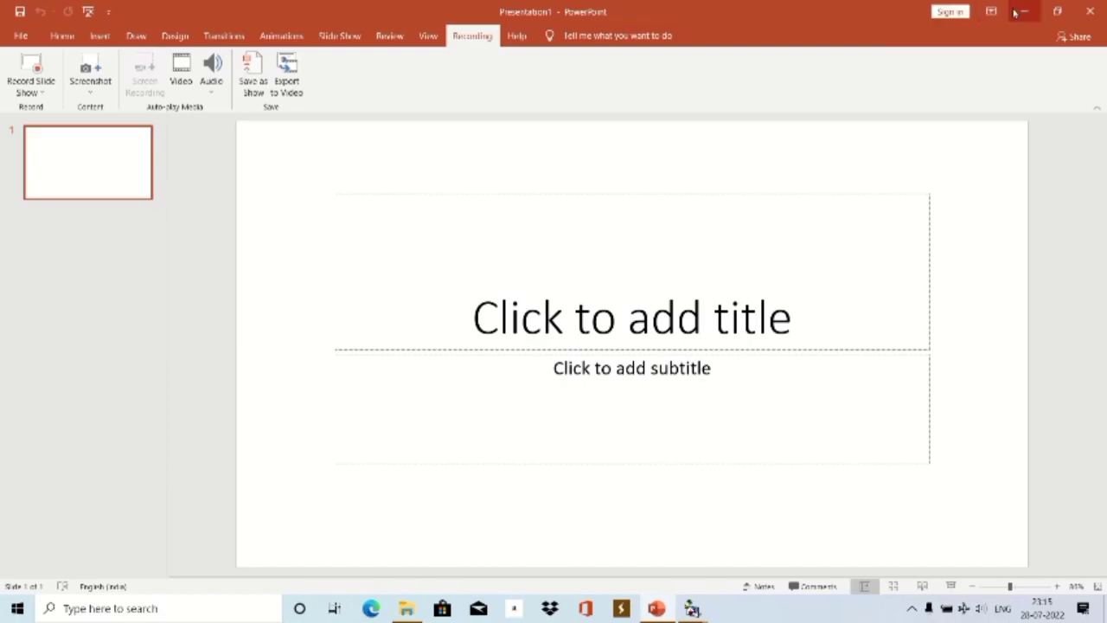
click(1015, 12)
mouse_move(552, 8)
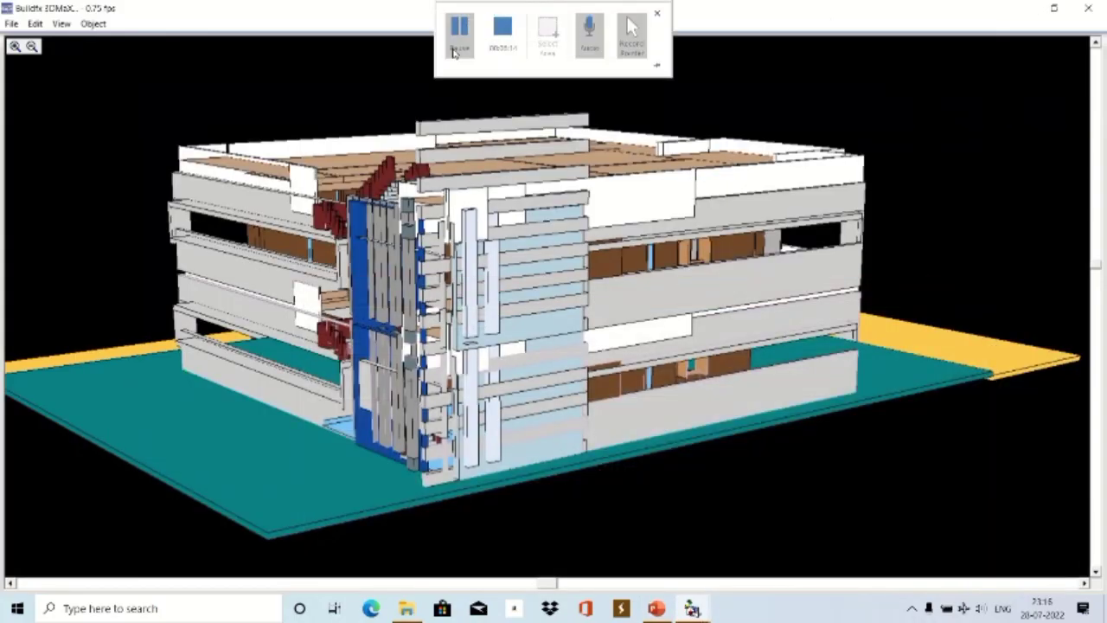
click(456, 50)
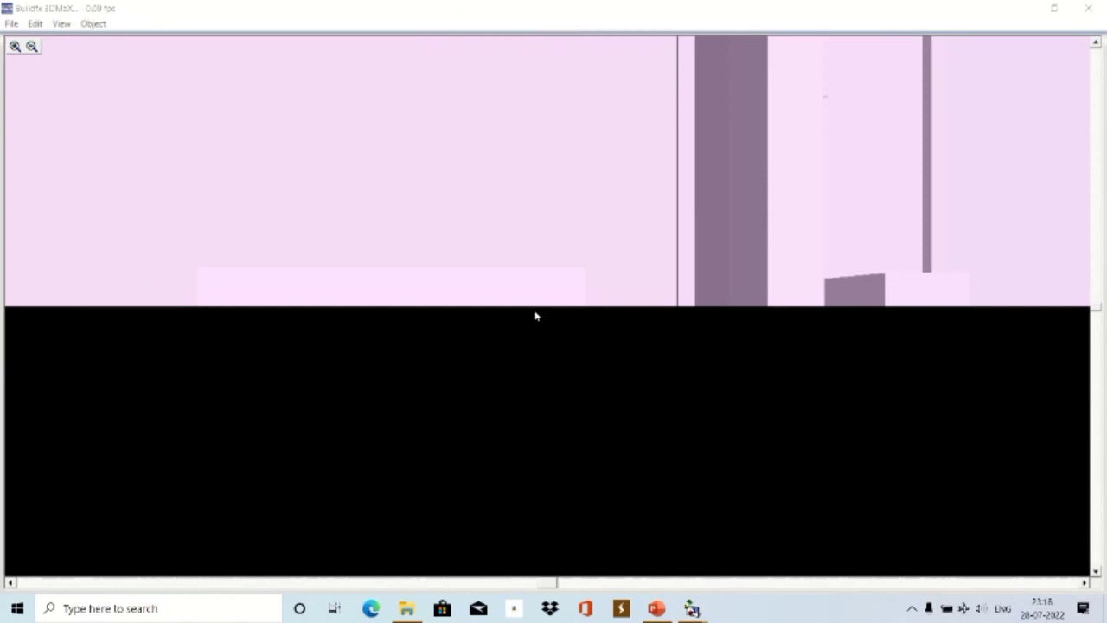
Fly through the pink house past walls, slabs and staircase, then pull back to a low side view.
drag(535, 316, 529, 335)
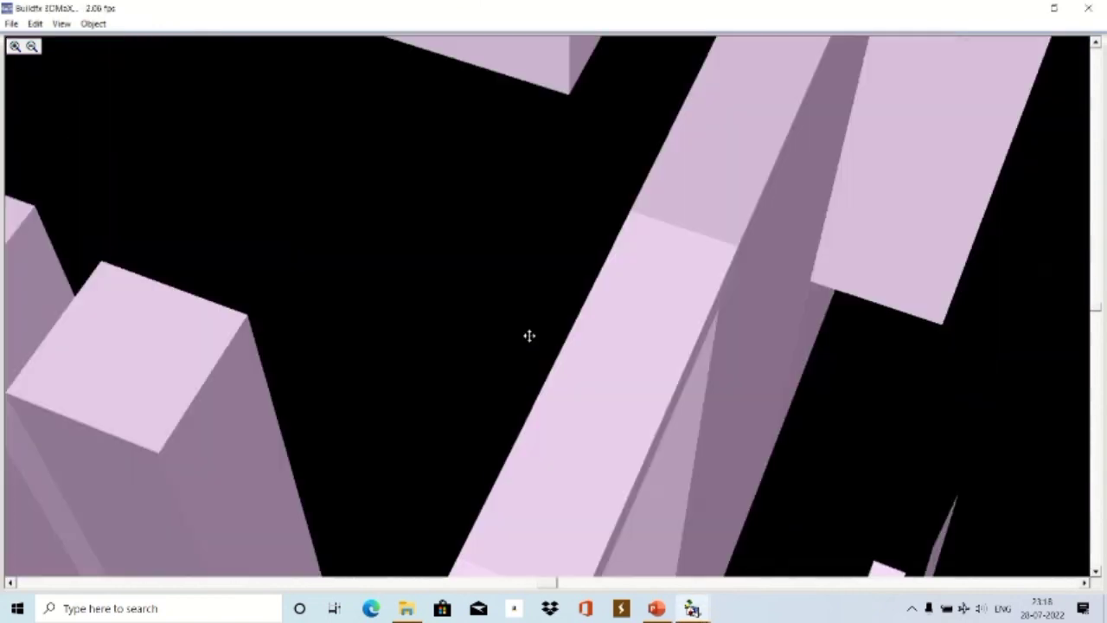
drag(534, 230, 713, 388)
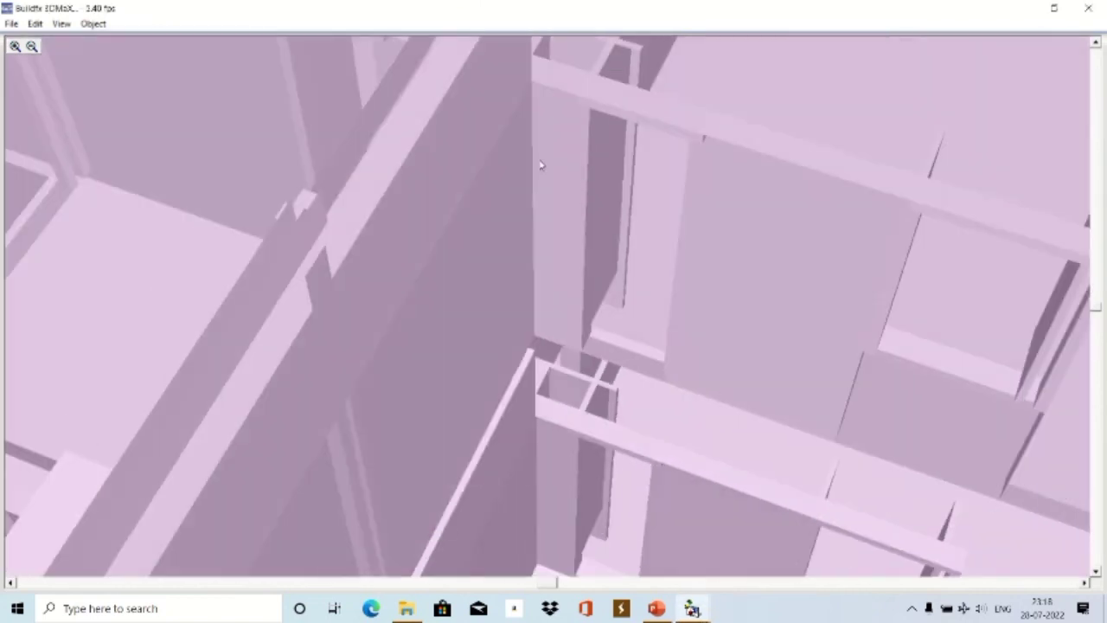
drag(539, 165, 807, 449)
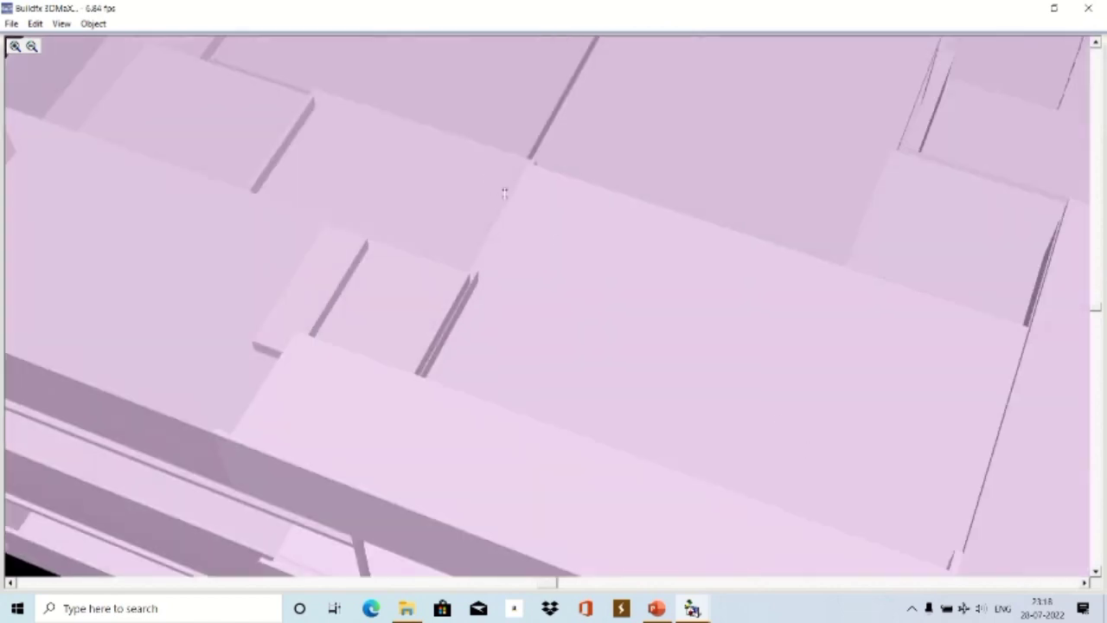
mouse_move(504, 191)
mouse_down()
mouse_move(714, 423)
mouse_move(646, 287)
mouse_up()
mouse_move(620, 218)
mouse_down()
mouse_move(677, 383)
mouse_move(673, 333)
mouse_up()
drag(624, 224, 637, 425)
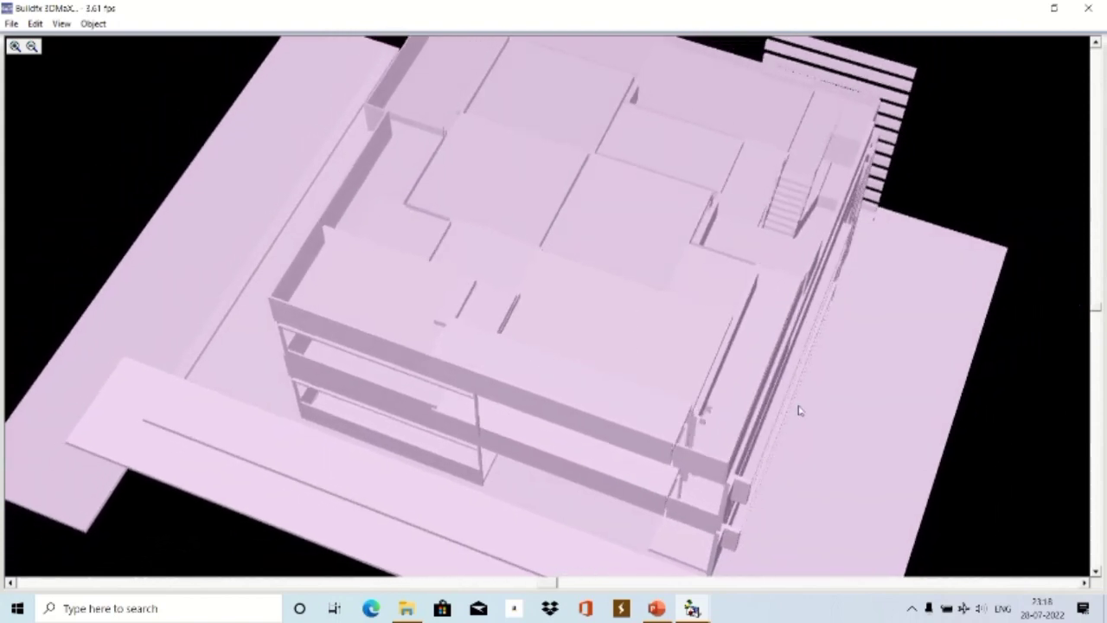
drag(799, 411, 784, 401)
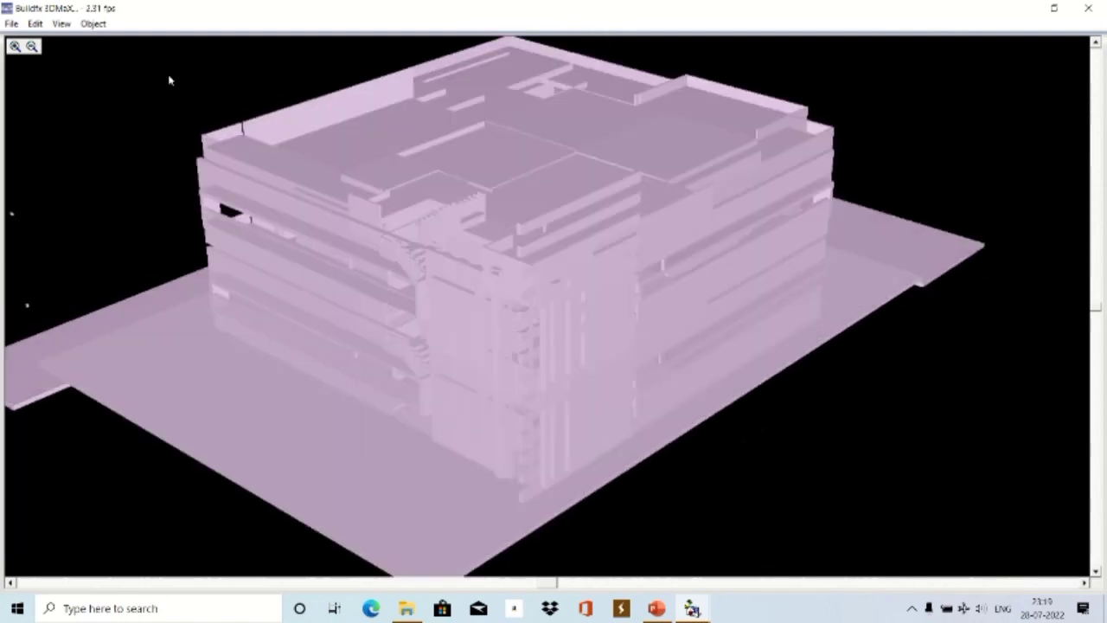
Render the house with gradient shading and orbit it to show the roof and another facade.
click(62, 24)
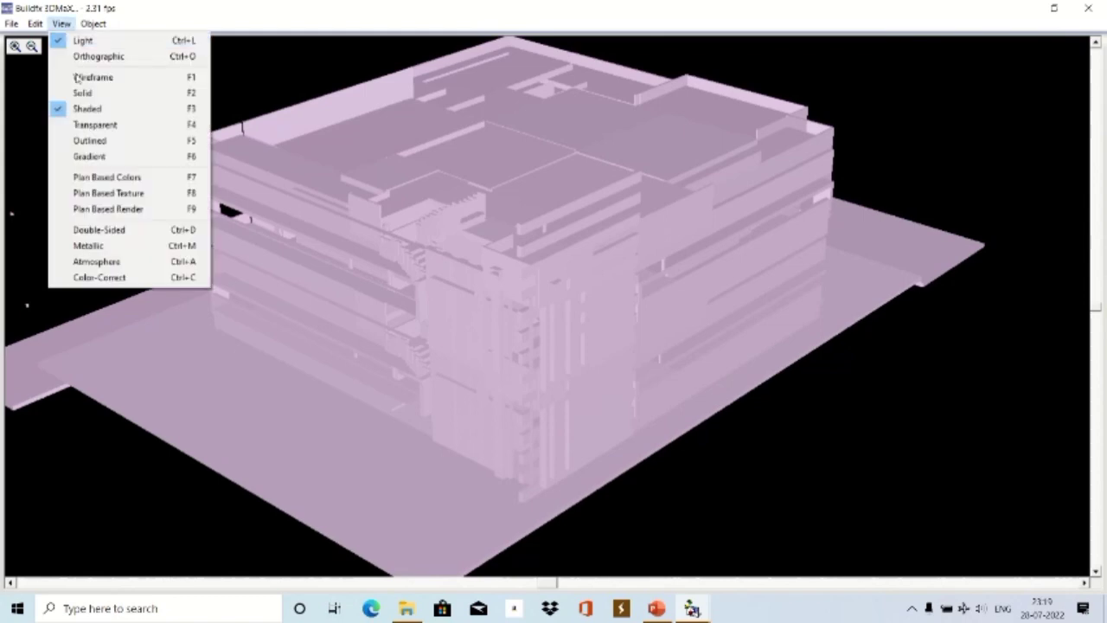
click(90, 158)
drag(532, 408, 536, 410)
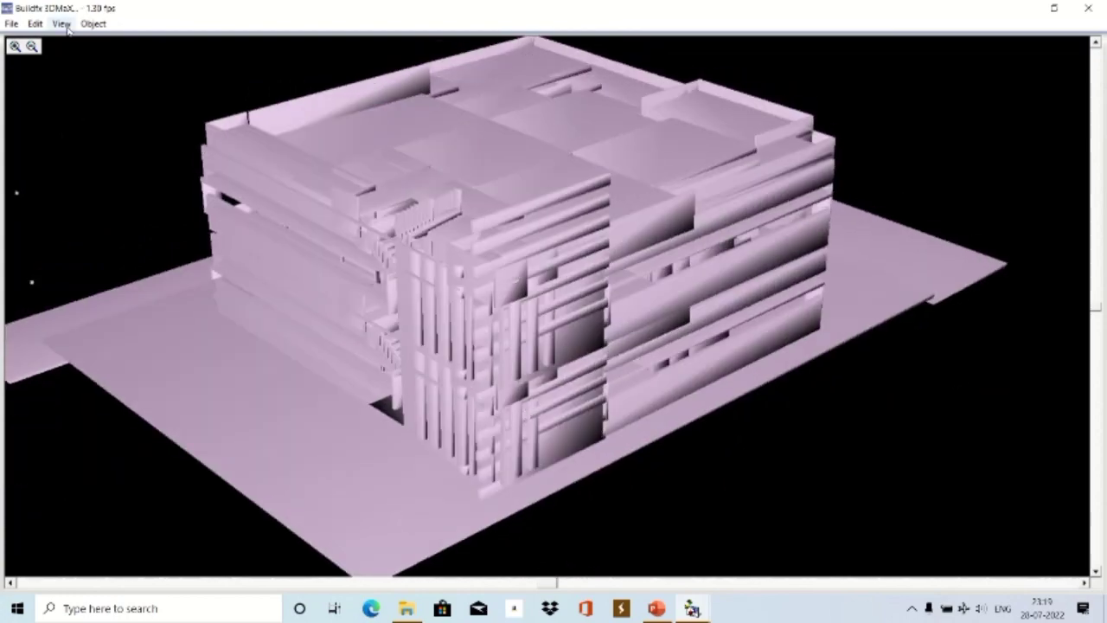
Show the house as a wireframe, rotate it, then render it as flat solid surfaces.
click(61, 23)
click(81, 79)
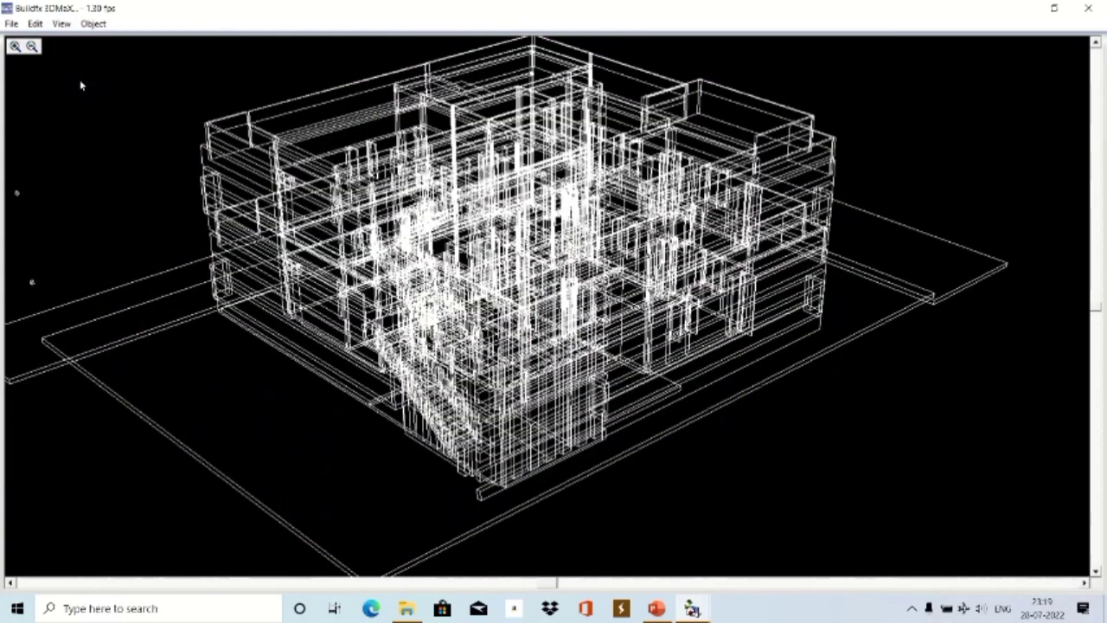
mouse_move(34, 353)
mouse_down()
mouse_move(398, 359)
mouse_move(38, 426)
mouse_move(406, 361)
mouse_up()
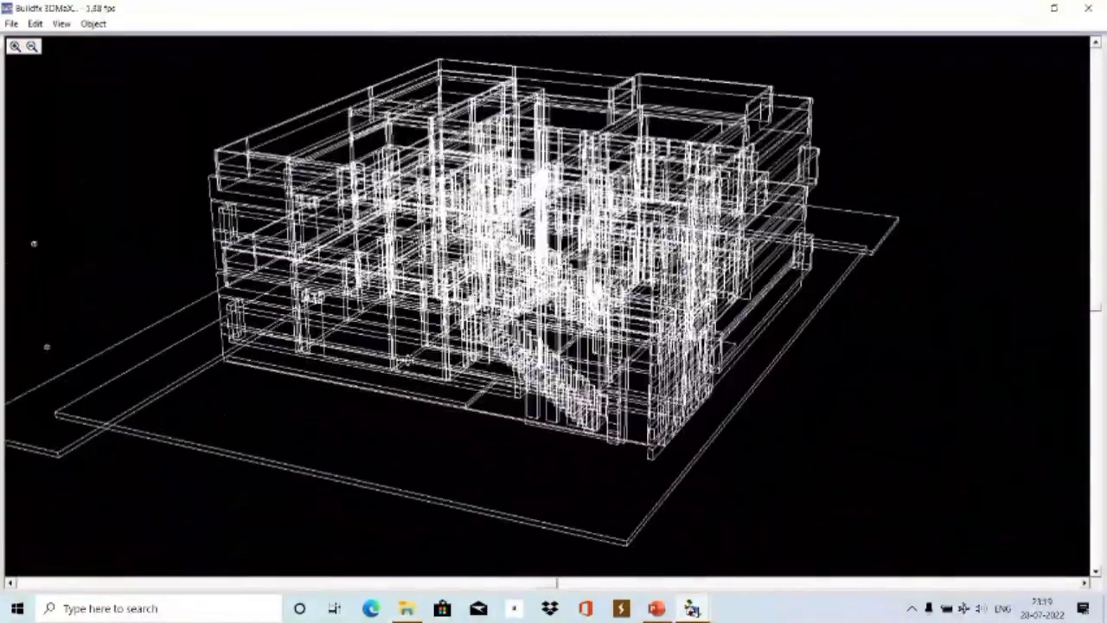
click(60, 24)
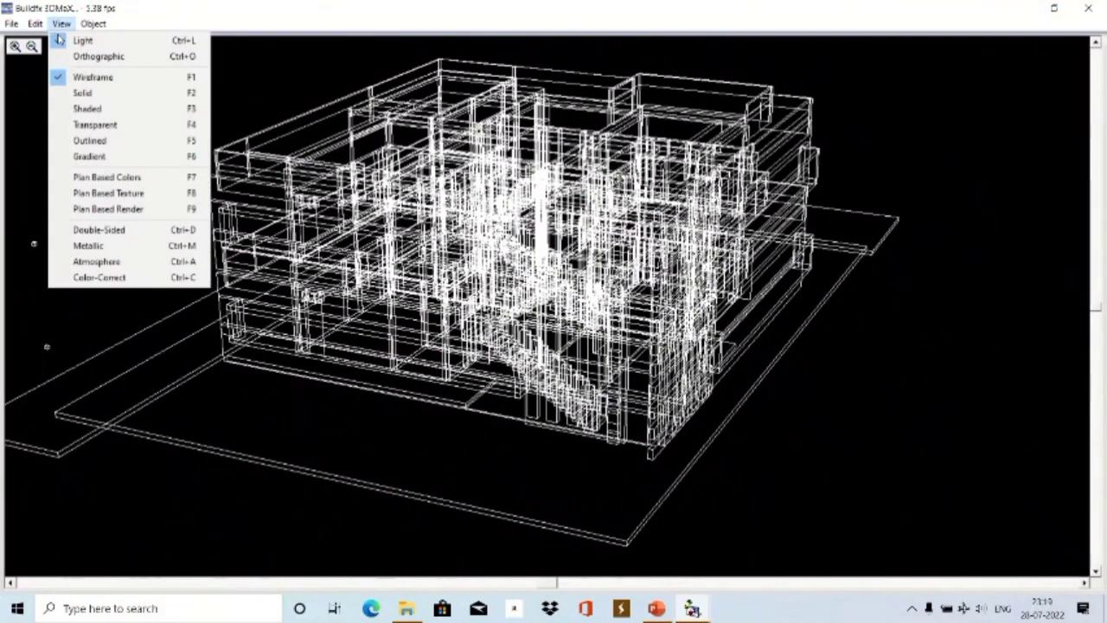
click(74, 93)
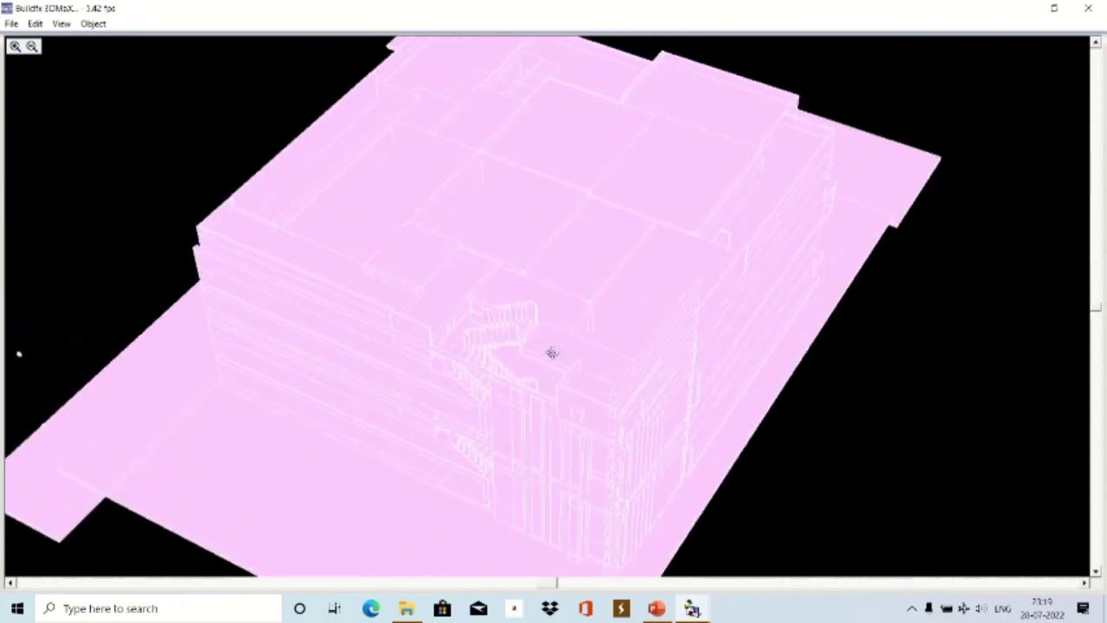
Render the house shaded (F3), then switch to transparent rendering (F4).
click(62, 24)
click(84, 108)
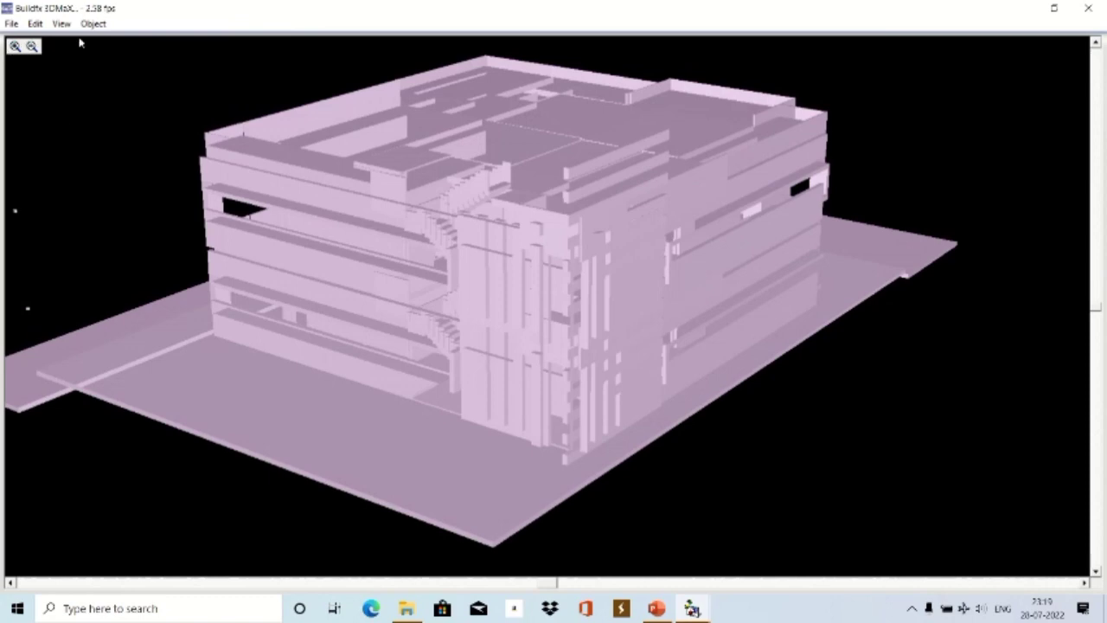
click(61, 24)
click(95, 125)
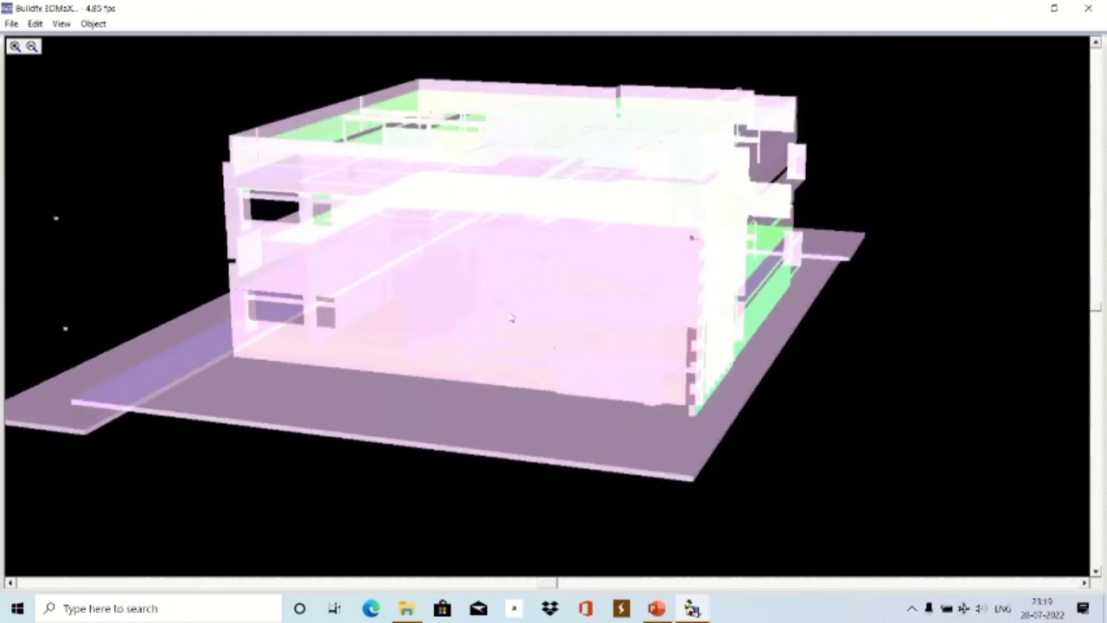
Switch to outlined-edge rendering and orbit the house to an oblique view.
click(61, 24)
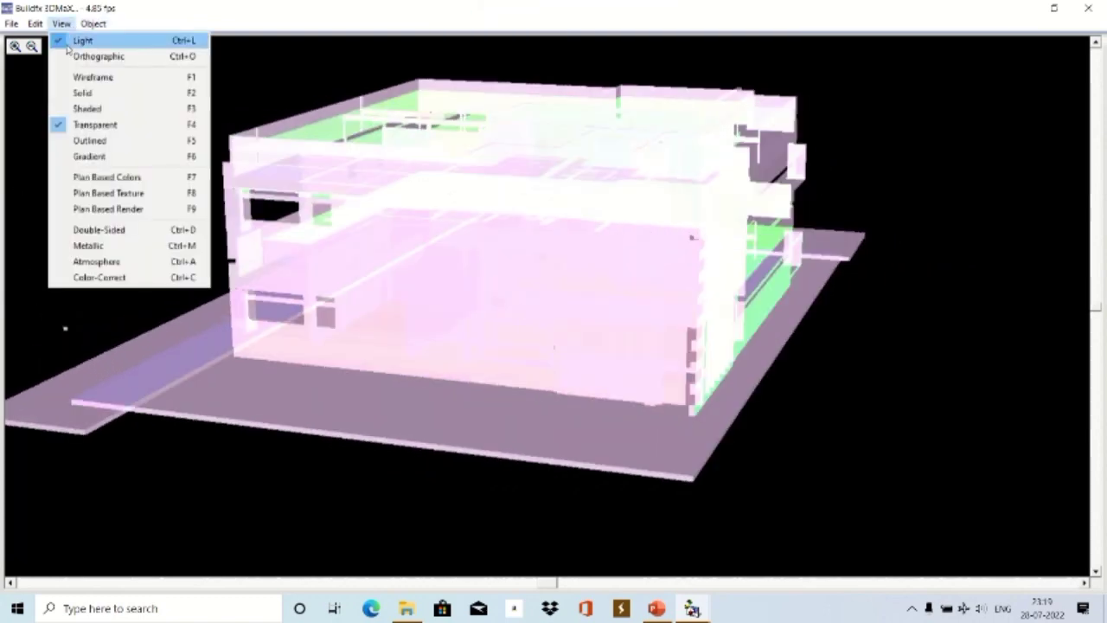
click(79, 141)
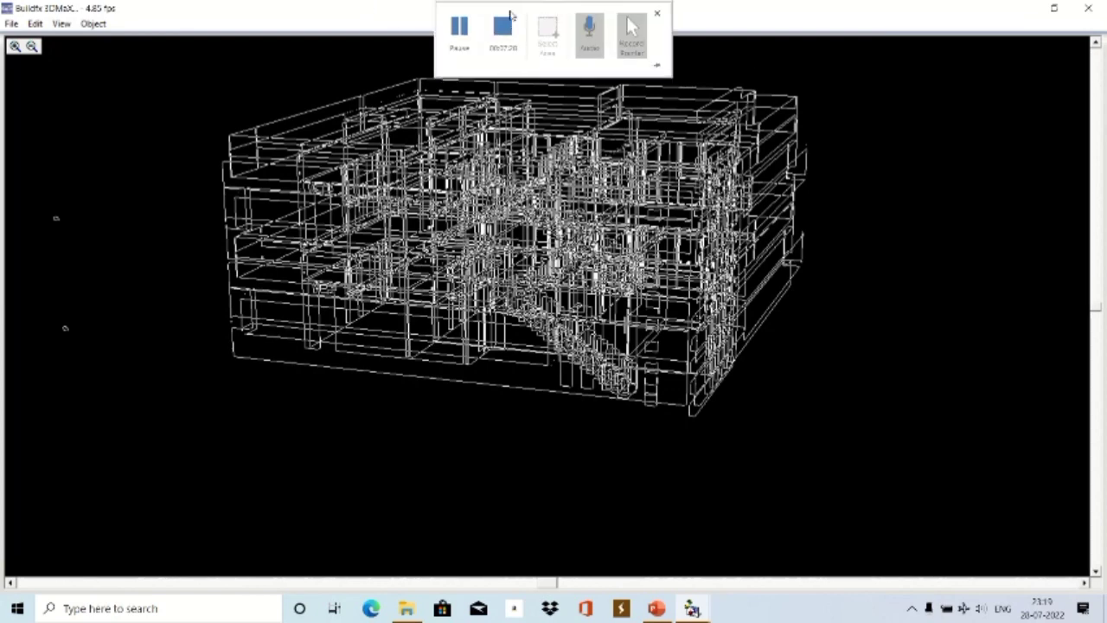
mouse_move(55, 218)
mouse_down()
mouse_move(129, 76)
mouse_move(1030, 156)
mouse_up()
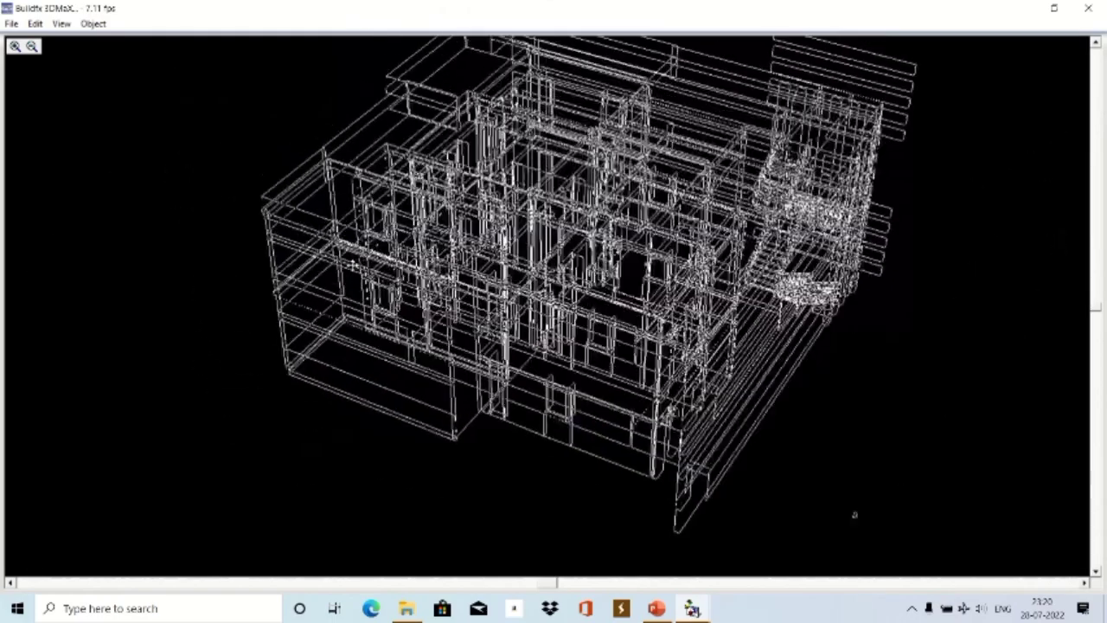
mouse_move(1029, 156)
mouse_down()
mouse_move(732, 550)
mouse_move(46, 374)
mouse_move(27, 325)
mouse_up()
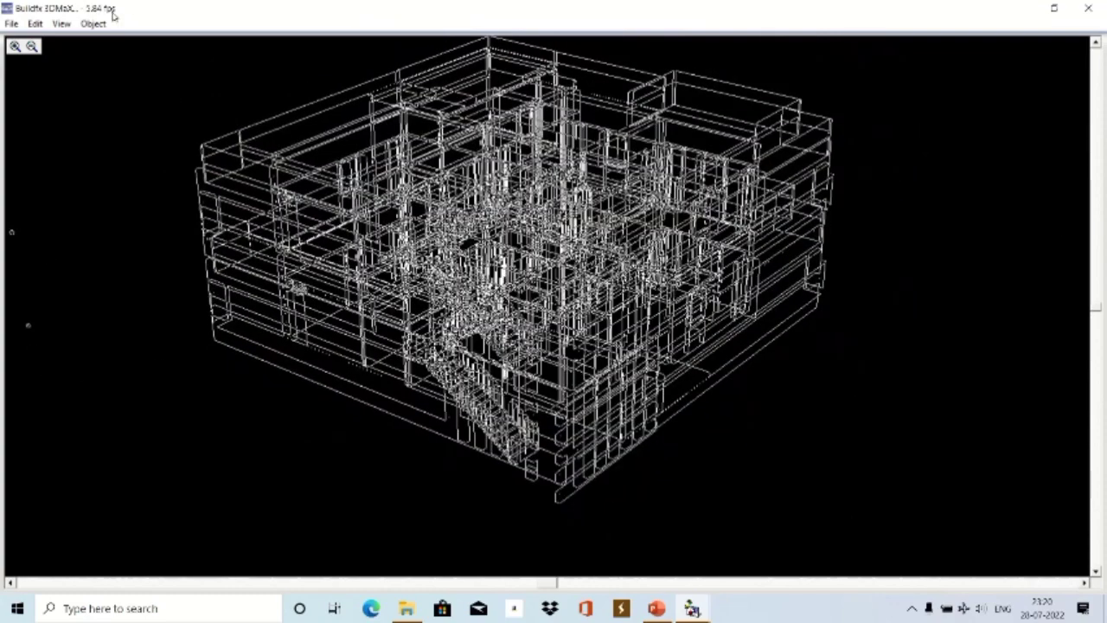
click(60, 23)
Apply gradient shading, orbit the house, then render it with Plan Based Texture (F8).
click(90, 156)
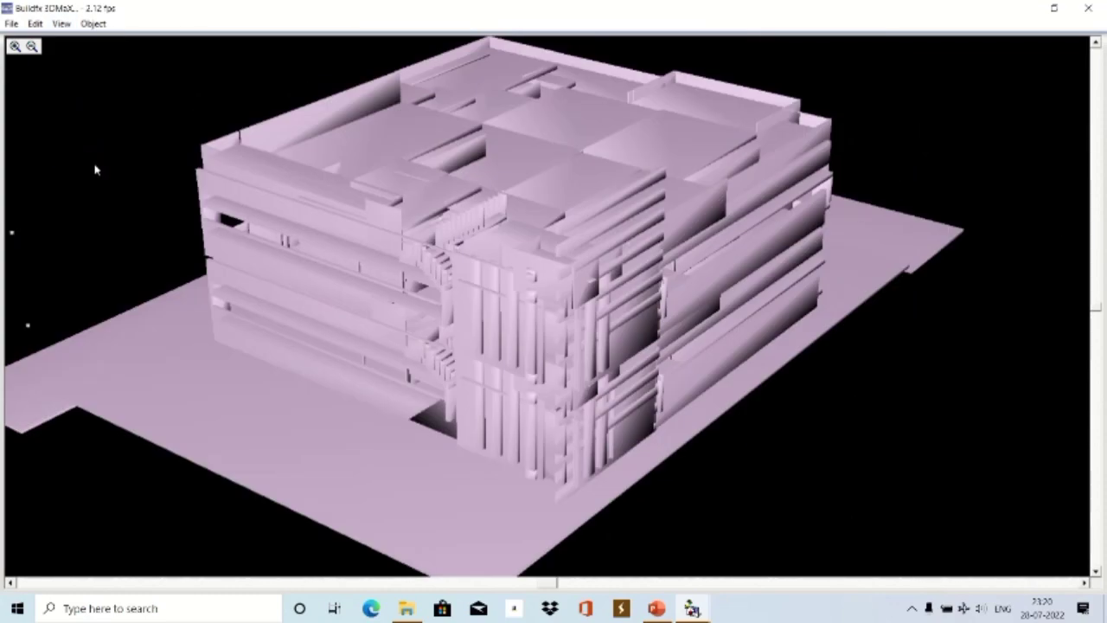
mouse_move(625, 329)
mouse_down()
mouse_move(618, 333)
mouse_move(626, 327)
mouse_up()
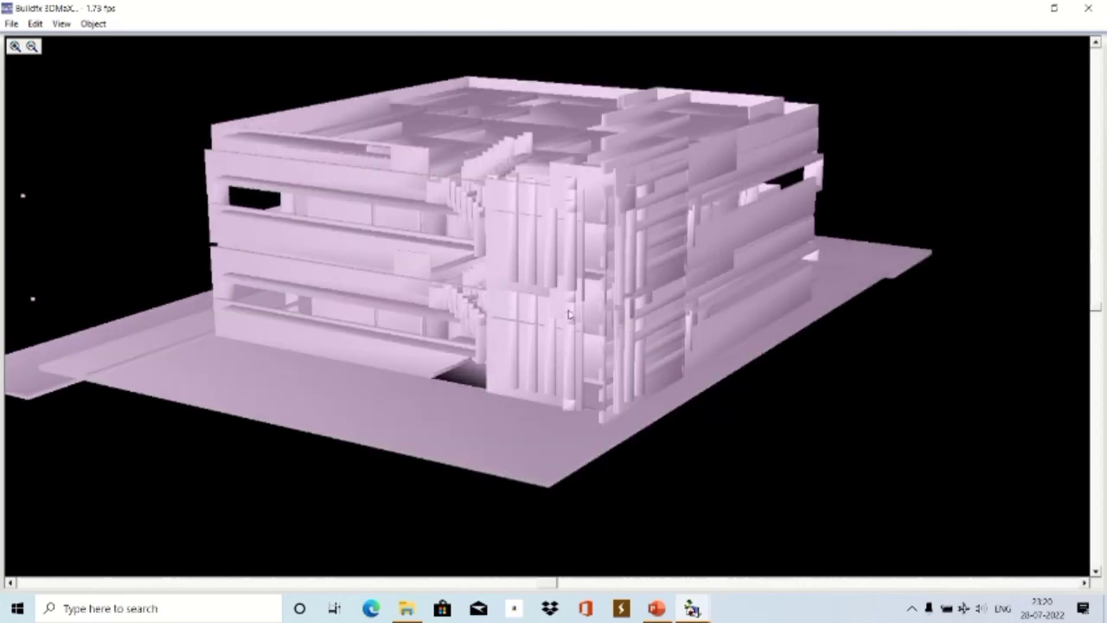
click(75, 29)
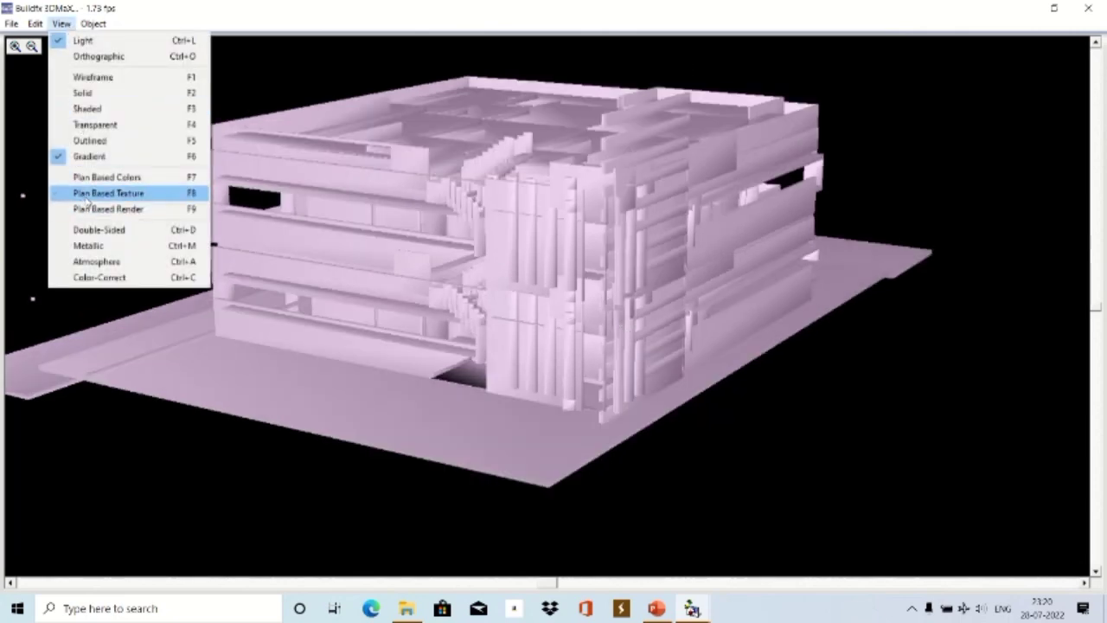
click(86, 193)
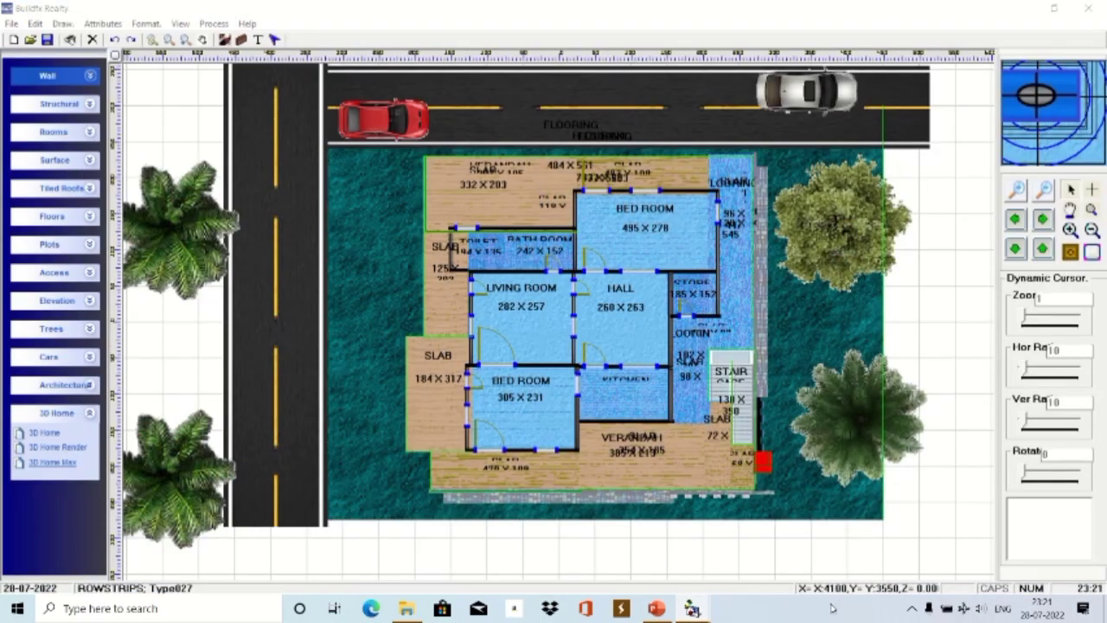
mouse_move(691, 608)
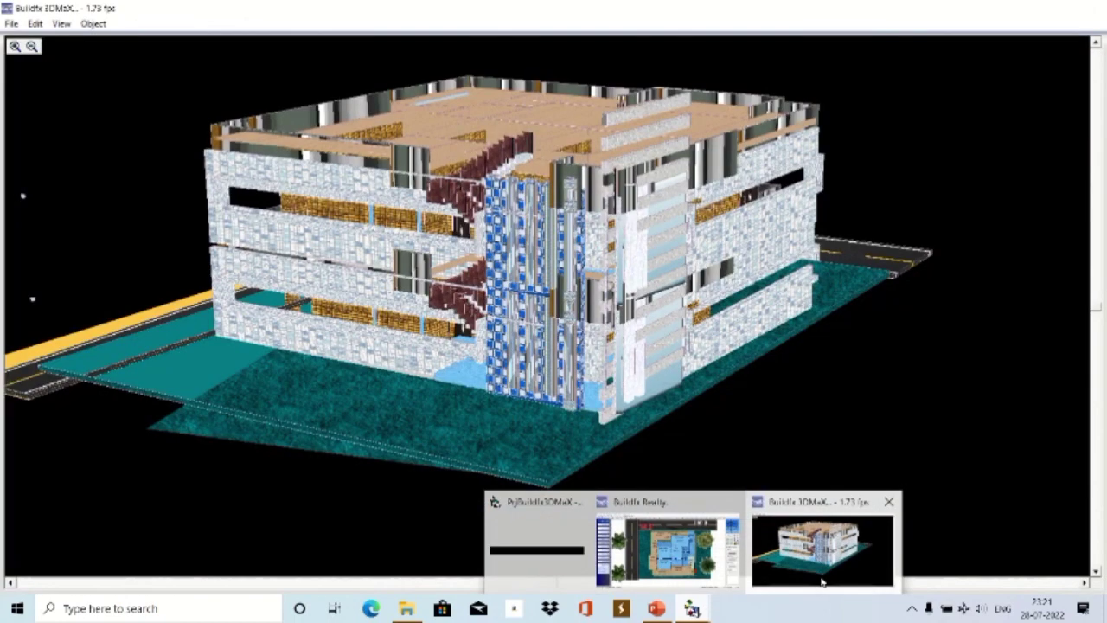
Back in 3DMaX, preview Plan Based Colors, then return to Plan Based Texture rendering.
click(820, 584)
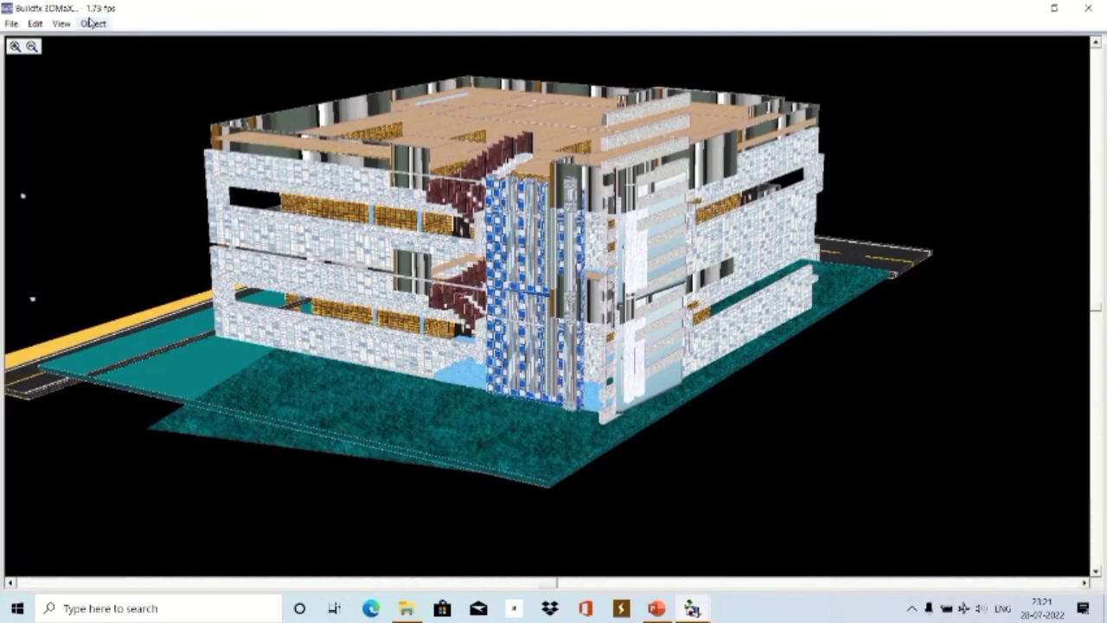
click(62, 24)
click(97, 179)
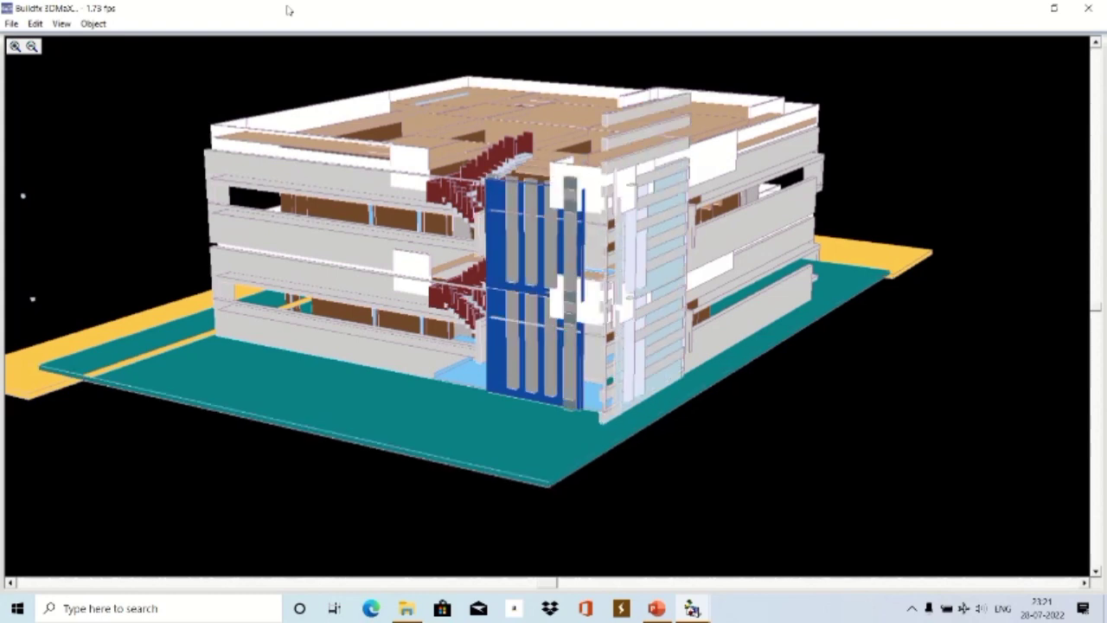
click(60, 23)
click(103, 198)
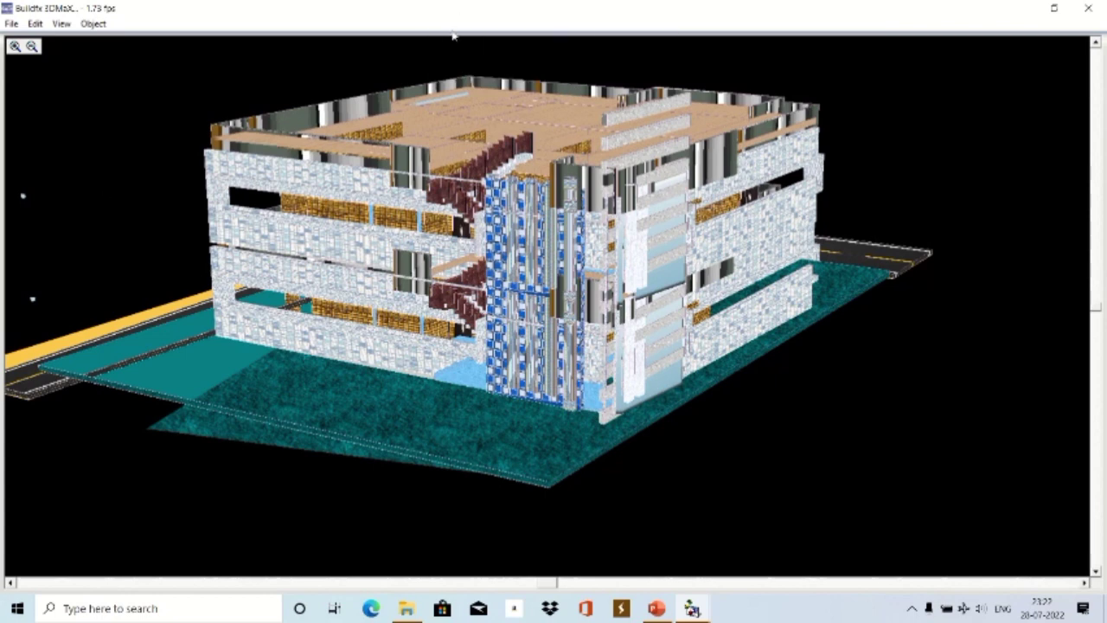
mouse_move(552, 7)
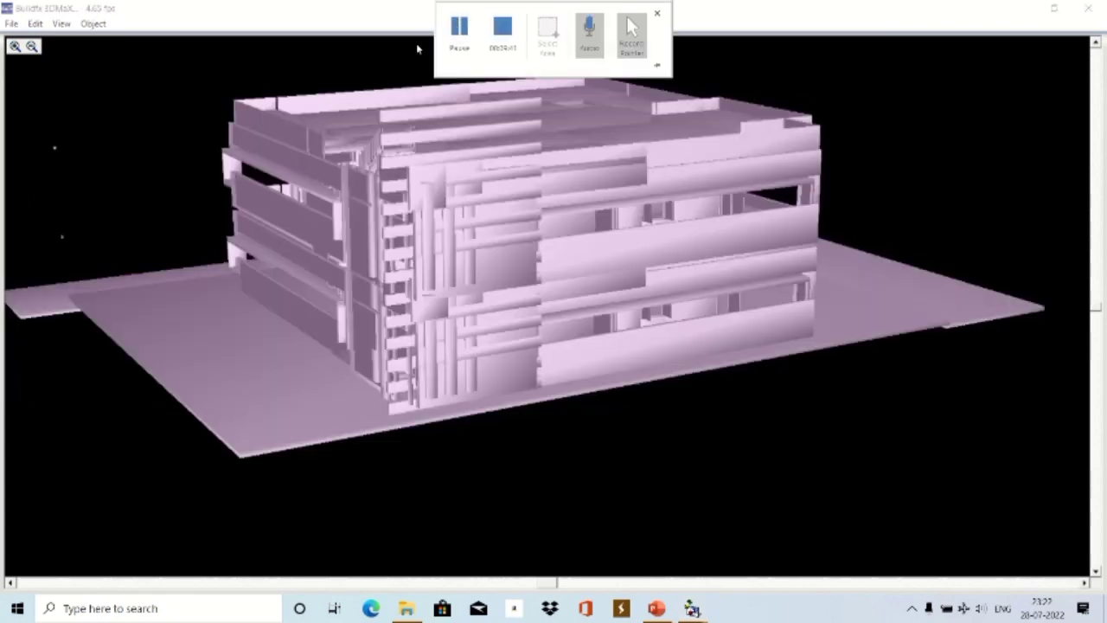
Toggle double-sided faces on and off in the display options while in Gradient view.
click(61, 24)
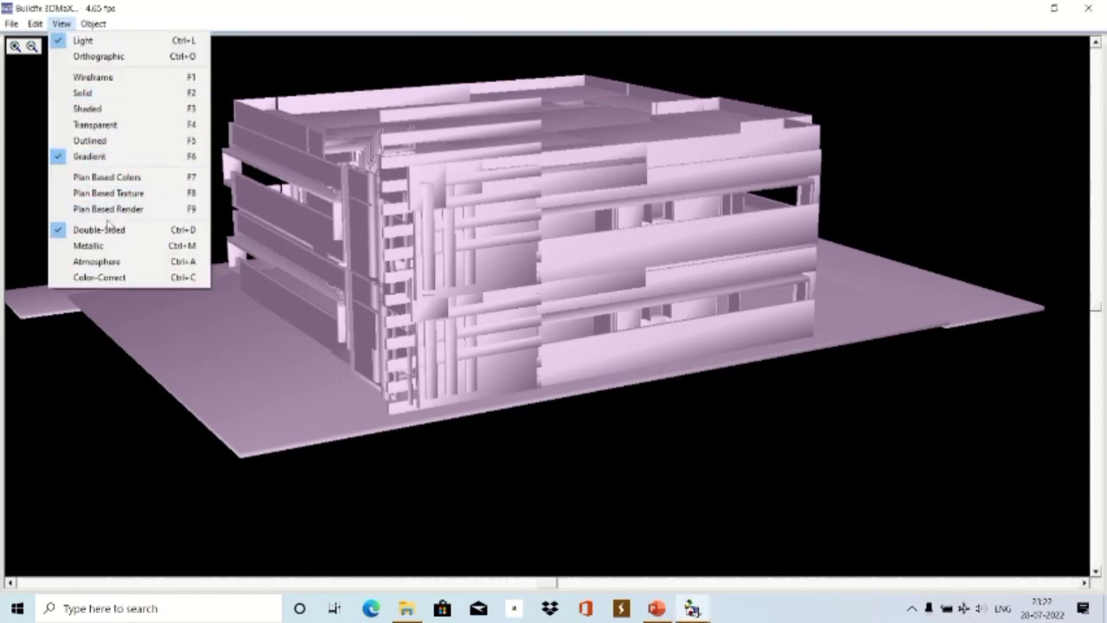
click(90, 158)
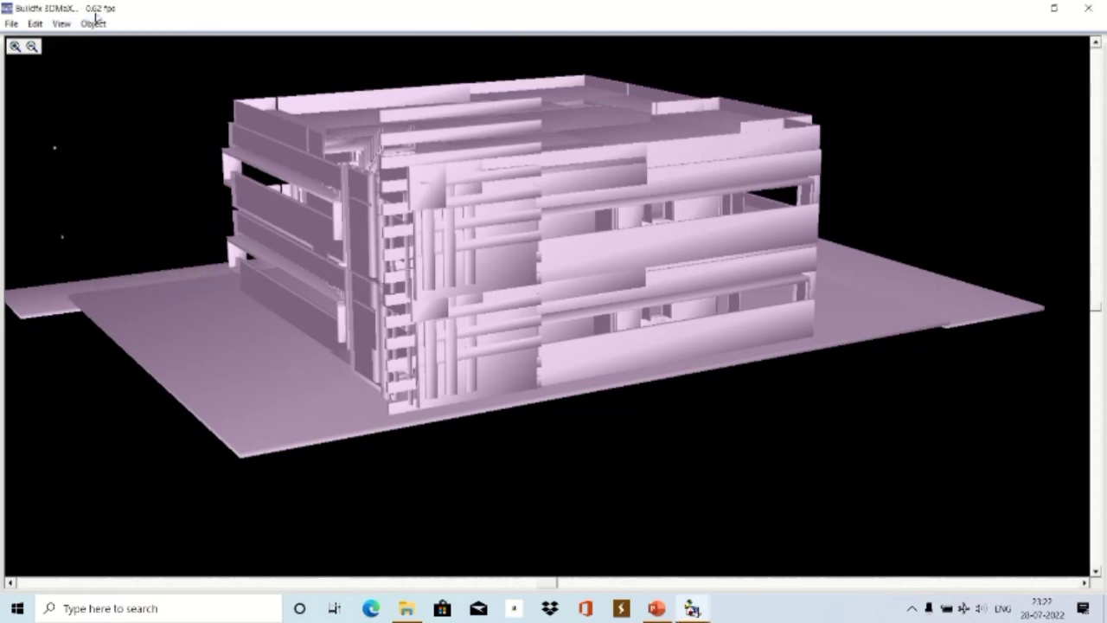
click(61, 23)
click(98, 231)
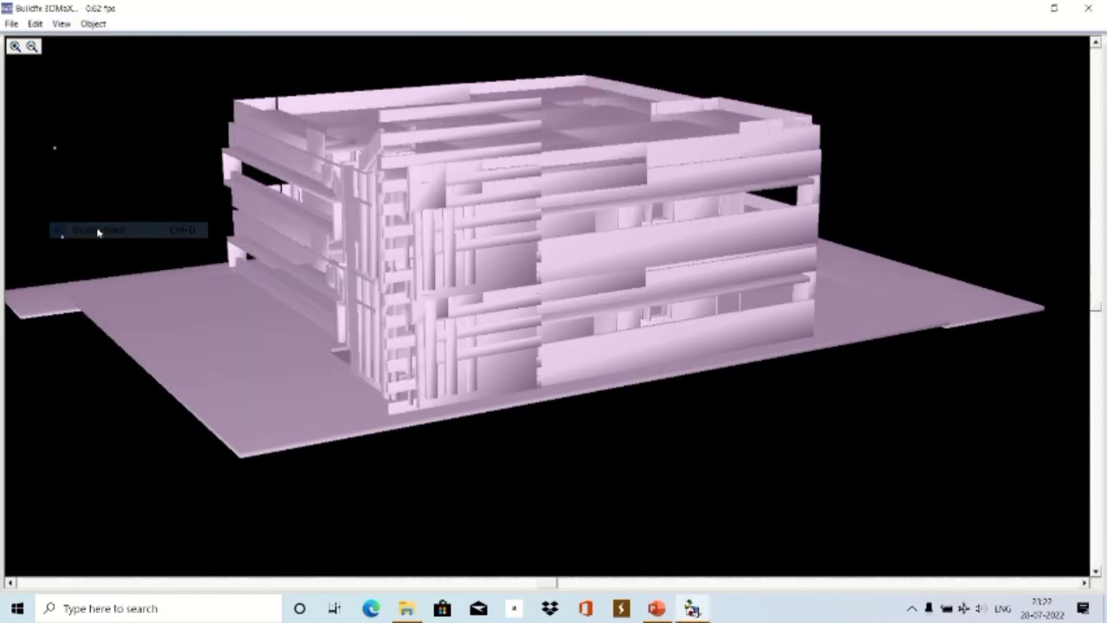
click(62, 24)
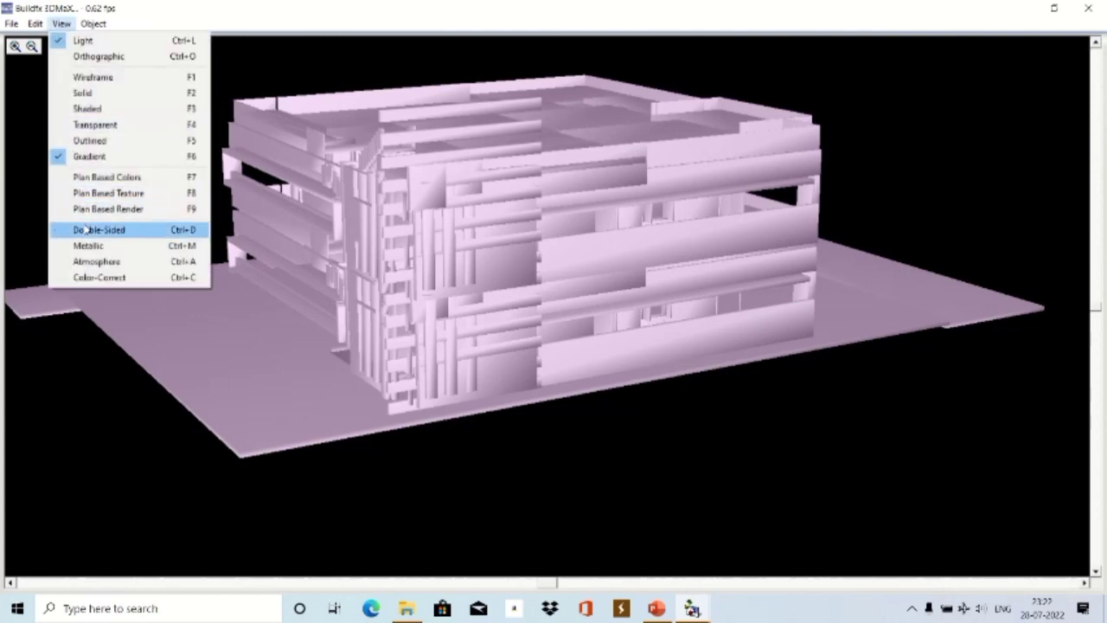
click(86, 230)
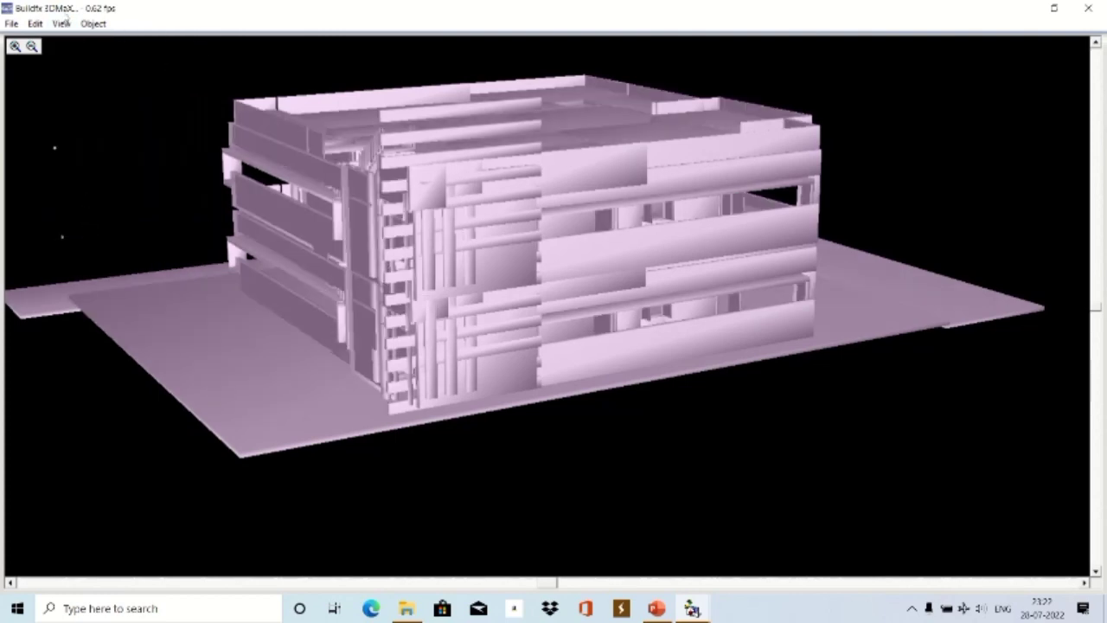
Turn on metallic shading, atmosphere and colour correction, with double-sided faces off.
click(62, 24)
click(77, 243)
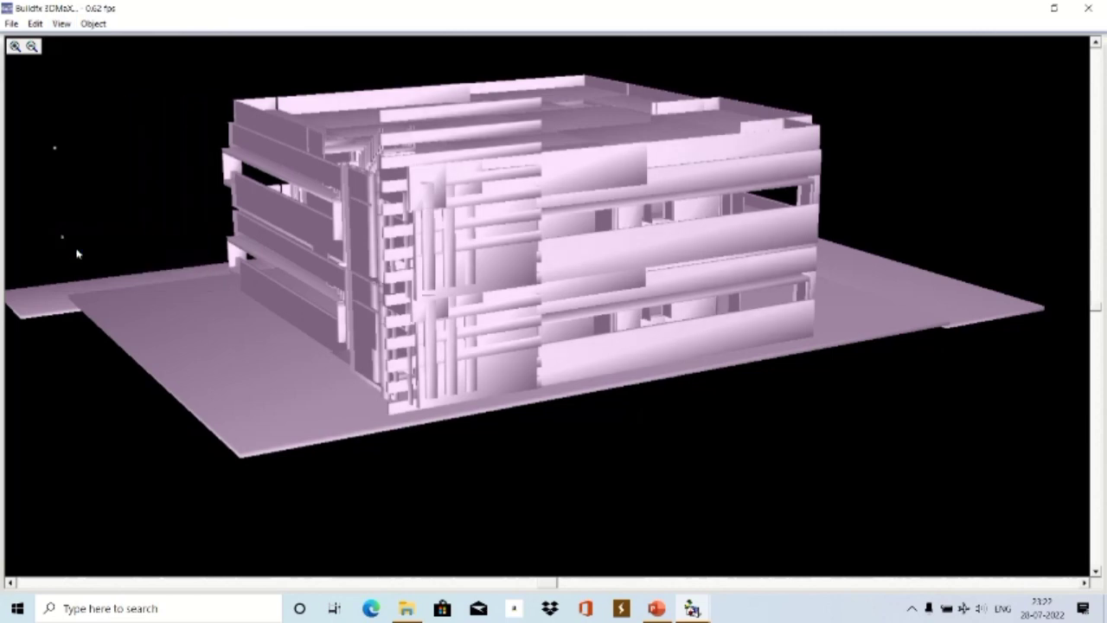
click(61, 24)
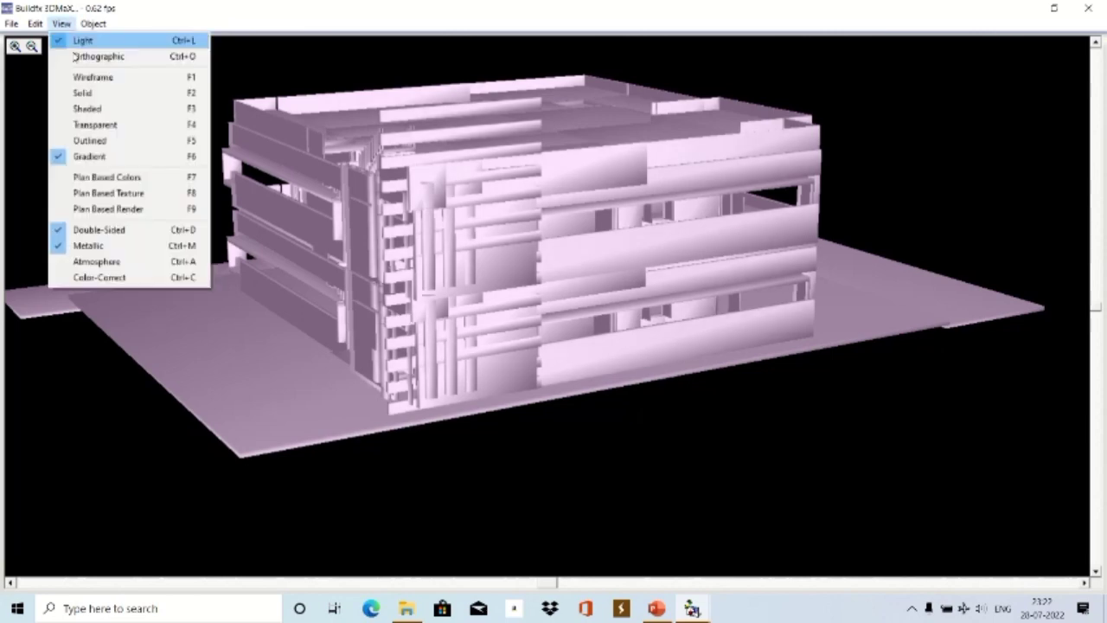
click(92, 234)
click(63, 24)
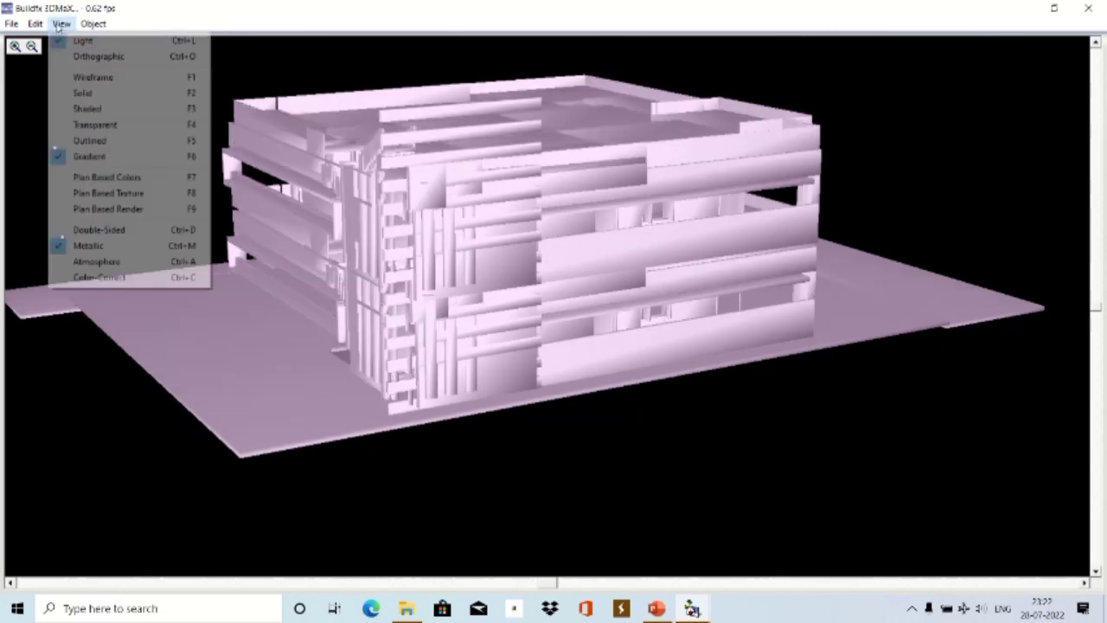
click(98, 263)
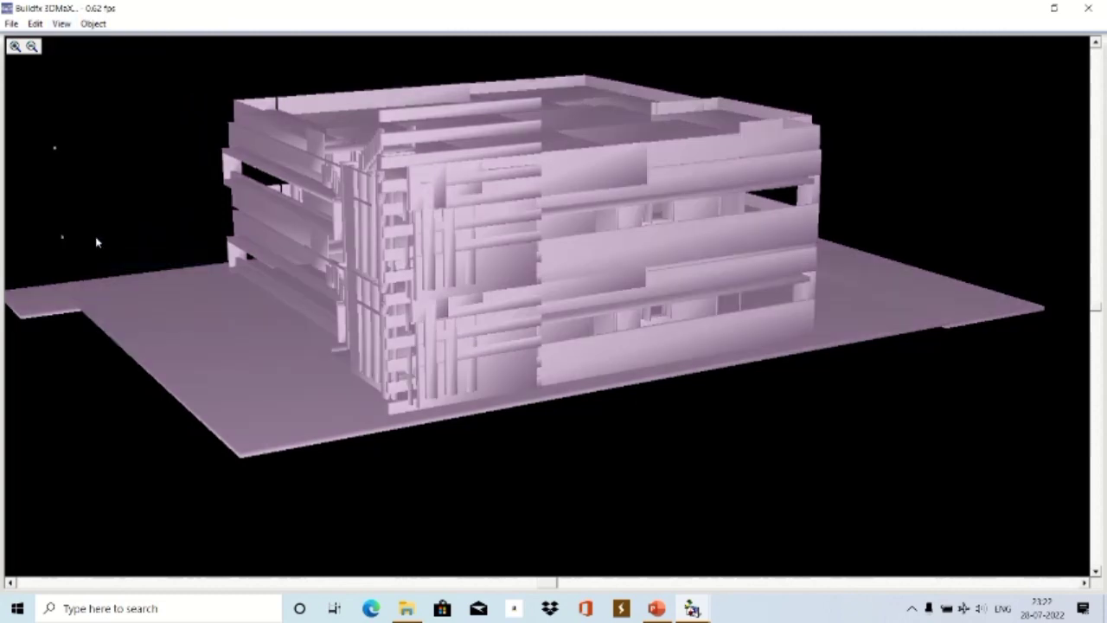
click(61, 23)
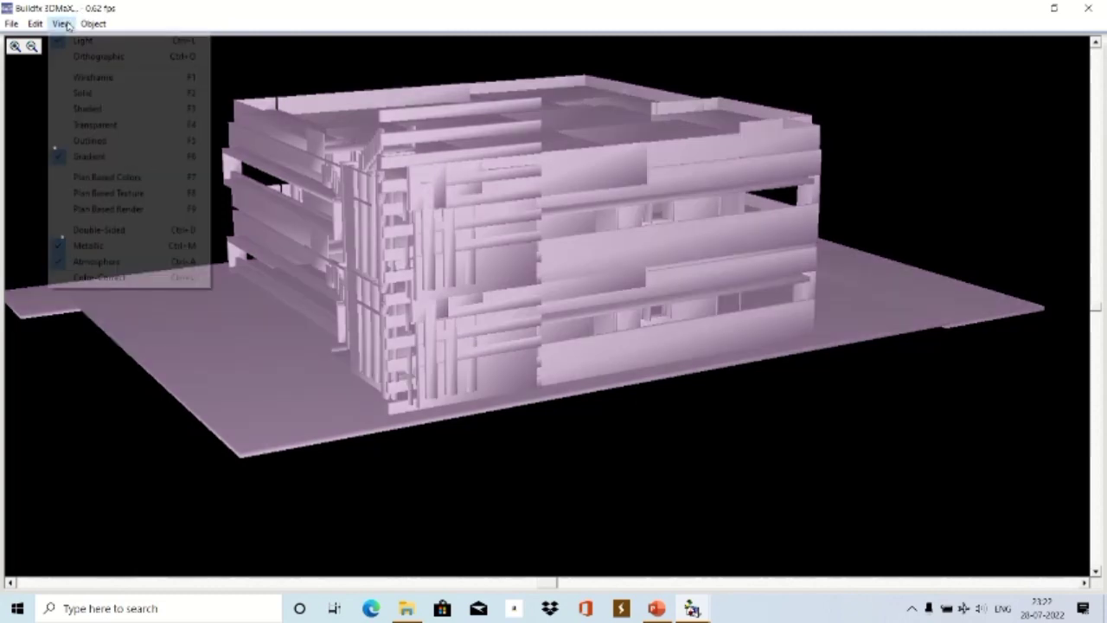
click(90, 275)
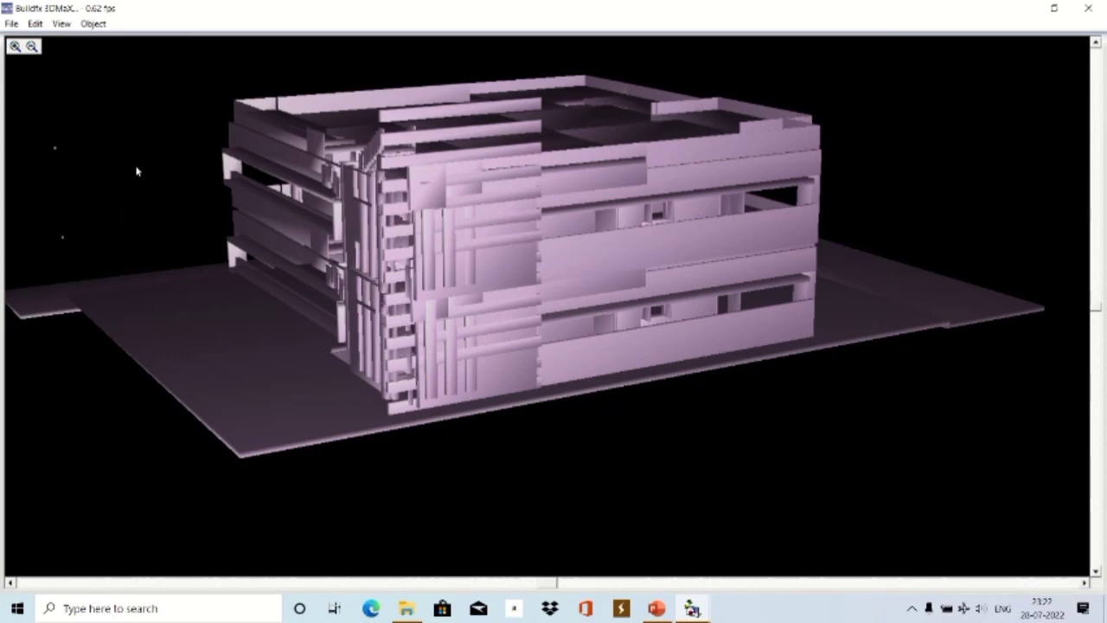
Briefly turn off atmosphere and metallic, then re-enable double-sided faces, atmosphere and metallic shading.
click(58, 25)
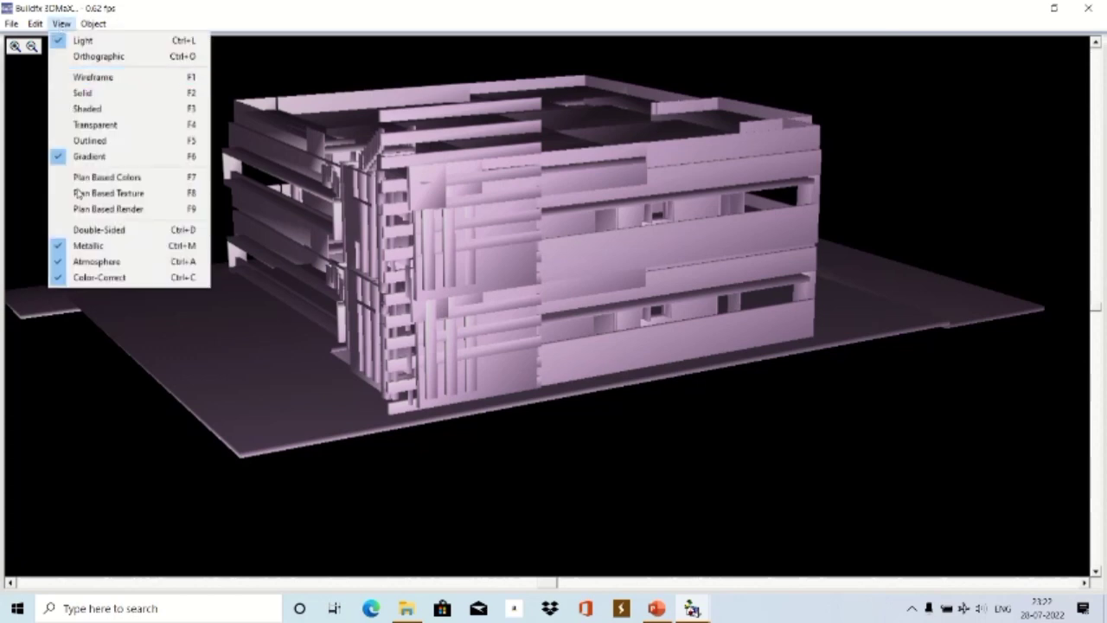
click(77, 266)
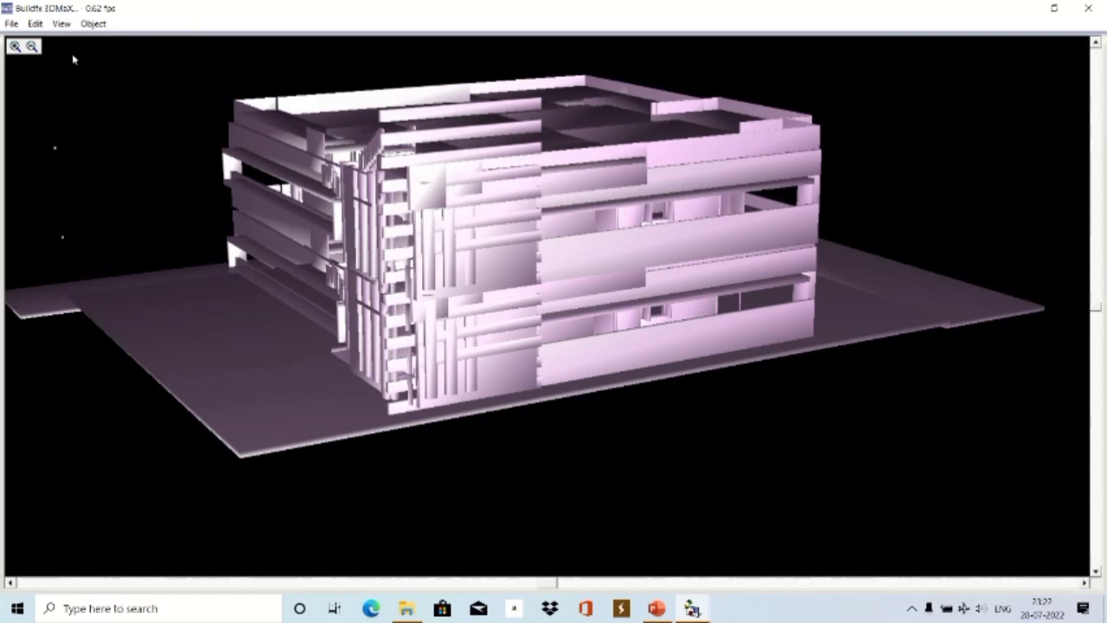
click(62, 24)
click(86, 246)
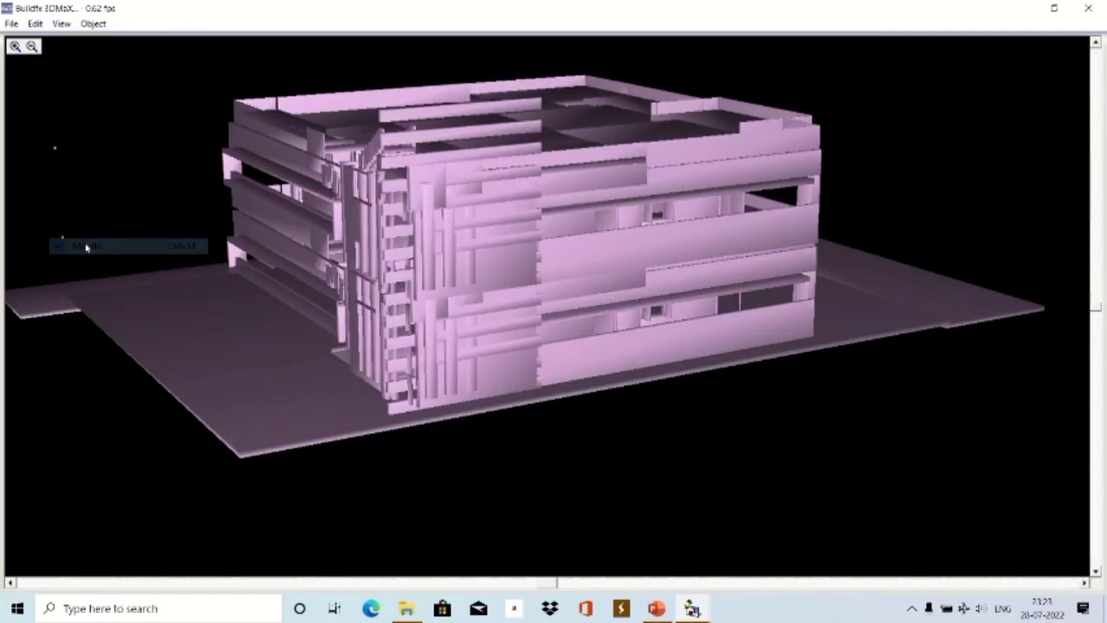
click(61, 24)
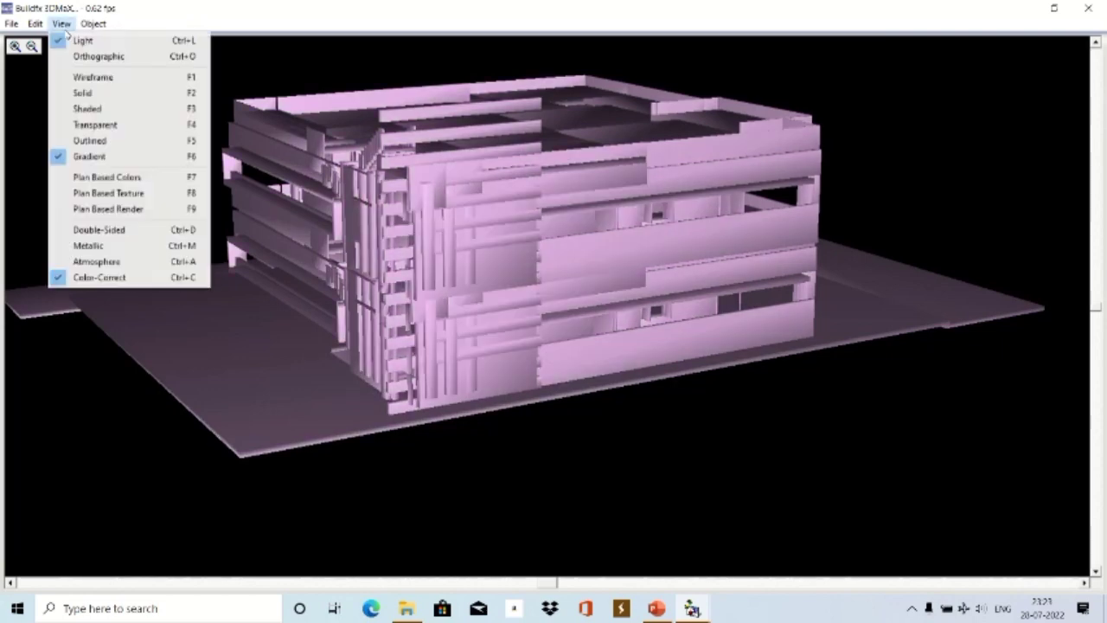
click(98, 234)
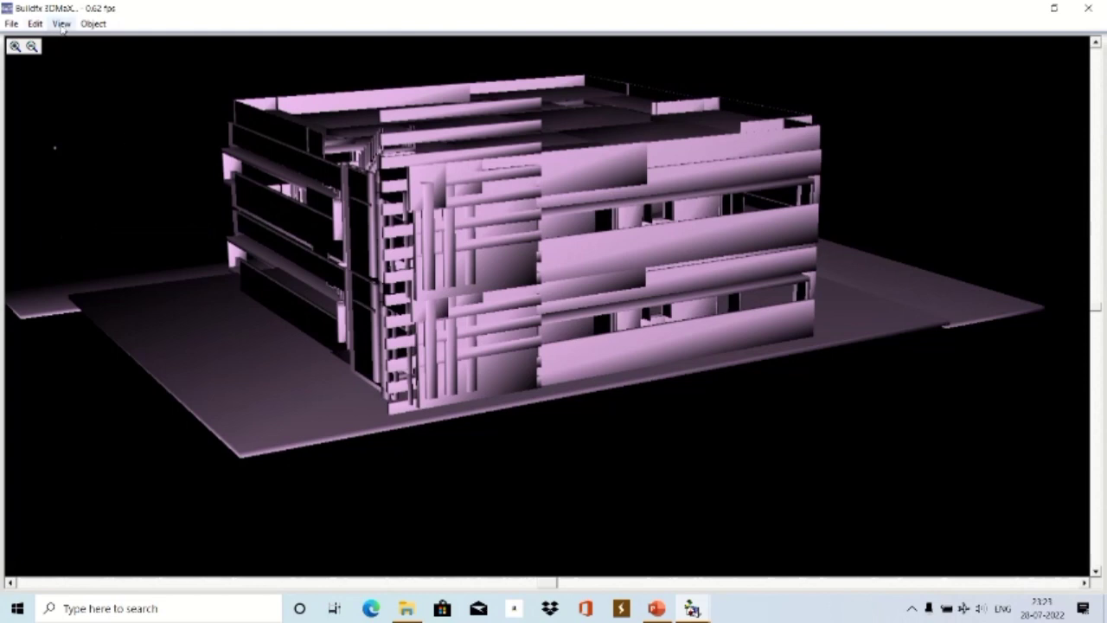
click(62, 23)
click(84, 264)
click(62, 23)
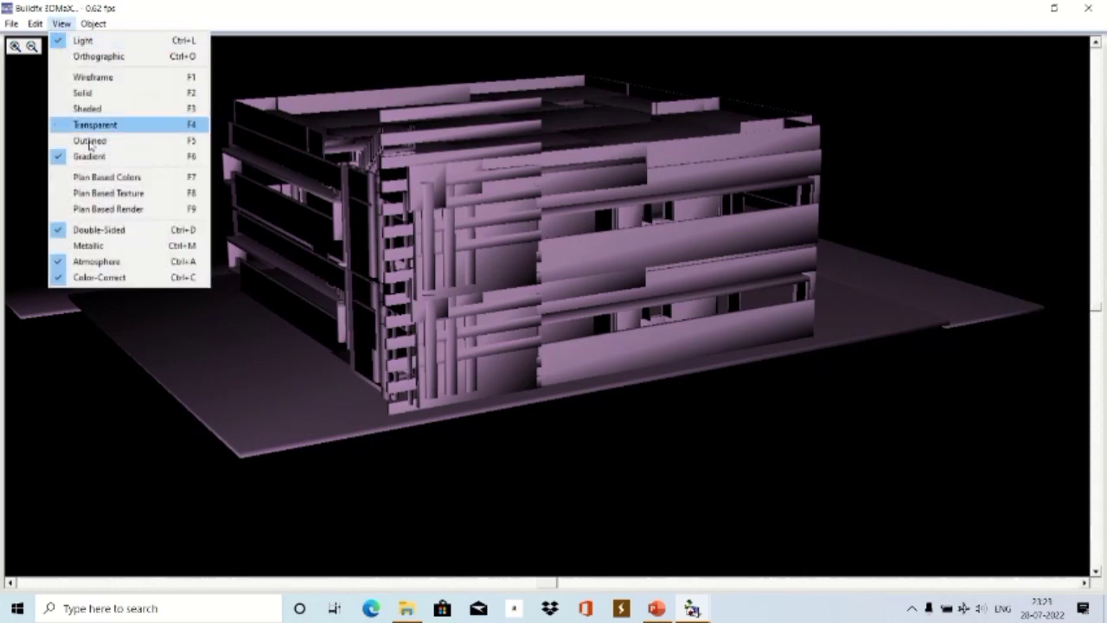
click(93, 245)
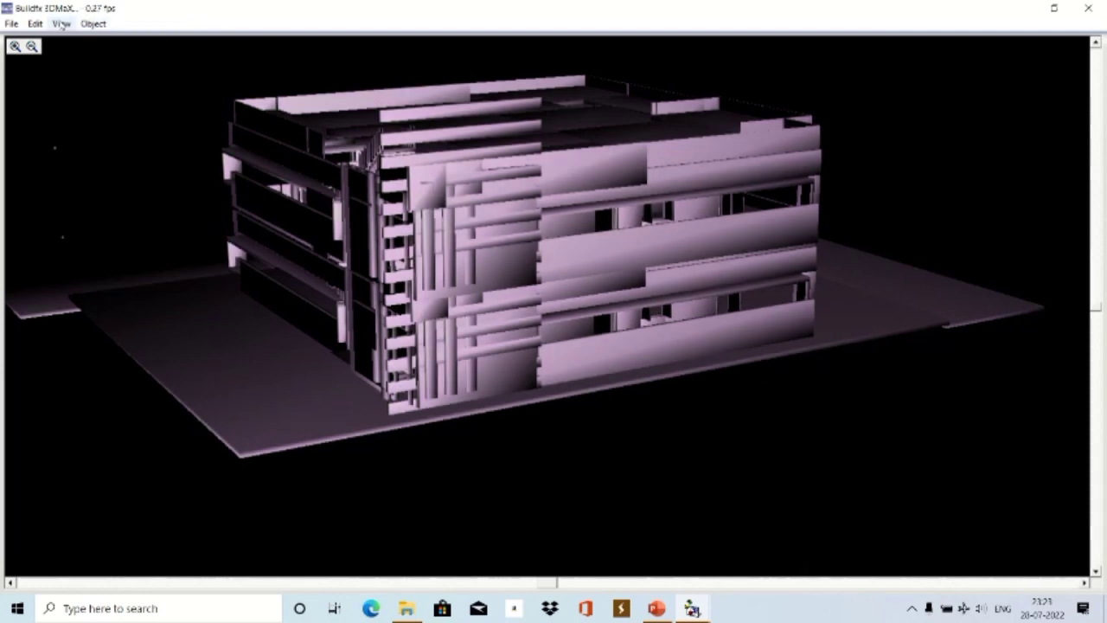
click(61, 24)
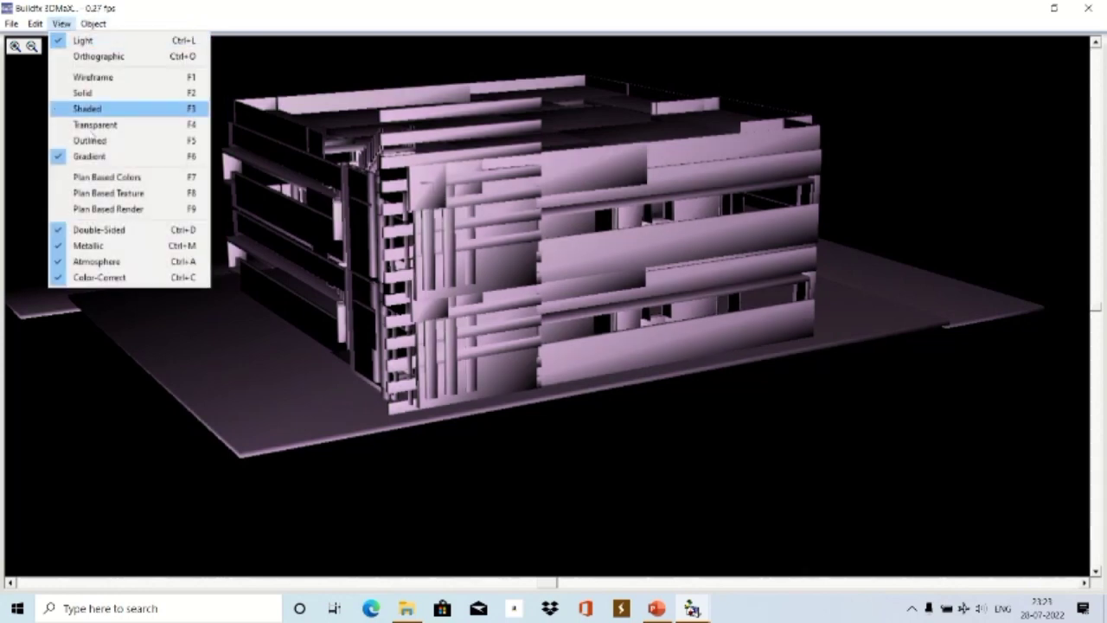
Show the building in Plan Based Colors (F7) and reopen the display modes list.
click(89, 184)
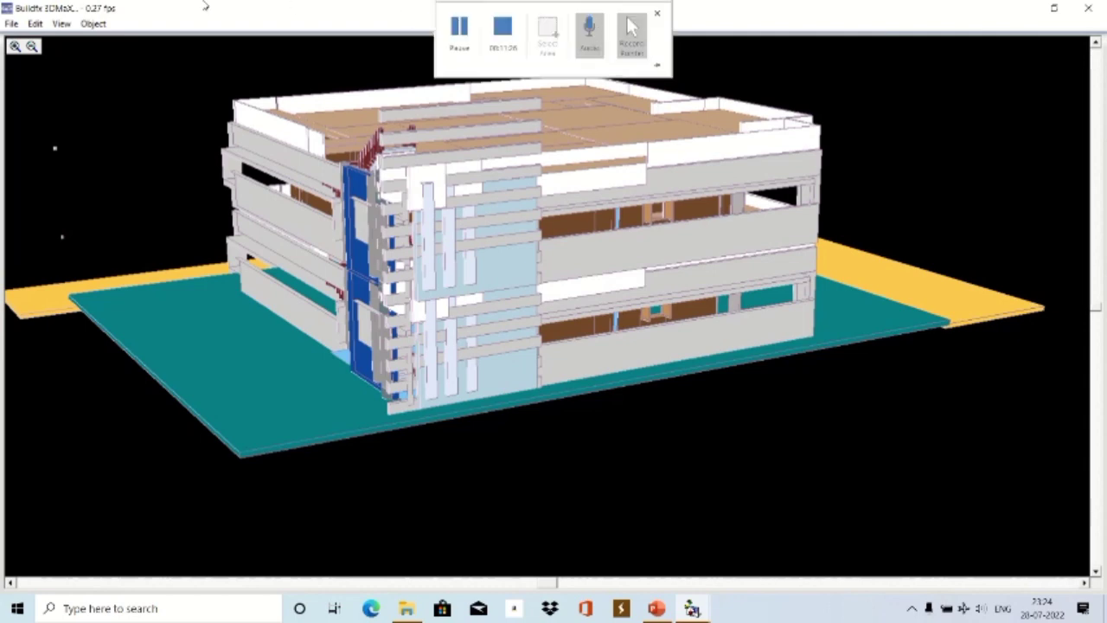
click(61, 24)
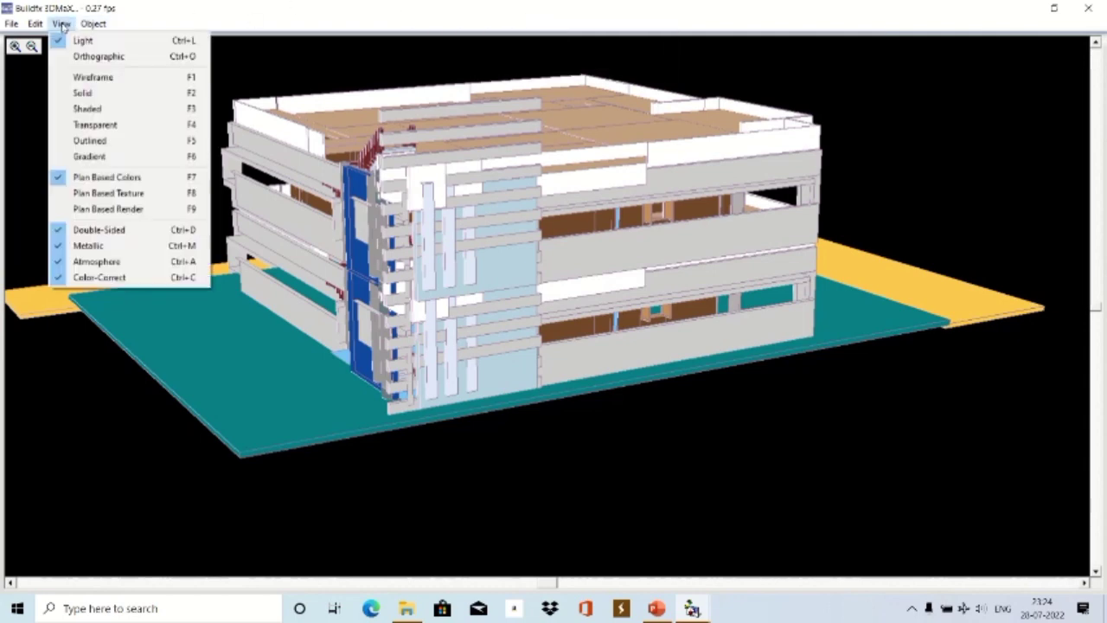
Render the house with Plan Based Texture: tiled facade walls, timber floors and textured teal ground.
click(62, 196)
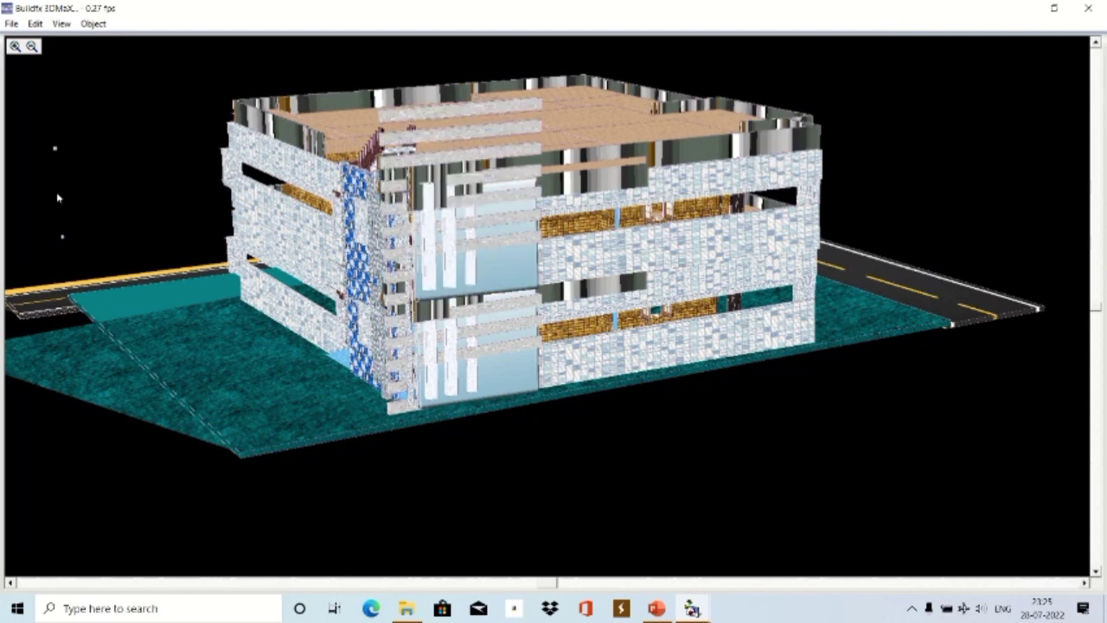
click(62, 24)
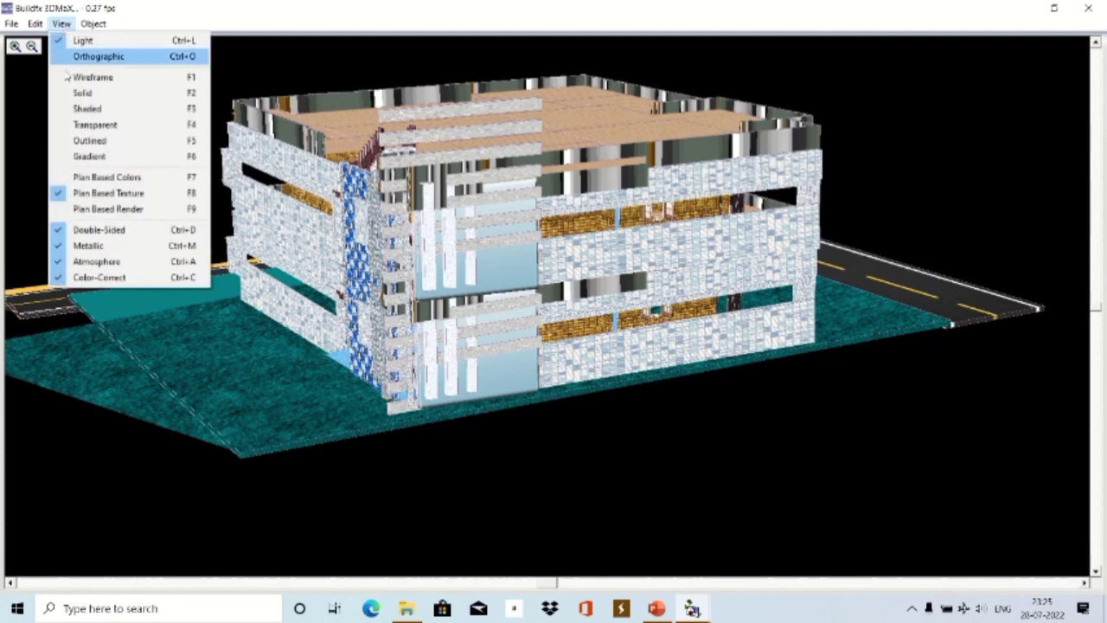
Restore Gradient shading, then tilt the view to look up from beneath and down on the roof.
click(88, 157)
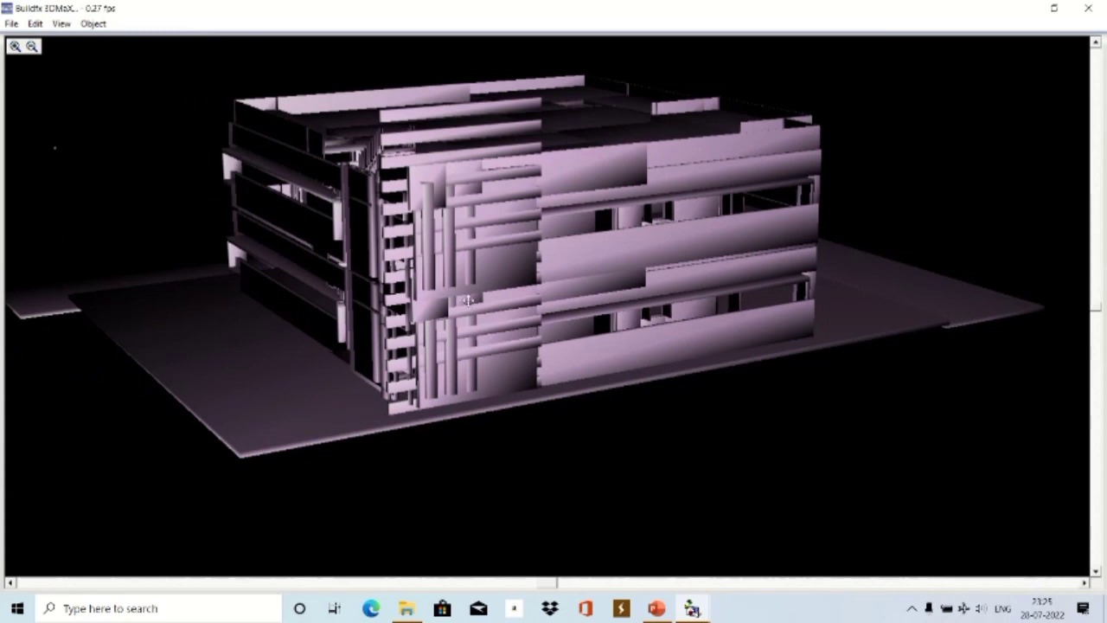
key(Up)
key(Up)
key(Up)
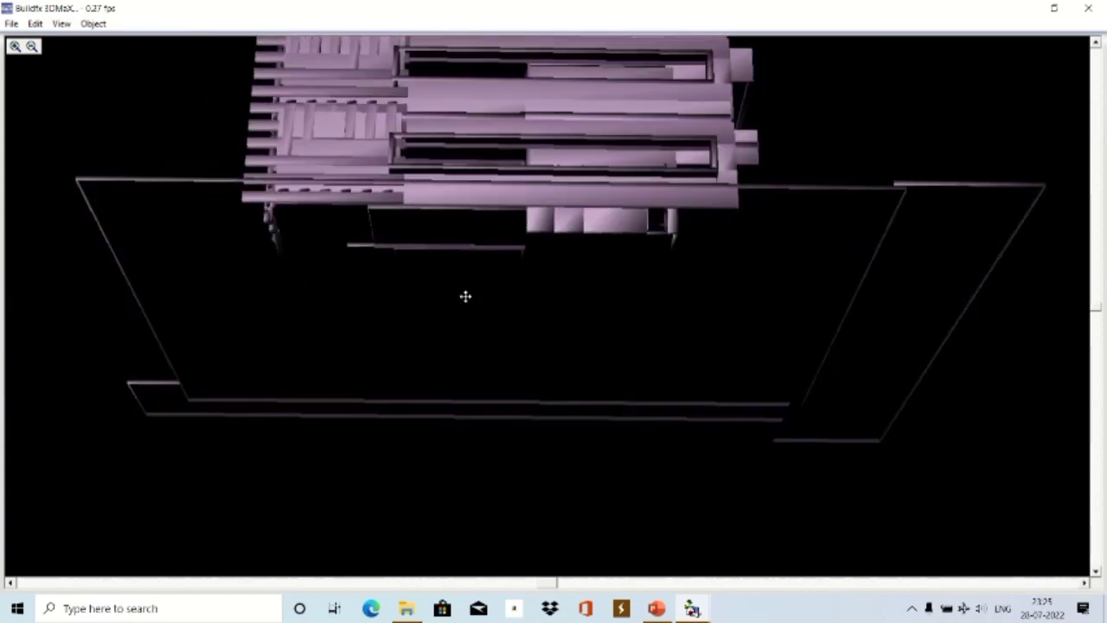
key(Down)
key(Down)
key(Down)
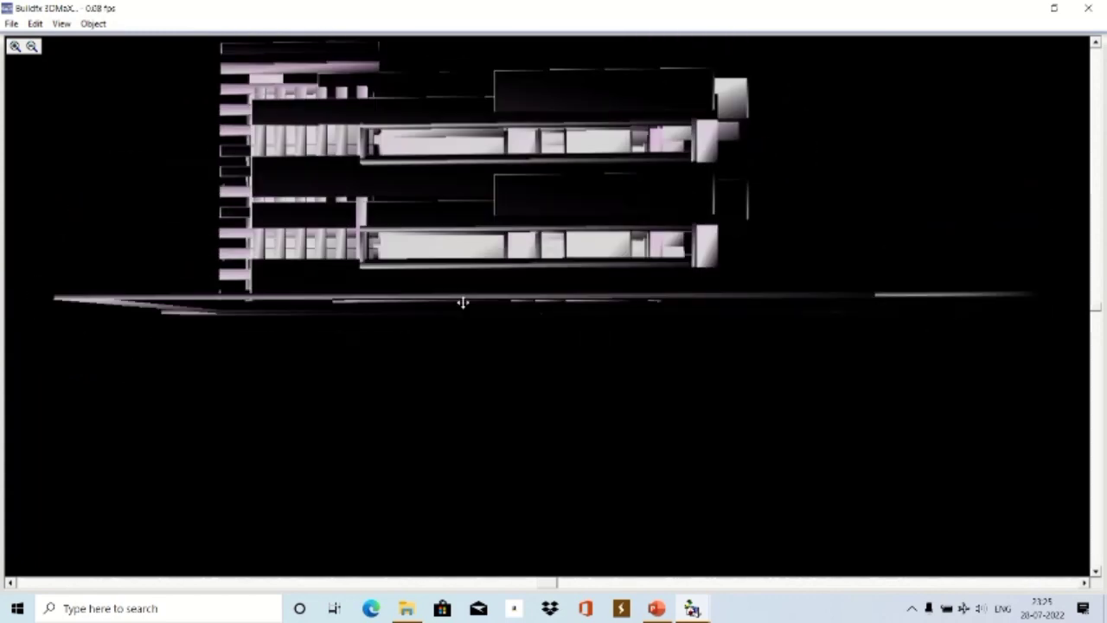
key(Down)
key(Down)
key(Down)
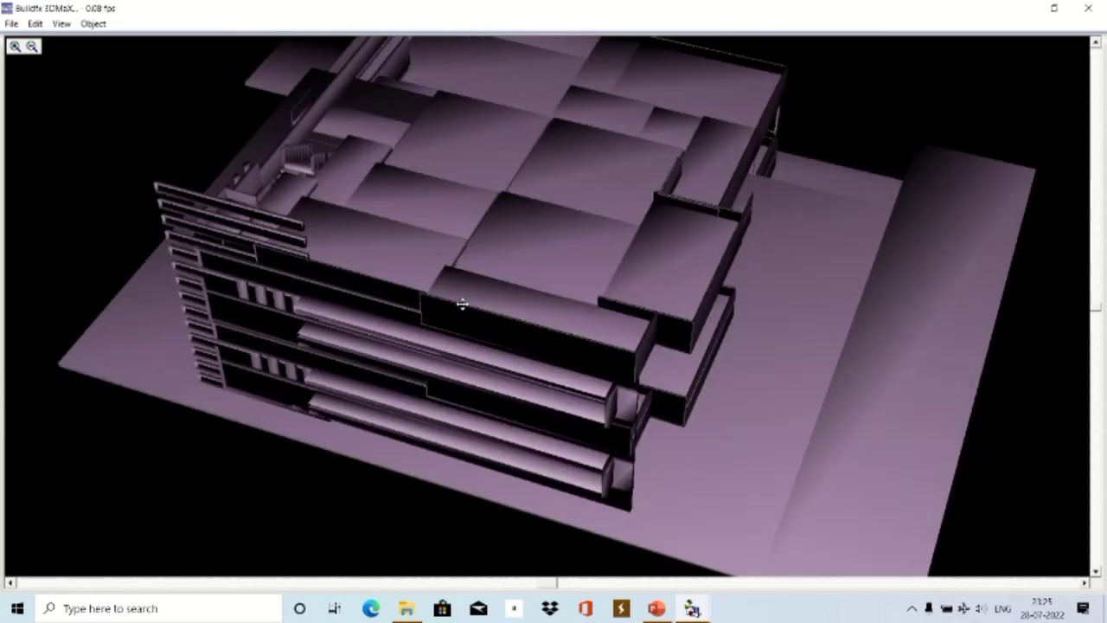
Lower the view to near eye level and turn the building to show its right face.
key(Up)
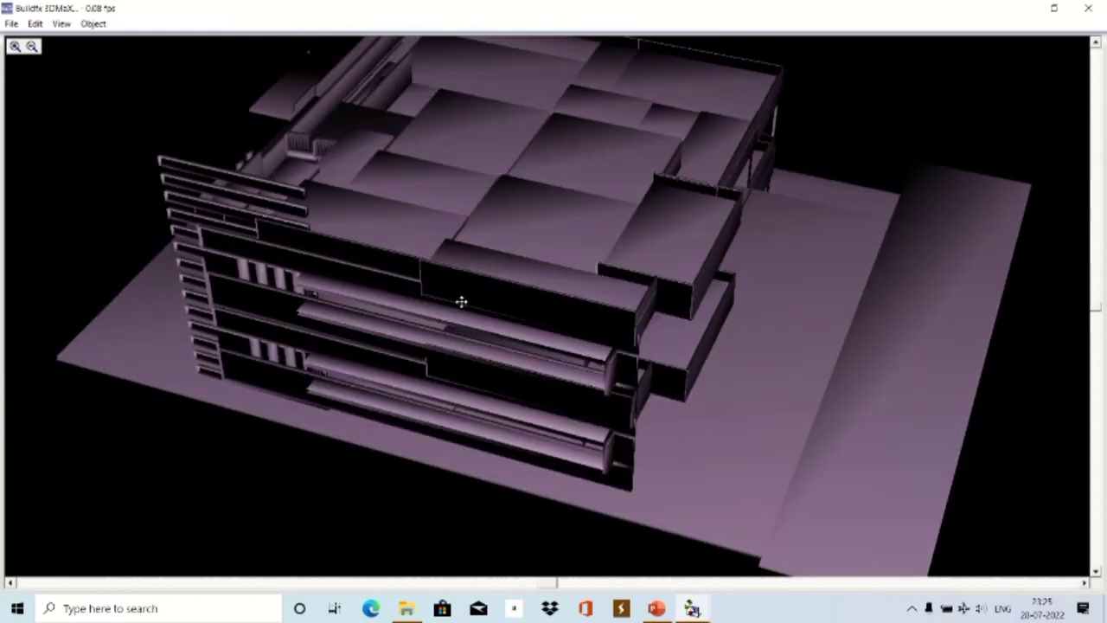
key(Up)
key(Up)
key(Up)
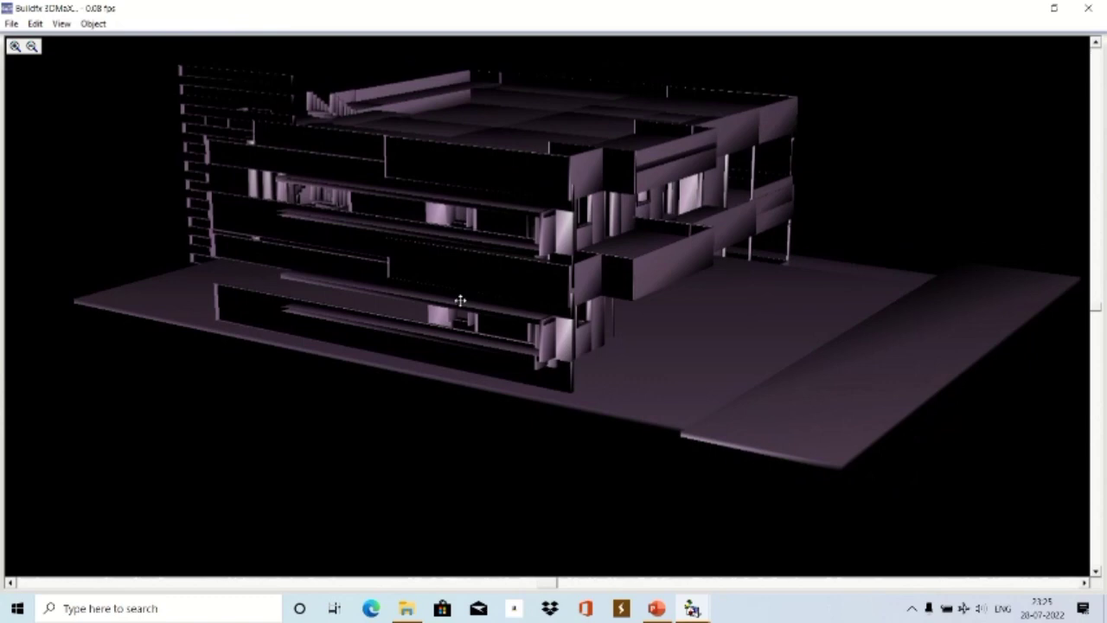
key(Left)
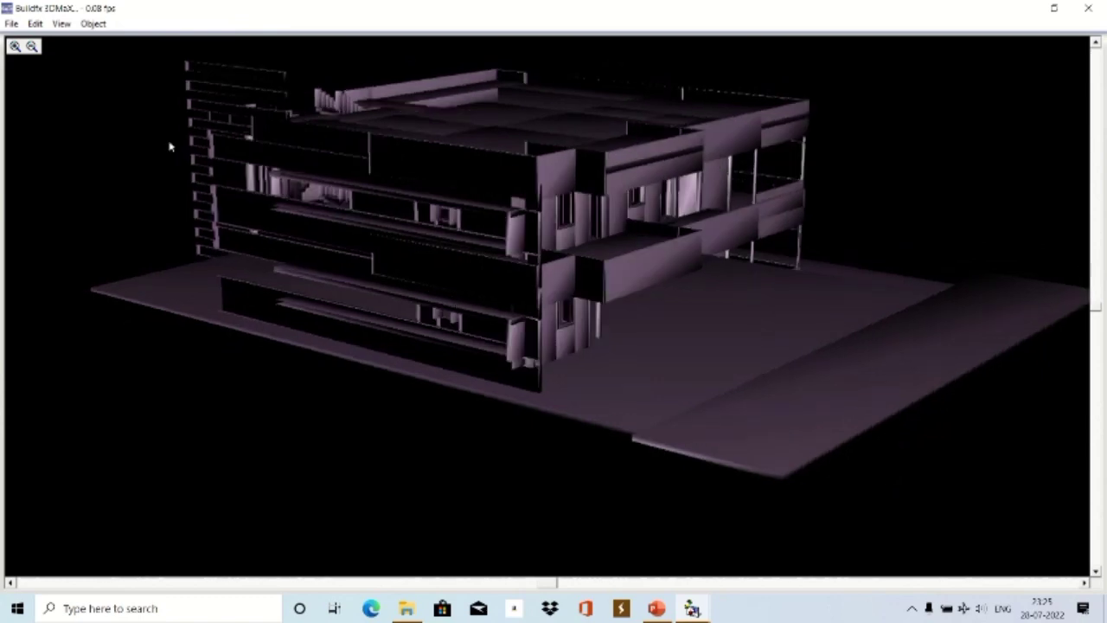
click(61, 23)
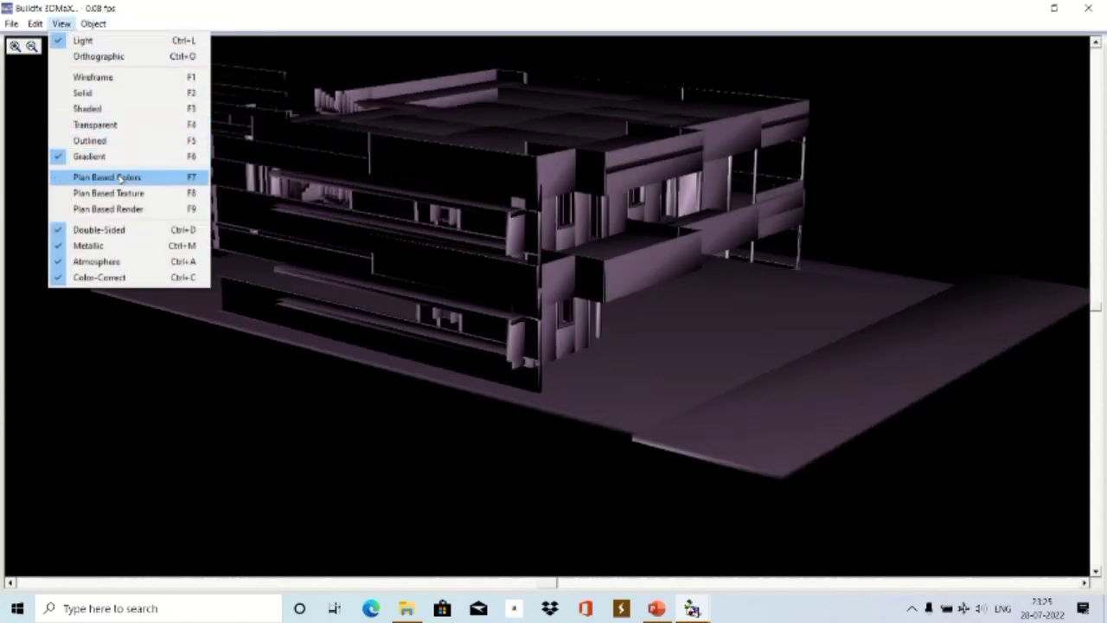
Redraw the house in Plan Based Colors: teal ground, brown walls, white panels and yellow road.
click(106, 161)
click(67, 24)
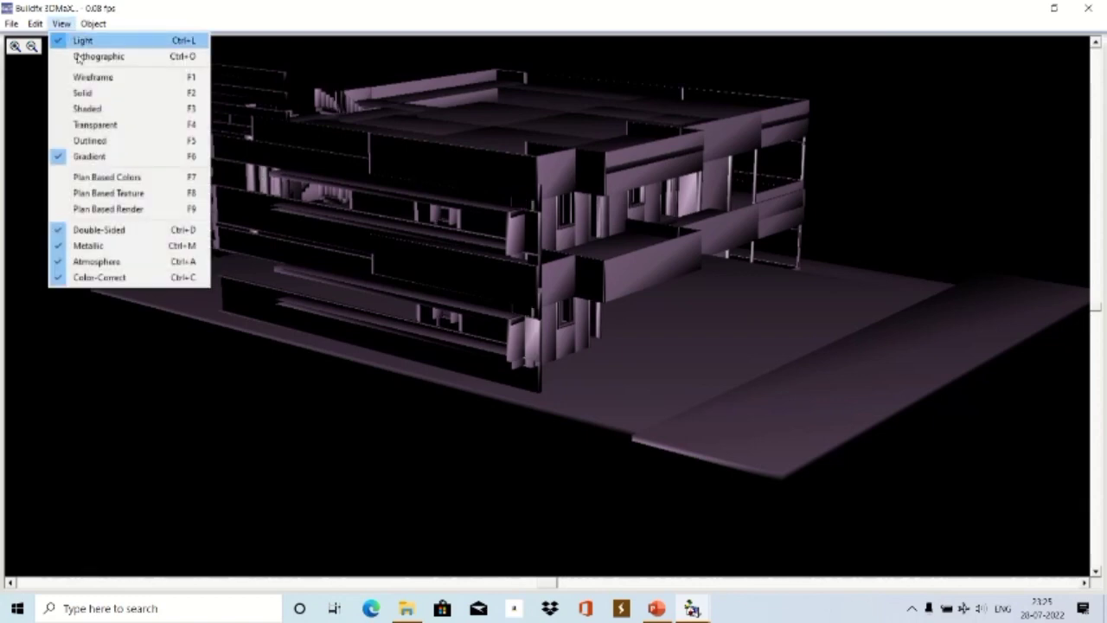
click(100, 180)
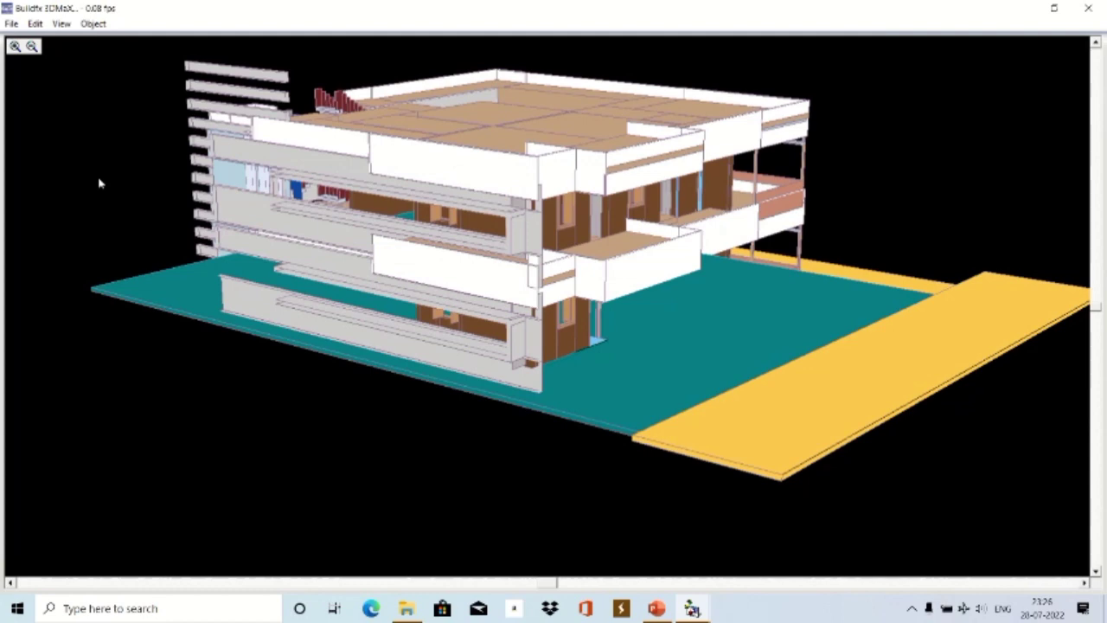
Return the house to Gradient shading, now drawn in dark mauve.
click(61, 24)
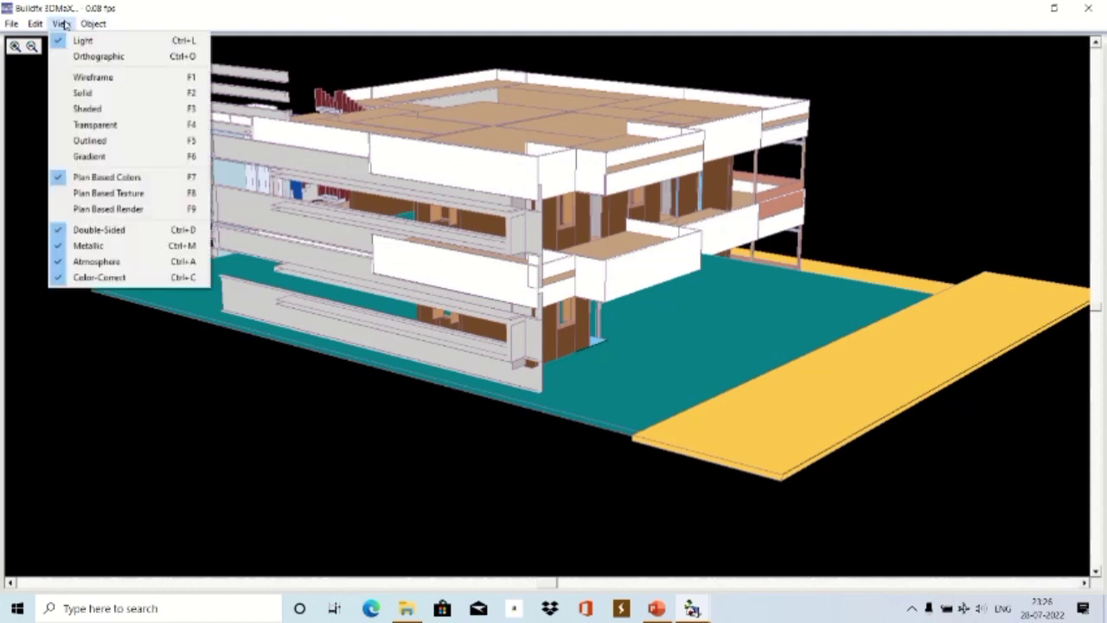
click(78, 158)
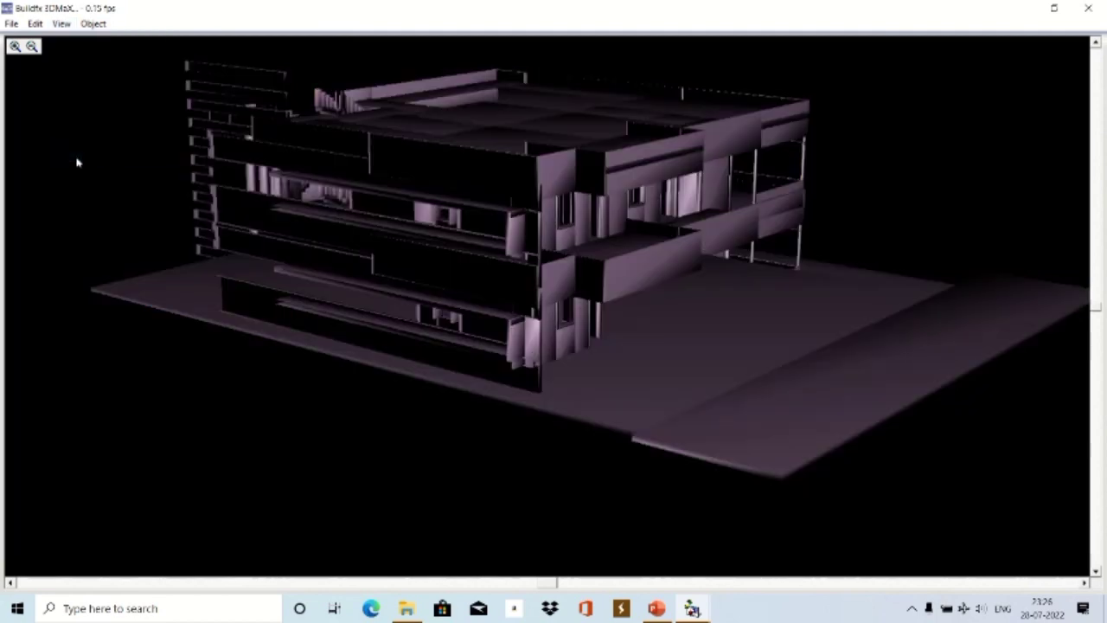
click(62, 23)
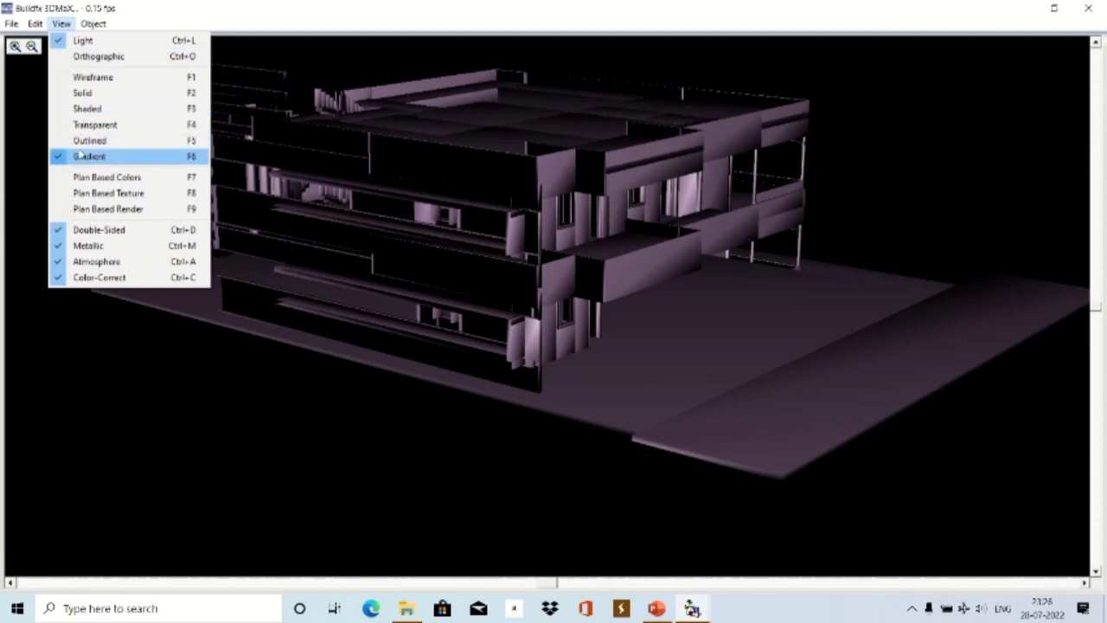
Turn off the Color-Correct, Atmosphere and Metallic lighting effects.
click(82, 277)
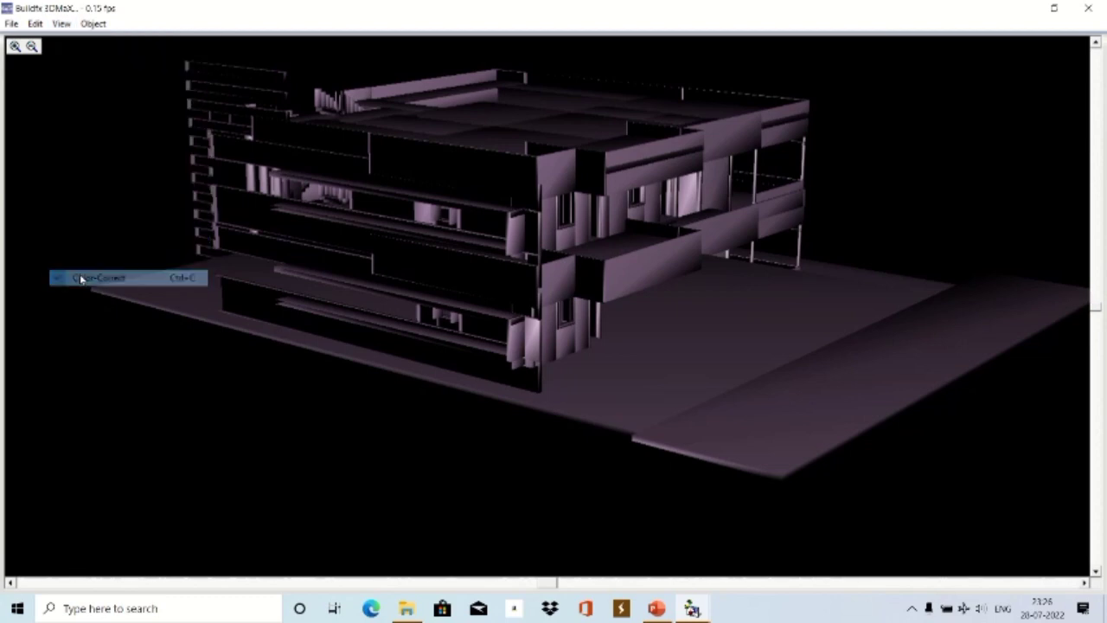
click(62, 24)
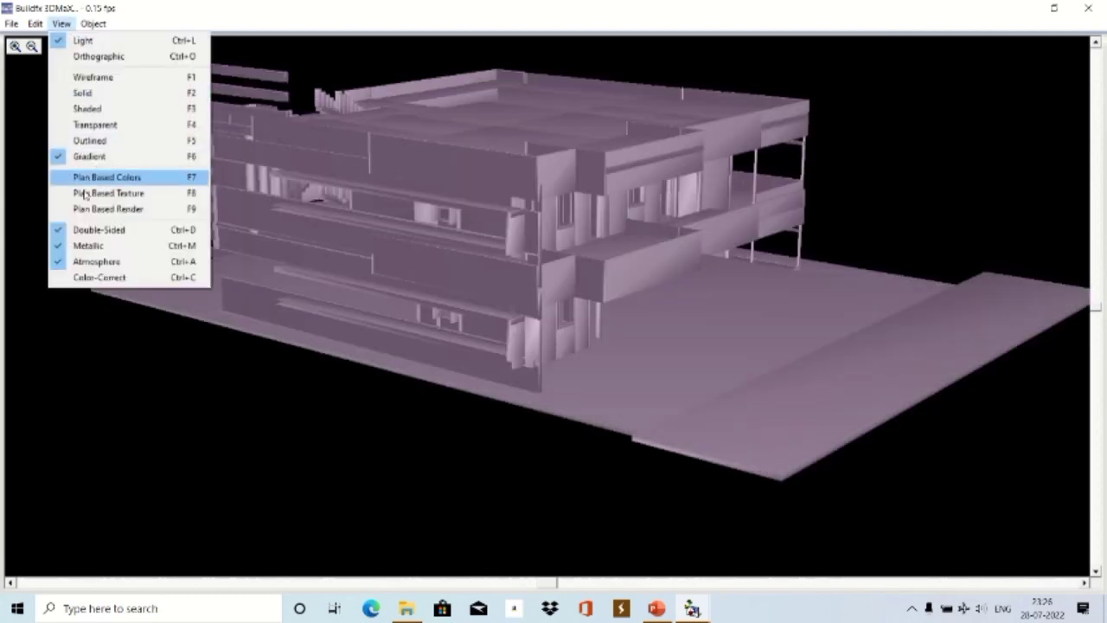
click(95, 262)
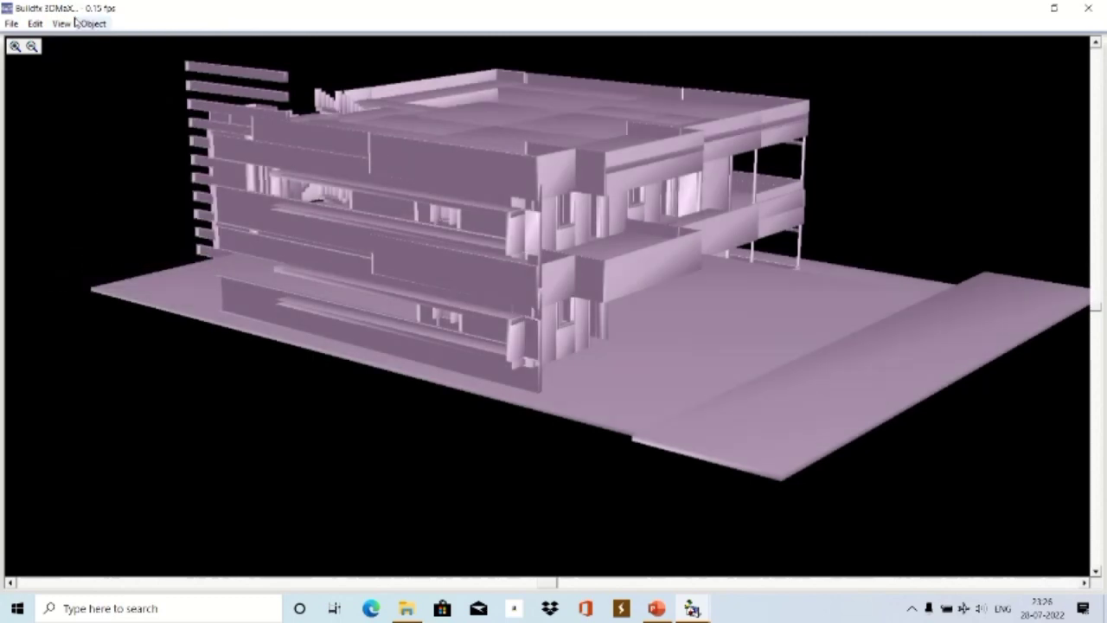
click(61, 23)
click(101, 249)
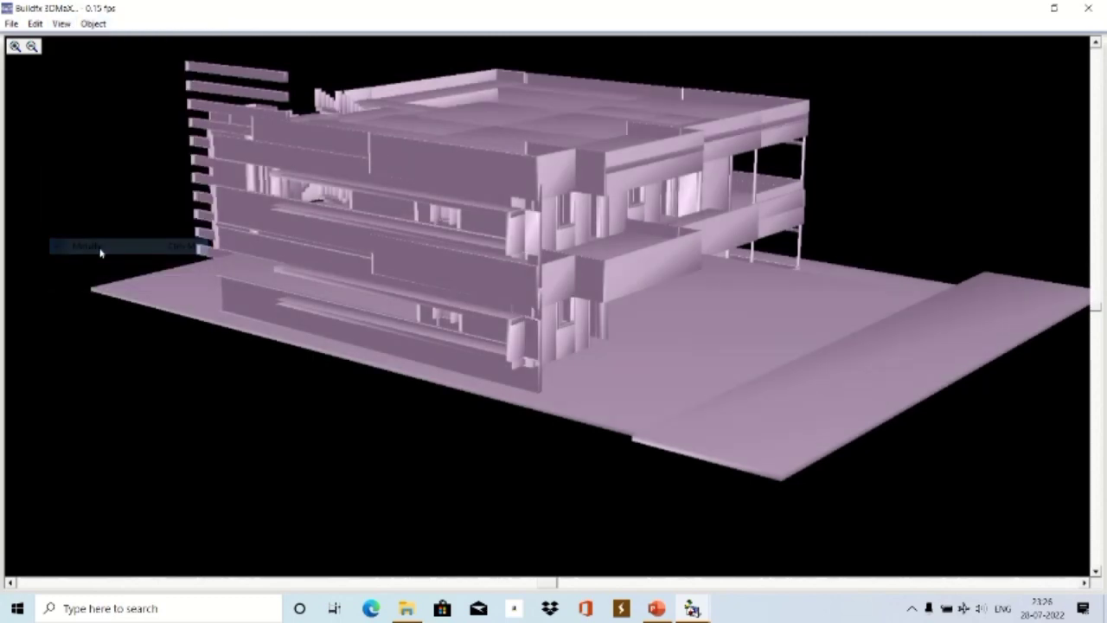
Toggle one more View lighting option and reapply Gradient for plain light-pink shading.
click(62, 24)
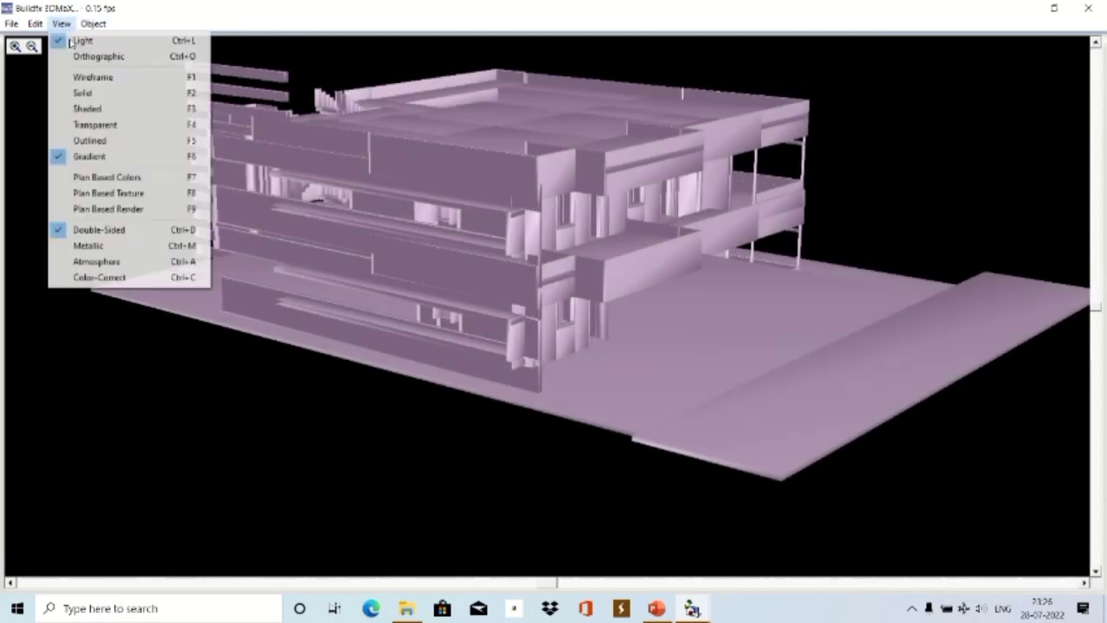
click(77, 230)
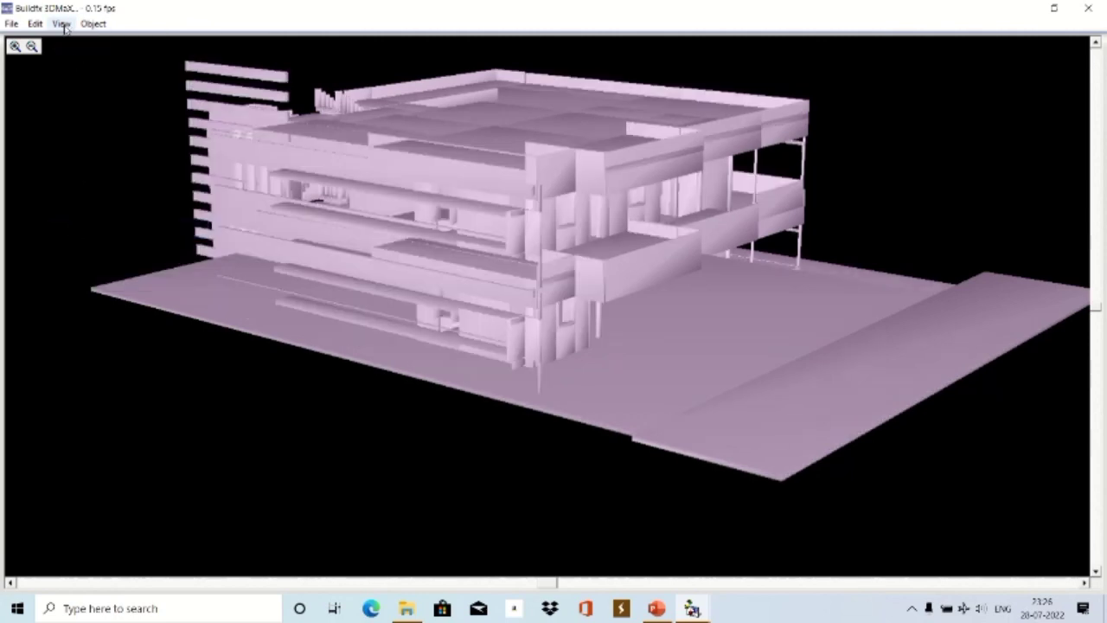
click(61, 24)
click(74, 159)
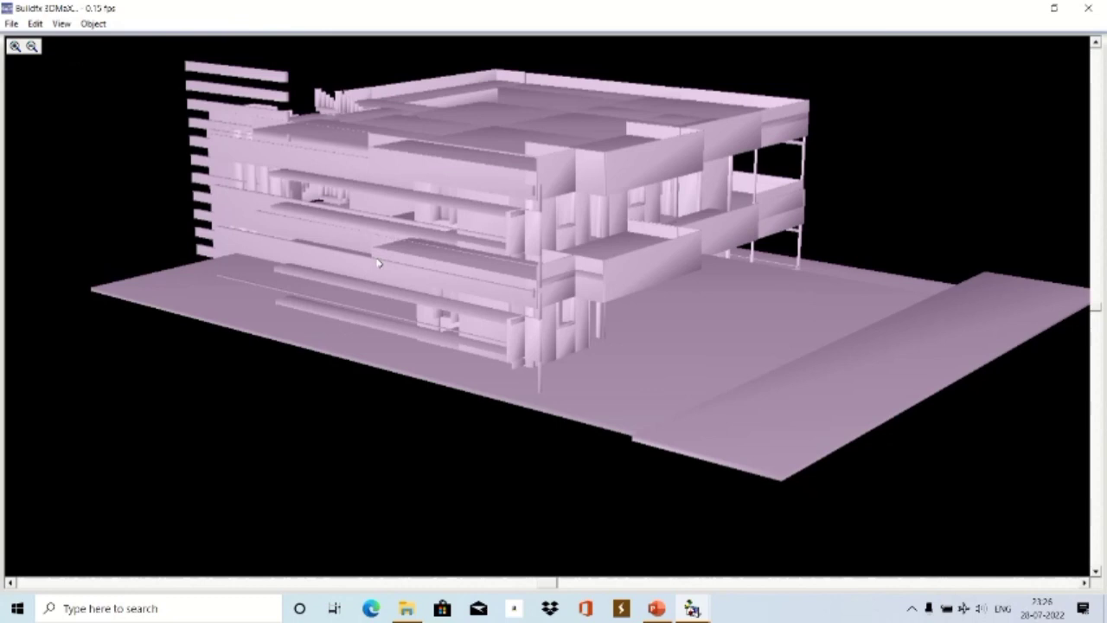
Zoom and orbit the view to bring the gradient-shaded house closer and re-frame it.
drag(378, 263, 379, 258)
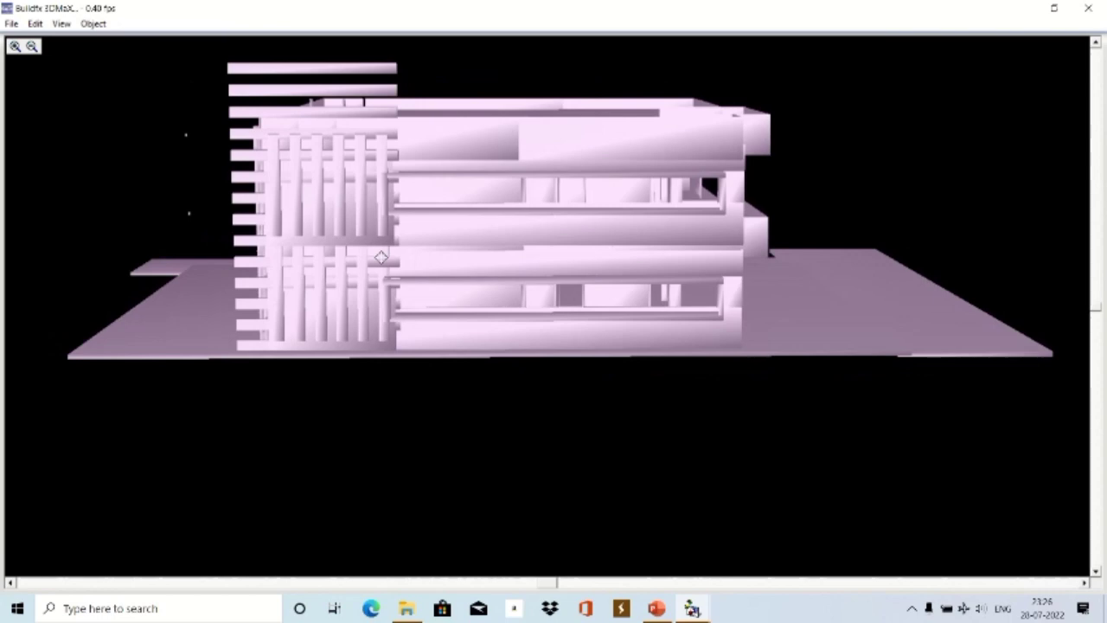
drag(1098, 315, 1097, 290)
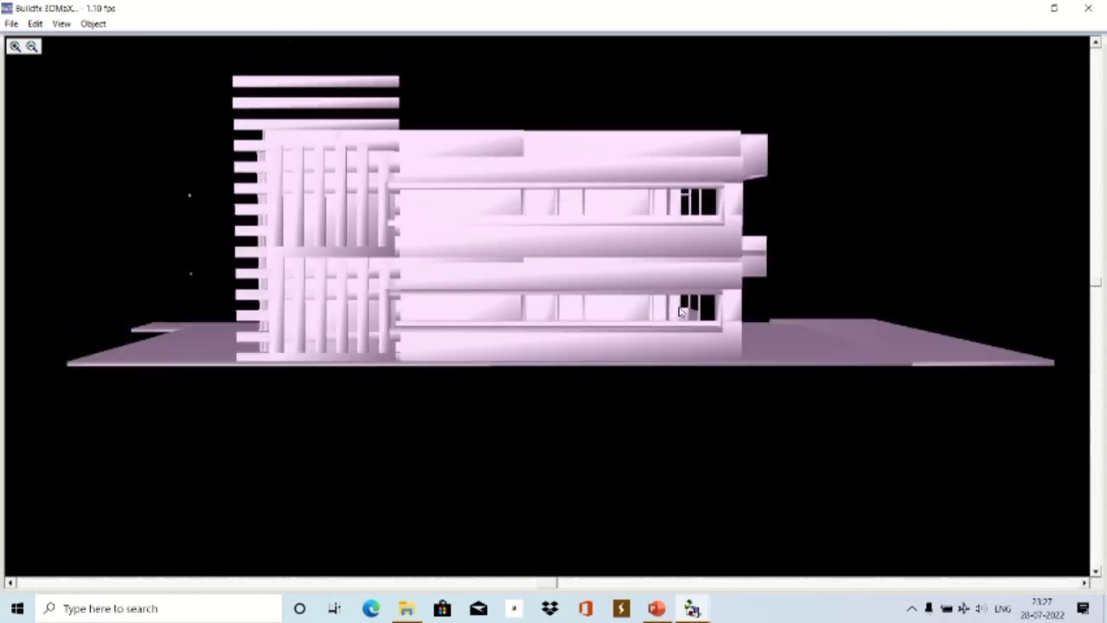
drag(1094, 288, 1094, 265)
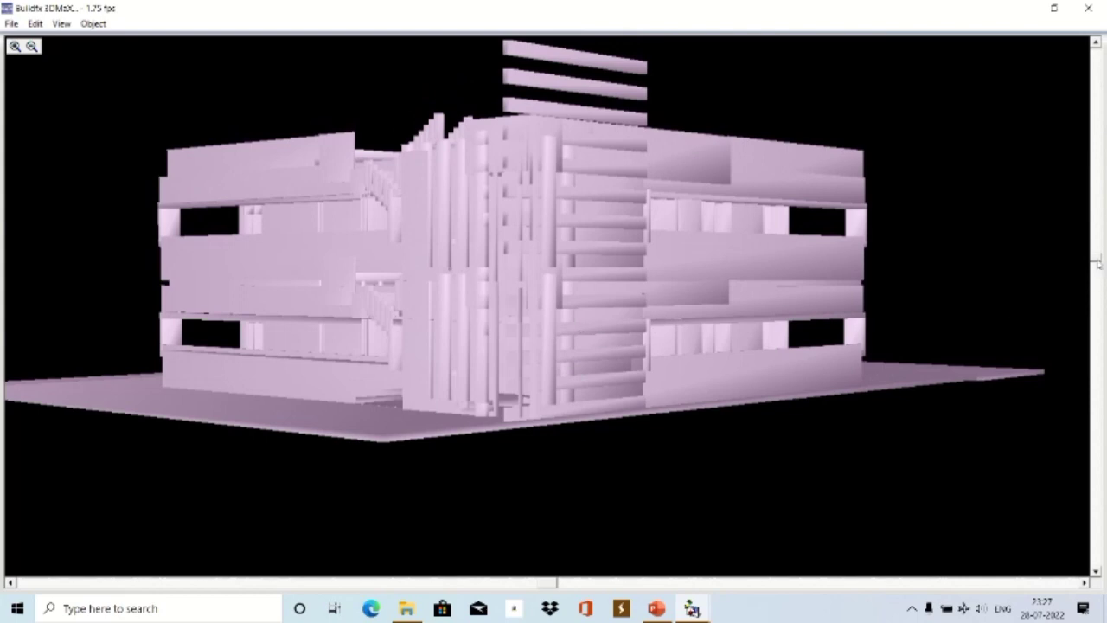
scroll(1097, 262, up, 3)
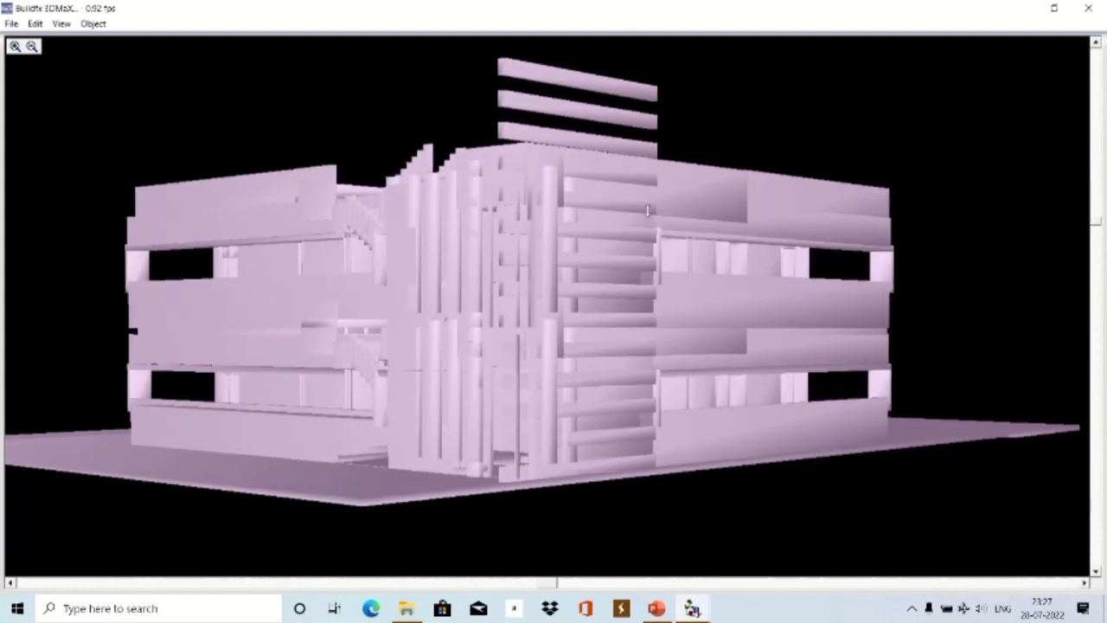
drag(676, 256, 635, 192)
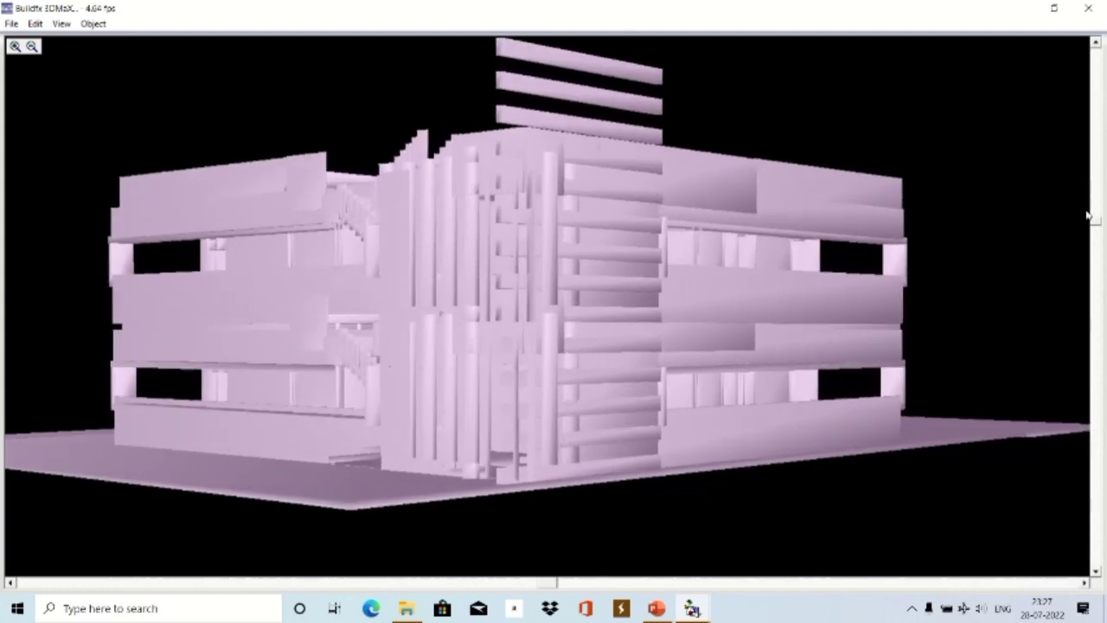
drag(1096, 225, 1097, 213)
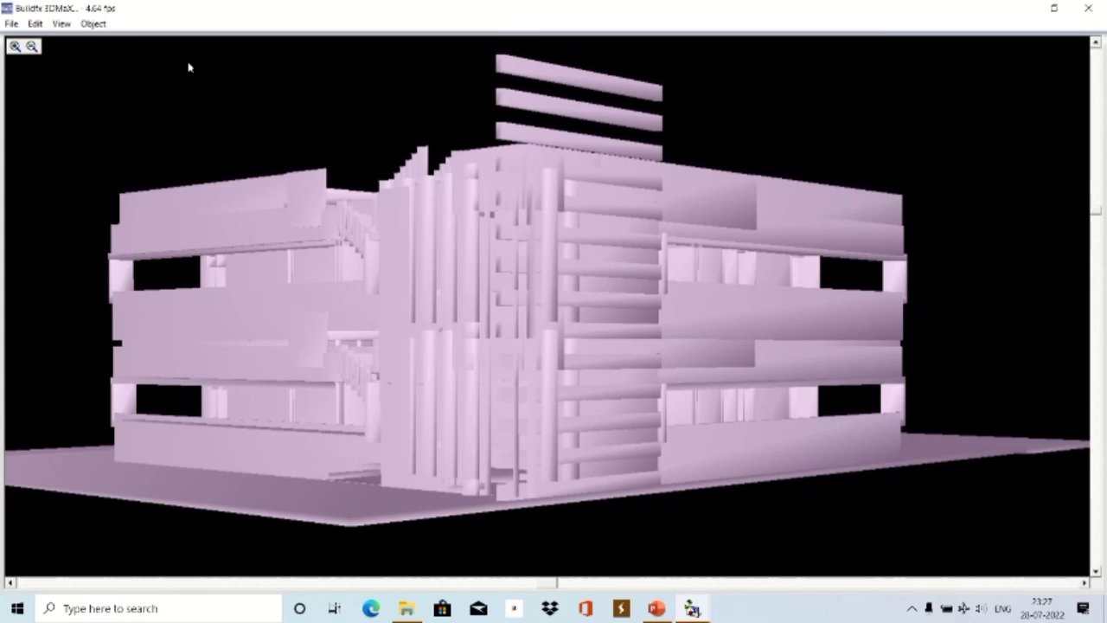
Turn on the Double-Sided, Metallic and Atmosphere lighting options.
click(62, 25)
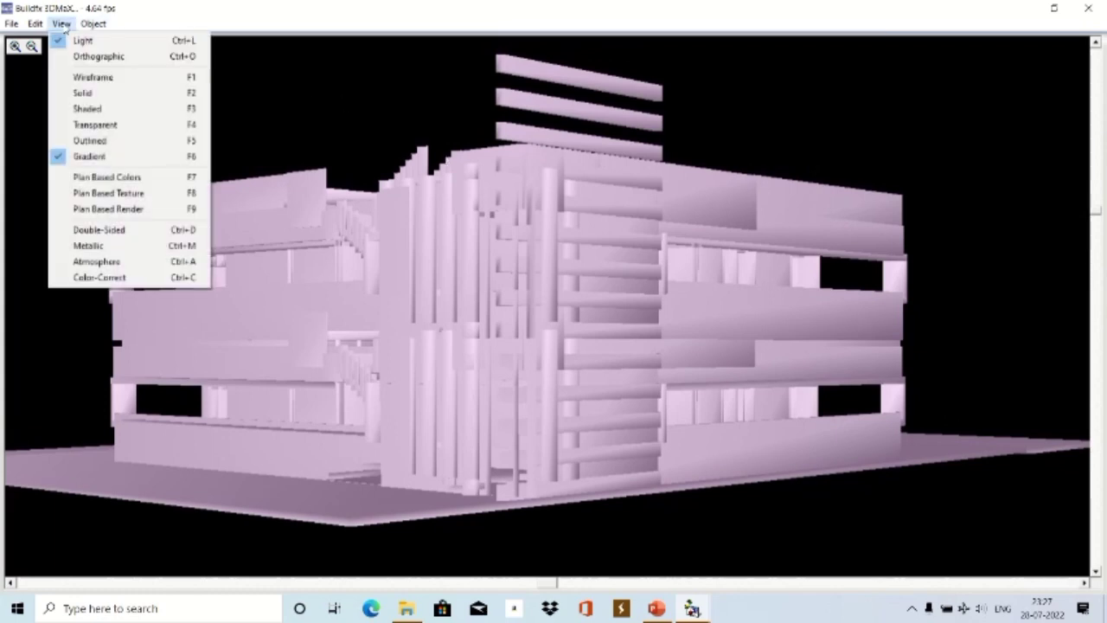
click(93, 230)
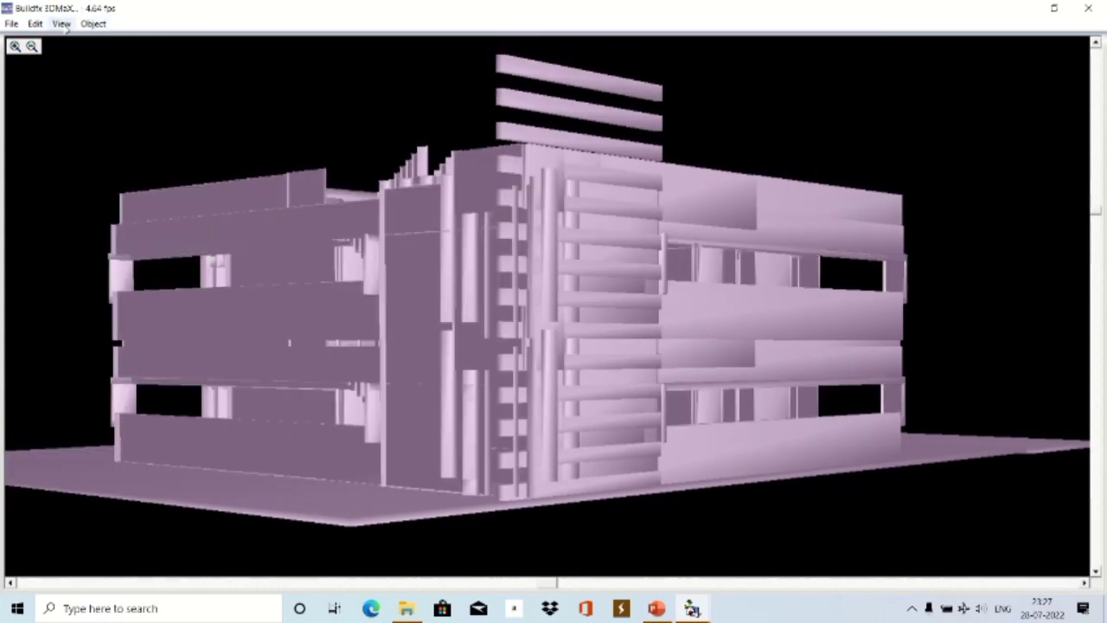
click(62, 25)
click(81, 241)
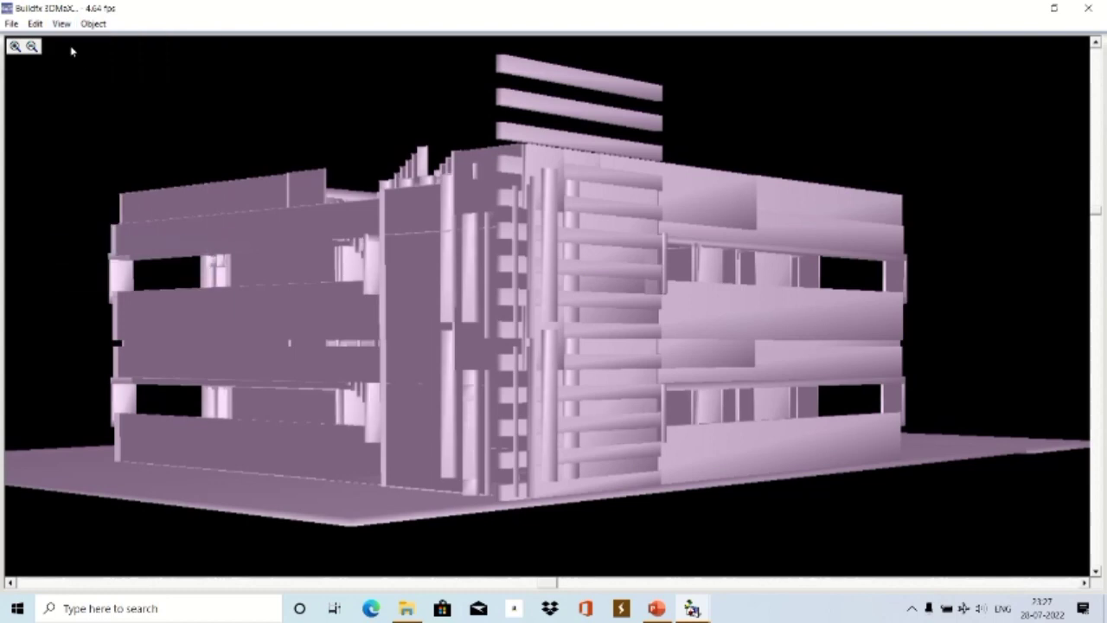
click(61, 24)
click(70, 261)
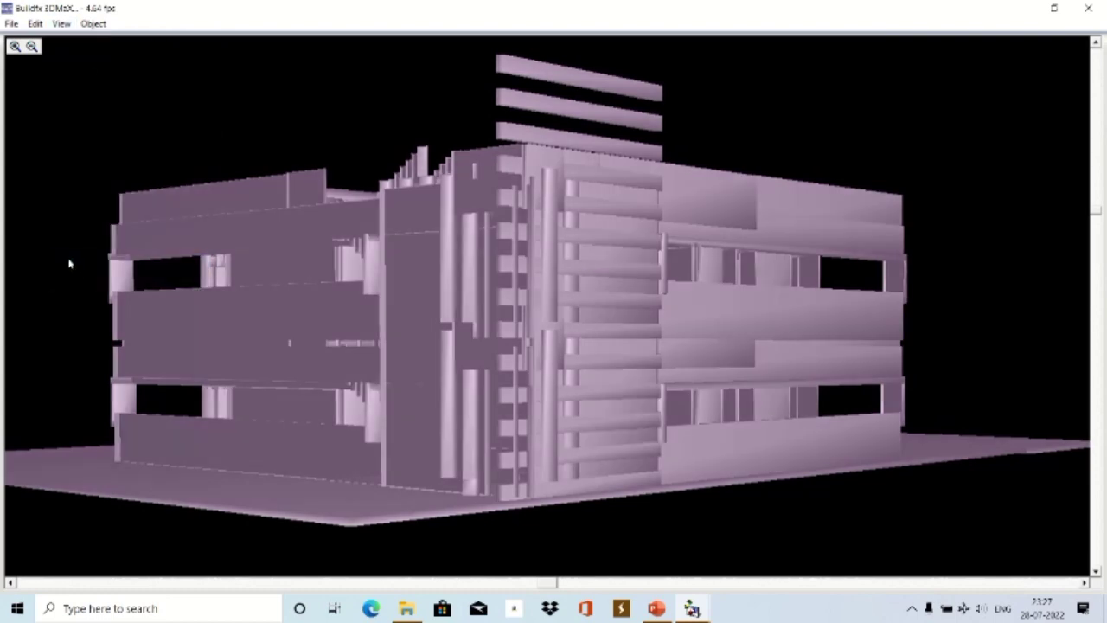
Turn Color-Correct back on and reapply Gradient for a darker, glossy render.
click(61, 24)
click(85, 279)
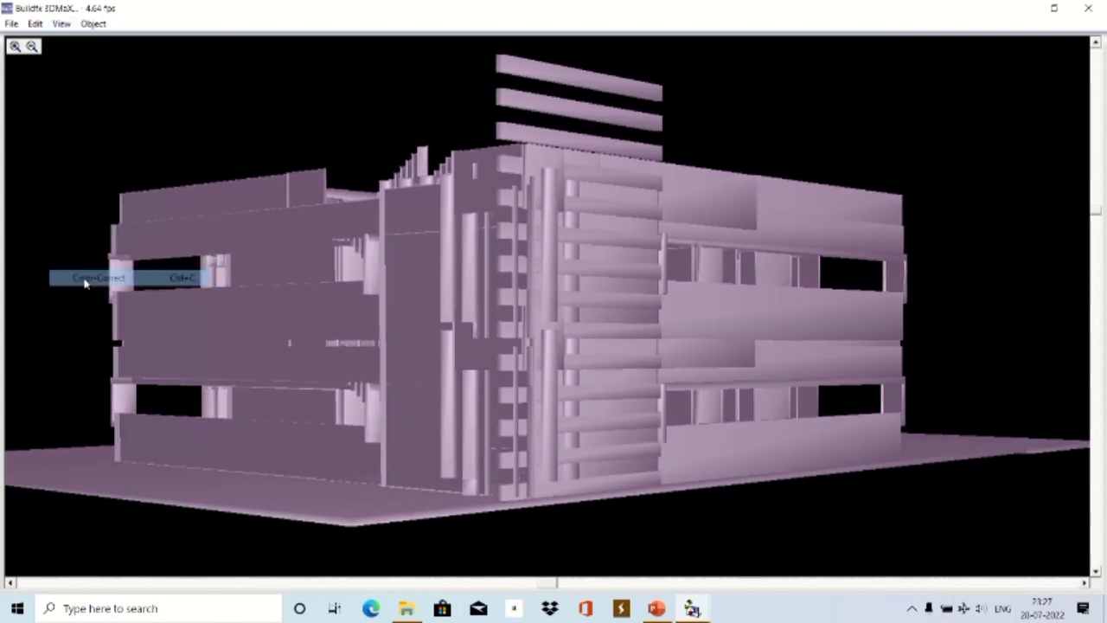
click(60, 24)
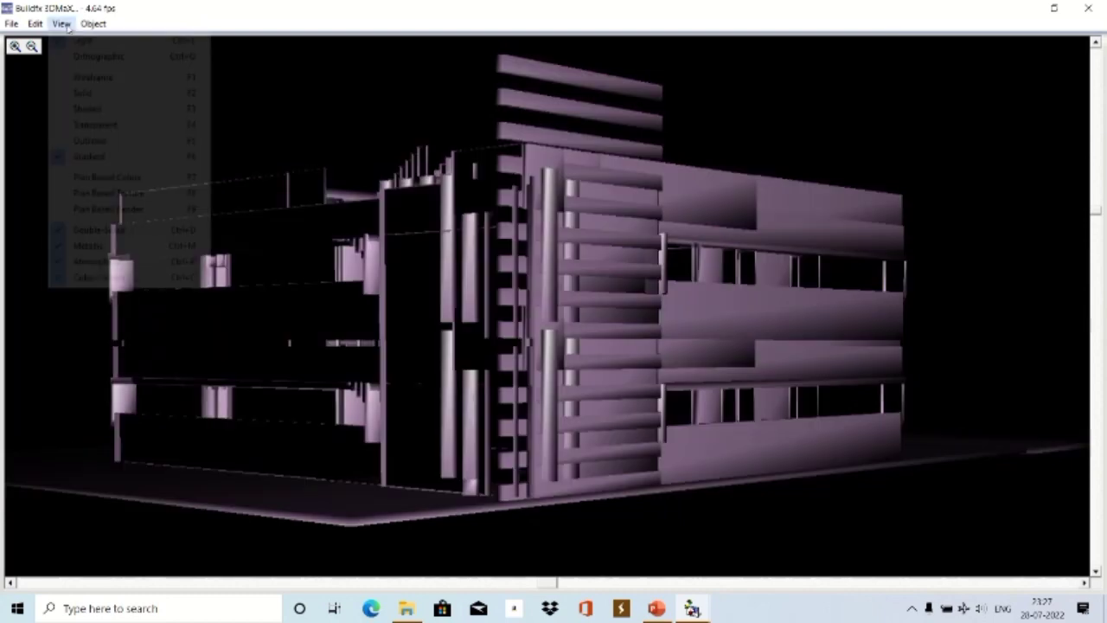
click(73, 159)
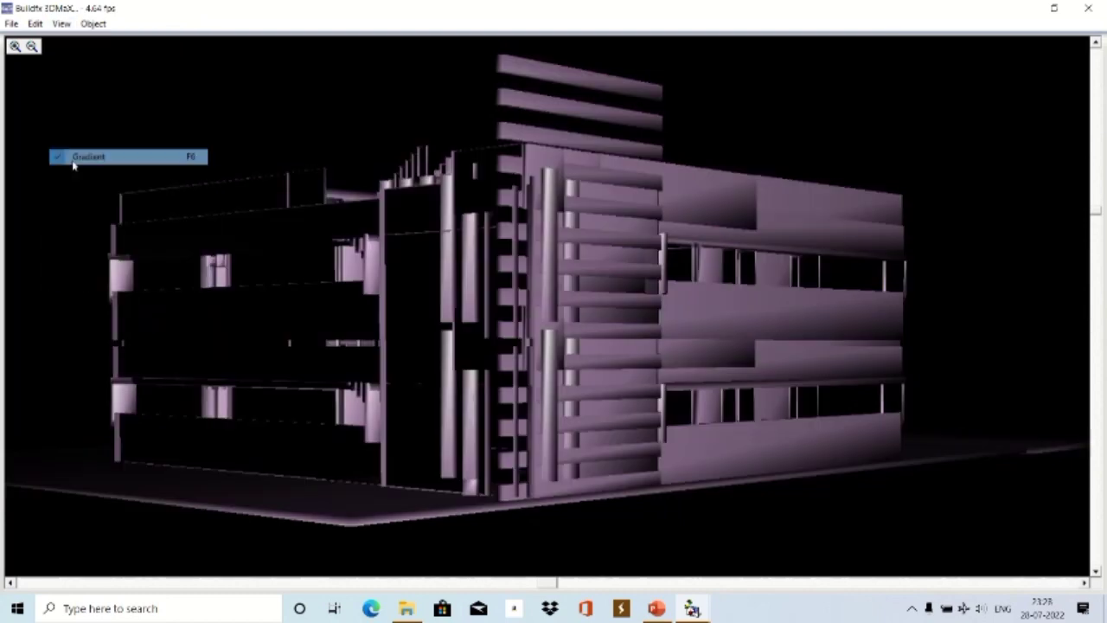
click(70, 26)
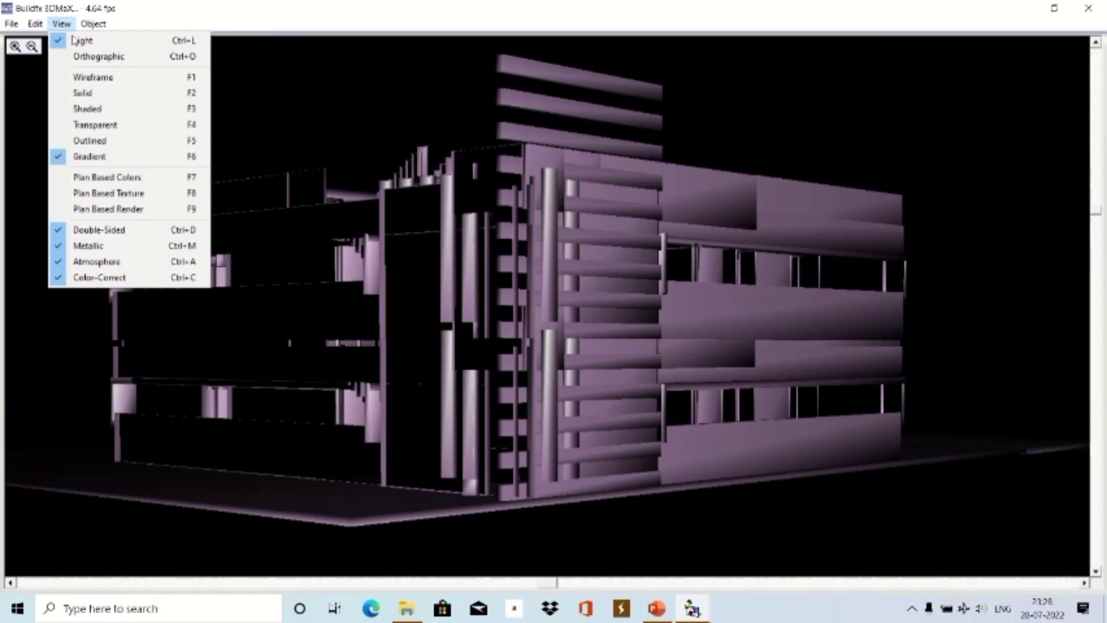
Render the house in Plan Based Colors with grey walls, a blue stair core and teal ground.
click(88, 178)
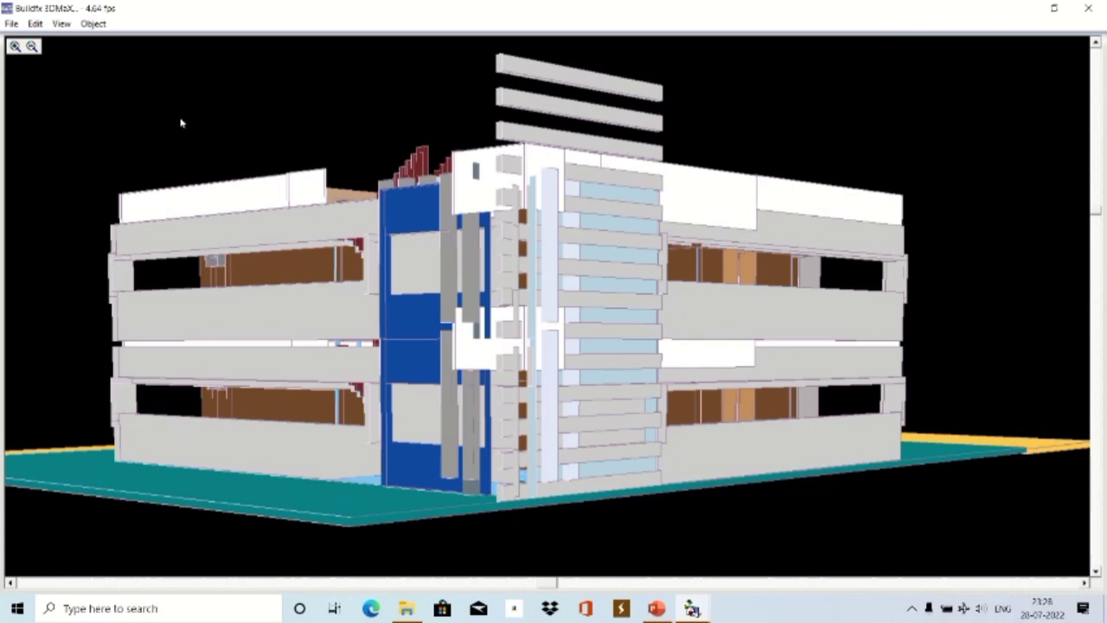
click(61, 24)
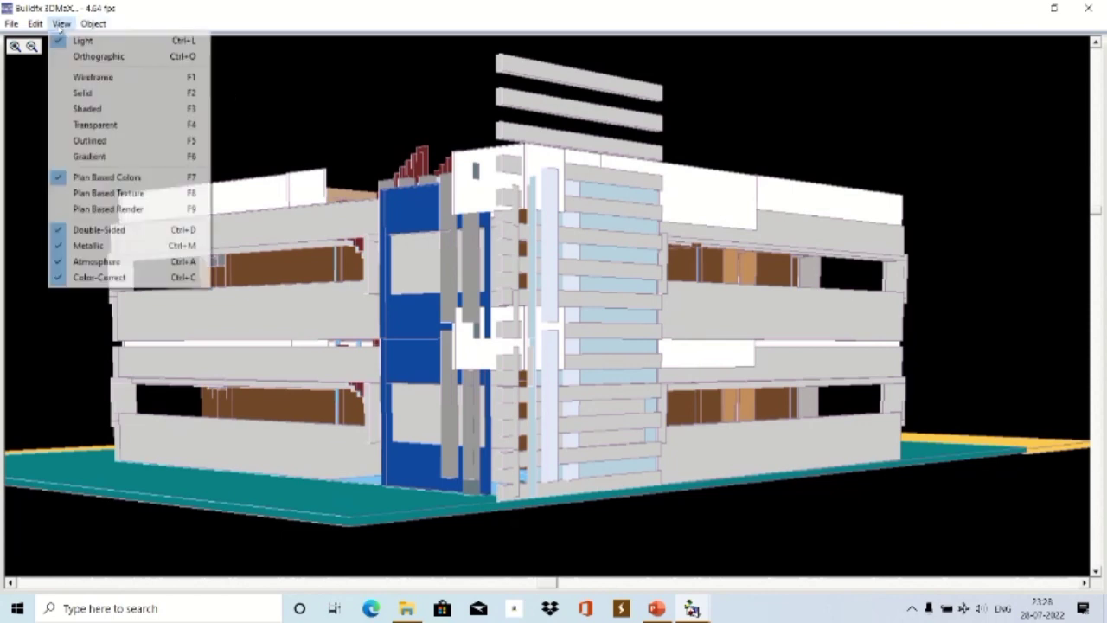
Apply Plan Based Texture so walls show tiles and the stair tower blue chequers.
click(95, 201)
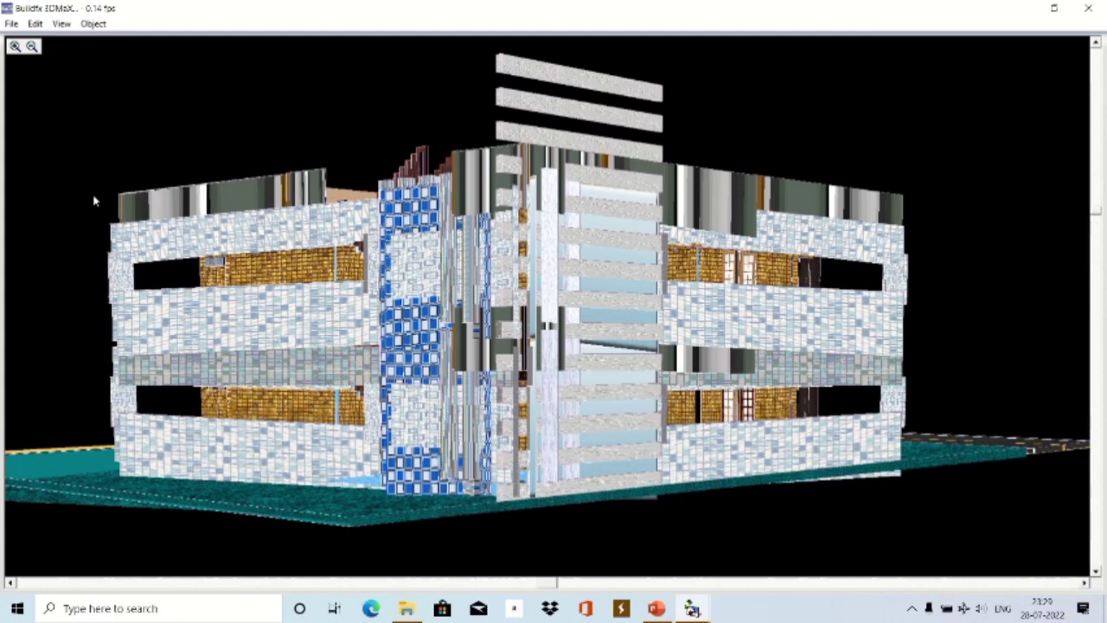
Switch the house back to lilac Gradient shading, dropping plan-based colours and textures.
click(61, 23)
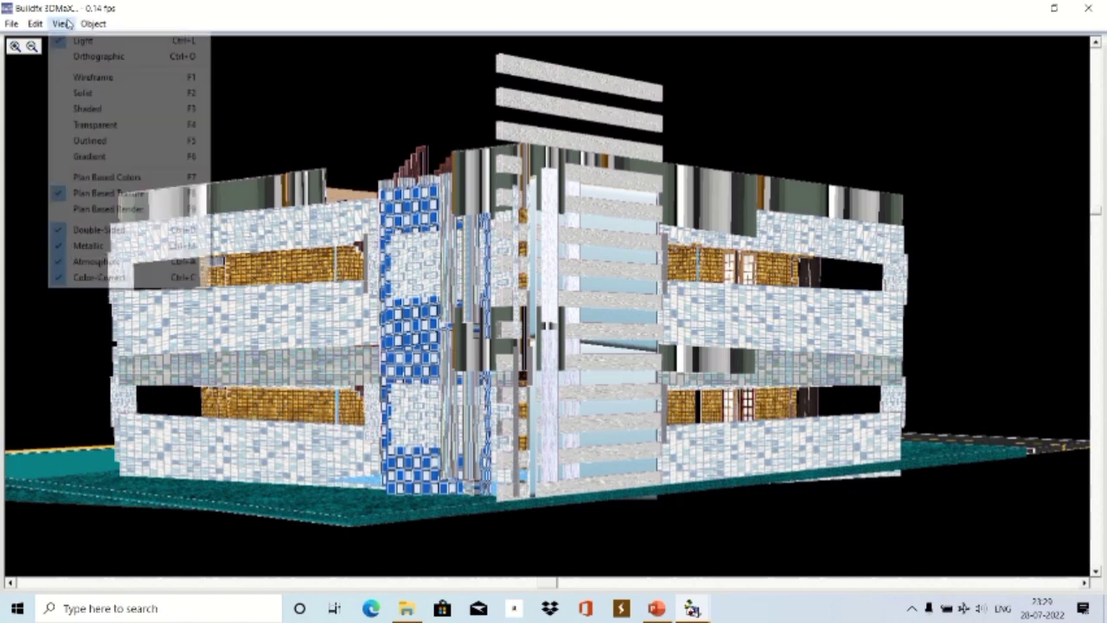
click(74, 156)
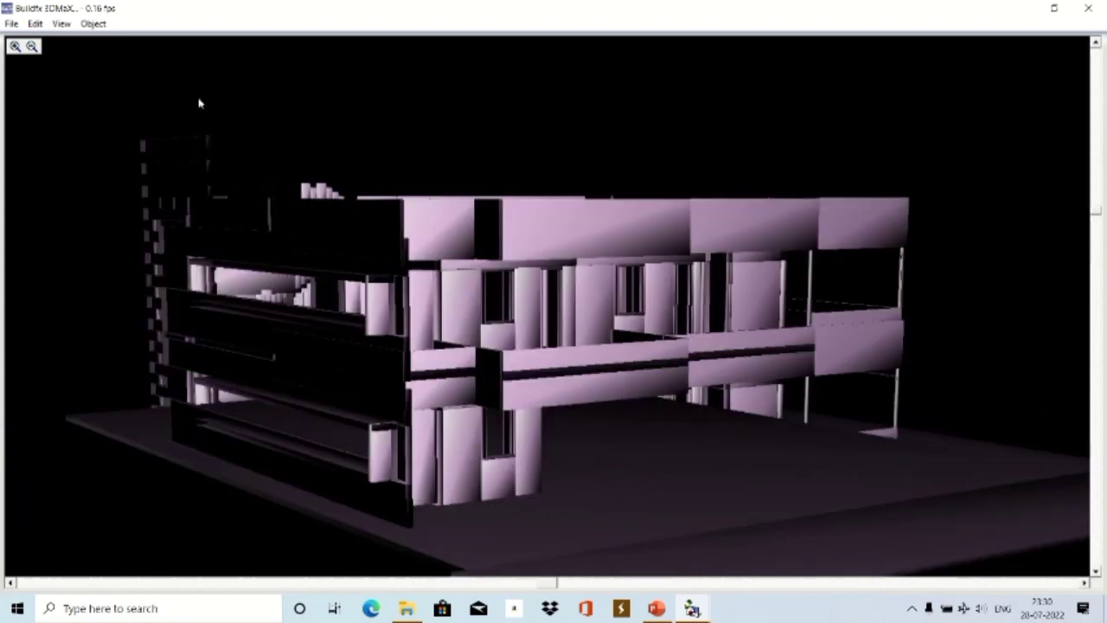
click(61, 25)
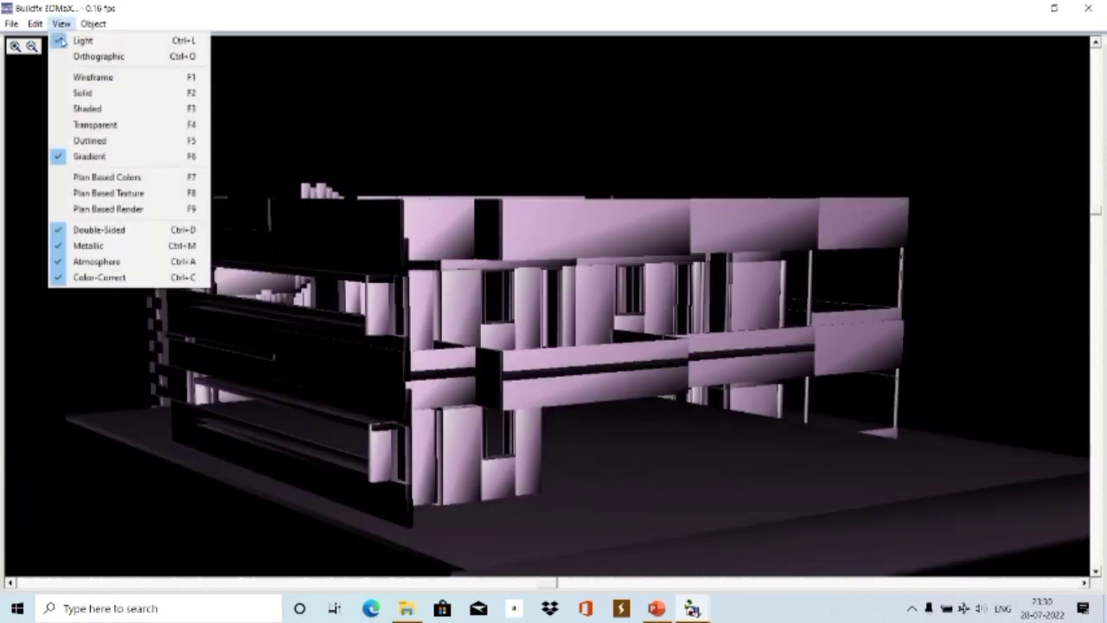
click(87, 177)
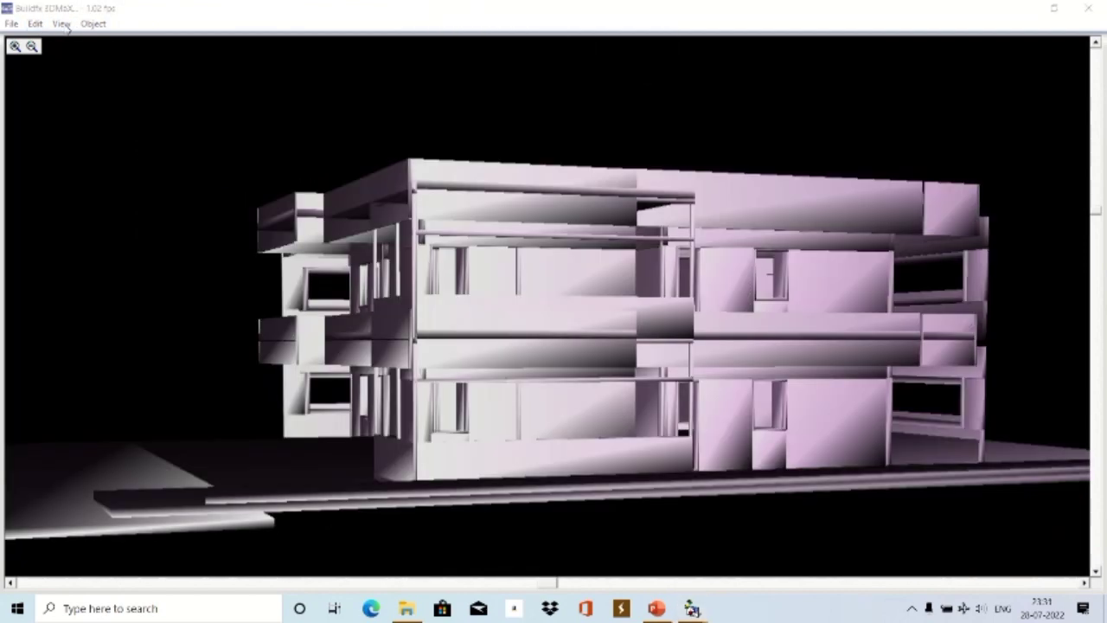
Switch the view to Plan Based Colors, giving brown walls, white slabs, teal and yellow ground.
click(62, 24)
click(78, 182)
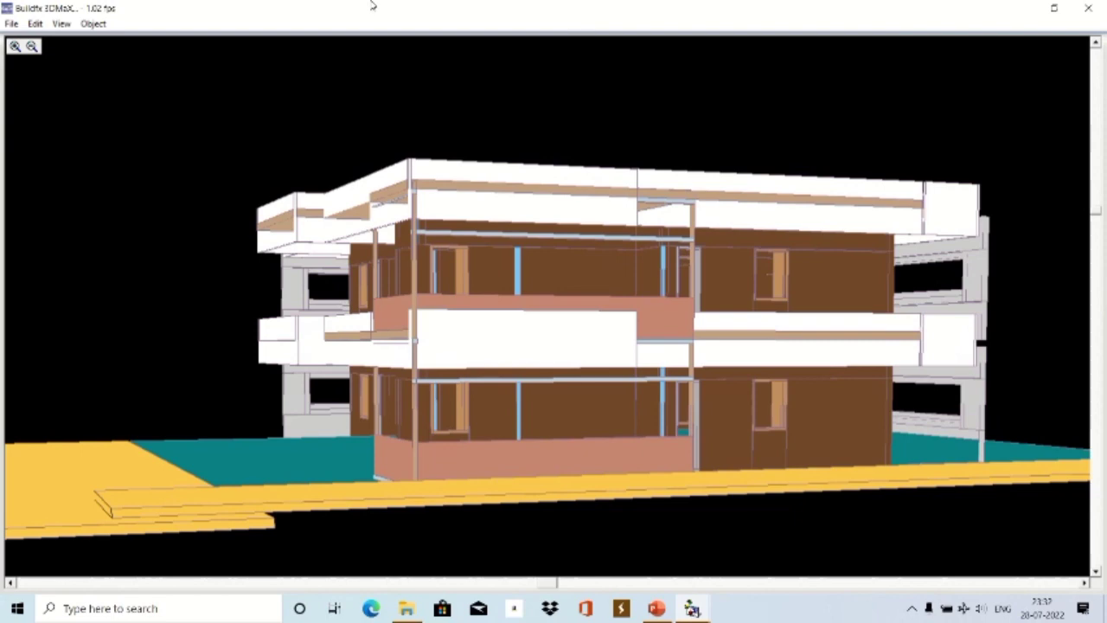
click(61, 23)
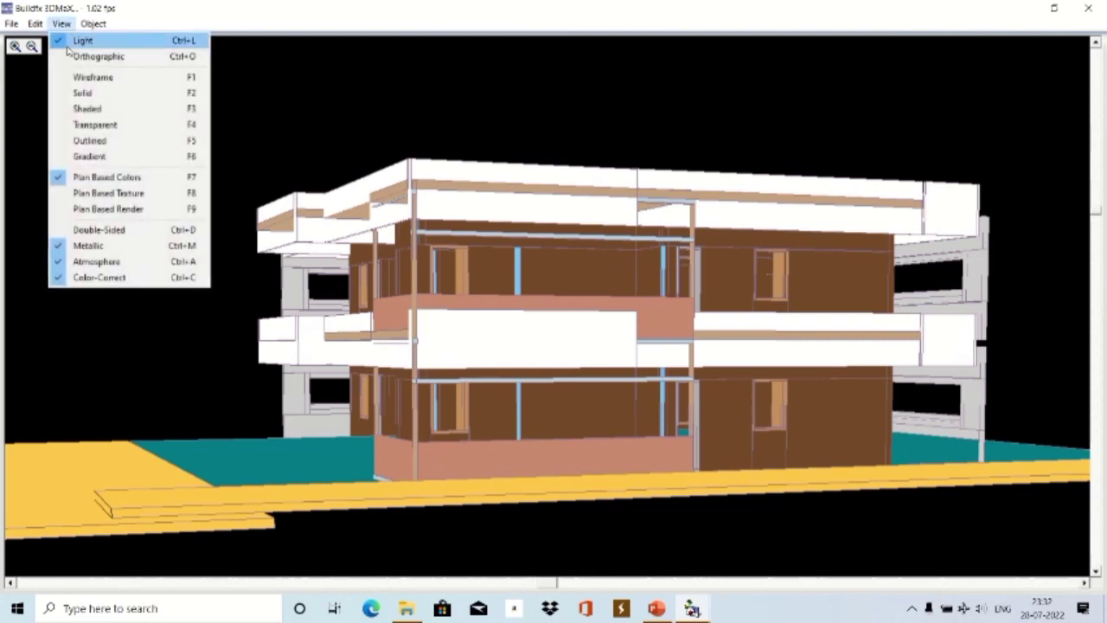
Apply Plan Based Texture so walls show golden brick, timber panels and a marked road.
click(101, 194)
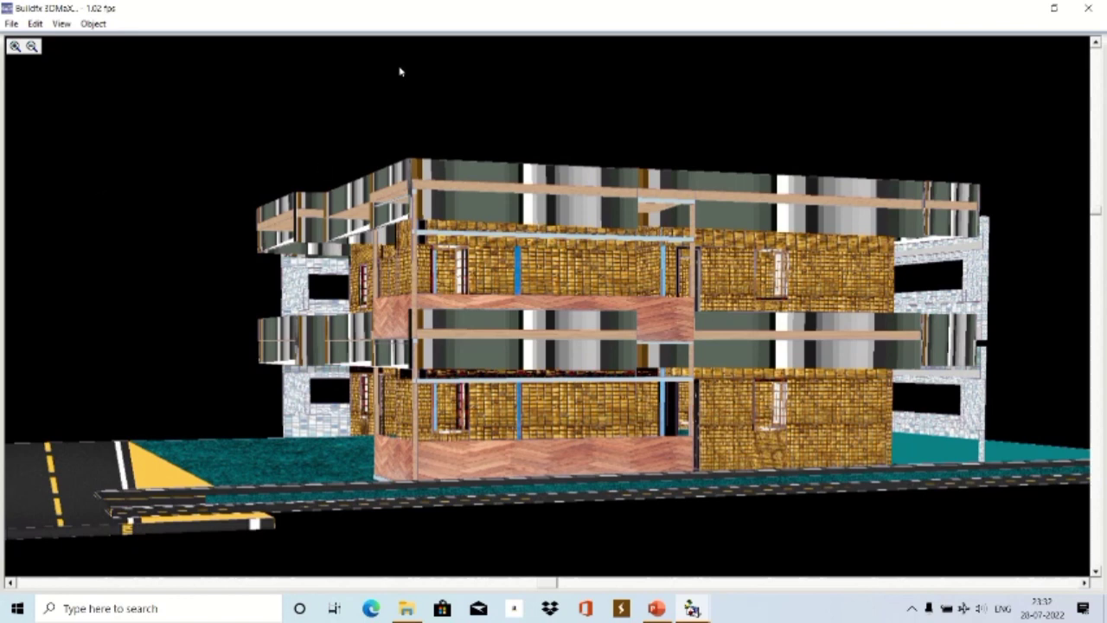
click(61, 24)
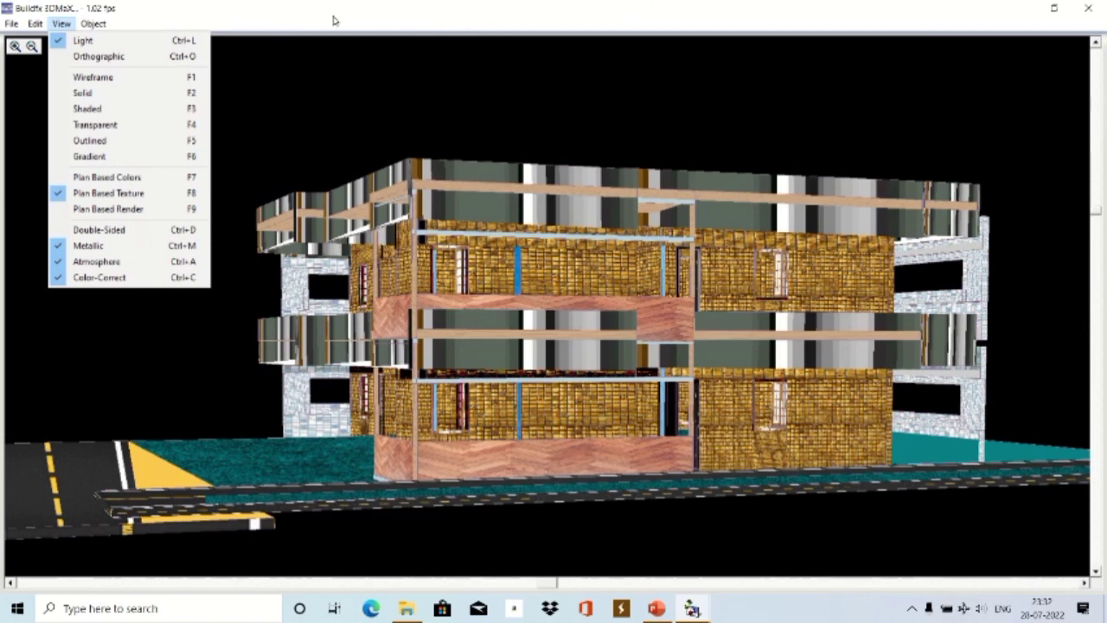
Close the View menu and shift the textured house right and up in the viewport.
key(Escape)
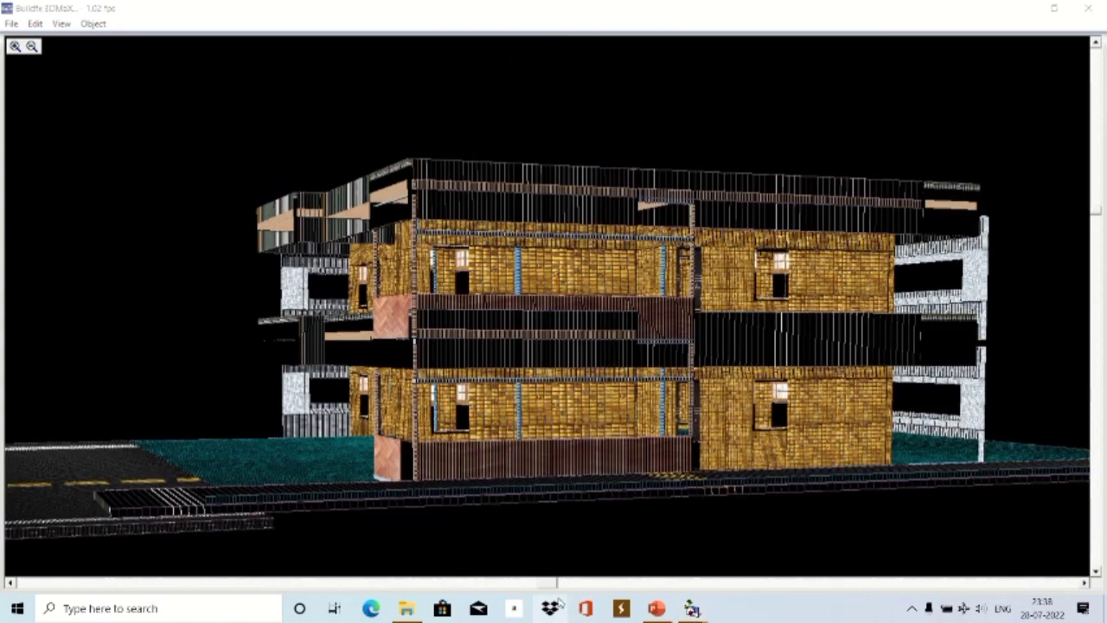
drag(553, 588, 458, 593)
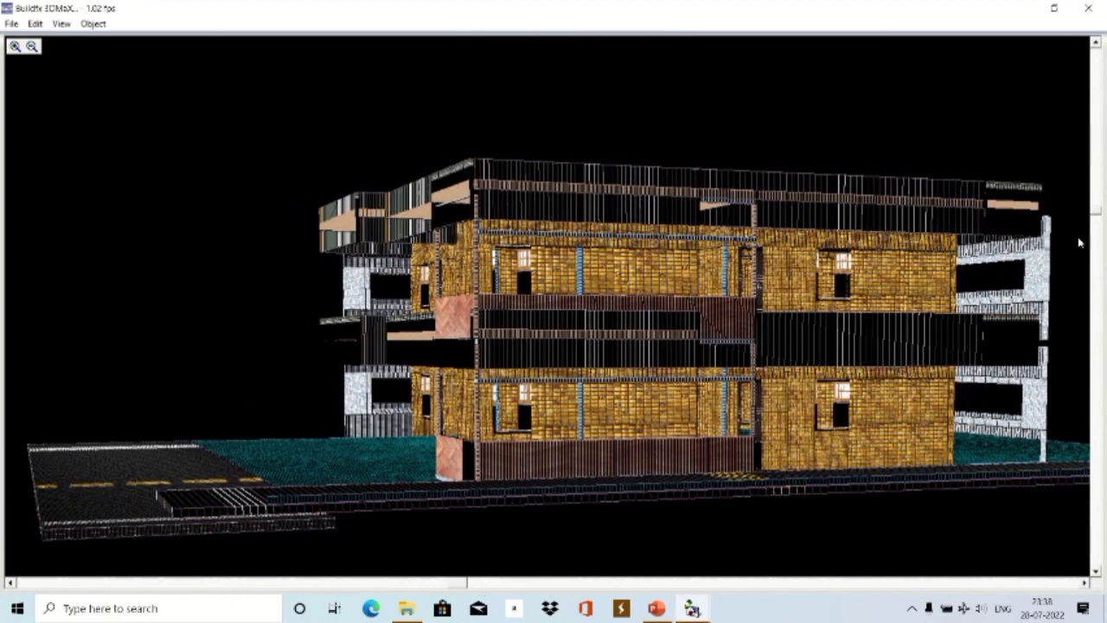
drag(1101, 222, 1102, 239)
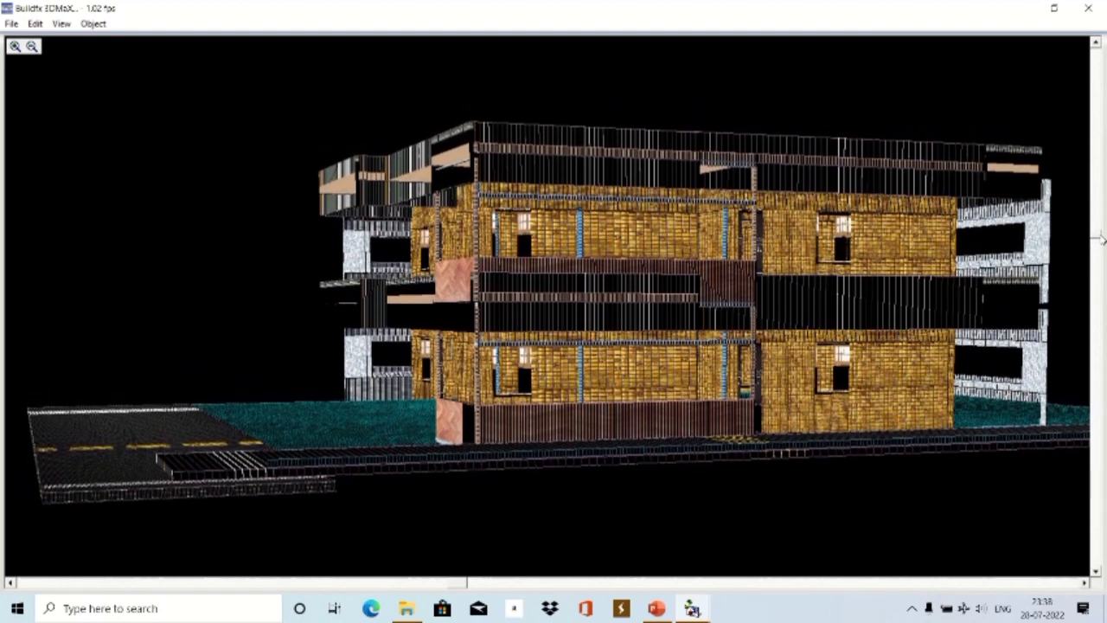